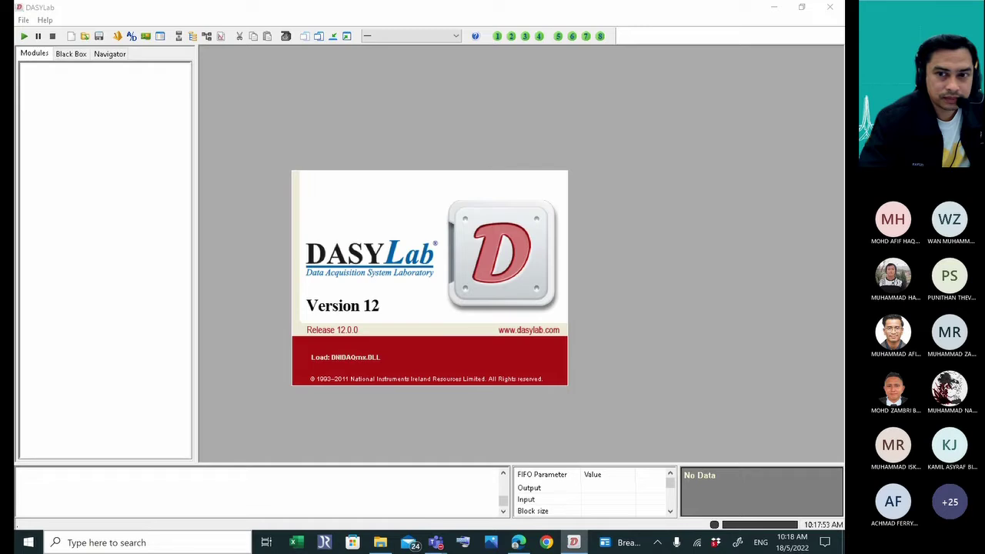
pyautogui.hotkey('alt', 'Tab')
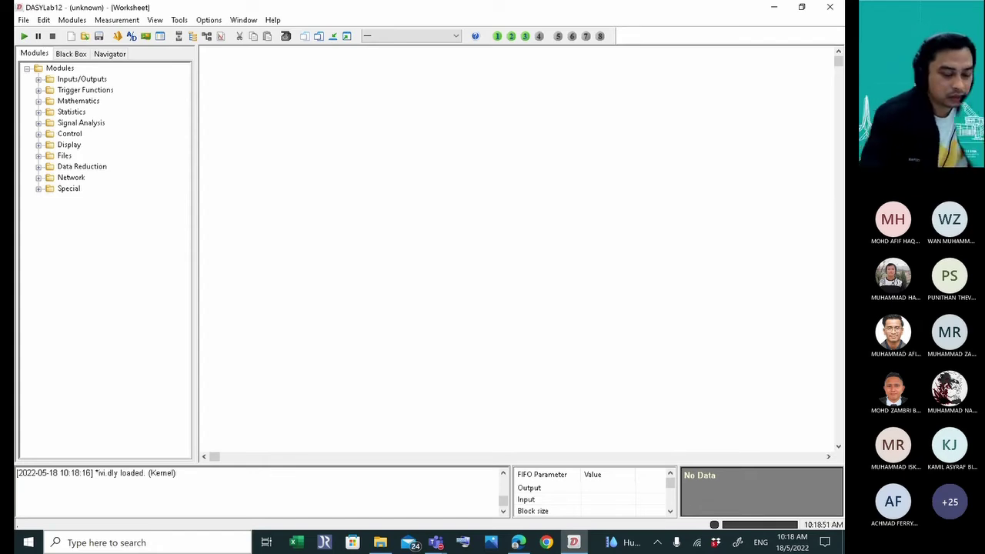
pyautogui.moveTo(380, 543)
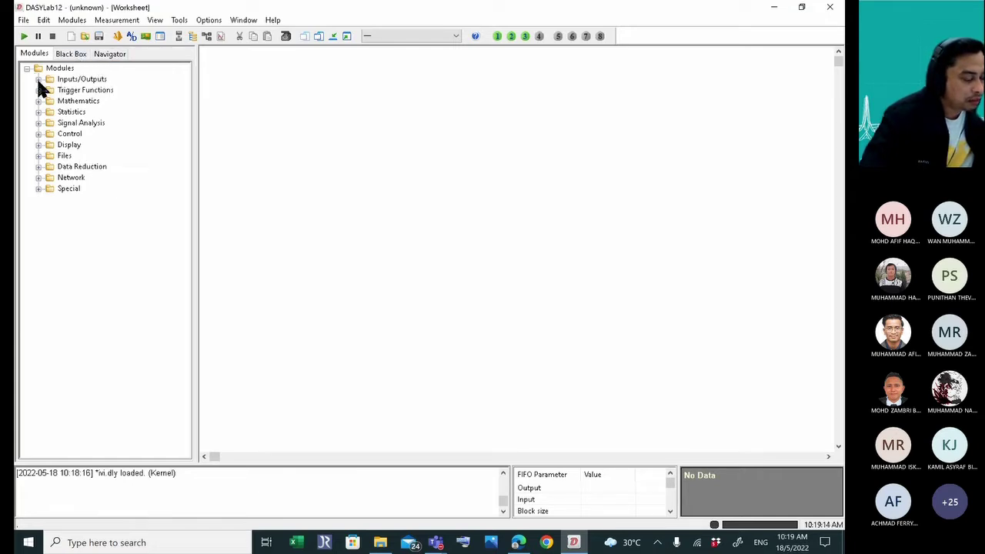
# Open the time base settings and compare the sampling rate and block size of the DASYLab clock and the sound card driver.
pyautogui.click(115, 20)
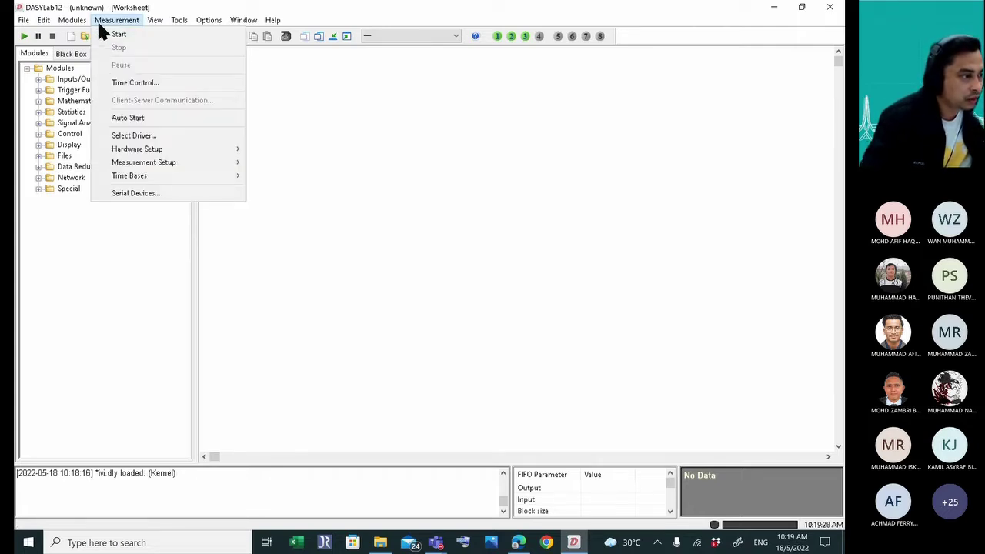
pyautogui.moveTo(139, 151)
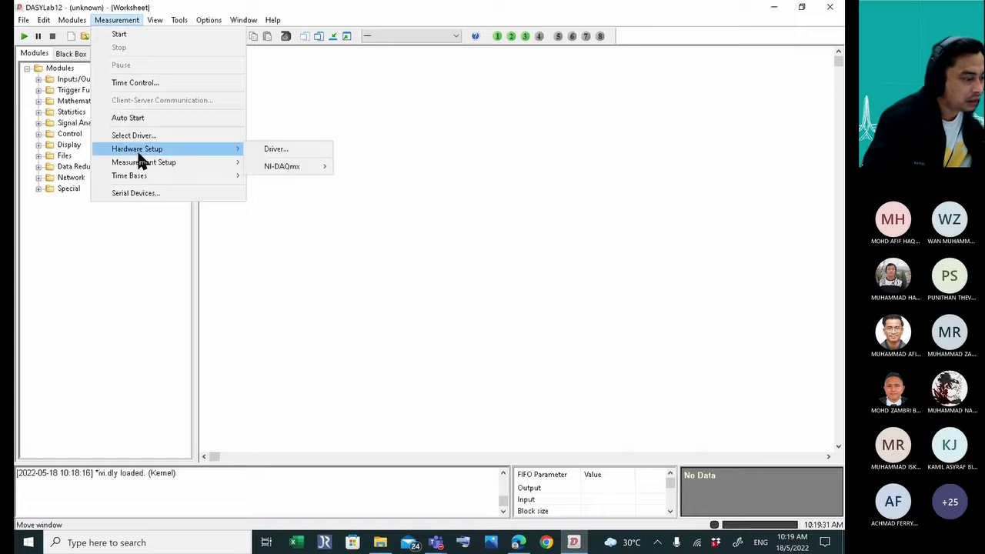
pyautogui.moveTo(138, 179)
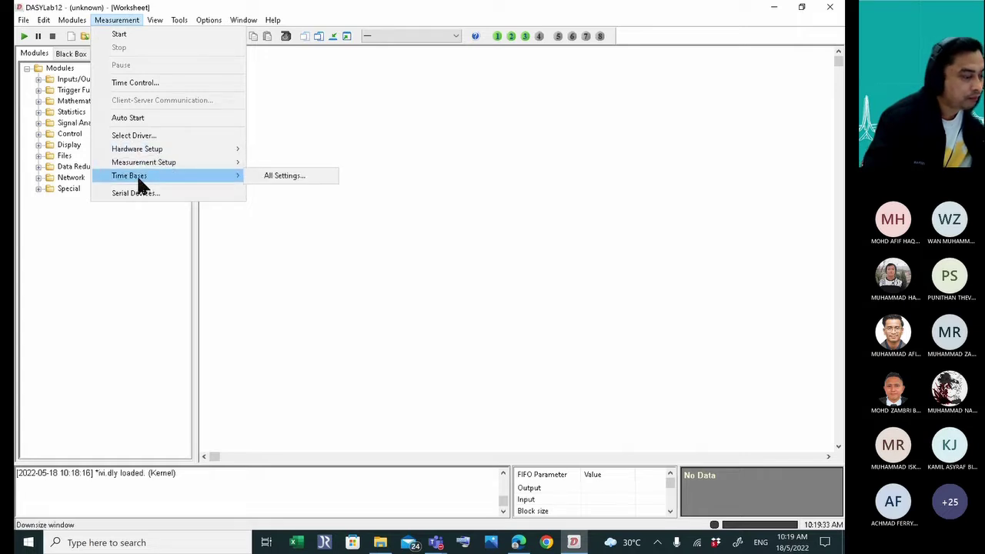
pyautogui.click(271, 175)
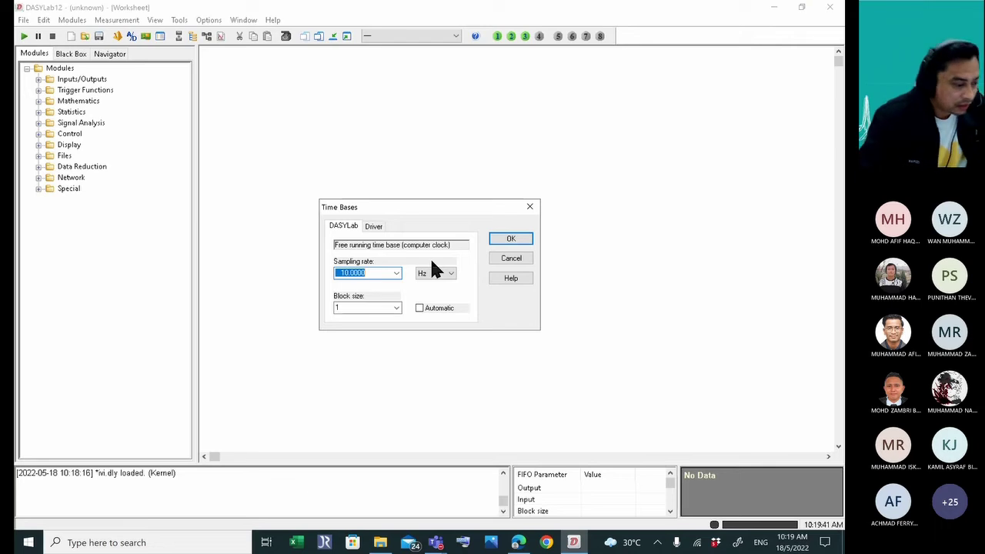
pyautogui.click(374, 226)
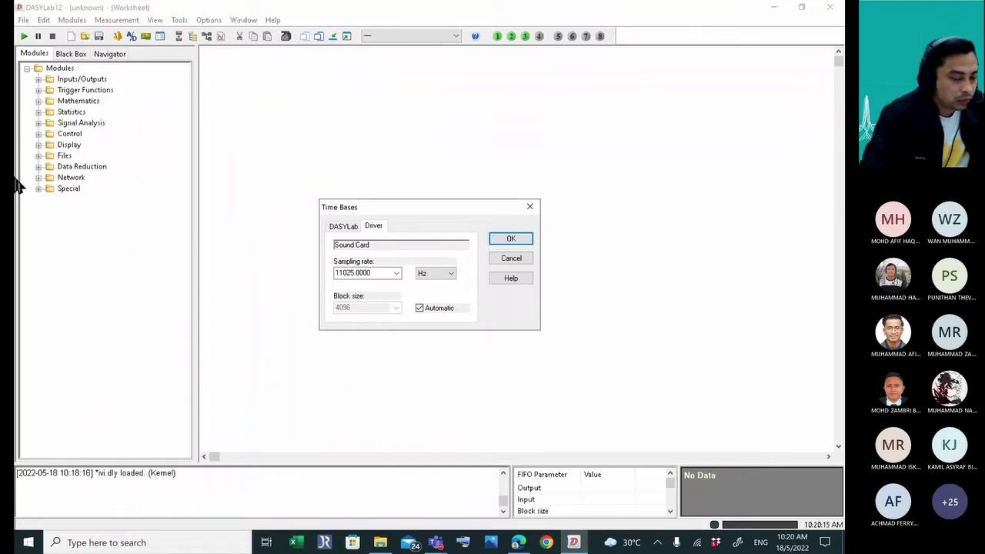
pyautogui.click(344, 226)
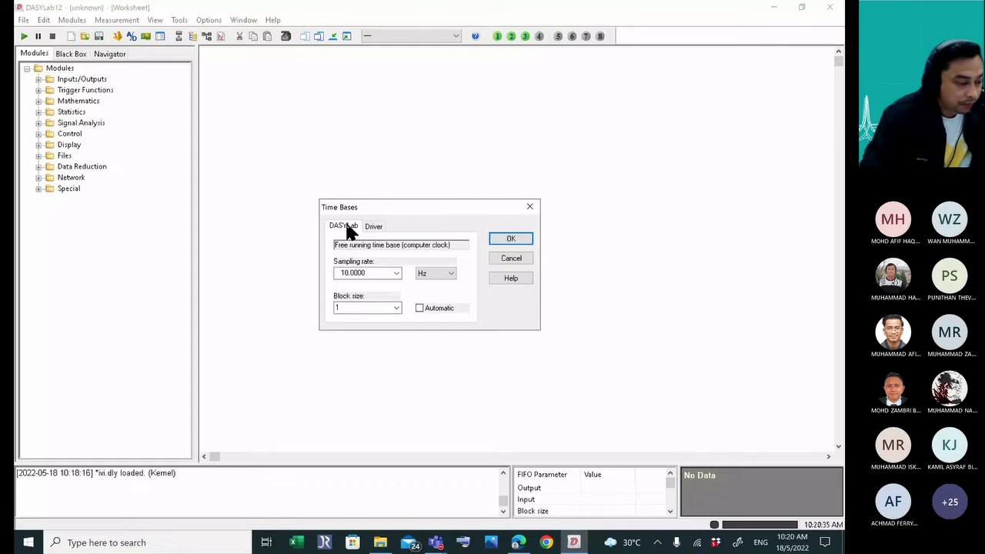
pyautogui.click(375, 225)
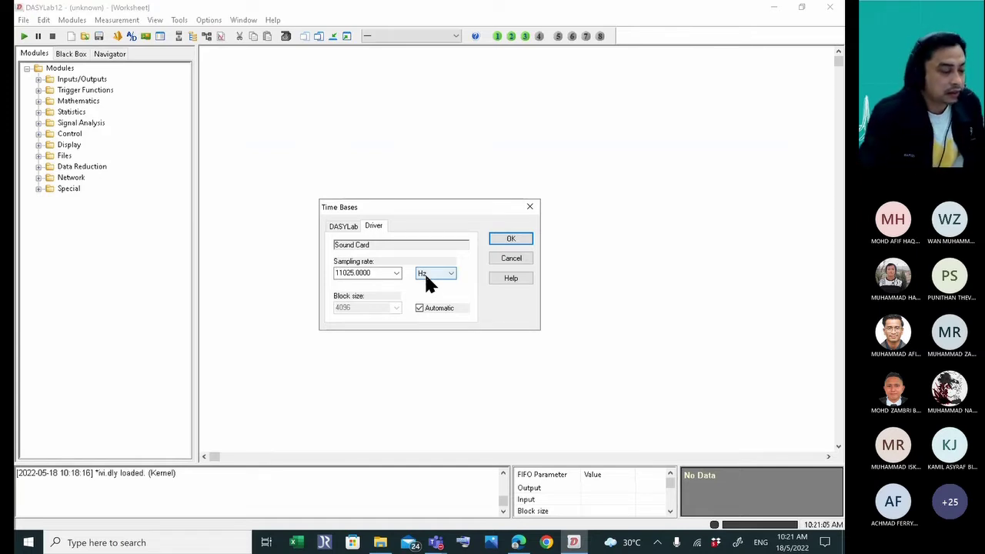
pyautogui.click(343, 226)
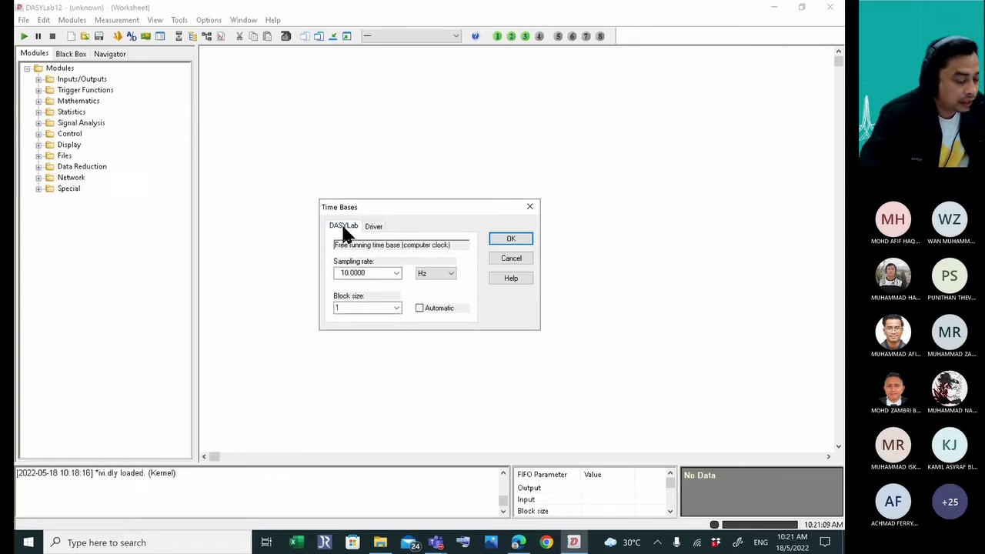
# Set the DASYLab time base to a 5000 Hz sampling rate with automatic block size and apply it.
pyautogui.click(397, 274)
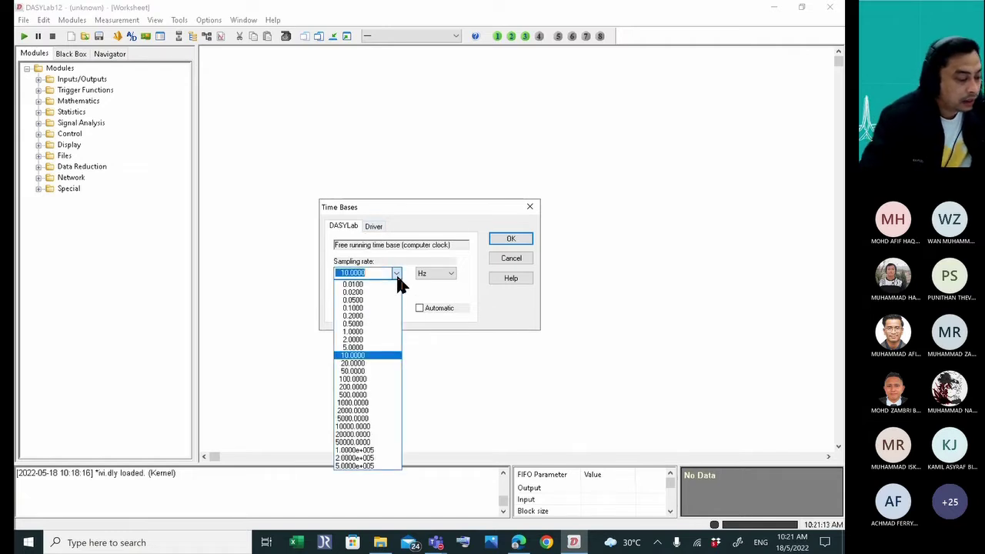
pyautogui.click(396, 273)
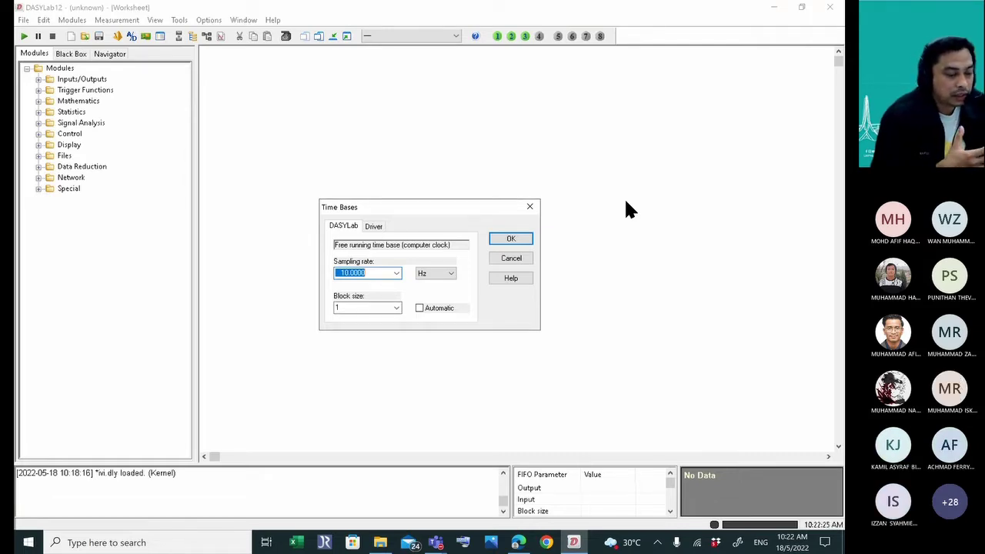
pyautogui.click(394, 273)
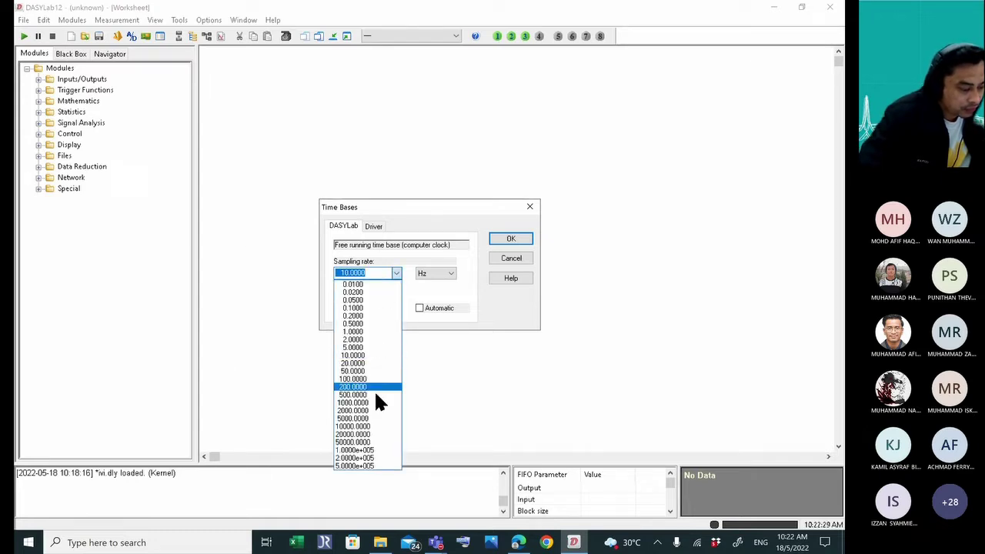
pyautogui.click(363, 418)
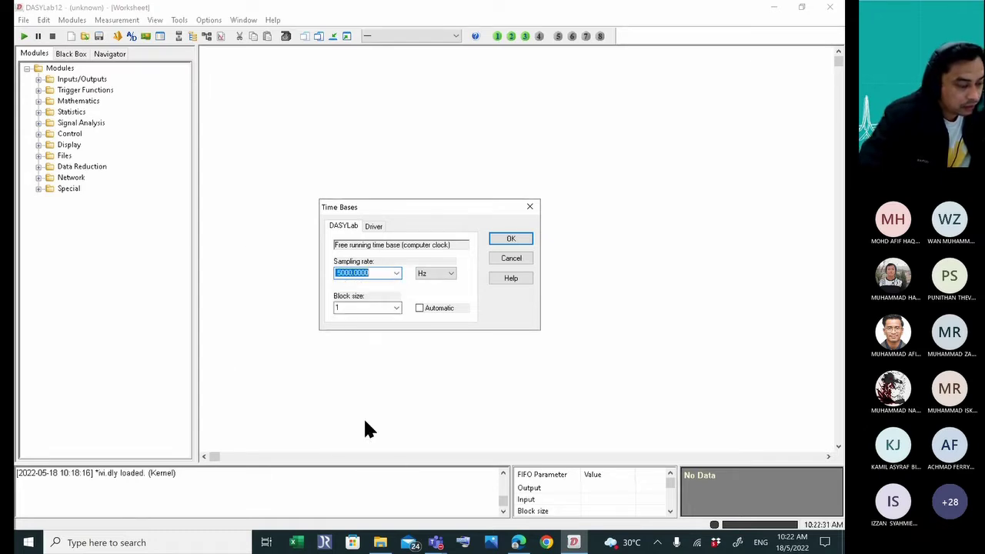
pyautogui.click(395, 307)
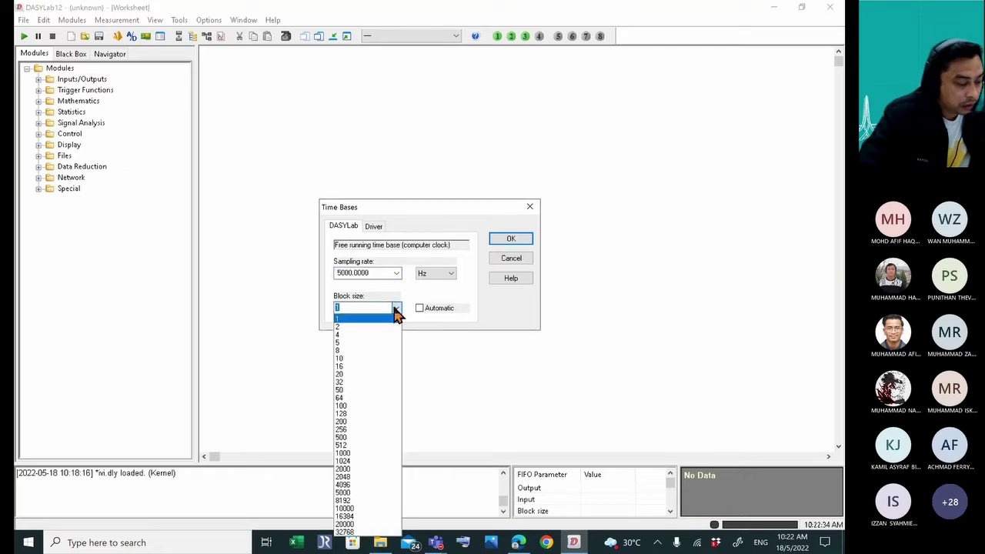
pyautogui.click(419, 308)
pyautogui.click(419, 308)
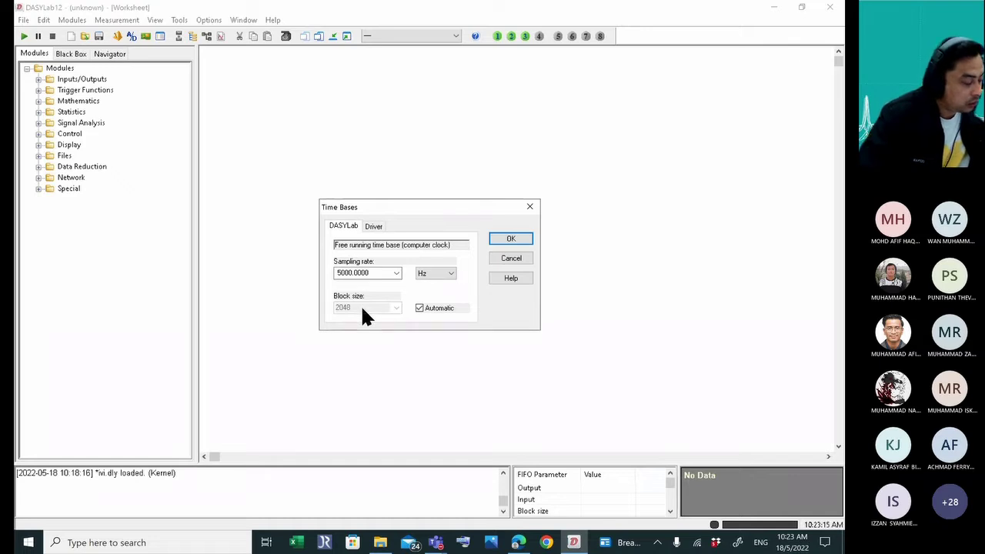
pyautogui.click(509, 241)
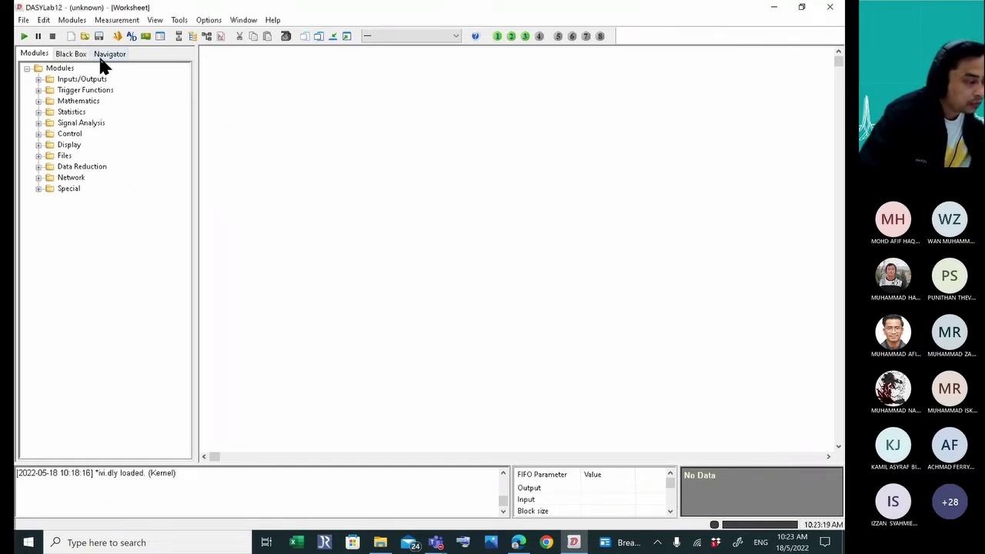
# Place three Generator modules without modulation one below another on the worksheet.
pyautogui.click(38, 133)
pyautogui.moveTo(83, 144); pyautogui.dragTo(295, 145)
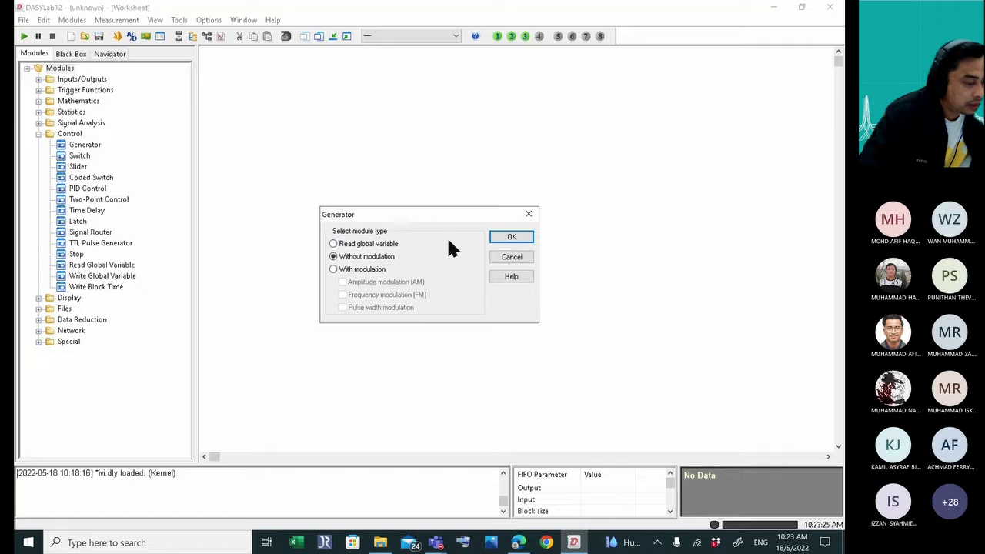
pyautogui.click(507, 240)
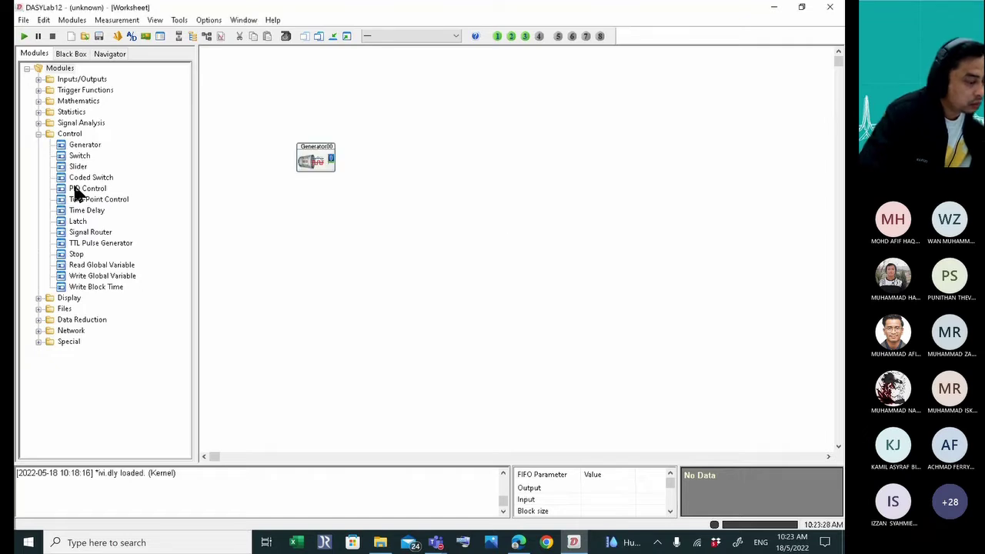
pyautogui.moveTo(81, 145); pyautogui.dragTo(316, 231)
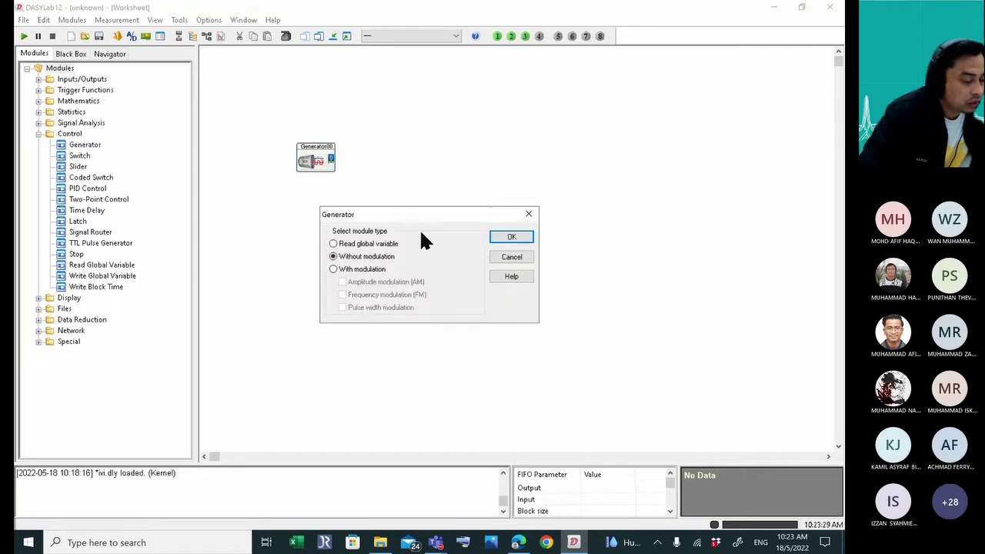
pyautogui.click(511, 237)
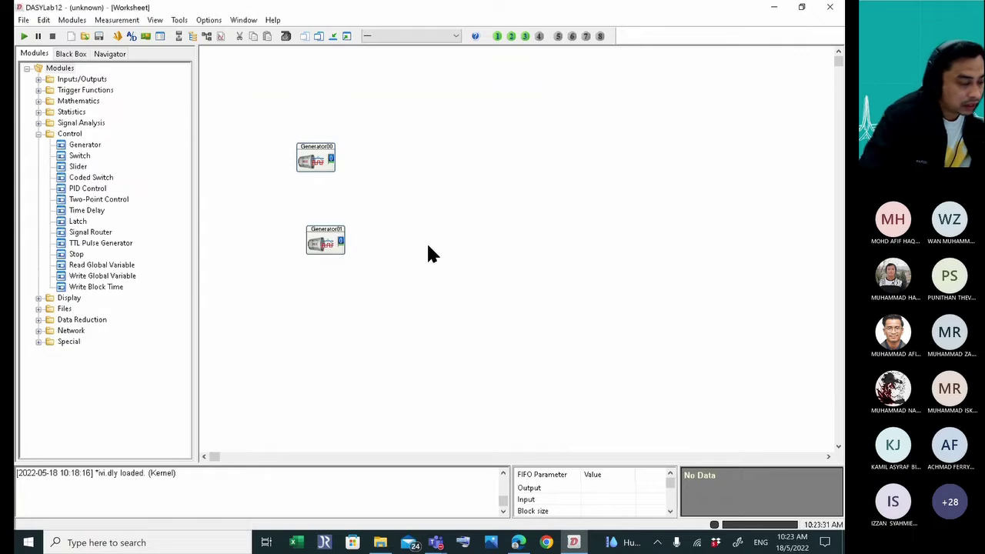
pyautogui.moveTo(336, 241); pyautogui.dragTo(323, 213)
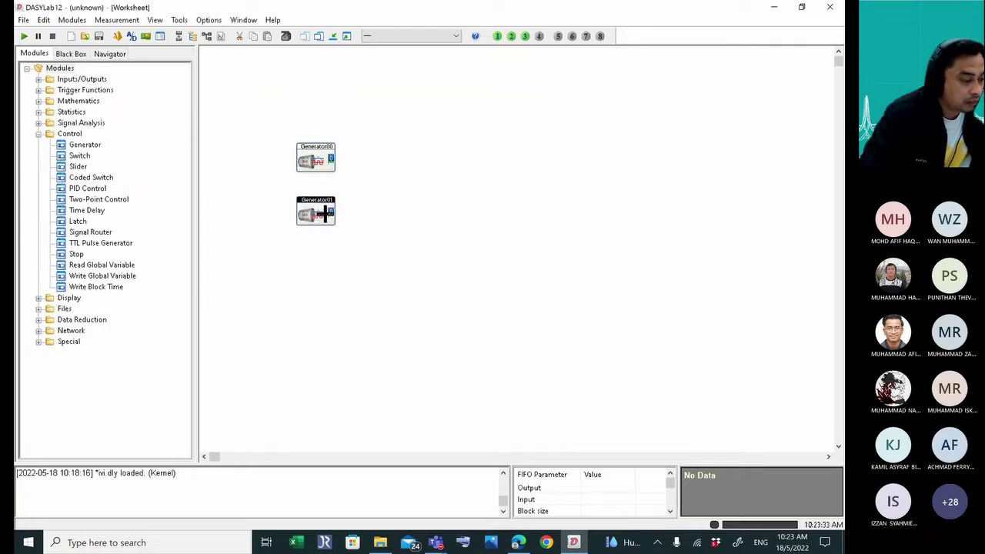
pyautogui.moveTo(81, 144); pyautogui.dragTo(317, 280)
pyautogui.click(508, 237)
# Rename the uppermost generator module as Gen 10Hz and set its curve form to Sine.
pyautogui.doubleClick(312, 159)
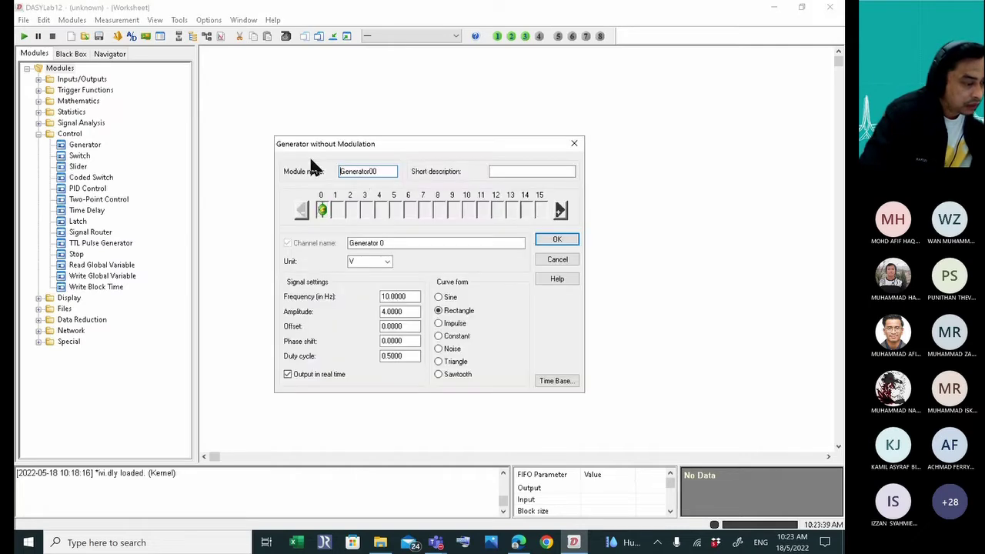
pyautogui.moveTo(374, 171); pyautogui.dragTo(321, 188)
pyautogui.write('Gen')
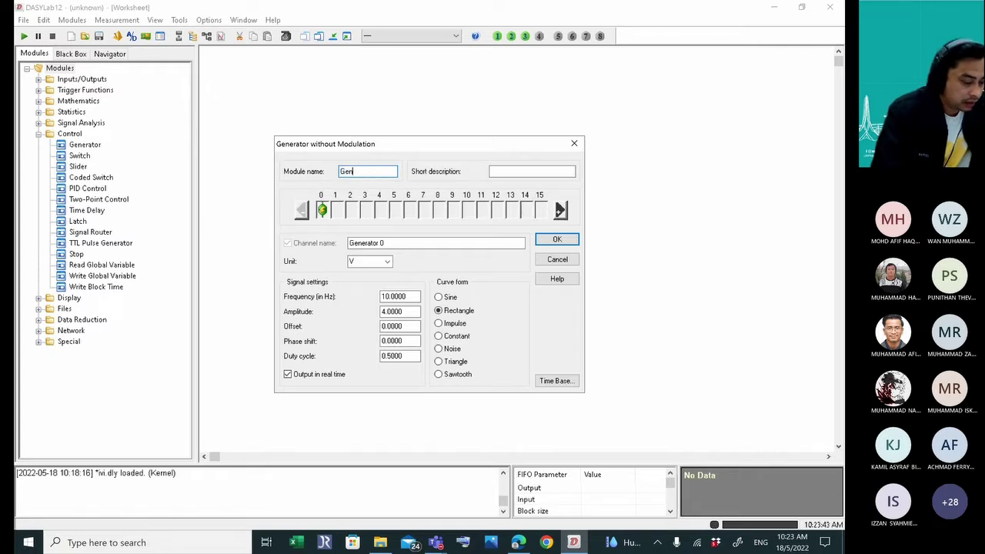
pyautogui.write(' 10')
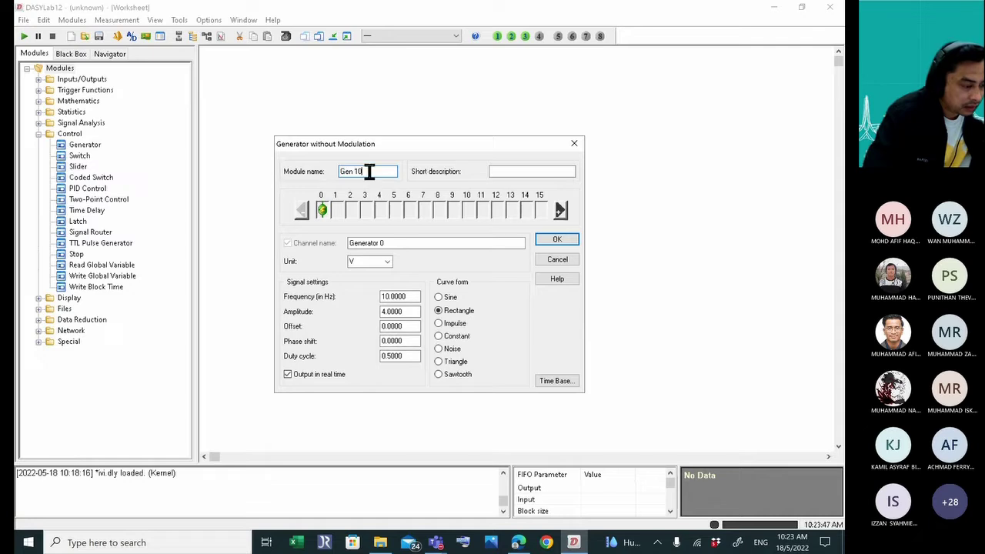
pyautogui.write('Hz')
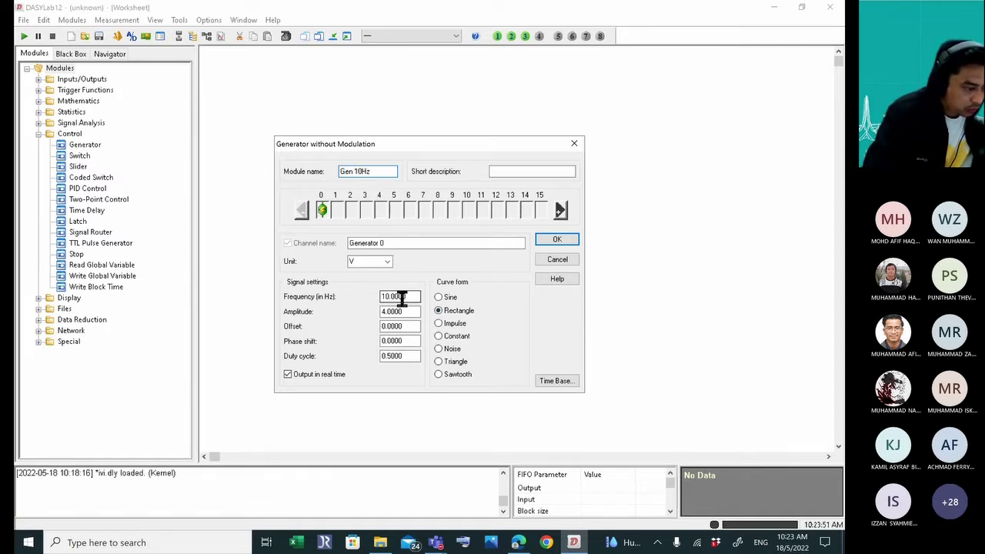
pyautogui.click(439, 298)
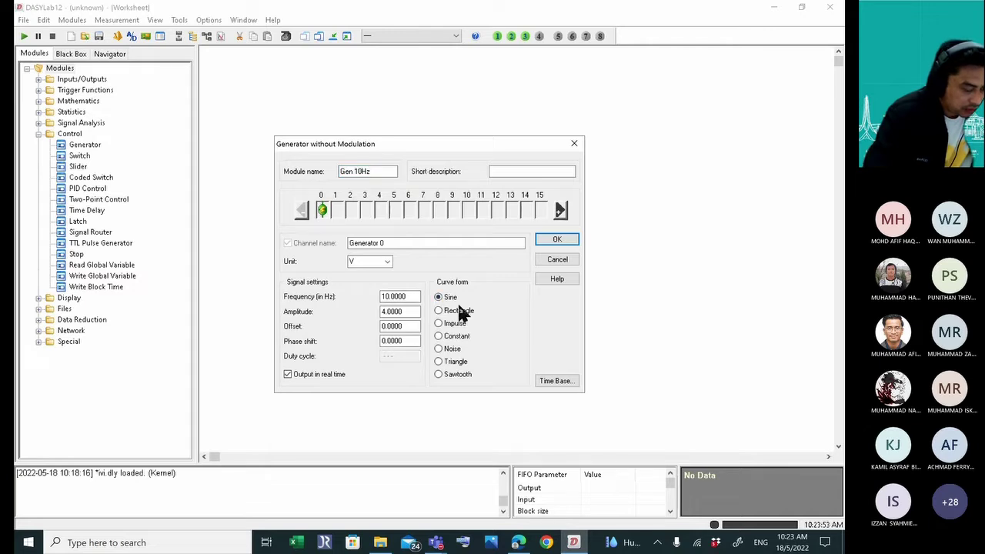
pyautogui.doubleClick(388, 312)
pyautogui.click(558, 241)
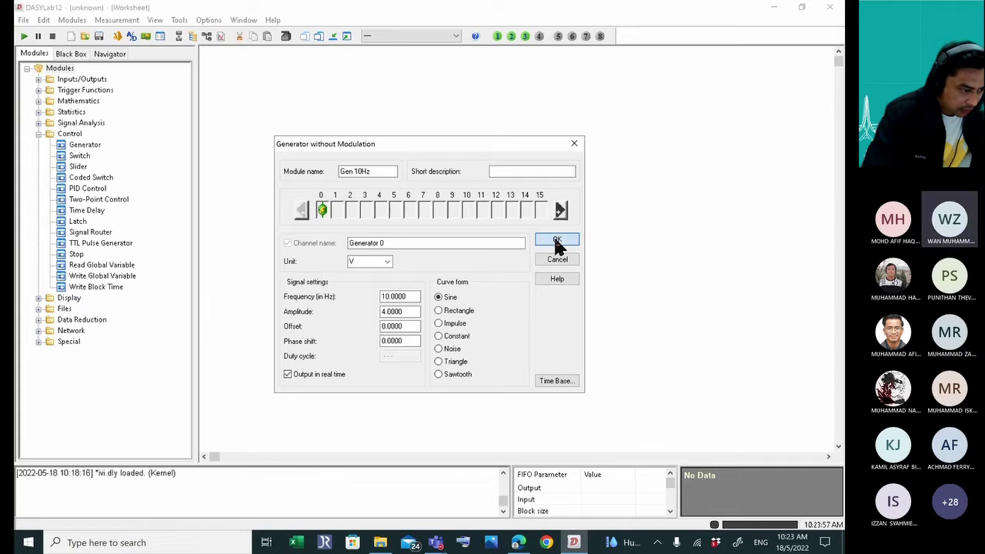
# Rename the middle generator as Gen 100Hz and give it a sine curve with a 100 Hz frequency and an amplitude of 3.
pyautogui.doubleClick(311, 214)
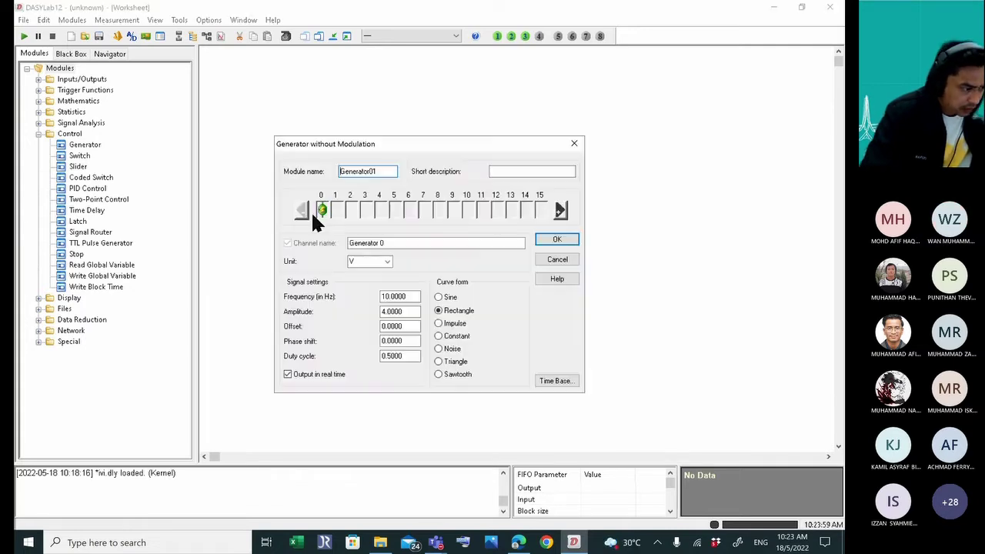
pyautogui.moveTo(376, 171); pyautogui.dragTo(328, 177)
pyautogui.write('Gen 100')
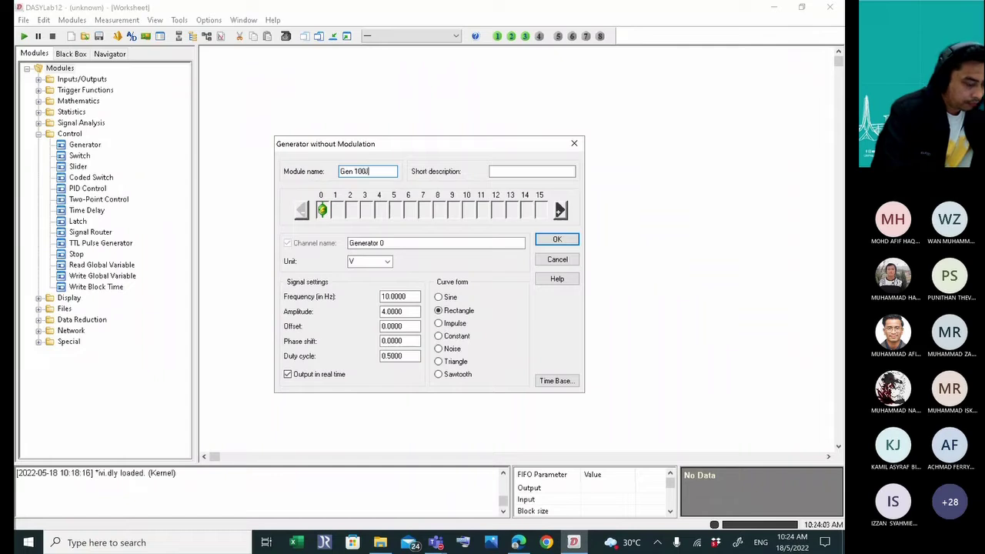
pyautogui.write('Hz')
pyautogui.click(440, 298)
pyautogui.click(388, 296)
pyautogui.write('0')
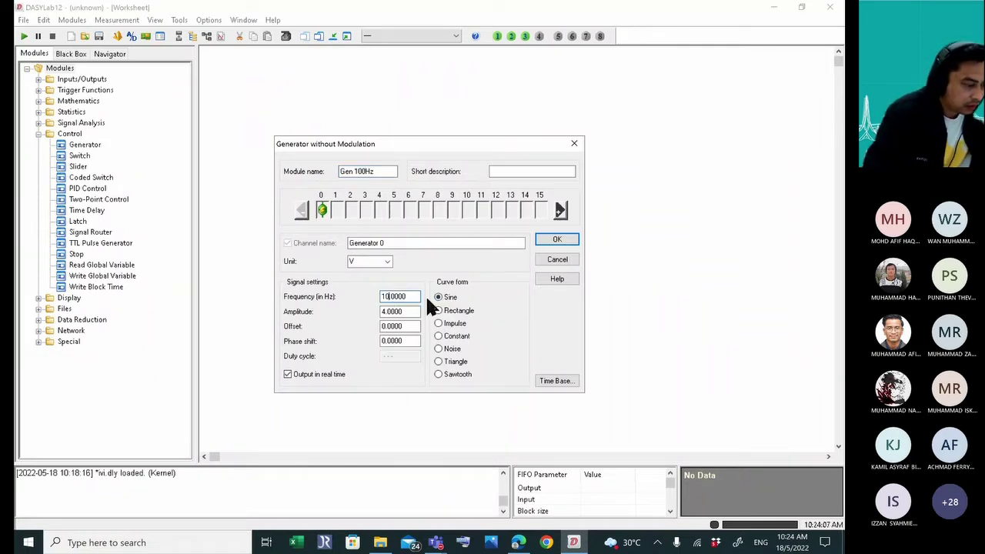
pyautogui.click(387, 311)
pyautogui.press('BackSpace')
pyautogui.write('3')
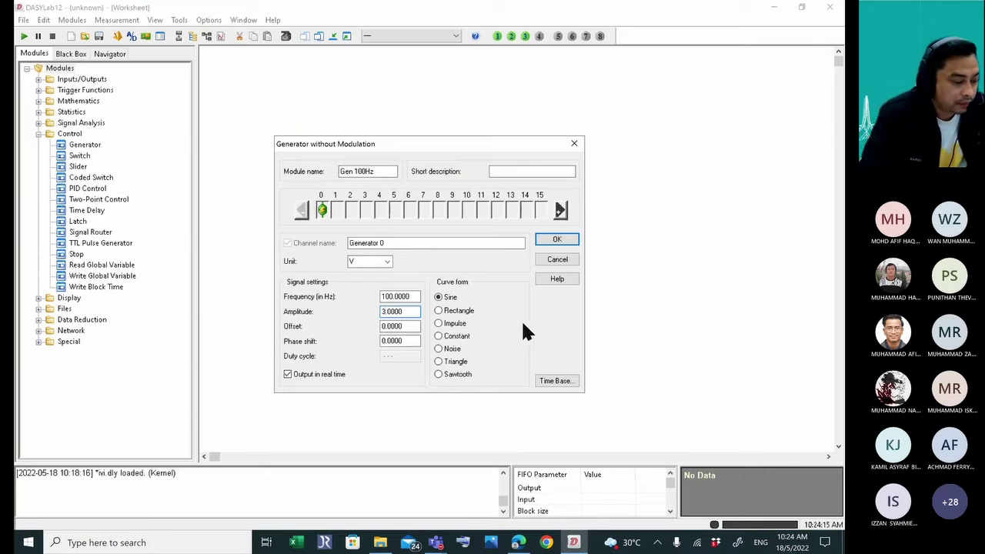
pyautogui.click(557, 241)
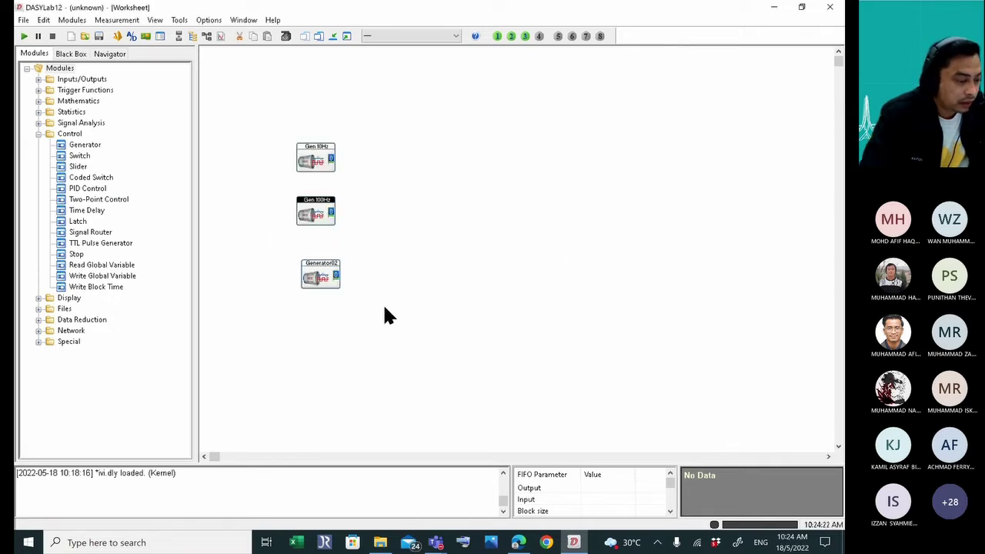
# Rename the lowest generator as Gen 200Hz and give it a sine curve with a 200 Hz frequency and an amplitude of 2.
pyautogui.doubleClick(320, 281)
pyautogui.moveTo(389, 171); pyautogui.dragTo(281, 172)
pyautogui.write('Gen')
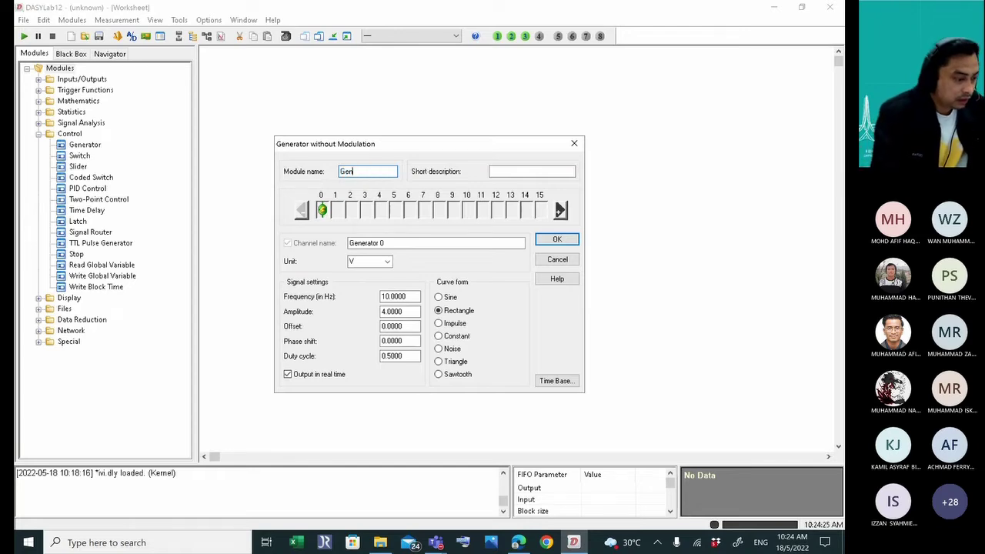
pyautogui.write(' 200Hz')
pyautogui.click(386, 297)
pyautogui.press('BackSpace')
pyautogui.write('20')
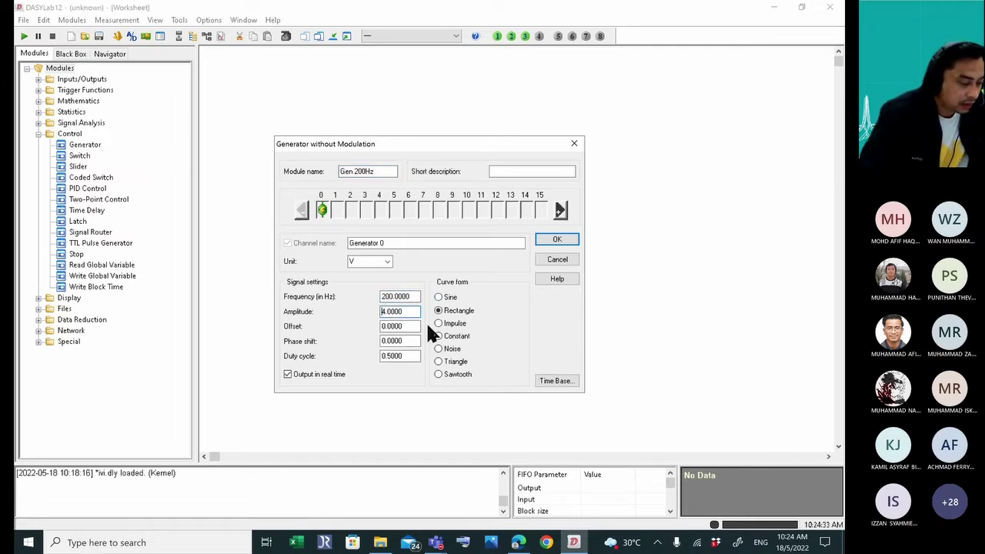
pyautogui.press('Delete')
pyautogui.write('2')
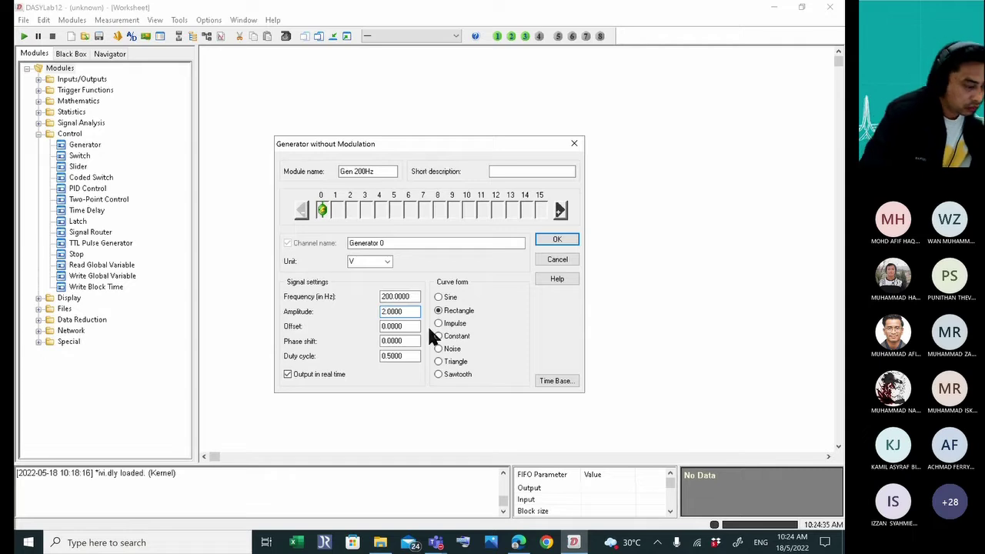
pyautogui.click(439, 298)
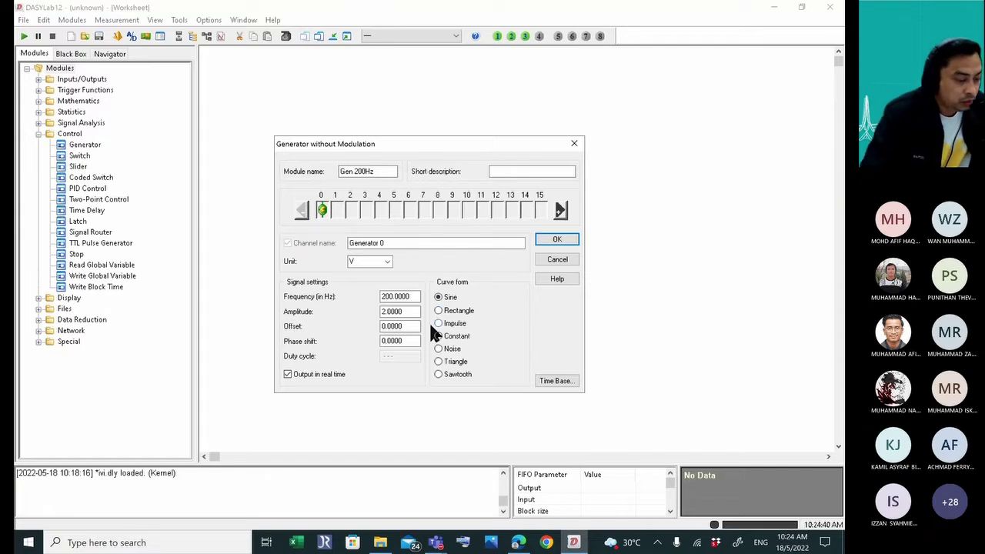
# Set the Gen 200Hz generator's time base to DASYLab and accept its module settings.
pyautogui.click(556, 381)
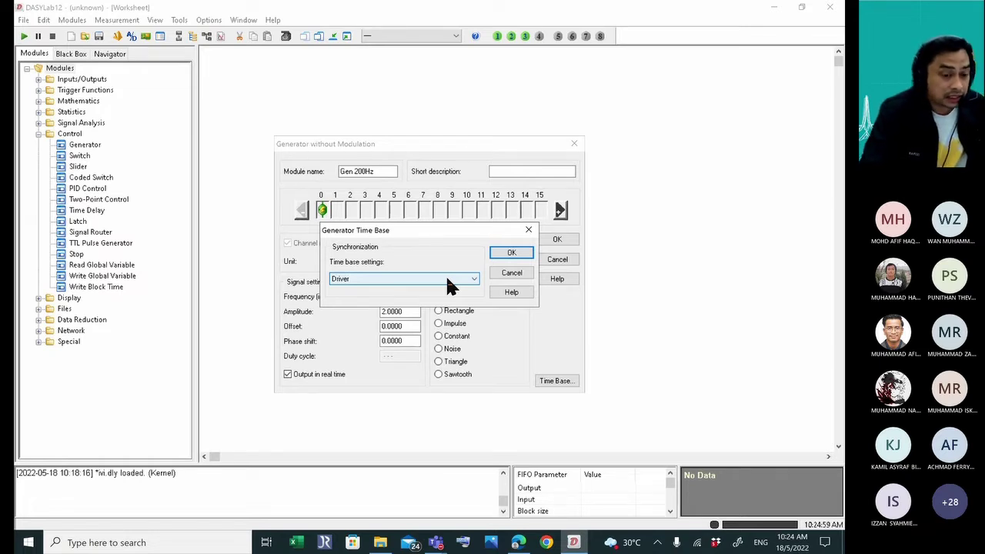
pyautogui.click(446, 280)
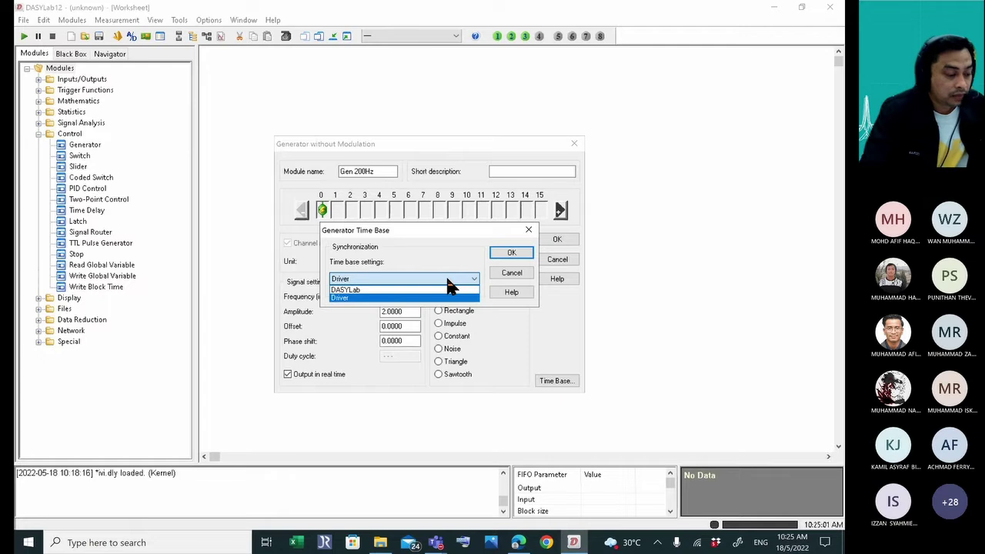
pyautogui.click(440, 290)
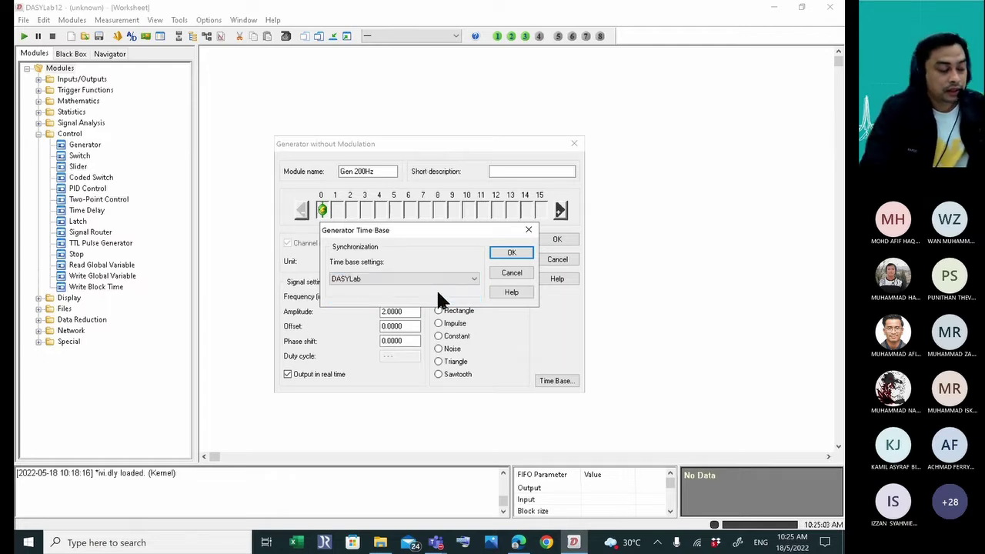
pyautogui.click(512, 255)
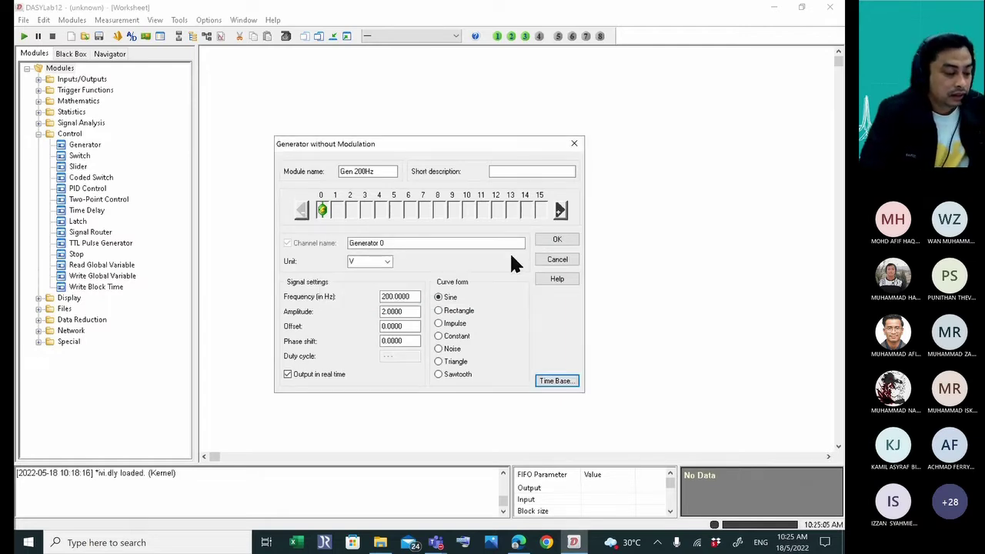
pyautogui.click(557, 239)
# Set the Gen 100Hz generator's time base to DASYLab and accept its module settings.
pyautogui.doubleClick(306, 212)
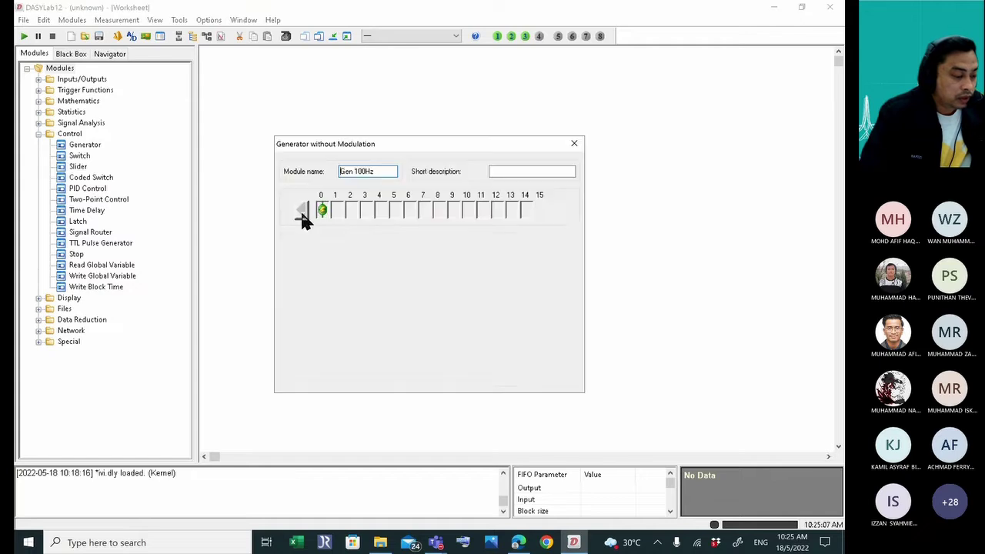
pyautogui.click(554, 381)
pyautogui.click(405, 280)
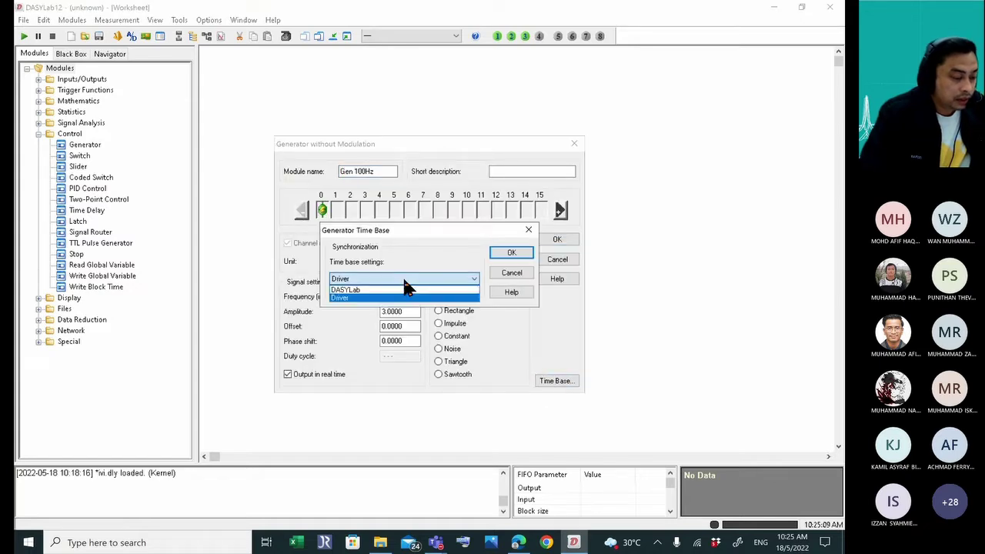
pyautogui.click(404, 292)
pyautogui.click(507, 253)
pyautogui.click(557, 240)
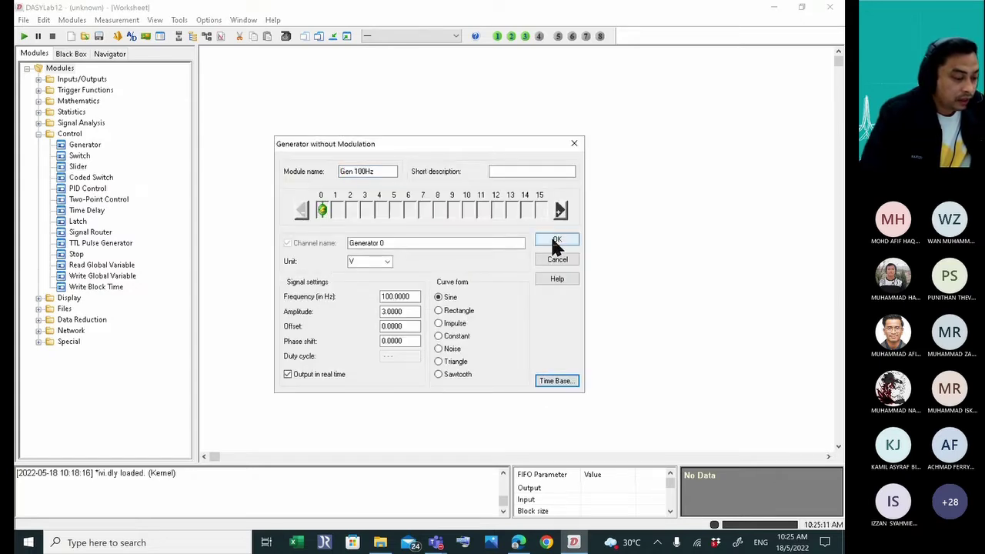
# Set the Gen 10Hz generator's time base to DASYLab, recheck the setting and accept the module settings.
pyautogui.doubleClick(307, 154)
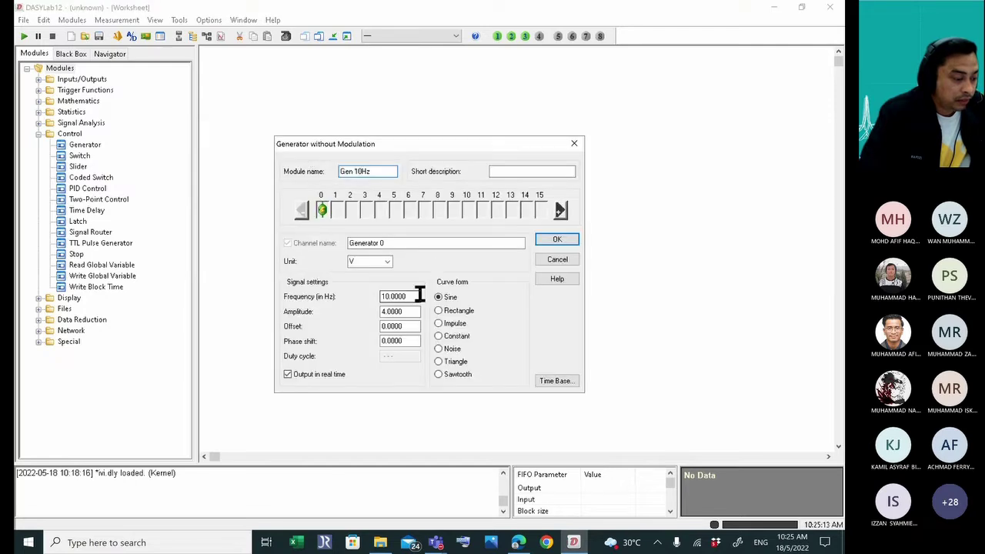
pyautogui.click(554, 380)
pyautogui.click(401, 277)
pyautogui.click(397, 293)
pyautogui.click(511, 254)
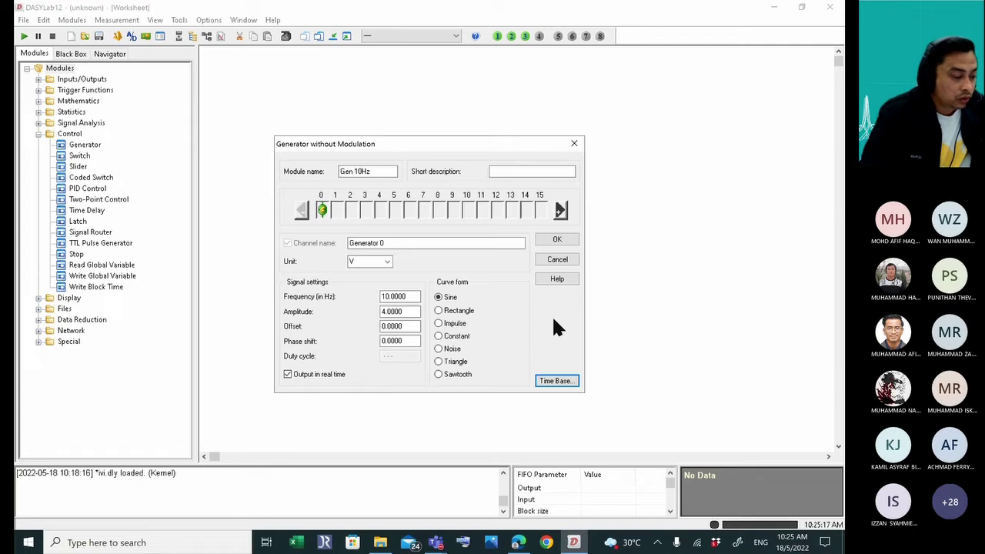
pyautogui.click(548, 380)
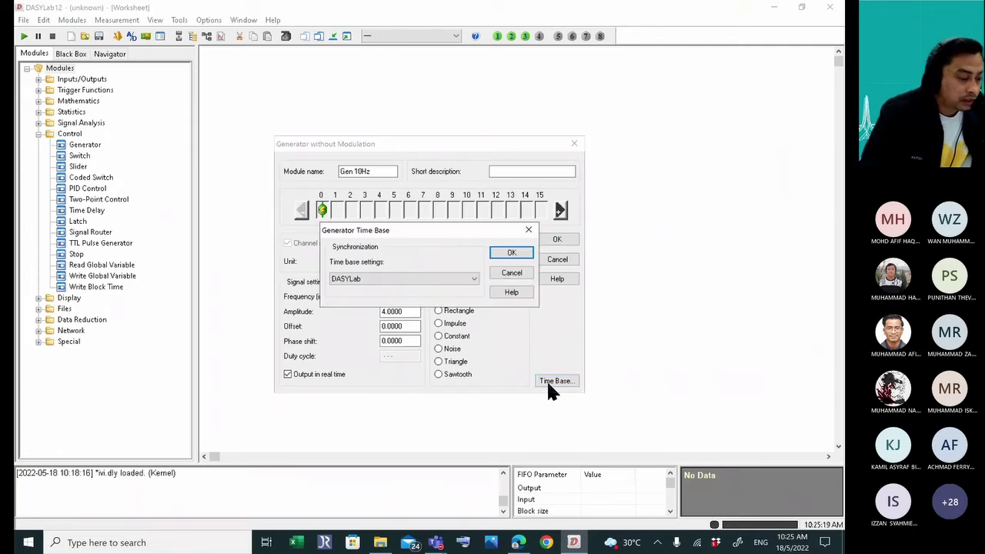
pyautogui.click(520, 258)
pyautogui.press('Return')
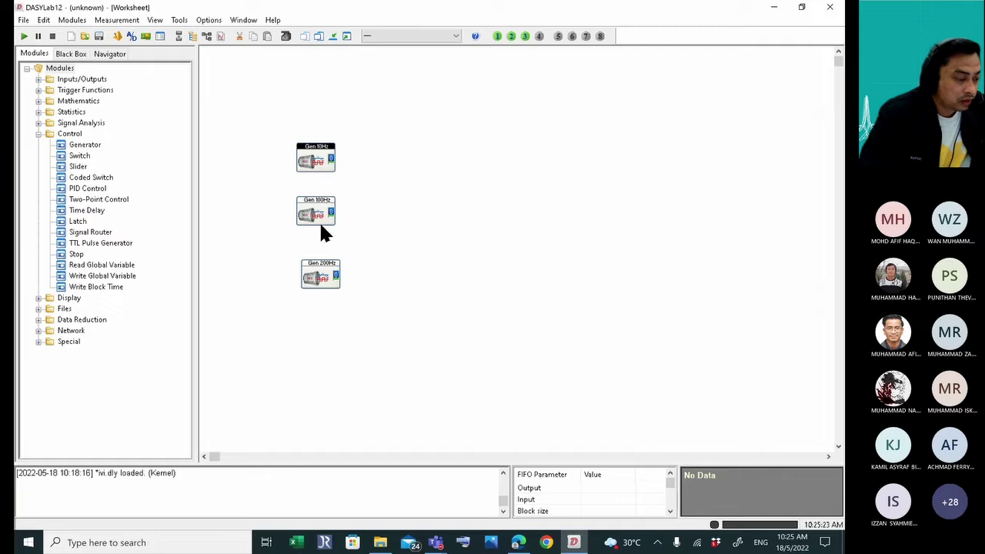
# Align the Gen 200Hz module vertically beneath the Gen 10Hz and Gen 100Hz modules.
pyautogui.moveTo(326, 275); pyautogui.dragTo(317, 270)
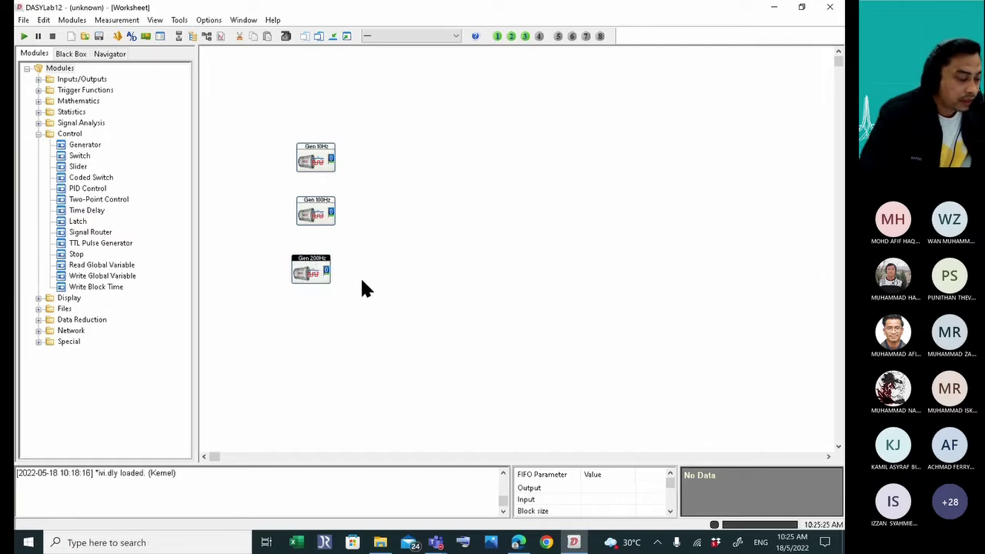
pyautogui.moveTo(312, 274); pyautogui.dragTo(317, 274)
pyautogui.click(484, 307)
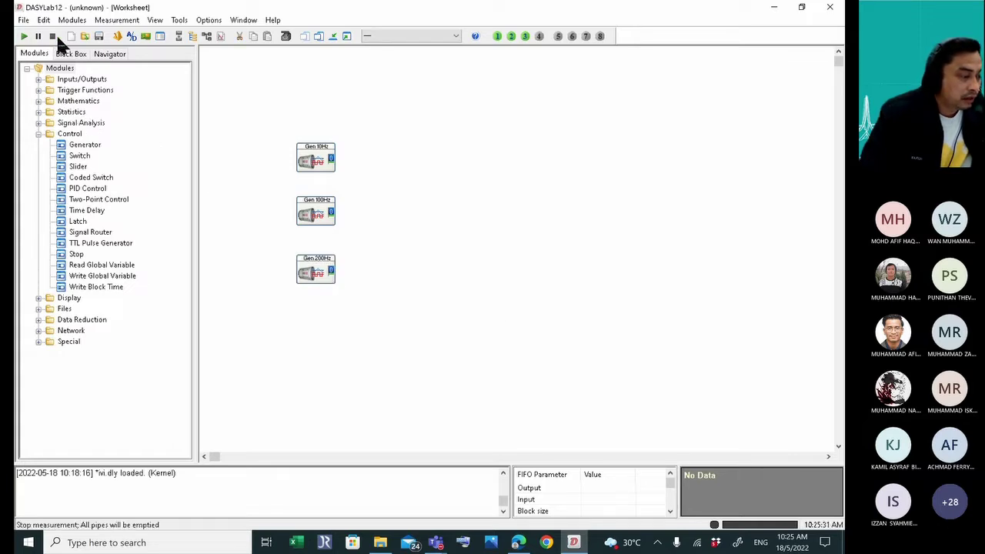
# Place three Y/t Chart modules on the worksheet, two above the generators and one below.
pyautogui.click(68, 299)
pyautogui.click(39, 297)
pyautogui.moveTo(84, 309); pyautogui.dragTo(384, 83)
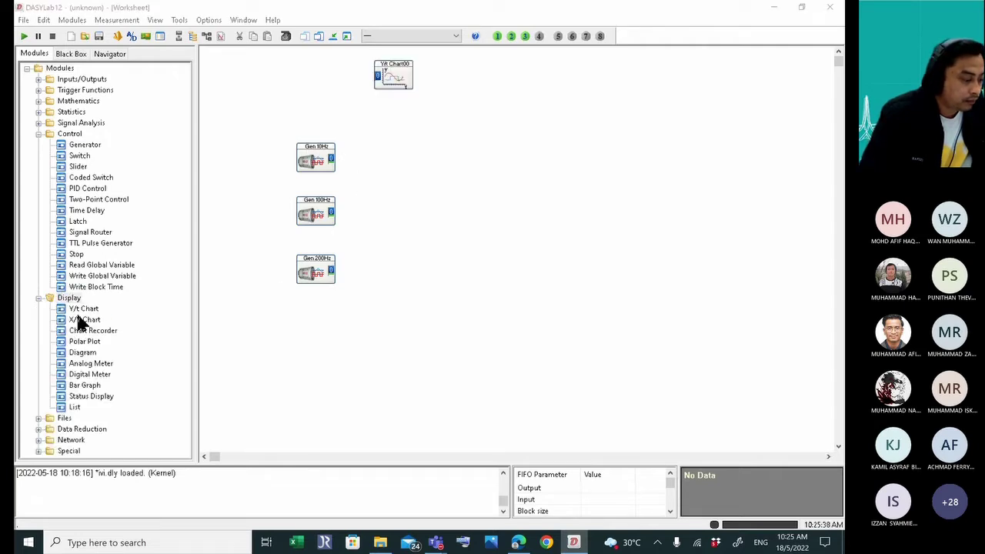
pyautogui.moveTo(83, 315); pyautogui.dragTo(374, 360)
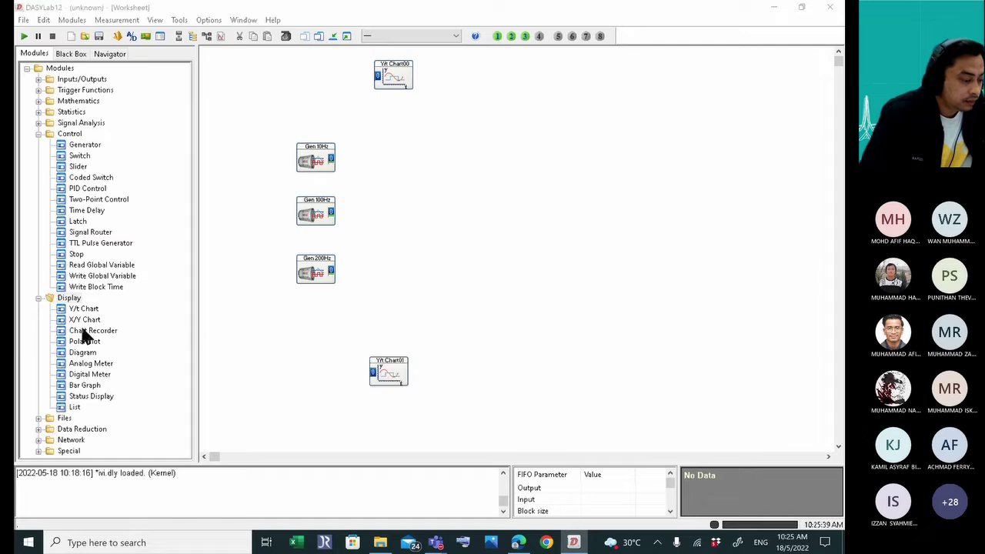
pyautogui.moveTo(80, 311); pyautogui.dragTo(385, 80)
pyautogui.moveTo(460, 74); pyautogui.dragTo(440, 83)
pyautogui.click(384, 132)
# Move the three generator modules to the worksheet's left side, keeping them in one column.
pyautogui.moveTo(313, 159); pyautogui.dragTo(242, 137)
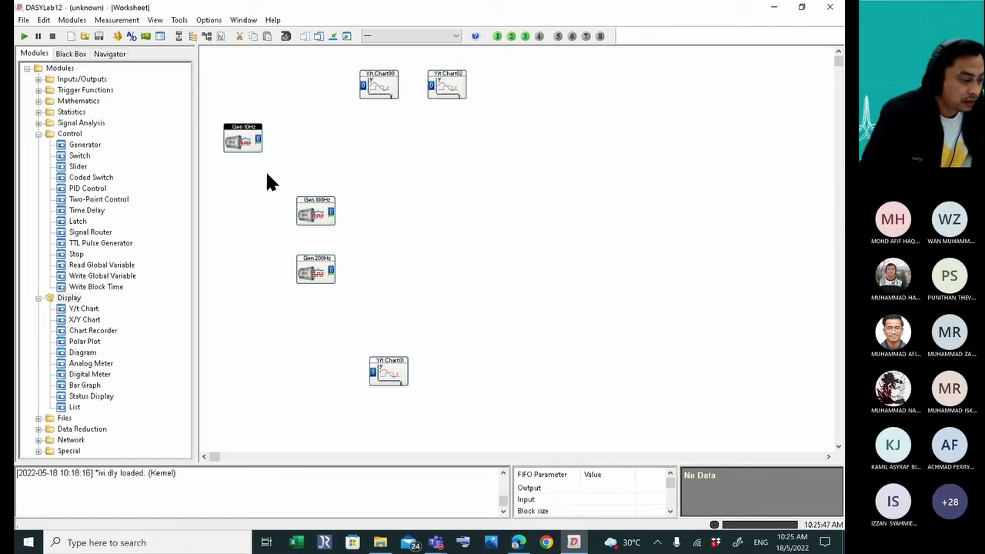
pyautogui.moveTo(308, 210); pyautogui.dragTo(235, 188)
pyautogui.moveTo(307, 269); pyautogui.dragTo(234, 239)
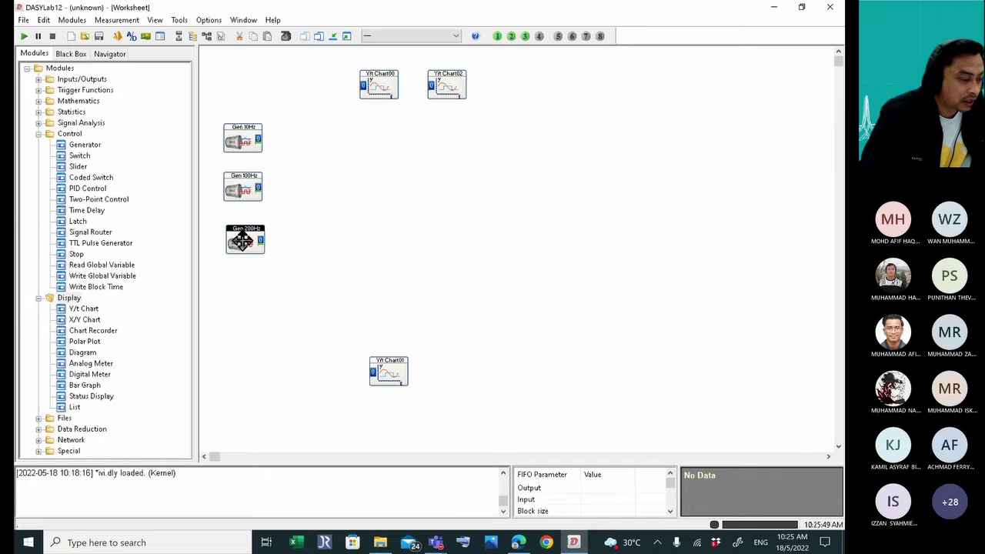
# Arrange the Y/t Chart modules in one column beside the generators, ordered Chart00, Chart02 and Chart01.
pyautogui.moveTo(371, 90); pyautogui.dragTo(318, 80)
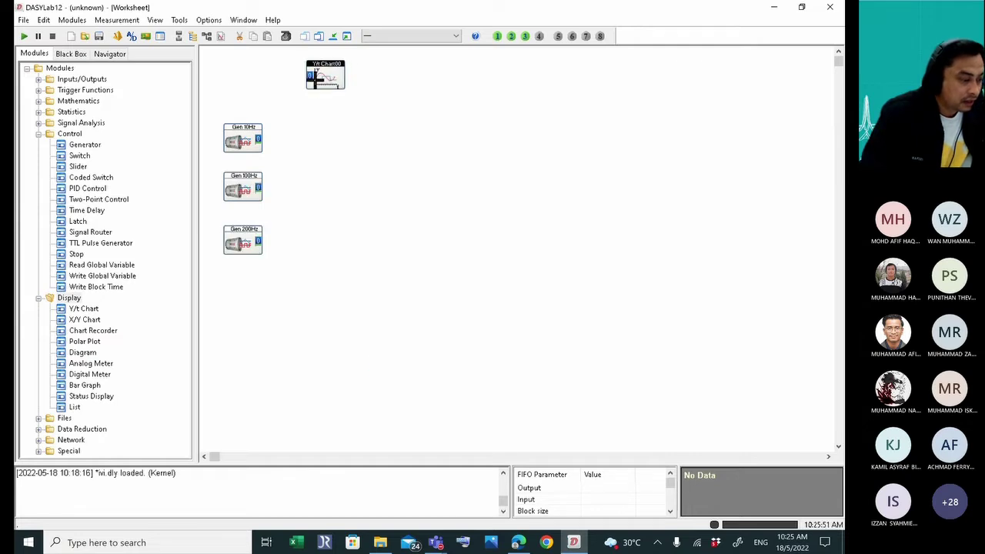
pyautogui.moveTo(437, 89); pyautogui.dragTo(383, 132)
pyautogui.moveTo(332, 78); pyautogui.dragTo(391, 83)
pyautogui.moveTo(378, 377); pyautogui.dragTo(373, 201)
# Connect Gen 10Hz to Y/t Chart00, Gen 100Hz to Y/t Chart02 and Gen 200Hz to Y/t Chart01.
pyautogui.moveTo(262, 141); pyautogui.dragTo(367, 81)
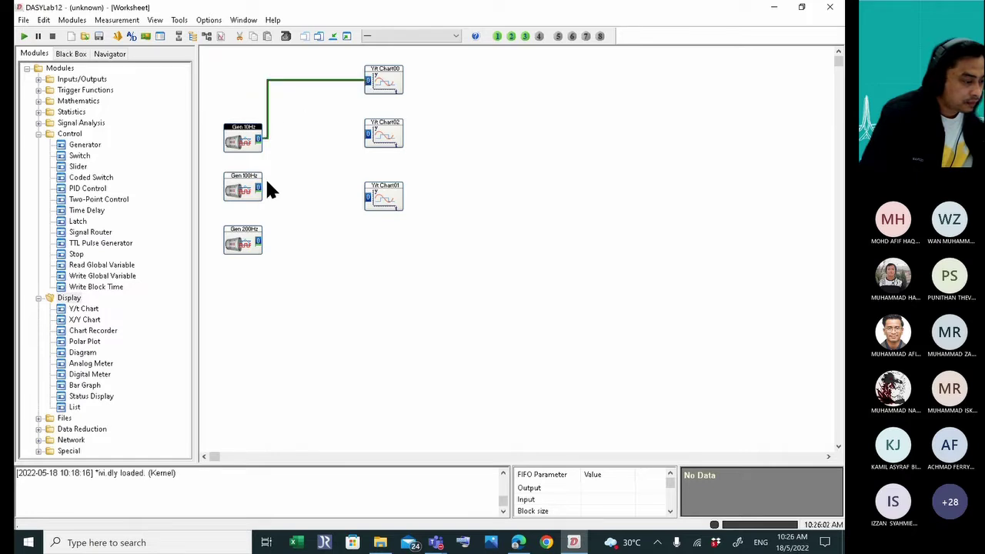
pyautogui.moveTo(259, 186)
pyautogui.mouseDown()
pyautogui.moveTo(315, 138)
pyautogui.moveTo(369, 134)
pyautogui.mouseUp()
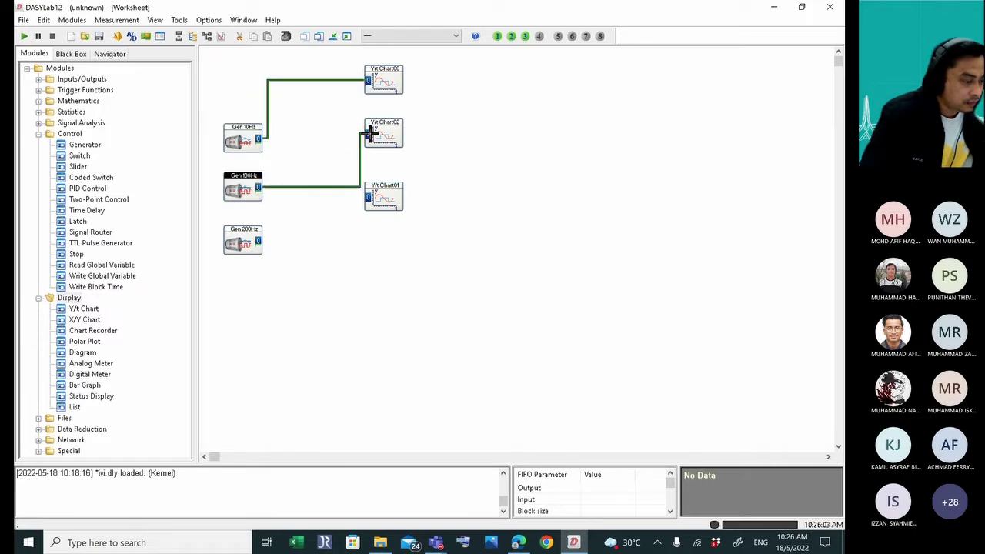
pyautogui.moveTo(260, 240)
pyautogui.mouseDown()
pyautogui.moveTo(308, 242)
pyautogui.moveTo(347, 198)
pyautogui.moveTo(369, 198)
pyautogui.mouseUp()
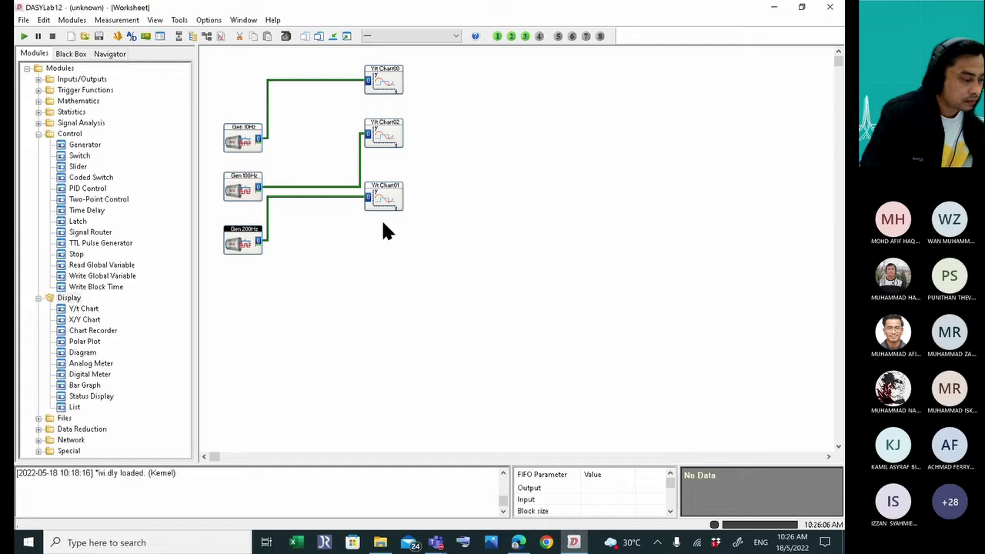
# Move the Y/t Chart02 module closer beneath Y/t Chart00 and the Y/t Chart01 module down below the Gen 200Hz level.
pyautogui.moveTo(392, 134); pyautogui.dragTo(397, 125)
pyautogui.moveTo(392, 193); pyautogui.dragTo(395, 165)
pyautogui.moveTo(389, 127); pyautogui.dragTo(383, 119)
pyautogui.moveTo(391, 171); pyautogui.dragTo(391, 353)
pyautogui.click(380, 120)
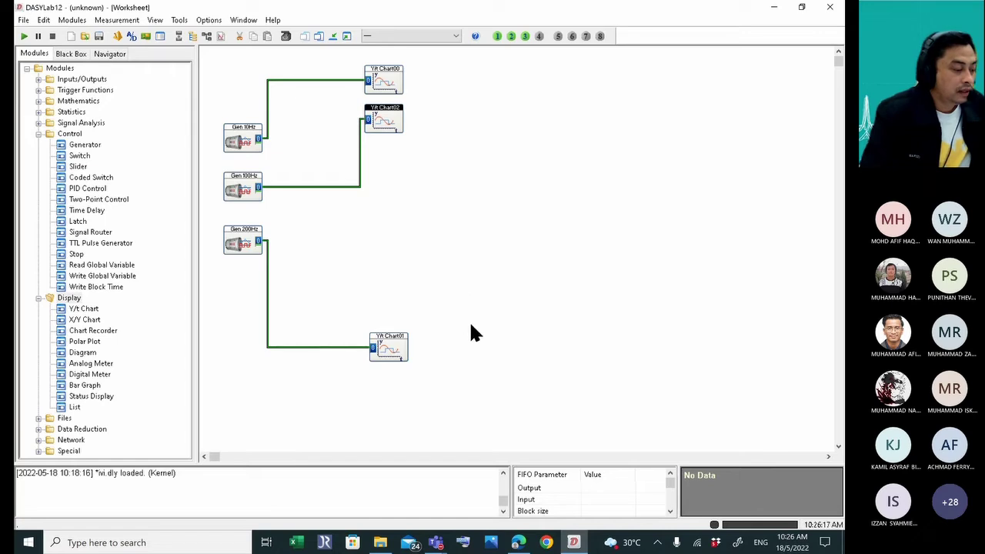
# Show the display windows of all Y/t charts, move the Y/t Chart02 window clear of the others and reduce its height.
pyautogui.click(346, 35)
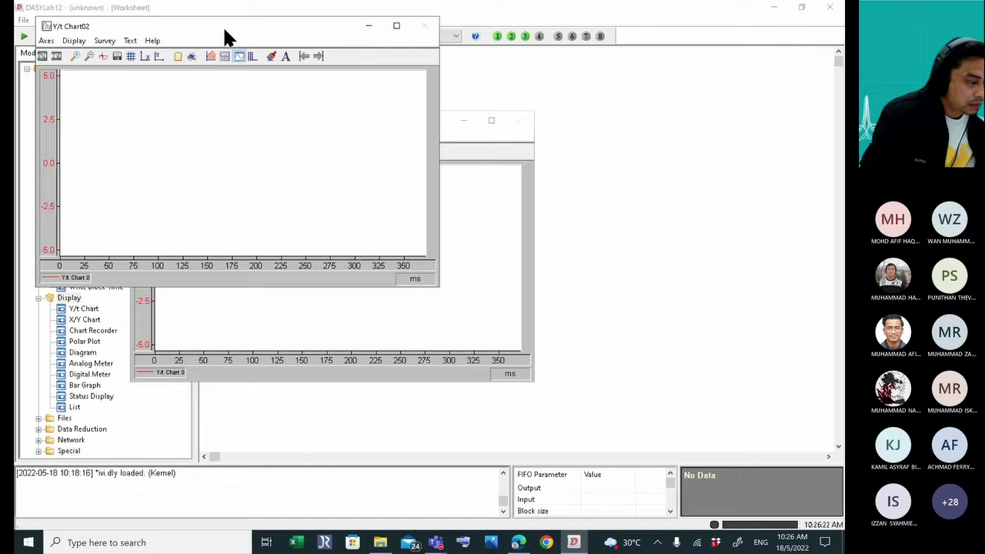
pyautogui.moveTo(224, 32); pyautogui.dragTo(530, 45)
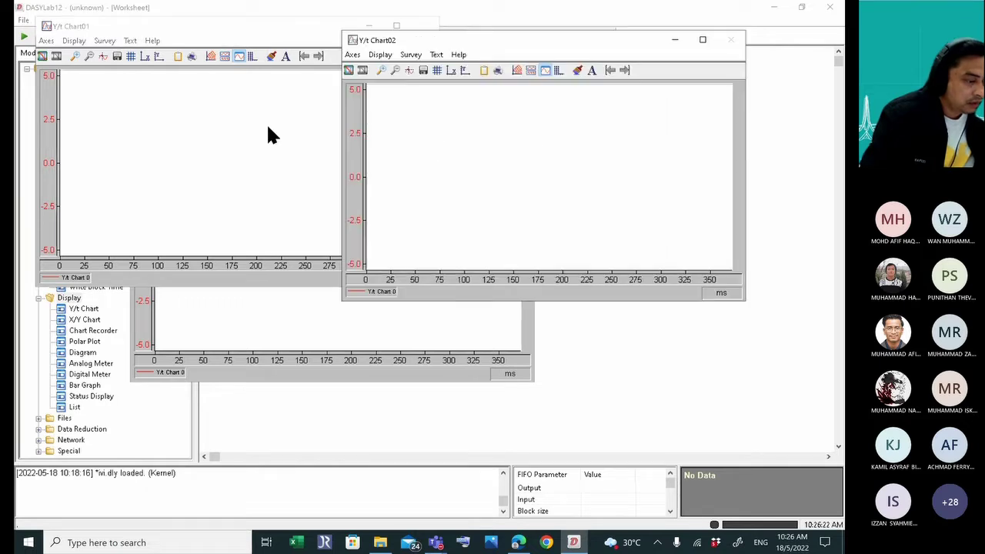
pyautogui.moveTo(532, 40); pyautogui.dragTo(551, 86)
pyautogui.moveTo(551, 348); pyautogui.dragTo(551, 216)
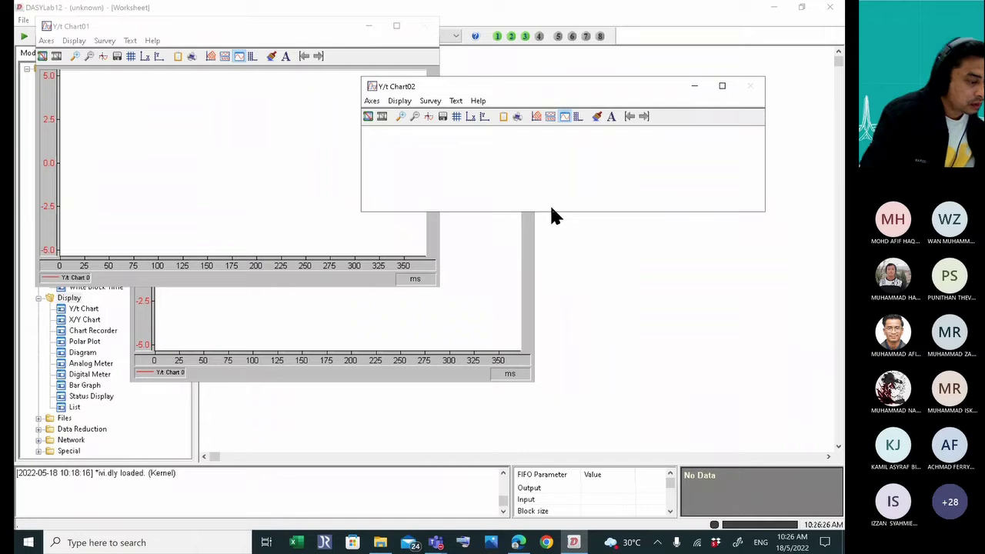
# Apply Auto Scaling to the axes of the Y/t Chart02, Y/t Chart01 and Y/t Chart00 displays.
pyautogui.click(372, 100)
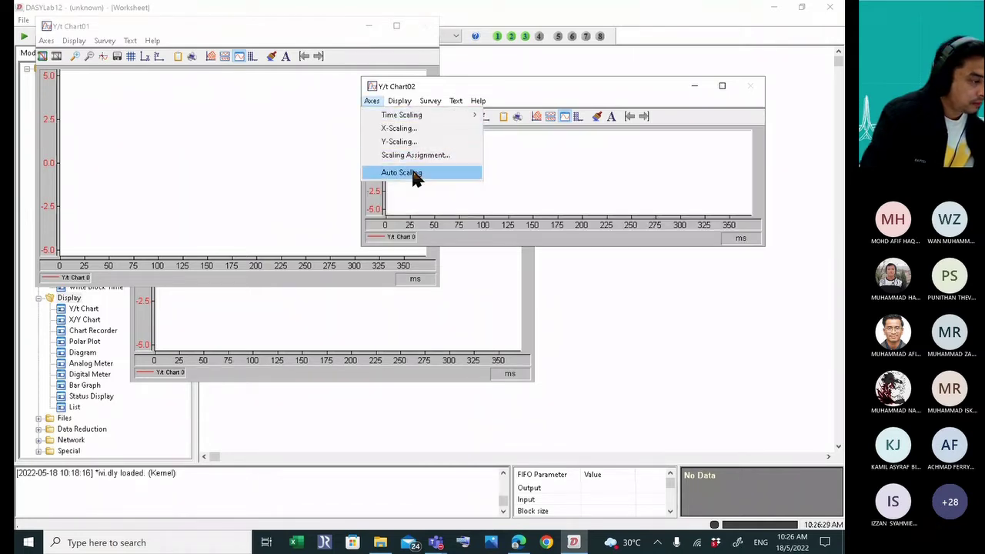
pyautogui.click(114, 25)
pyautogui.click(46, 42)
pyautogui.click(209, 280)
pyautogui.click(210, 290)
pyautogui.click(141, 136)
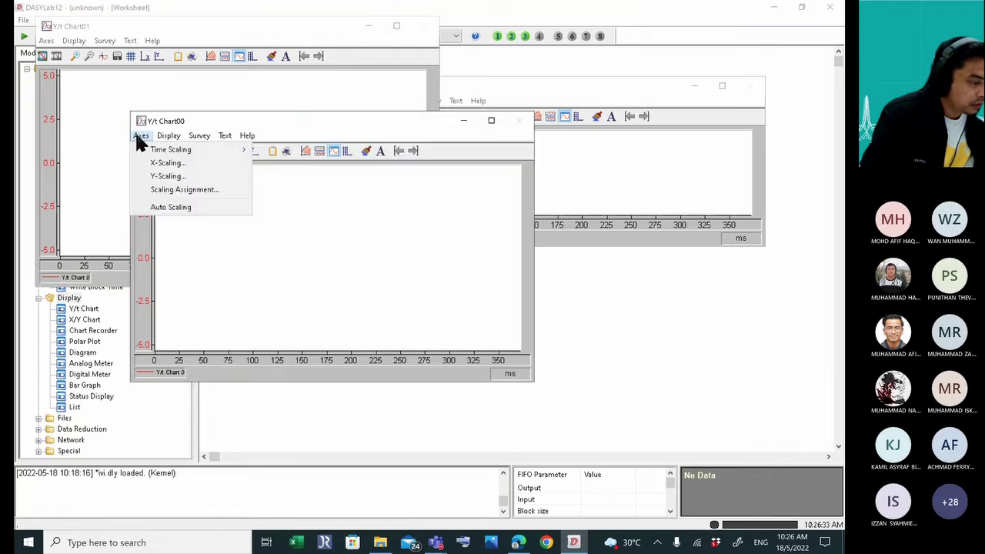
pyautogui.click(162, 207)
# Move the Y/t Chart00 window below the others and reduce the heights of the Y/t Chart00 and Y/t Chart01 windows.
pyautogui.moveTo(236, 114); pyautogui.dragTo(222, 313)
pyautogui.click(172, 18)
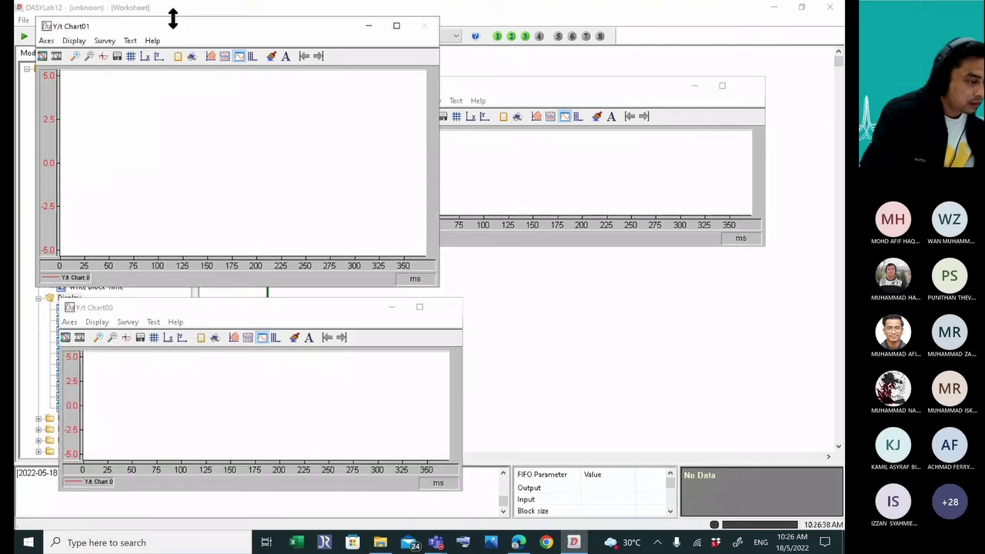
pyautogui.moveTo(172, 18); pyautogui.dragTo(173, 92)
# Rearrange the chart windows with Y/t Chart00 uppermost, Y/t Chart02 in the middle and Y/t Chart01 lowest.
pyautogui.moveTo(212, 103); pyautogui.dragTo(356, 55)
pyautogui.moveTo(629, 94); pyautogui.dragTo(577, 176)
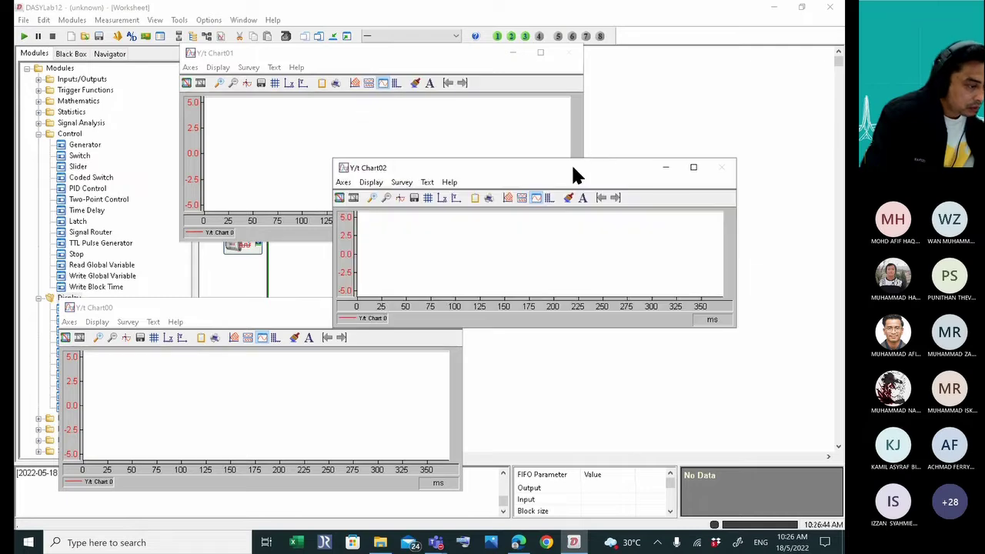
pyautogui.moveTo(233, 307); pyautogui.dragTo(377, 312)
pyautogui.moveTo(338, 49); pyautogui.dragTo(556, 303)
pyautogui.moveTo(322, 313); pyautogui.dragTo(338, 34)
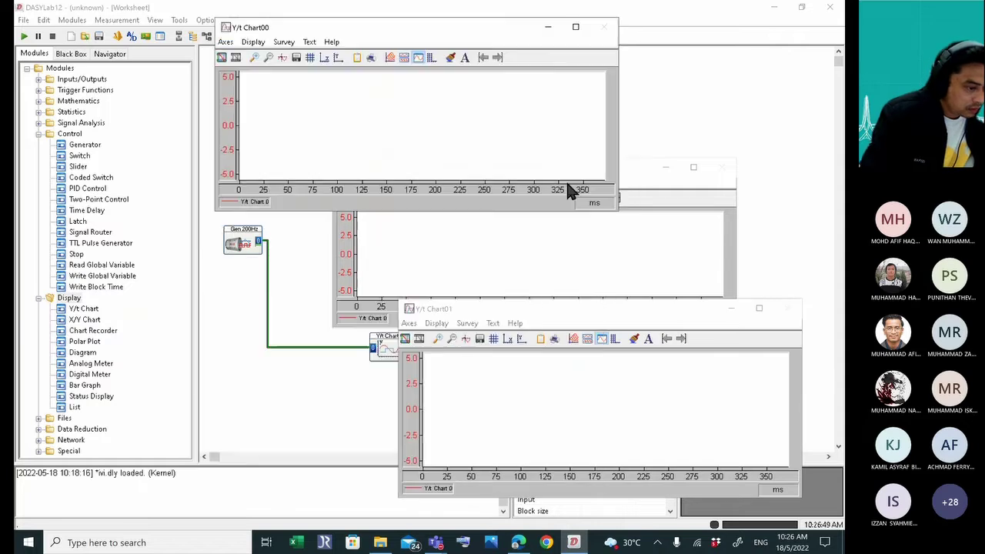
pyautogui.moveTo(630, 172); pyautogui.dragTo(625, 180)
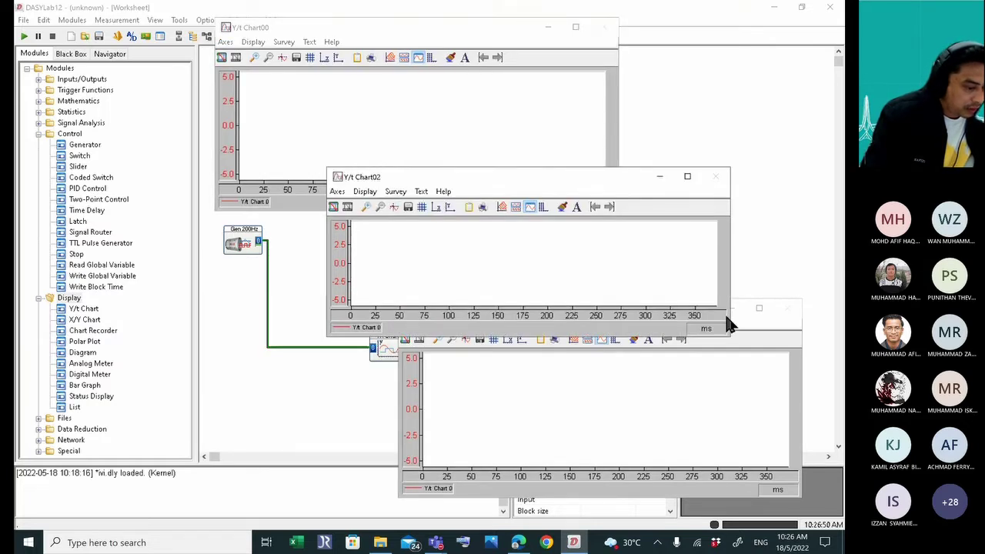
# Shift the Y/t Chart00 and Y/t Chart01 windows lower and reduce the heights of both.
pyautogui.click(733, 308)
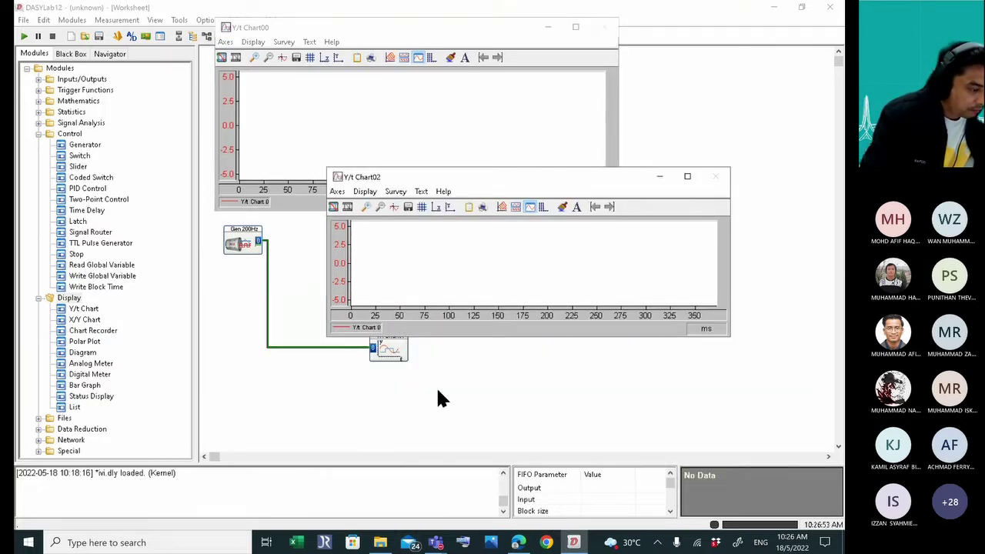
pyautogui.moveTo(349, 27); pyautogui.dragTo(385, 48)
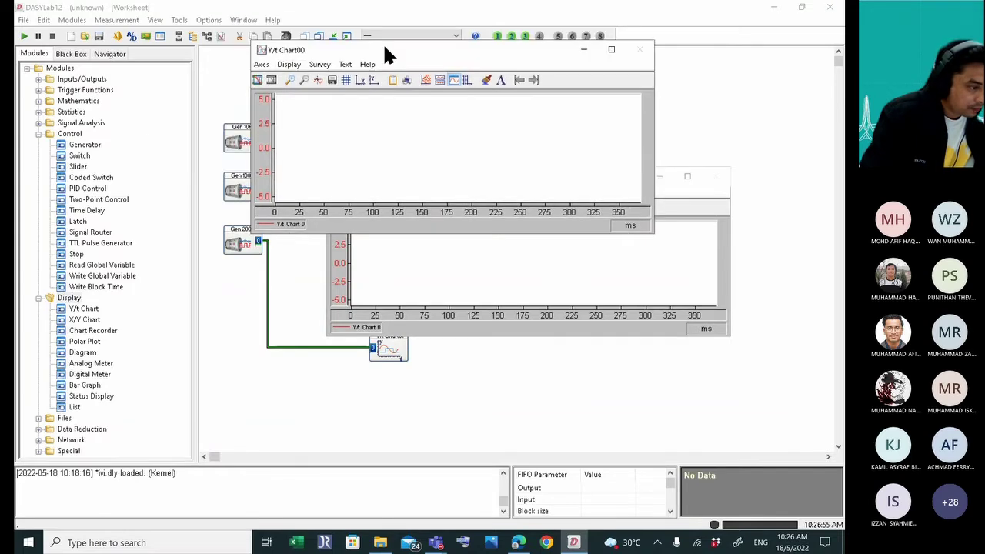
pyautogui.click(492, 308)
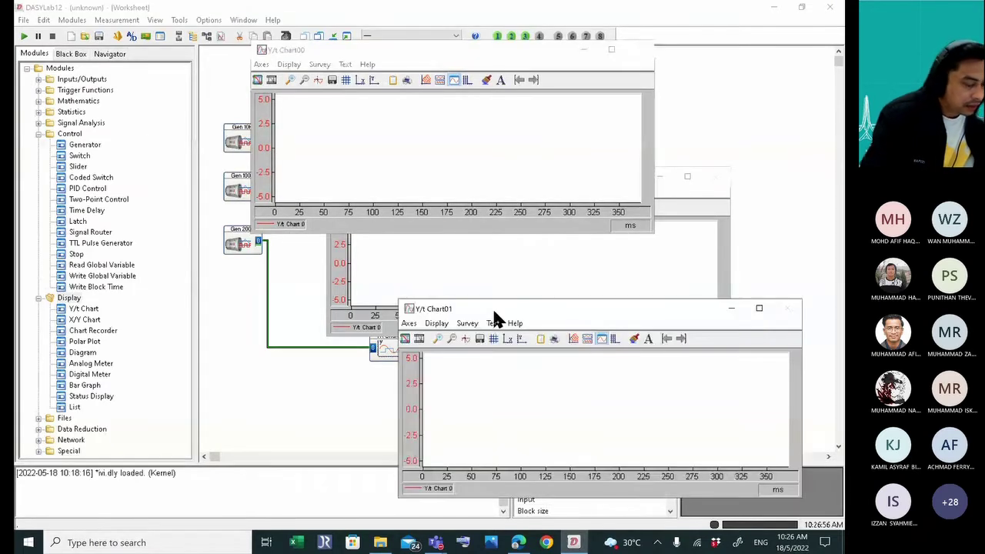
pyautogui.moveTo(493, 314); pyautogui.dragTo(466, 339)
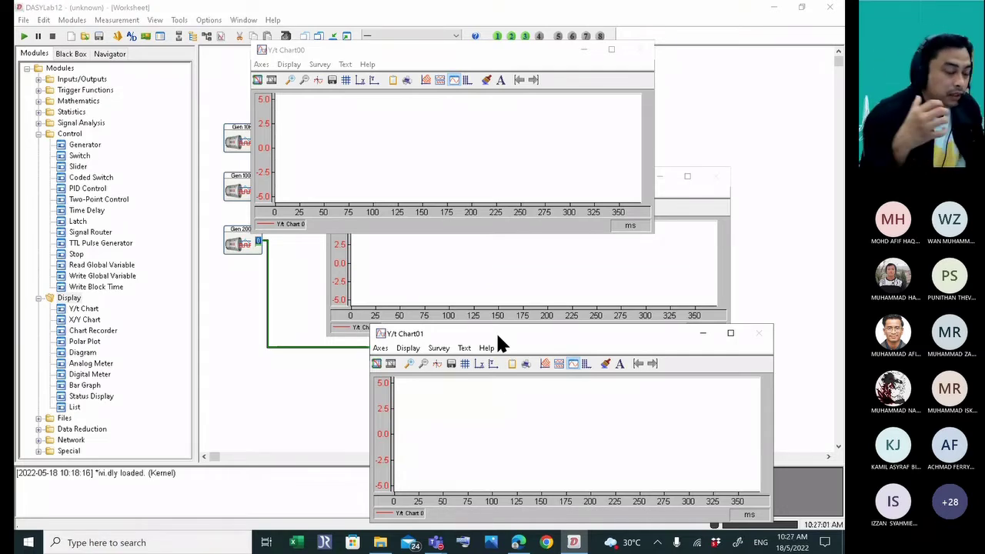
pyautogui.moveTo(506, 326); pyautogui.dragTo(506, 343)
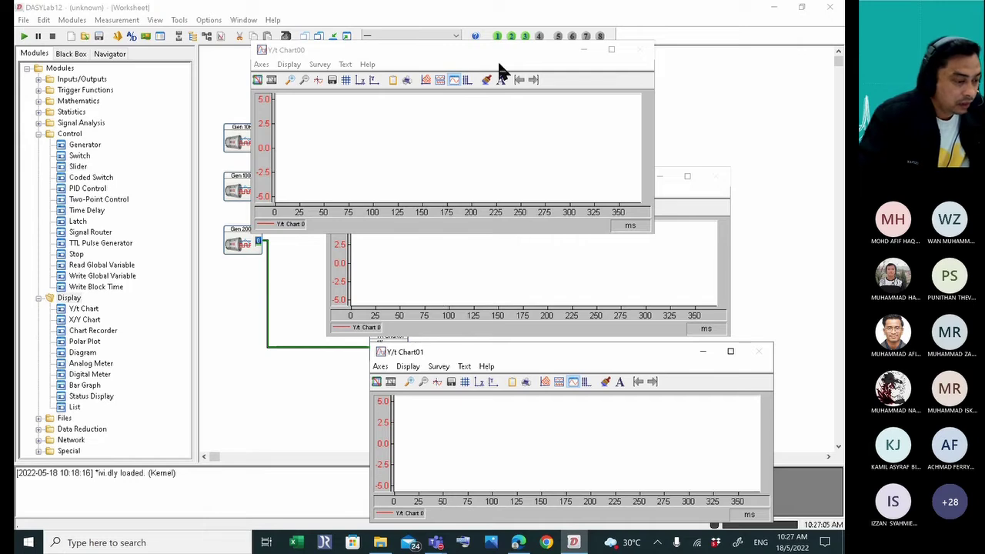
pyautogui.moveTo(462, 45); pyautogui.dragTo(462, 59)
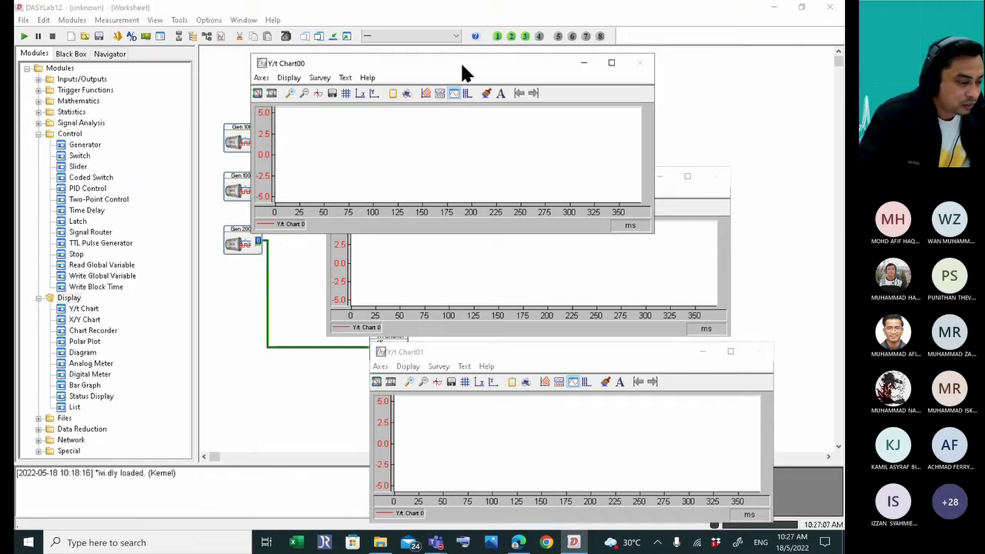
# Stack the Y/t Chart00, Y/t Chart02 and Y/t Chart01 windows beneath one another, clear of the generator modules.
pyautogui.moveTo(461, 73); pyautogui.dragTo(510, 50)
pyautogui.moveTo(417, 181); pyautogui.dragTo(400, 197)
pyautogui.click(564, 370)
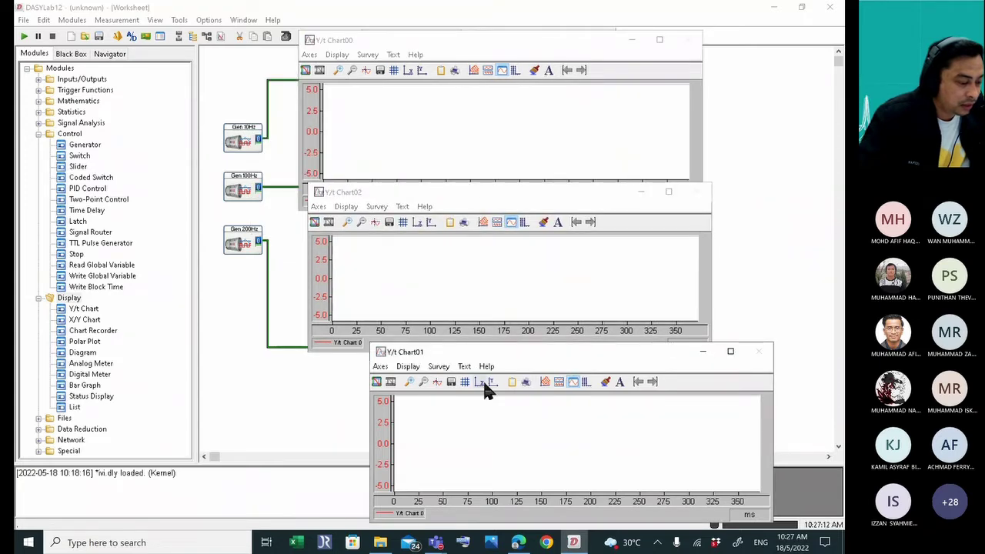
pyautogui.moveTo(490, 361); pyautogui.dragTo(422, 375)
pyautogui.moveTo(462, 200); pyautogui.dragTo(450, 203)
# Start the measurement and align the Y/t Chart01 window with the Y/t Chart02 window above it.
pyautogui.click(25, 37)
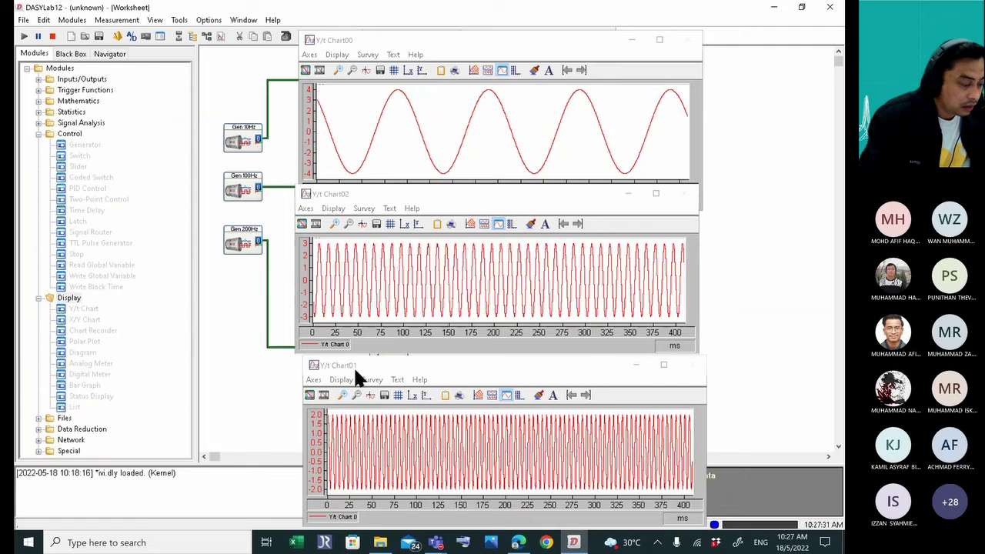
pyautogui.click(396, 365)
pyautogui.moveTo(395, 361); pyautogui.dragTo(387, 360)
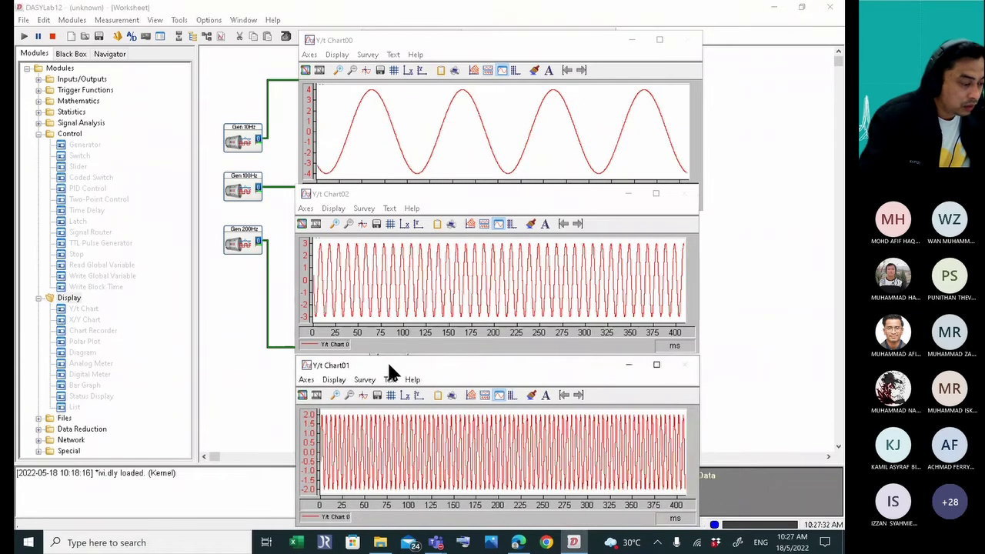
# Measure the signal frequency in Y/t Chart00 with the two cursors on adjacent peaks, and close the cursor readout.
pyautogui.click(365, 70)
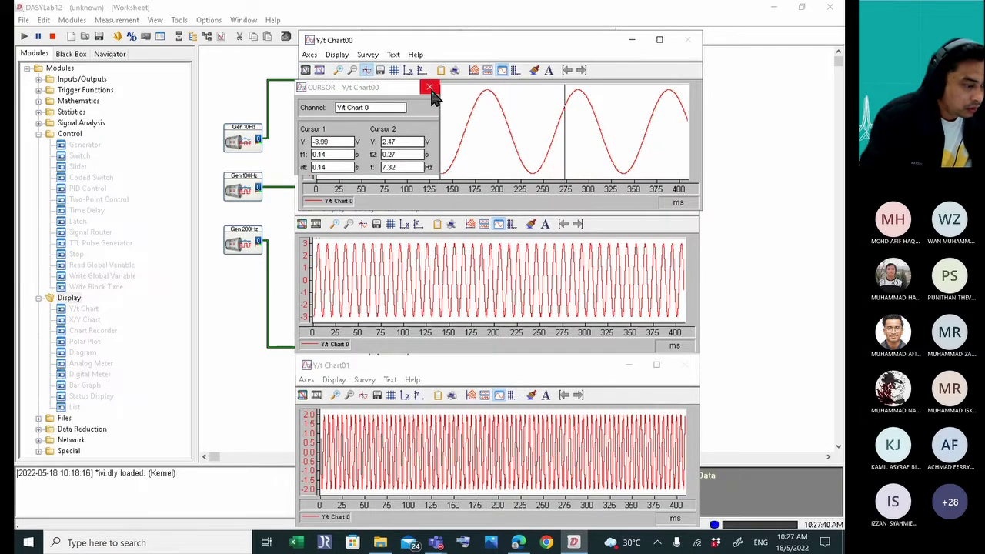
pyautogui.moveTo(442, 123); pyautogui.dragTo(398, 124)
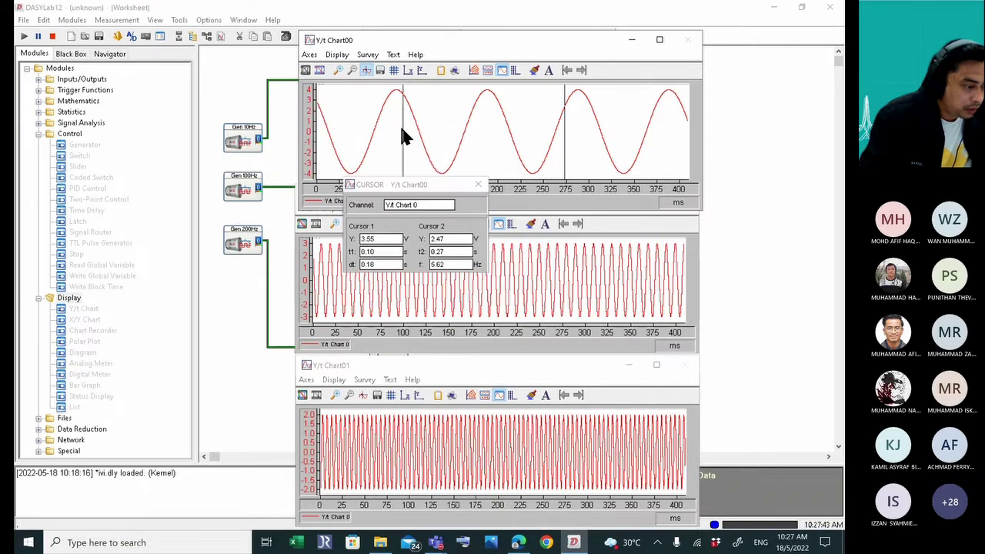
pyautogui.moveTo(565, 128); pyautogui.dragTo(487, 131)
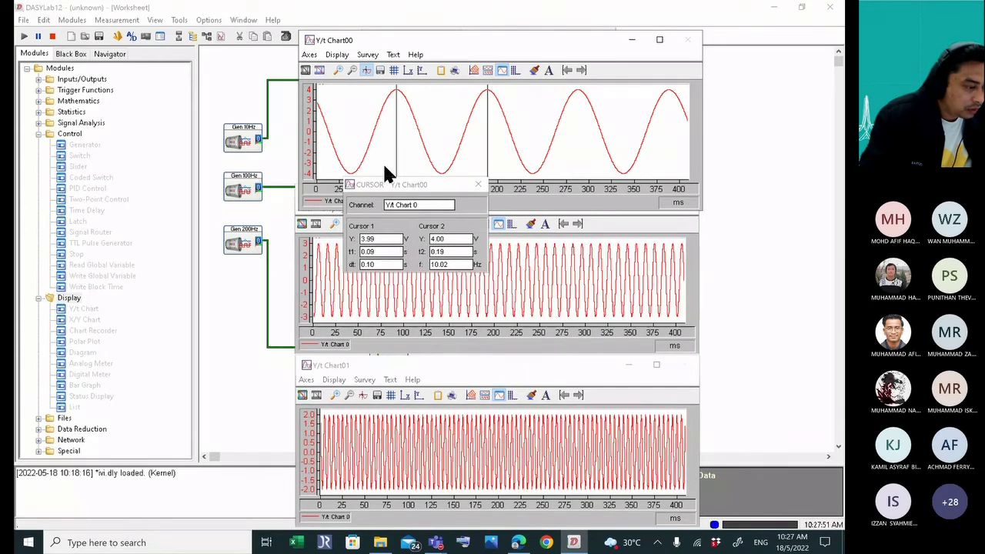
pyautogui.moveTo(387, 136); pyautogui.dragTo(396, 141)
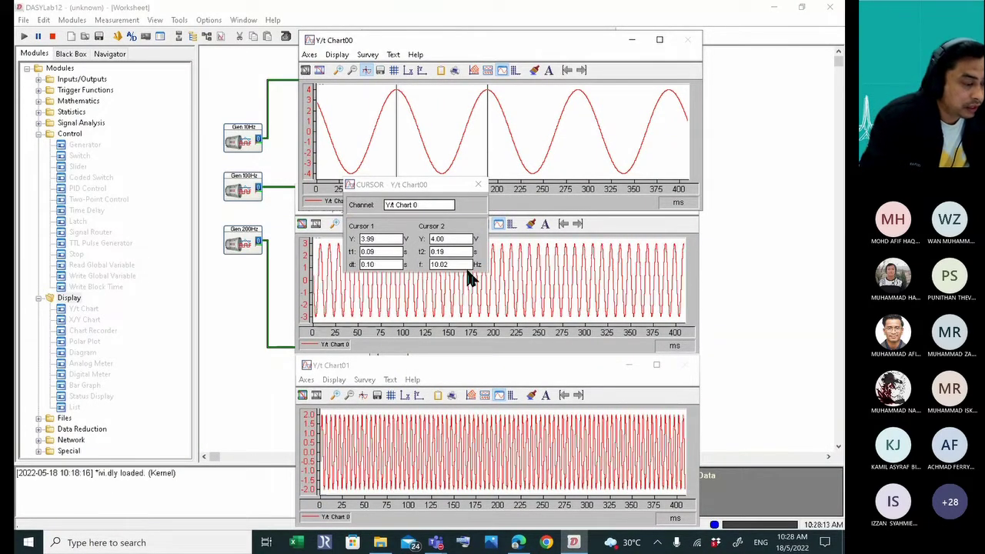
pyautogui.click(478, 186)
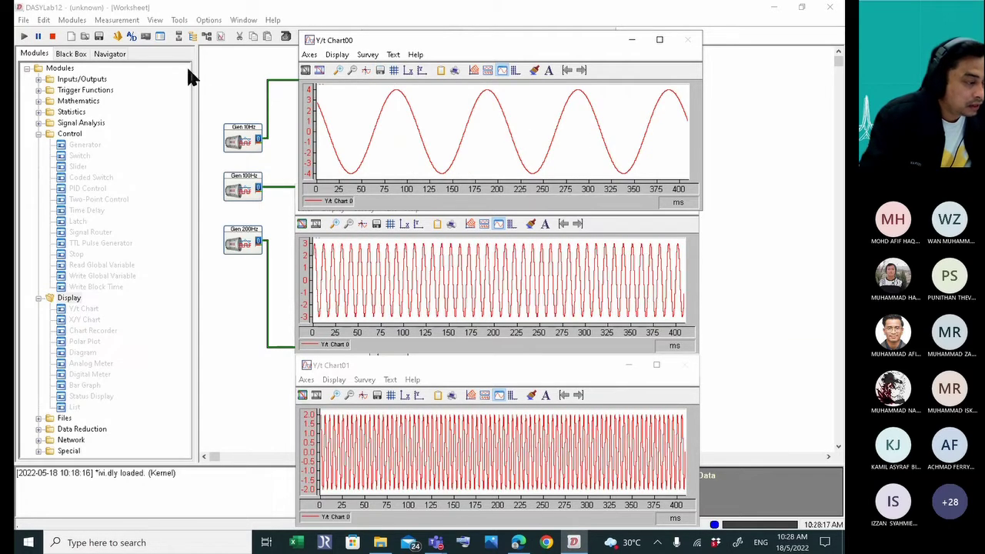
# Stop the measurement and hide all the chart windows to expose the worksheet.
pyautogui.click(52, 37)
pyautogui.moveTo(377, 35); pyautogui.dragTo(438, 34)
pyautogui.click(333, 32)
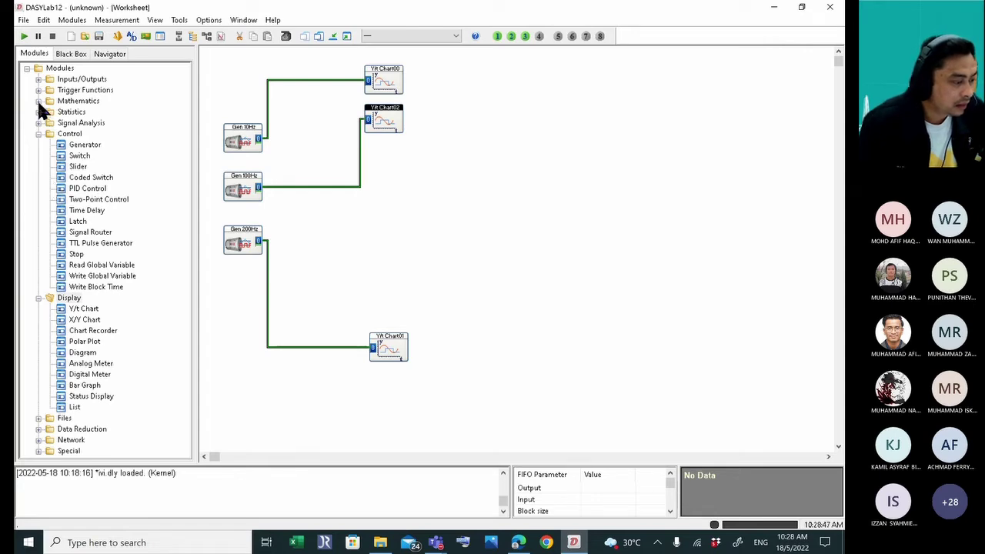
# Add an Arithmetic module from the Mathematics group beside Gen 200Hz, using the type Operation with all channels.
pyautogui.click(66, 102)
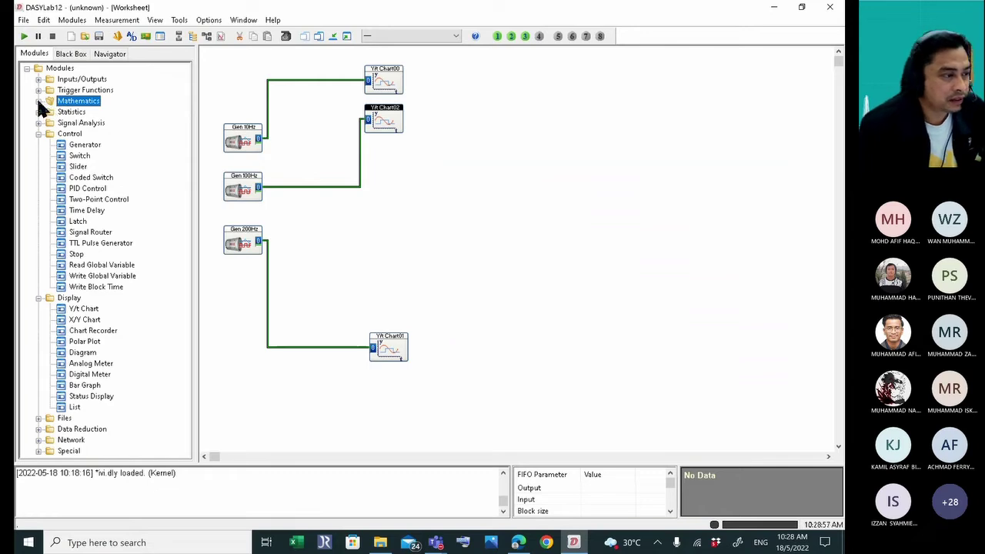
pyautogui.click(39, 100)
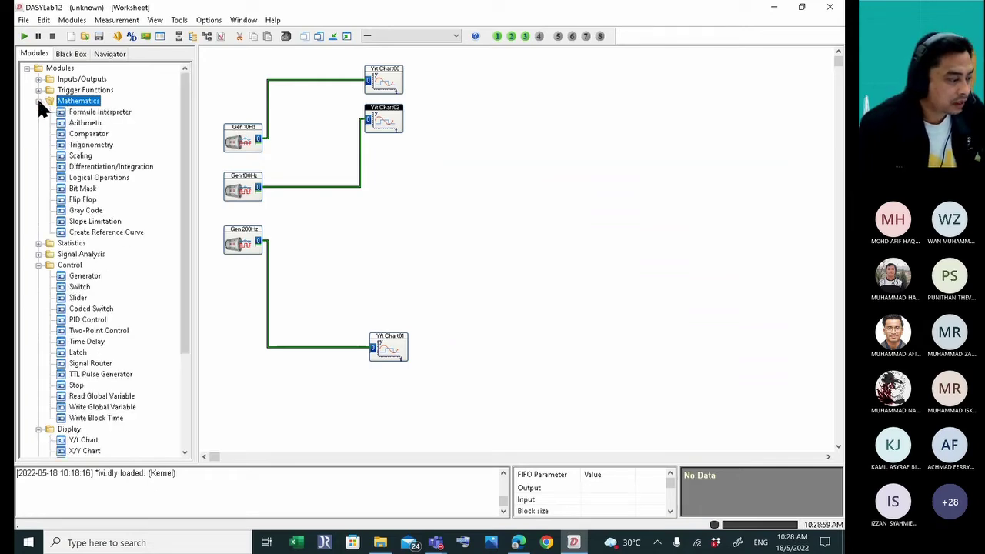
pyautogui.click(82, 113)
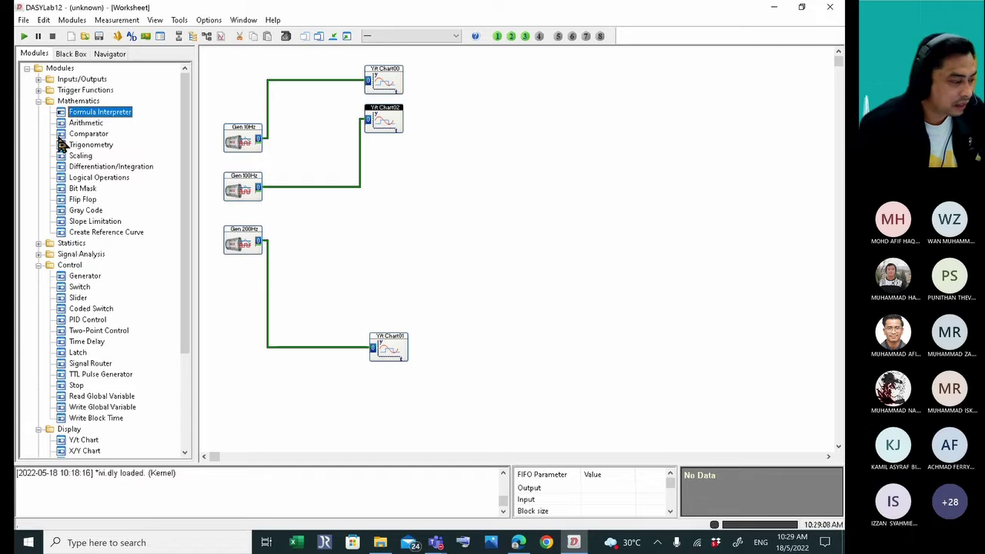
pyautogui.click(80, 125)
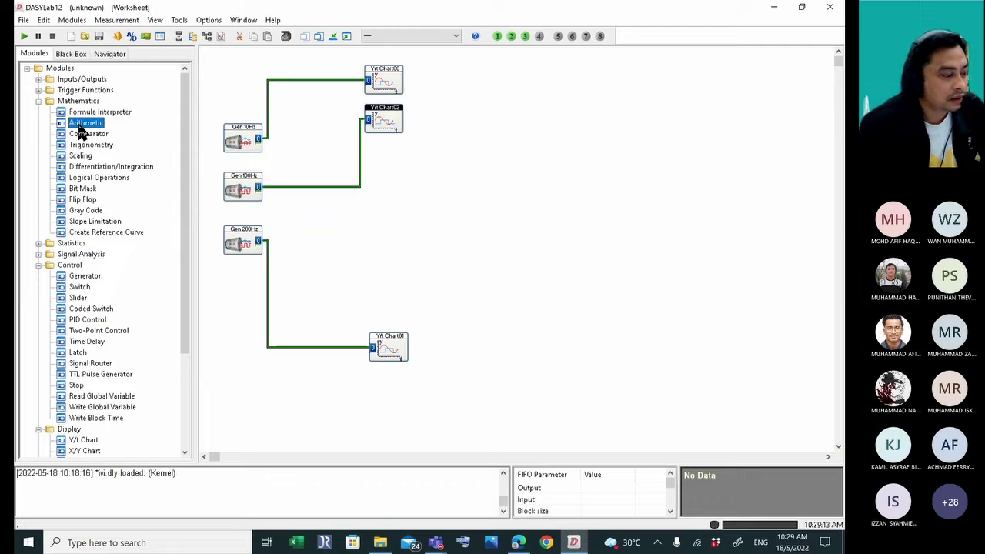
pyautogui.click(83, 115)
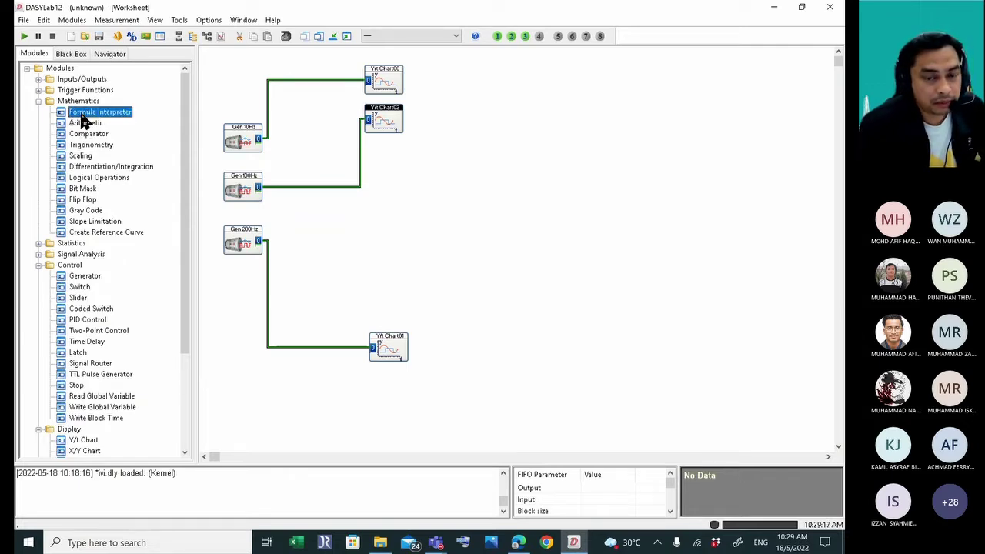
pyautogui.click(84, 125)
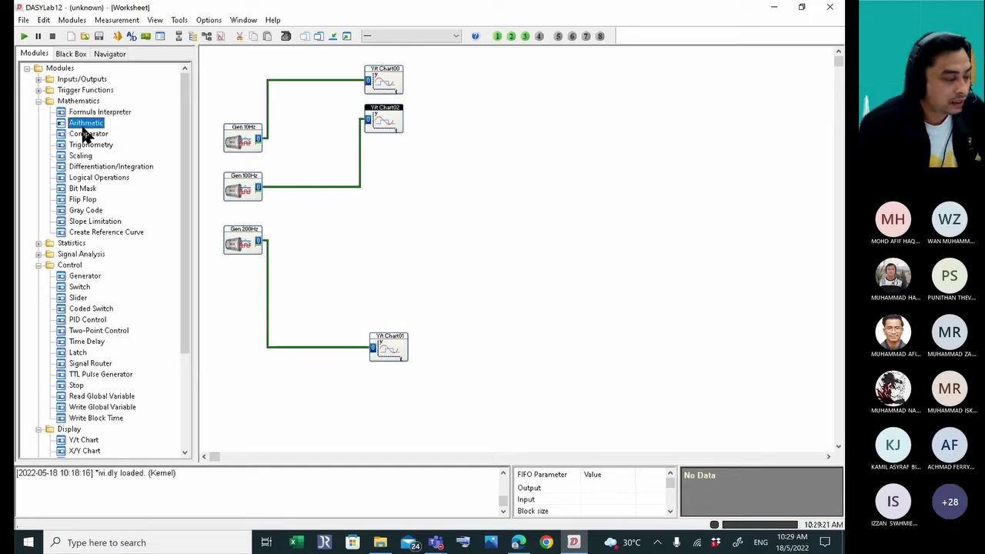
pyautogui.moveTo(81, 128); pyautogui.dragTo(366, 229)
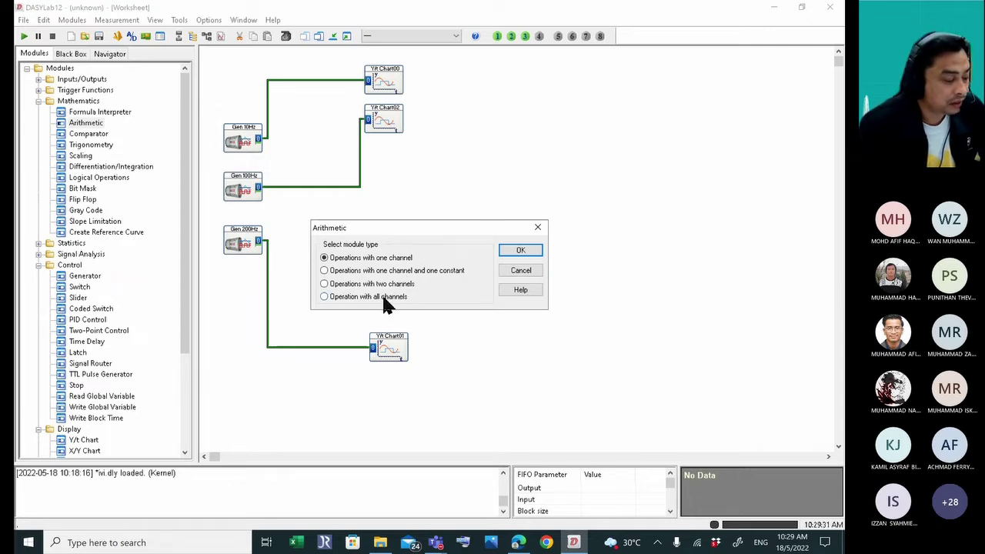
pyautogui.click(324, 297)
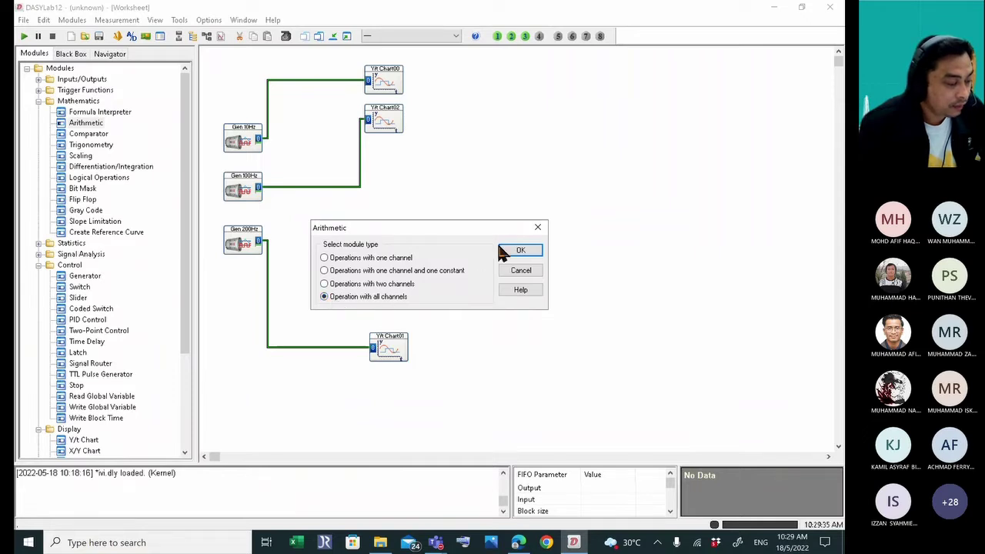
pyautogui.click(520, 250)
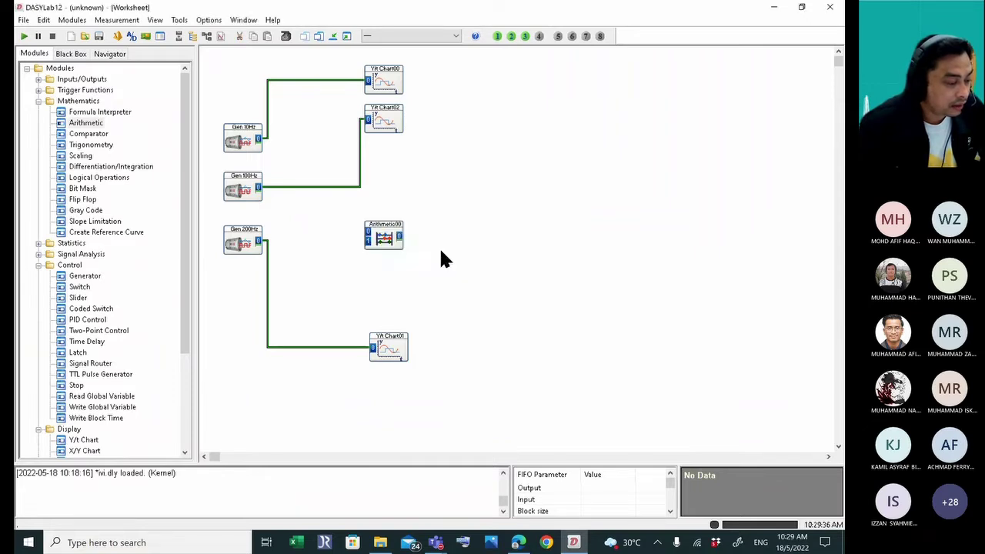
# Configure the Arithmetic00 module with three input channels and Sum as the channel operation.
pyautogui.doubleClick(388, 238)
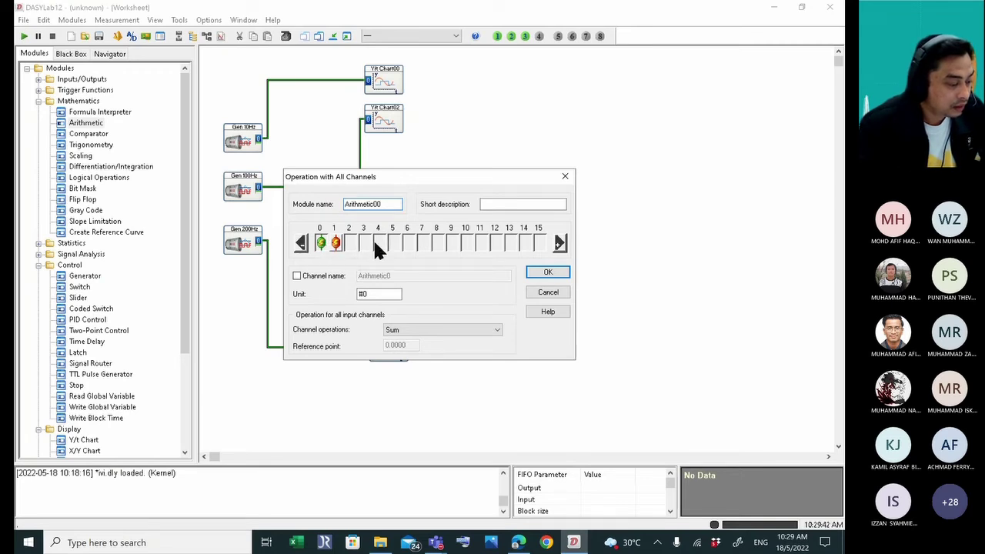
pyautogui.click(559, 243)
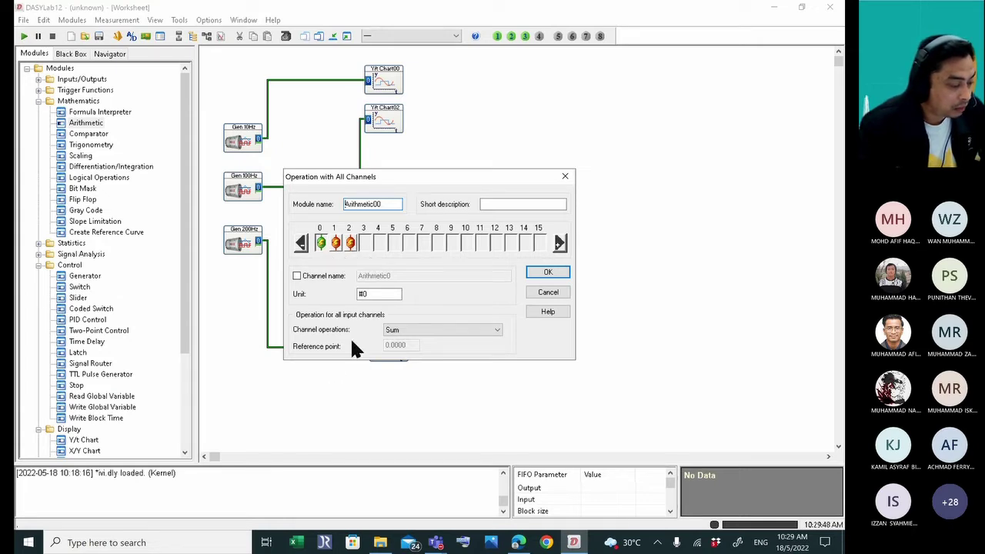
pyautogui.click(400, 330)
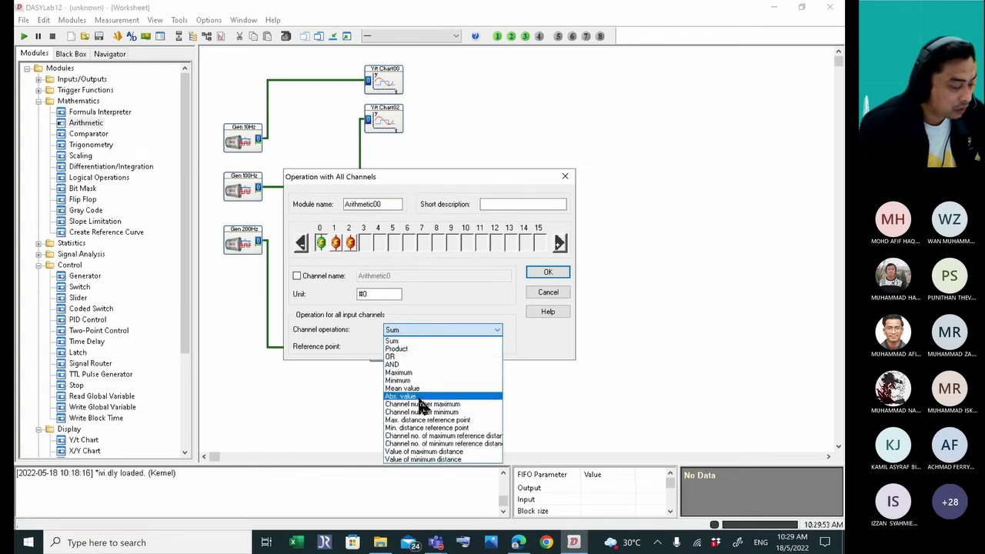
pyautogui.click(396, 329)
pyautogui.click(397, 330)
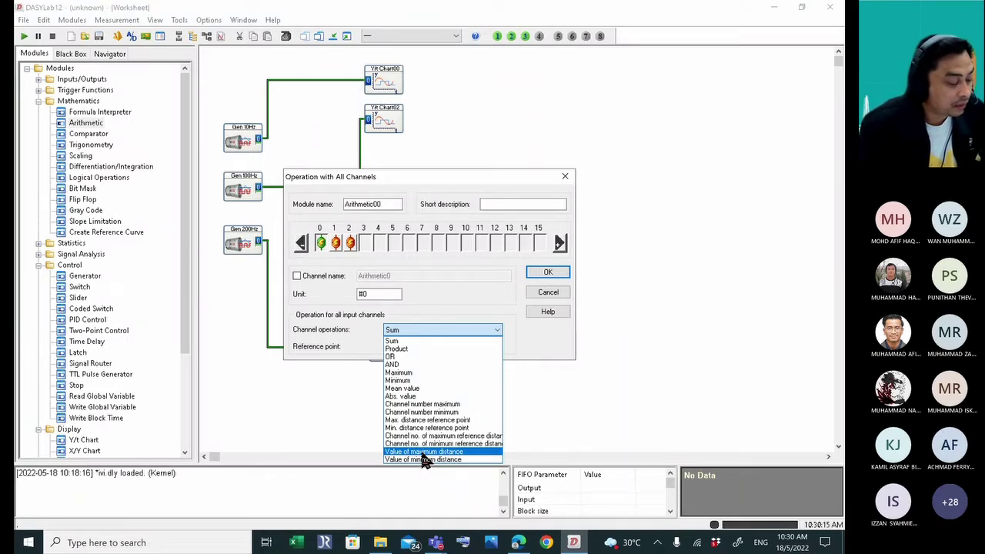
pyautogui.click(401, 339)
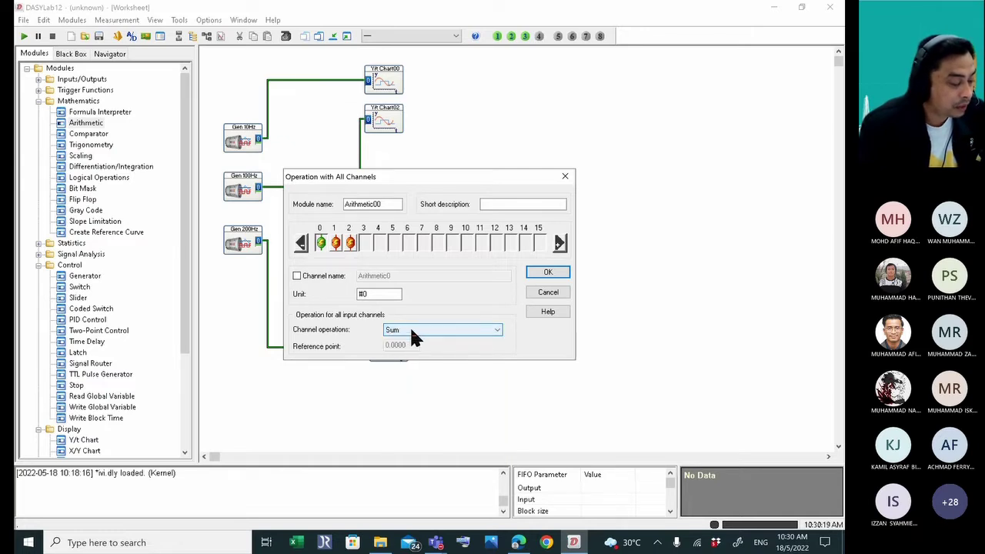
pyautogui.click(538, 272)
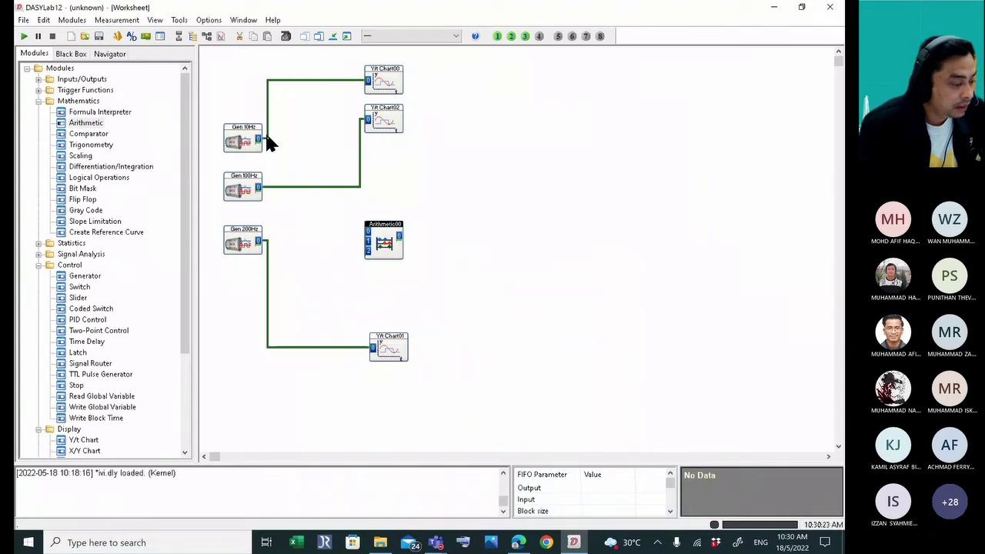
# Wire Gen 10Hz, Gen 100Hz and Gen 200Hz to Arithmetic00 inputs 0, 1 and 2, and move the module closer to the generators.
pyautogui.moveTo(267, 140); pyautogui.dragTo(367, 229)
pyautogui.moveTo(268, 189); pyautogui.dragTo(368, 240)
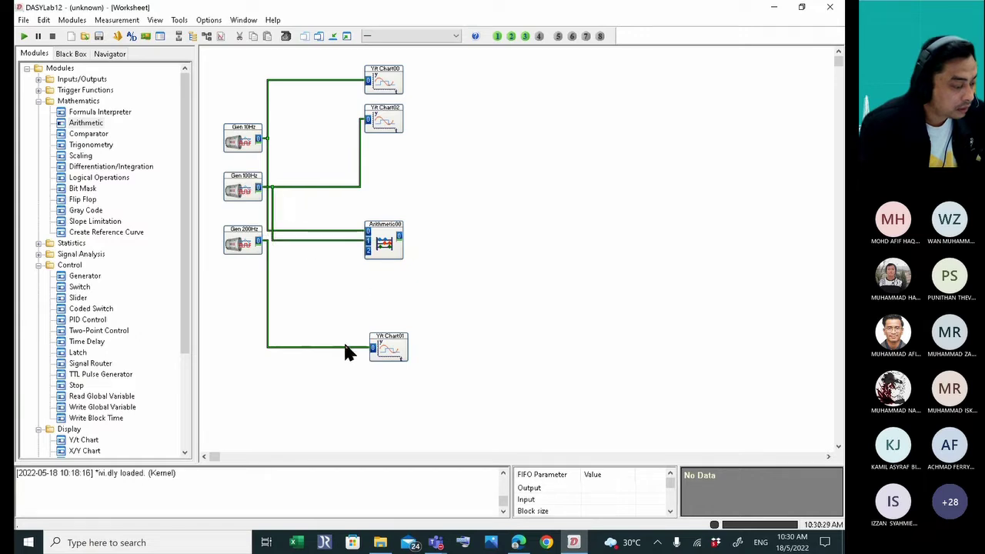
pyautogui.moveTo(256, 256)
pyautogui.mouseDown()
pyautogui.moveTo(374, 249)
pyautogui.moveTo(321, 248)
pyautogui.moveTo(311, 235)
pyautogui.mouseUp()
pyautogui.click(310, 244)
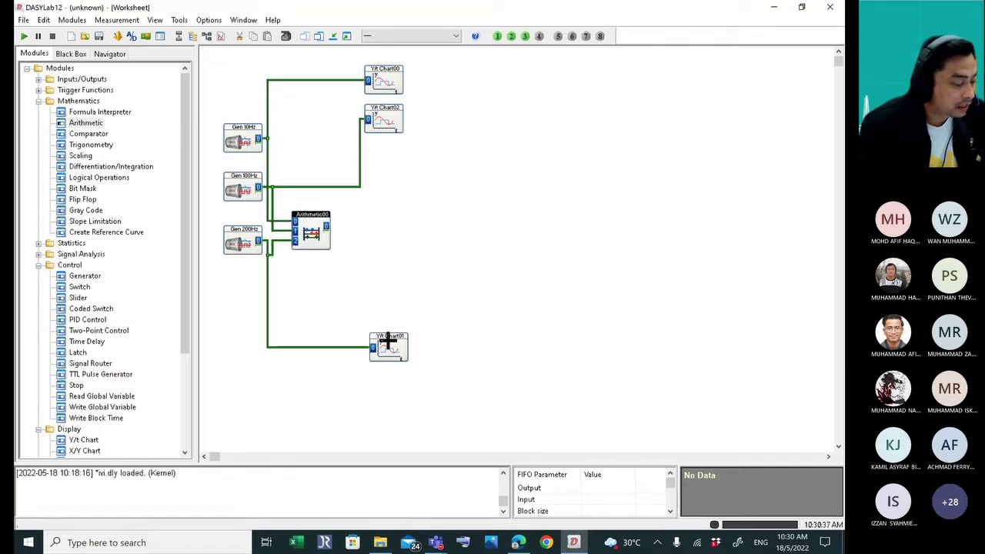
# Nudge the Gen 200Hz chart and Arithmetic00 modules into place, and add a Y/t Chart module from the Display group at the Arithmetic00 output.
pyautogui.moveTo(387, 341); pyautogui.dragTo(378, 342)
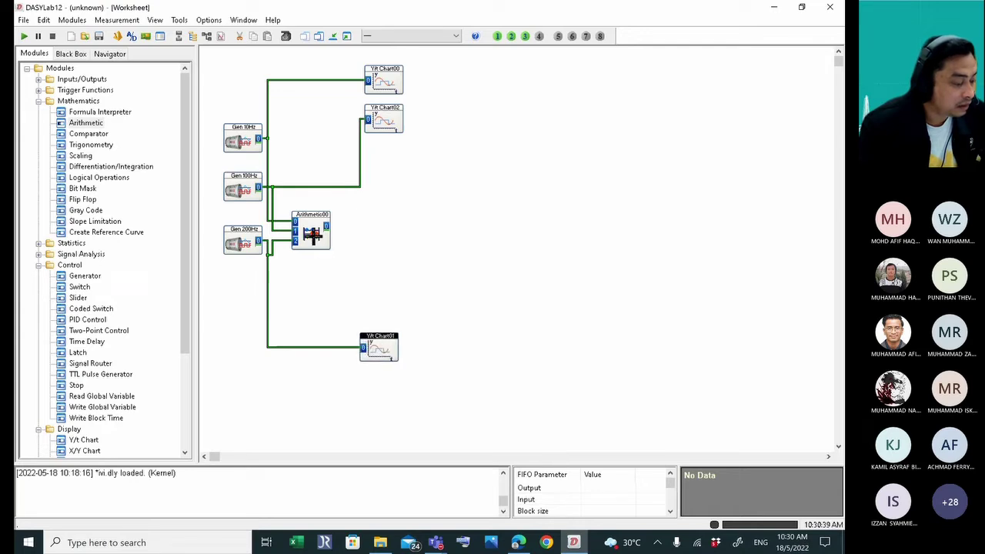
pyautogui.moveTo(312, 235); pyautogui.dragTo(316, 240)
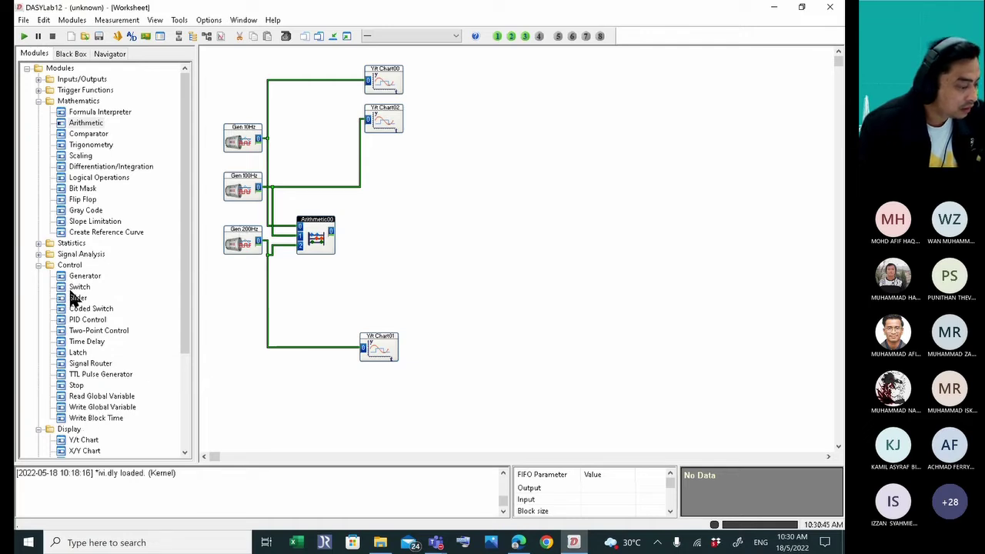
pyautogui.moveTo(186, 296); pyautogui.dragTo(195, 334)
pyautogui.moveTo(84, 384); pyautogui.dragTo(392, 234)
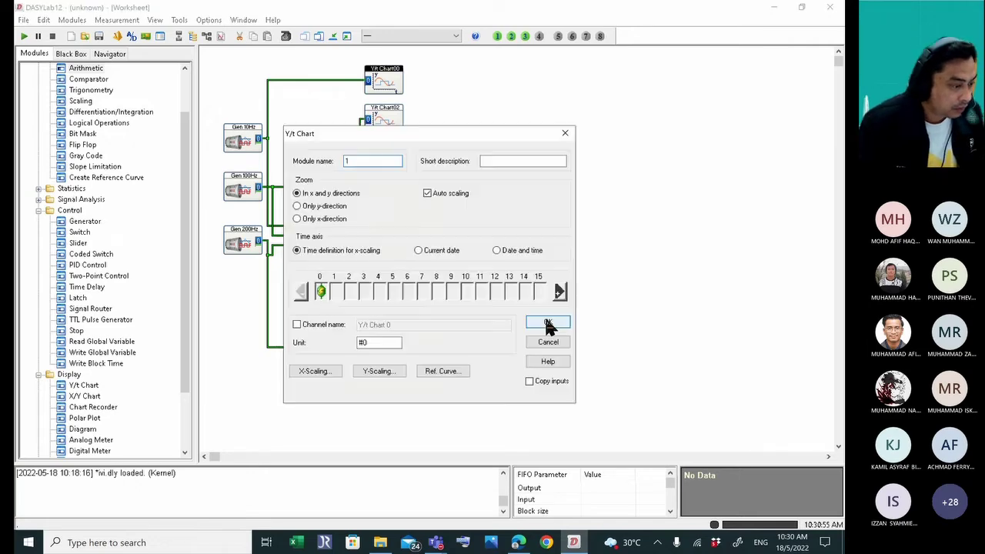
# Rename the Y/t Chart modules of Gen 10Hz, Gen 100Hz and Gen 200Hz as 1, 2 and 3.
pyautogui.doubleClick(373, 122)
pyautogui.write('2')
pyautogui.click(544, 322)
pyautogui.doubleClick(383, 348)
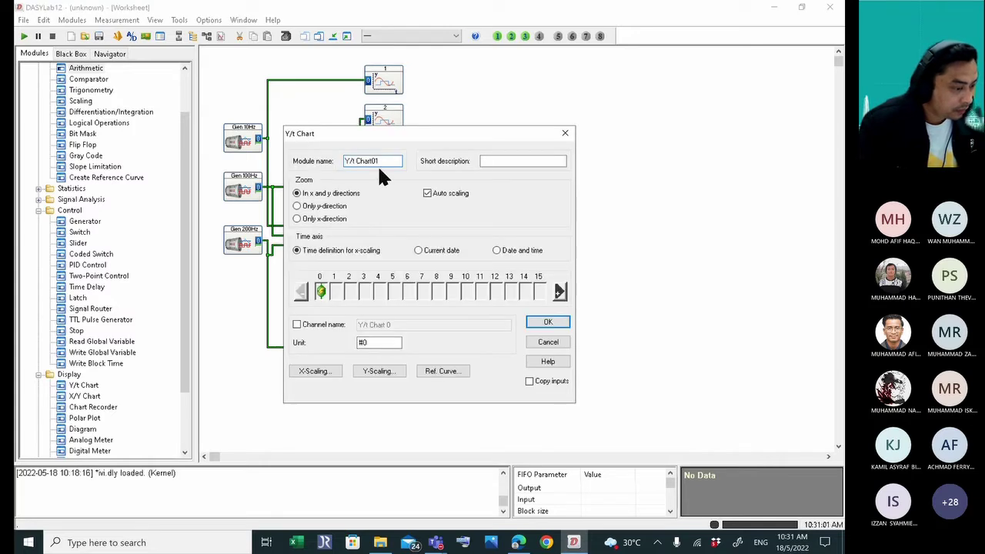
pyautogui.write('3')
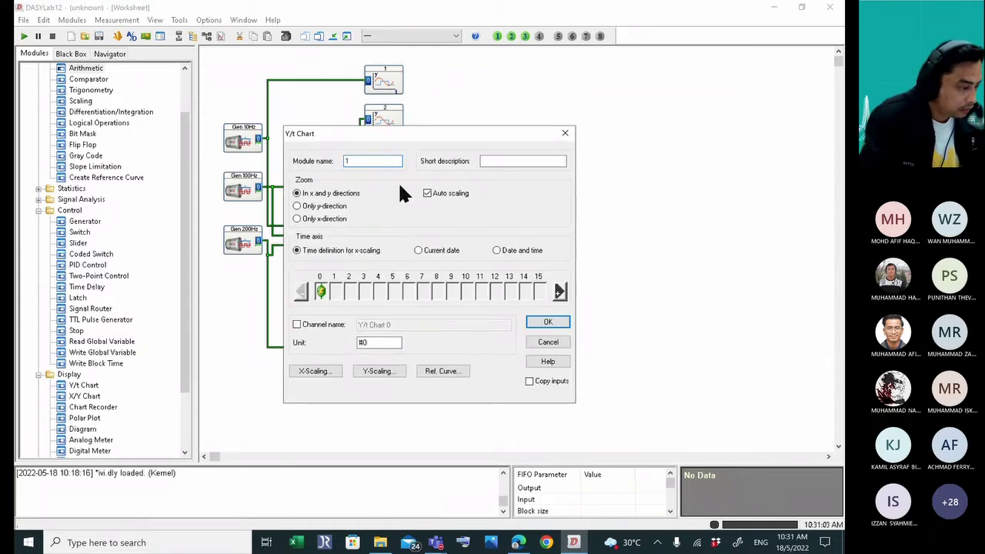
pyautogui.click(542, 323)
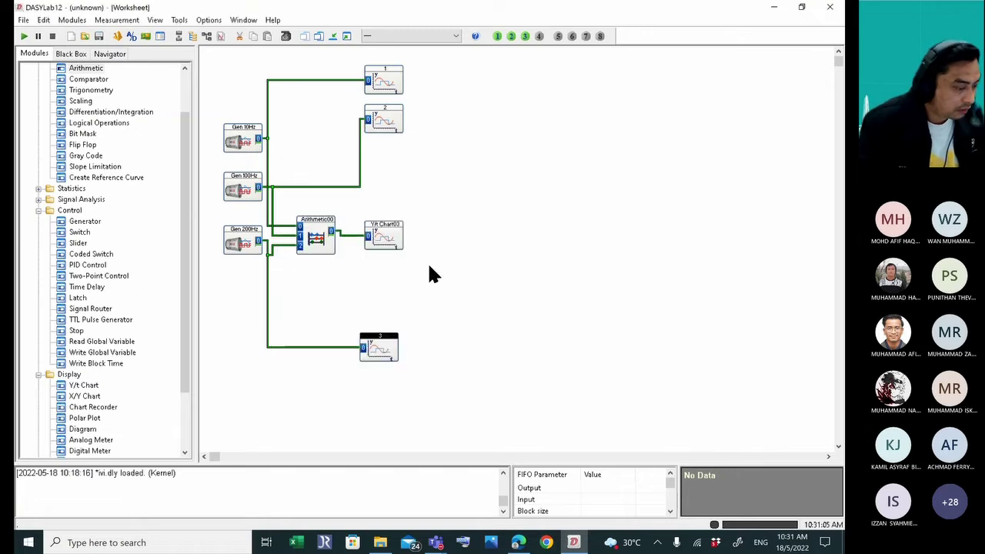
# Rename the Y/t Chart module on the Arithmetic00 output as 1+2+3.
pyautogui.doubleClick(427, 261)
pyautogui.moveTo(377, 162); pyautogui.dragTo(306, 161)
pyautogui.write('1+2+3')
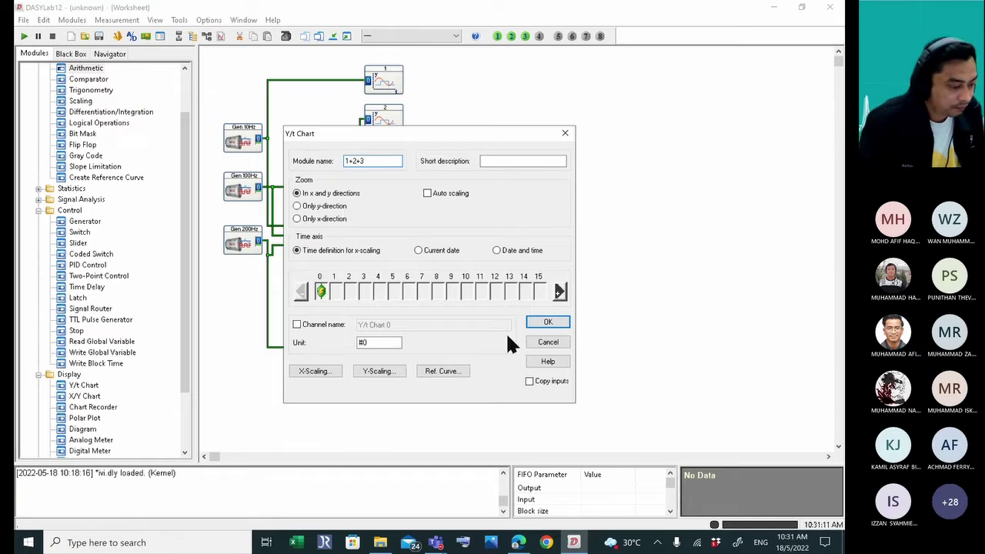
pyautogui.click(533, 327)
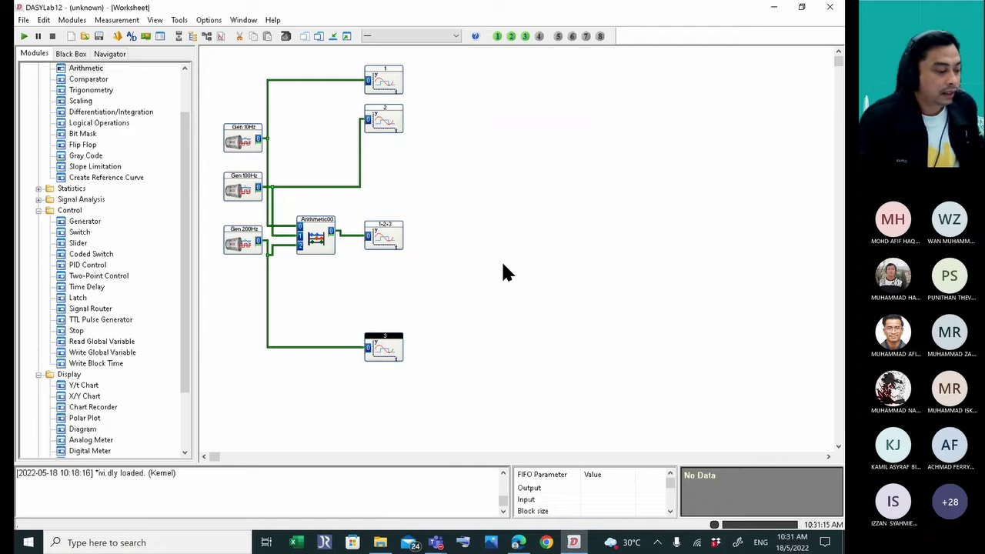
# Show all the chart windows and arrange them with 1, 2 and 3 stacked and 1+2+3 beside them.
pyautogui.click(319, 36)
pyautogui.moveTo(316, 32); pyautogui.dragTo(268, 233)
pyautogui.click(512, 223)
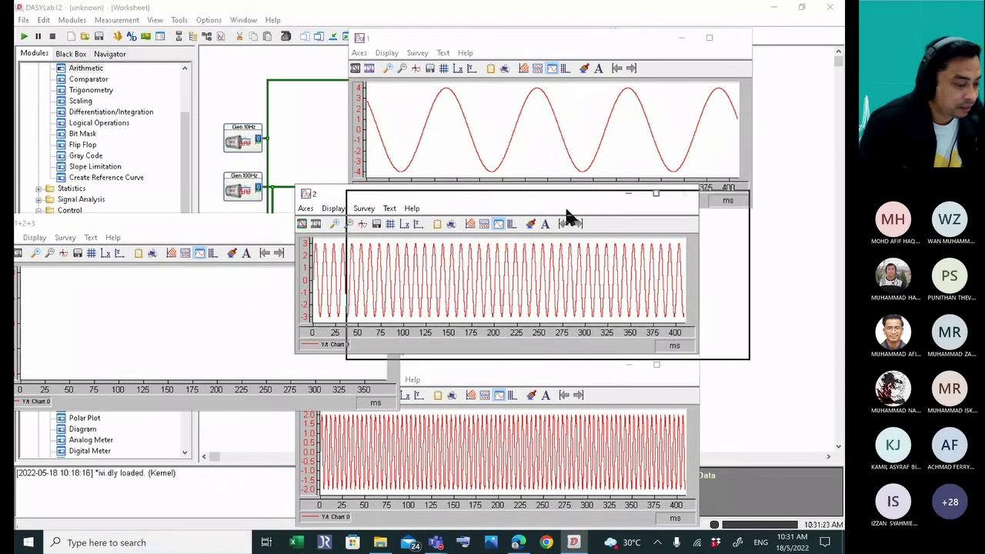
pyautogui.moveTo(567, 200); pyautogui.dragTo(670, 204)
pyautogui.moveTo(559, 387); pyautogui.dragTo(585, 385)
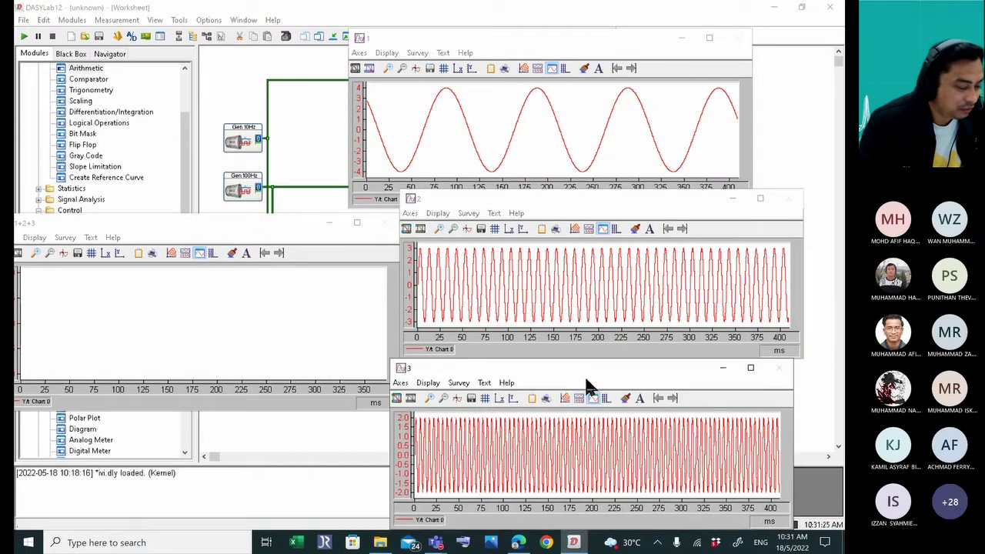
pyautogui.moveTo(284, 225); pyautogui.dragTo(321, 231)
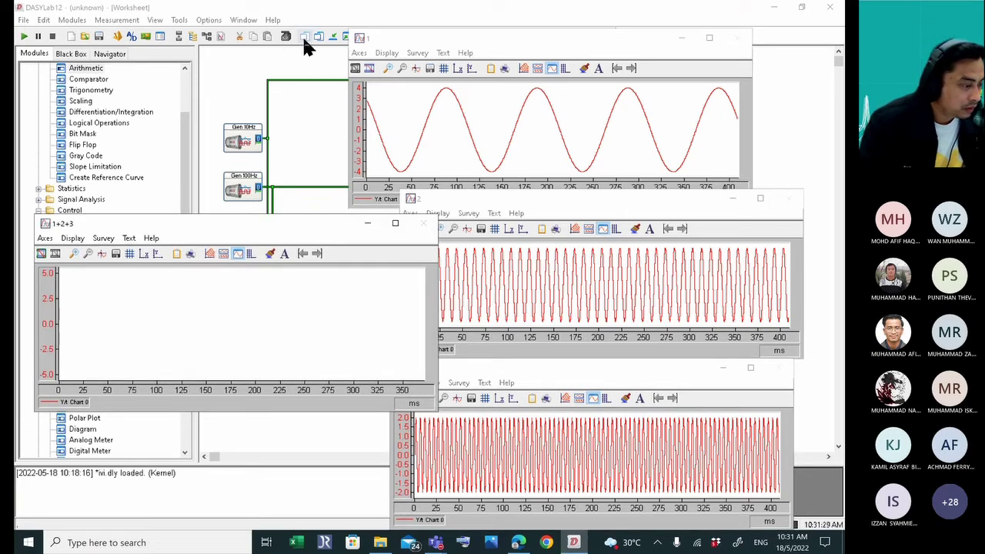
# Start the measurement and apply Auto Scaling to the axes of the 1+2+3 chart.
pyautogui.click(24, 36)
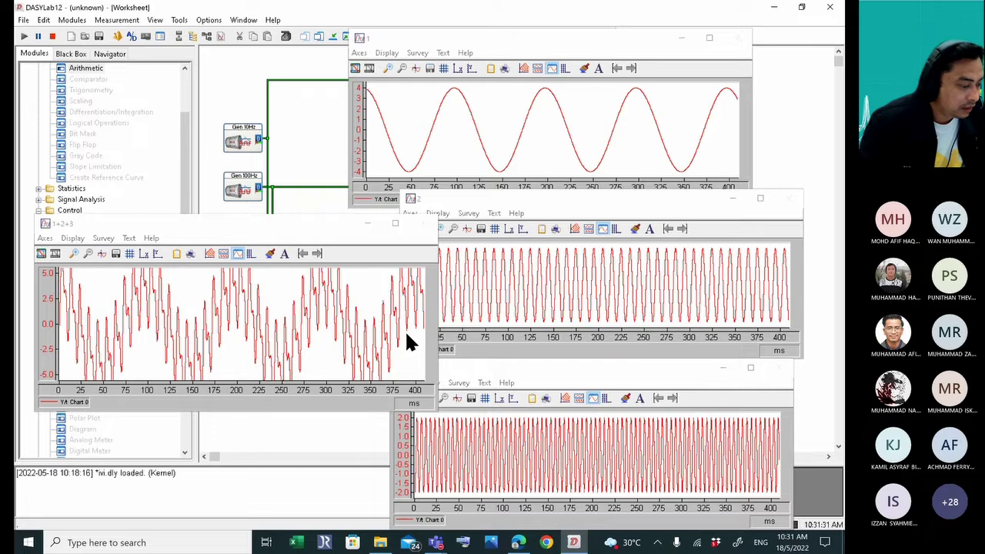
pyautogui.click(44, 238)
pyautogui.moveTo(73, 237)
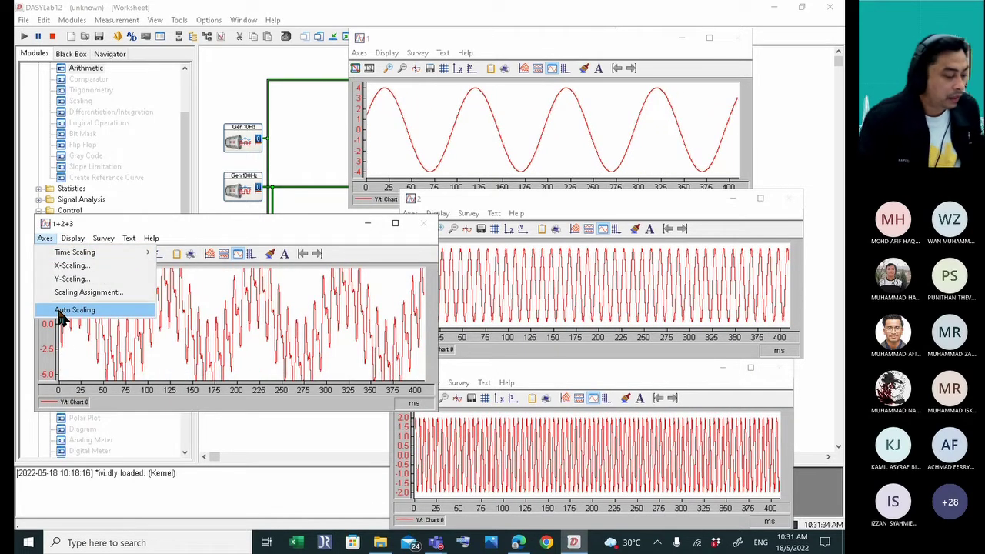
pyautogui.click(65, 310)
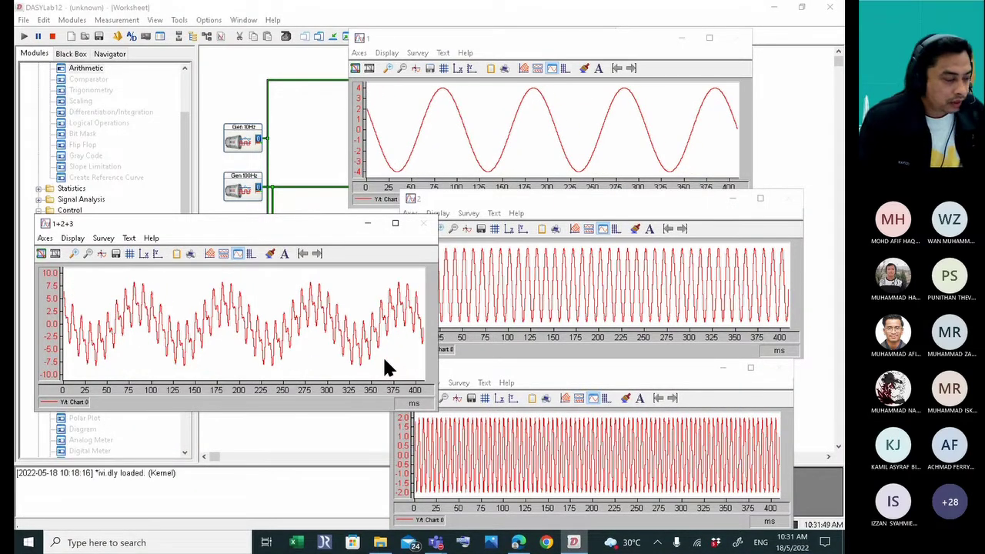
# Stop the measurement, hide the chart windows to review the worksheet wiring, and bring them back.
pyautogui.click(52, 37)
pyautogui.click(332, 36)
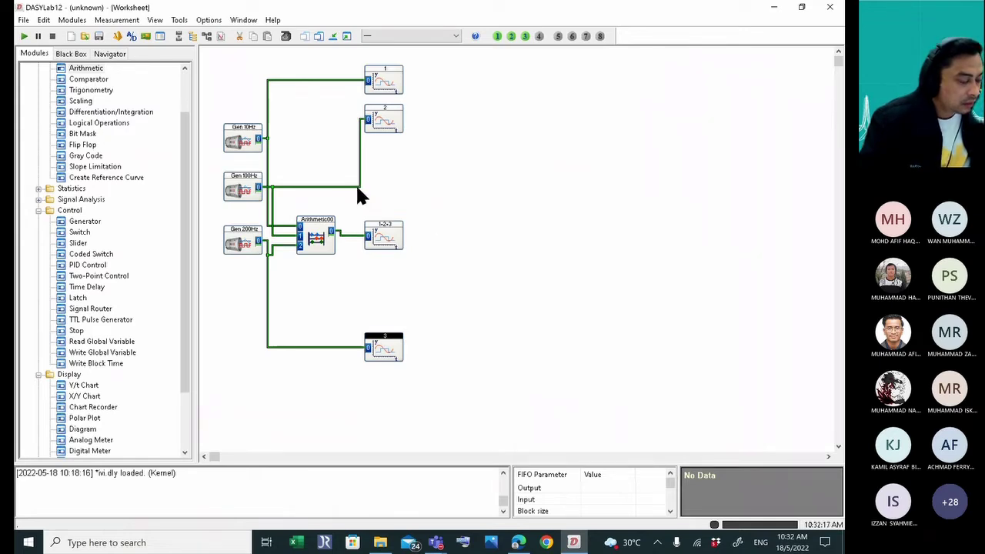
pyautogui.click(346, 35)
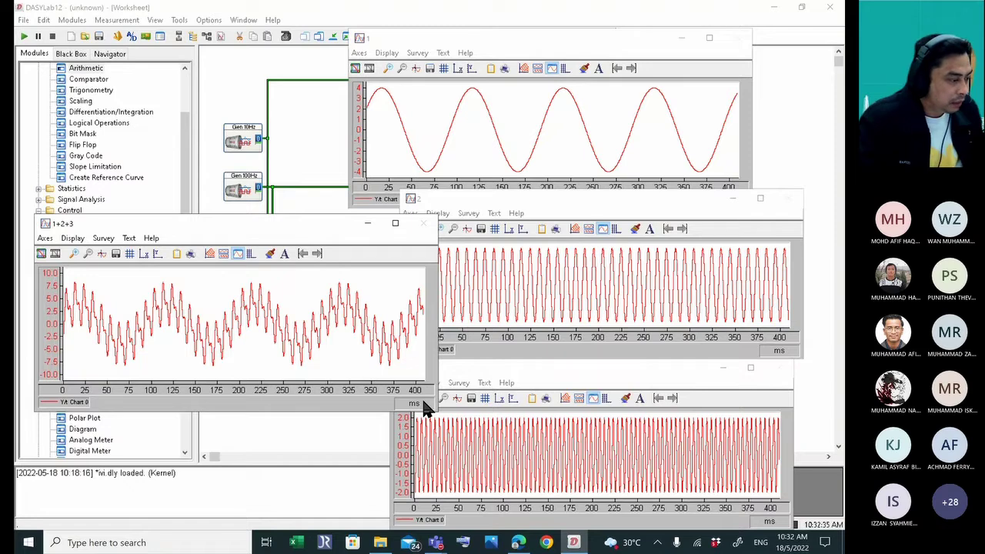
# Open the Time Bases settings for the measurement and move the dialog clear of the charts.
pyautogui.click(118, 20)
pyautogui.click(117, 21)
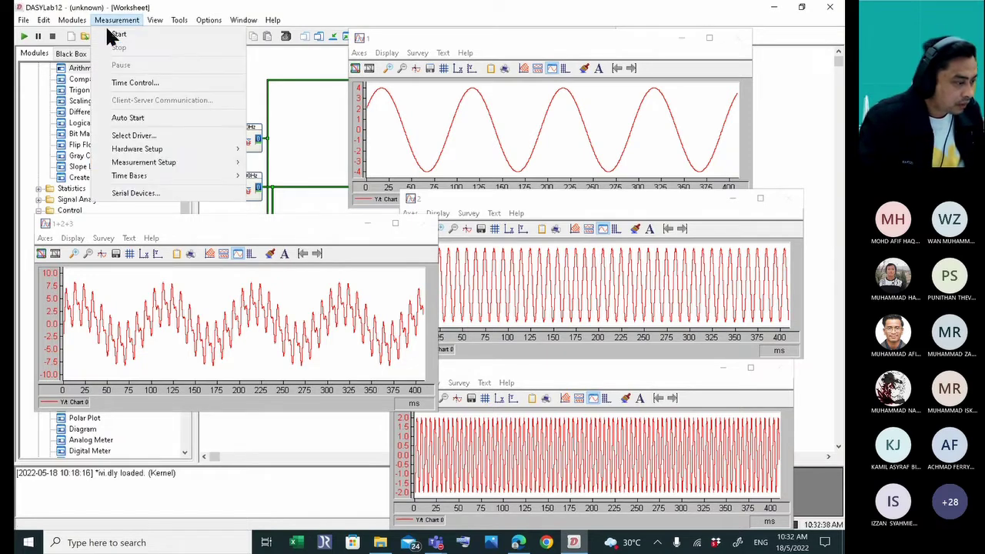
pyautogui.click(130, 175)
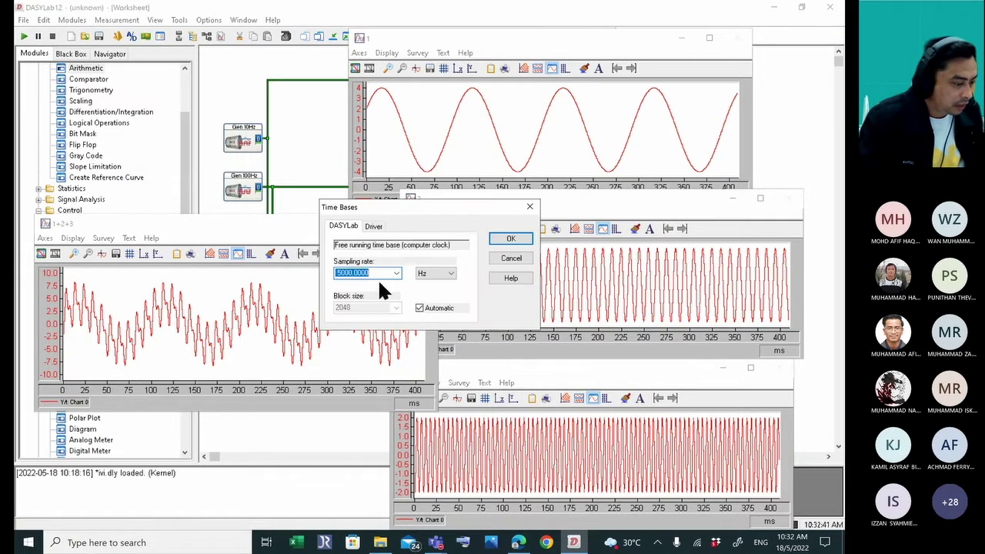
pyautogui.click(348, 223)
pyautogui.moveTo(353, 205); pyautogui.dragTo(159, 64)
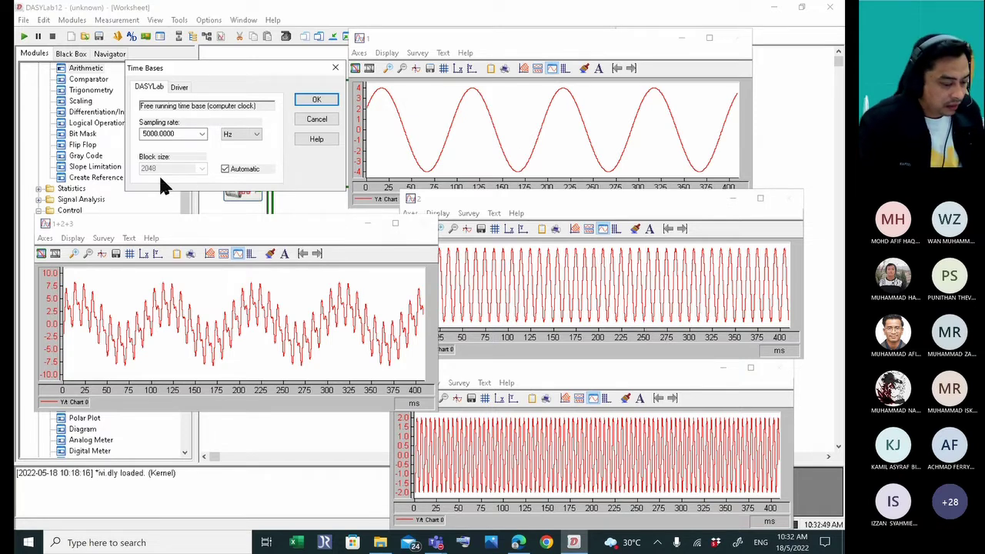
# Switch to Microsoft Whiteboard and open the most recently edited untitled board at its Ts = T/N equations.
pyautogui.click(678, 539)
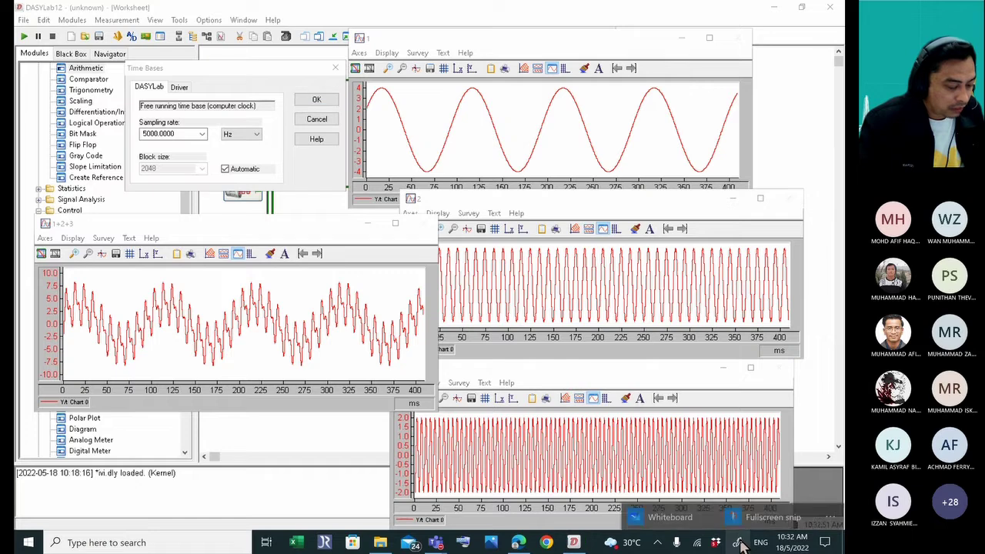
pyautogui.click(670, 516)
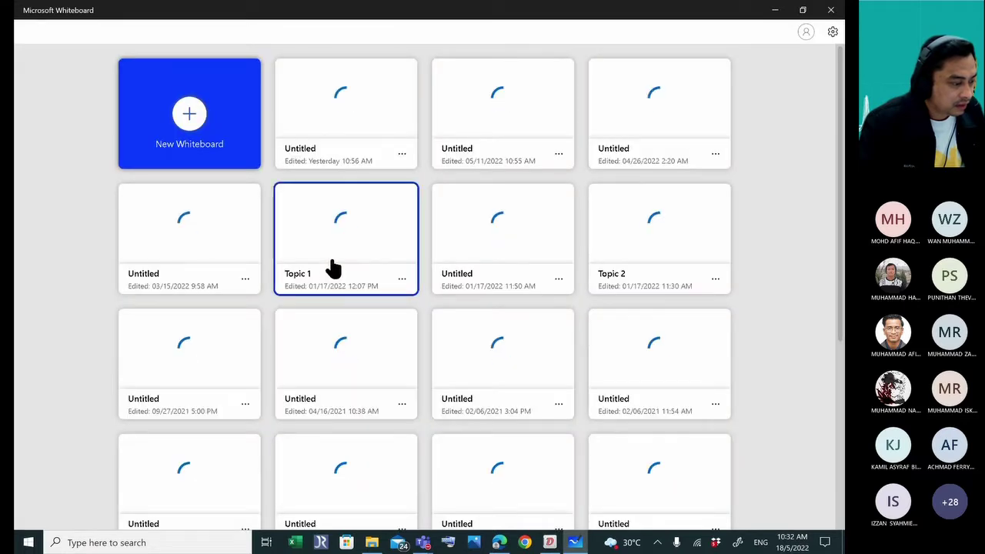
pyautogui.click(333, 110)
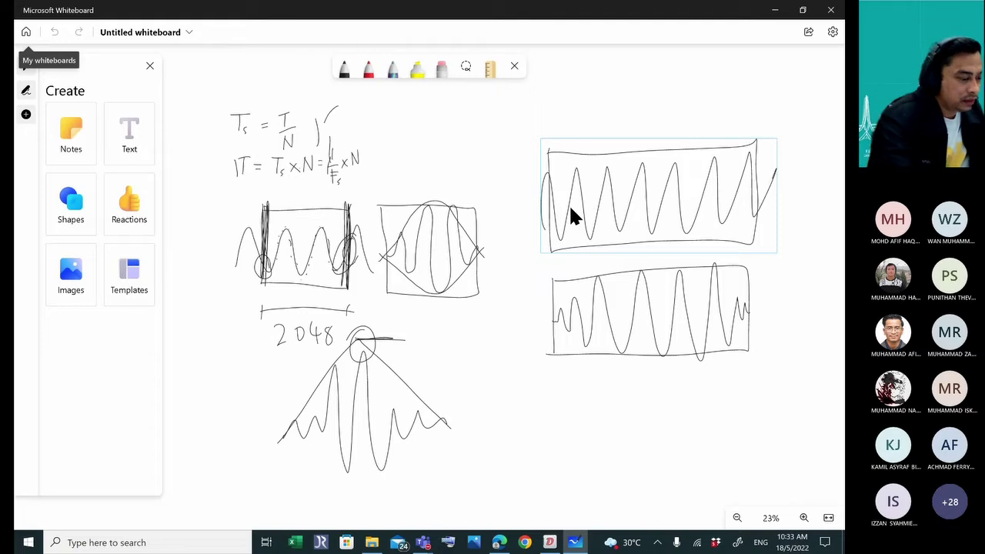
pyautogui.scroll(2, 461, 265)
pyautogui.scroll(4, 514, 281)
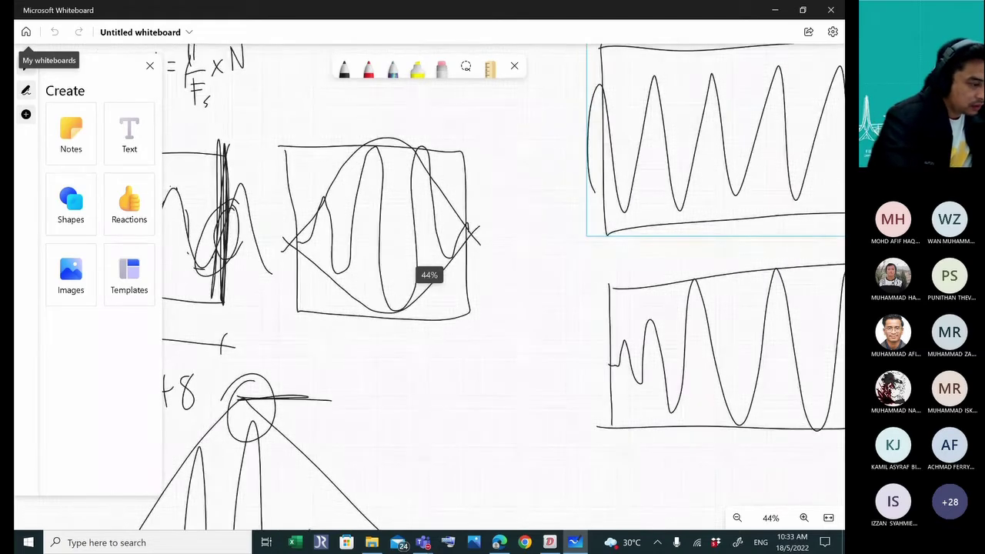
pyautogui.moveTo(346, 208); pyautogui.dragTo(615, 328)
pyautogui.scroll(1, 415, 193)
pyautogui.scroll(3, 430, 275)
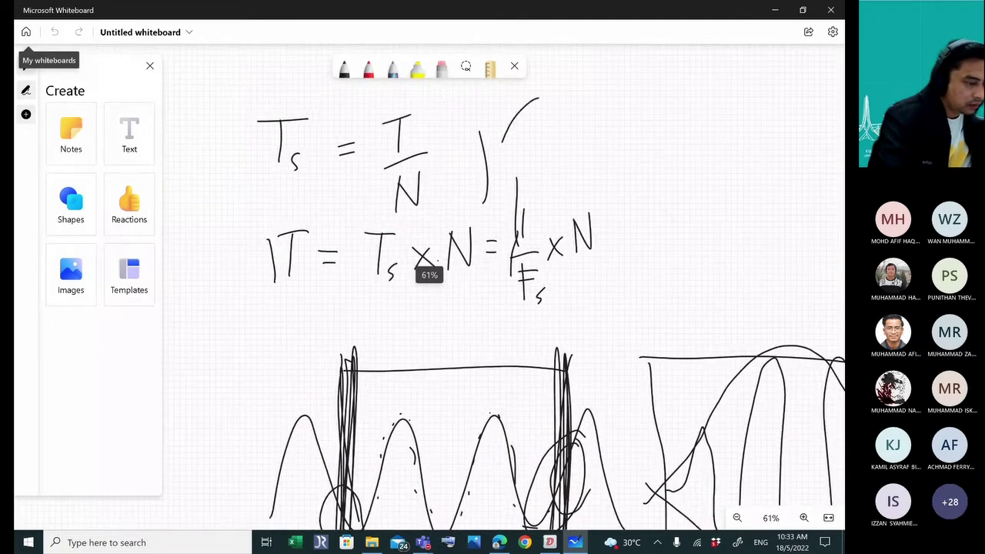
# Erase the stray strokes around the equations and the 1/Fs × N term at the end of the T equation.
pyautogui.moveTo(550, 150)
pyautogui.mouseDown()
pyautogui.moveTo(523, 181)
pyautogui.moveTo(539, 190)
pyautogui.mouseUp()
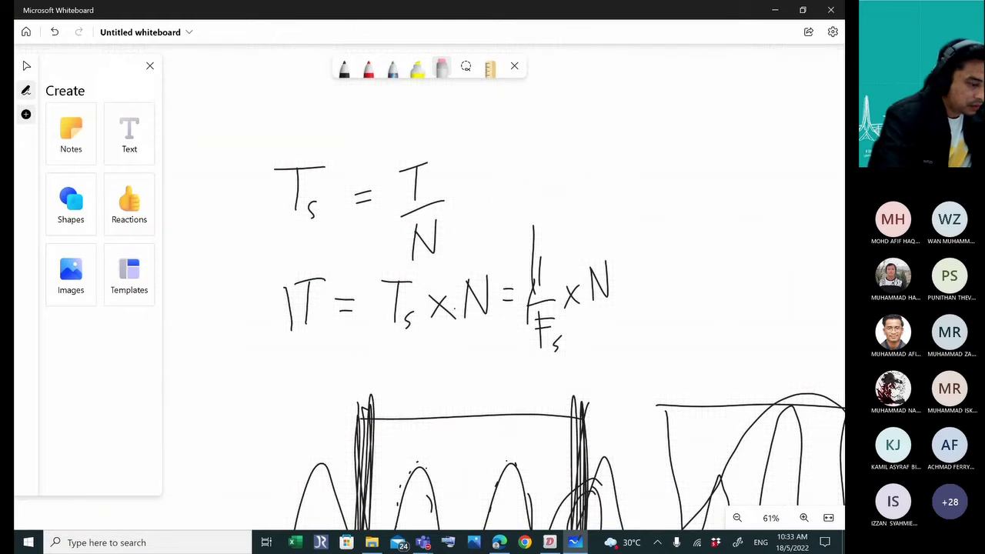
pyautogui.moveTo(534, 231)
pyautogui.mouseDown()
pyautogui.moveTo(536, 293)
pyautogui.moveTo(573, 296)
pyautogui.moveTo(600, 281)
pyautogui.mouseUp()
pyautogui.moveTo(289, 293); pyautogui.dragTo(286, 323)
# Draw a box around Ts = T/N with the black pen, and write the boxed equation Ts = 1/Fs beside it.
pyautogui.click(344, 67)
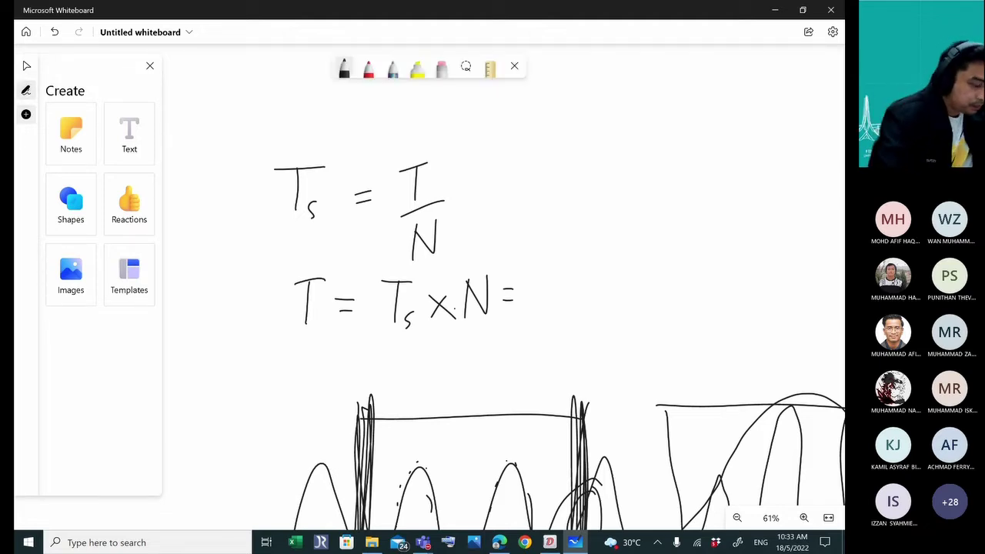
pyautogui.moveTo(256, 130)
pyautogui.mouseDown()
pyautogui.moveTo(264, 238)
pyautogui.moveTo(460, 263)
pyautogui.moveTo(493, 132)
pyautogui.moveTo(251, 124)
pyautogui.mouseUp()
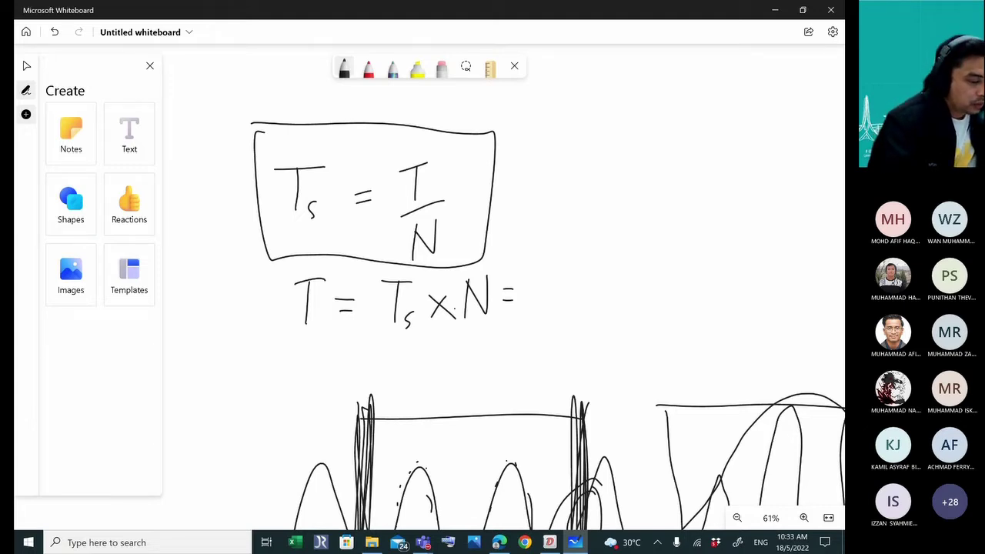
pyautogui.moveTo(552, 110); pyautogui.dragTo(602, 106)
pyautogui.moveTo(574, 108); pyautogui.dragTo(574, 161)
pyautogui.moveTo(607, 148); pyautogui.dragTo(591, 176)
pyautogui.moveTo(639, 133); pyautogui.dragTo(659, 128)
pyautogui.moveTo(635, 147); pyautogui.dragTo(645, 145)
pyautogui.moveTo(701, 93)
pyautogui.mouseDown()
pyautogui.moveTo(702, 140)
pyautogui.moveTo(740, 148)
pyautogui.moveTo(702, 239)
pyautogui.moveTo(725, 201)
pyautogui.moveTo(725, 241)
pyautogui.mouseUp()
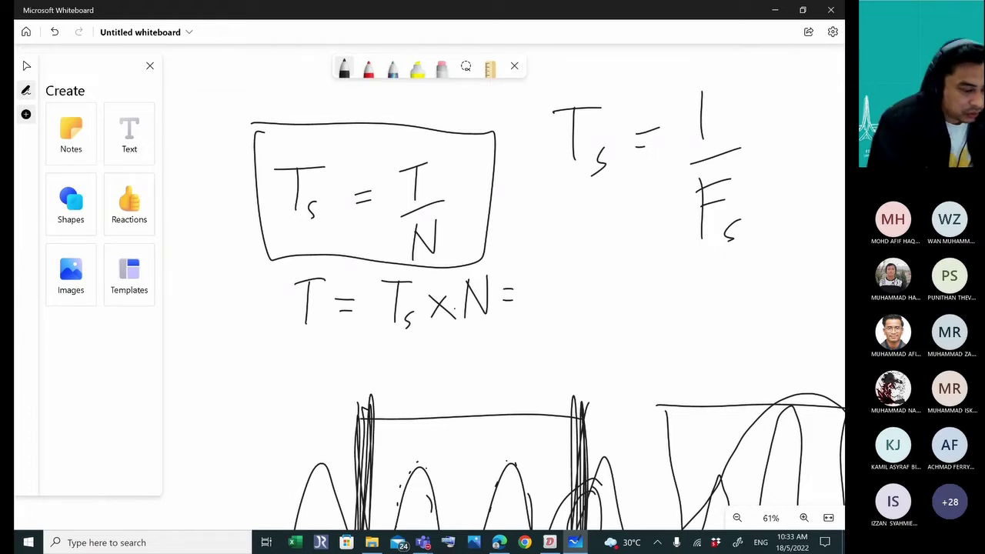
pyautogui.moveTo(542, 80)
pyautogui.mouseDown()
pyautogui.moveTo(559, 257)
pyautogui.moveTo(784, 189)
pyautogui.moveTo(544, 75)
pyautogui.mouseUp()
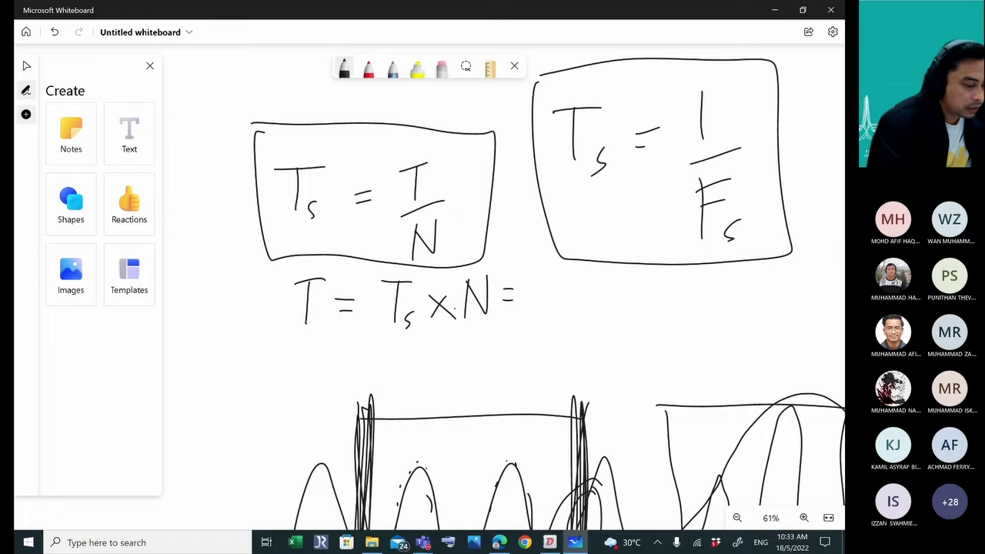
# Extend the handwritten equation T = Ts × N = with the term 1/Fs × N.
pyautogui.moveTo(557, 274); pyautogui.dragTo(557, 307)
pyautogui.moveTo(529, 335)
pyautogui.mouseDown()
pyautogui.moveTo(567, 331)
pyautogui.moveTo(549, 377)
pyautogui.moveTo(567, 346)
pyautogui.mouseUp()
pyautogui.moveTo(545, 360); pyautogui.dragTo(578, 377)
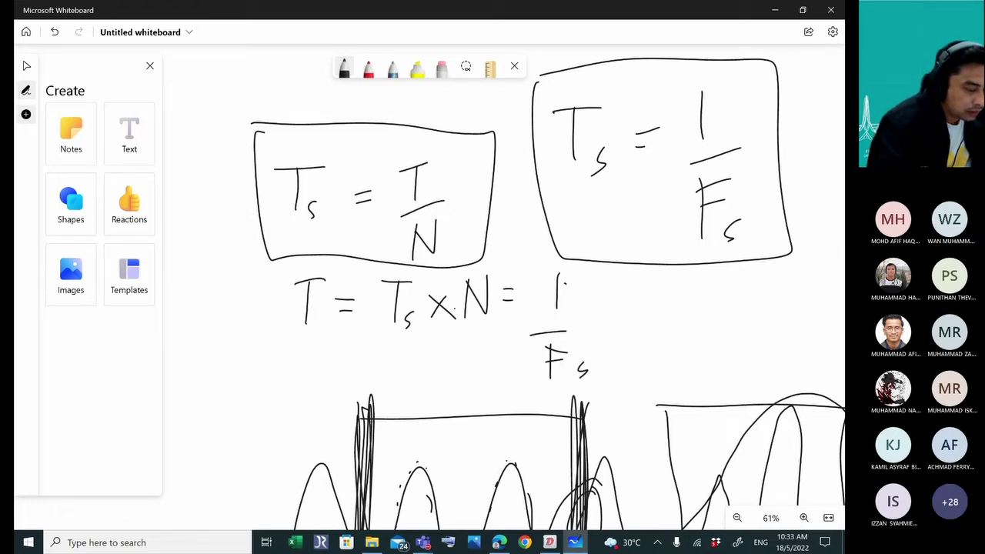
pyautogui.moveTo(618, 298); pyautogui.dragTo(593, 329)
pyautogui.moveTo(593, 301); pyautogui.dragTo(621, 329)
pyautogui.moveTo(643, 286)
pyautogui.mouseDown()
pyautogui.moveTo(642, 324)
pyautogui.moveTo(663, 322)
pyautogui.mouseUp()
# Finish the T equation with = N/Fs and circle the N/Fs term.
pyautogui.moveTo(663, 278)
pyautogui.mouseDown()
pyautogui.moveTo(663, 322)
pyautogui.moveTo(711, 301)
pyautogui.mouseUp()
pyautogui.moveTo(690, 312); pyautogui.dragTo(708, 312)
pyautogui.moveTo(746, 273)
pyautogui.mouseDown()
pyautogui.moveTo(747, 313)
pyautogui.moveTo(771, 304)
pyautogui.mouseUp()
pyautogui.moveTo(771, 262); pyautogui.dragTo(772, 306)
pyautogui.moveTo(731, 332)
pyautogui.mouseDown()
pyautogui.moveTo(790, 318)
pyautogui.moveTo(747, 380)
pyautogui.mouseUp()
pyautogui.moveTo(745, 344)
pyautogui.mouseDown()
pyautogui.moveTo(774, 340)
pyautogui.moveTo(779, 377)
pyautogui.mouseUp()
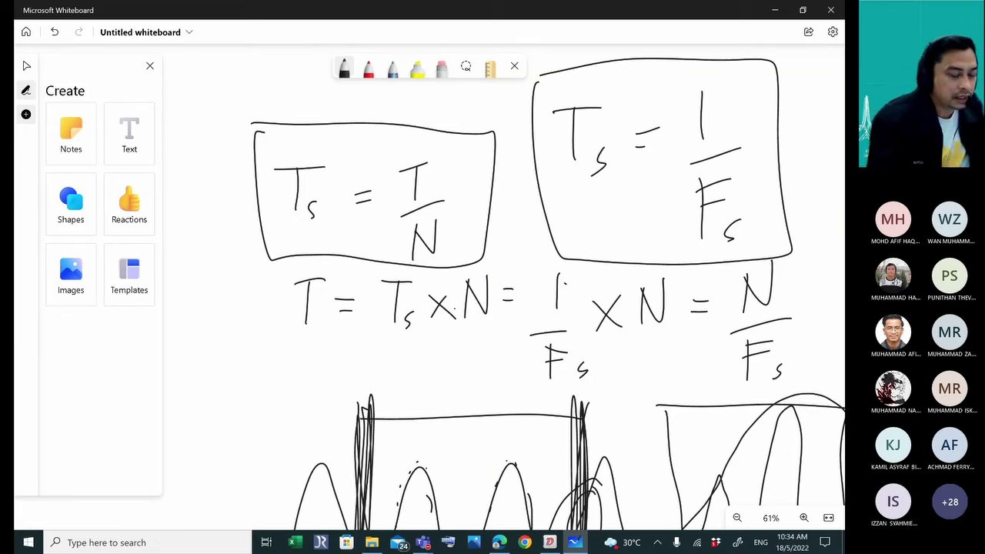
pyautogui.moveTo(773, 238)
pyautogui.mouseDown()
pyautogui.moveTo(719, 361)
pyautogui.moveTo(756, 223)
pyautogui.mouseUp()
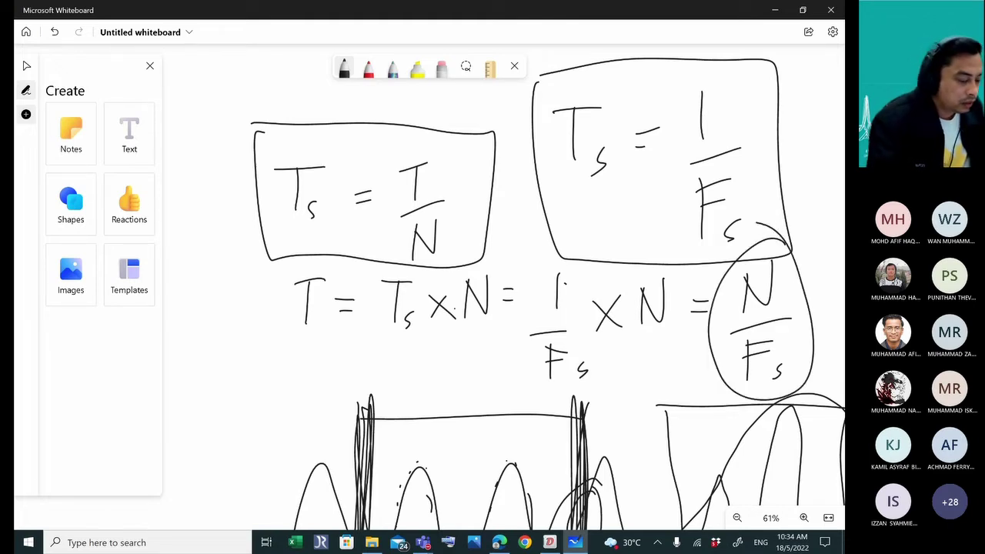
# Switch from the whiteboard to DASYLab, open Calculator and divide 5000 by 2048.
pyautogui.hotkey('alt', 'Tab')
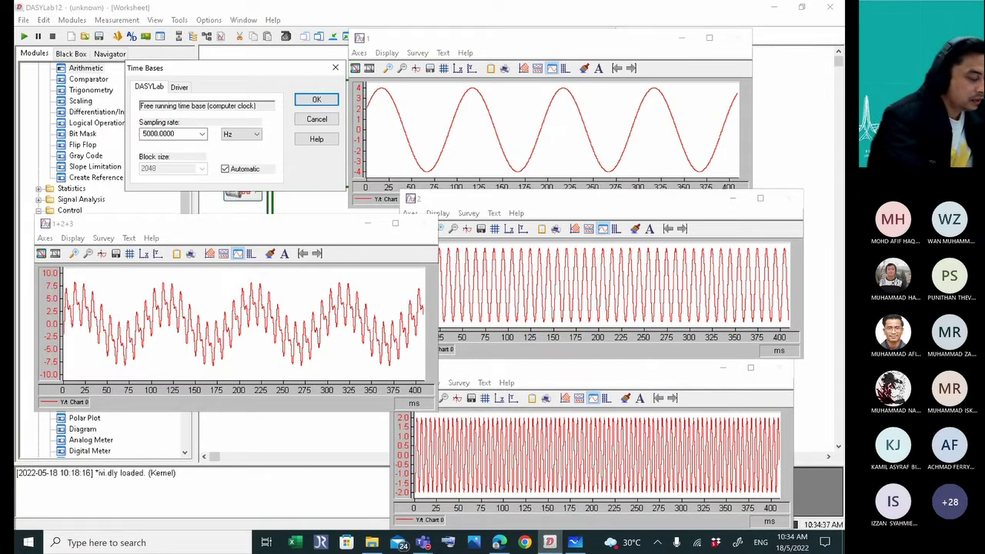
pyautogui.press('super')
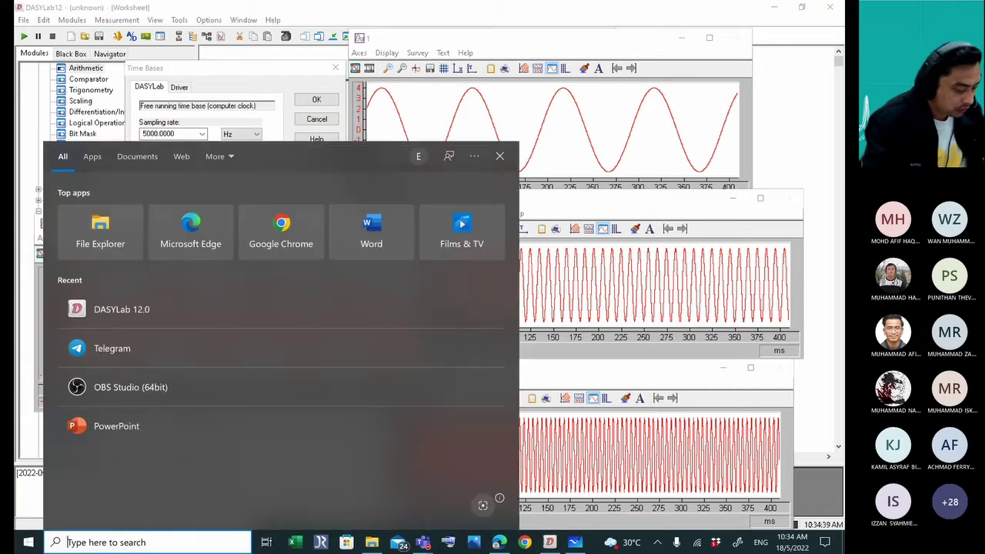
pyautogui.write('calcul')
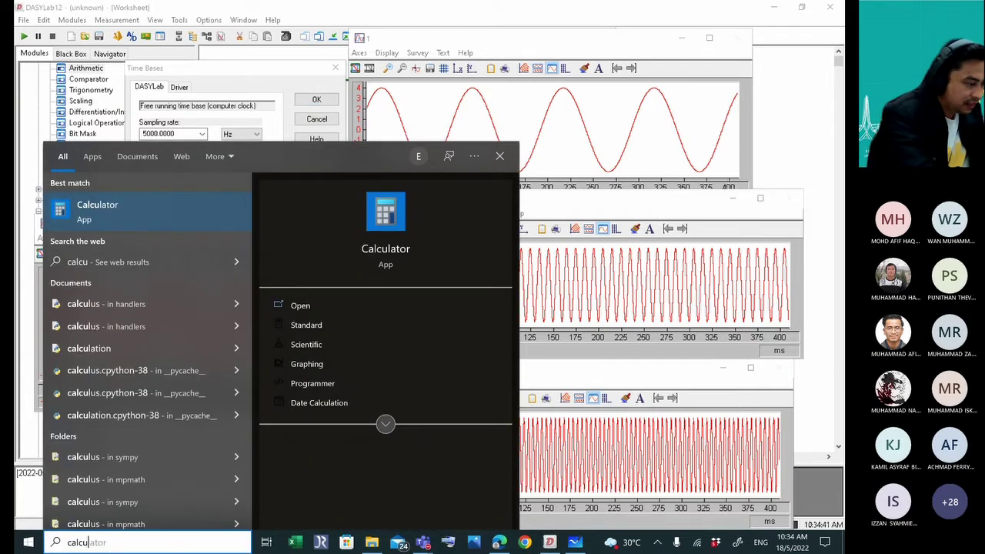
pyautogui.press('Return')
pyautogui.write('5000')
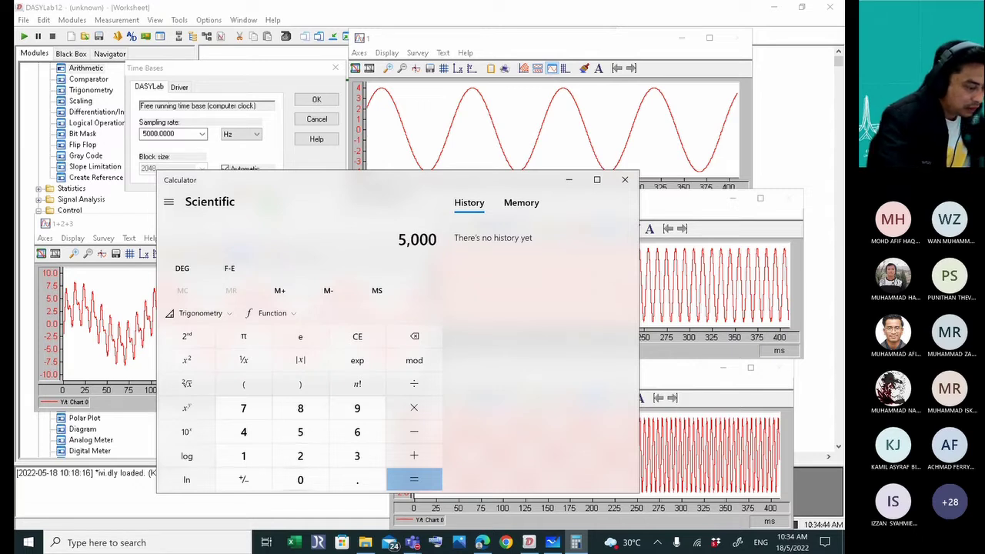
pyautogui.press('/')
pyautogui.write('204')
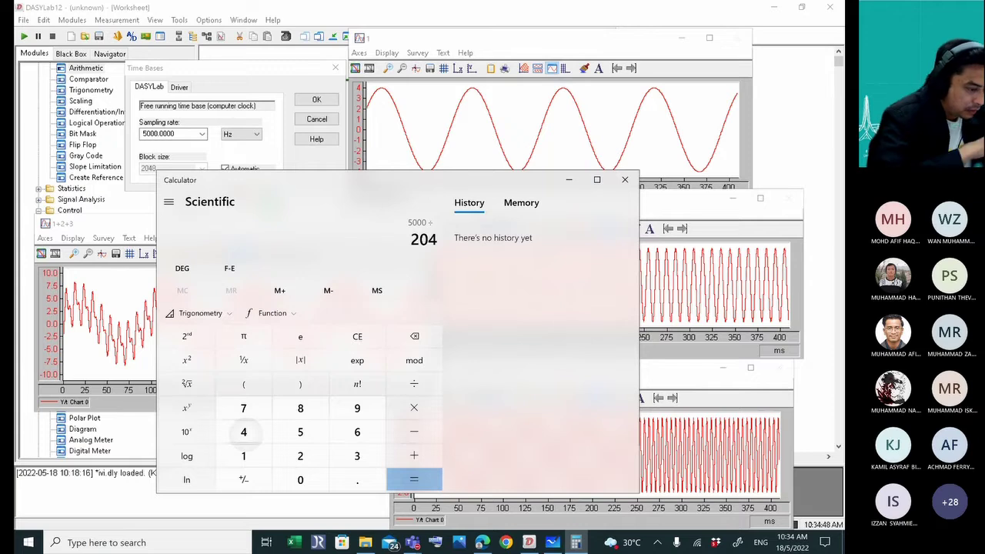
pyautogui.write('8')
pyautogui.press('Return')
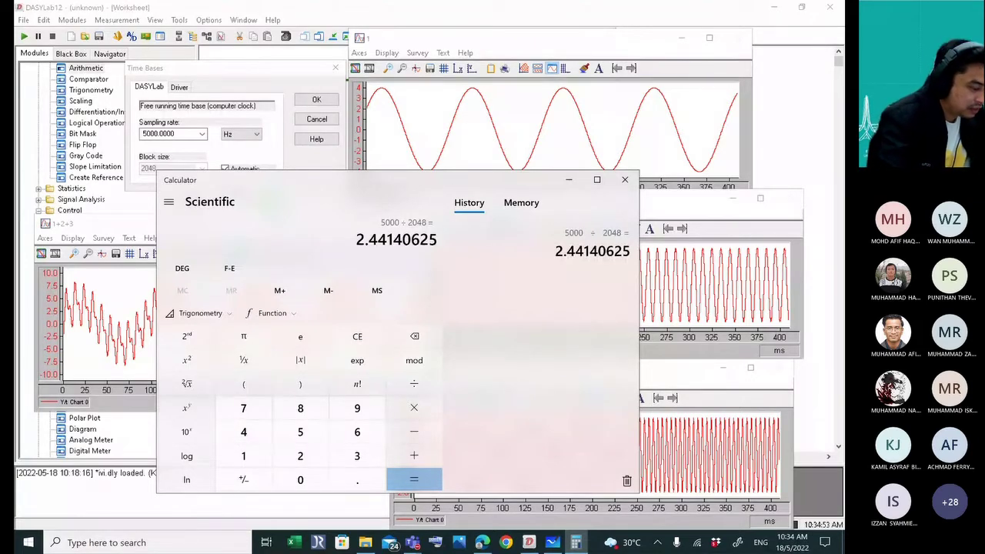
# Calculate the displayed time N/Fs by dividing the block size 2048 by the sampling rate 5000.
pyautogui.write('2048')
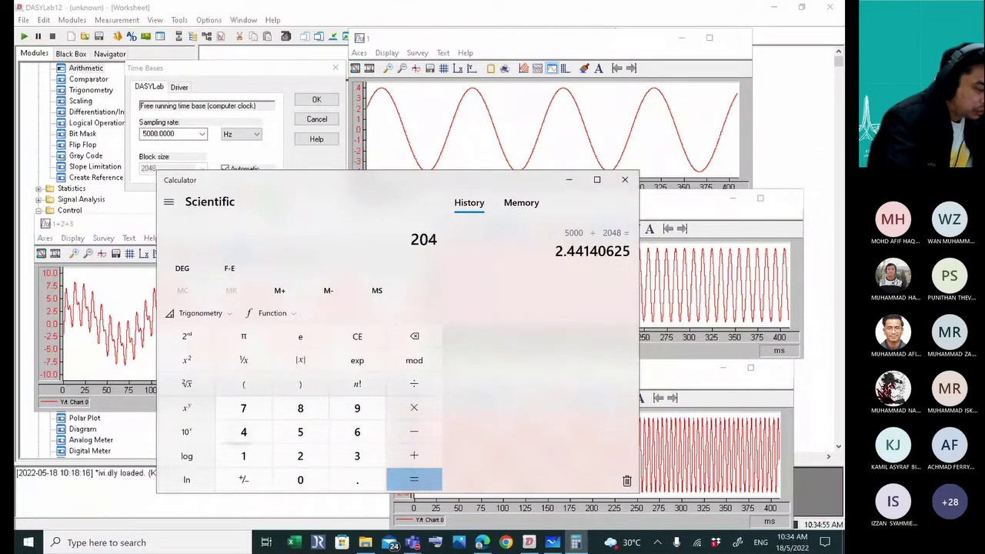
pyautogui.press('/')
pyautogui.write('5000')
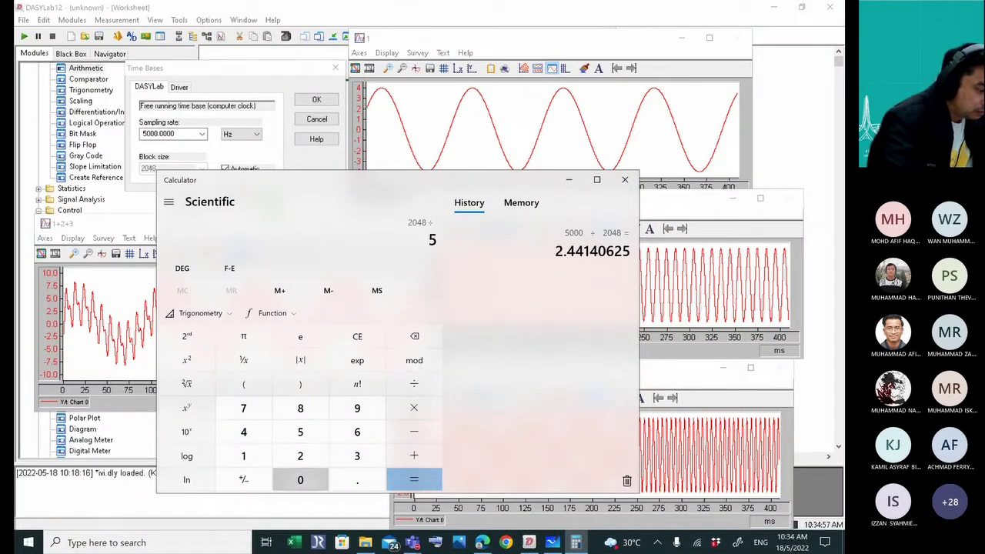
pyautogui.press('Return')
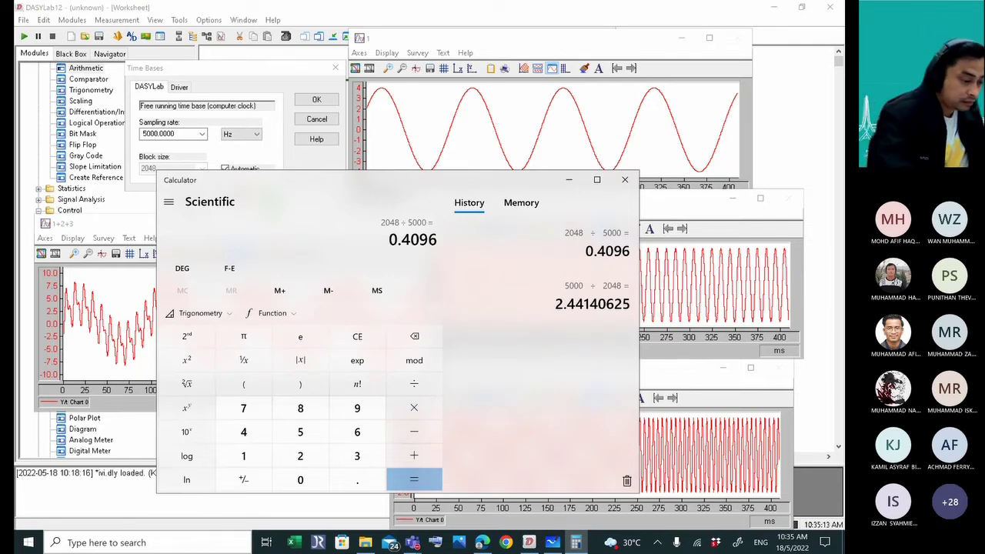
# Switch back to DASYLab, accept the Time Bases settings and move the chart 1 window up, clear of chart 2.
pyautogui.hotkey('alt', 'Tab')
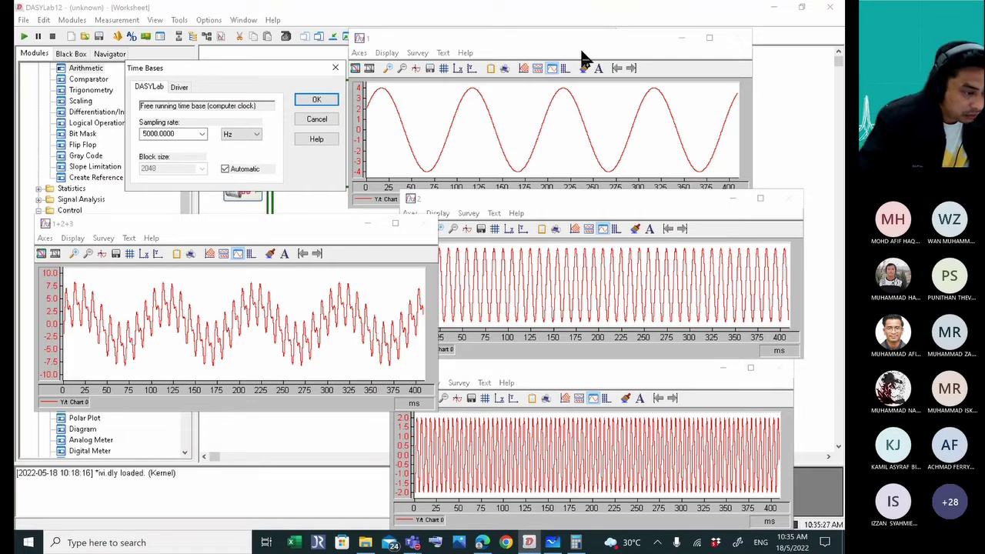
pyautogui.click(312, 98)
pyautogui.moveTo(510, 42); pyautogui.dragTo(519, 15)
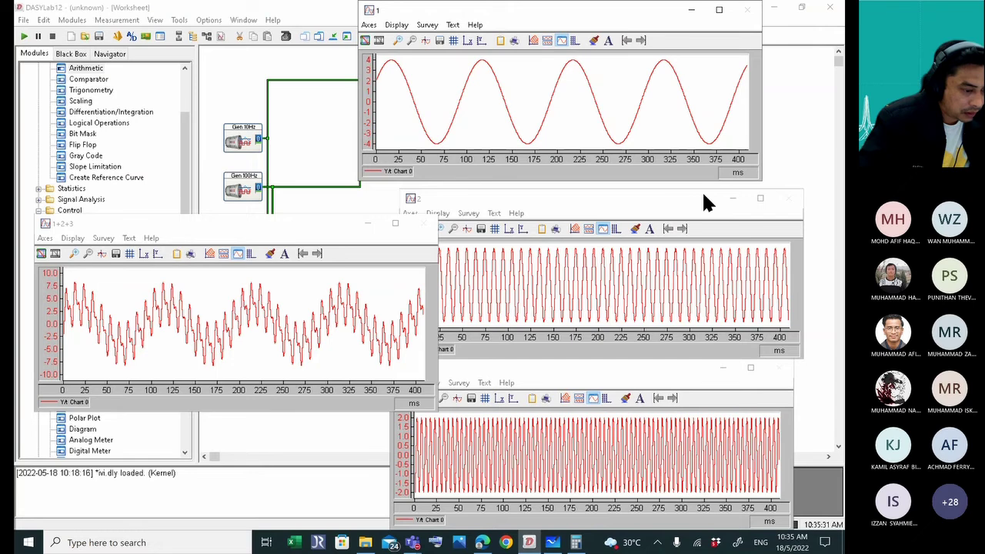
pyautogui.moveTo(614, 12); pyautogui.dragTo(616, 22)
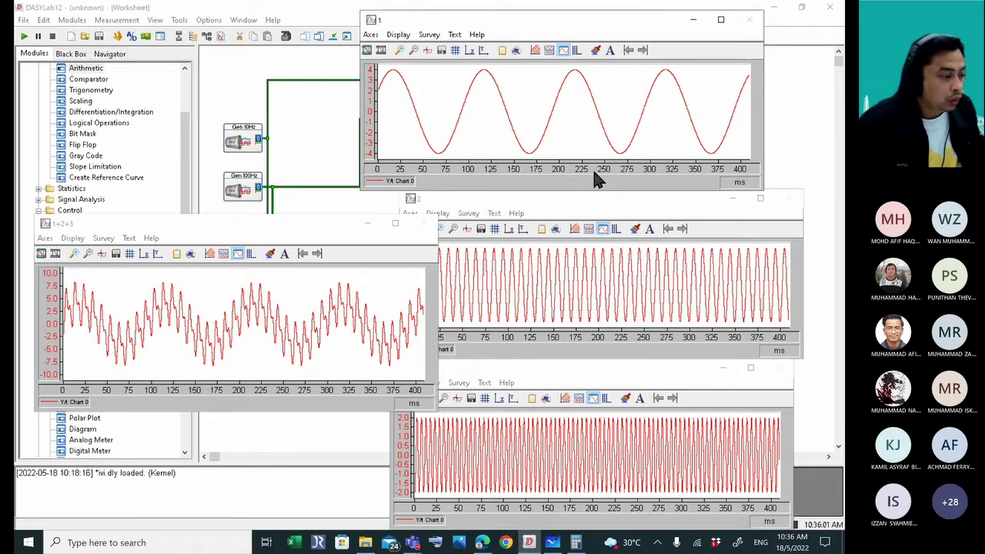
# Bring the worksheet in front of the charts and create a documentation frame around the three generator modules.
pyautogui.click(332, 37)
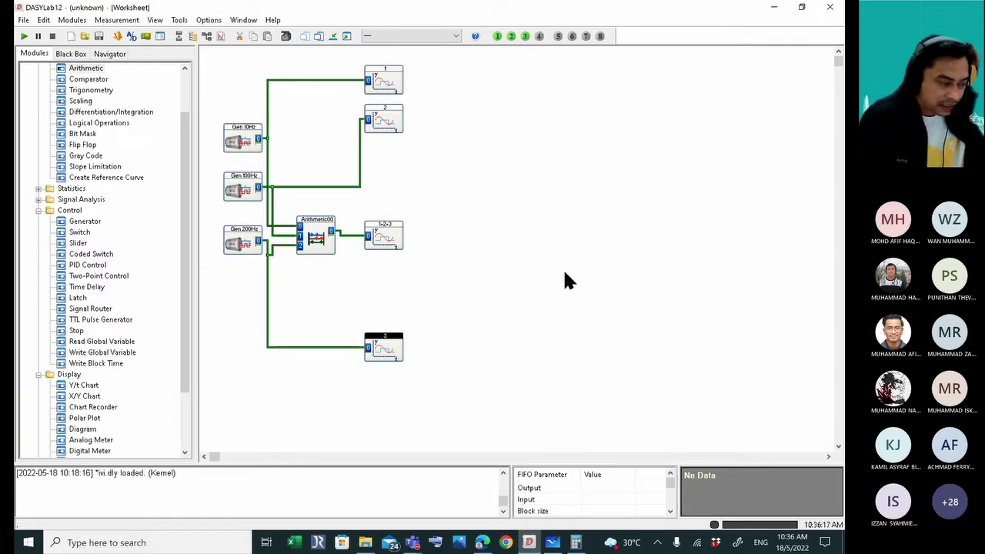
pyautogui.rightClick(629, 255)
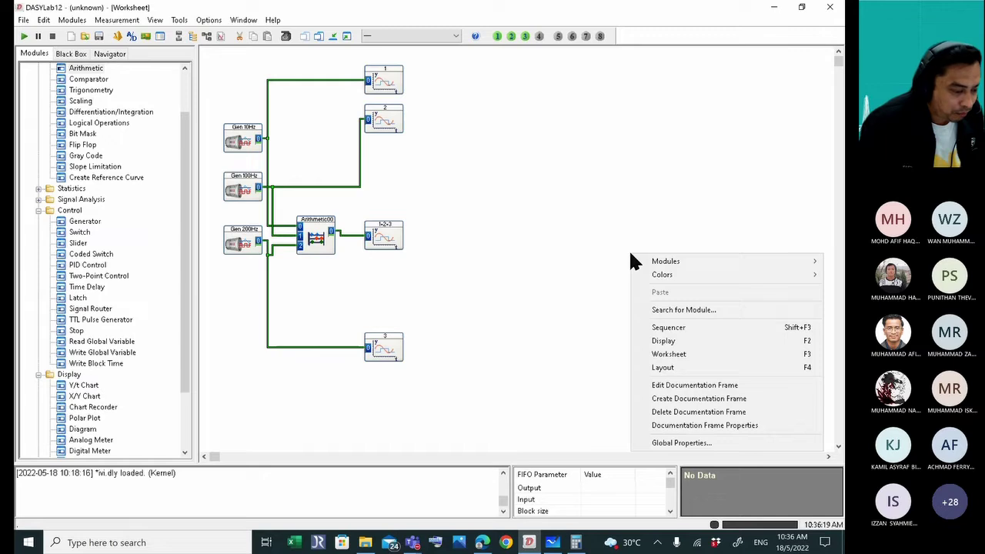
pyautogui.rightClick(556, 234)
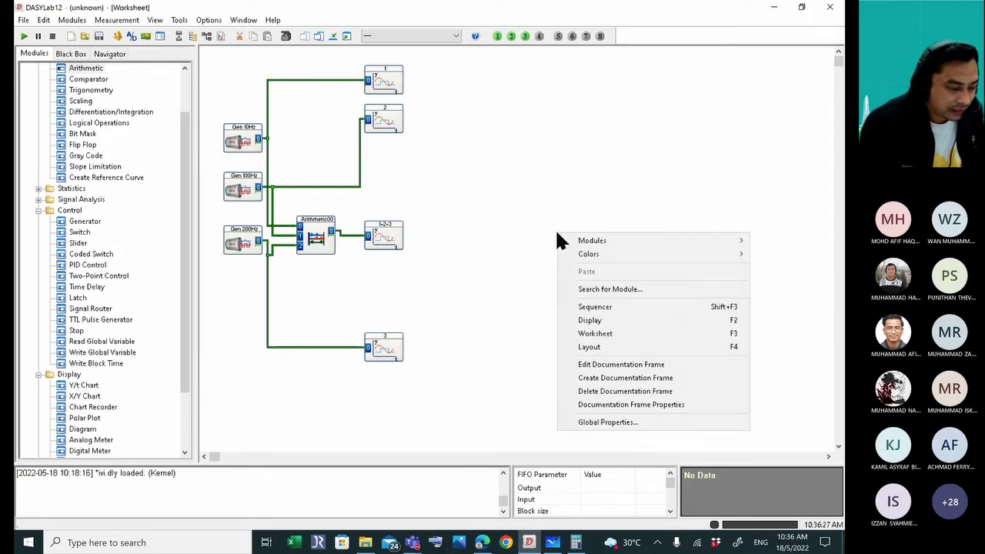
pyautogui.click(604, 380)
pyautogui.moveTo(206, 72); pyautogui.dragTo(280, 312)
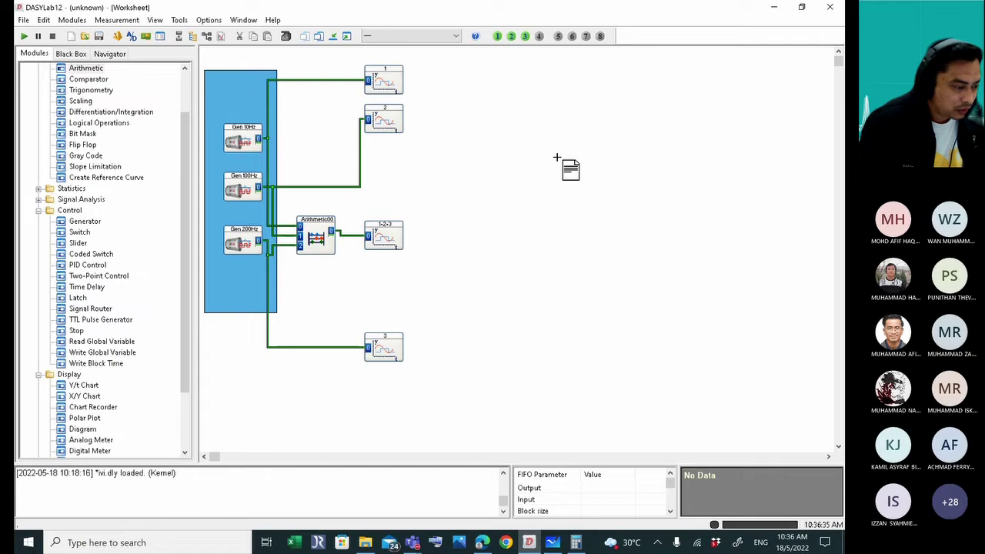
# Create a second tall documentation frame beside the generators' frame, behind the Arithmetic module.
pyautogui.rightClick(561, 197)
pyautogui.press('Escape')
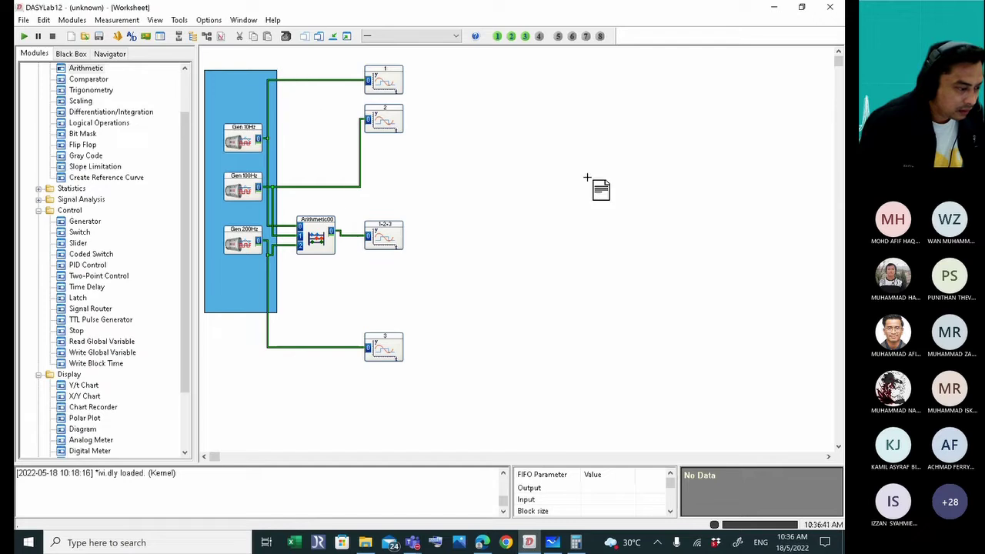
pyautogui.rightClick(559, 169)
pyautogui.click(586, 323)
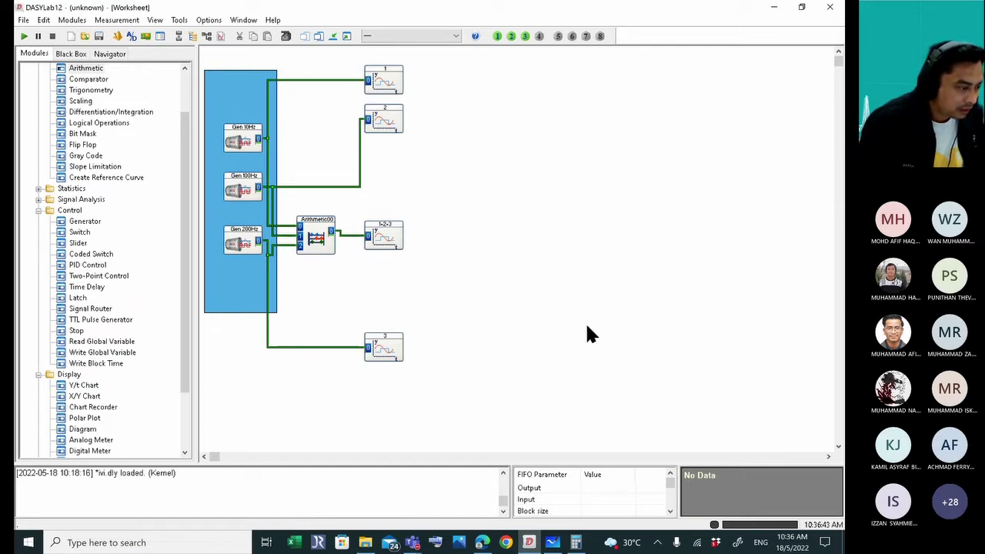
pyautogui.moveTo(284, 63); pyautogui.dragTo(344, 332)
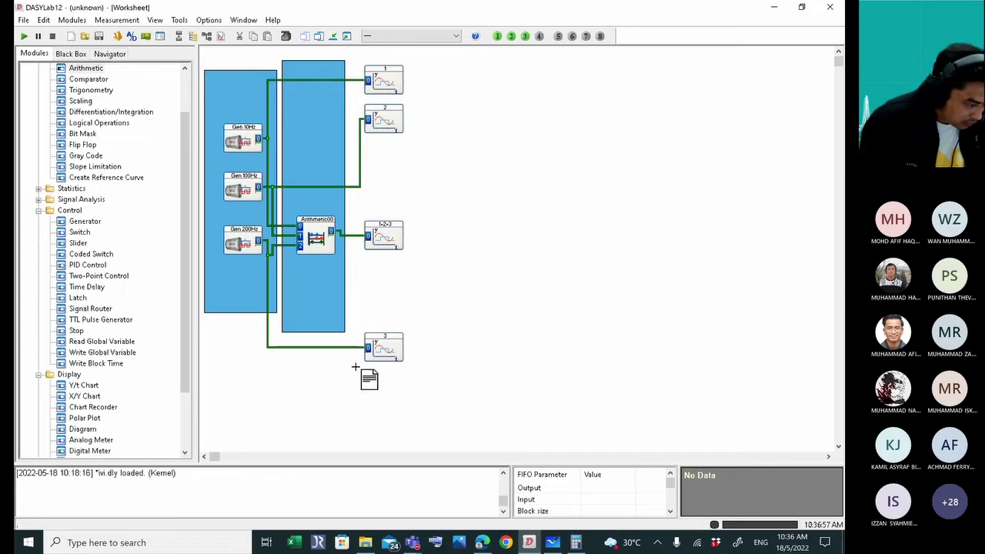
# Create a third documentation frame enclosing all four Y/t Chart modules, and leave documentation frame editing.
pyautogui.rightClick(601, 276)
pyautogui.click(659, 421)
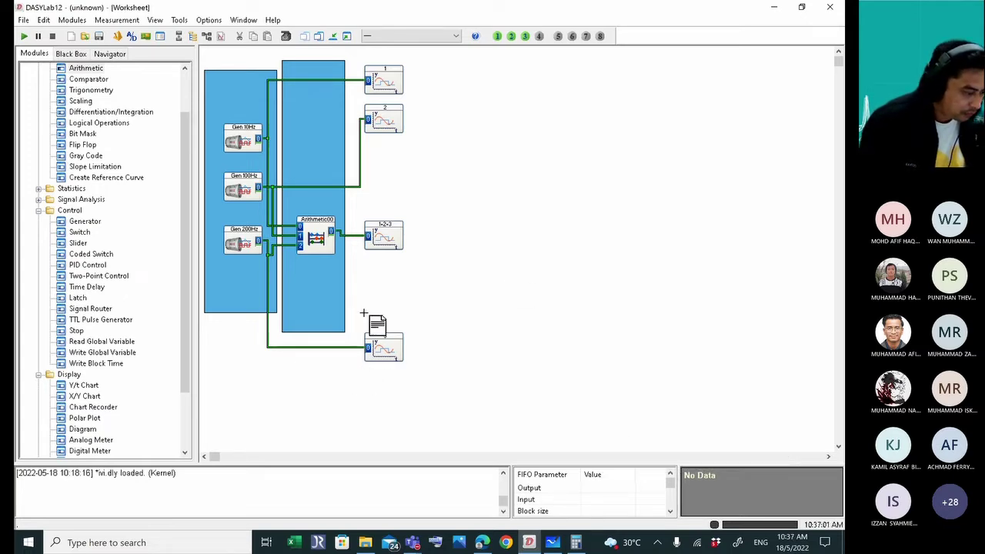
pyautogui.moveTo(352, 371); pyautogui.dragTo(423, 50)
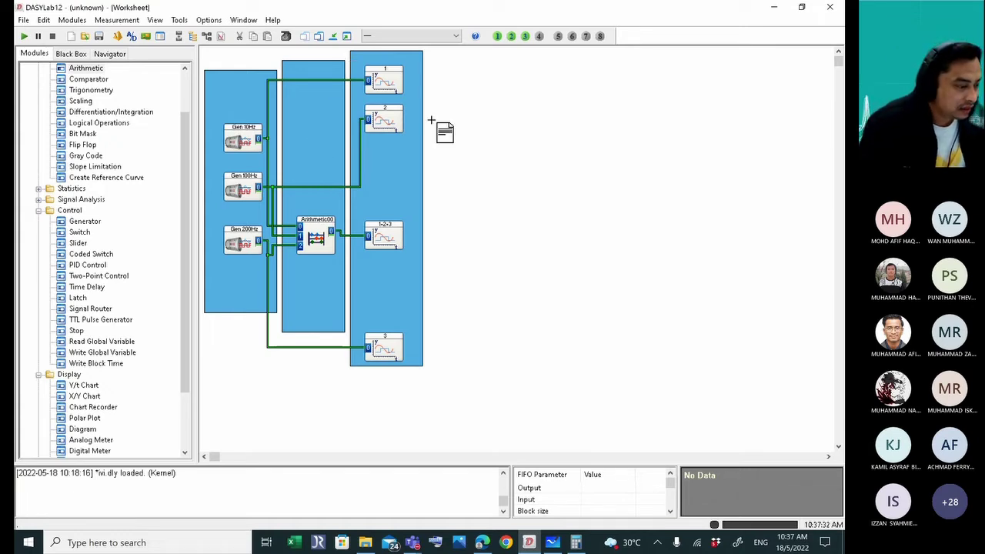
pyautogui.rightClick(580, 316)
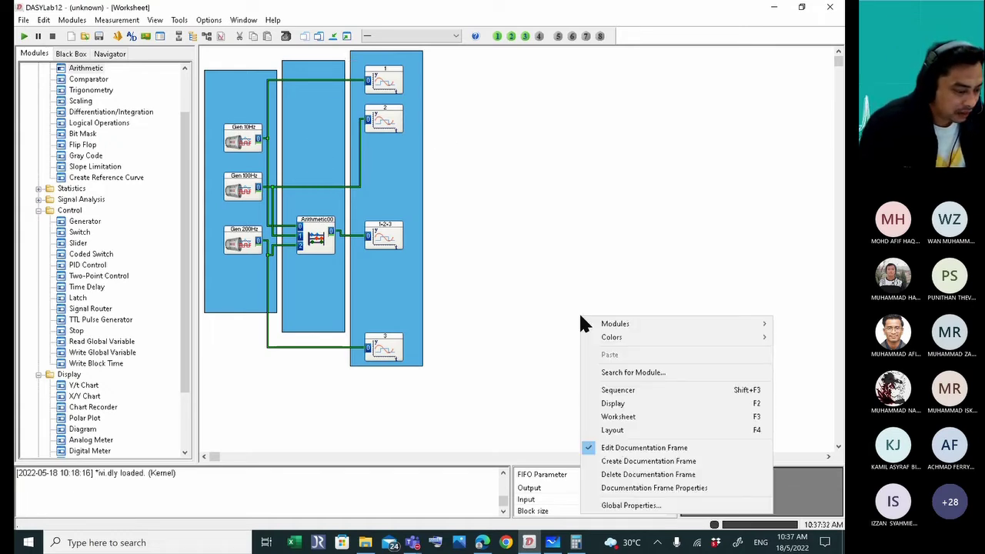
pyautogui.click(651, 450)
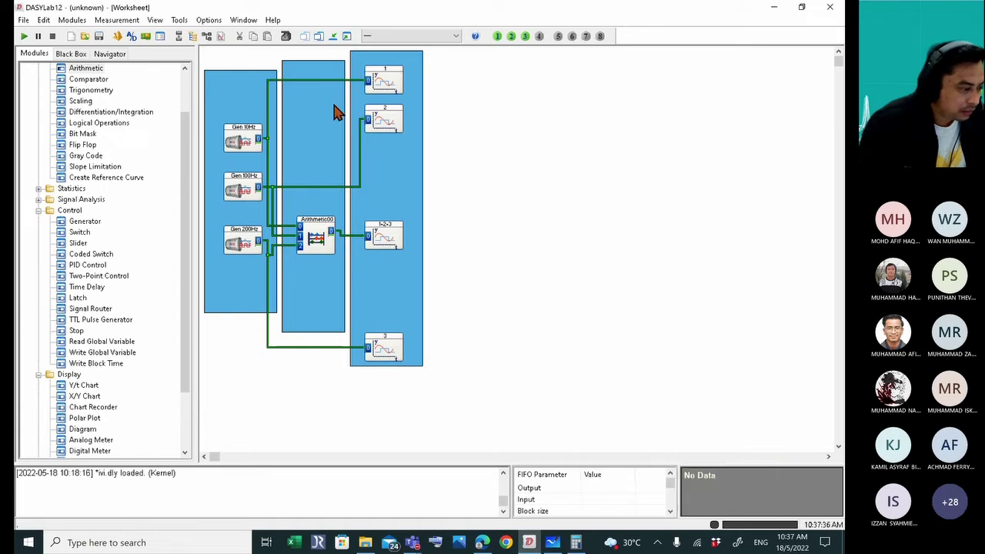
pyautogui.rightClick(313, 69)
pyautogui.moveTo(396, 90)
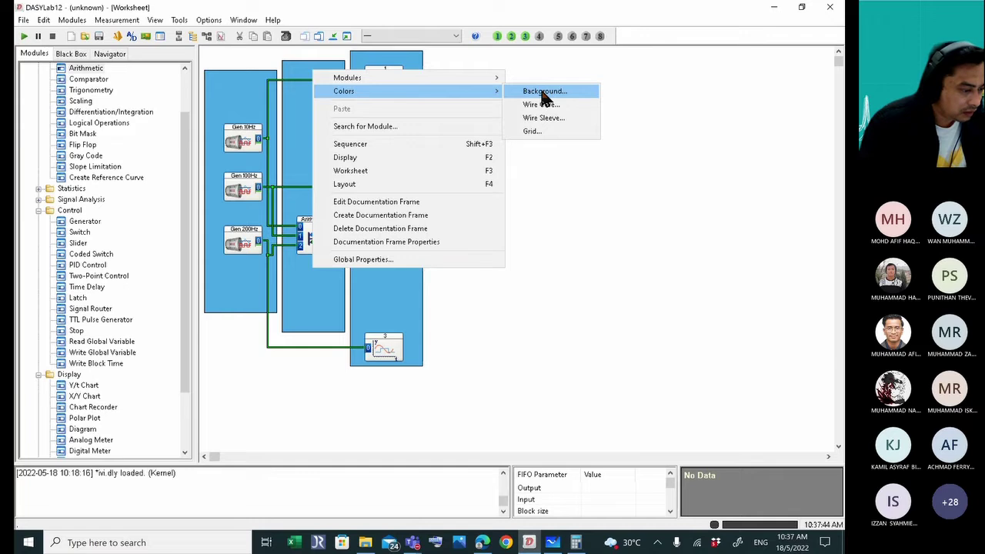
pyautogui.click(301, 77)
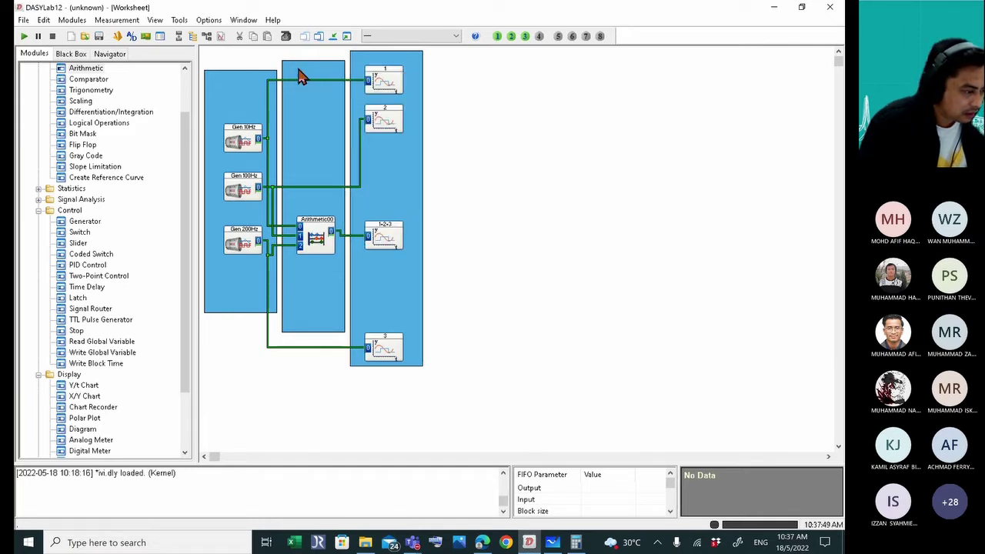
pyautogui.rightClick(311, 148)
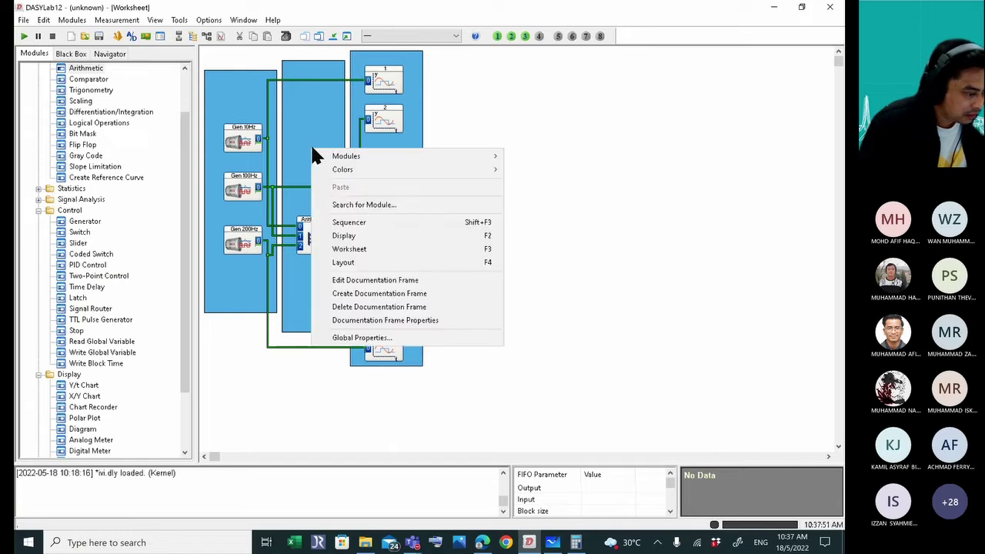
pyautogui.click(382, 281)
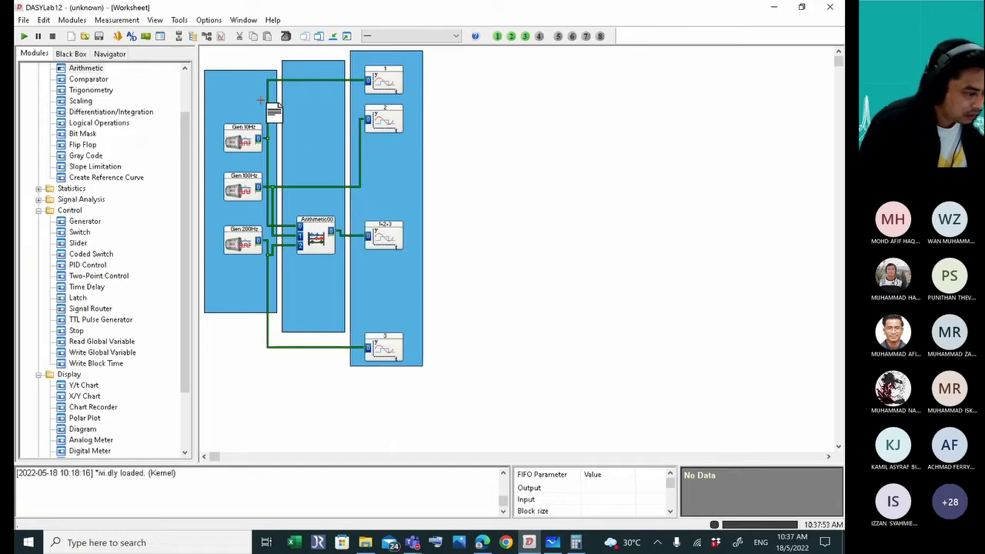
pyautogui.rightClick(294, 108)
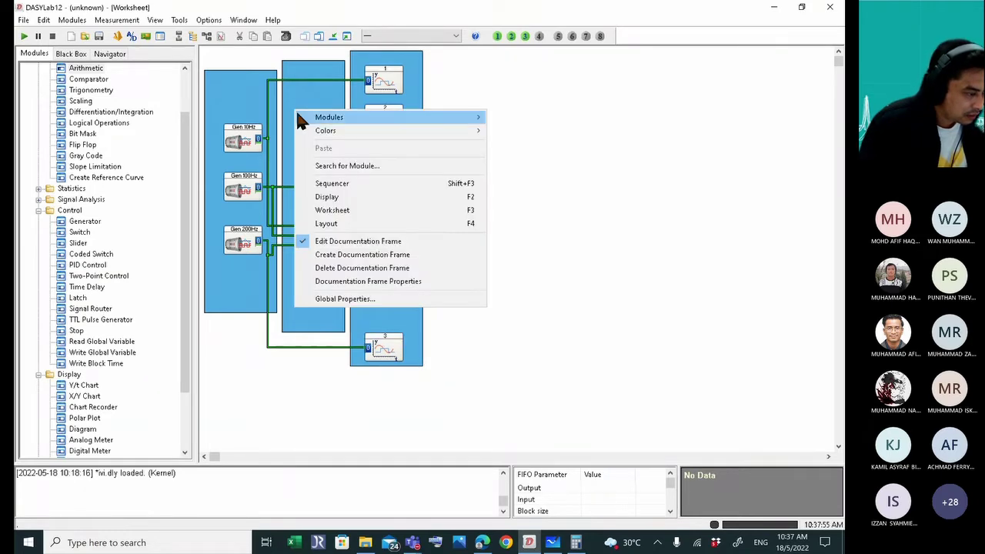
pyautogui.click(295, 95)
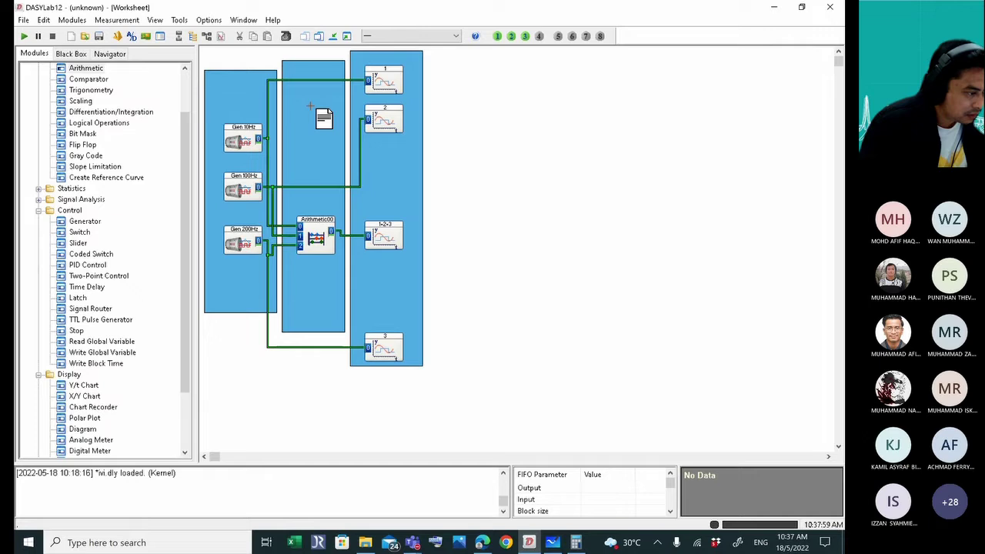
pyautogui.moveTo(310, 106); pyautogui.dragTo(283, 61)
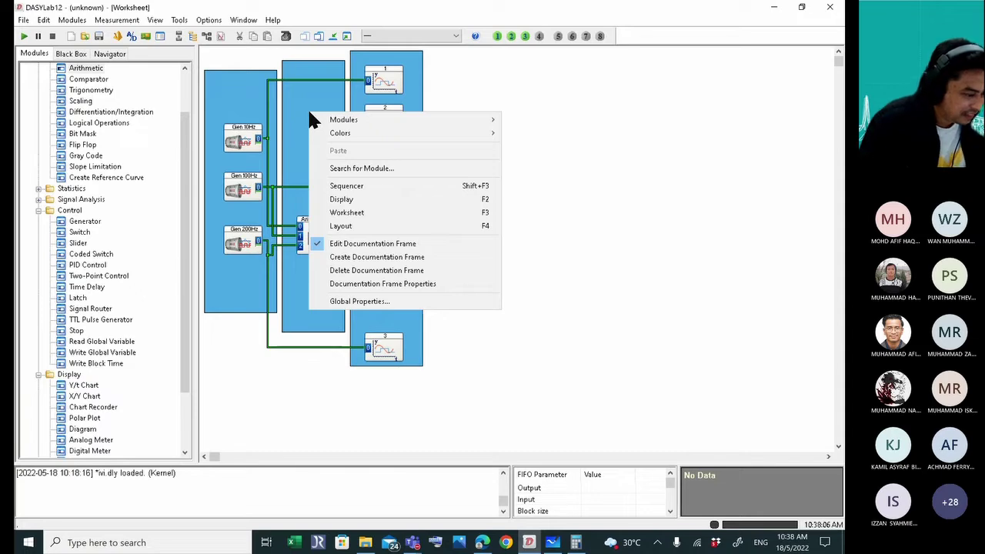
pyautogui.moveTo(447, 121)
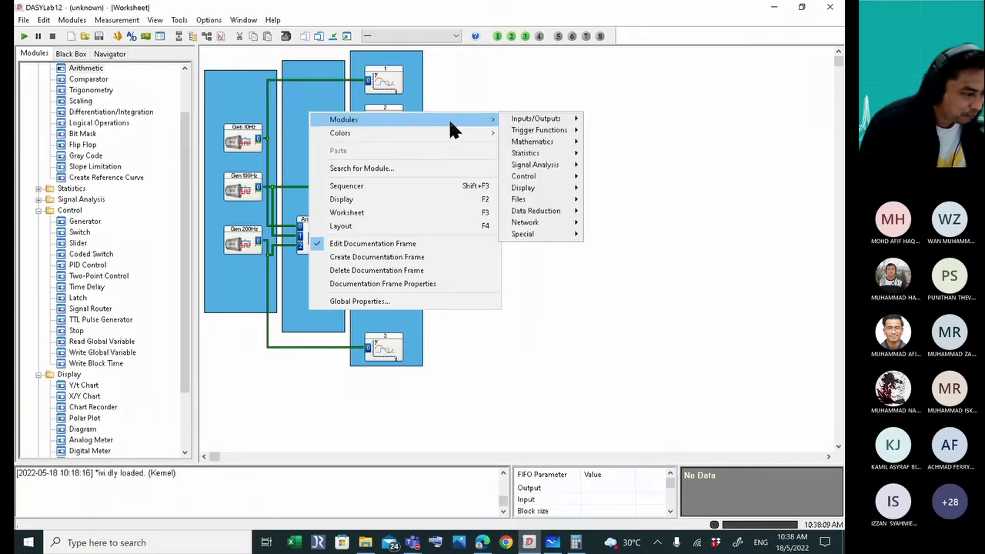
pyautogui.moveTo(465, 136)
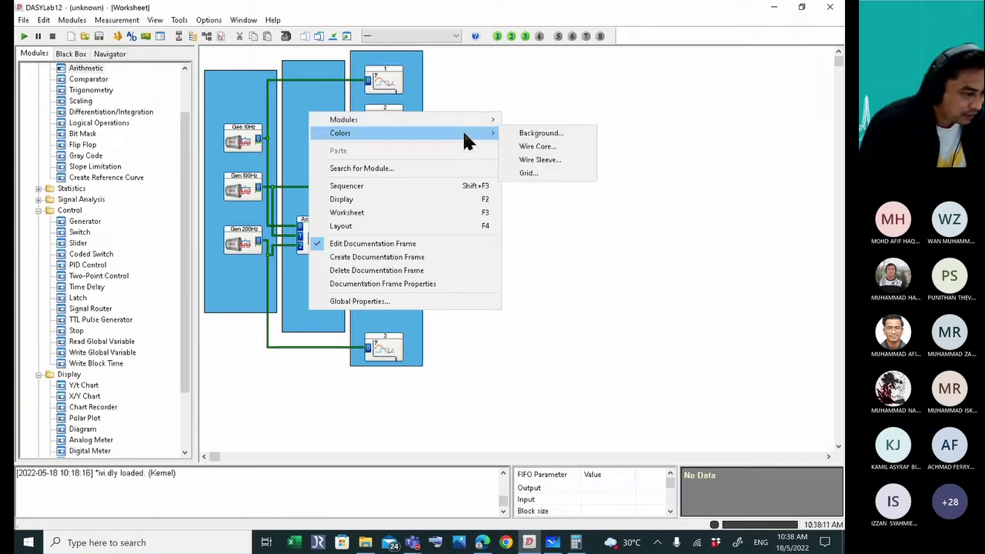
pyautogui.rightClick(307, 308)
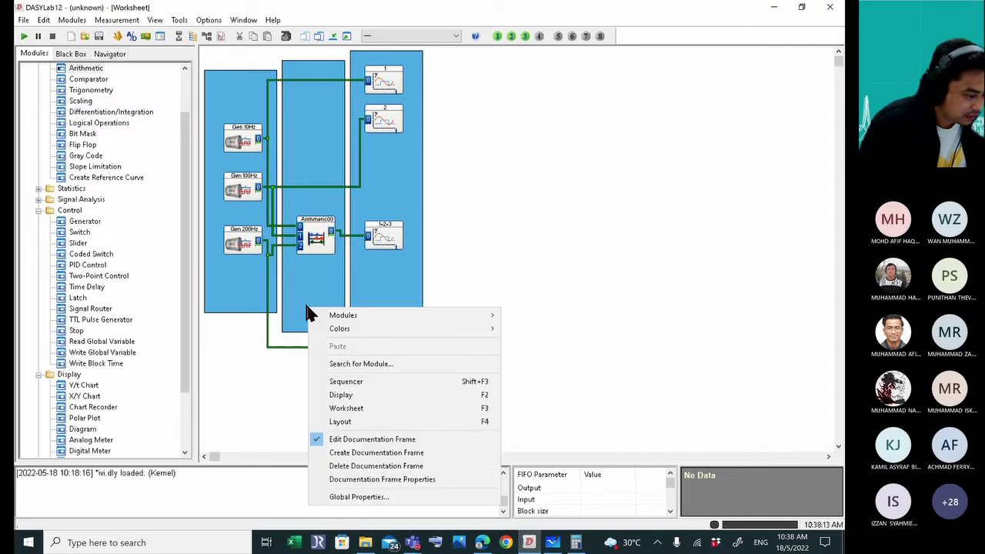
pyautogui.rightClick(298, 295)
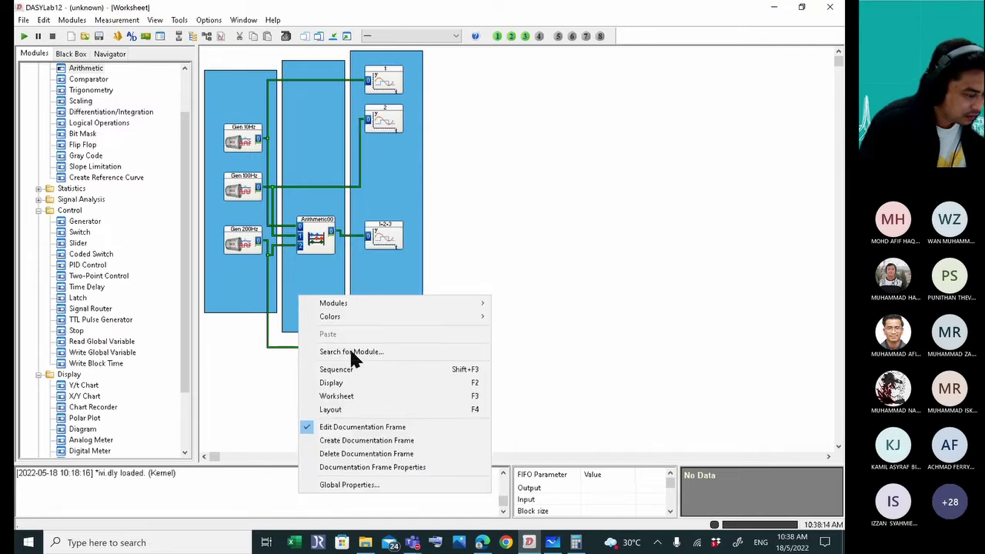
pyautogui.click(356, 429)
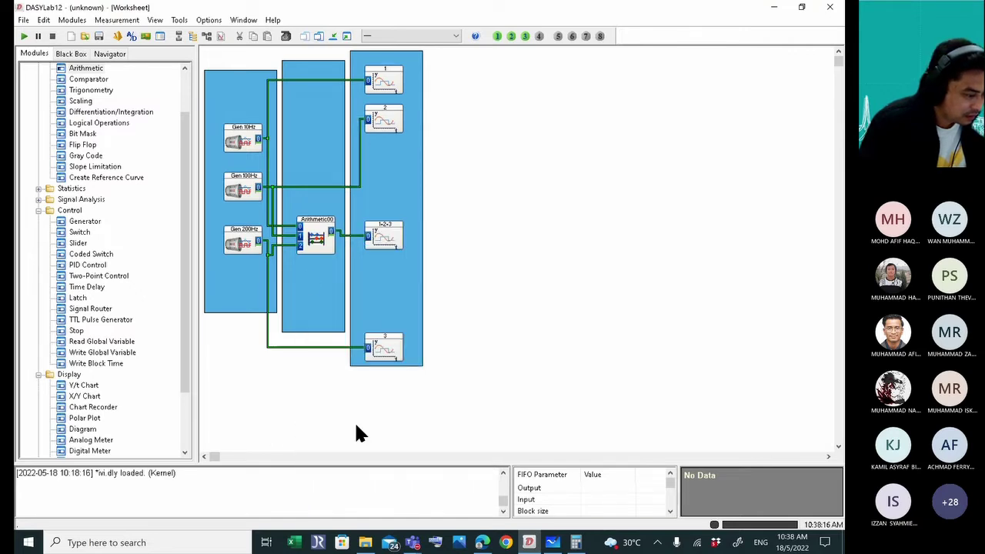
# Label the frame behind the Arithmetic module "Processing" and give it a light yellow background.
pyautogui.doubleClick(318, 289)
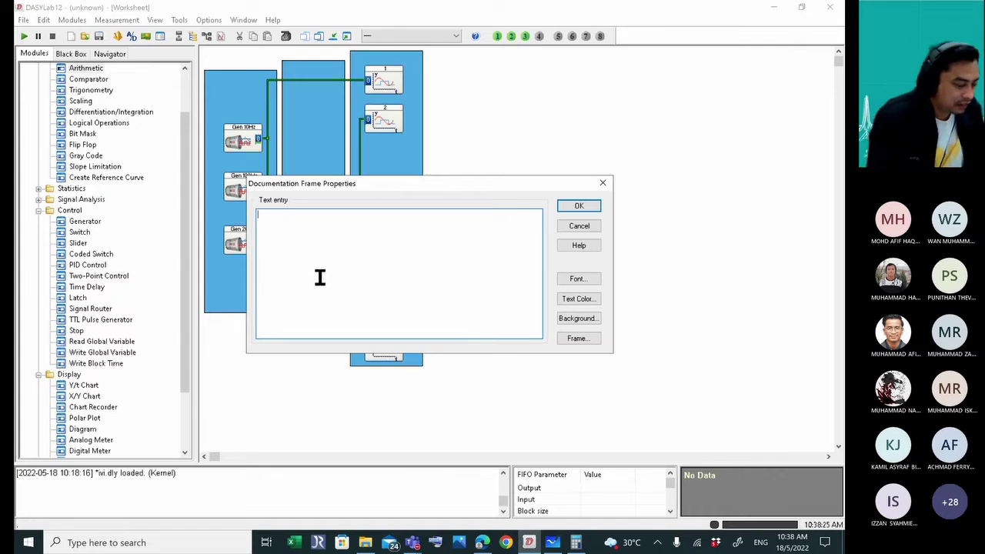
pyautogui.write('Pre')
pyautogui.write('c')
pyautogui.write('essing')
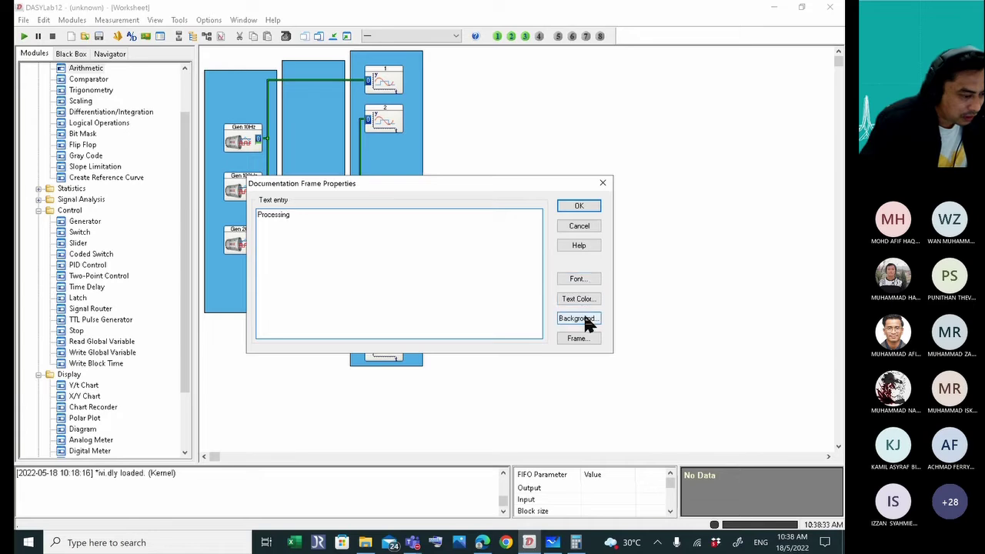
pyautogui.click(583, 318)
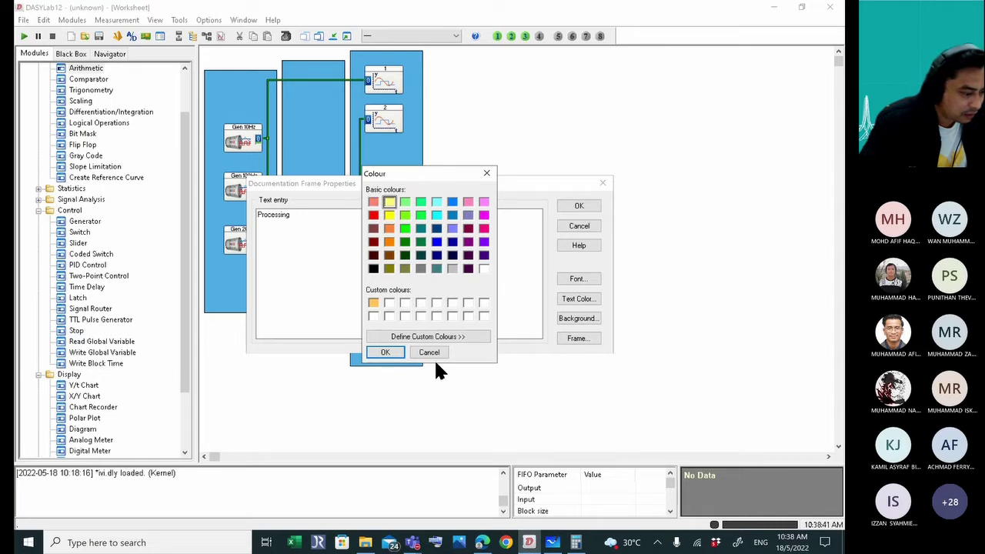
pyautogui.click(385, 352)
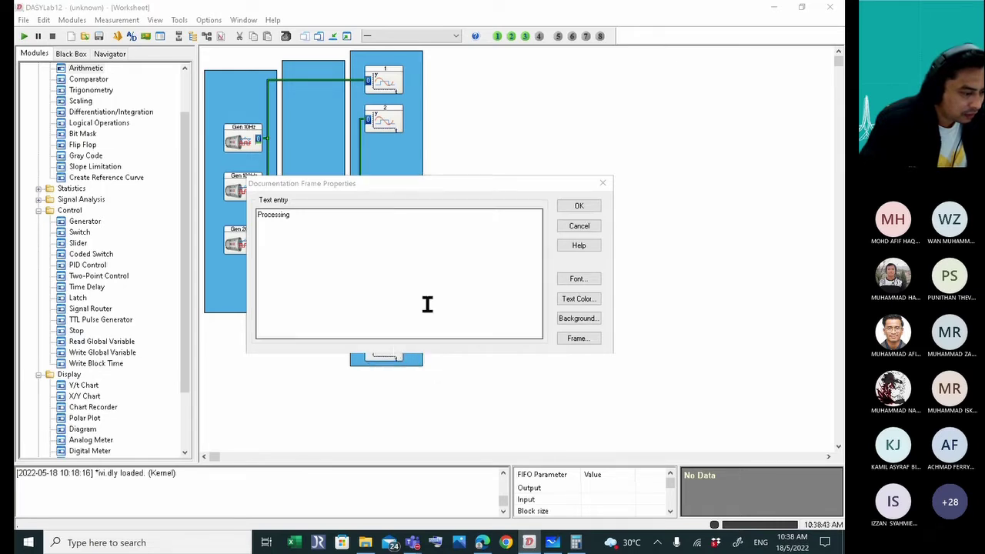
pyautogui.click(575, 206)
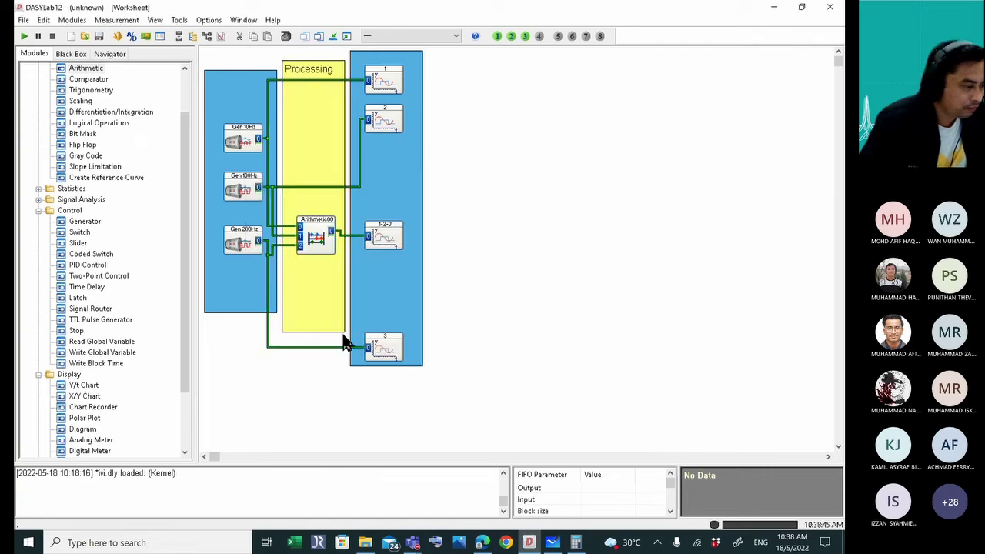
# Label the frame enclosing the four Y/t Chart modules "Display".
pyautogui.doubleClick(383, 300)
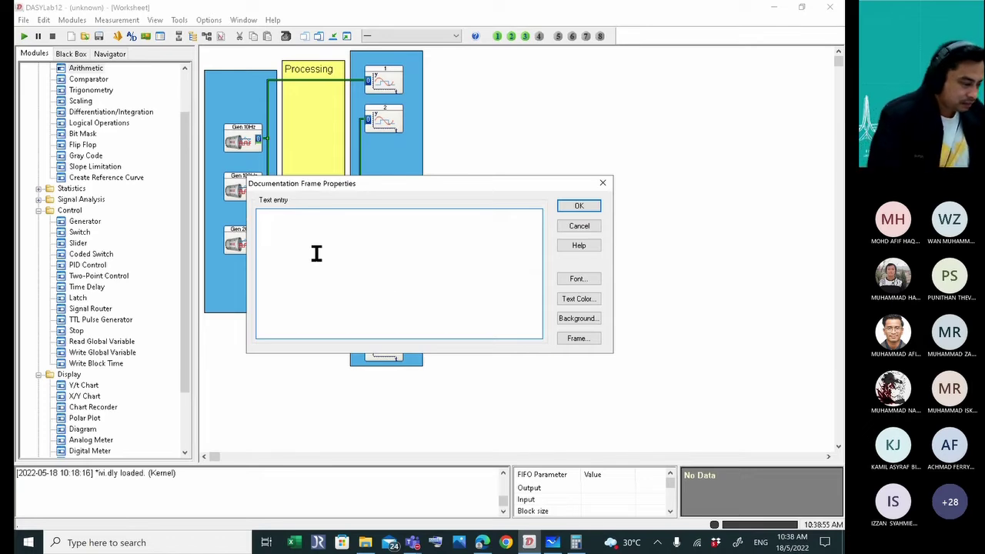
pyautogui.write('Display')
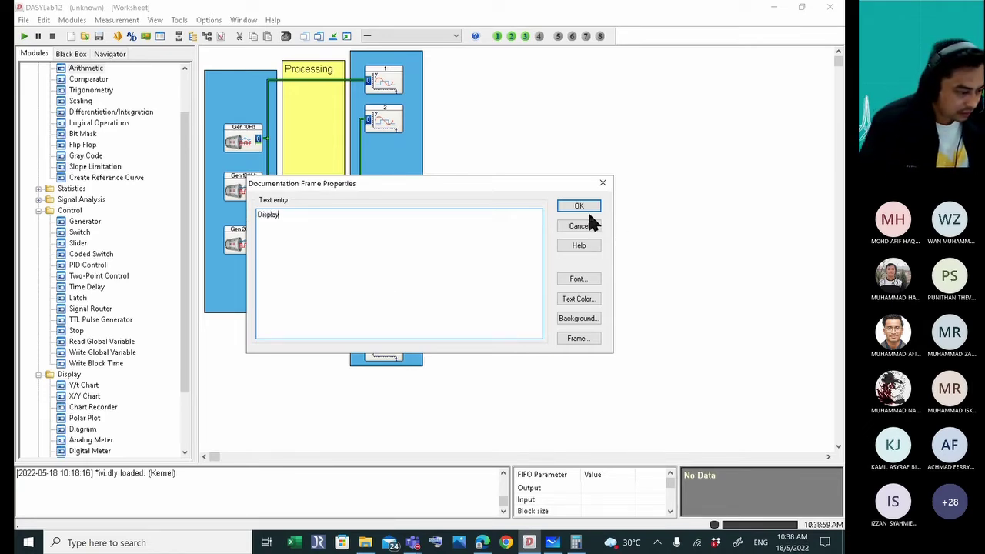
pyautogui.click(570, 320)
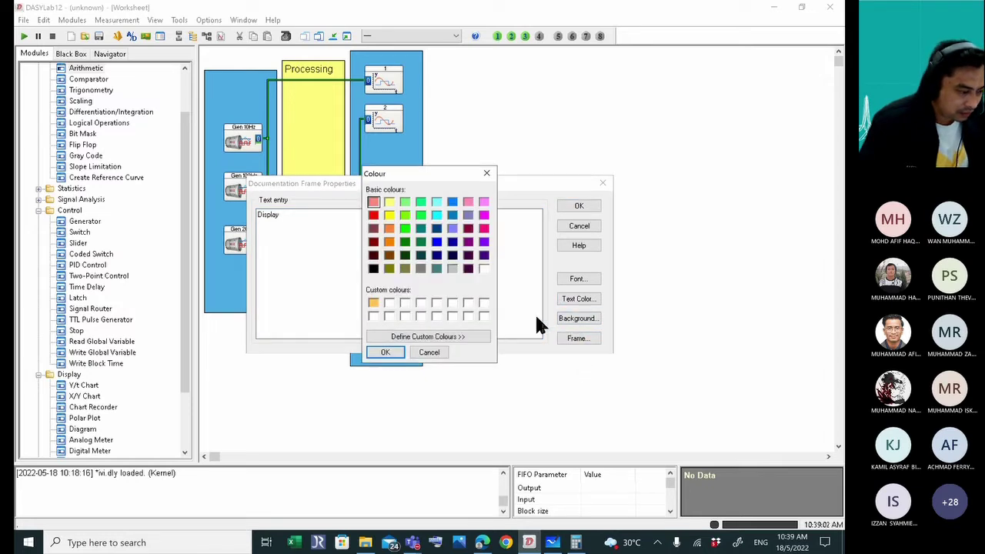
pyautogui.click(394, 354)
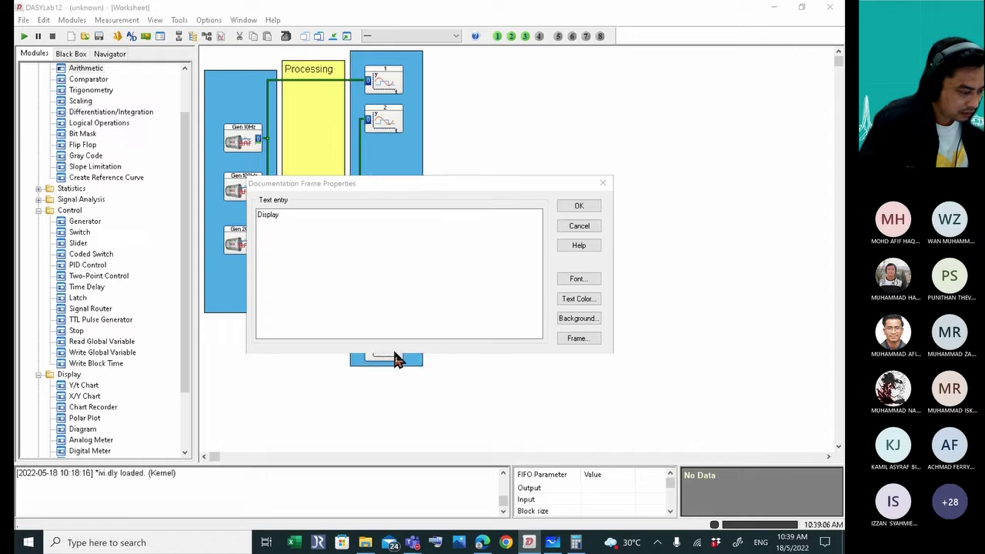
pyautogui.click(580, 207)
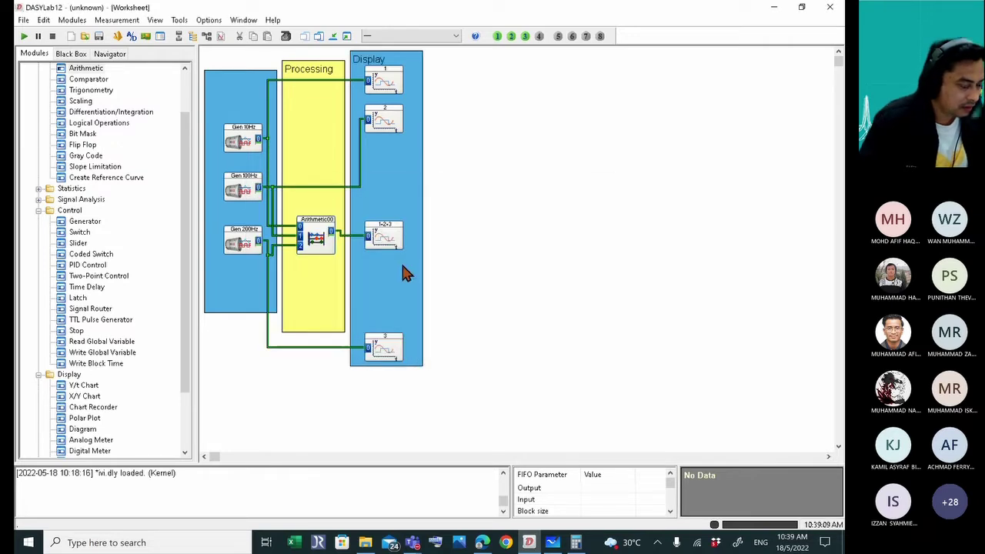
# Set the Display frame's background colour to light red.
pyautogui.doubleClick(399, 284)
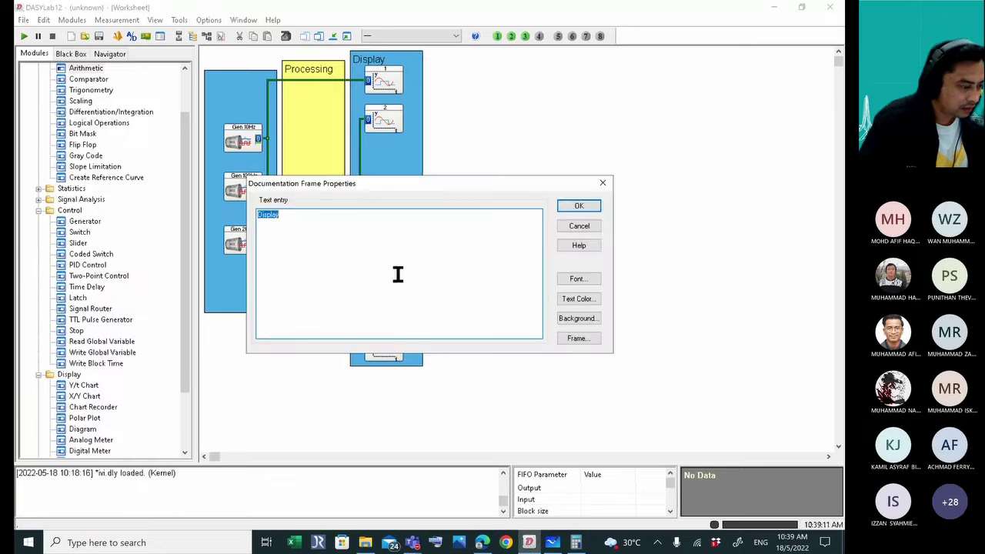
pyautogui.click(582, 317)
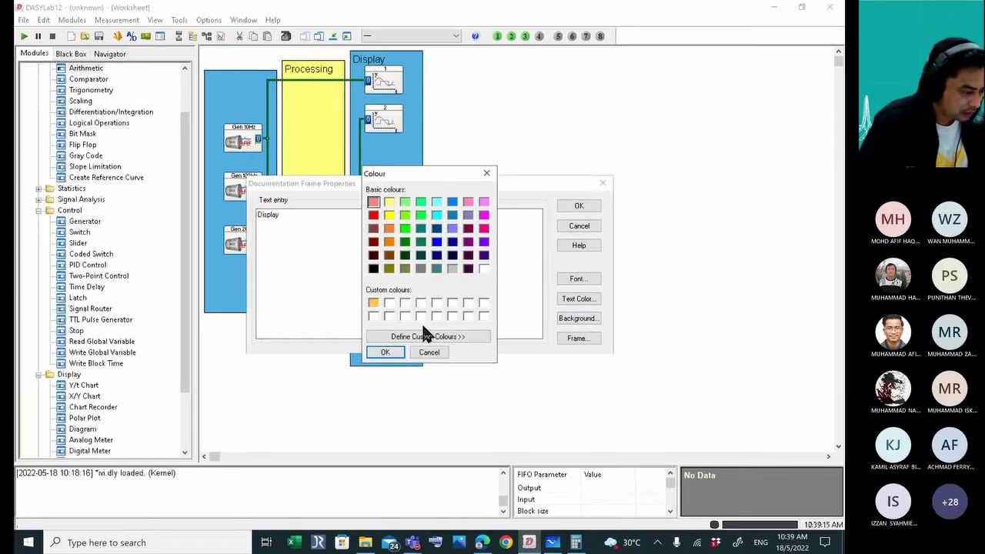
pyautogui.click(375, 204)
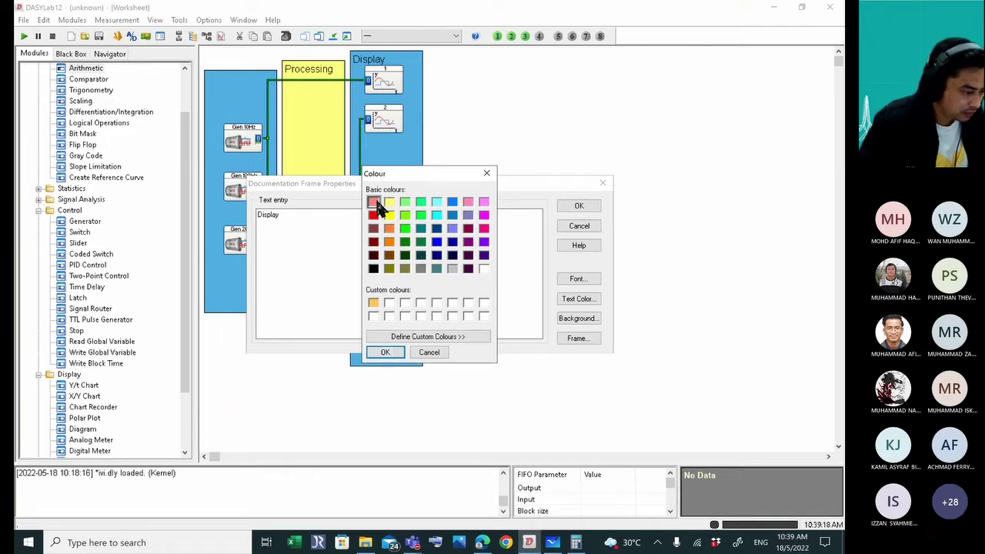
pyautogui.click(386, 352)
pyautogui.click(579, 206)
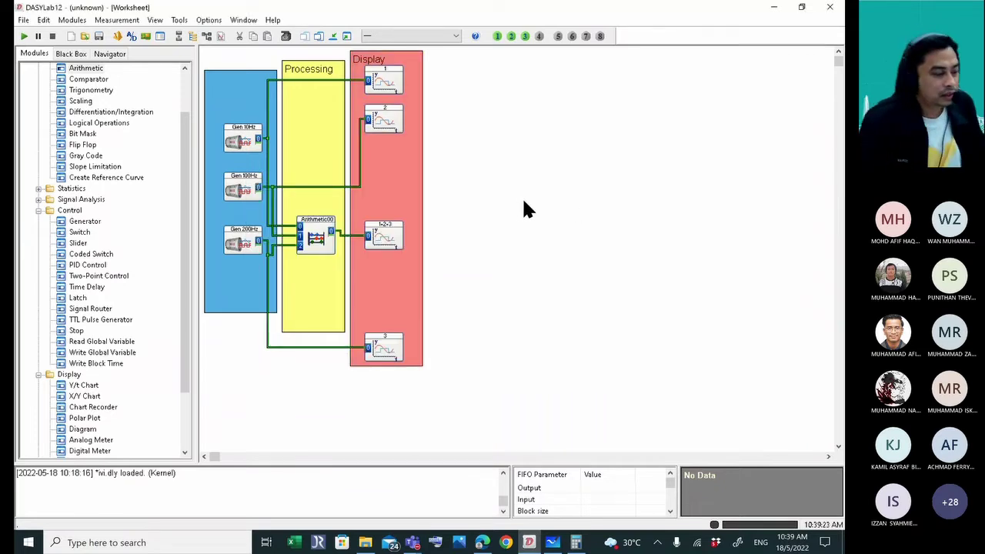
# Label the frame around the three generator modules "Source".
pyautogui.doubleClick(230, 117)
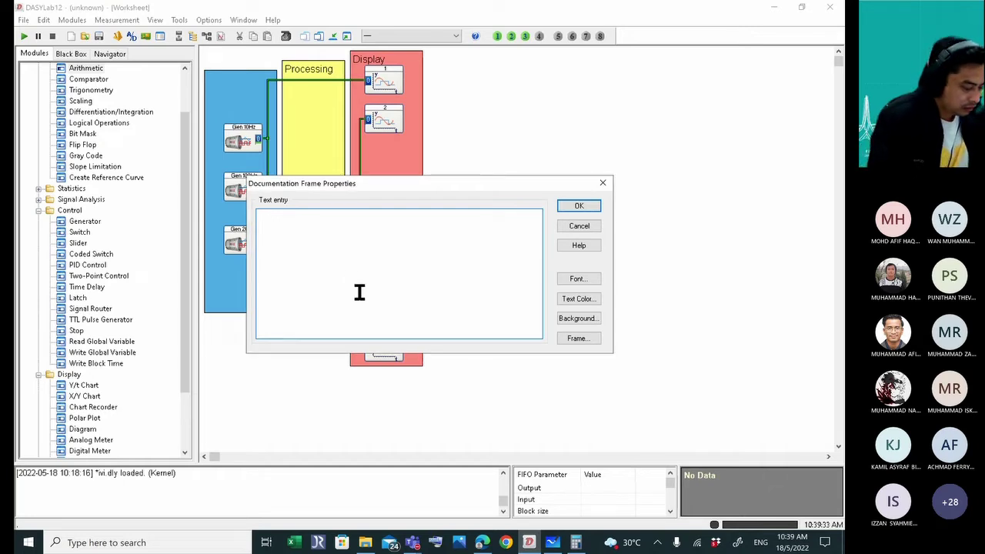
pyautogui.write('Source')
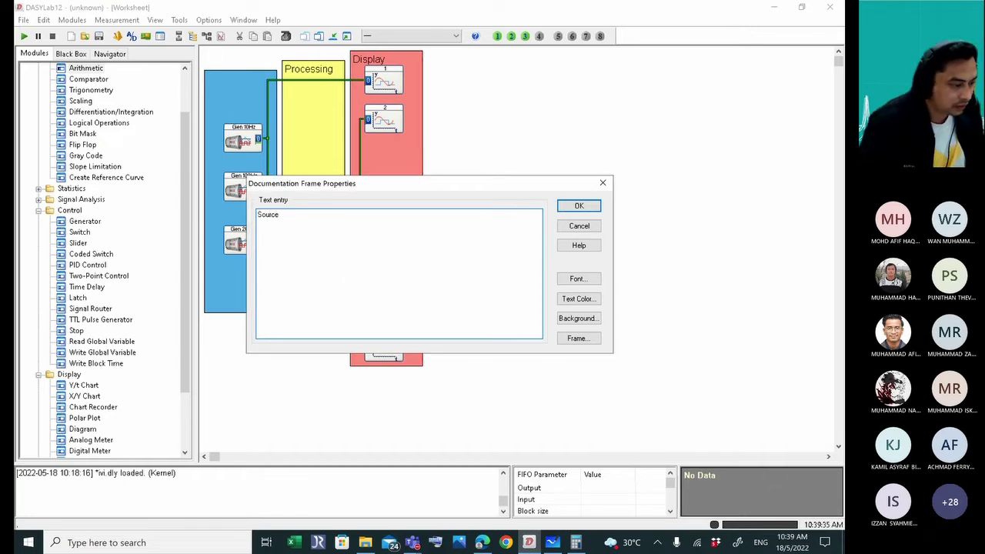
pyautogui.click(583, 202)
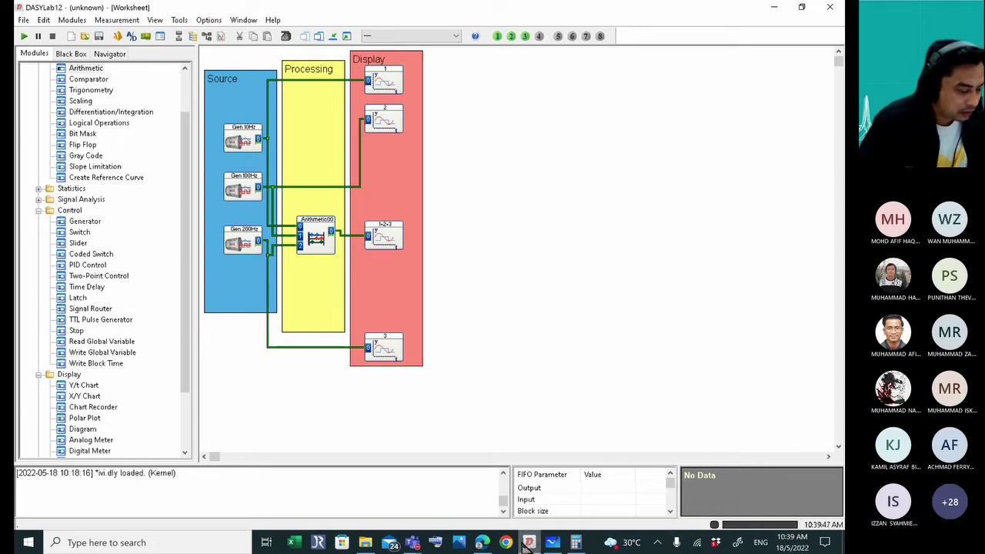
# Switch to the DAQ and DASYLab lecture PDF in Microsoft Edge and view the Digital Signal Processing diagram.
pyautogui.moveTo(483, 544)
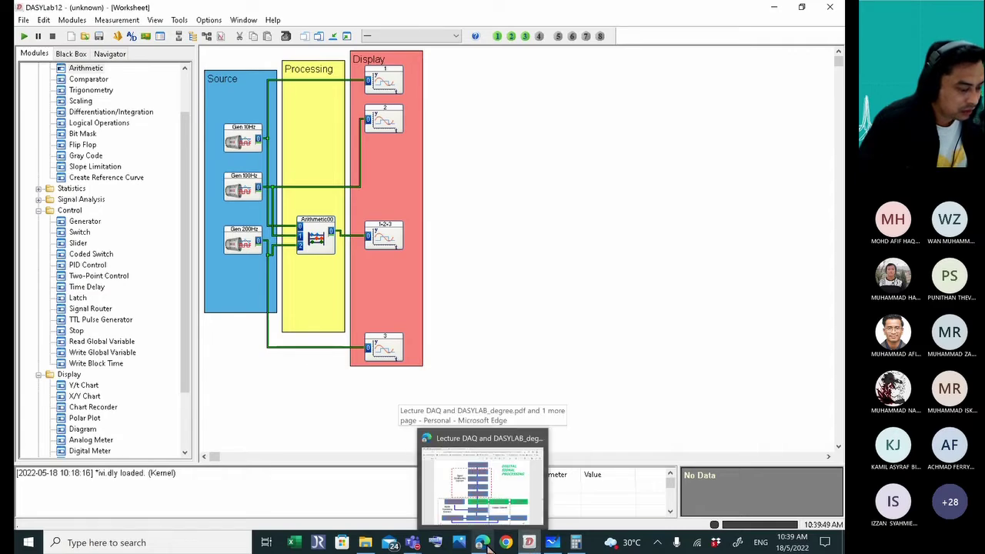
pyautogui.click(484, 521)
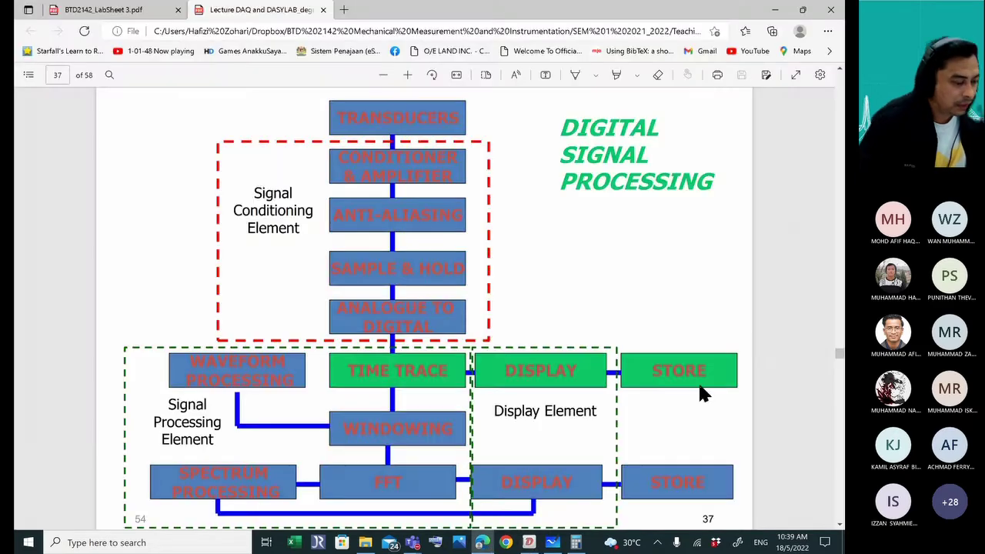
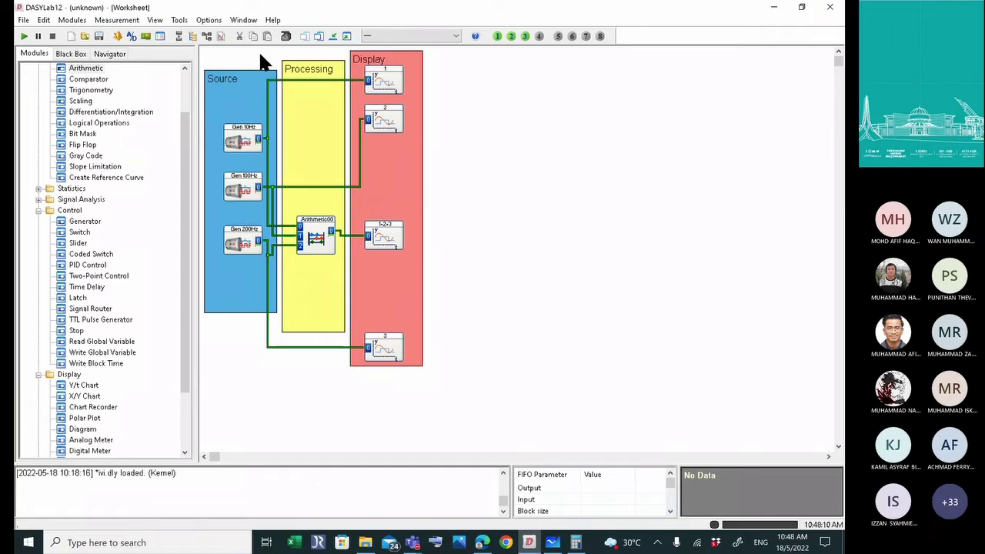
# In DASYLab, show the chart windows, run the measurement to view the waveforms, and return to the worksheet.
pyautogui.click(347, 36)
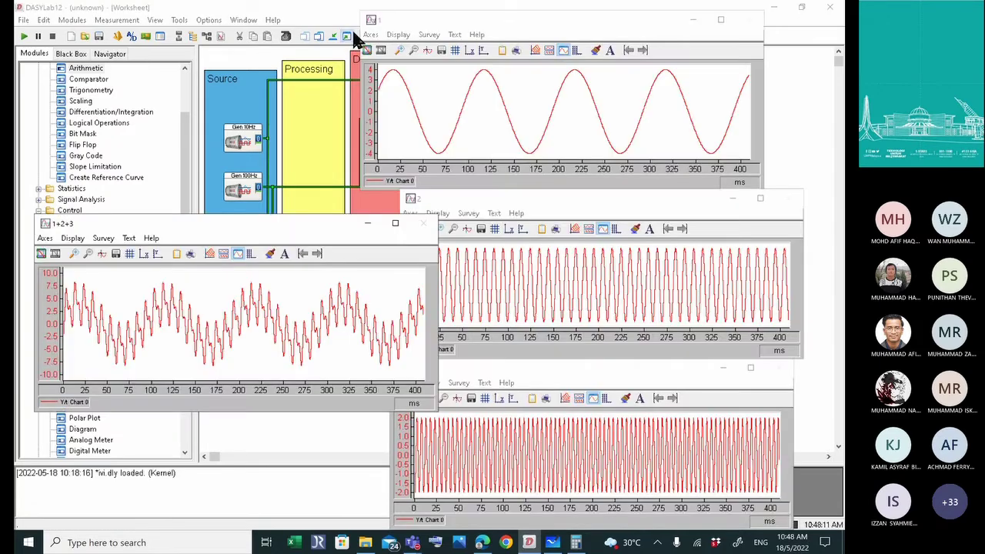
pyautogui.click(24, 37)
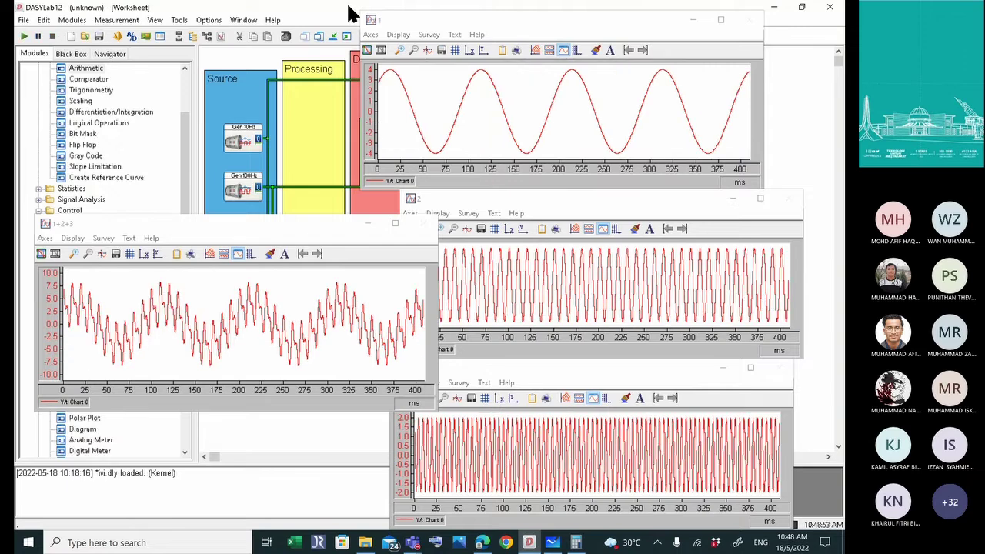
pyautogui.click(331, 35)
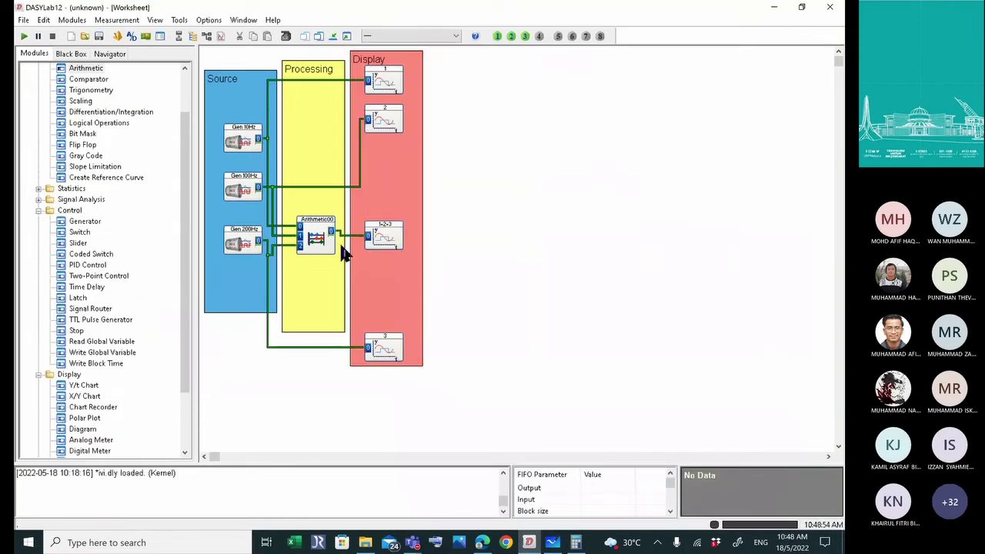
# Add a Data Window module beside the 1+2+3 chart and an FFT module of type "Real FFT of a real signal" next to it.
pyautogui.click(38, 199)
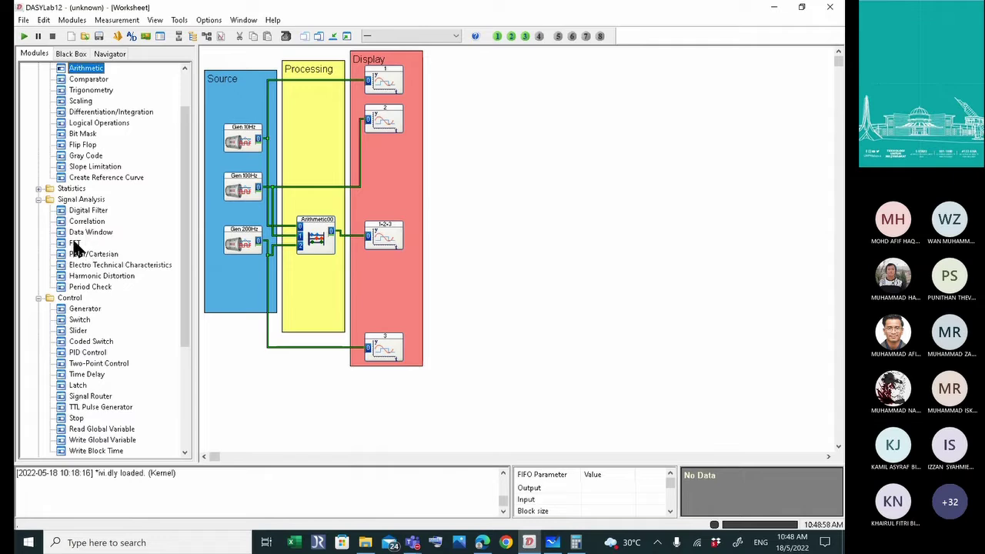
pyautogui.moveTo(84, 231); pyautogui.dragTo(462, 201)
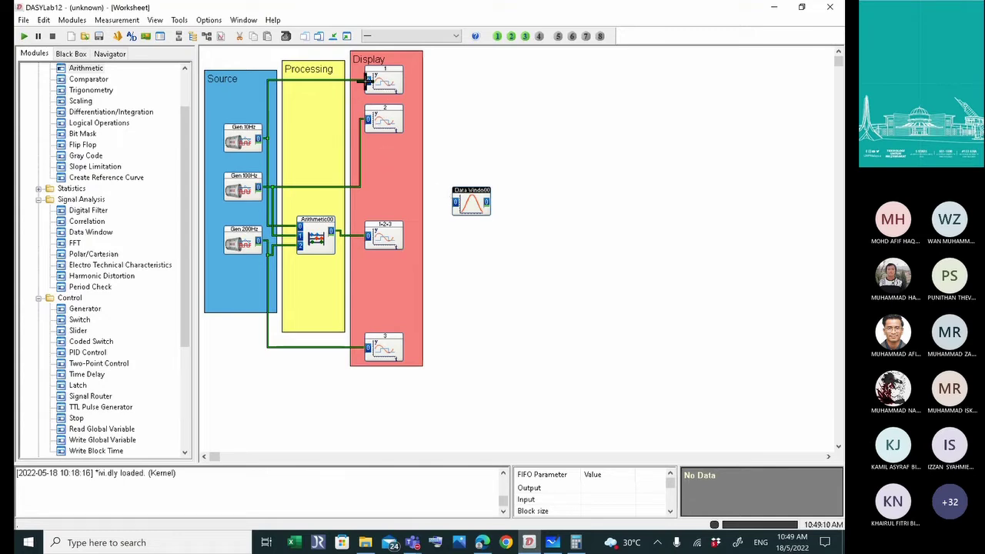
pyautogui.moveTo(460, 185); pyautogui.dragTo(456, 224)
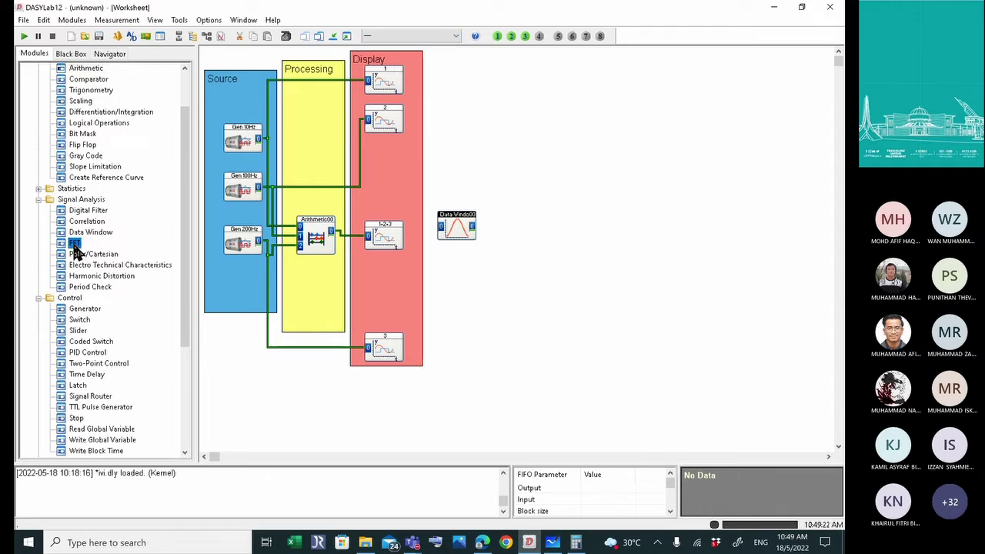
pyautogui.moveTo(356, 230); pyautogui.dragTo(485, 244)
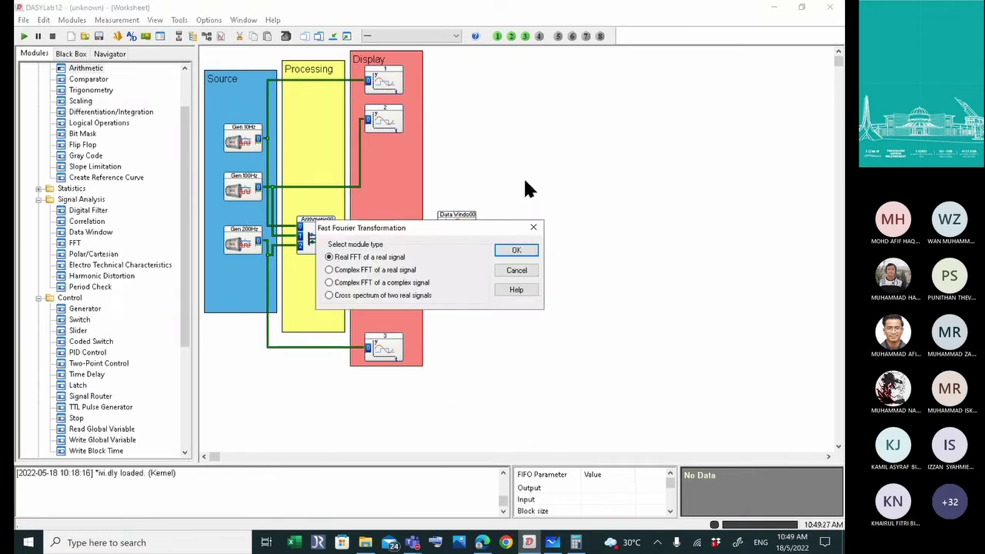
pyautogui.click(506, 250)
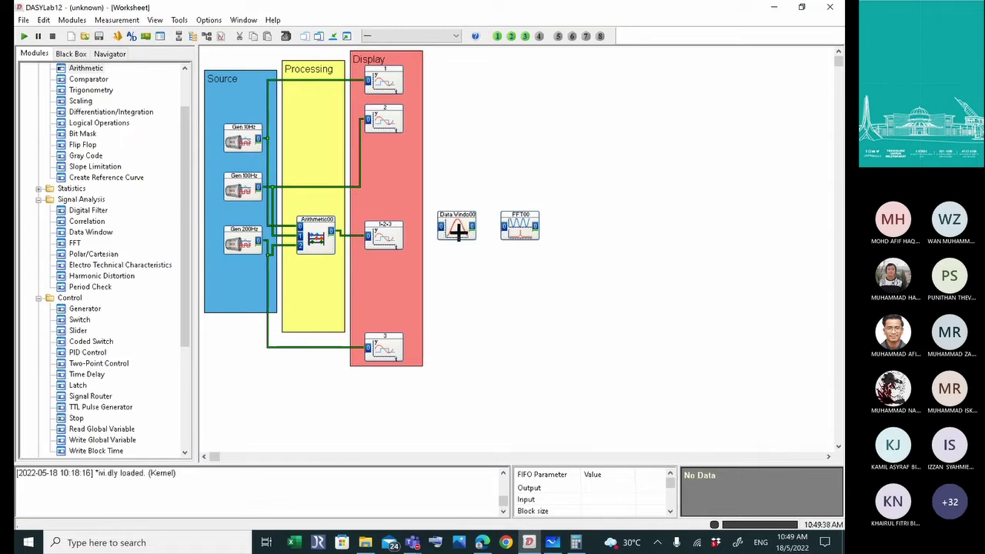
# Add a second Data Window module above the first one and delete it again.
pyautogui.moveTo(91, 232); pyautogui.dragTo(442, 172)
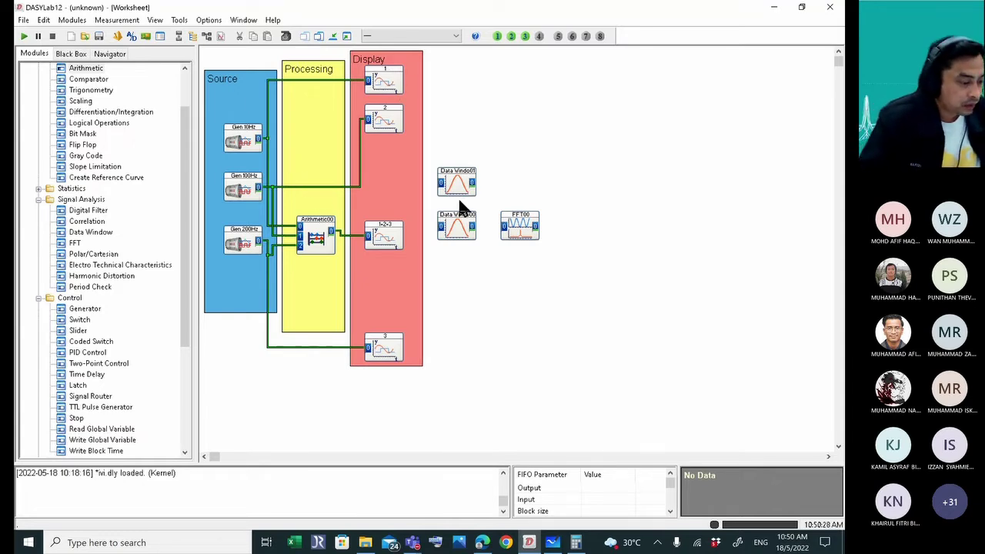
pyautogui.moveTo(451, 169); pyautogui.dragTo(462, 182)
pyautogui.press('Delete')
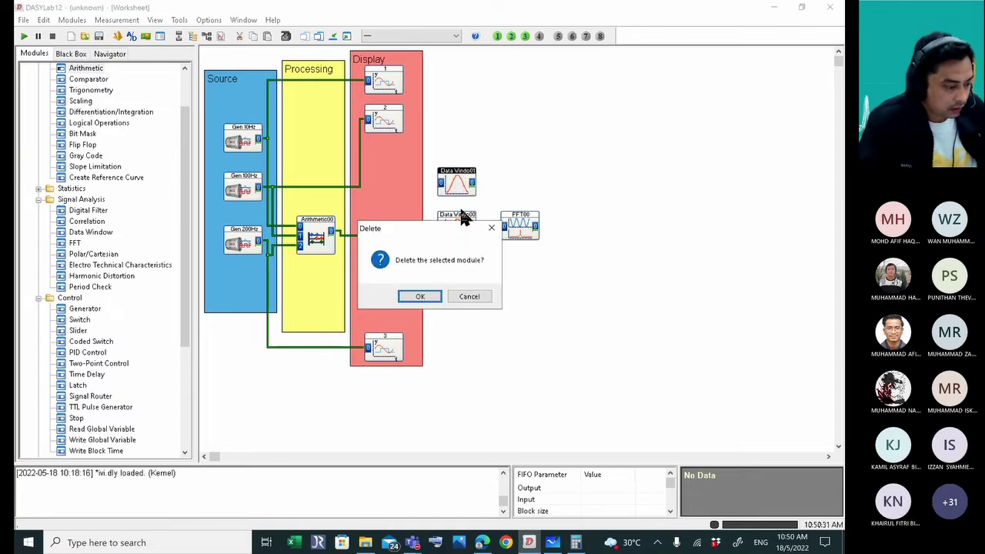
pyautogui.click(430, 293)
# Expand the Data Window module to four channels and shift it slightly in front of the FFT module.
pyautogui.doubleClick(456, 225)
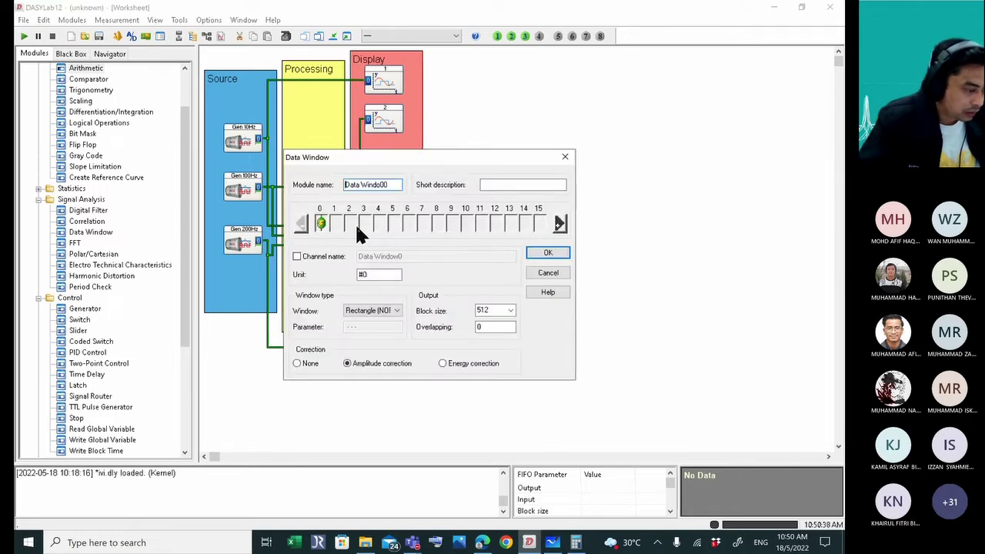
pyautogui.click(560, 223)
pyautogui.click(560, 223)
pyautogui.click(560, 223)
pyautogui.click(548, 253)
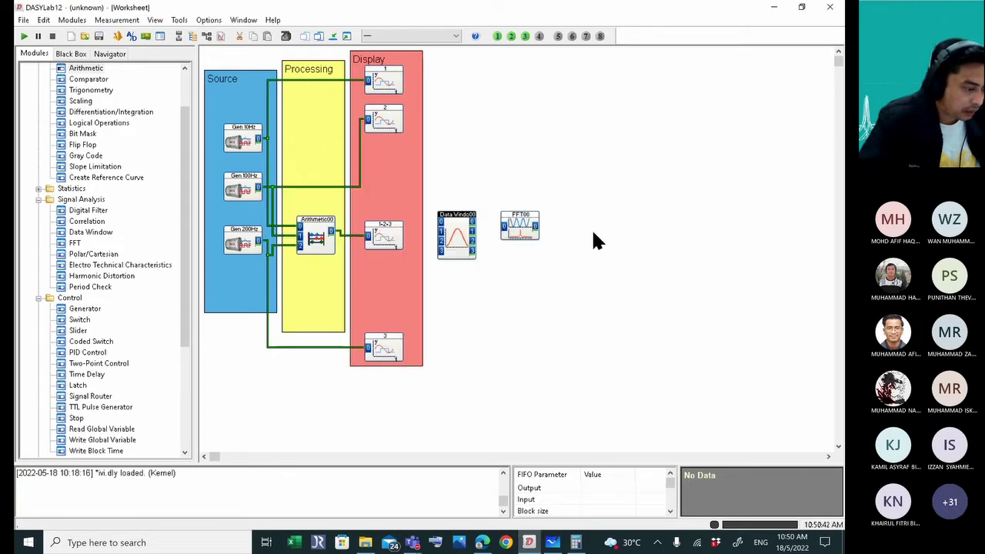
pyautogui.moveTo(459, 250); pyautogui.dragTo(459, 237)
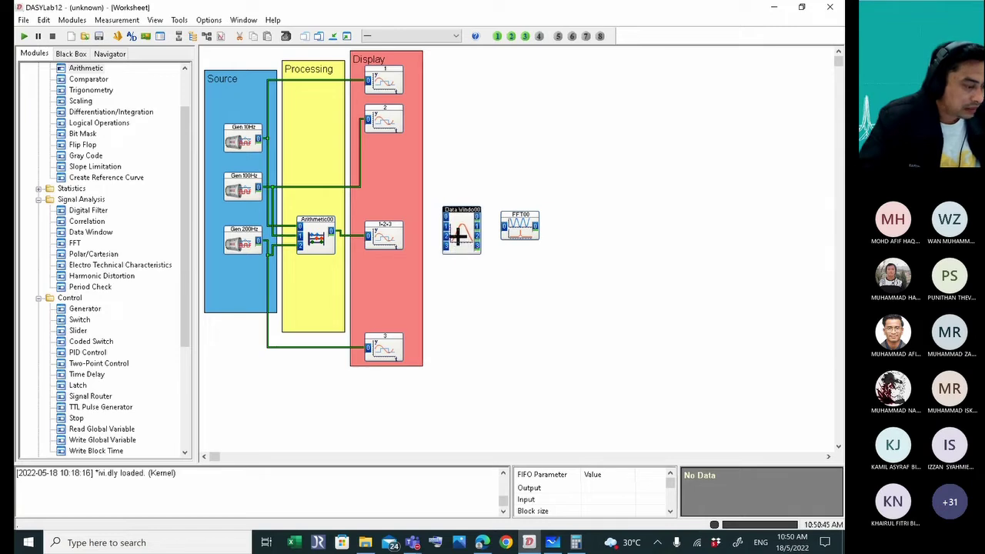
# Set channel 0 of the Data Window module to an output block size of 2048 with the Rectangle (NOP) window type.
pyautogui.doubleClick(459, 236)
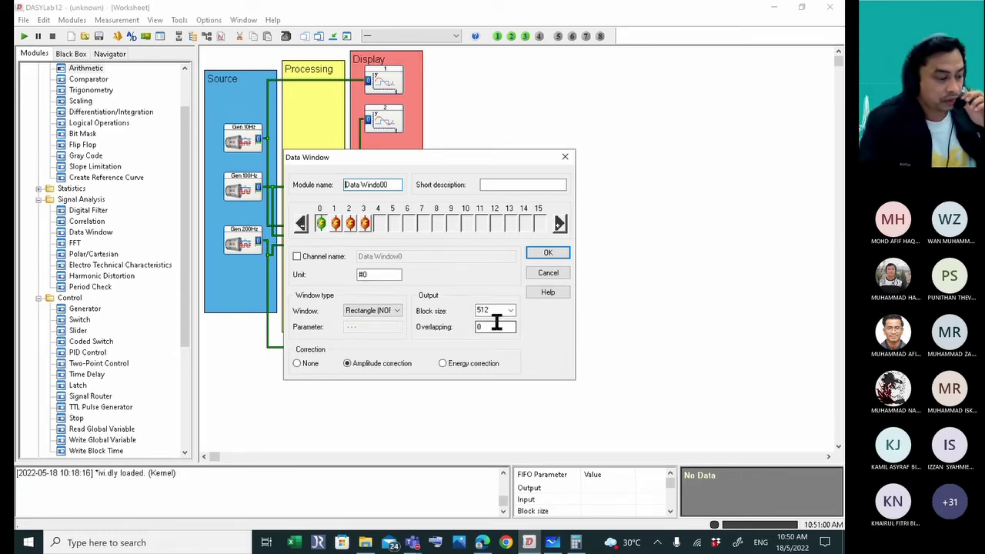
pyautogui.click(536, 292)
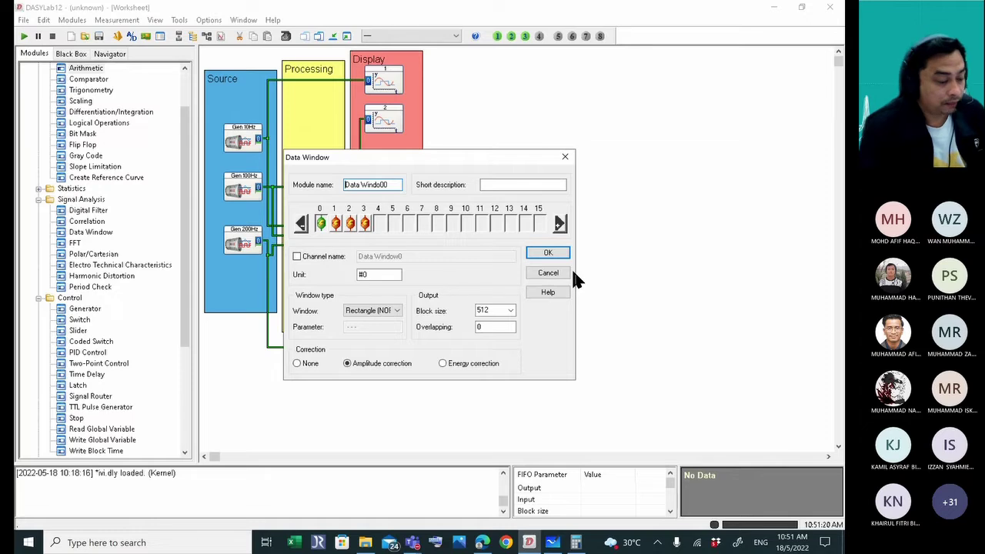
pyautogui.click(510, 310)
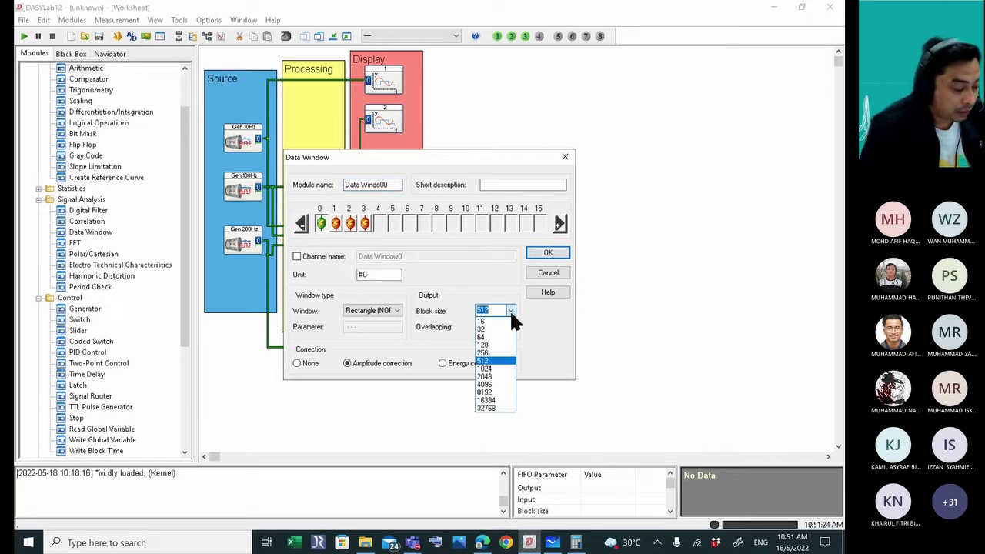
pyautogui.click(502, 377)
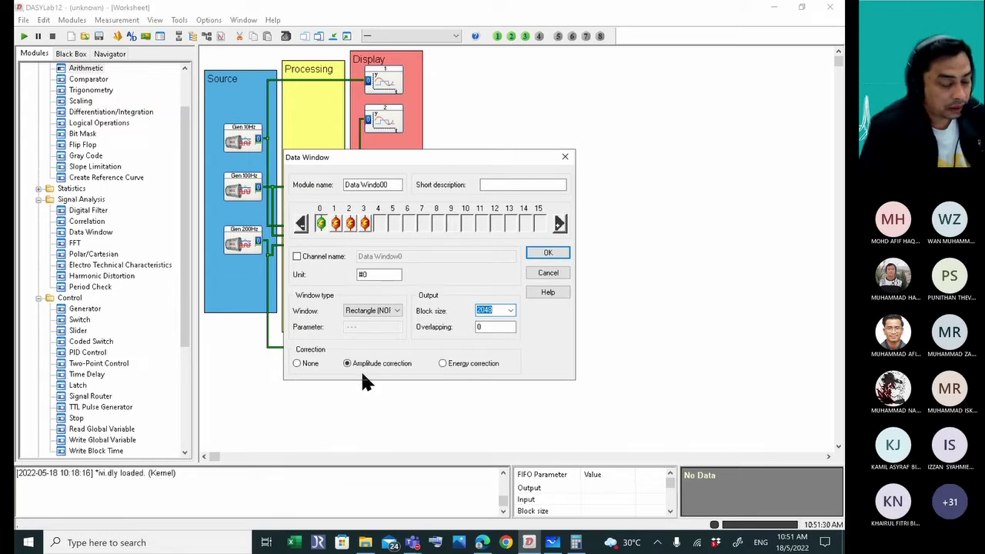
pyautogui.click(366, 313)
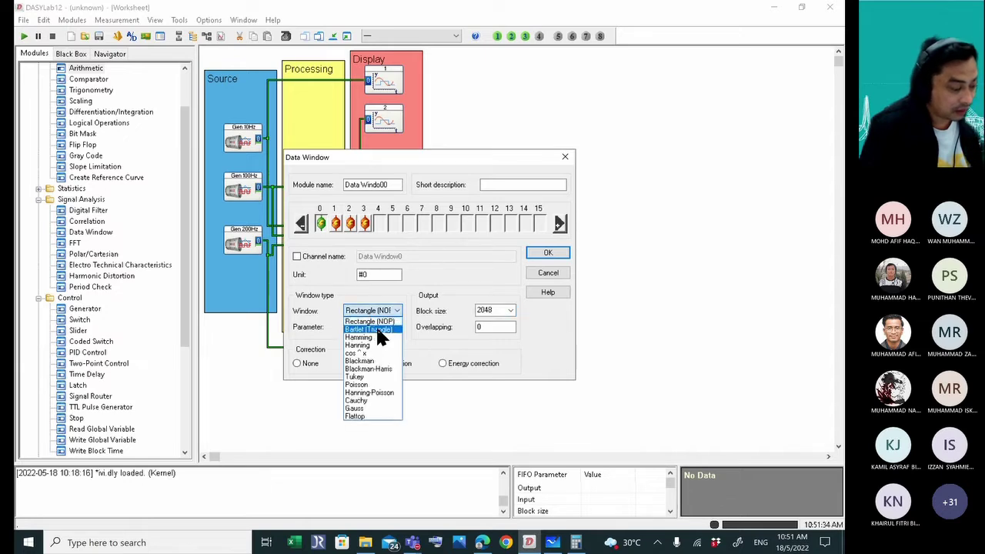
pyautogui.click(378, 322)
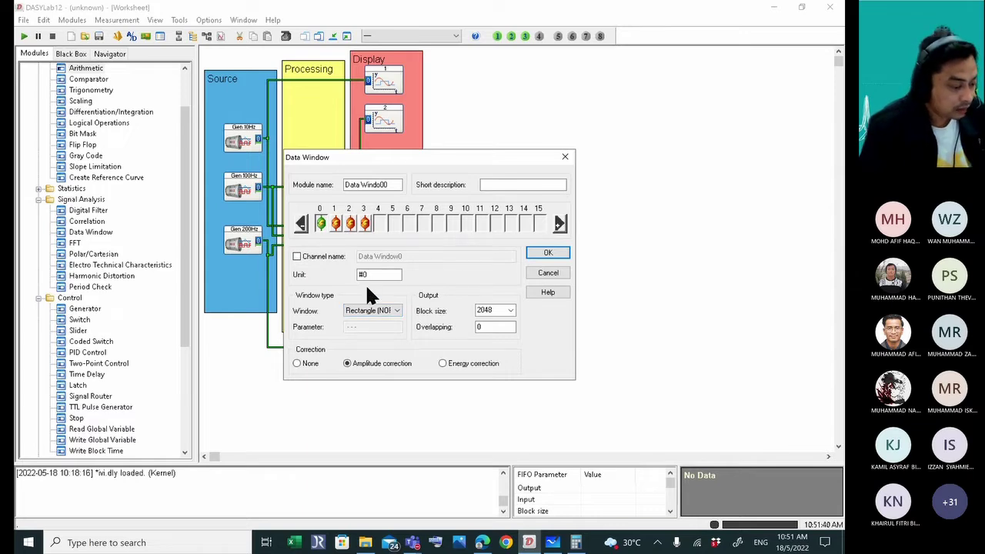
pyautogui.click(548, 254)
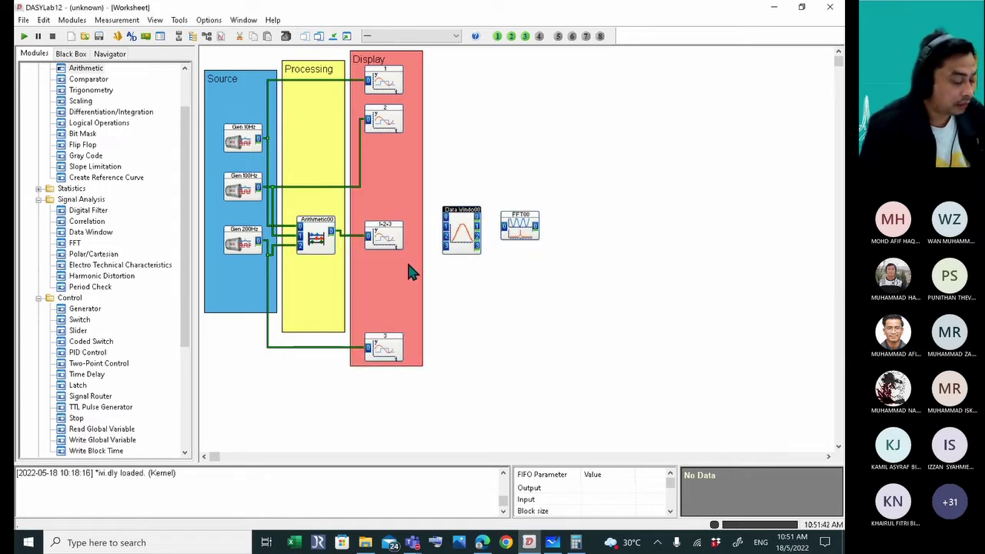
# Wire the signals feeding charts 1, 2, 1+2+3 and 3 into Data Window inputs 0 to 3, and reposition the FFT module beside it.
pyautogui.moveTo(519, 223); pyautogui.dragTo(548, 224)
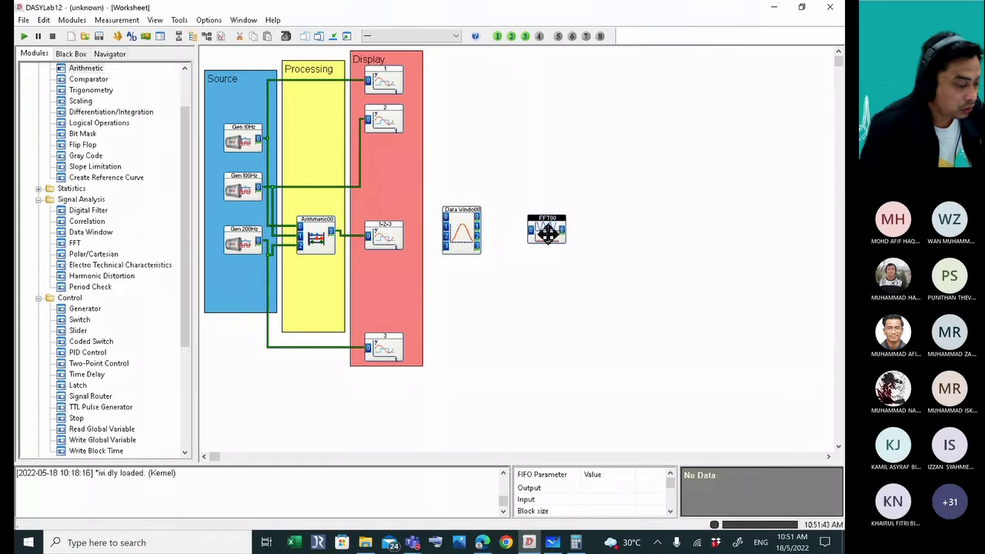
pyautogui.click(352, 80)
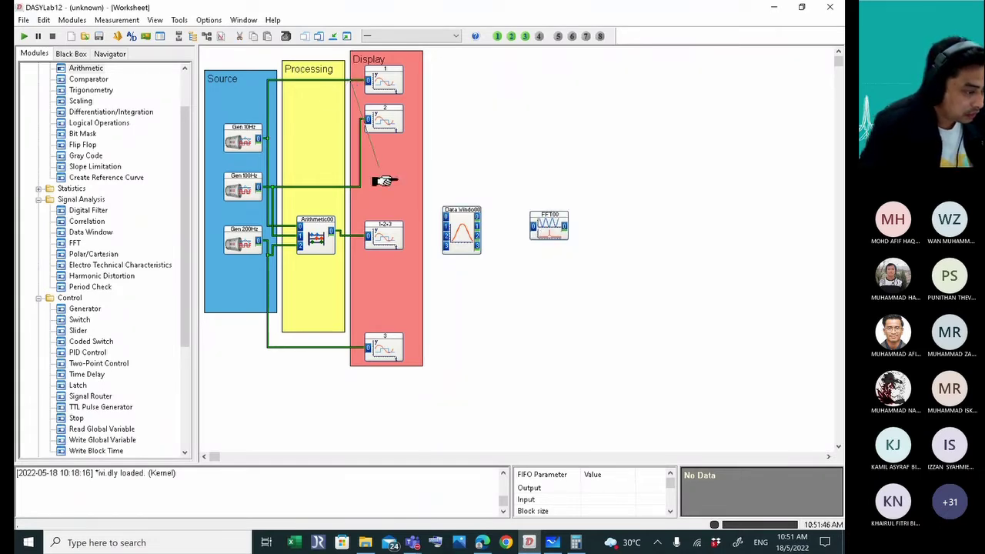
pyautogui.click(435, 218)
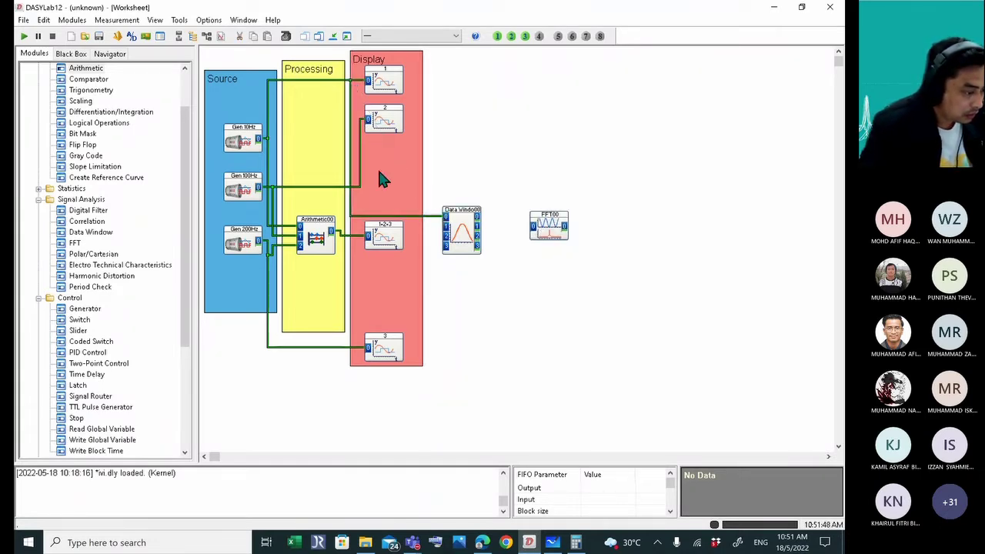
pyautogui.click(362, 121)
pyautogui.click(445, 225)
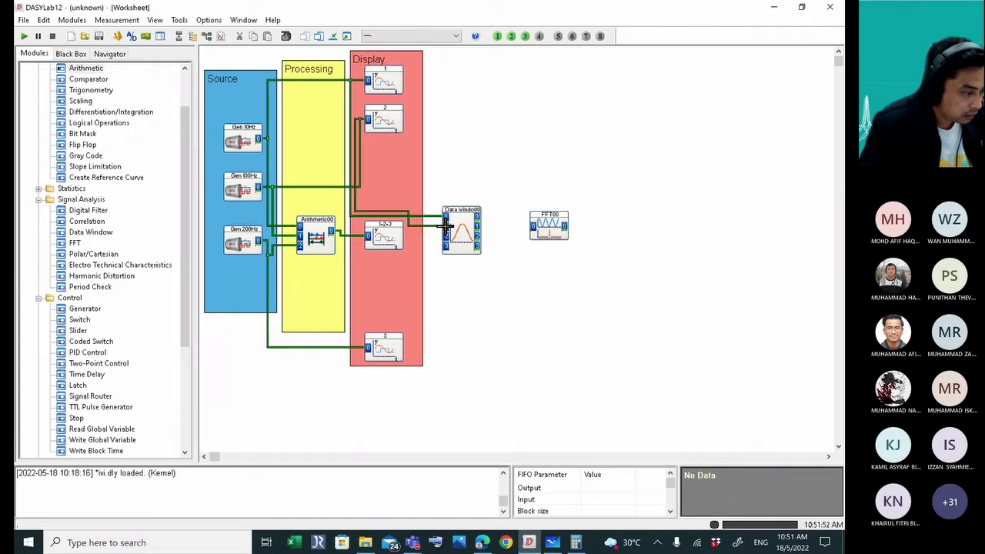
pyautogui.click(360, 241)
pyautogui.click(445, 235)
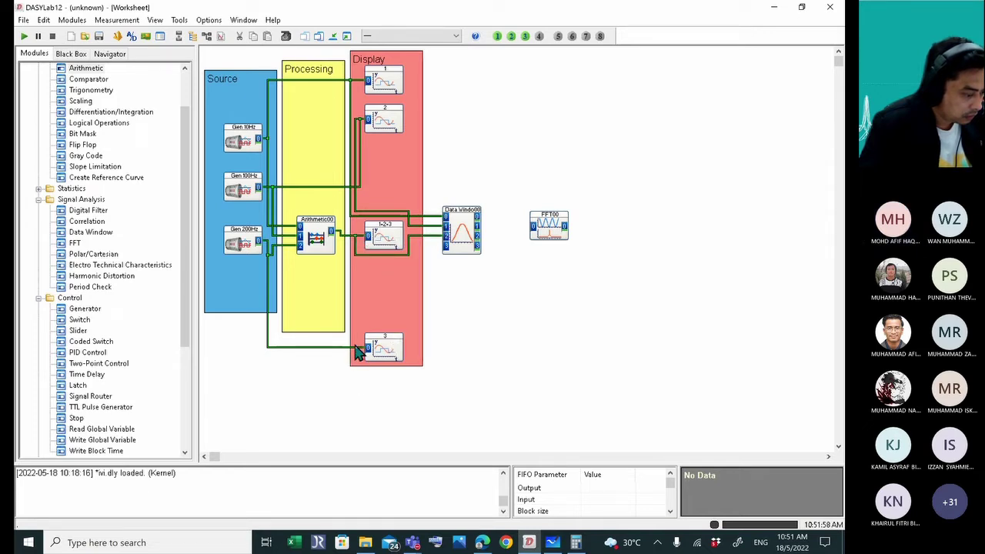
pyautogui.click(446, 244)
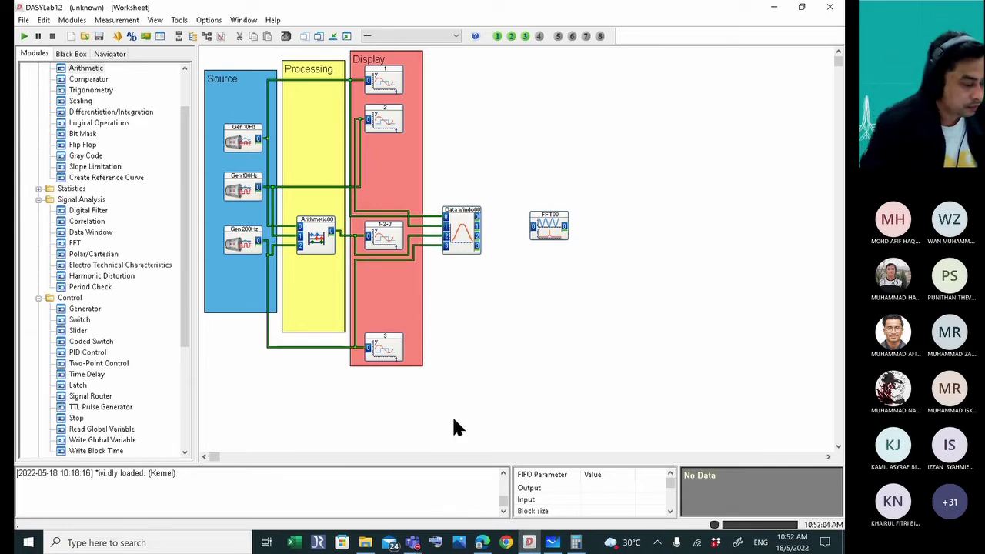
pyautogui.moveTo(548, 224); pyautogui.dragTo(524, 206)
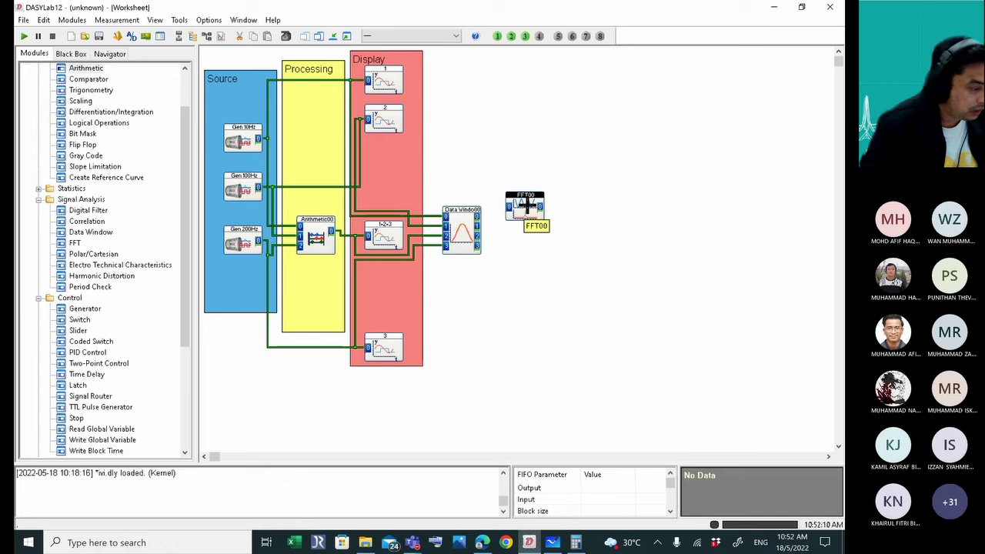
# Add a second FFT module below the existing one and delete it again.
pyautogui.moveTo(75, 248); pyautogui.dragTo(442, 264)
pyautogui.moveTo(510, 245); pyautogui.dragTo(510, 245)
pyautogui.press('Return')
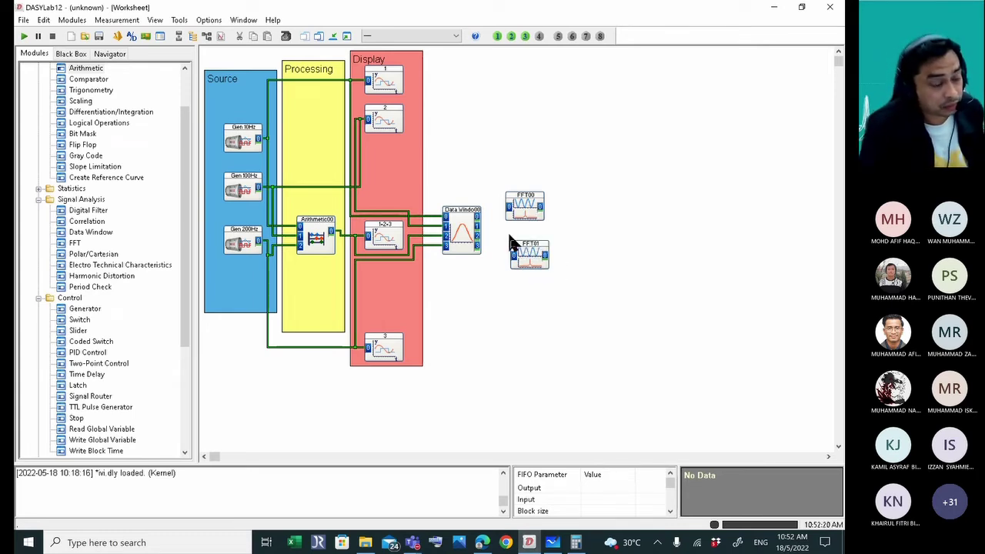
pyautogui.moveTo(502, 232); pyautogui.dragTo(561, 327)
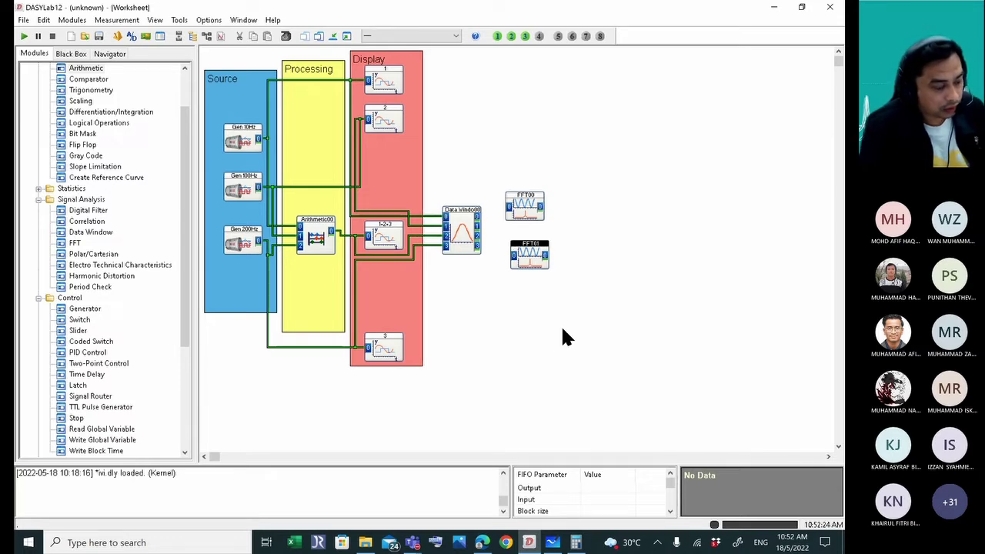
pyautogui.press('Delete')
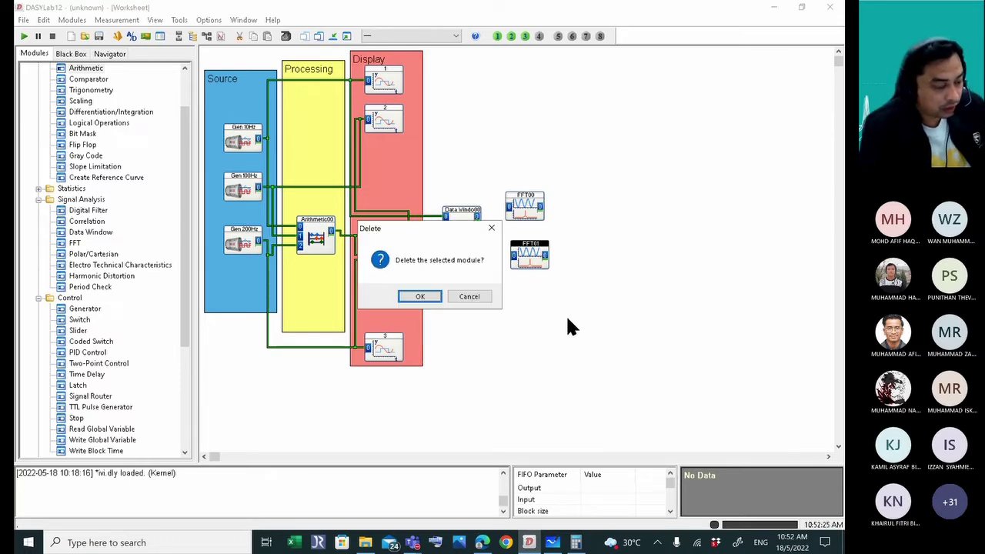
pyautogui.click(419, 297)
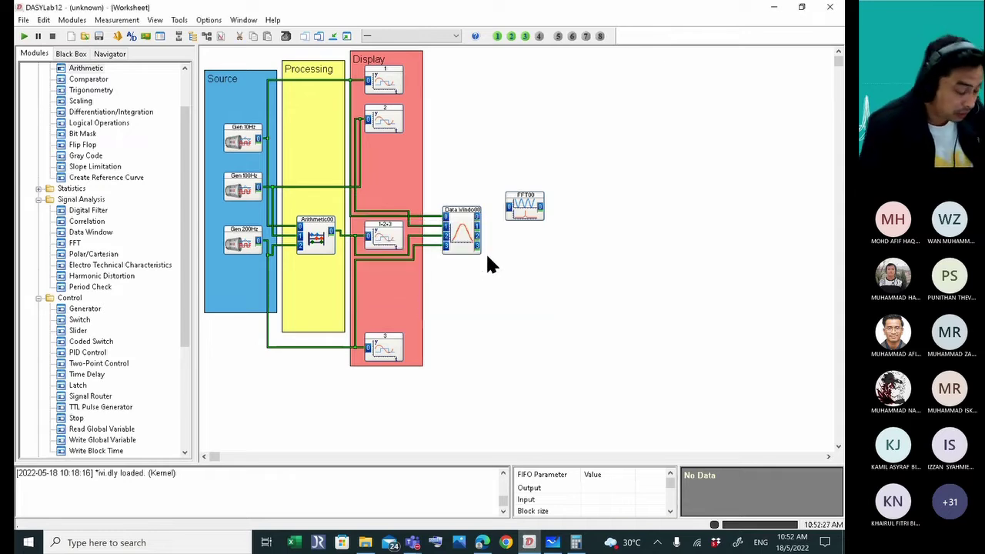
# Reopen the Data Window module's settings and set channel 1's output block size to 2048.
pyautogui.doubleClick(464, 225)
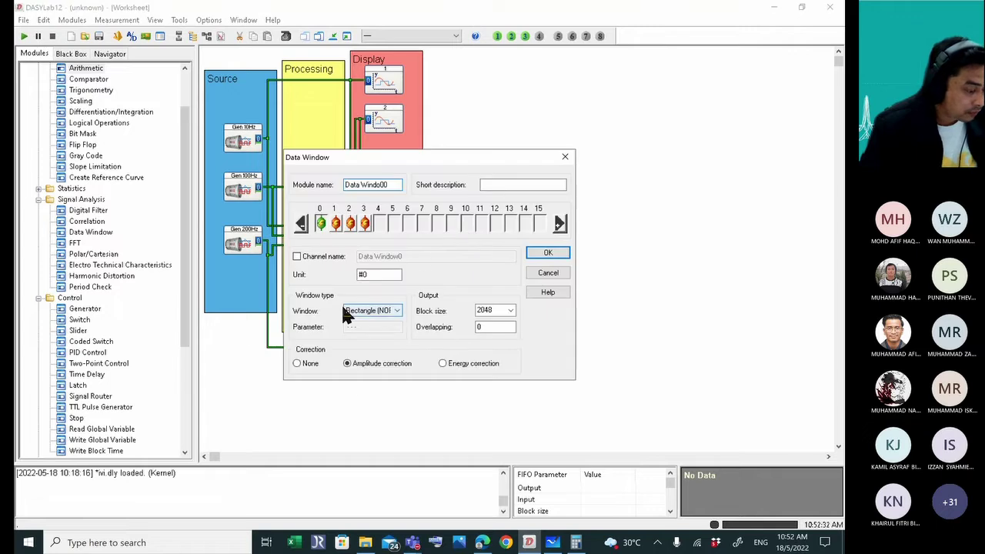
pyautogui.click(334, 223)
pyautogui.click(349, 223)
pyautogui.click(335, 223)
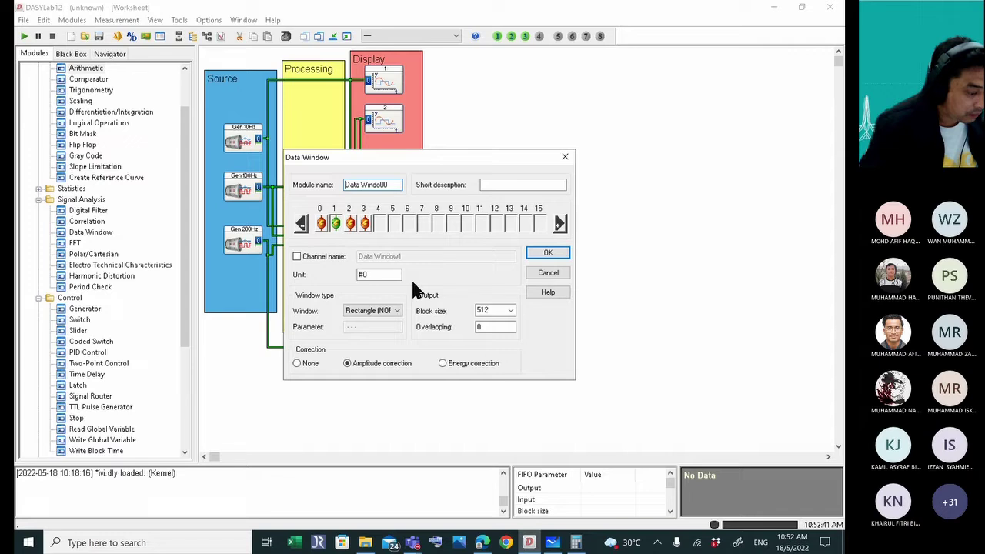
pyautogui.click(510, 310)
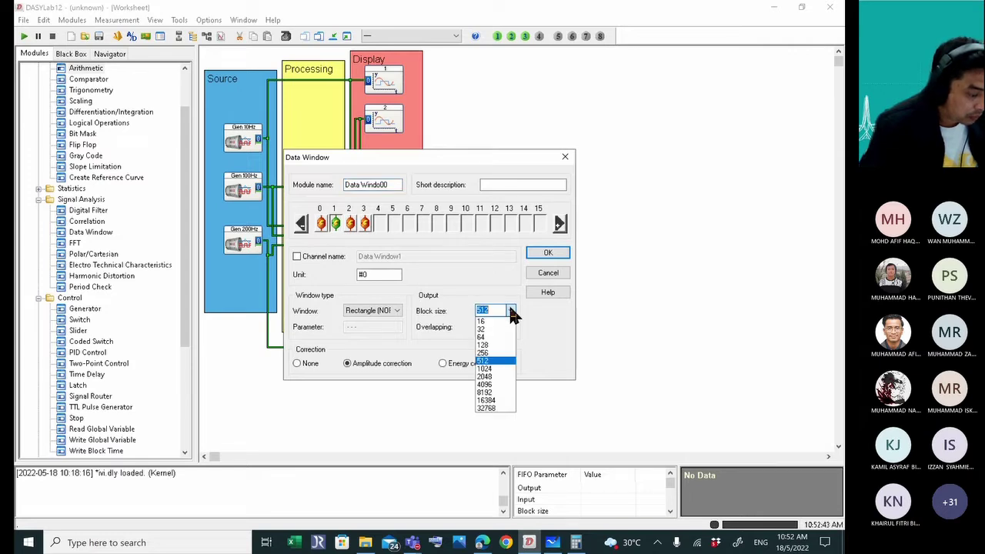
pyautogui.click(496, 376)
# Set the output block size of Data Window channels 2 and 3 to 2048, check the other channels and accept the settings.
pyautogui.click(348, 223)
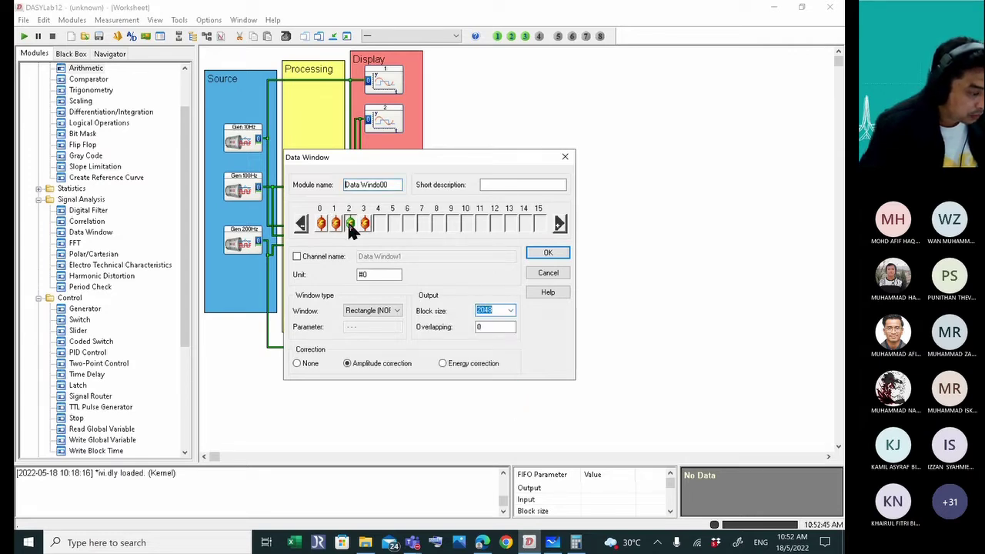
pyautogui.click(510, 309)
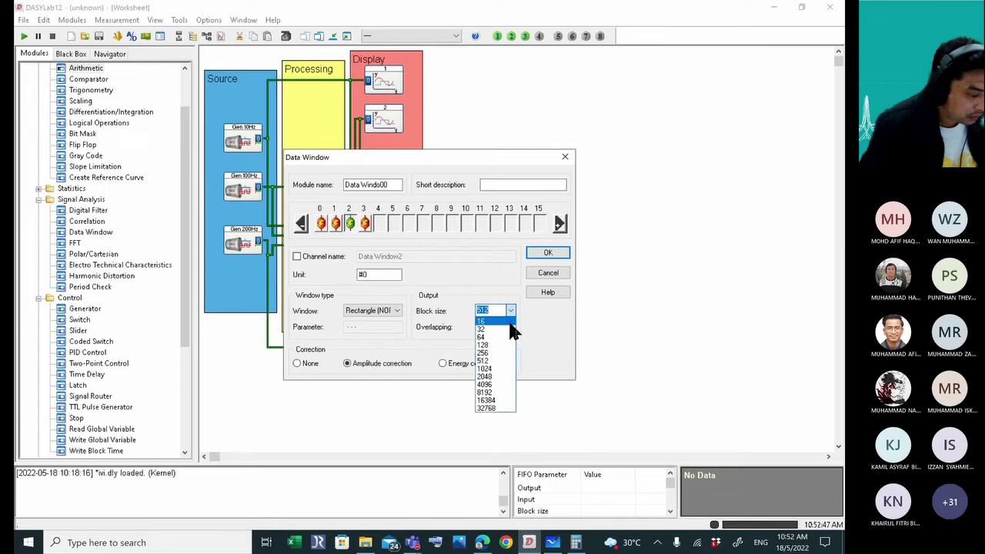
pyautogui.click(498, 363)
pyautogui.click(365, 223)
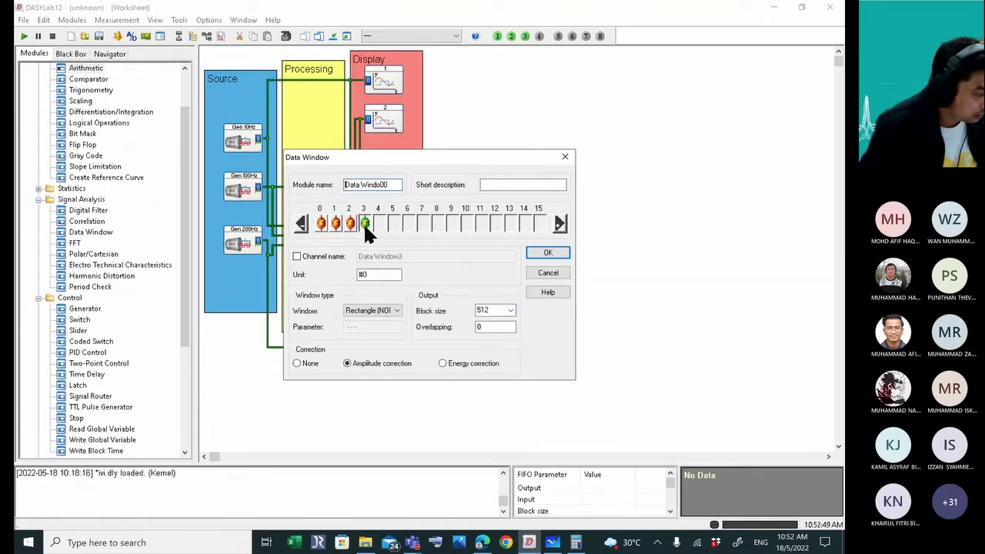
pyautogui.click(505, 308)
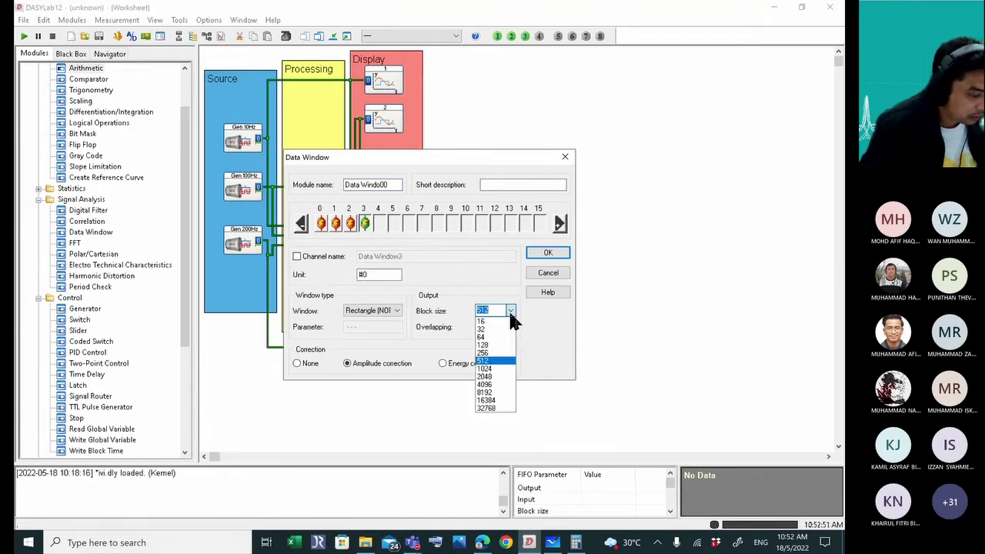
pyautogui.click(497, 382)
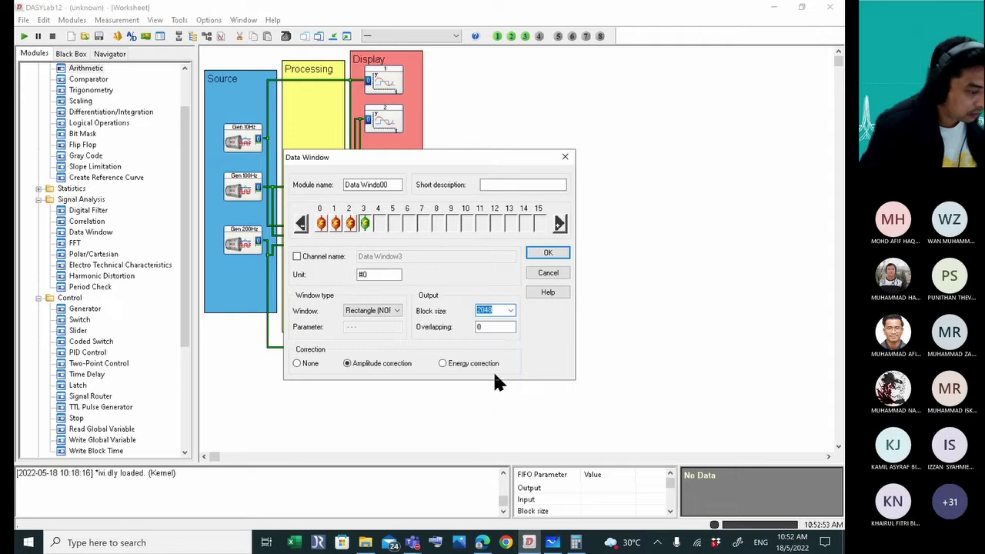
pyautogui.click(350, 223)
pyautogui.click(336, 224)
pyautogui.click(317, 223)
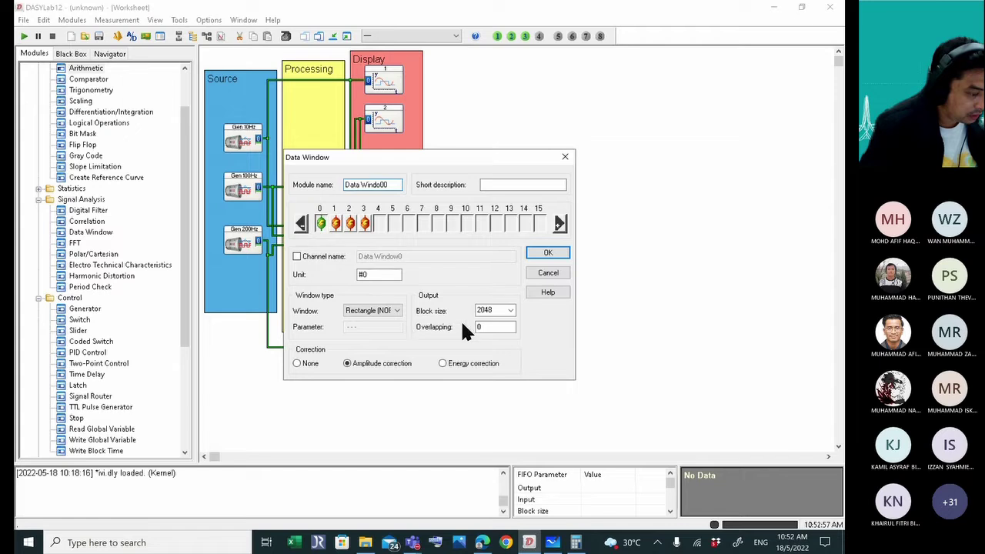
pyautogui.click(547, 254)
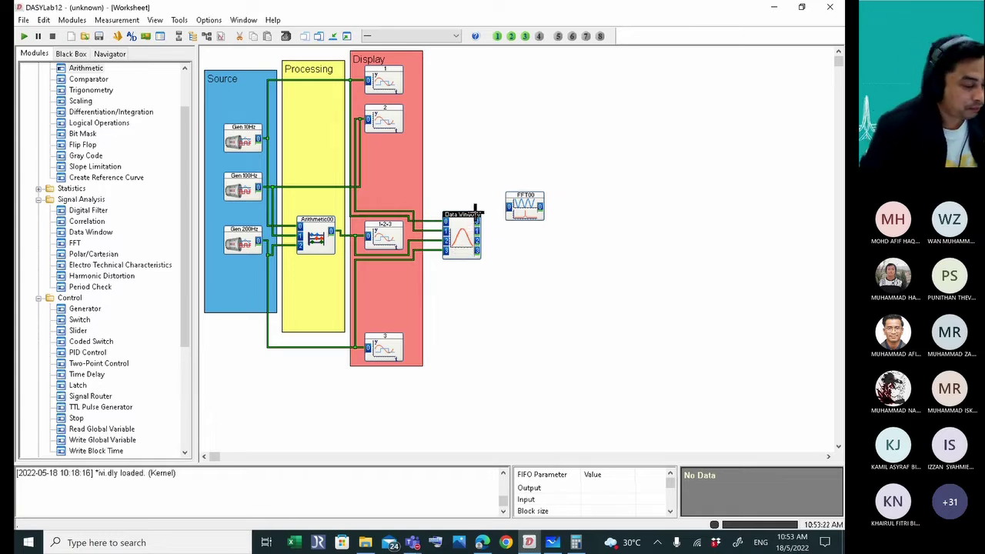
# Bring up the chart windows to view the waveforms and return to the worksheet.
pyautogui.click(347, 36)
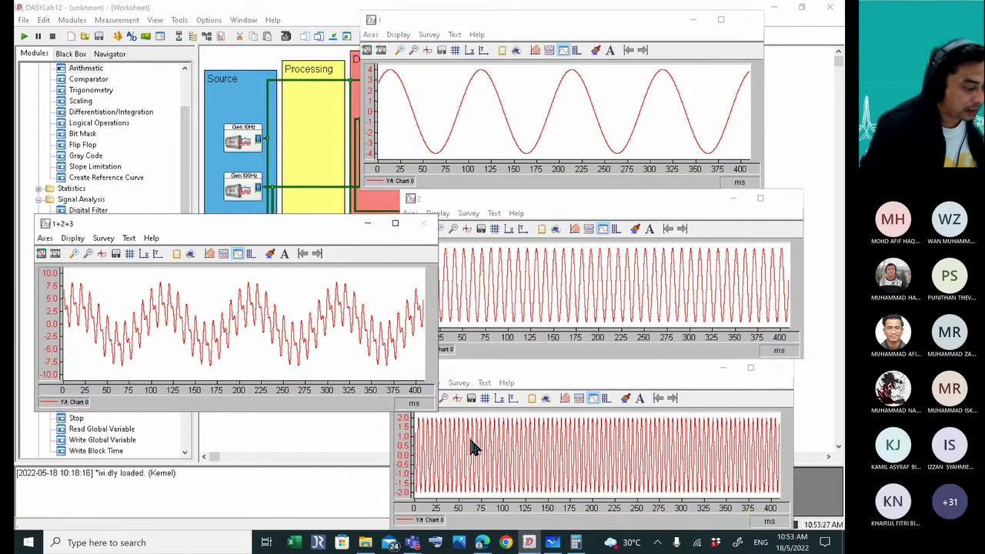
pyautogui.click(334, 38)
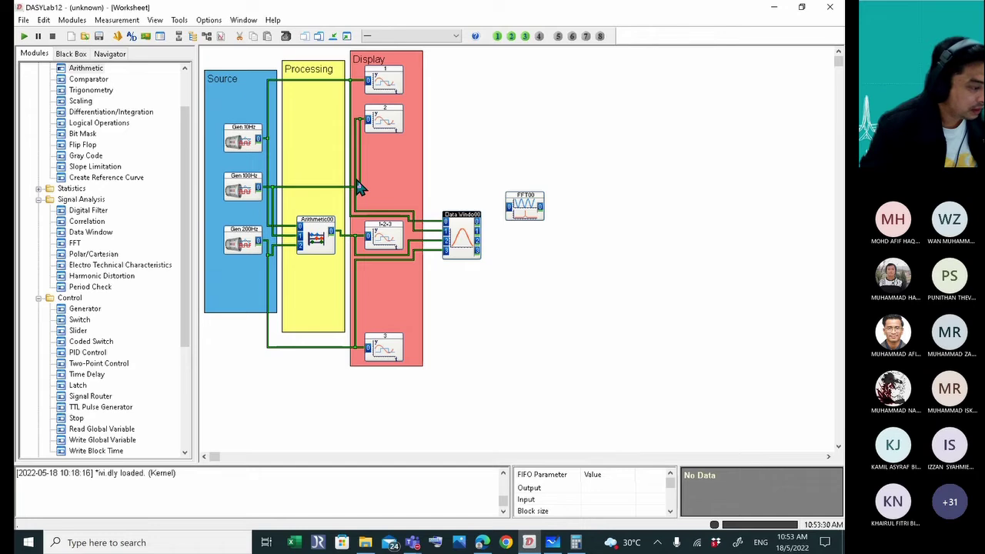
# Add a Y/t Chart module to the empty worksheet area beside the Display frame.
pyautogui.moveTo(187, 313); pyautogui.dragTo(187, 427)
pyautogui.click(83, 309)
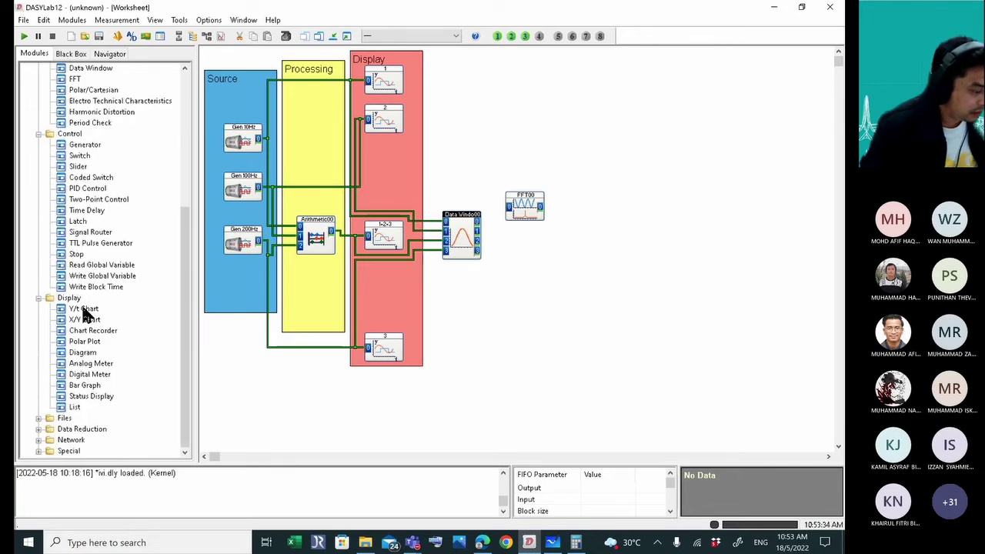
pyautogui.moveTo(82, 317); pyautogui.dragTo(450, 126)
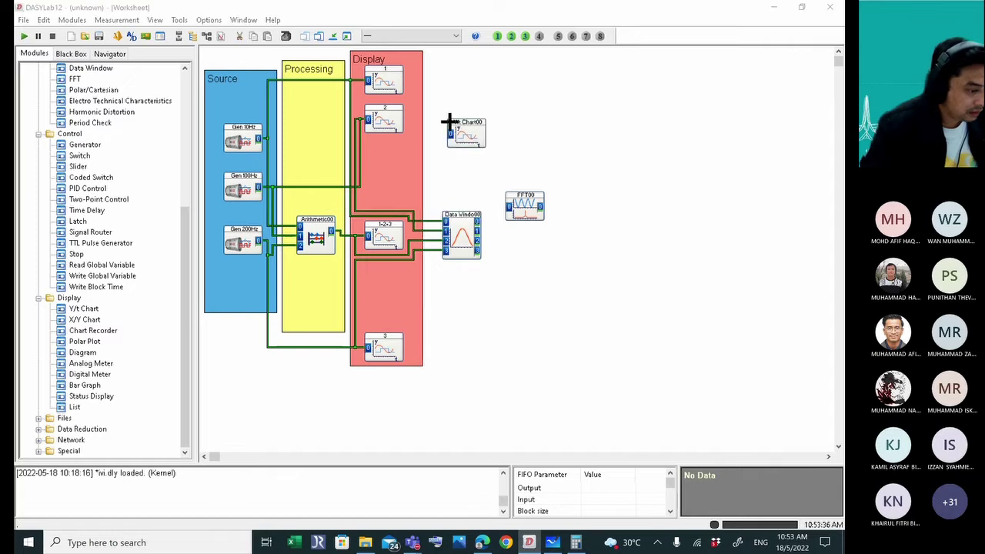
# Open the new Y/t Chart module's settings and add channels 1, 2 and 3.
pyautogui.doubleClick(465, 133)
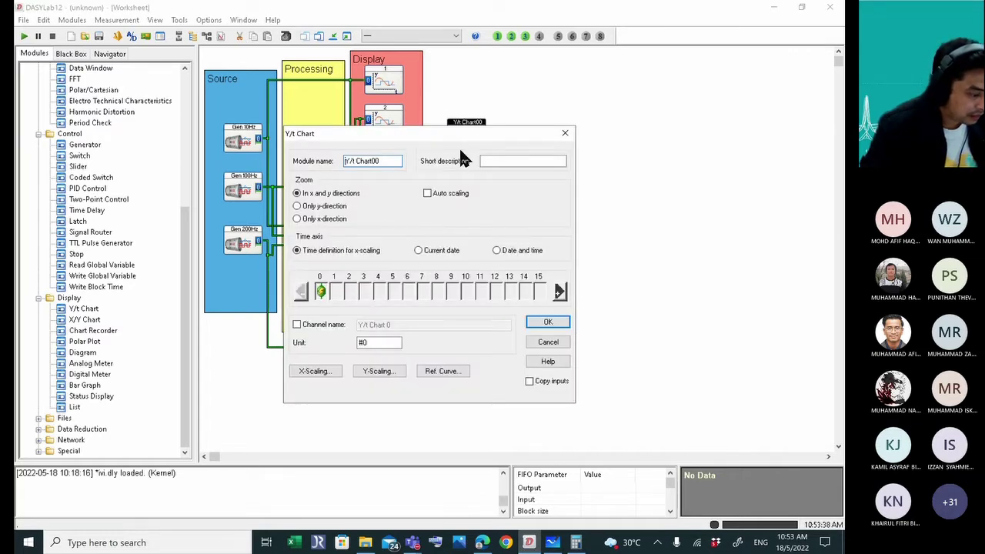
pyautogui.click(559, 292)
pyautogui.click(559, 292)
pyautogui.click(559, 292)
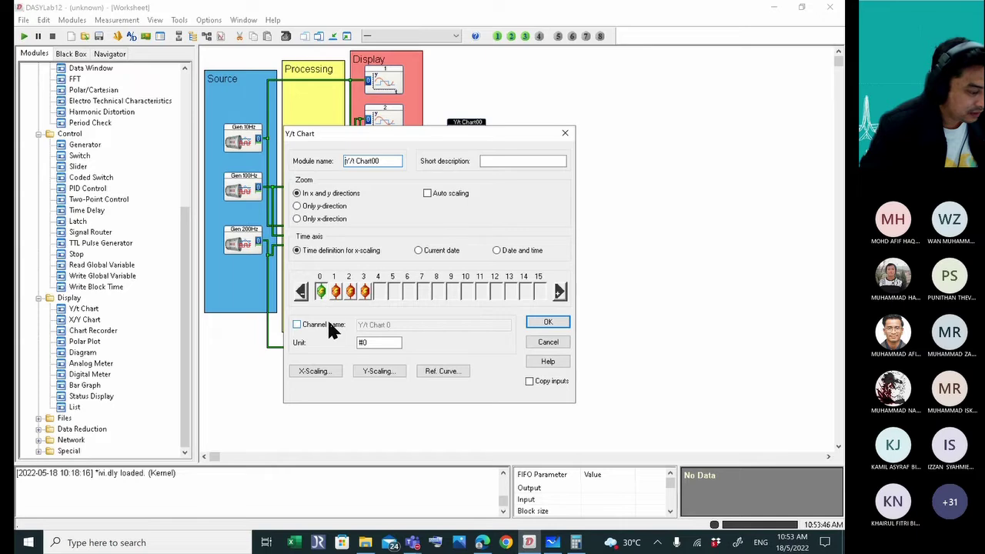
pyautogui.click(349, 292)
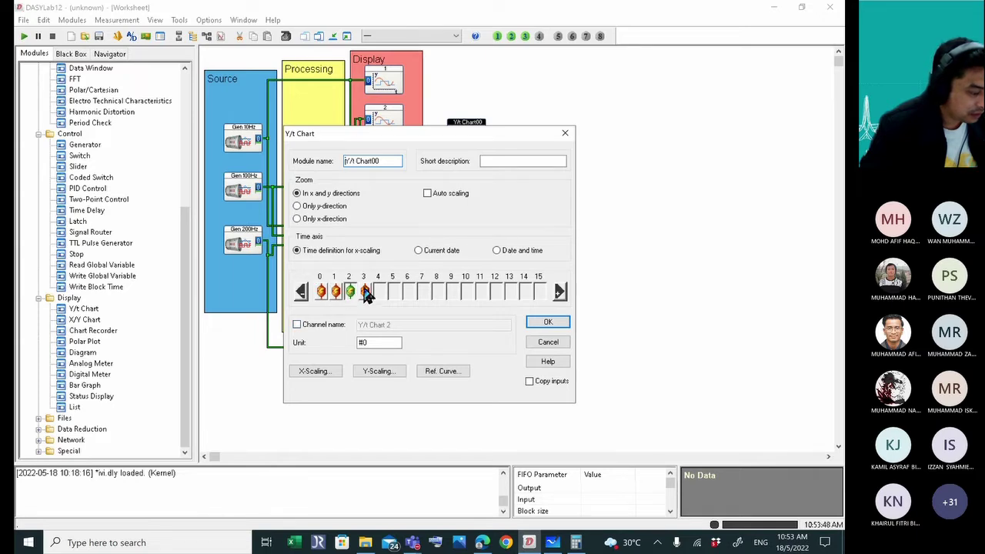
# Enable custom names for the Y/t Chart's channels 0 and 1 and name them 1 and 2.
pyautogui.click(322, 291)
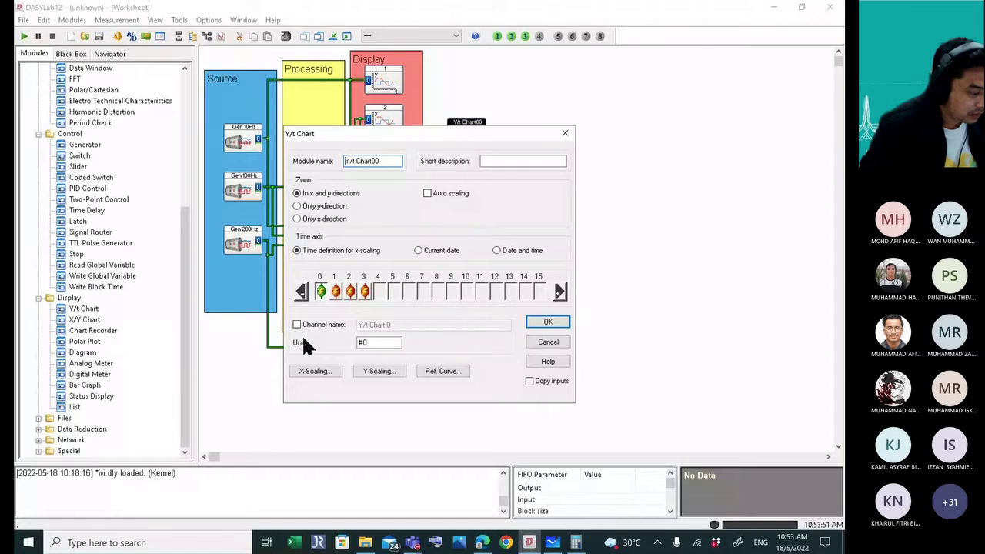
pyautogui.click(297, 325)
pyautogui.moveTo(395, 323); pyautogui.dragTo(351, 329)
pyautogui.click(336, 290)
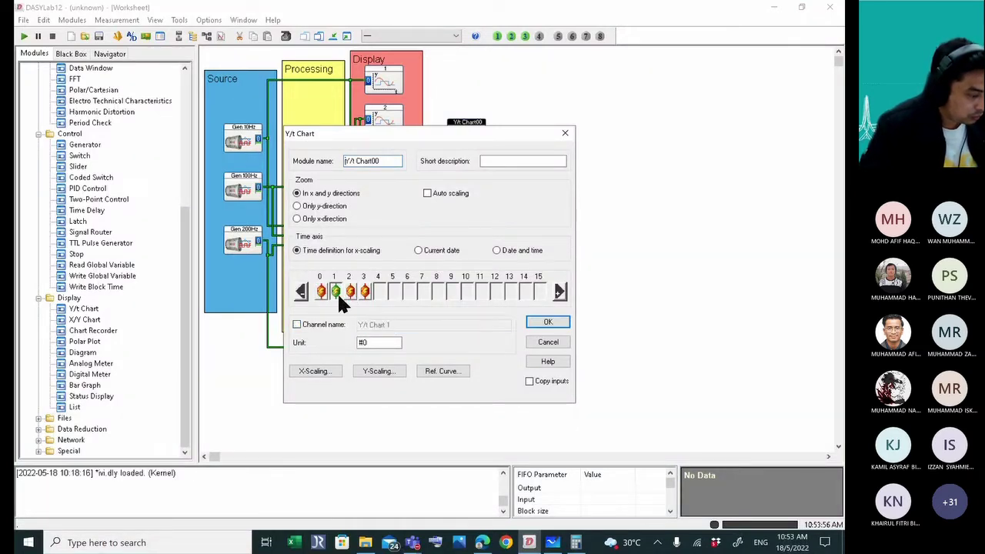
pyautogui.click(377, 324)
pyautogui.moveTo(396, 325); pyautogui.dragTo(347, 336)
pyautogui.write('2')
pyautogui.click(348, 291)
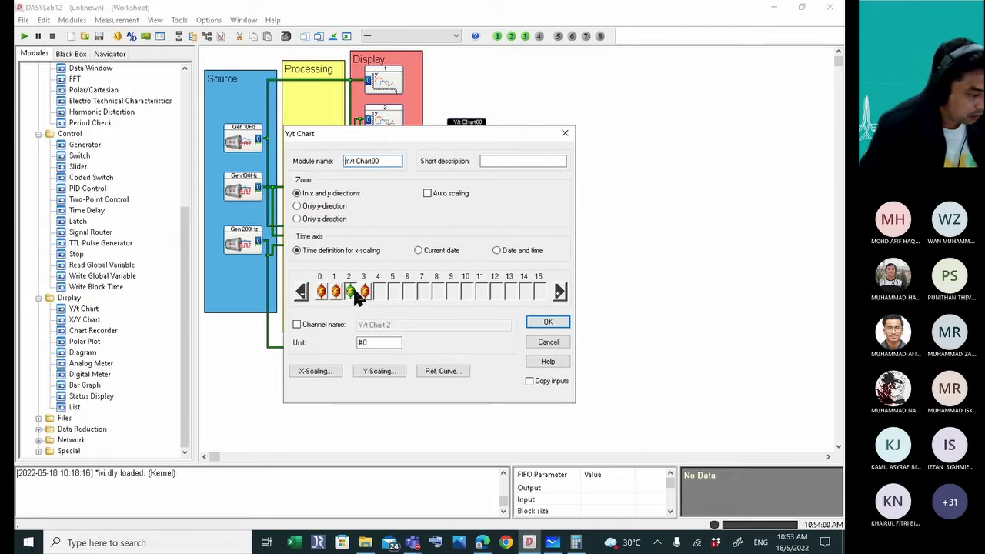
pyautogui.click(320, 323)
pyautogui.moveTo(400, 323); pyautogui.dragTo(358, 334)
pyautogui.write('3')
pyautogui.click(365, 292)
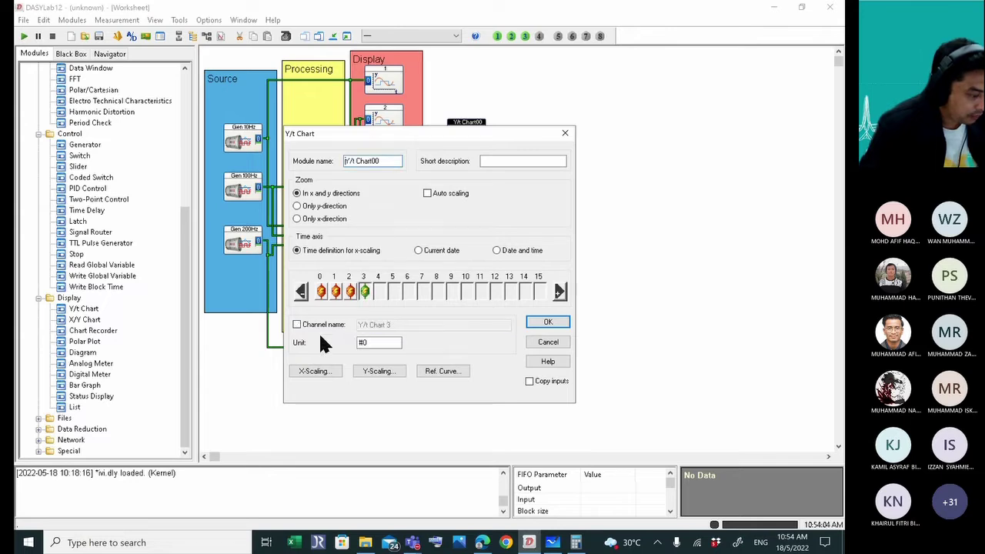
pyautogui.click(299, 324)
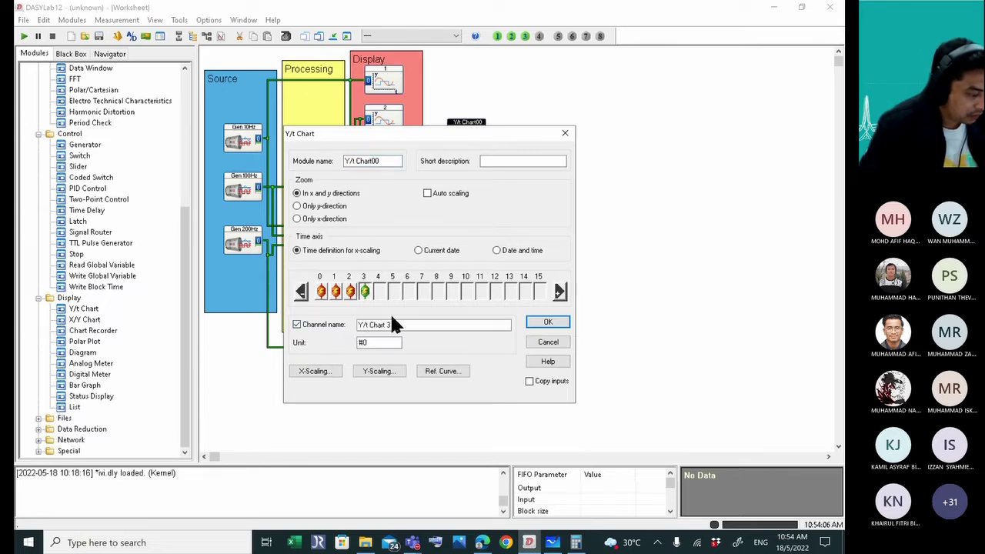
pyautogui.moveTo(400, 323); pyautogui.dragTo(346, 337)
pyautogui.write('1')
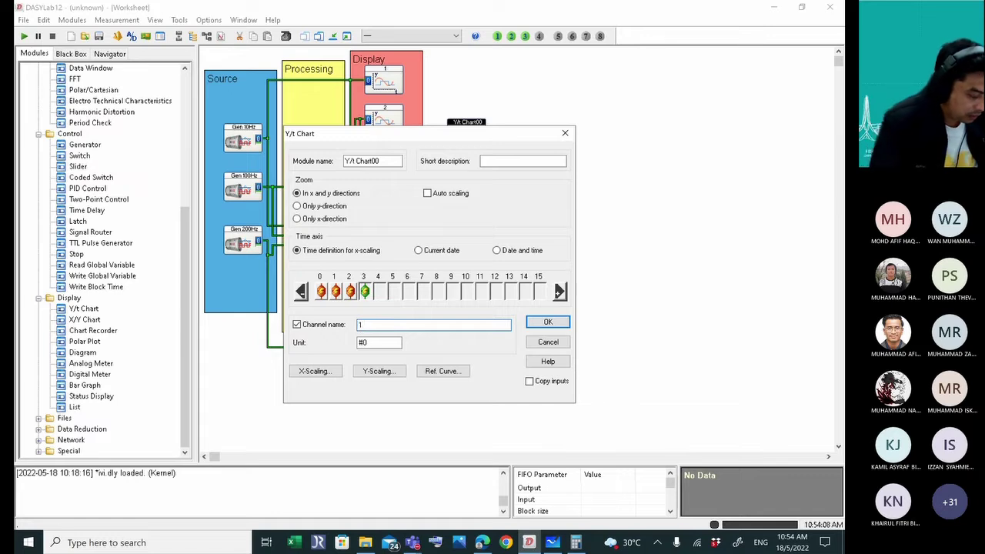
pyautogui.write('42')
pyautogui.write('+3')
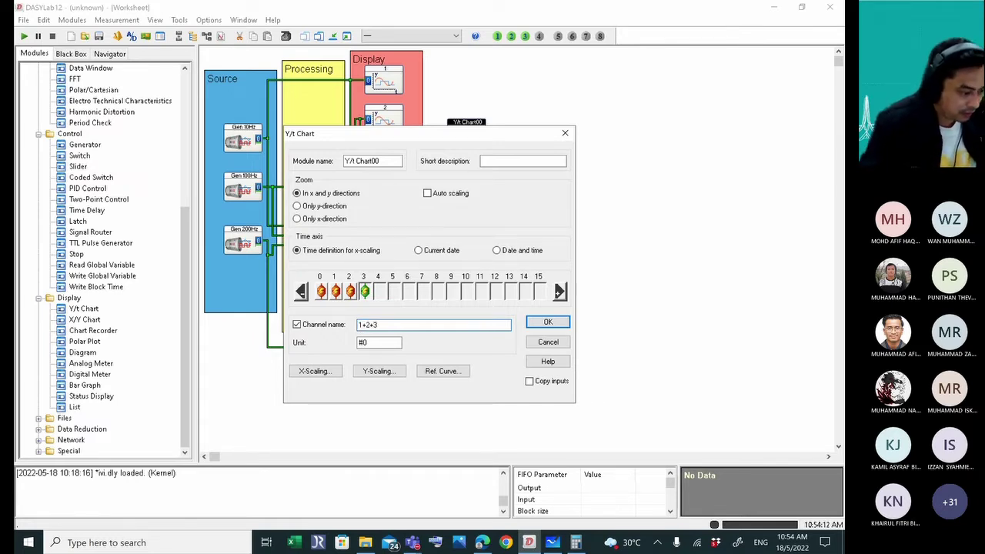
pyautogui.click(555, 318)
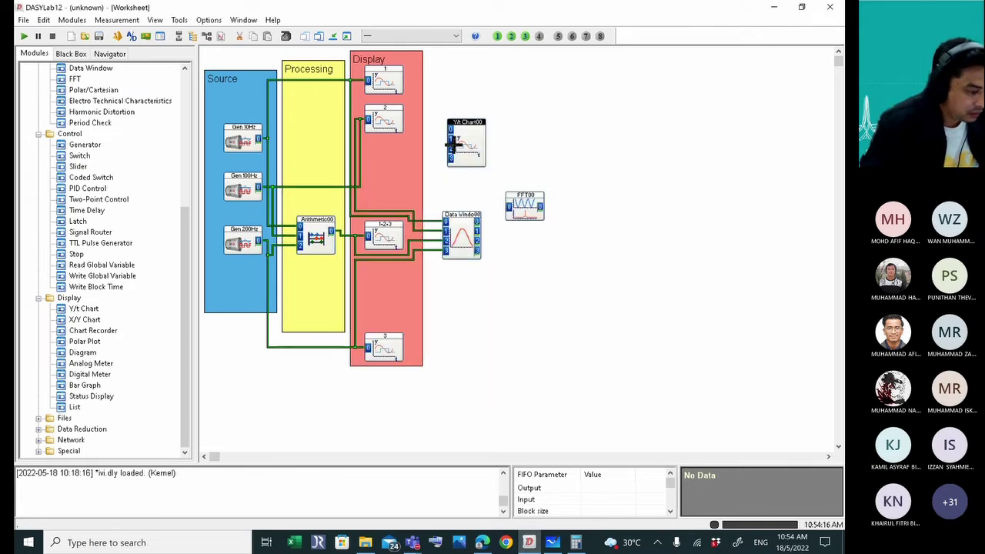
# Move the four-channel Y/t Chart module into the Display frame below chart 2.
pyautogui.moveTo(454, 145); pyautogui.dragTo(397, 166)
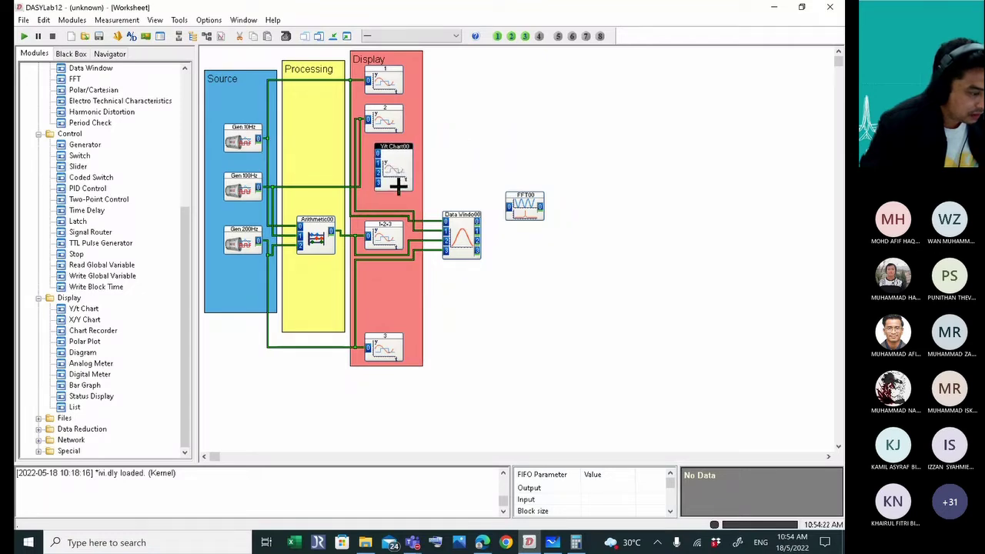
pyautogui.doubleClick(398, 172)
pyautogui.click(564, 134)
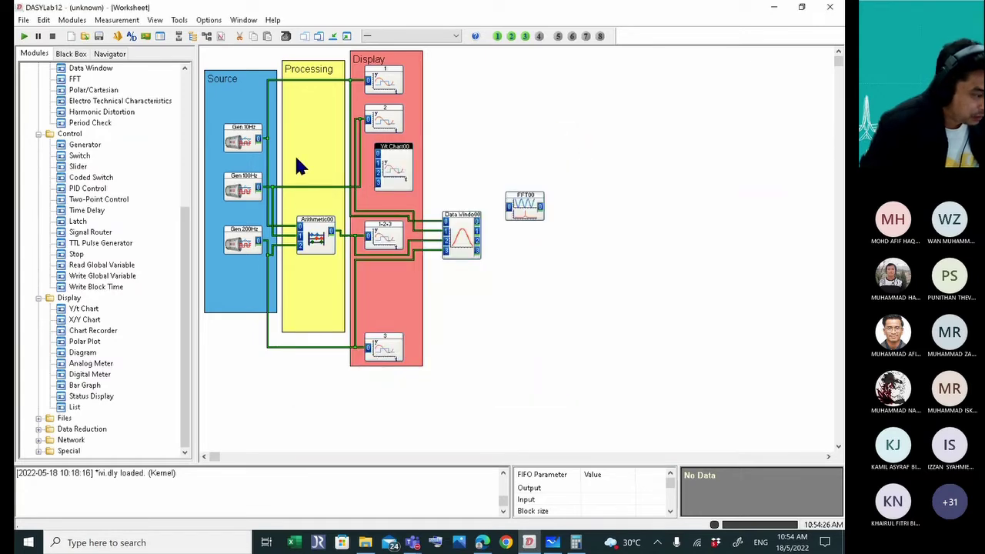
# Wire the 10, 100 and 200 Hz generators and the arithmetic sum to inputs 0 to 3 of the four-channel chart, and nudge the chart down.
pyautogui.click(266, 138)
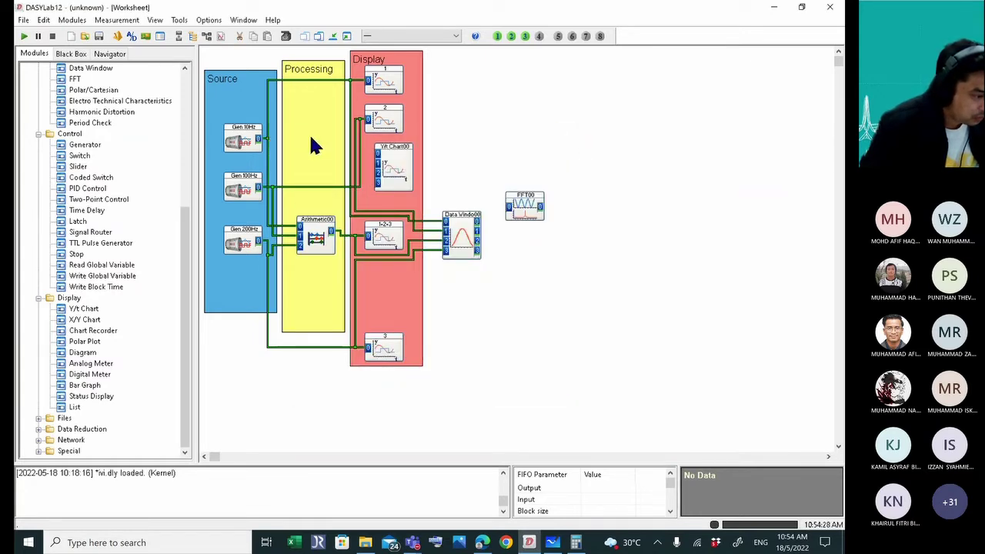
pyautogui.click(377, 153)
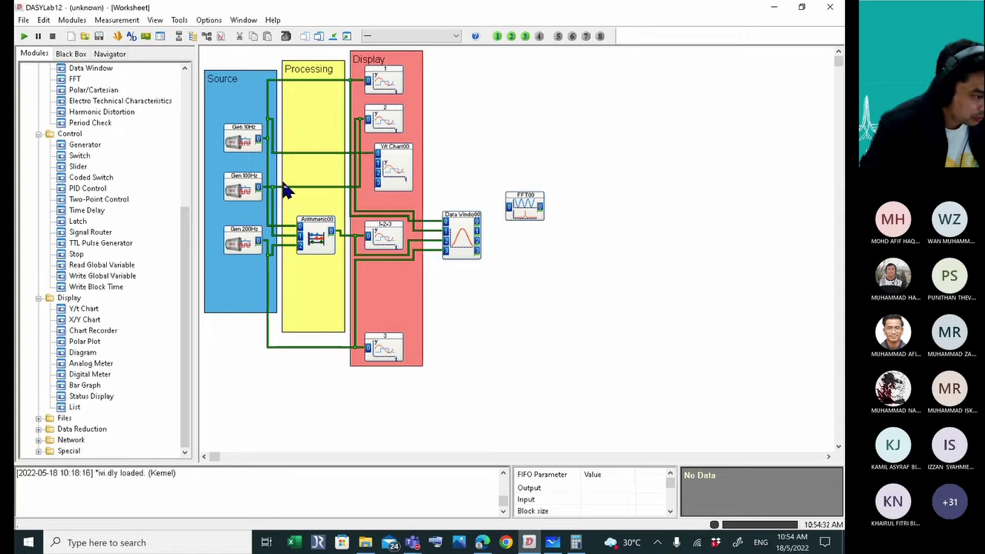
pyautogui.click(282, 187)
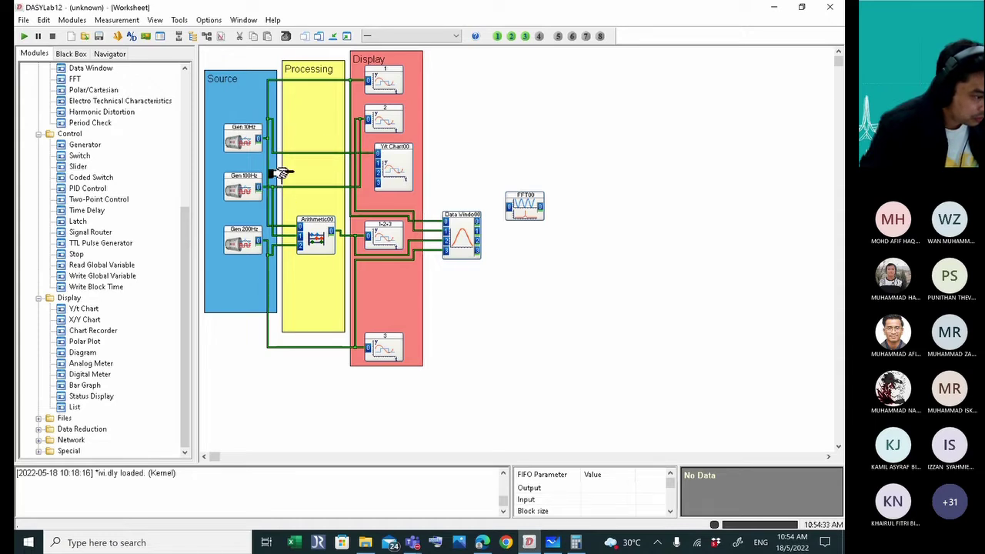
pyautogui.click(365, 164)
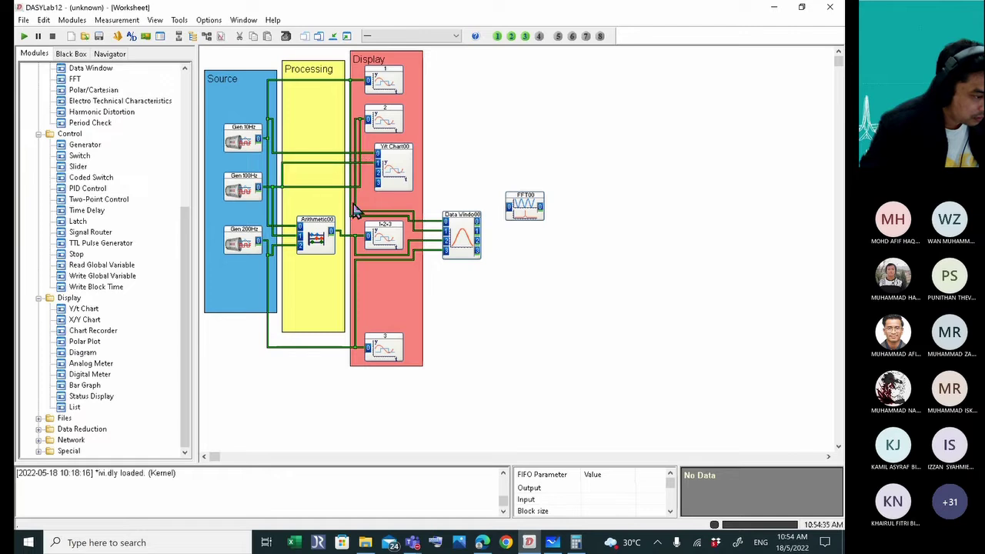
pyautogui.click(269, 244)
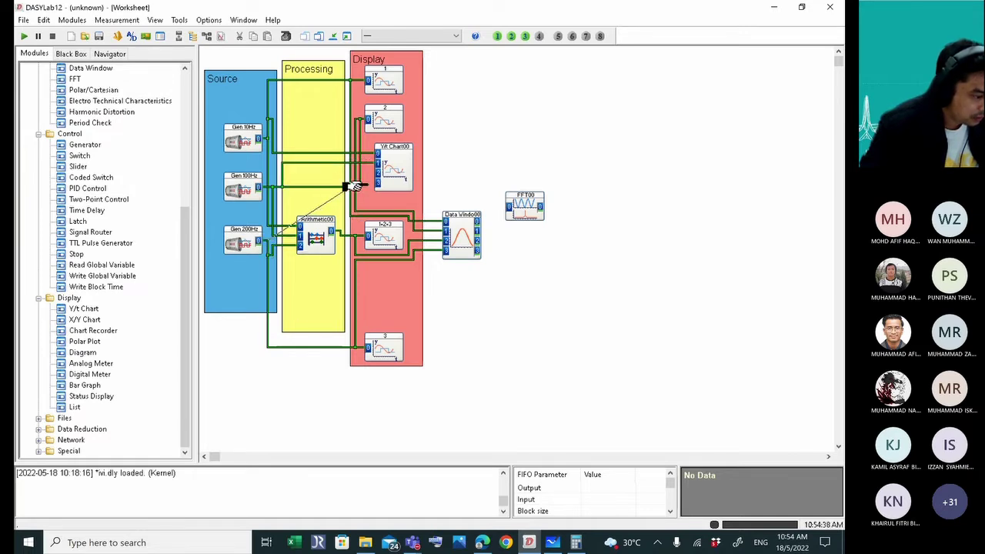
pyautogui.click(376, 174)
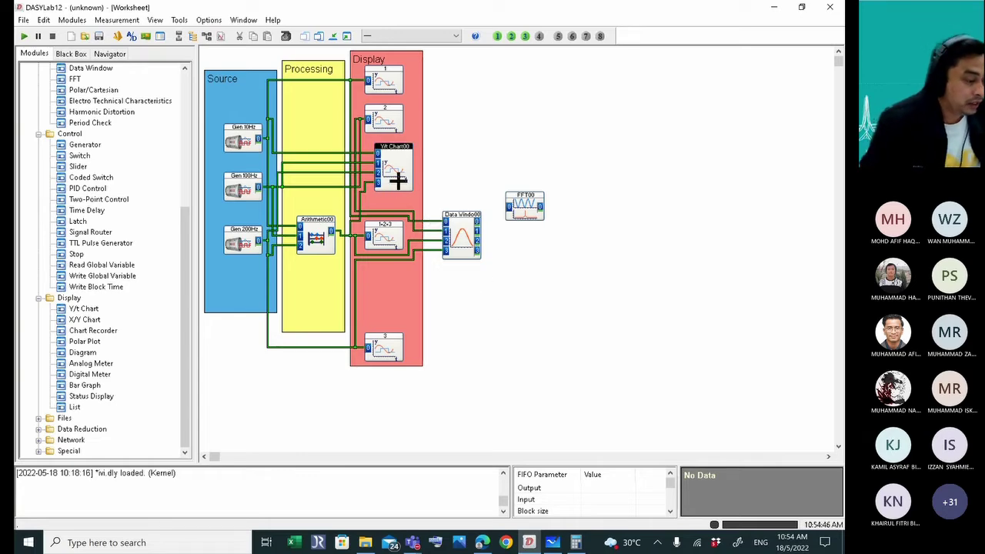
pyautogui.moveTo(408, 171); pyautogui.dragTo(410, 176)
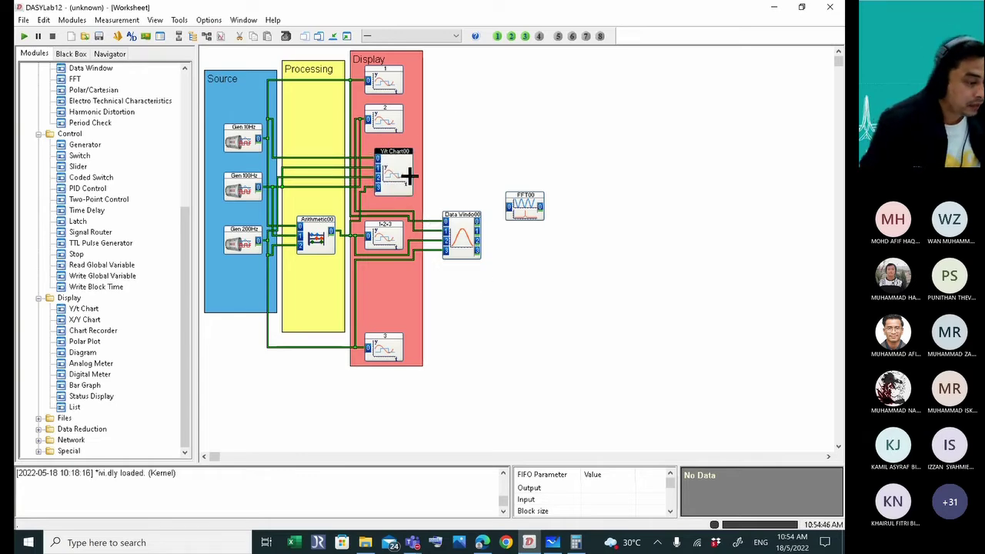
# Bring up the chart windows and split the four-channel Y/t chart into a separate diagram for each channel.
pyautogui.click(347, 36)
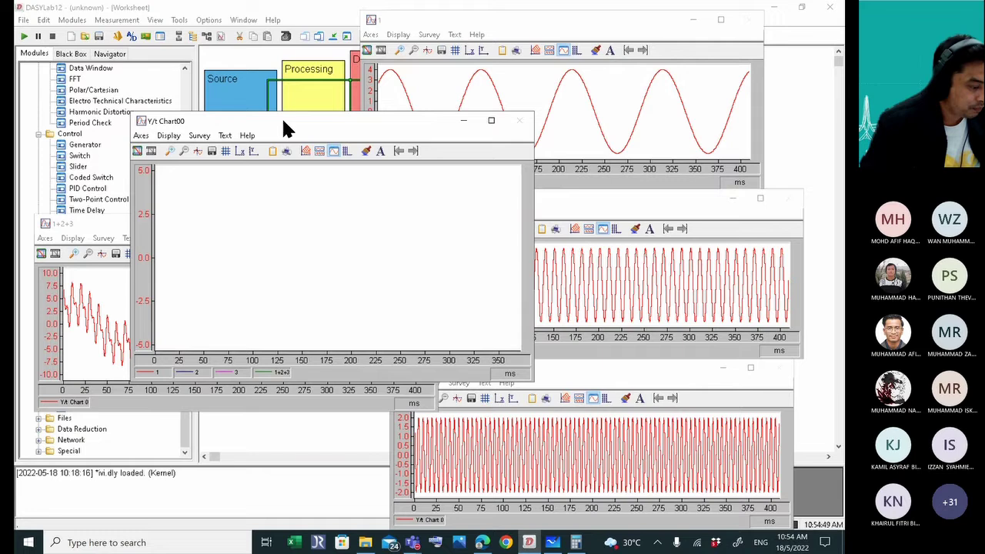
pyautogui.click(320, 151)
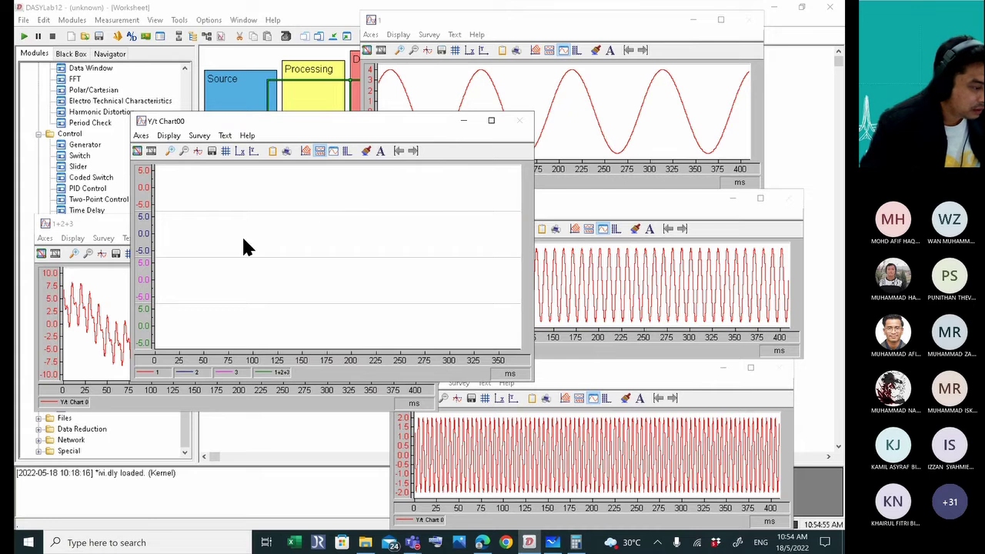
pyautogui.click(306, 151)
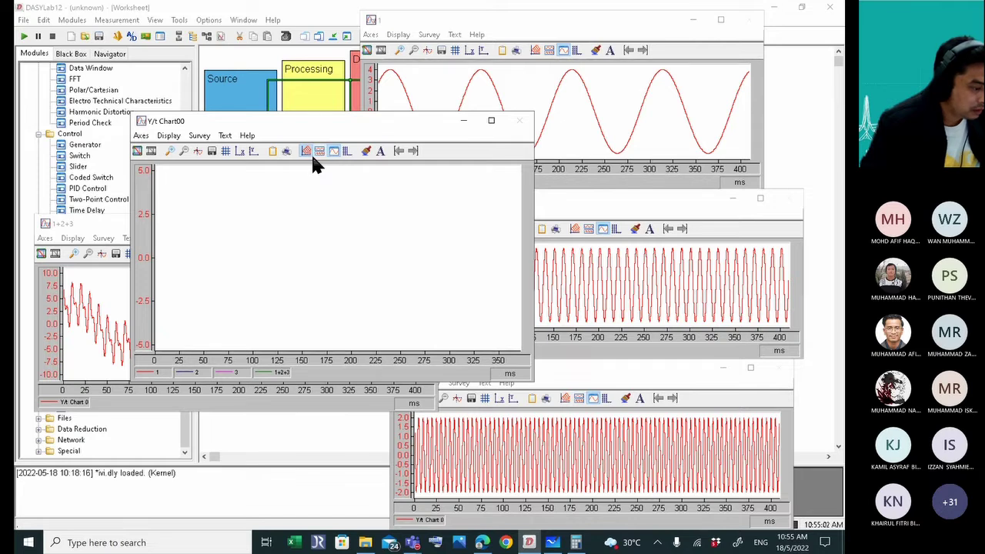
pyautogui.click(318, 151)
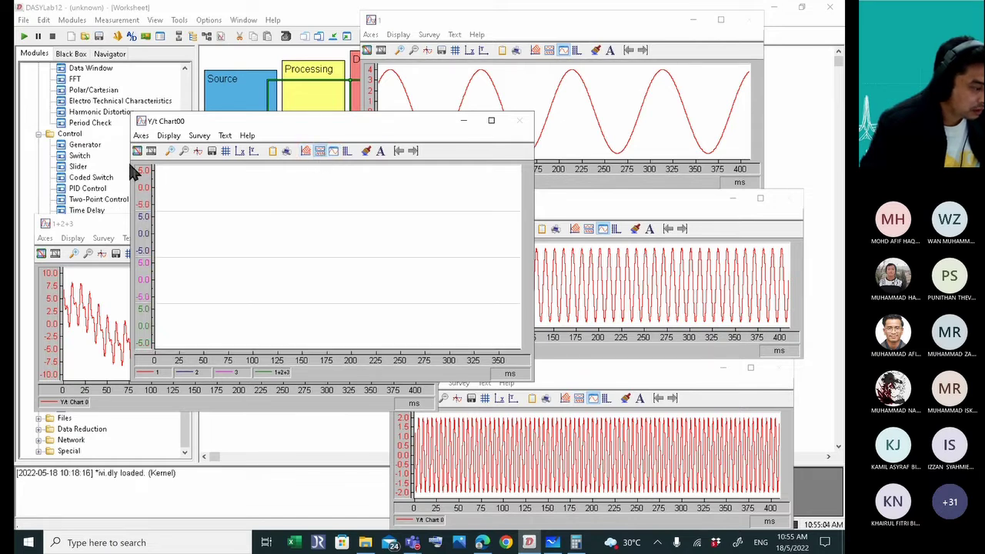
# Try to start the measurement and return to the worksheet.
pyautogui.click(24, 37)
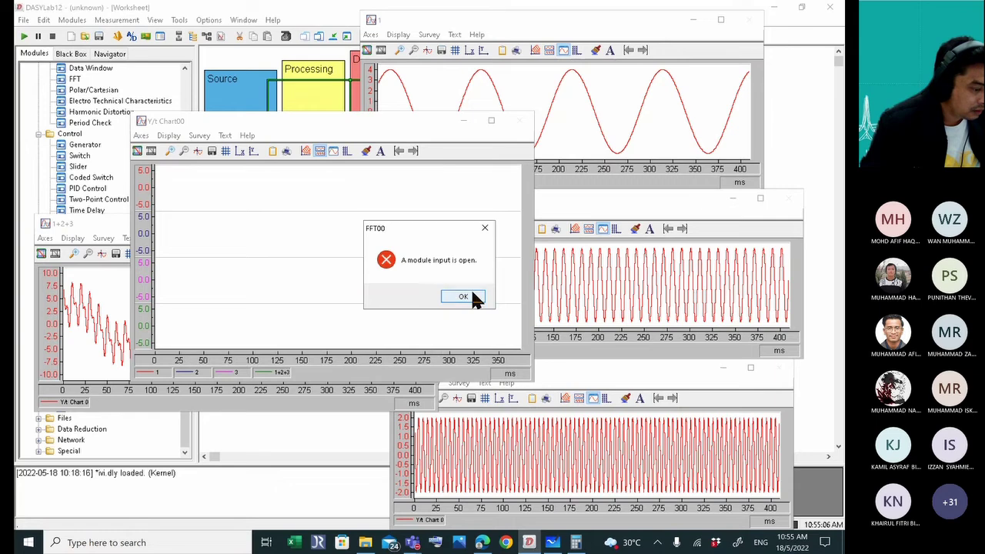
pyautogui.click(466, 297)
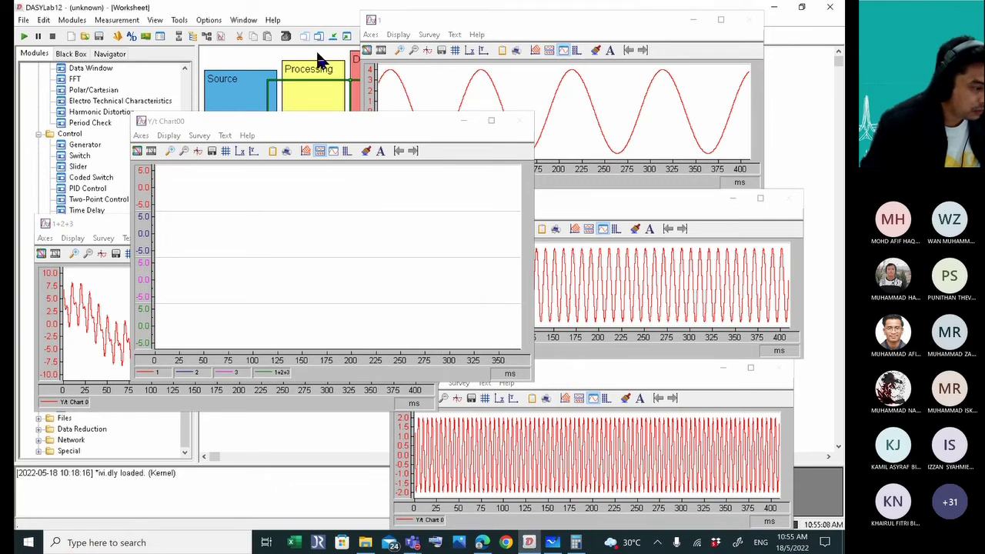
pyautogui.click(333, 36)
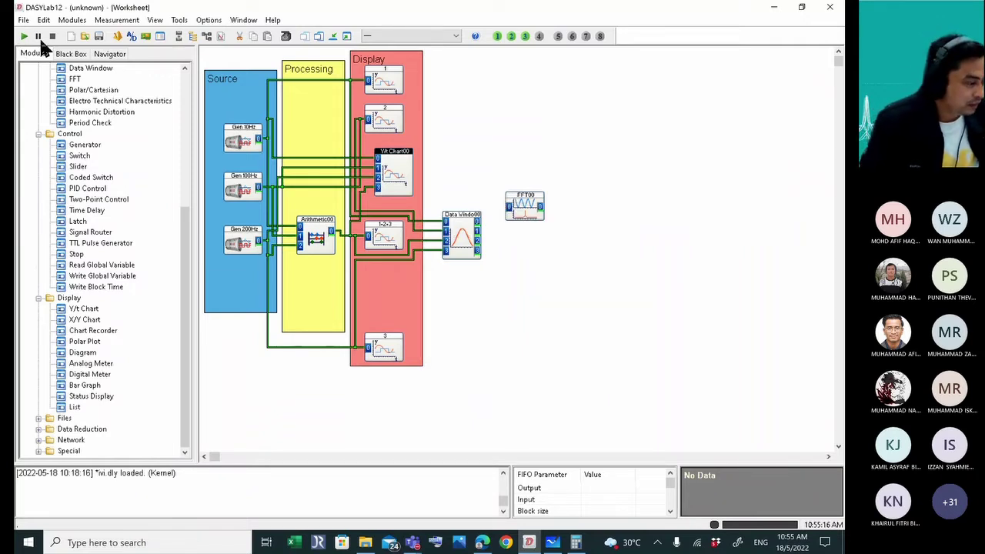
# Align the FFT module beside the Data Window module and expand it to four channels, 0 to 3.
pyautogui.moveTo(528, 203); pyautogui.dragTo(524, 228)
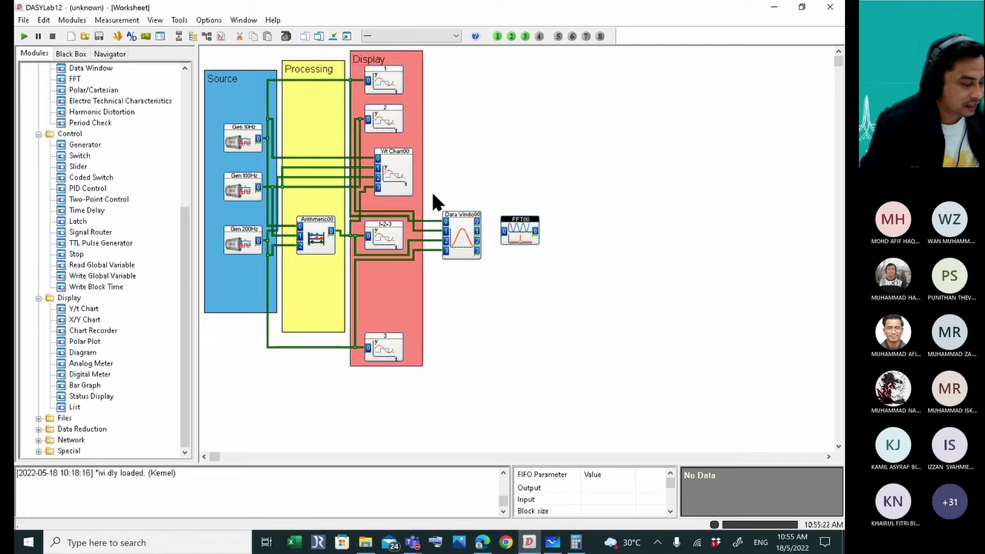
pyautogui.moveTo(526, 234)
pyautogui.mouseDown()
pyautogui.moveTo(528, 223)
pyautogui.moveTo(522, 227)
pyautogui.mouseUp()
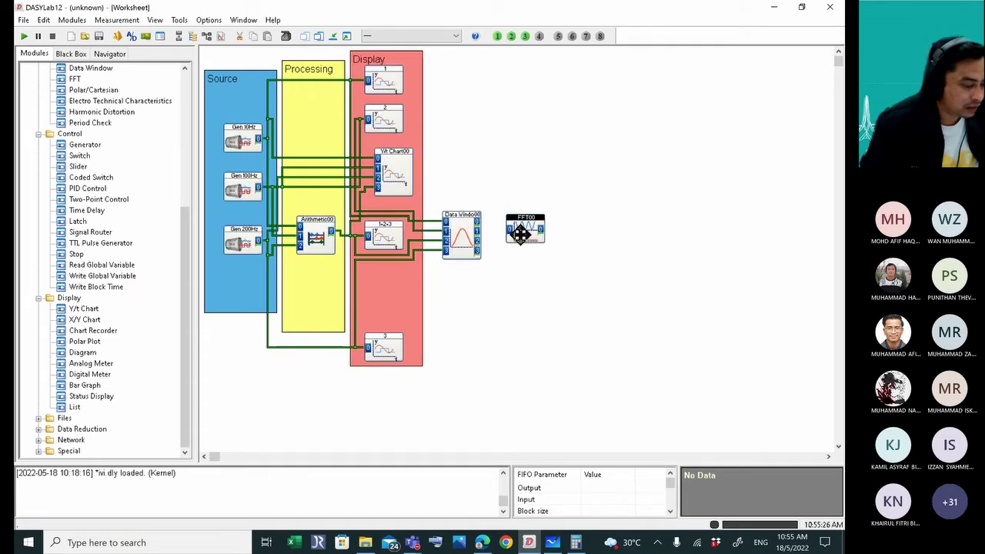
pyautogui.doubleClick(522, 228)
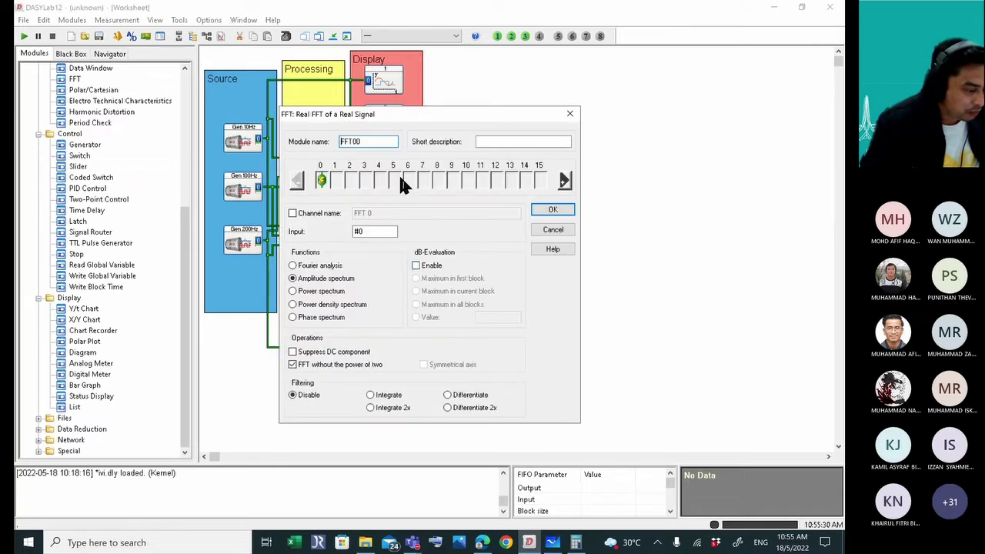
pyautogui.click(564, 182)
pyautogui.click(566, 183)
pyautogui.click(566, 184)
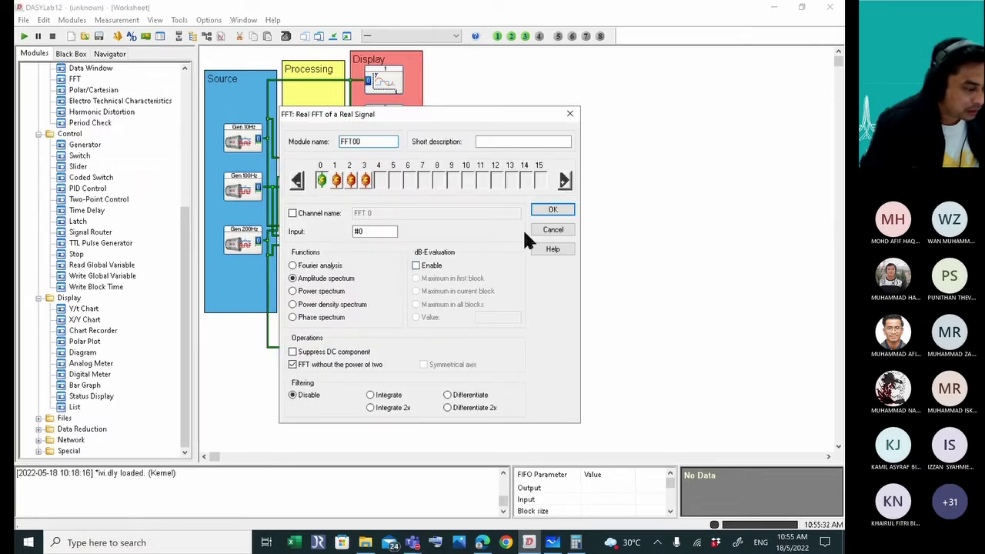
# Enable custom channel names for FFT channels 0, 1 and 2, naming channel 1 "2".
pyautogui.click(366, 181)
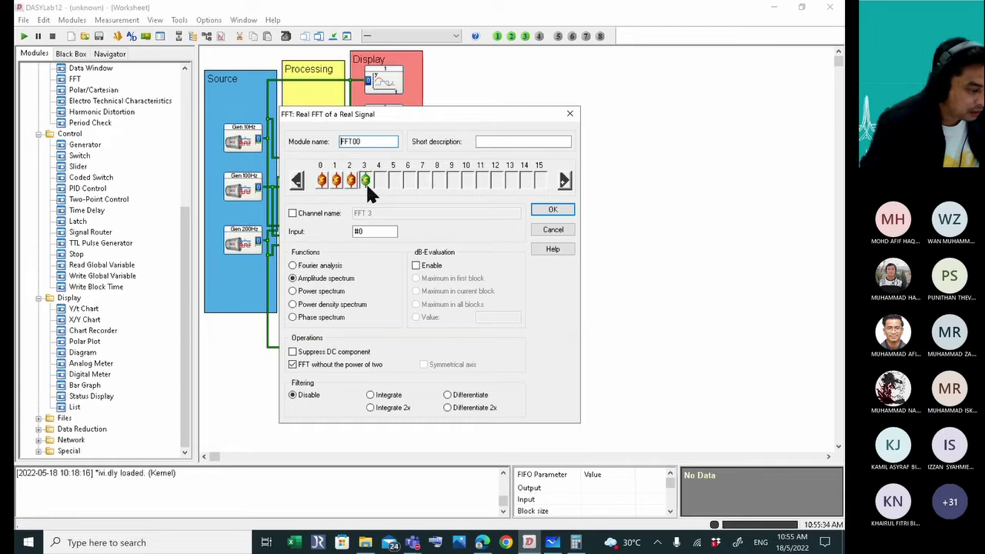
pyautogui.click(321, 181)
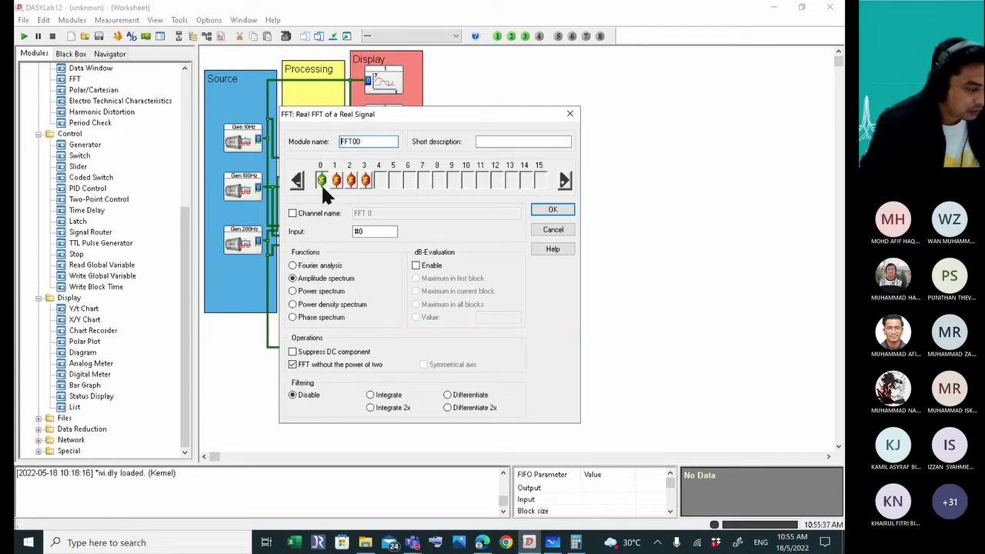
pyautogui.click(293, 215)
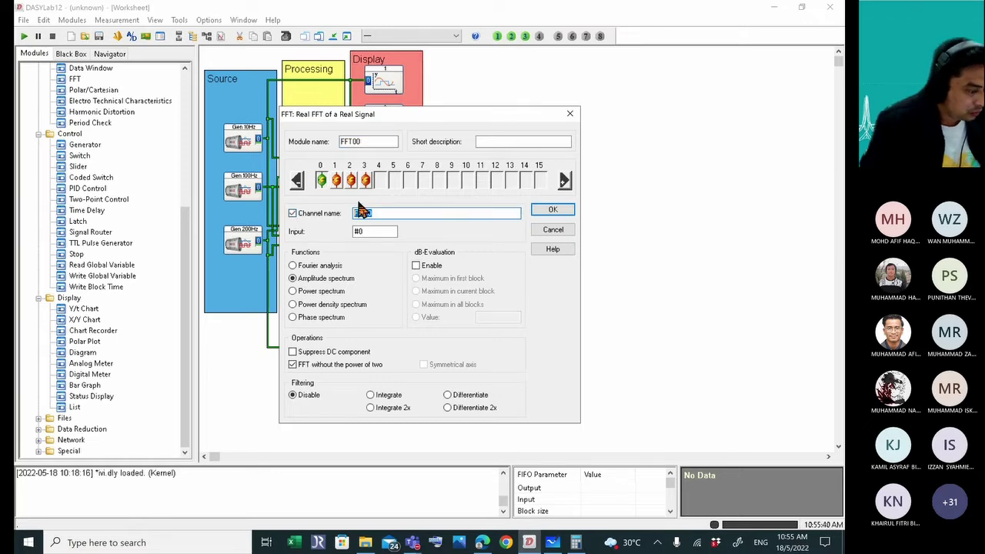
pyautogui.click(335, 181)
pyautogui.moveTo(354, 213); pyautogui.dragTo(378, 213)
pyautogui.write('2')
pyautogui.click(351, 182)
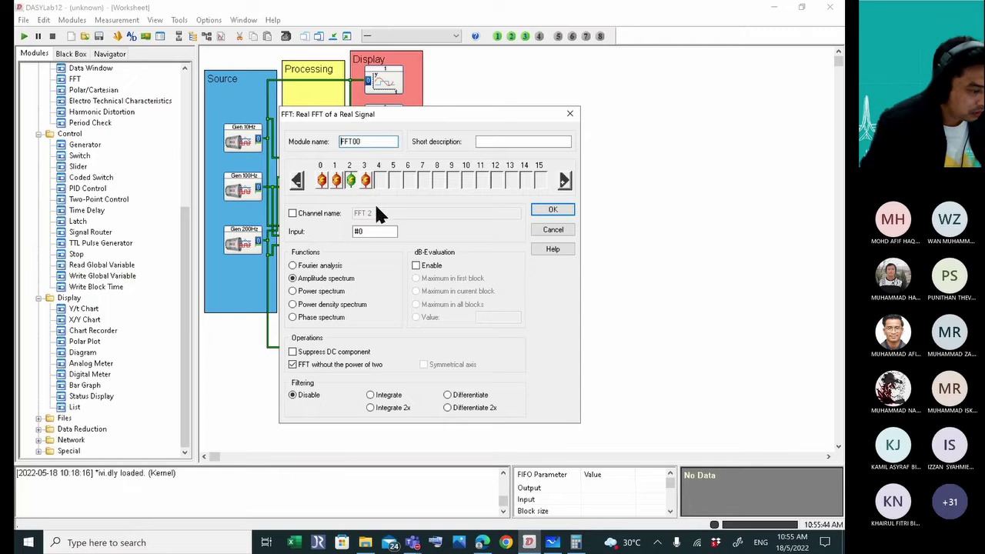
pyautogui.click(312, 212)
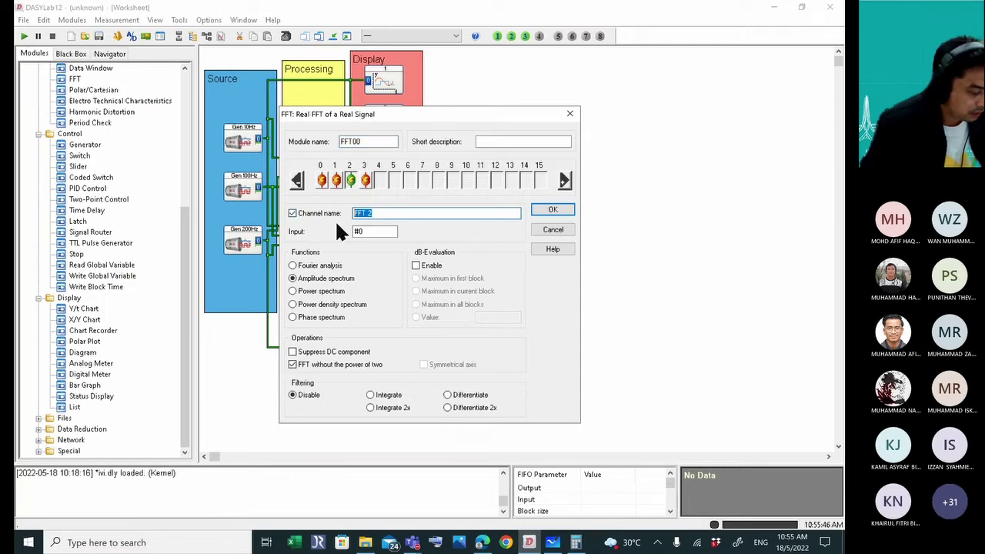
# Name FFT channel 3 "1+2+3" and accept the module settings.
pyautogui.click(365, 182)
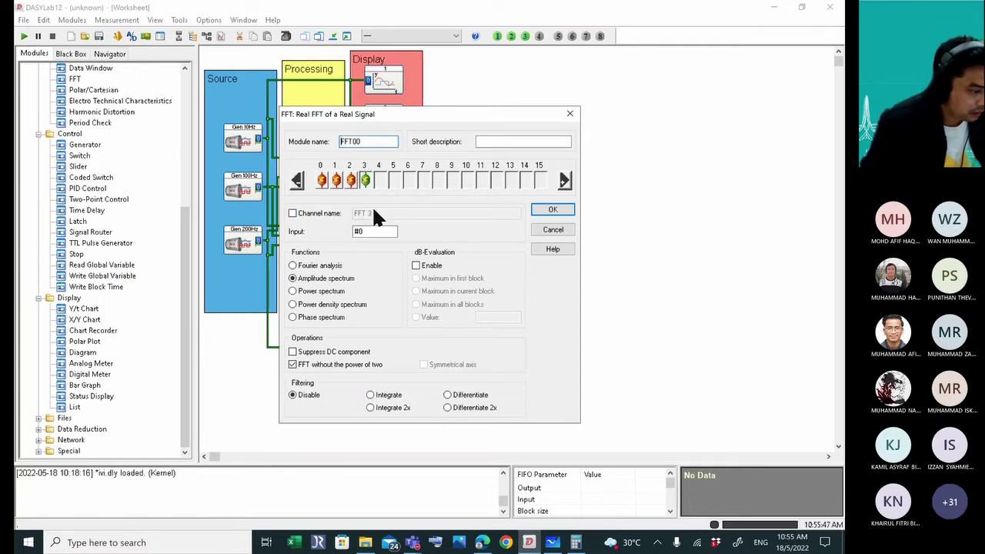
pyautogui.click(327, 214)
pyautogui.moveTo(375, 212); pyautogui.dragTo(311, 219)
pyautogui.write('1+')
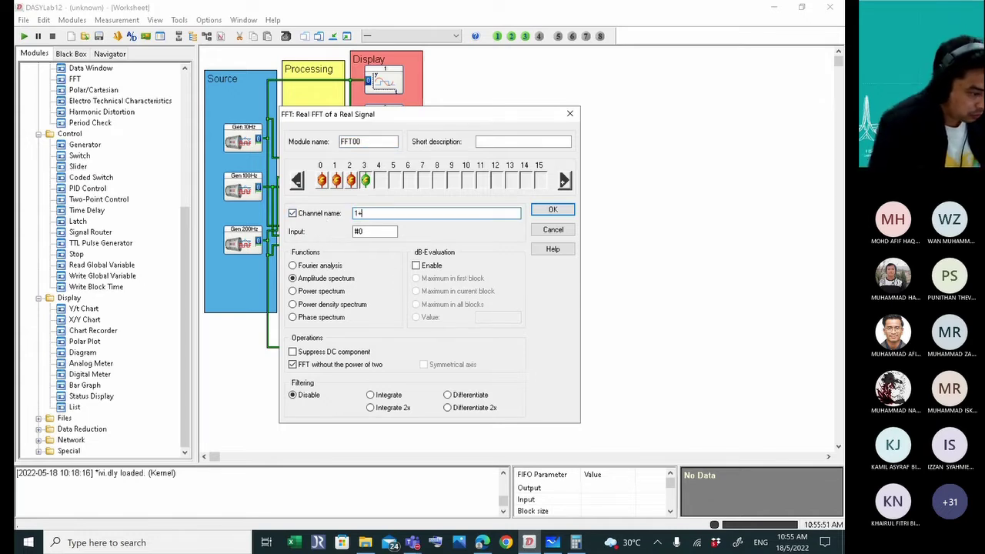
pyautogui.write('2+3')
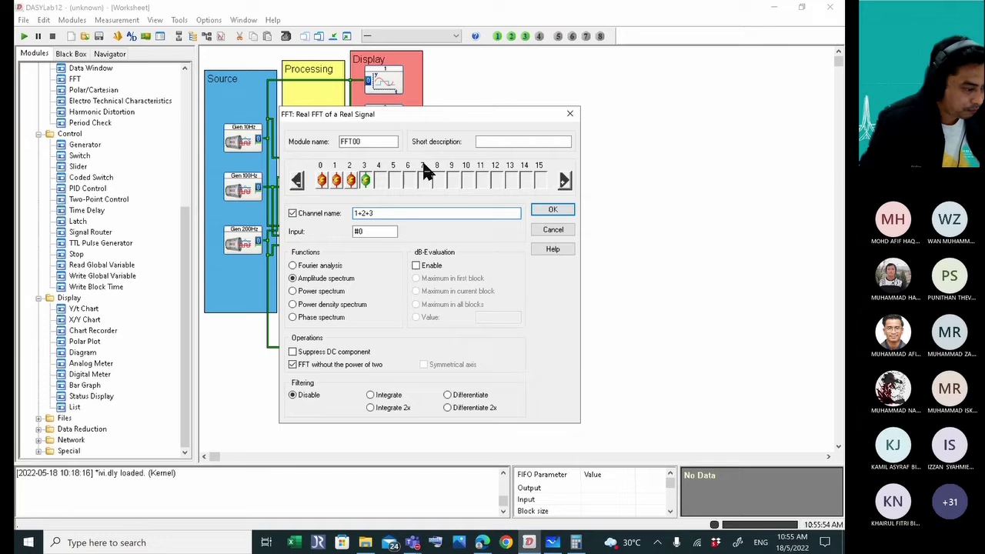
pyautogui.click(553, 213)
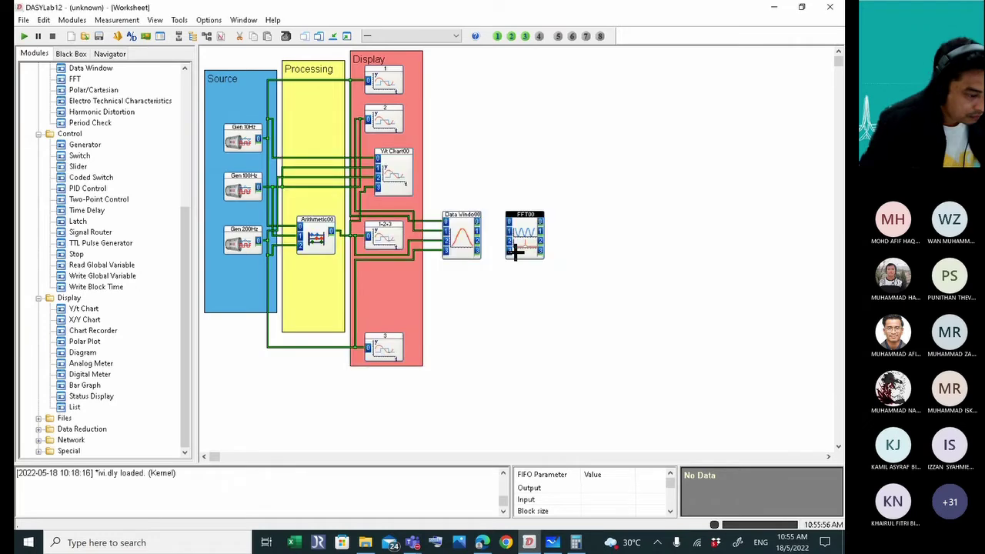
# Connect the four Data Window outputs to FFT inputs 0 to 3, and place a new Y/t Chart module beyond the FFT.
pyautogui.moveTo(521, 227); pyautogui.dragTo(515, 229)
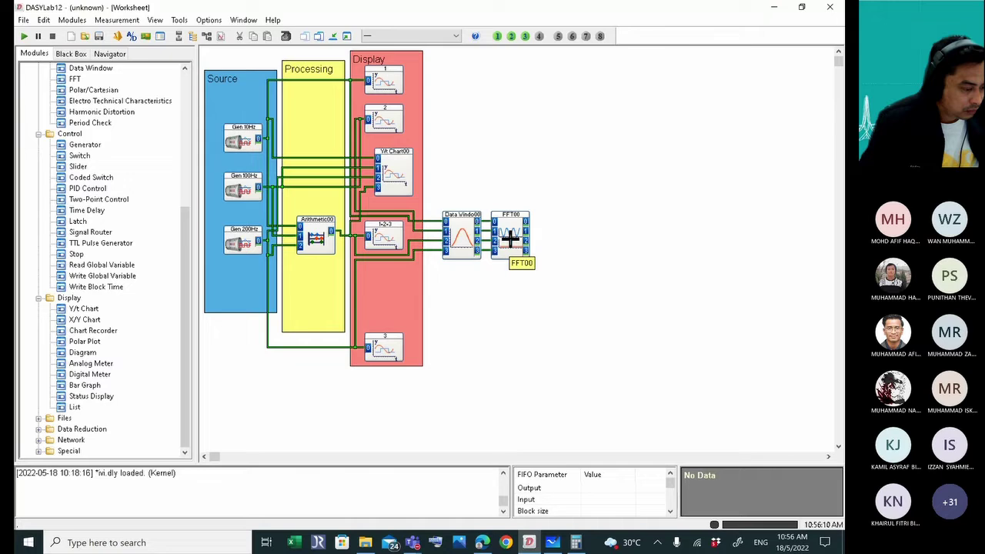
pyautogui.moveTo(84, 308); pyautogui.dragTo(591, 237)
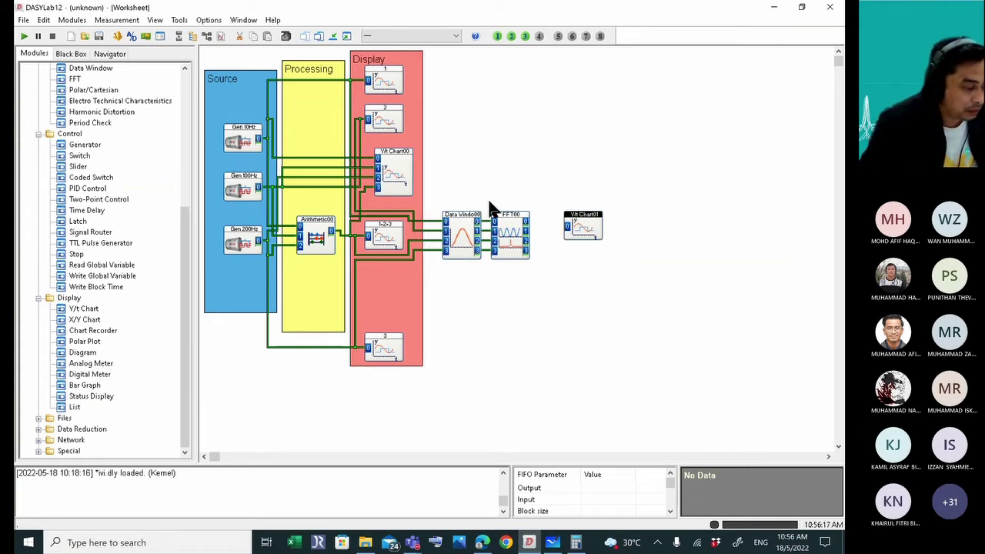
pyautogui.moveTo(392, 171); pyautogui.dragTo(392, 176)
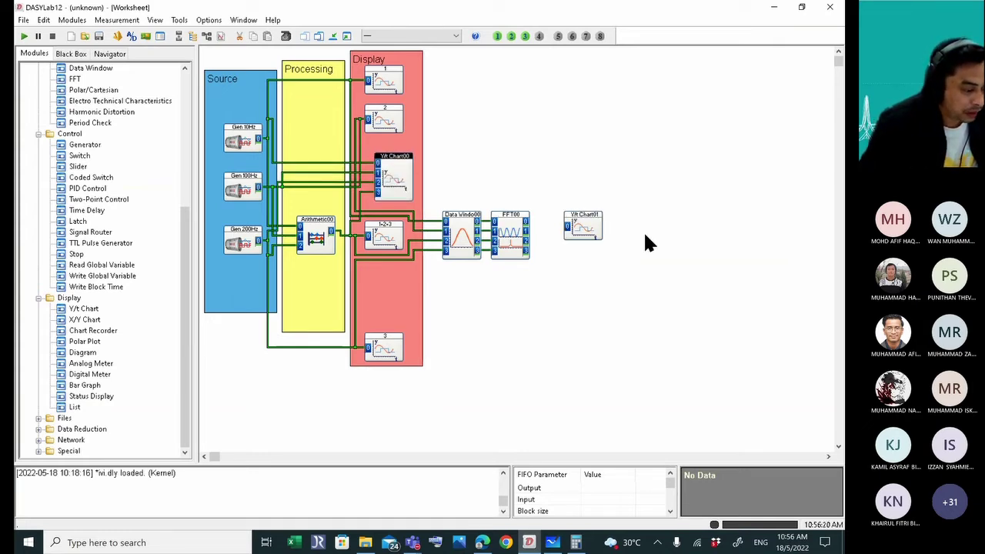
# Enable auto scaling in the Y/t Chart01 module and extend it to four channels.
pyautogui.doubleClick(589, 225)
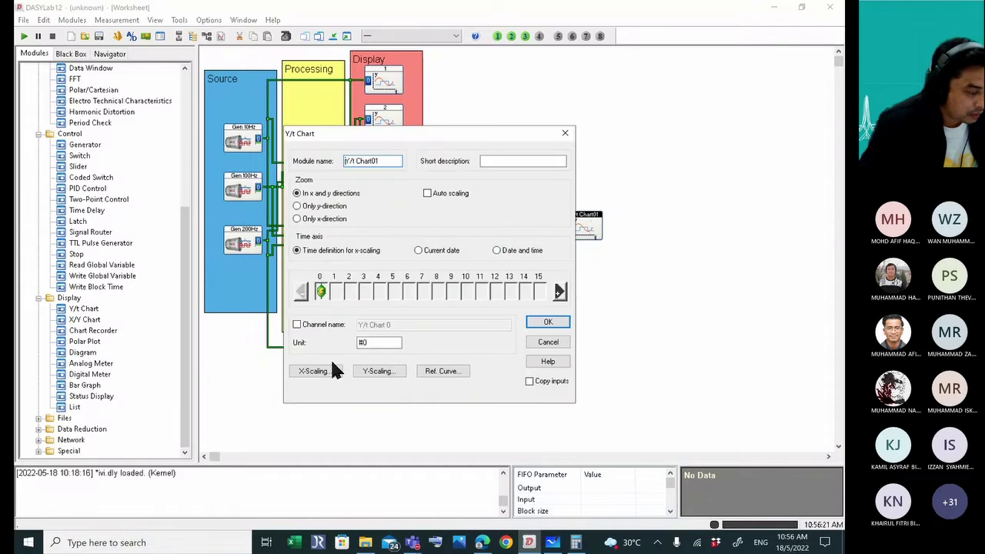
pyautogui.click(429, 194)
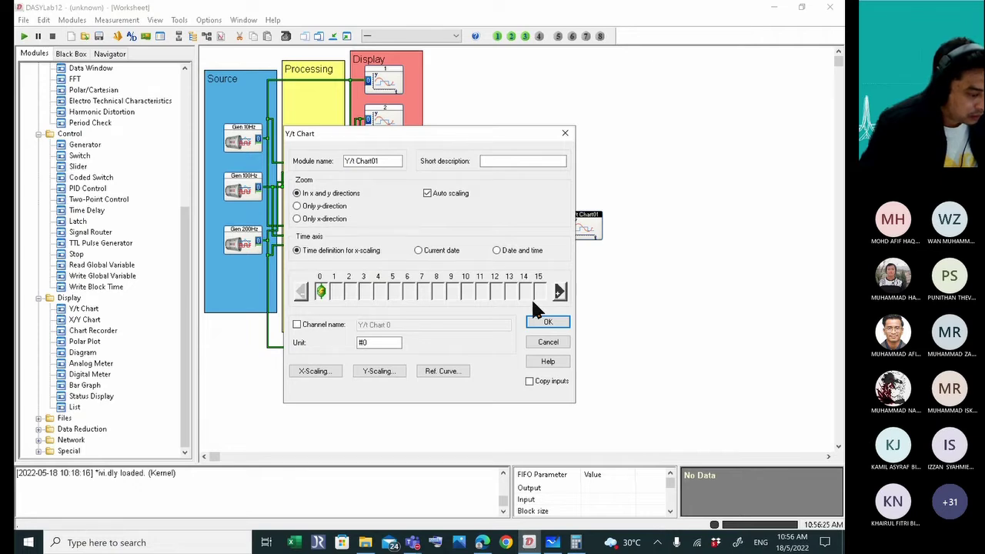
pyautogui.click(560, 291)
pyautogui.click(560, 291)
pyautogui.click(560, 292)
# Enable custom channel names in Y/t Chart01, naming channel 0 "1" and channel 1 "2".
pyautogui.click(332, 293)
pyautogui.click(297, 324)
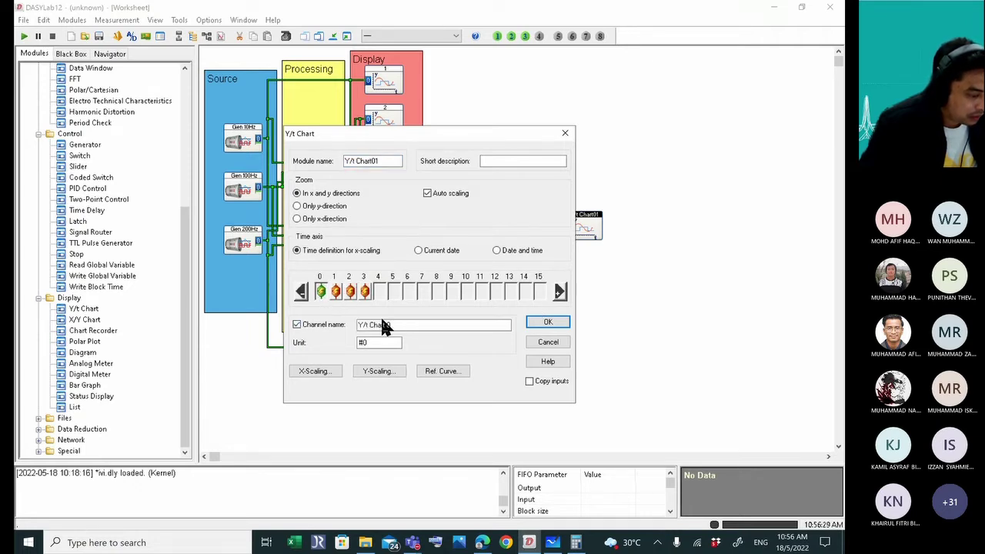
pyautogui.moveTo(400, 325); pyautogui.dragTo(352, 341)
pyautogui.write('1')
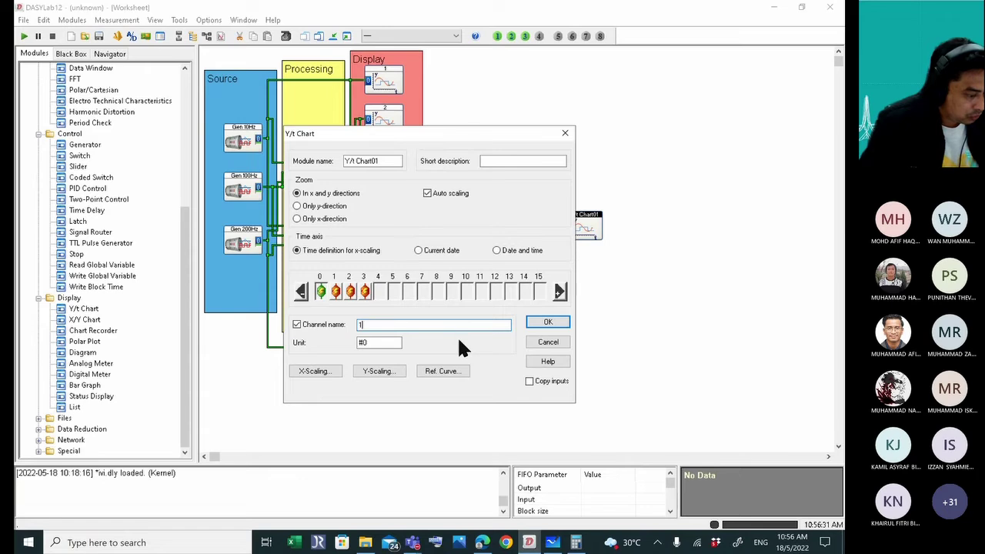
pyautogui.click(334, 291)
pyautogui.moveTo(400, 326); pyautogui.dragTo(360, 325)
pyautogui.write('2')
# Name Y/t Chart01's channel 2 "3" and channel 3 "1+2+3", and apply the module settings.
pyautogui.click(349, 292)
pyautogui.click(297, 325)
pyautogui.moveTo(389, 324); pyautogui.dragTo(335, 328)
pyautogui.click(364, 291)
pyautogui.click(318, 324)
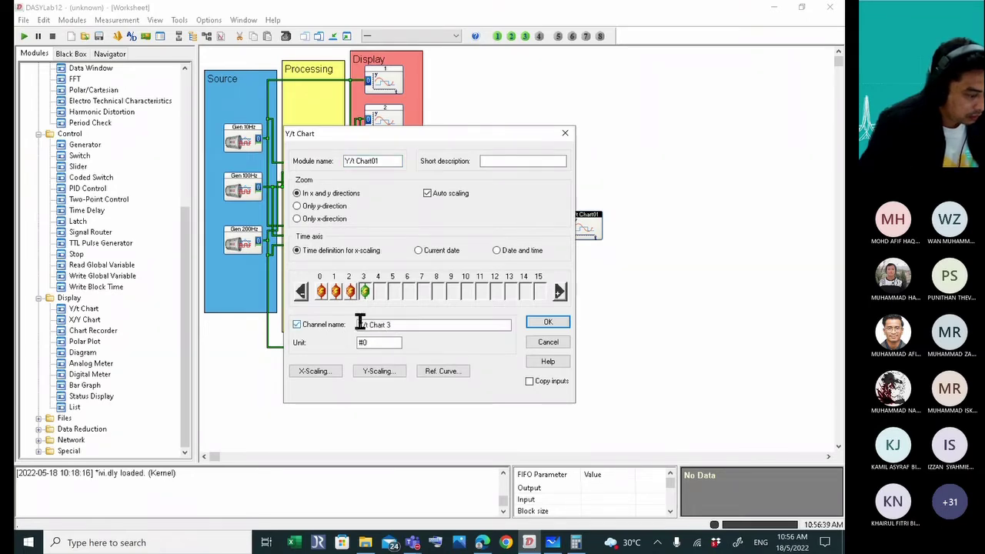
pyautogui.moveTo(397, 325); pyautogui.dragTo(303, 333)
pyautogui.write('1')
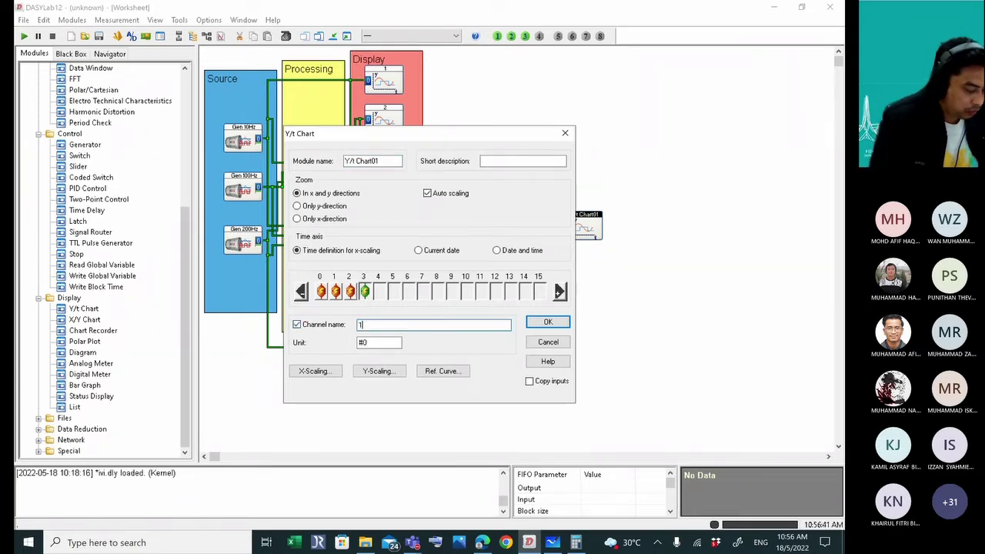
pyautogui.write('+2+3')
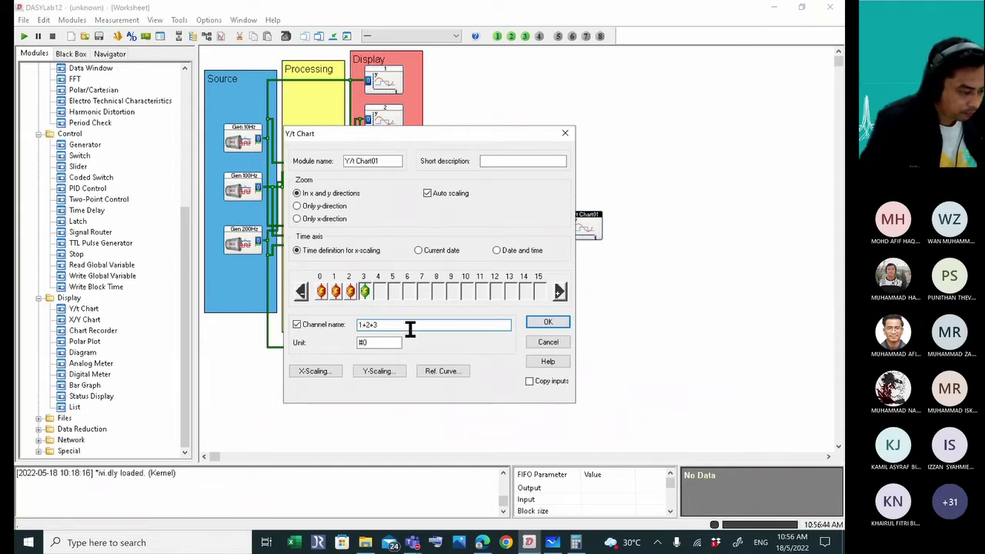
pyautogui.click(559, 321)
# Connect Y/t Chart01 to all four FFT00 outputs and arrange it with Y/t Chart00 inside the Display frame.
pyautogui.moveTo(580, 240); pyautogui.dragTo(557, 242)
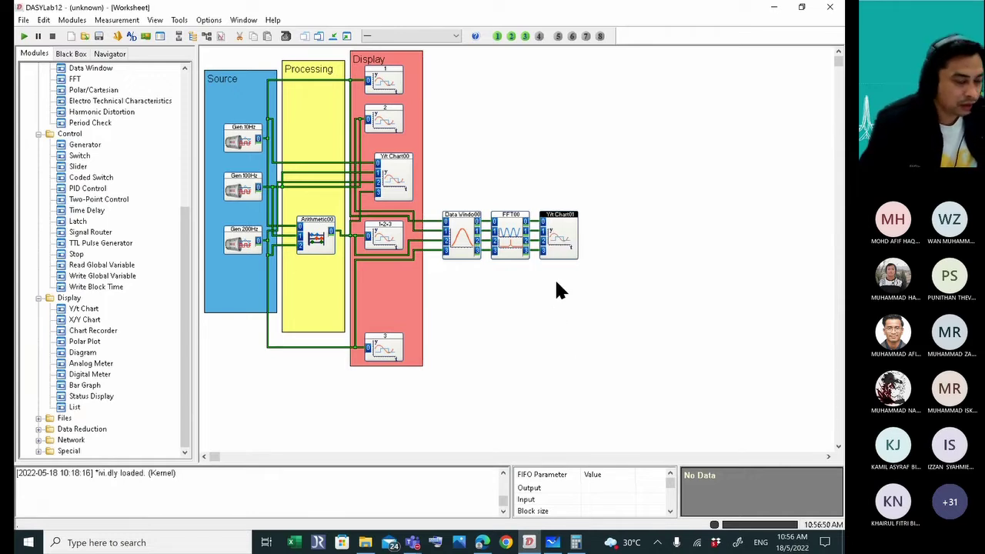
pyautogui.moveTo(566, 237); pyautogui.dragTo(568, 234)
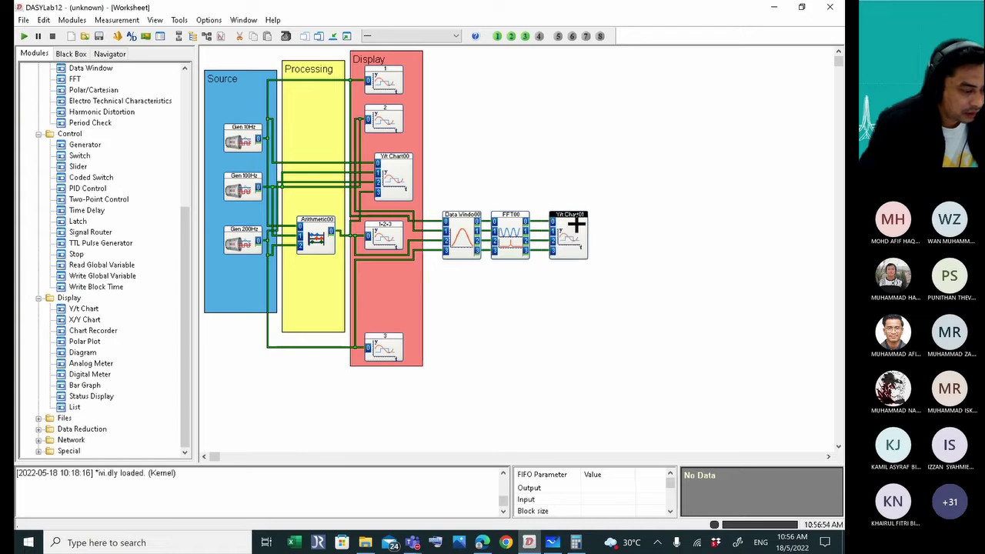
pyautogui.moveTo(571, 231); pyautogui.dragTo(391, 287)
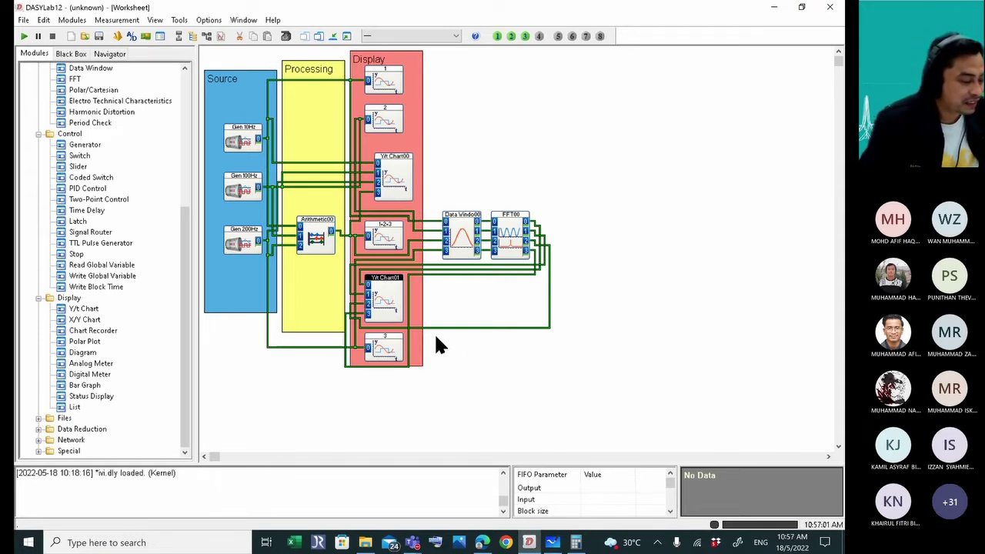
pyautogui.moveTo(390, 177); pyautogui.dragTo(385, 167)
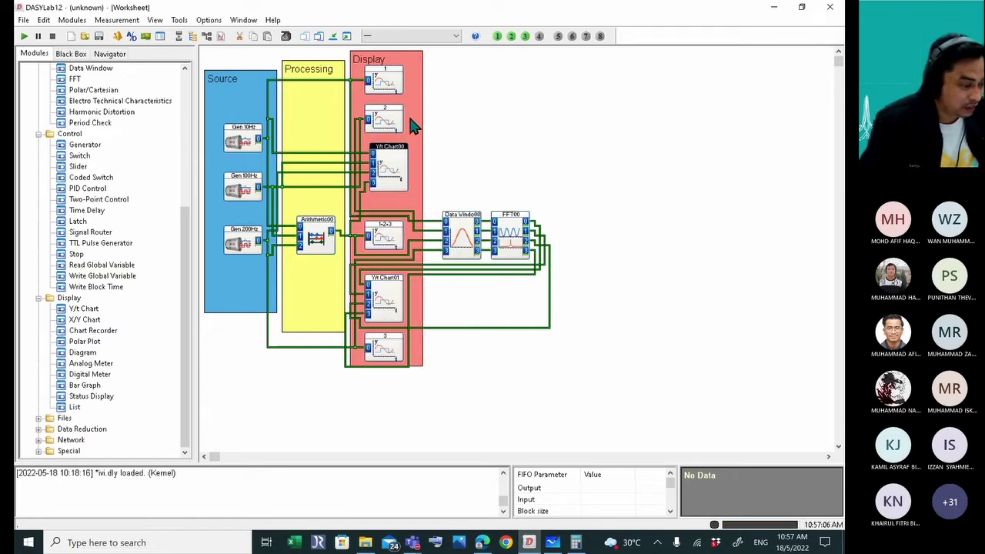
# Show the chart windows and split the Y/t Chart01 display into a separate plot for each channel.
pyautogui.click(347, 37)
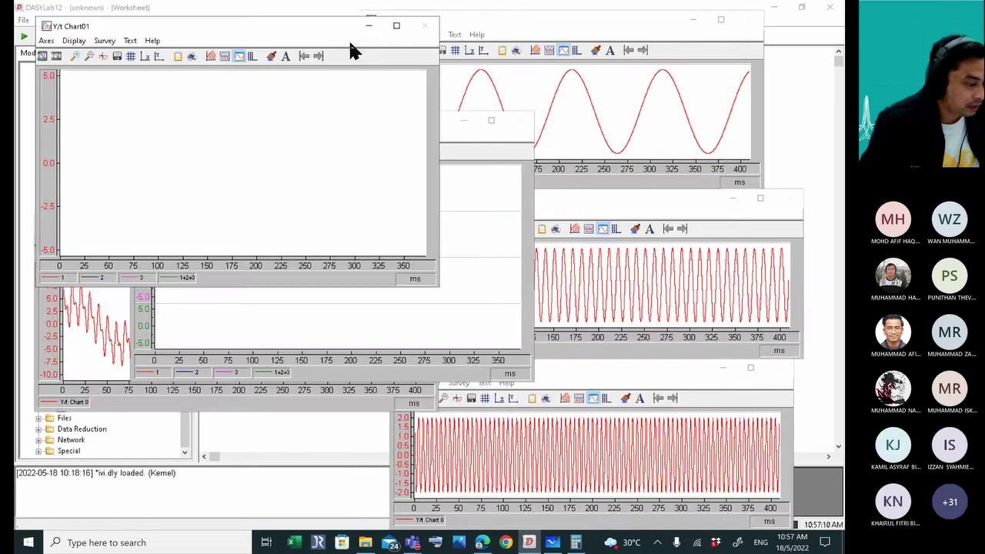
pyautogui.click(225, 59)
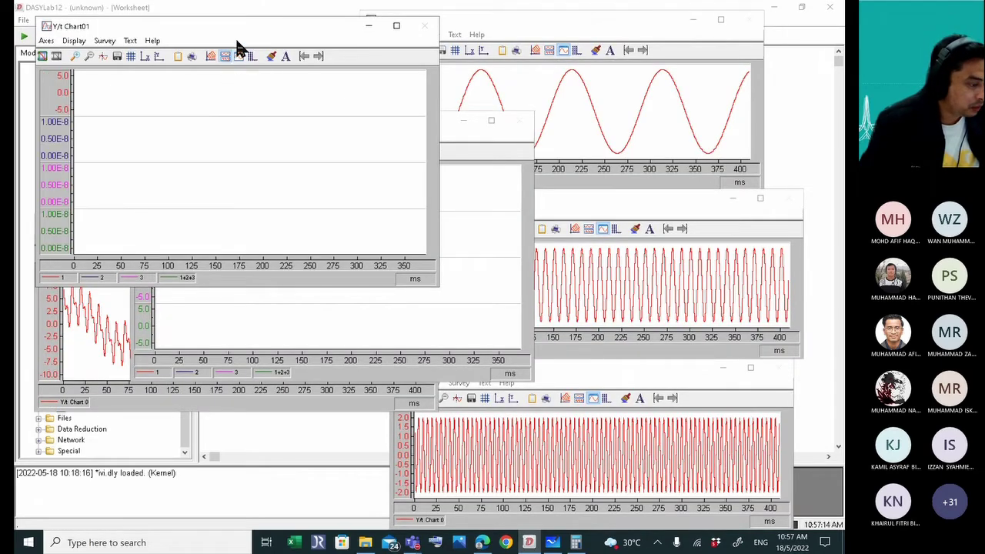
pyautogui.moveTo(249, 28); pyautogui.dragTo(452, 33)
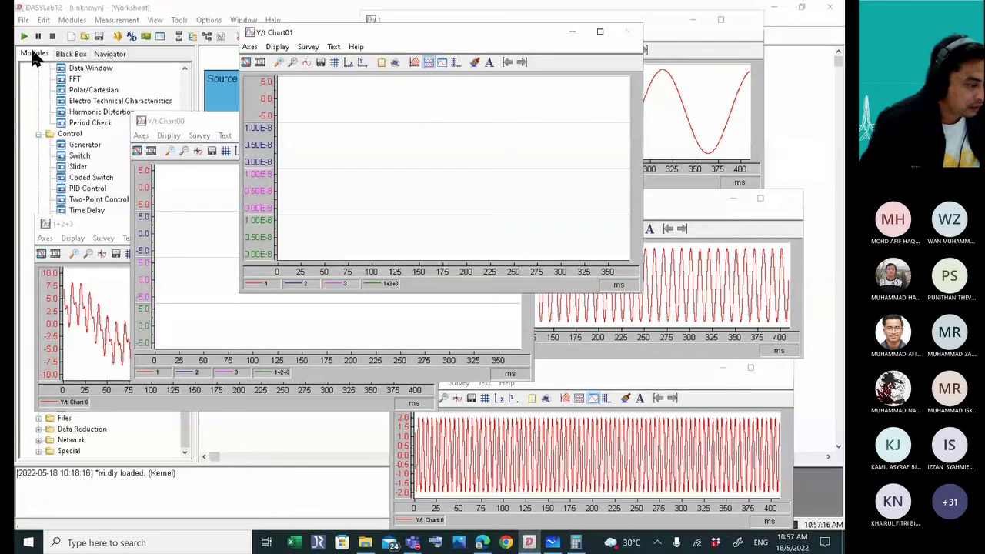
# Start the measurement and arrange the Y/t Chart00 and Y/t Chart01 windows side by side.
pyautogui.click(23, 36)
pyautogui.moveTo(477, 32); pyautogui.dragTo(655, 35)
pyautogui.moveTo(311, 128); pyautogui.dragTo(194, 86)
pyautogui.moveTo(520, 29); pyautogui.dragTo(539, 113)
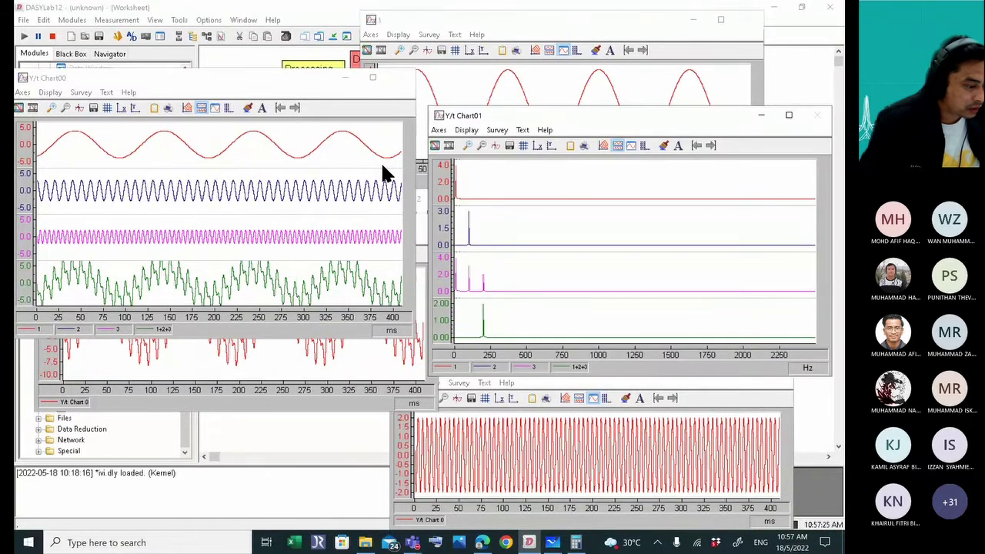
pyautogui.moveTo(538, 115); pyautogui.dragTo(520, 90)
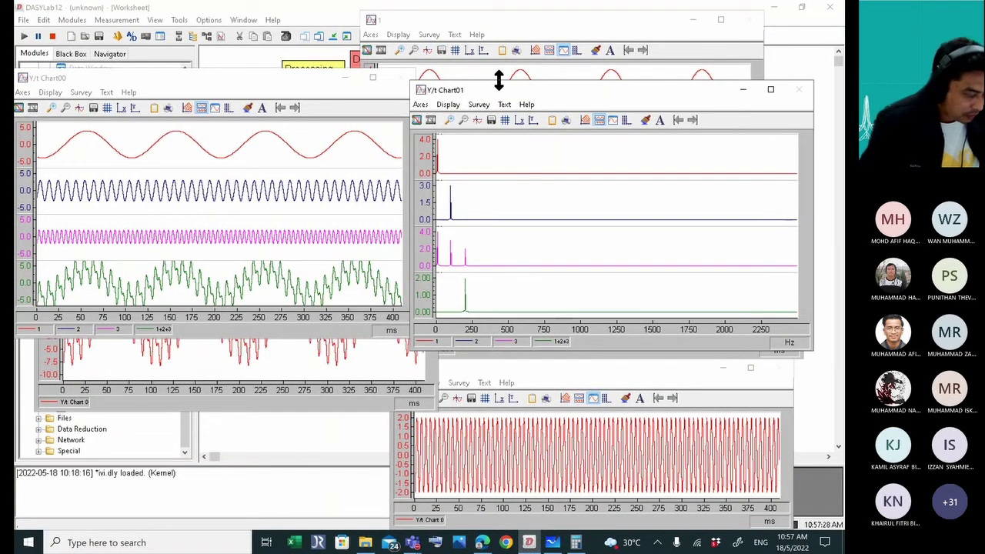
pyautogui.moveTo(498, 87); pyautogui.dragTo(501, 87)
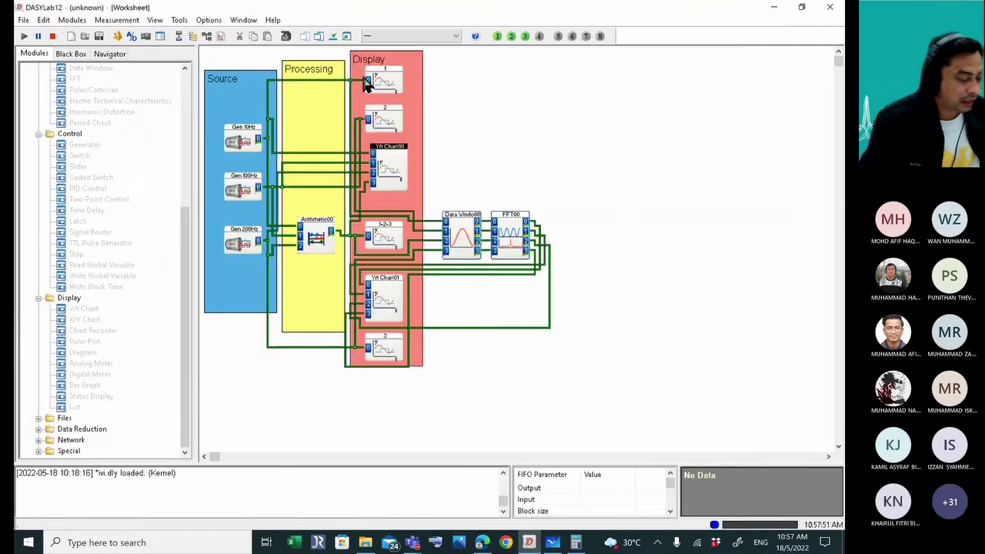
# Stop the measurement and move Y/t Chart01 out of the Display frame, in line with FFT00's outputs.
pyautogui.click(334, 34)
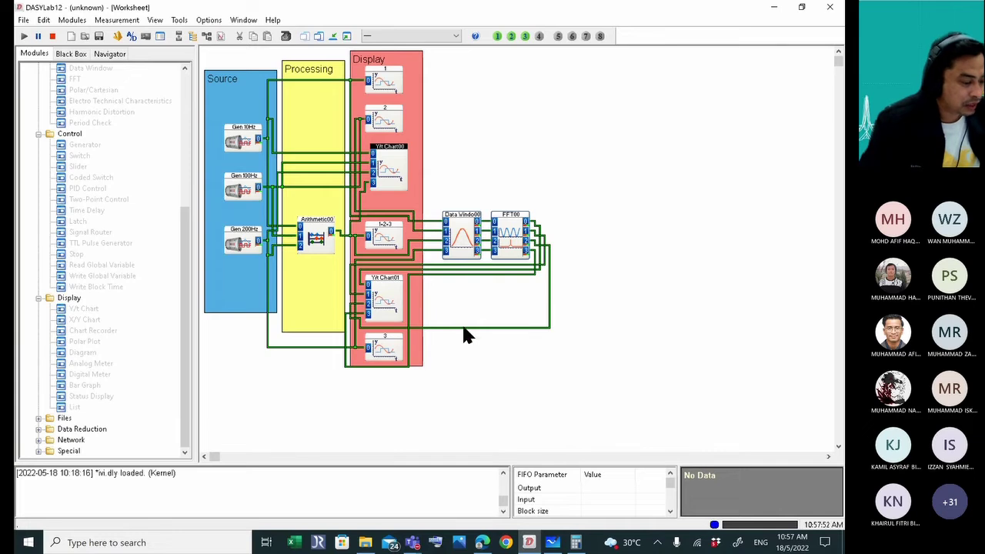
pyautogui.click(52, 36)
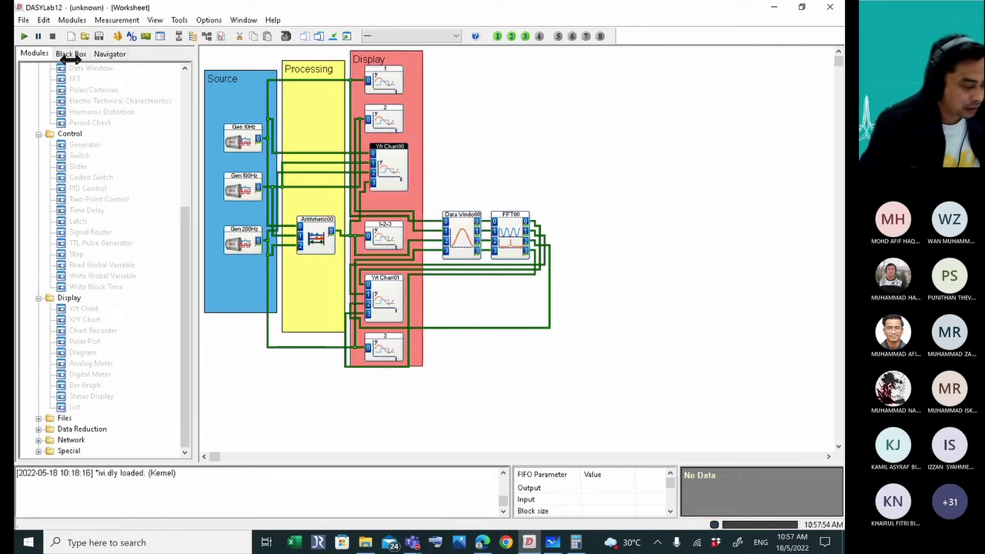
pyautogui.moveTo(378, 295); pyautogui.dragTo(611, 237)
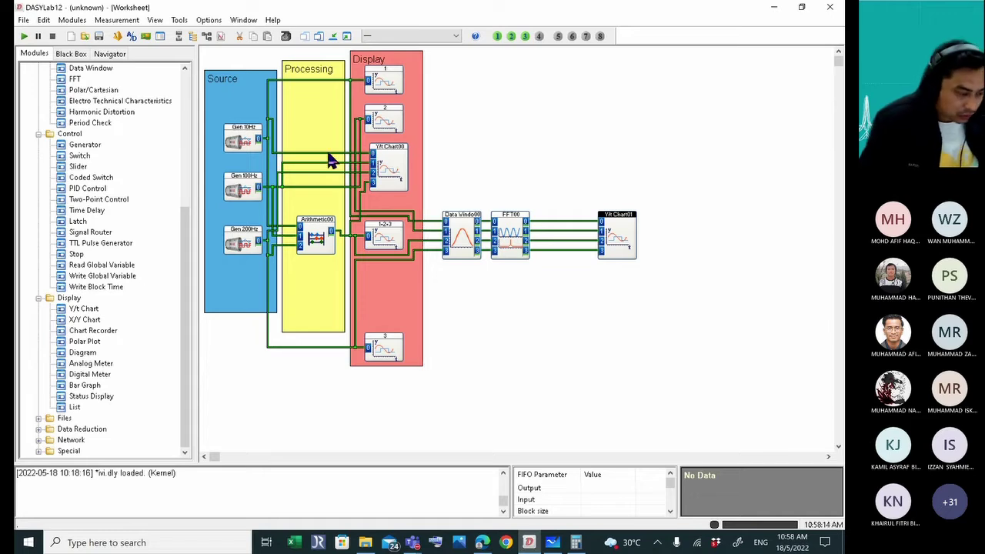
# Rewire Data Window00 so input 2 takes signal 3 and input 3 takes the 1+2+3 sum, and move Y/t Chart01 closer to FFT00.
pyautogui.rightClick(430, 247)
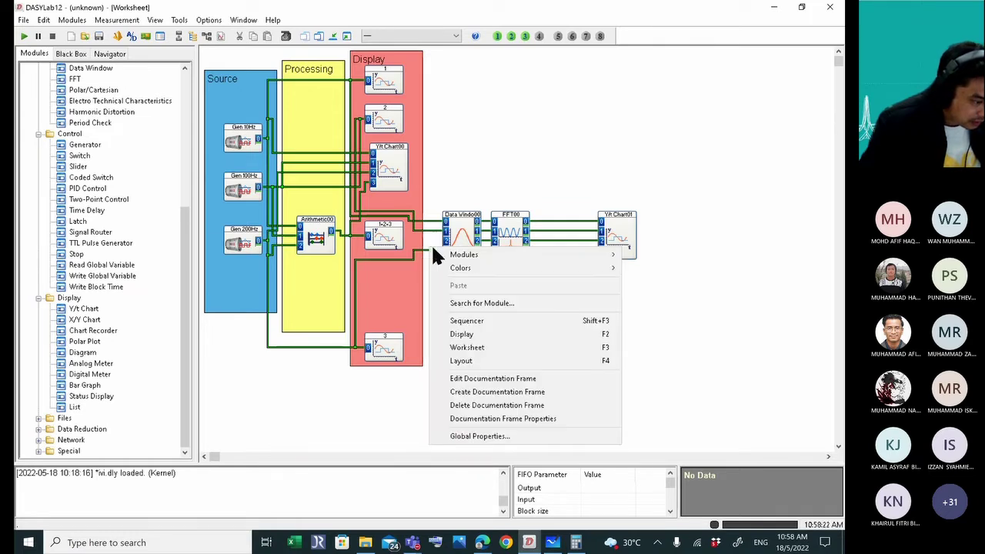
pyautogui.click(425, 253)
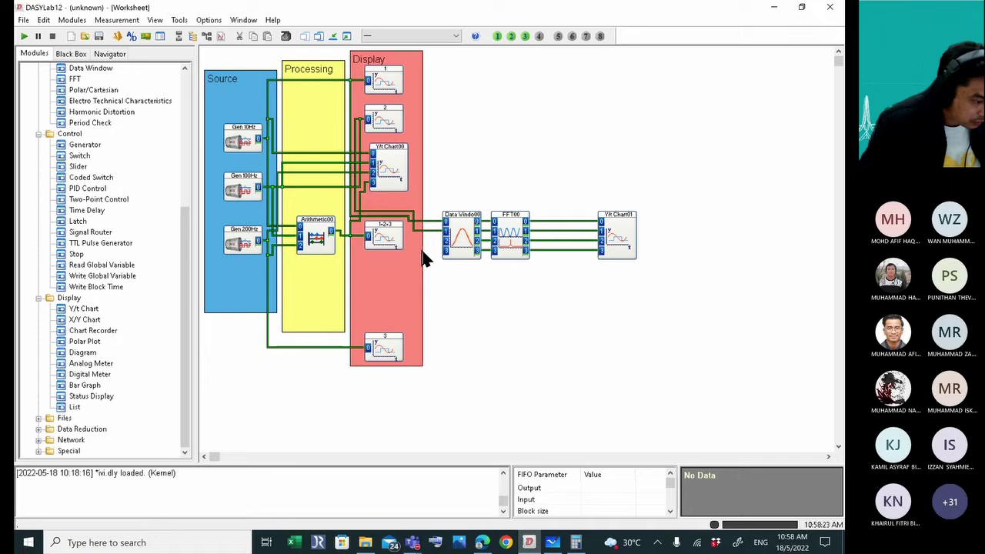
pyautogui.moveTo(359, 323); pyautogui.dragTo(445, 245)
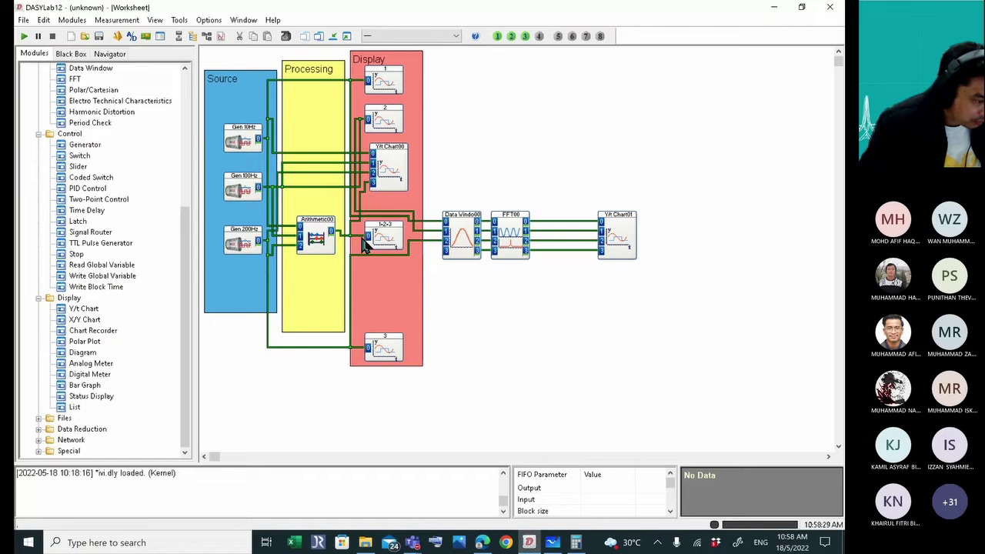
pyautogui.click(406, 250)
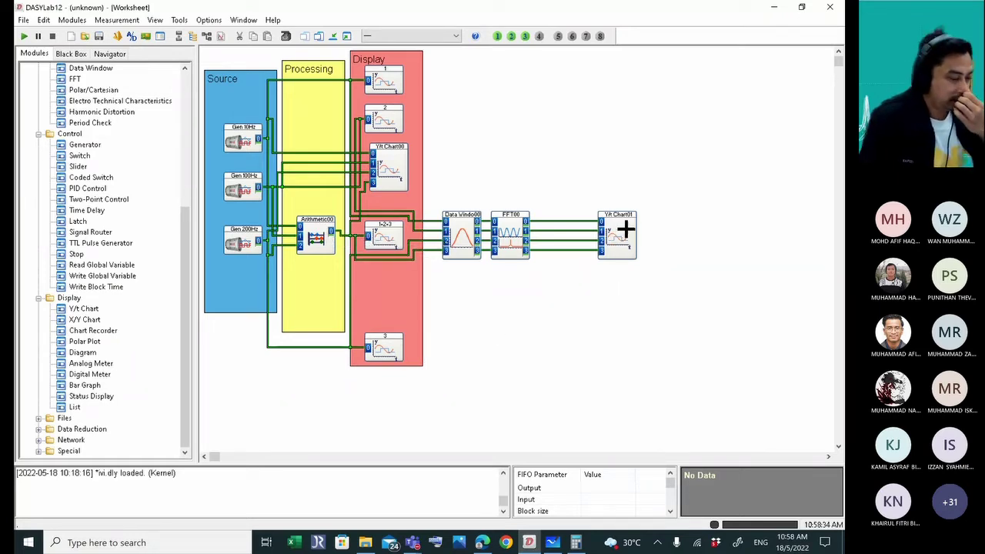
pyautogui.moveTo(625, 229); pyautogui.dragTo(605, 224)
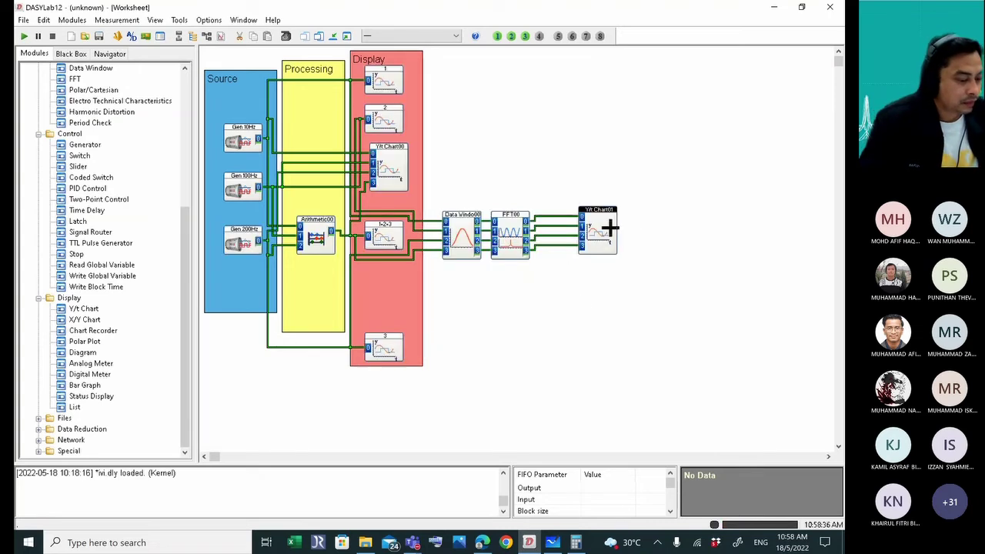
pyautogui.moveTo(604, 234); pyautogui.dragTo(580, 239)
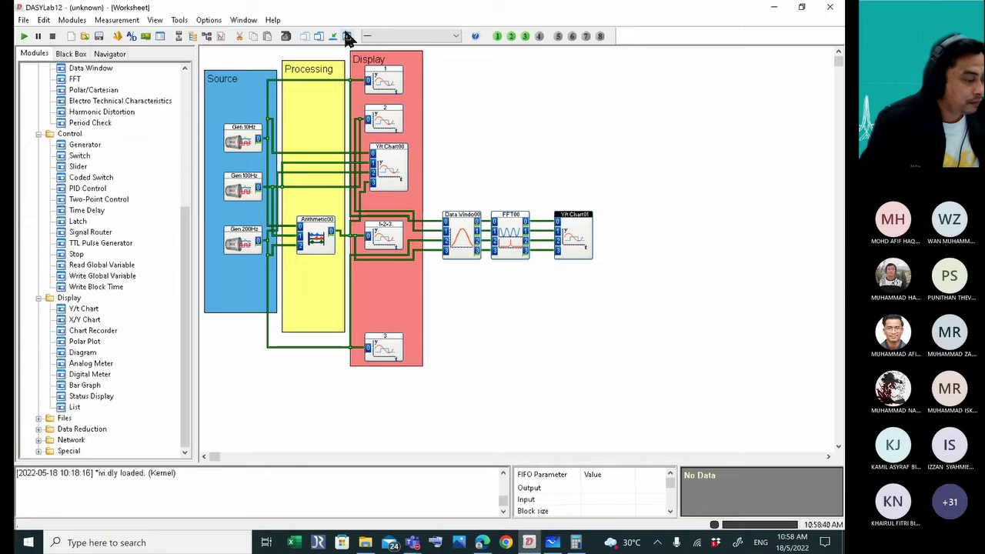
# Show the chart windows with the measurement running and turn on auto scaling for Y/t Chart00.
pyautogui.click(347, 37)
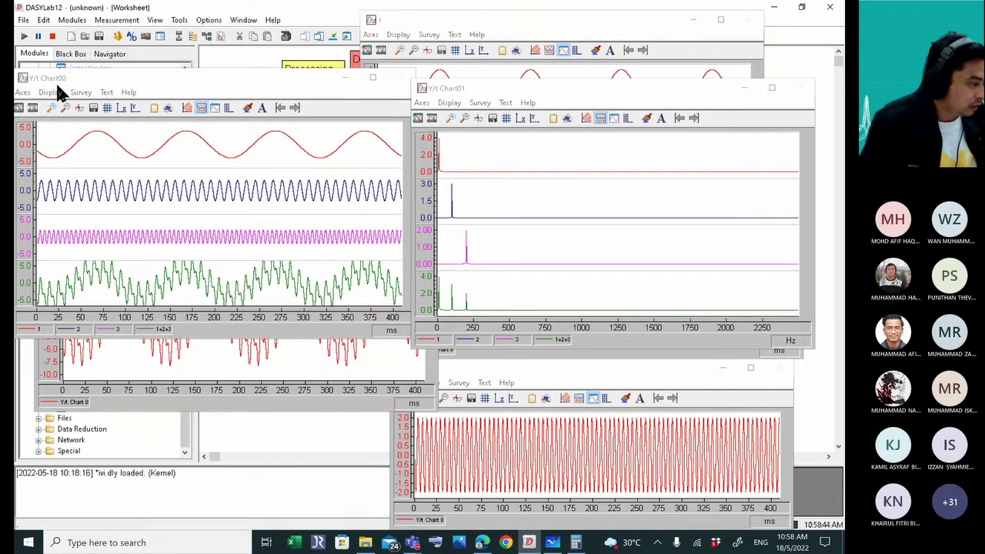
pyautogui.click(23, 92)
pyautogui.click(54, 164)
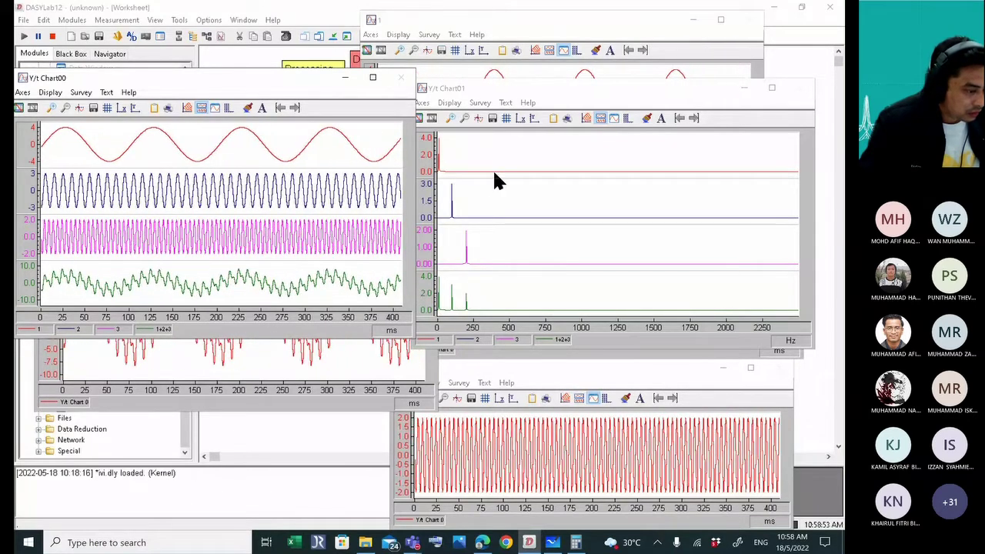
# Zoom Y/t Chart01 into the spectrum peaks below about 240 Hz, and restore the full frequency range.
pyautogui.click(454, 113)
pyautogui.moveTo(471, 135); pyautogui.dragTo(440, 176)
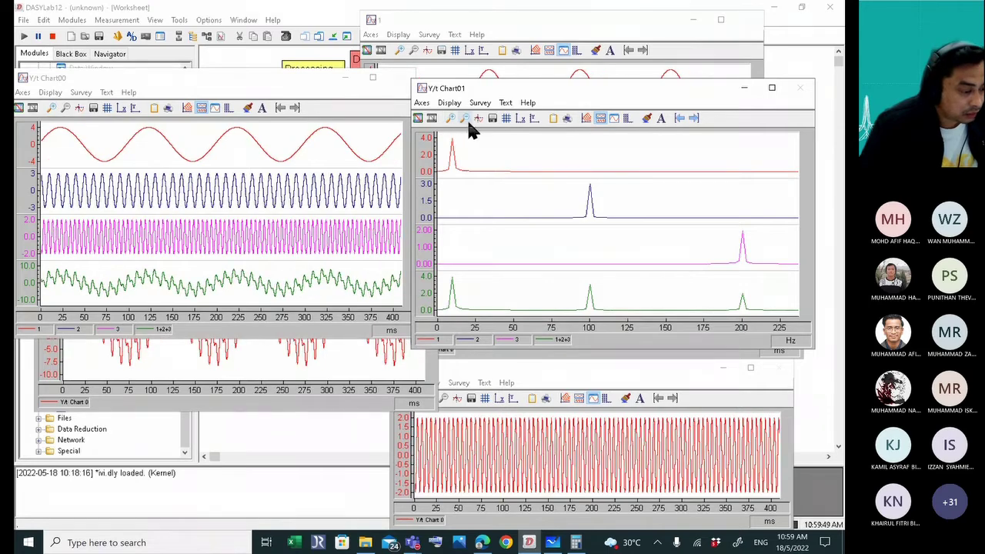
pyautogui.click(464, 119)
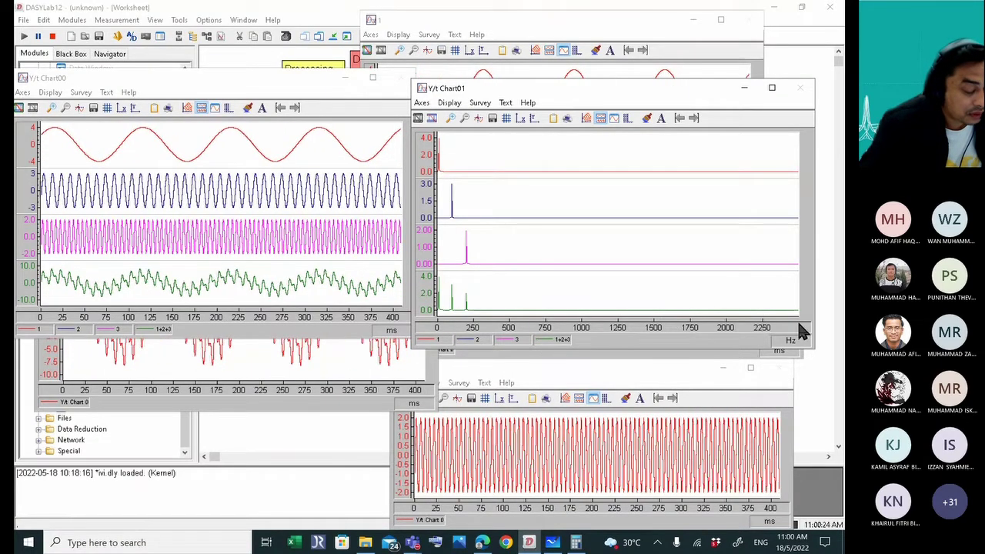
# Toggle the auto scaling option of Y/t Chart01.
pyautogui.click(421, 102)
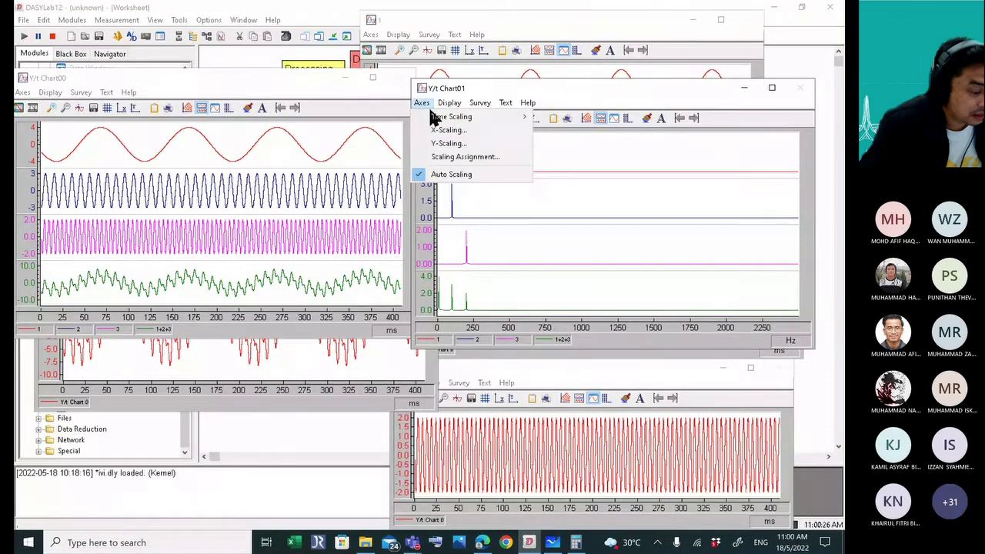
pyautogui.click(451, 175)
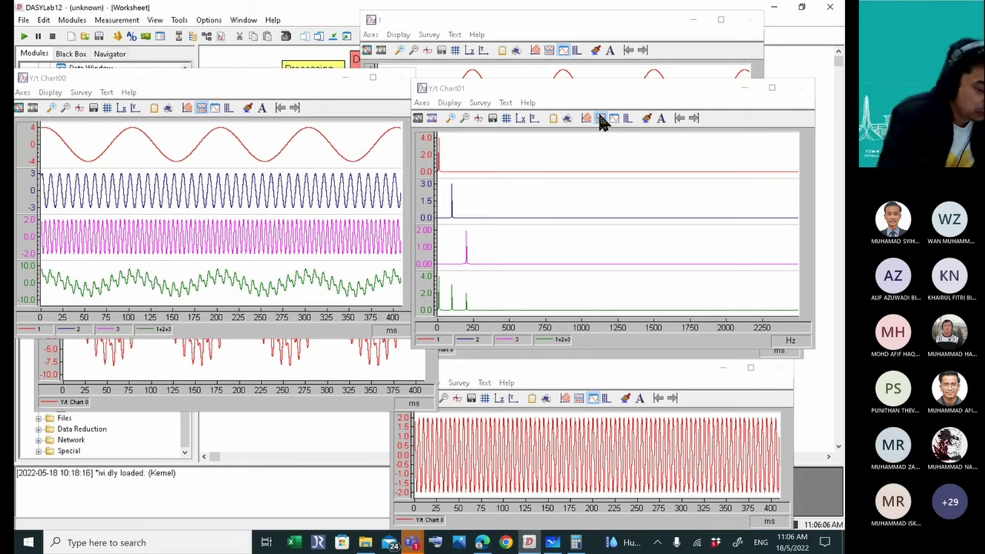
# Switch to the lecture PDF in the Edge browser and go to page 42, on transforming from time domain to frequency domain.
pyautogui.moveTo(411, 543)
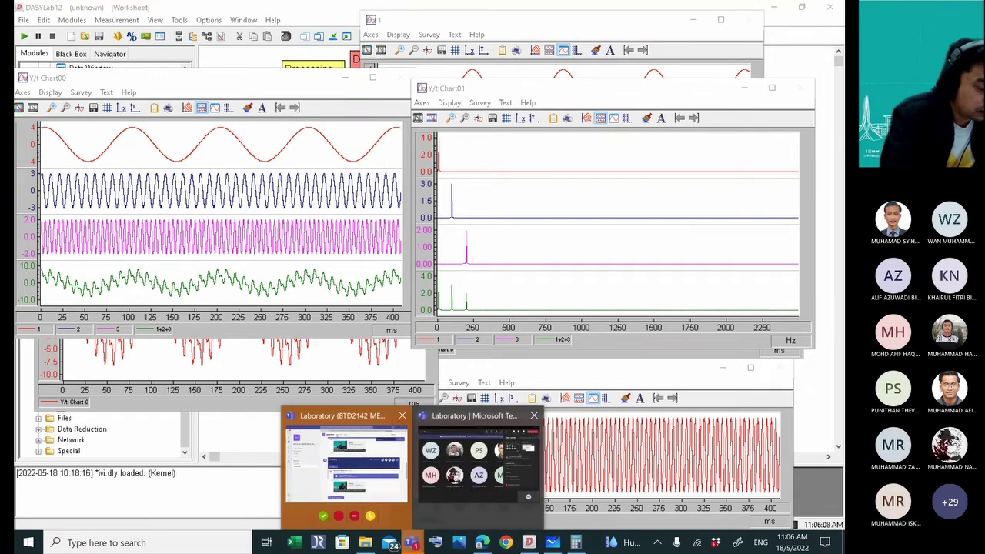
pyautogui.click(482, 542)
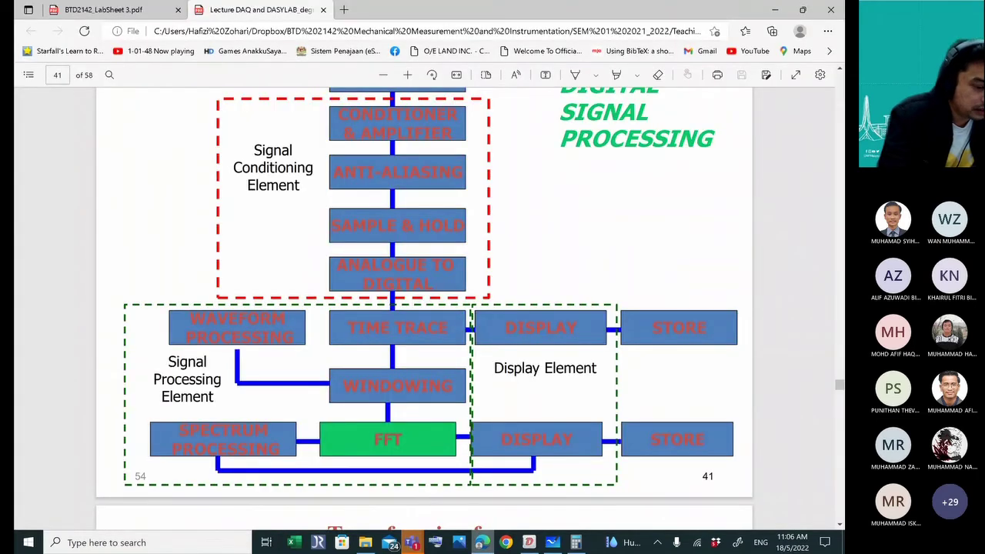
pyautogui.press('pagedown')
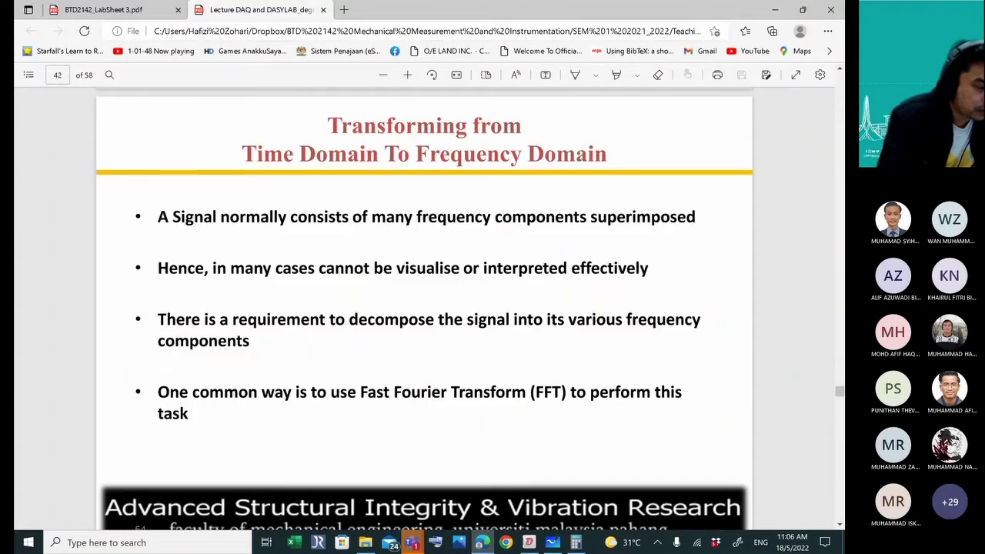
# Look through the lecture slides on time and frequency domains, anti-aliasing, digital signal processing and A/D converters.
pyautogui.scroll(-7, 424, 308)
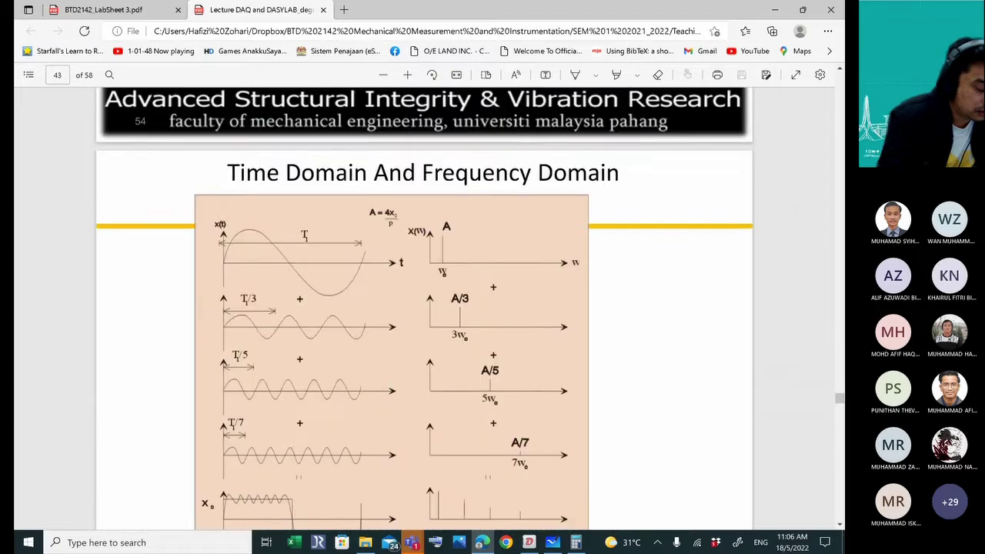
pyautogui.moveTo(839, 400); pyautogui.dragTo(839, 291)
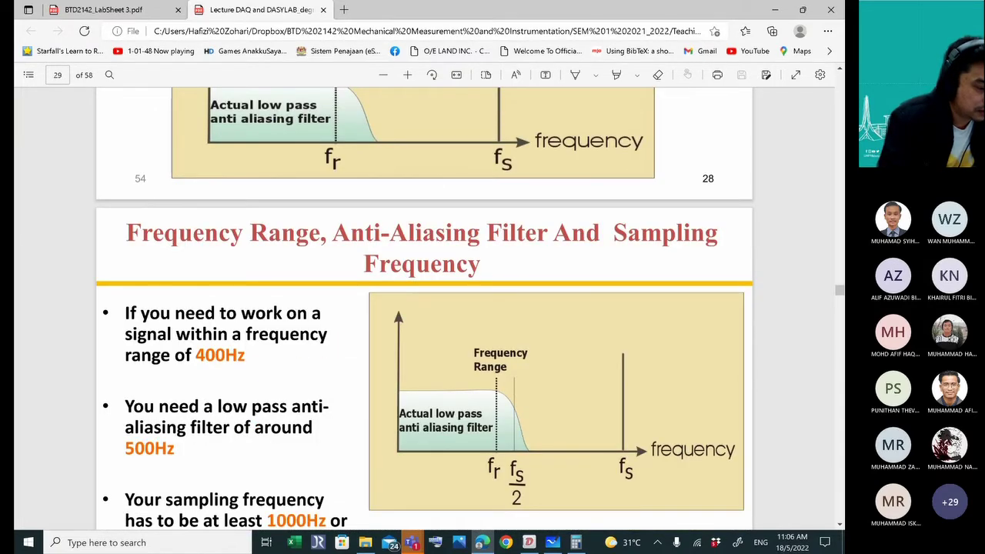
pyautogui.scroll(-5, 424, 308)
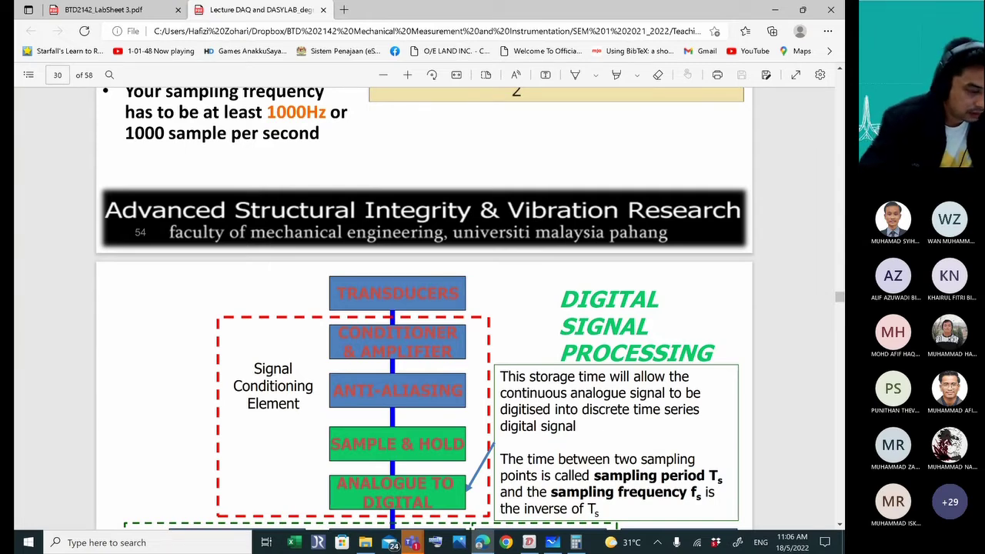
pyautogui.scroll(-1, 664, 323)
pyautogui.scroll(-10, 723, 340)
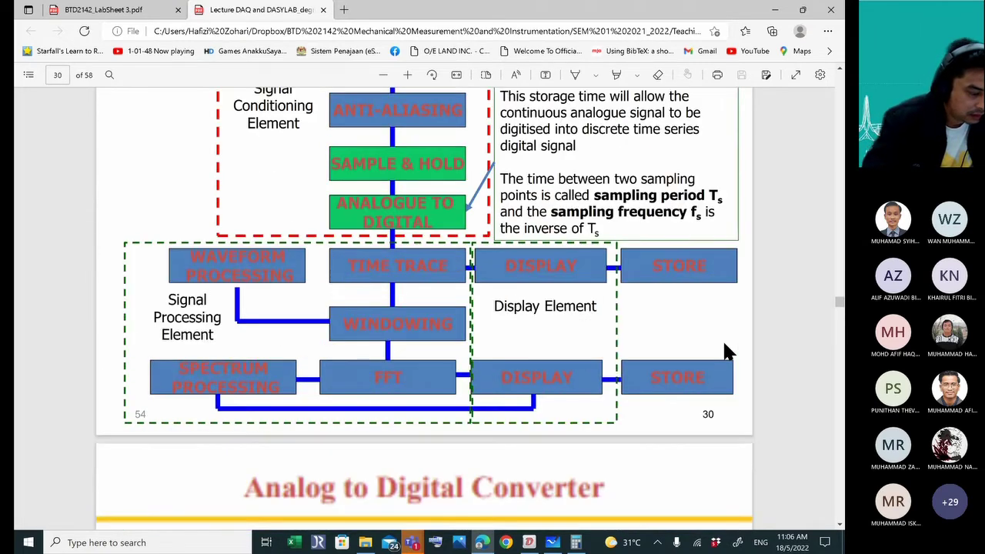
pyautogui.scroll(-10, 748, 332)
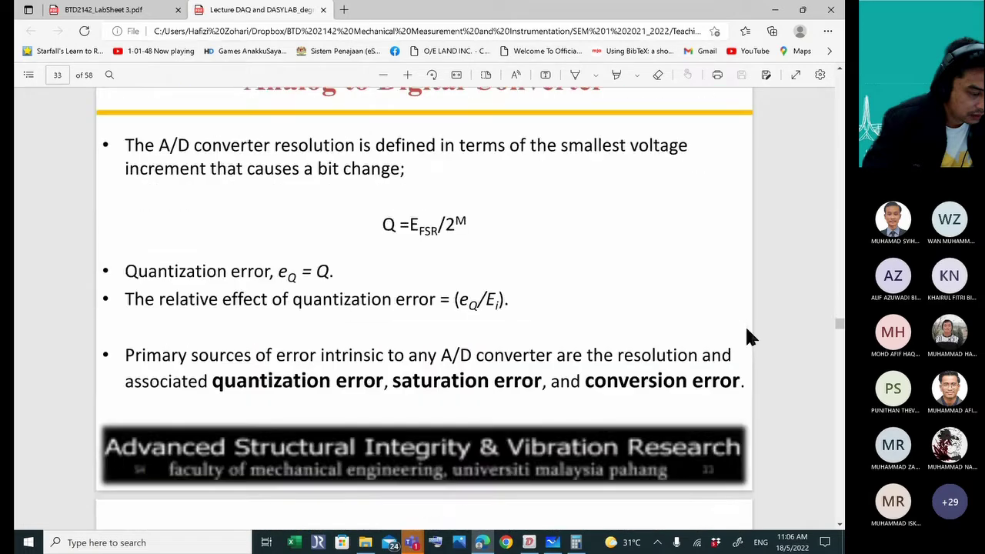
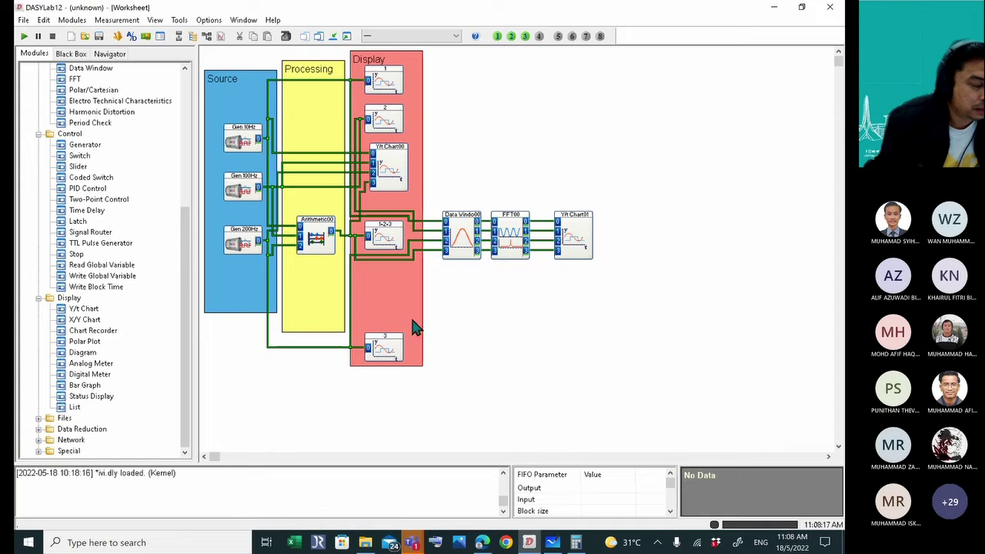
pyautogui.click(246, 137)
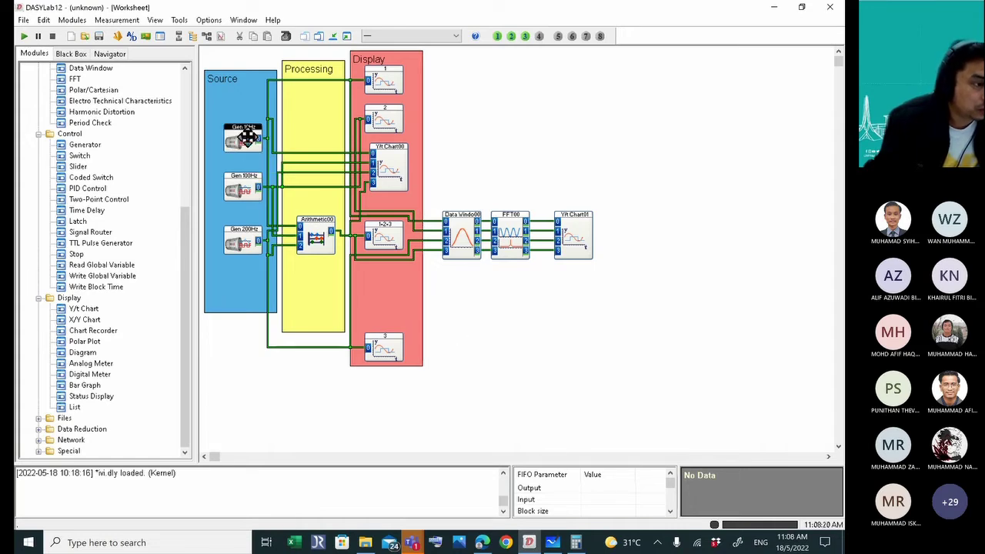
pyautogui.click(245, 187)
pyautogui.click(243, 245)
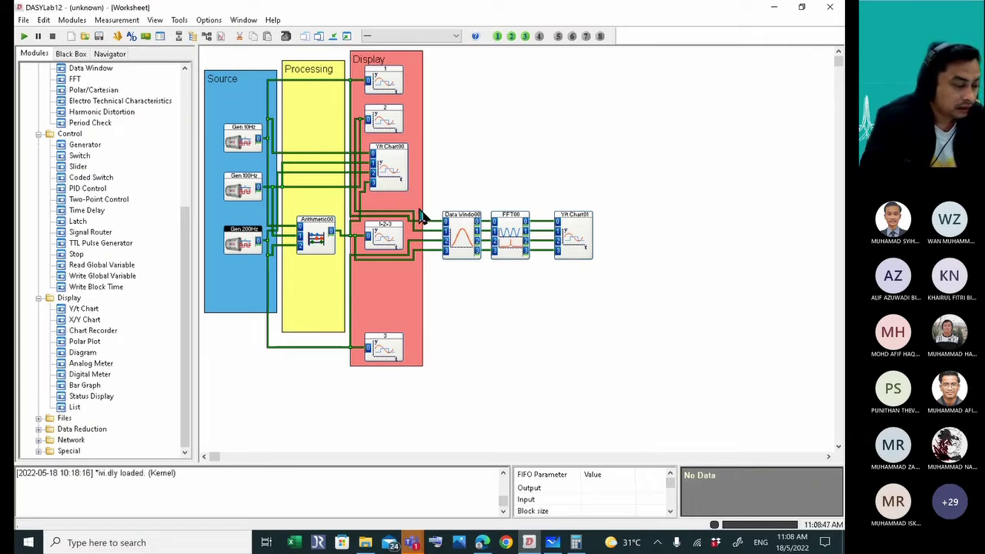
pyautogui.click(382, 80)
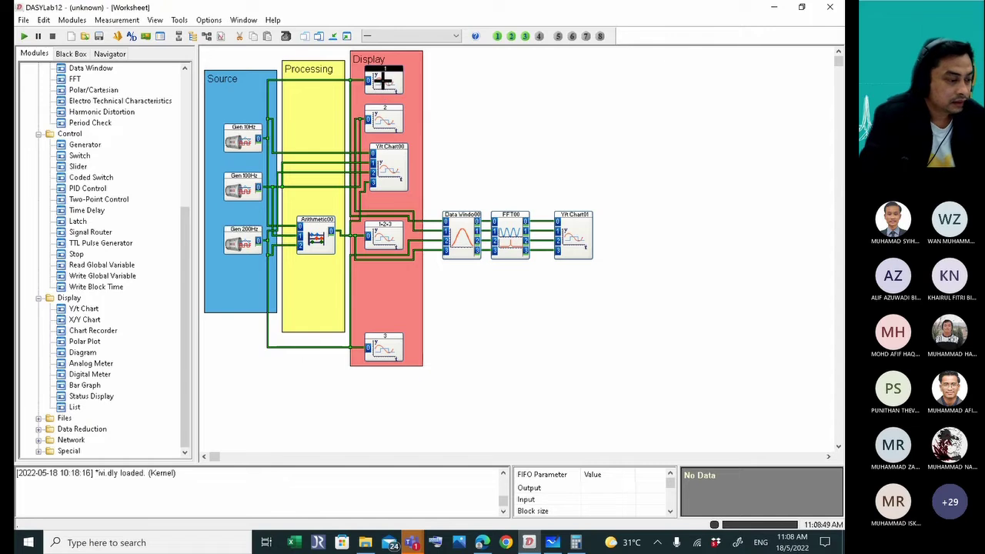
pyautogui.click(386, 164)
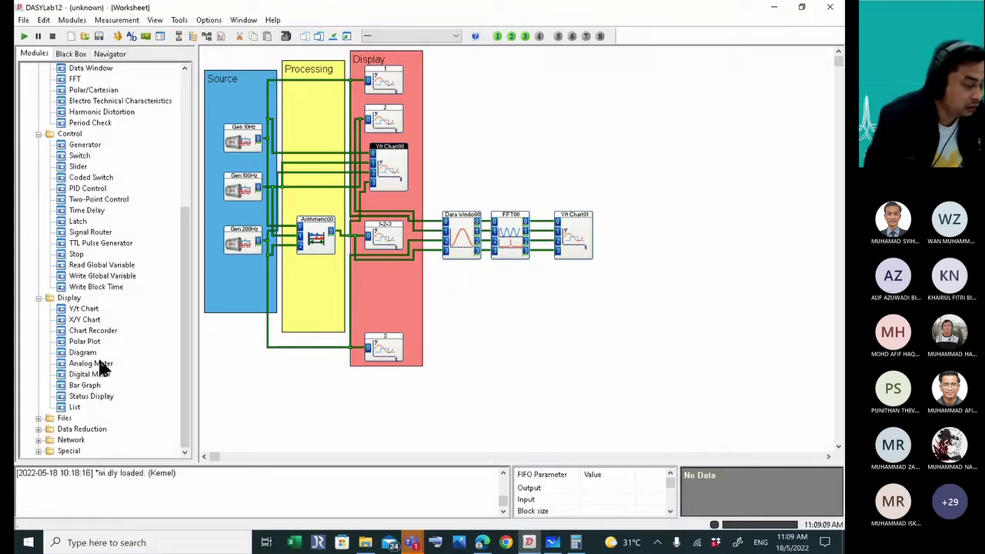
# Add a Formula Interpreter module to the worksheet, view its available formula functions, and close its settings without changes.
pyautogui.moveTo(188, 323); pyautogui.dragTo(191, 176)
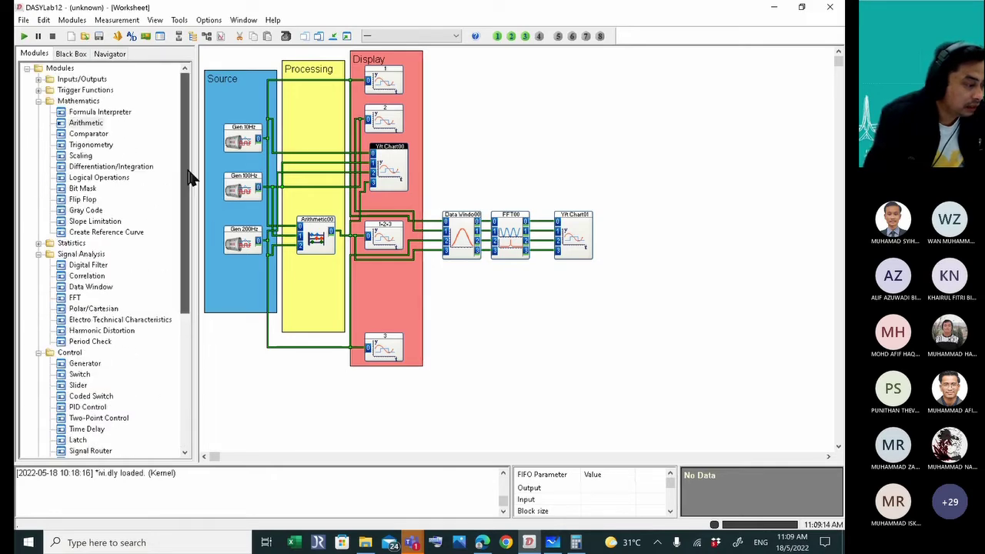
pyautogui.click(98, 112)
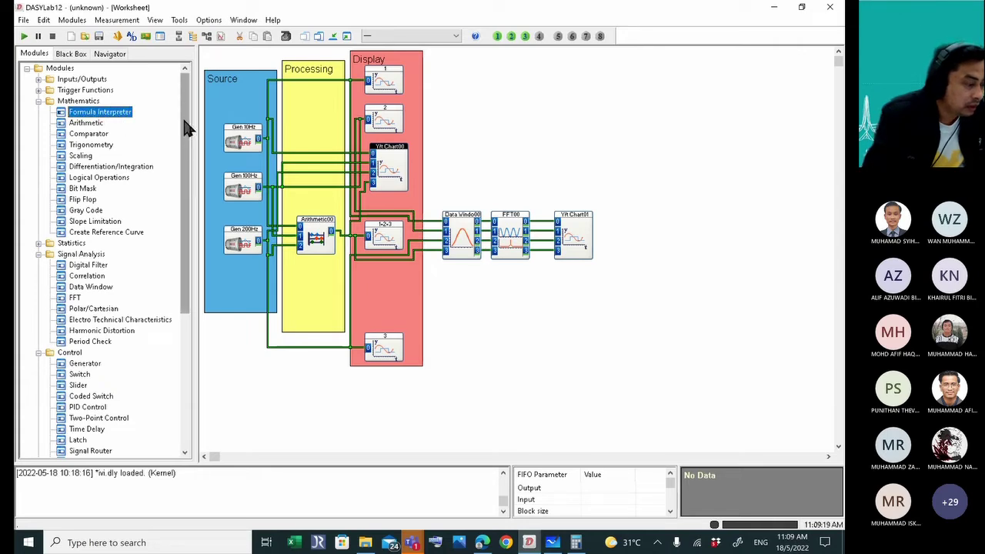
pyautogui.moveTo(114, 114); pyautogui.dragTo(467, 76)
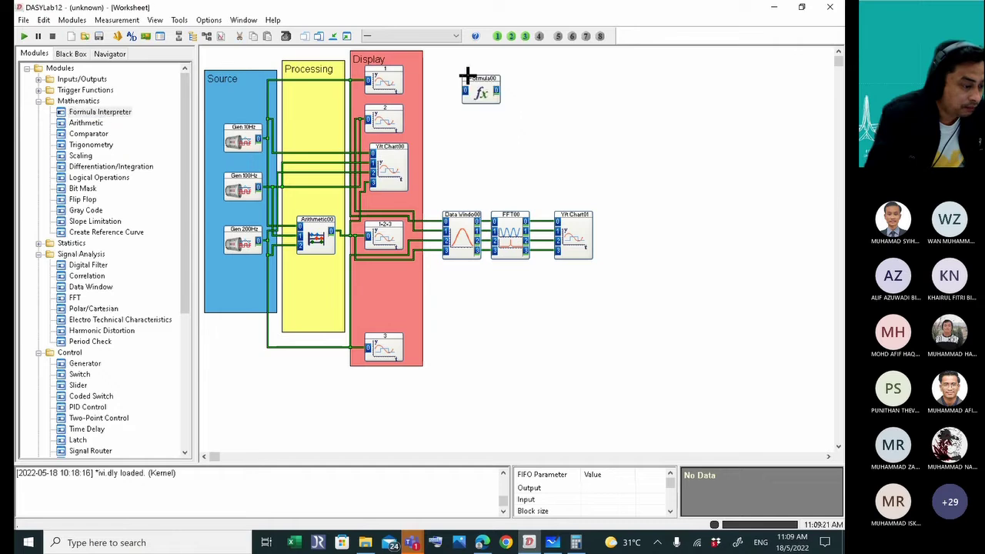
pyautogui.doubleClick(480, 91)
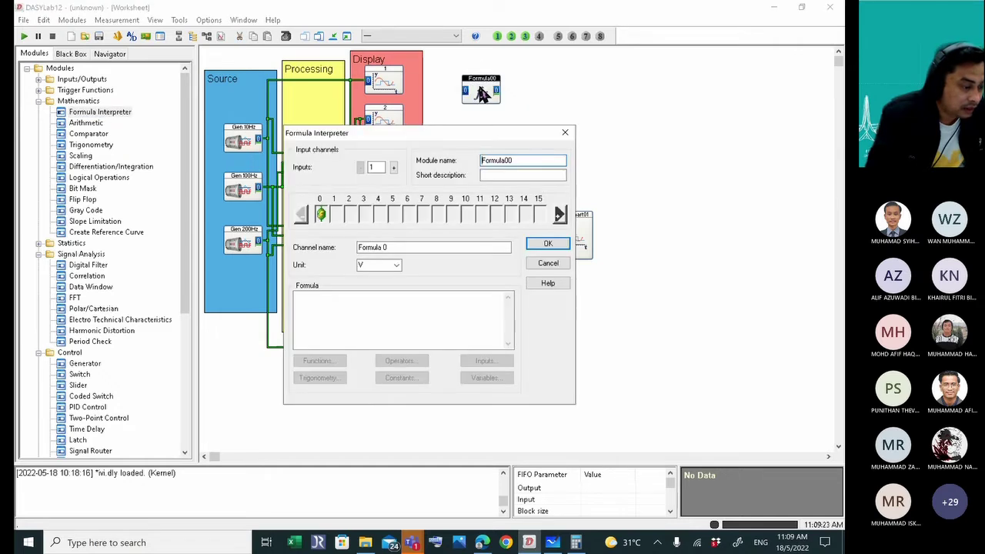
pyautogui.click(393, 315)
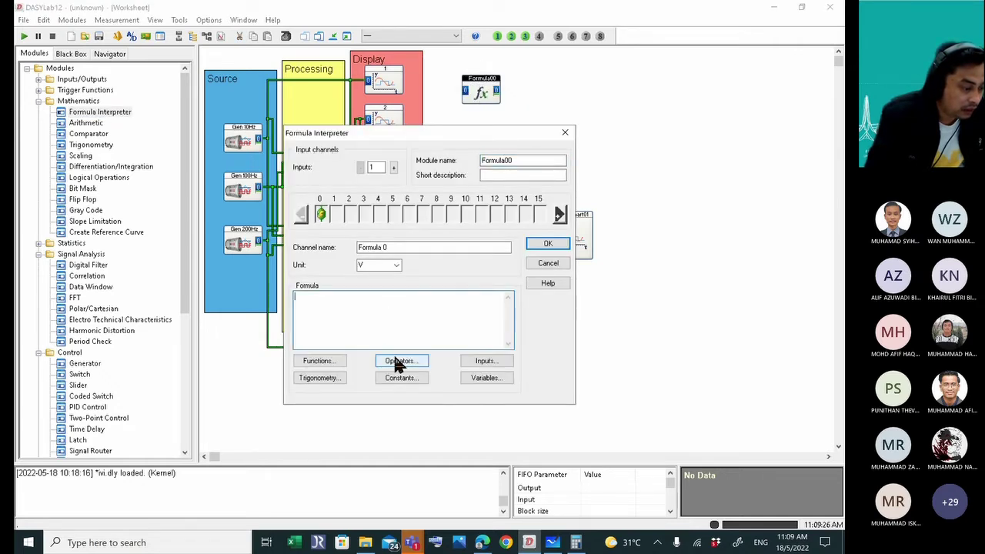
pyautogui.click(317, 377)
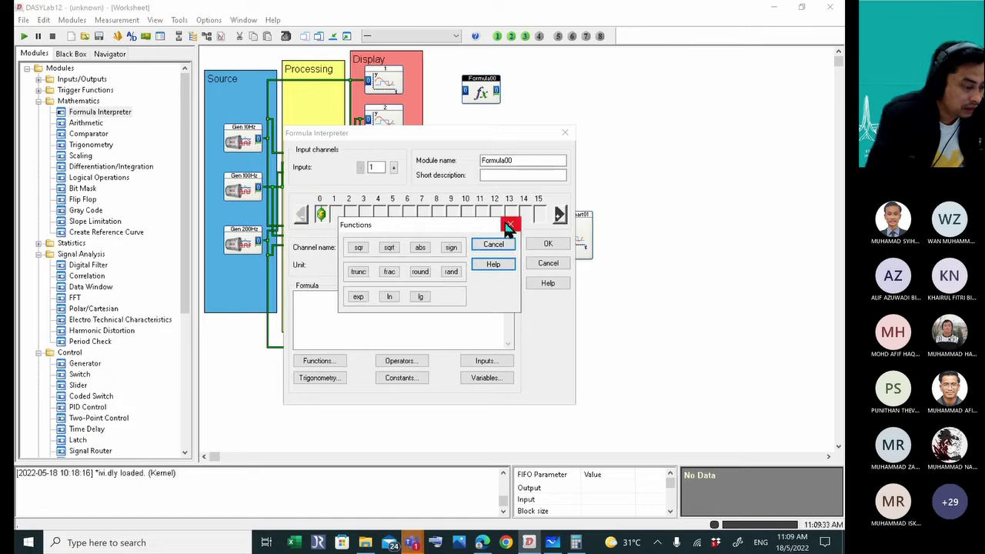
pyautogui.click(506, 224)
pyautogui.click(565, 133)
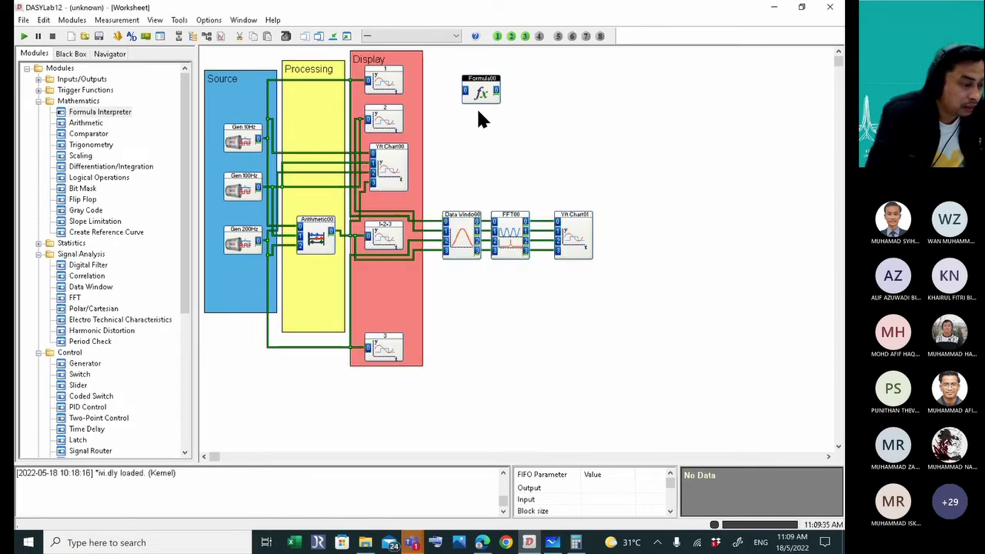
# Delete the Formula Interpreter module from the worksheet.
pyautogui.moveTo(450, 71); pyautogui.dragTo(544, 146)
pyautogui.press('Delete')
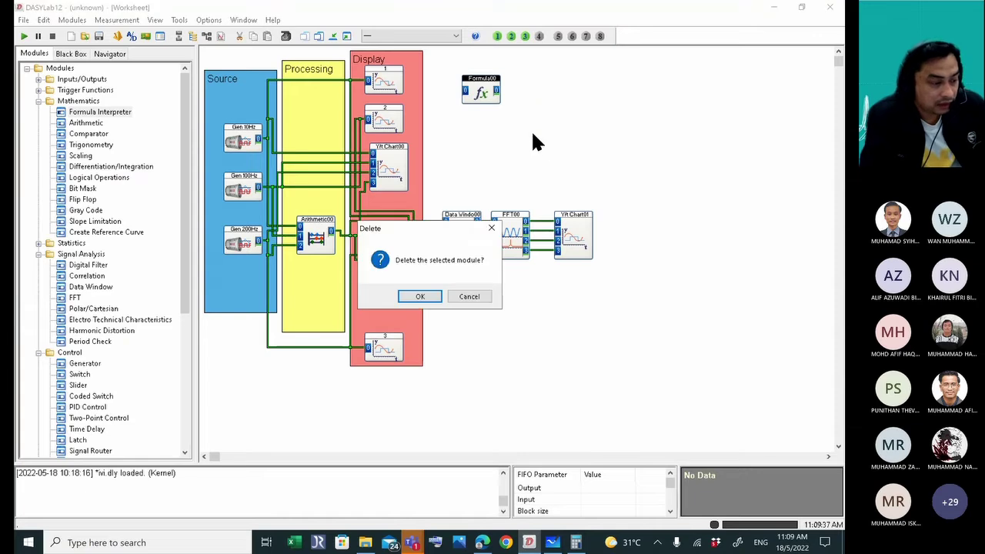
pyautogui.click(420, 296)
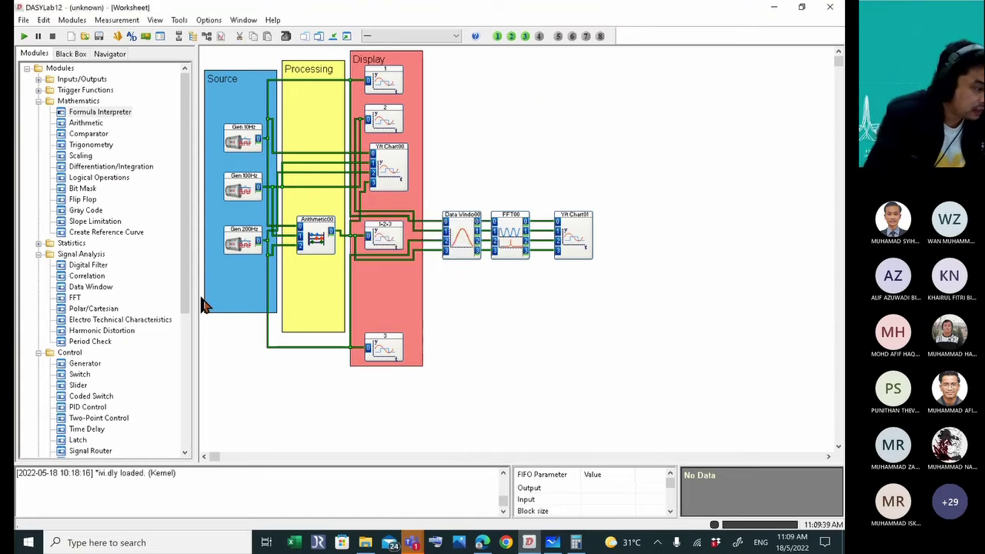
# Add four Digital Meter modules to the empty worksheet area beside the Display block.
pyautogui.click(88, 123)
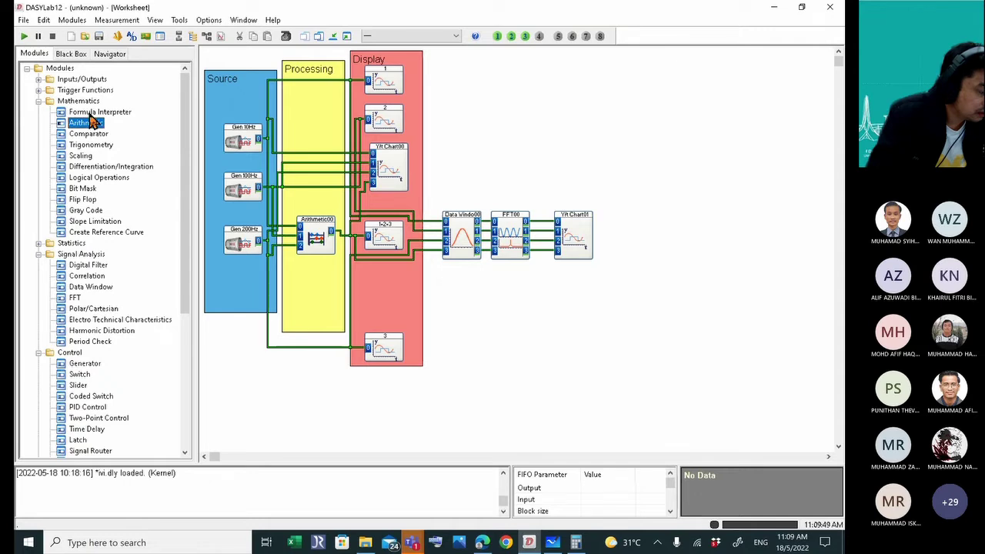
pyautogui.moveTo(187, 292); pyautogui.dragTo(191, 385)
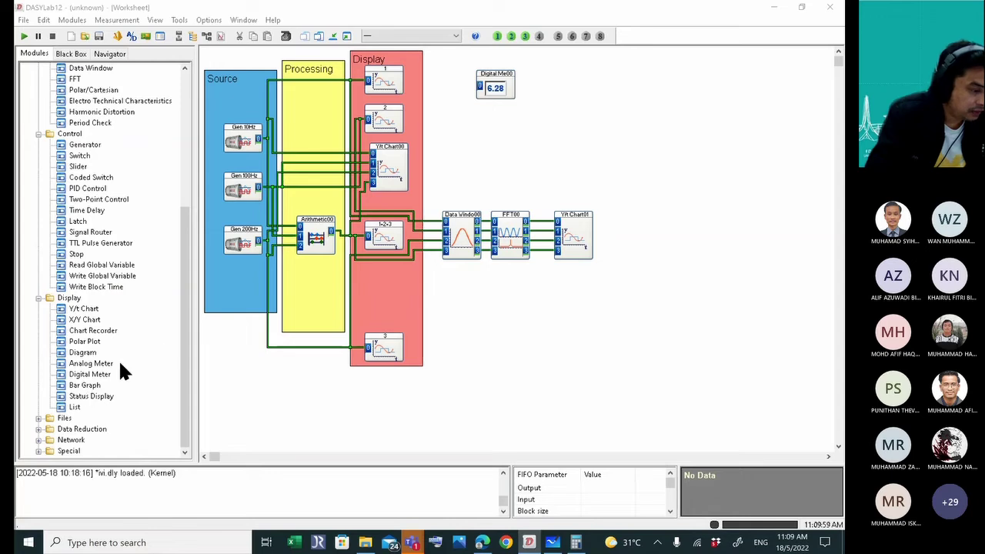
pyautogui.moveTo(88, 374); pyautogui.dragTo(477, 122)
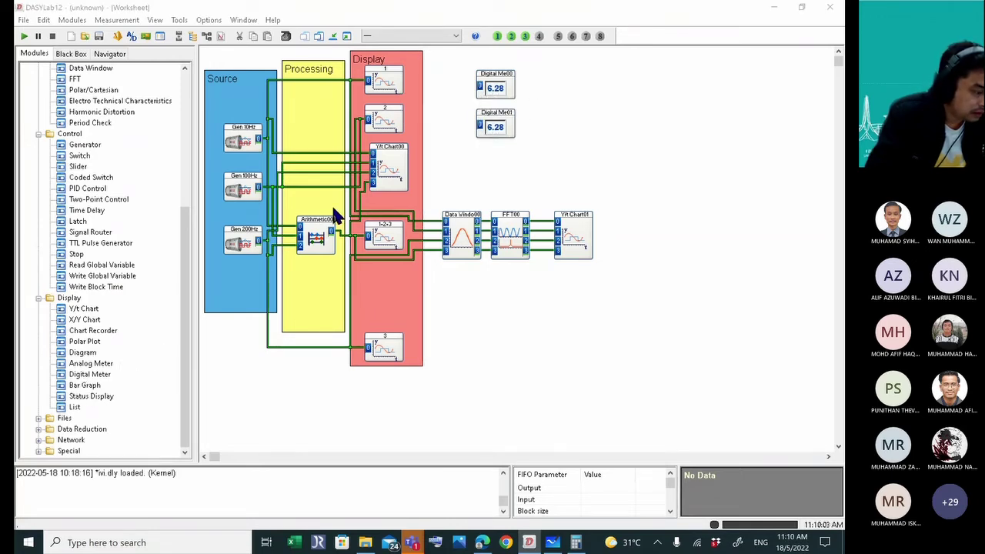
pyautogui.moveTo(82, 374); pyautogui.dragTo(477, 163)
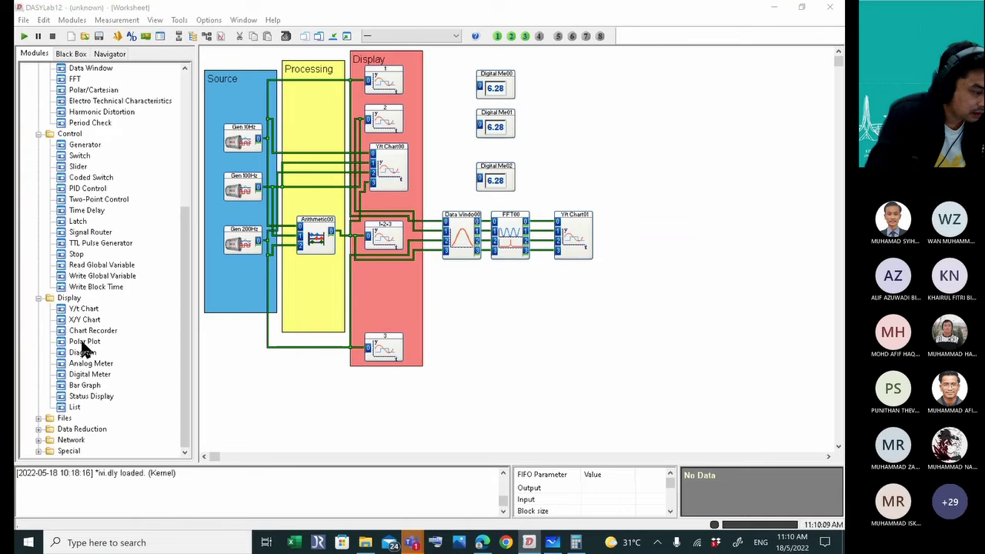
pyautogui.moveTo(85, 377); pyautogui.dragTo(480, 285)
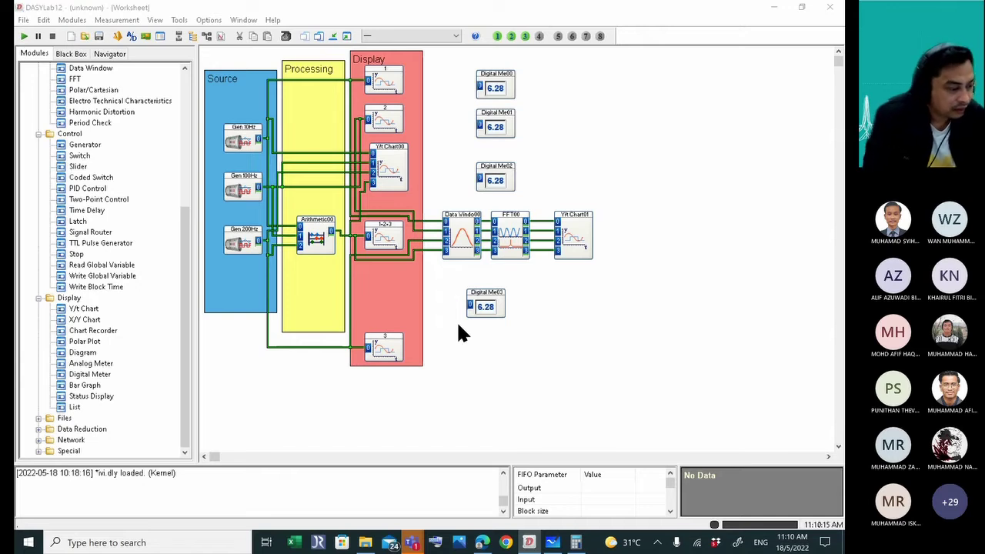
# Arrange the four digital meters in a column beside the Display block, three above the Data Window module and one below.
pyautogui.moveTo(491, 178); pyautogui.dragTo(462, 162)
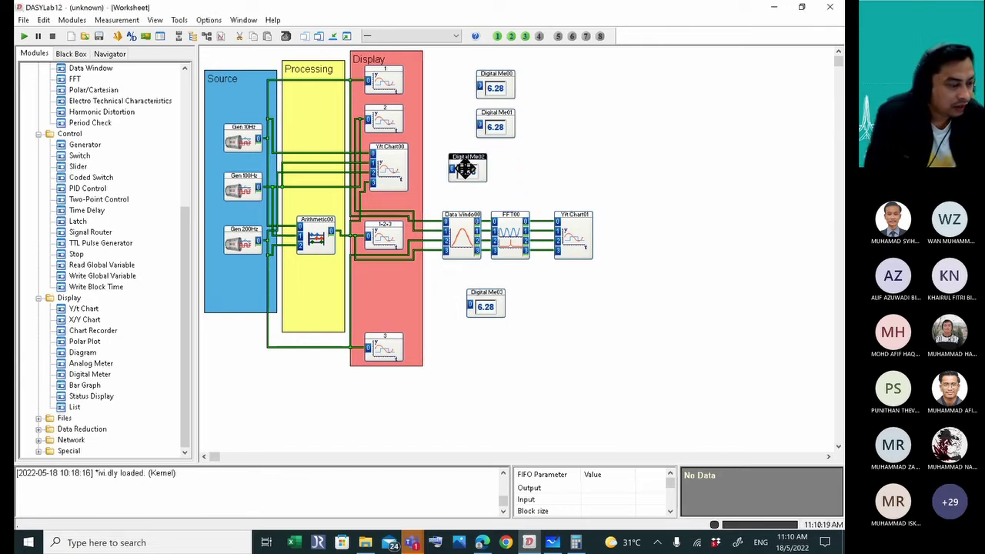
pyautogui.moveTo(496, 122); pyautogui.dragTo(468, 123)
pyautogui.moveTo(498, 86); pyautogui.dragTo(464, 81)
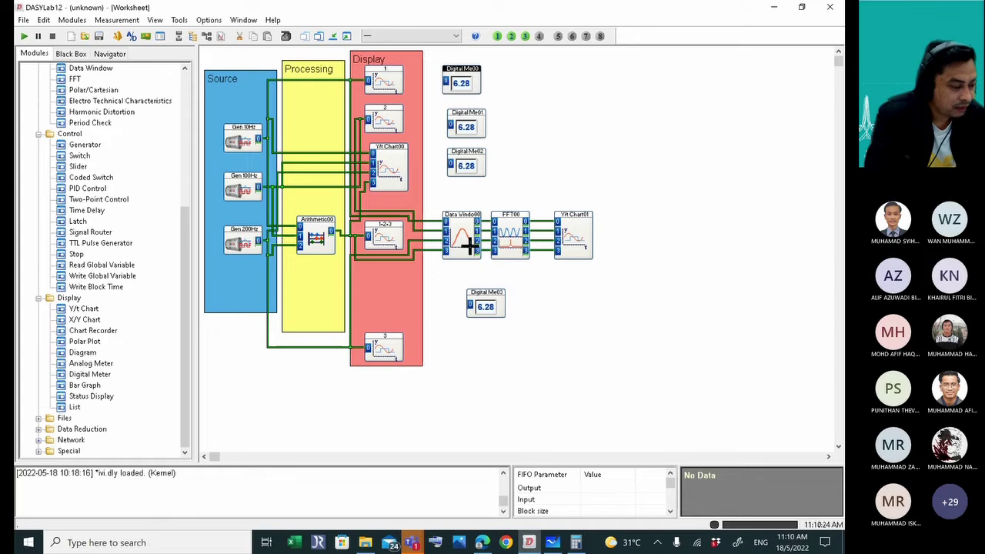
pyautogui.moveTo(484, 305); pyautogui.dragTo(461, 342)
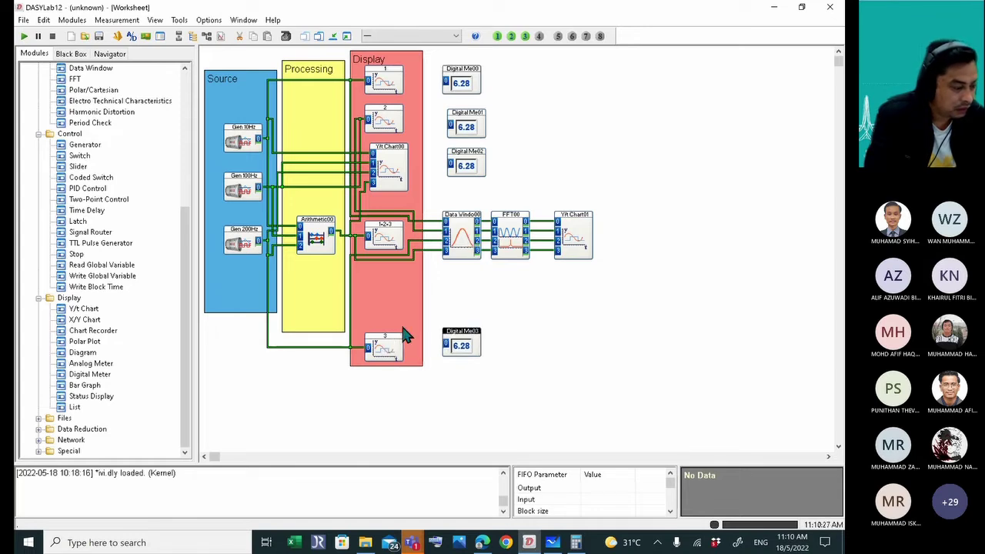
# Swap Y/t Chart00 and chart 3 so that chart 3 sits under chart 2 and Y/t Chart00 below chart 1+2+3.
pyautogui.moveTo(389, 158); pyautogui.dragTo(383, 306)
pyautogui.moveTo(387, 347); pyautogui.dragTo(399, 163)
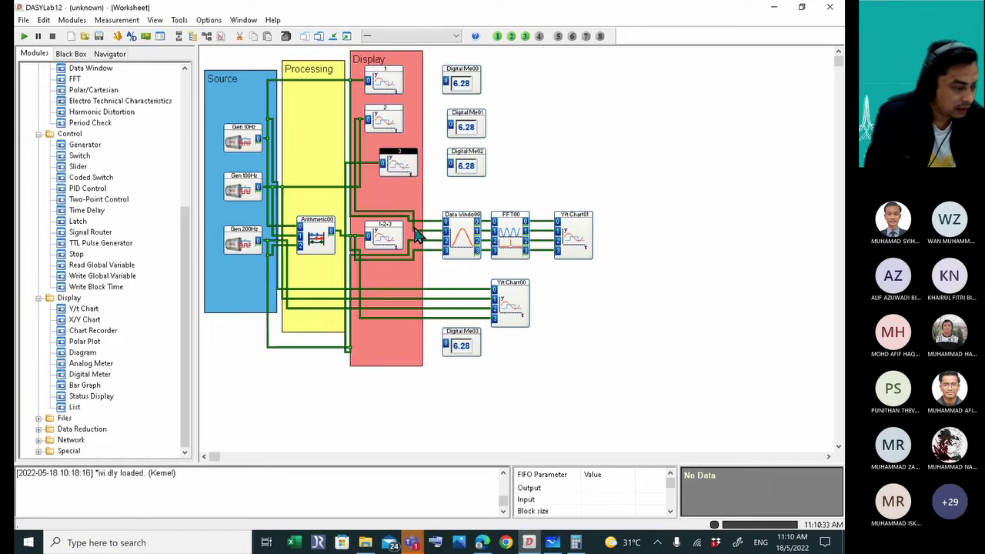
pyautogui.moveTo(505, 306); pyautogui.dragTo(387, 320)
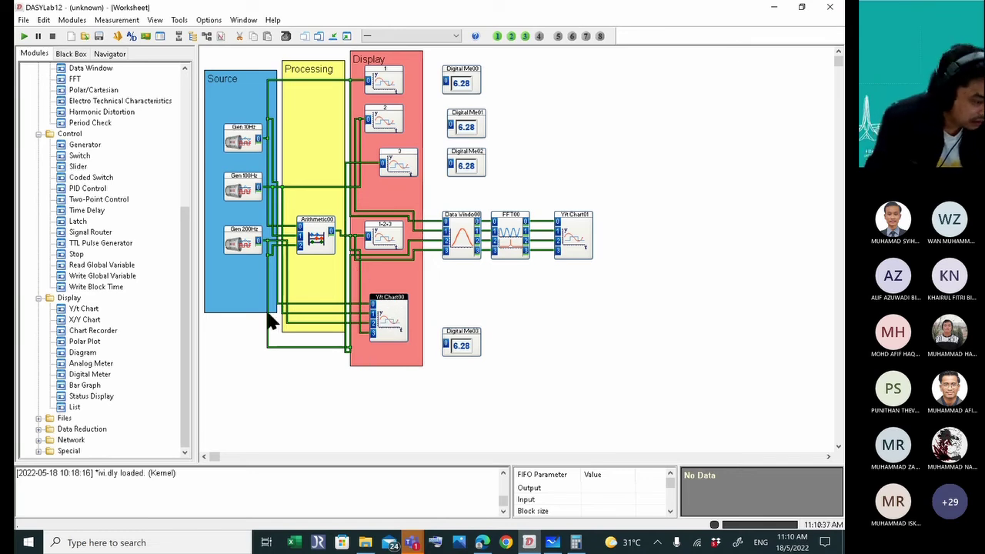
# Move chart 3 below the Display block and delete the connection from Gen 200Hz to chart 3 and the Data Window module.
pyautogui.moveTo(407, 164); pyautogui.dragTo(398, 427)
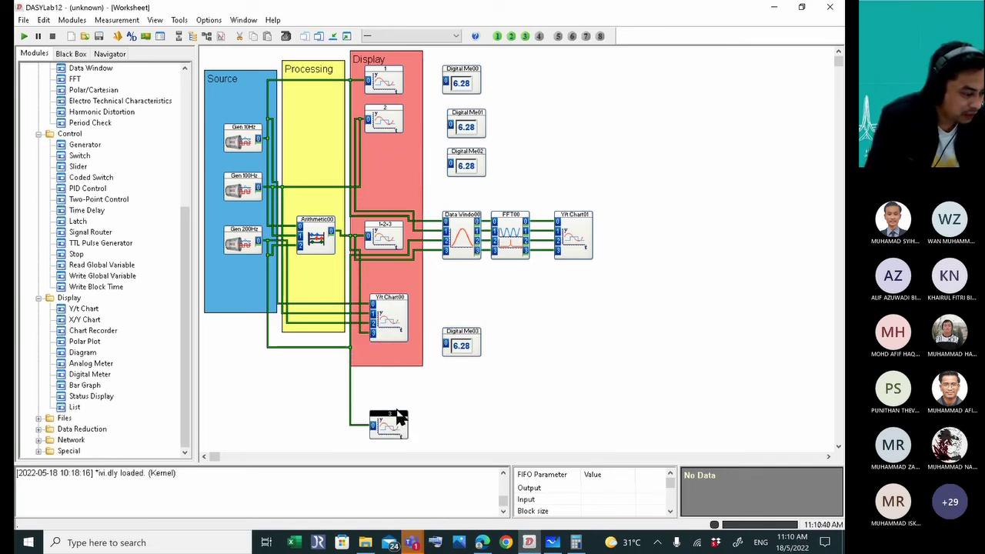
pyautogui.click(348, 376)
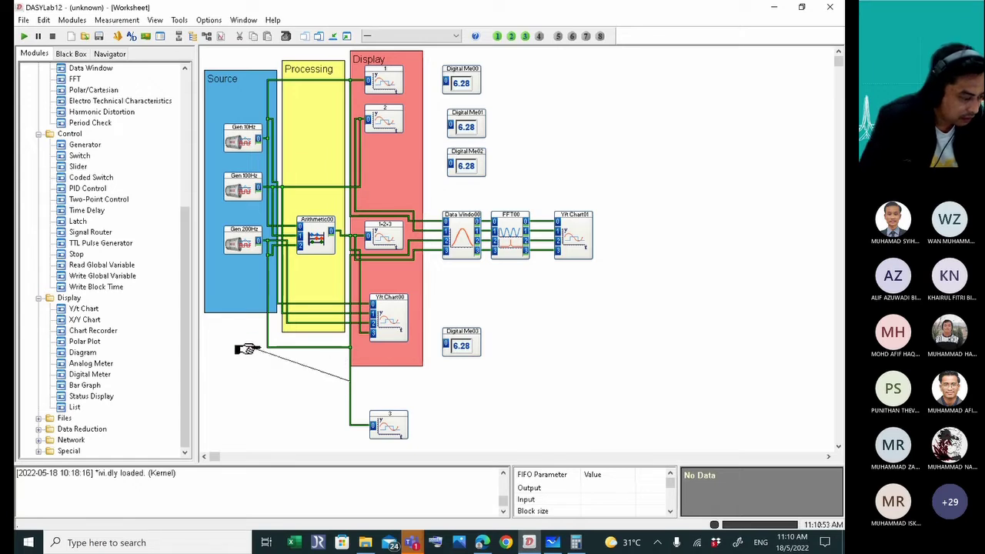
pyautogui.click(246, 348)
pyautogui.click(311, 345)
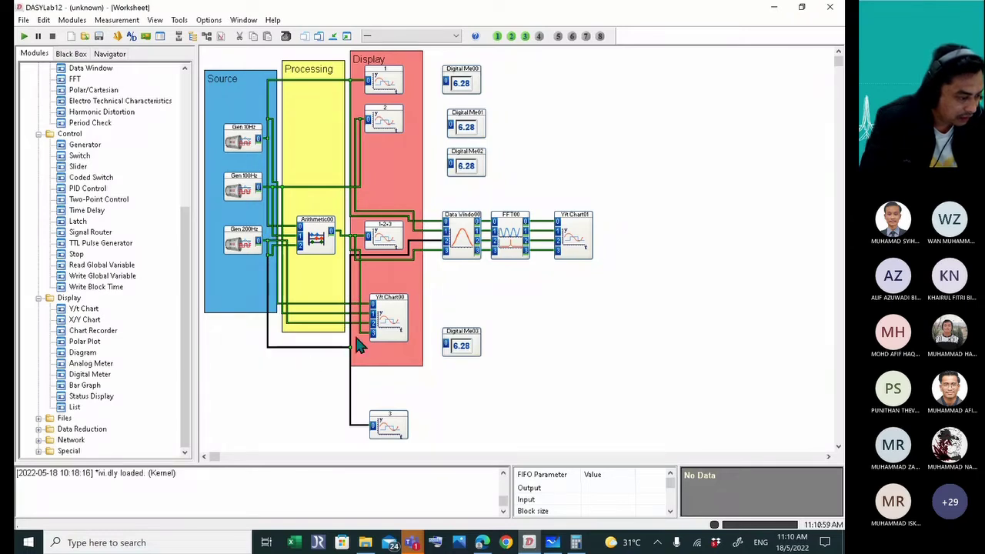
pyautogui.press('Delete')
# Place chart 3 under chart 2 in the Display block and wire it to the Gen 200Hz output.
pyautogui.moveTo(387, 426); pyautogui.dragTo(388, 168)
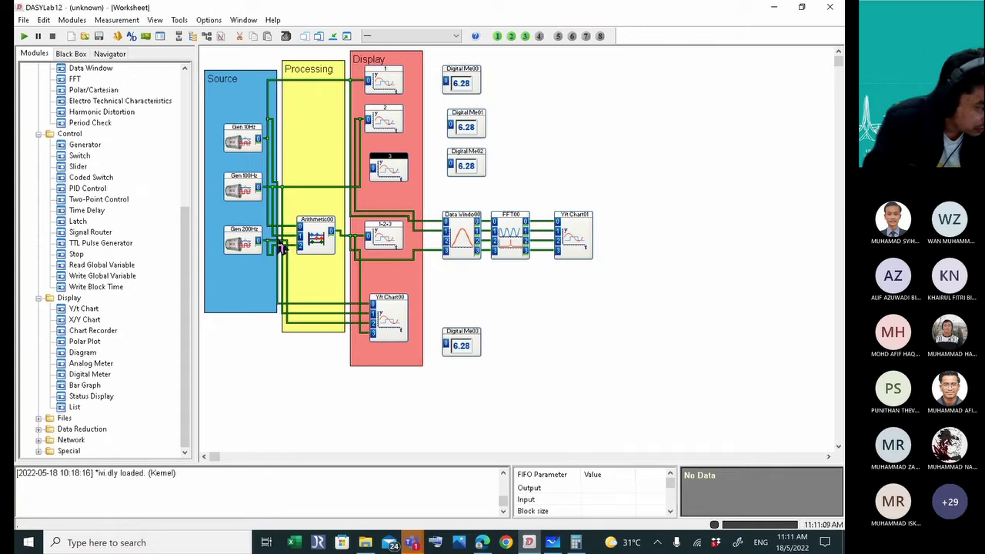
pyautogui.click(281, 248)
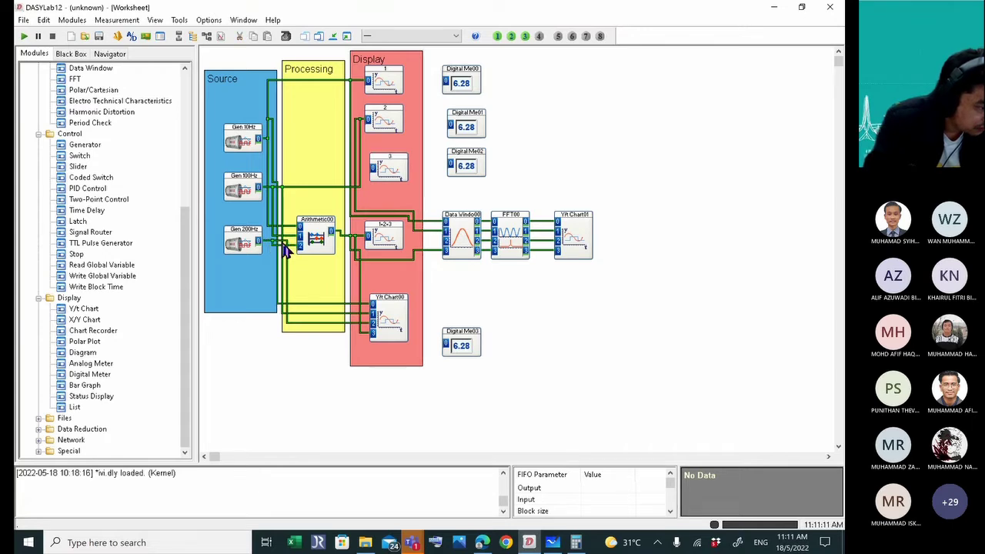
pyautogui.moveTo(286, 248); pyautogui.dragTo(374, 305)
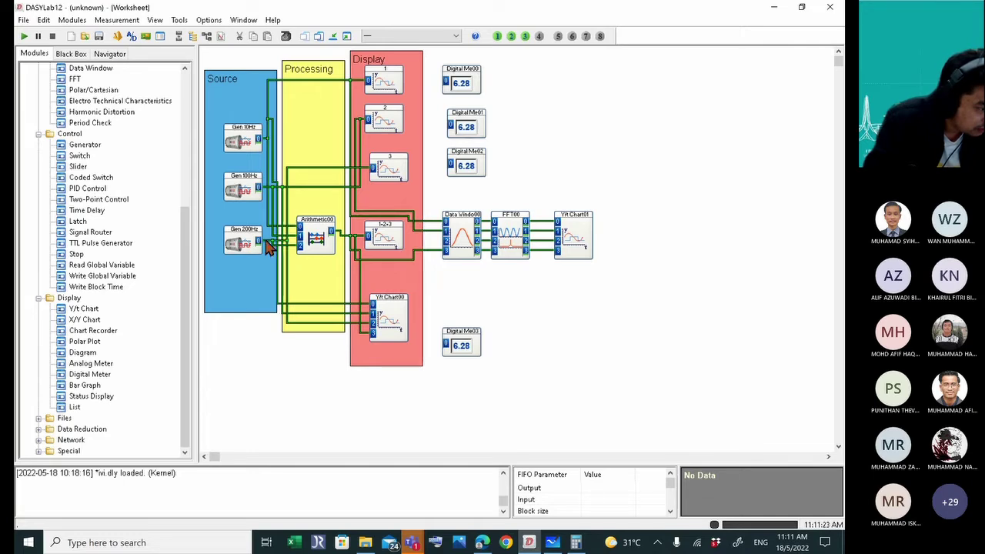
# Wire Gen 200Hz to the free input of the Data Window module, shift Y/t Chart00 slightly up and align Digital Me00 with the meters below it.
pyautogui.moveTo(260, 257); pyautogui.dragTo(446, 250)
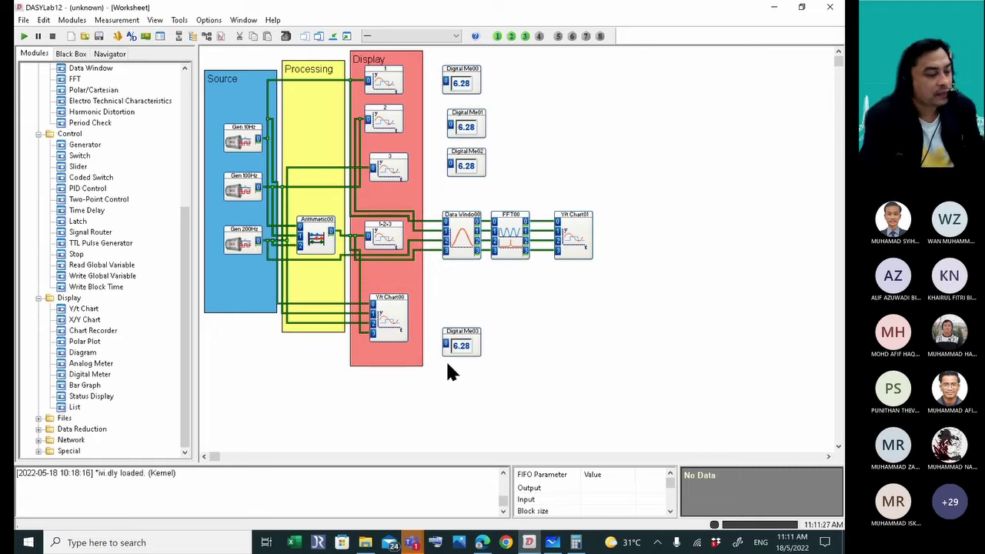
pyautogui.click(397, 329)
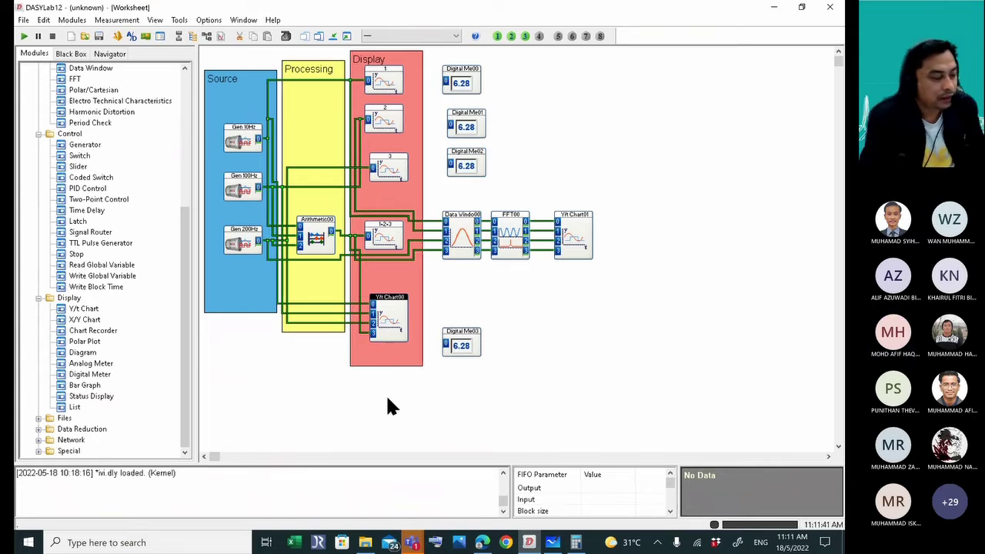
pyautogui.moveTo(391, 330); pyautogui.dragTo(391, 321)
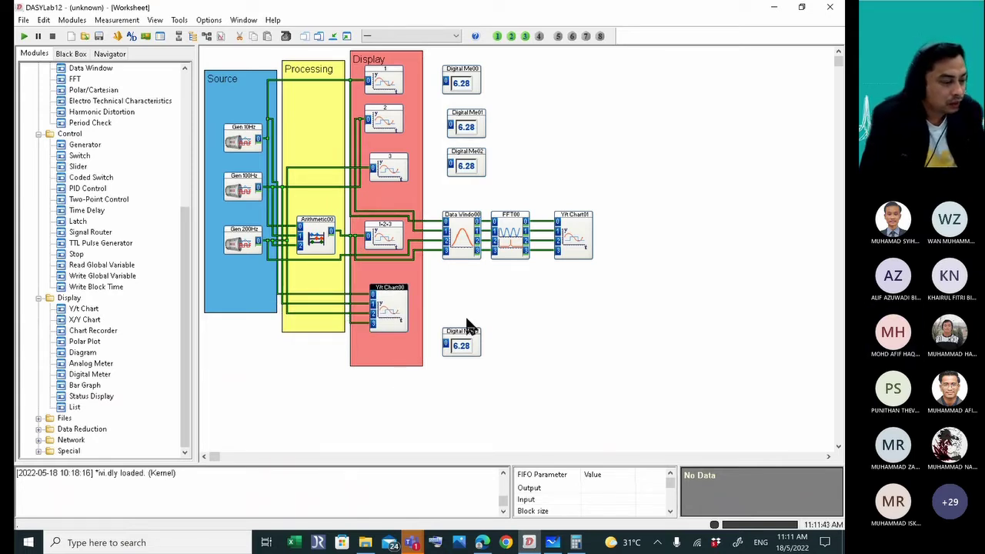
pyautogui.moveTo(457, 71); pyautogui.dragTo(461, 83)
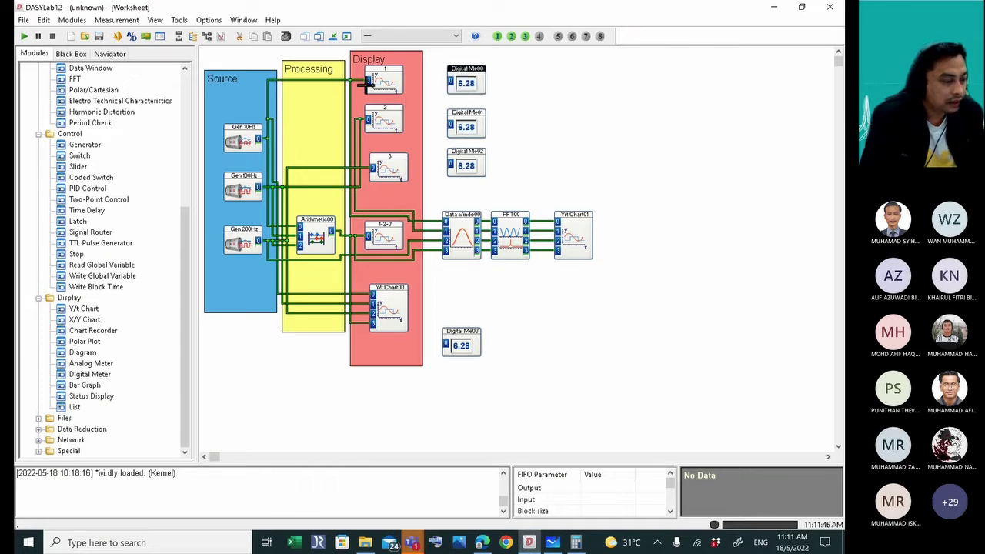
pyautogui.moveTo(344, 77); pyautogui.dragTo(446, 77)
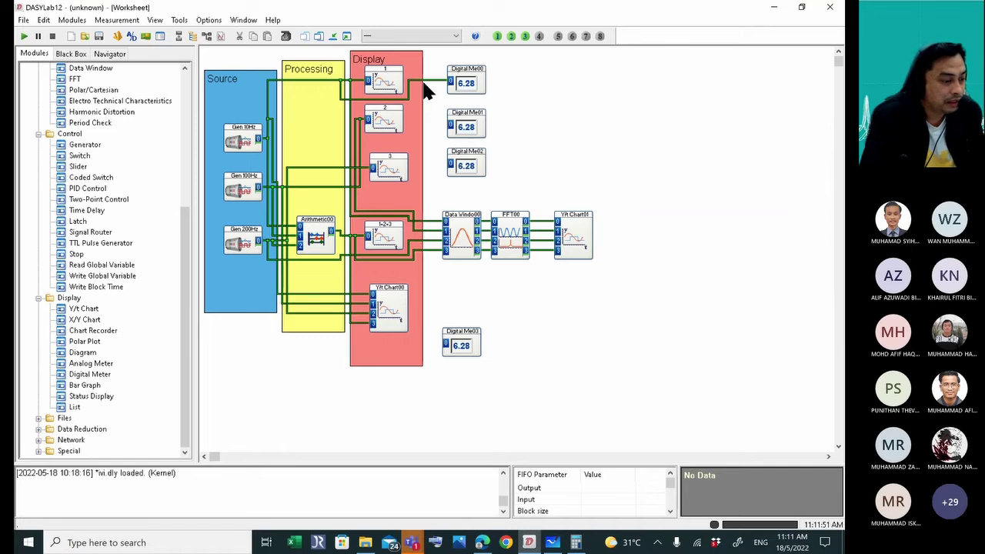
pyautogui.click(423, 80)
pyautogui.press('Delete')
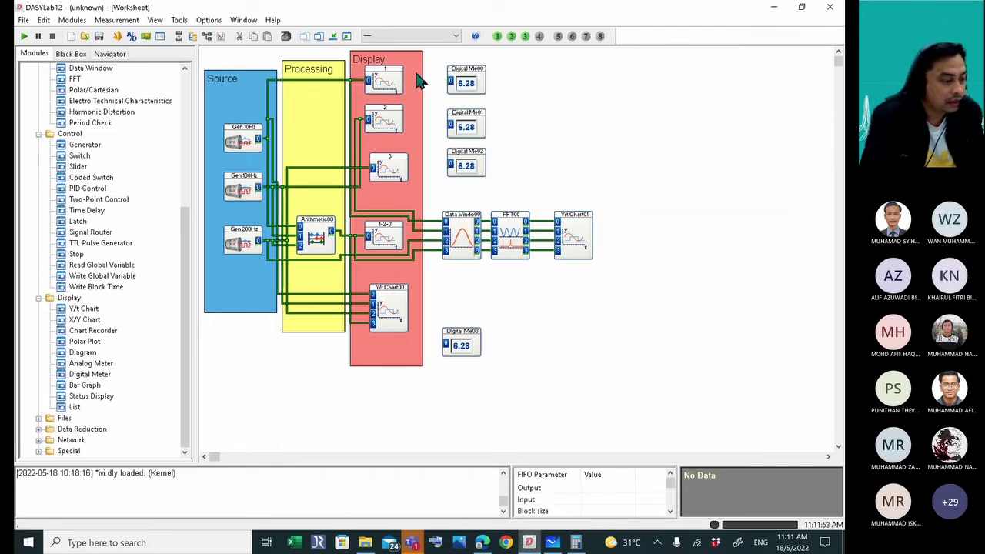
# Enable Copy inputs for charts 1, 2, 3 and 1+2+3 in the Display block.
pyautogui.click(385, 81)
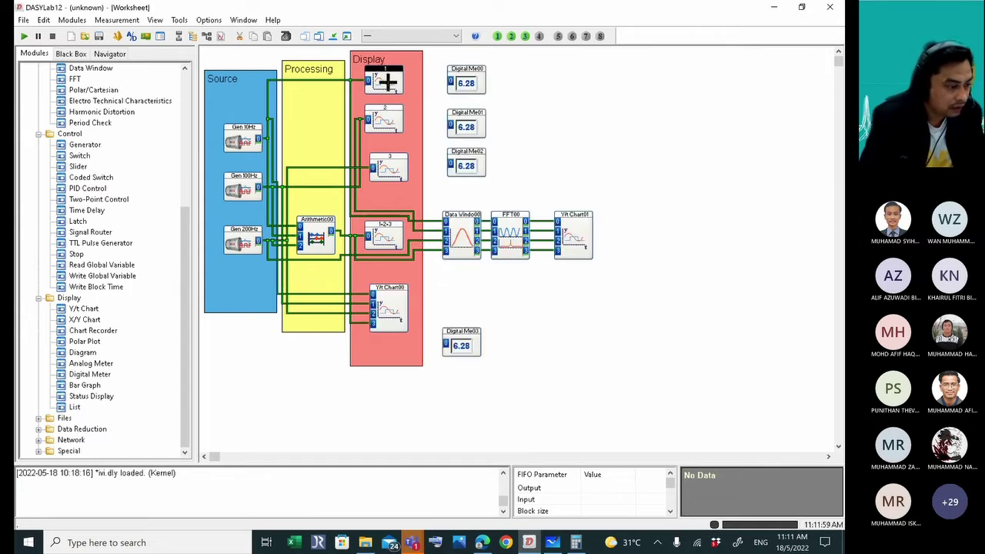
pyautogui.doubleClick(390, 77)
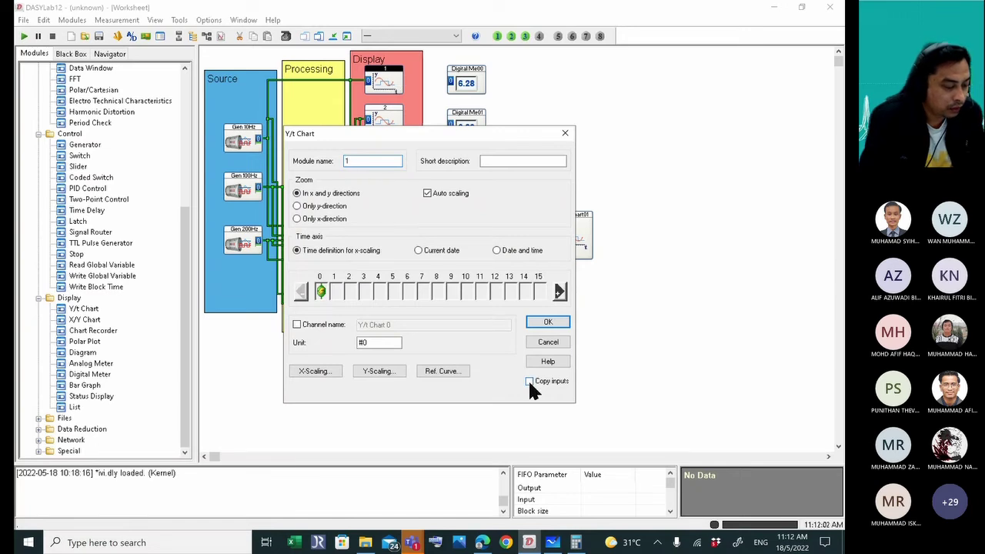
pyautogui.click(545, 325)
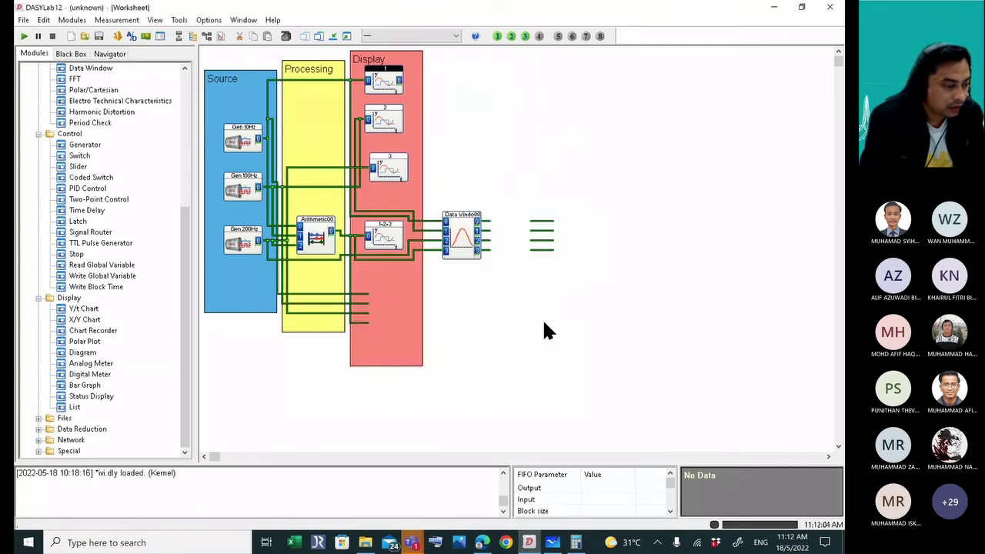
pyautogui.doubleClick(382, 124)
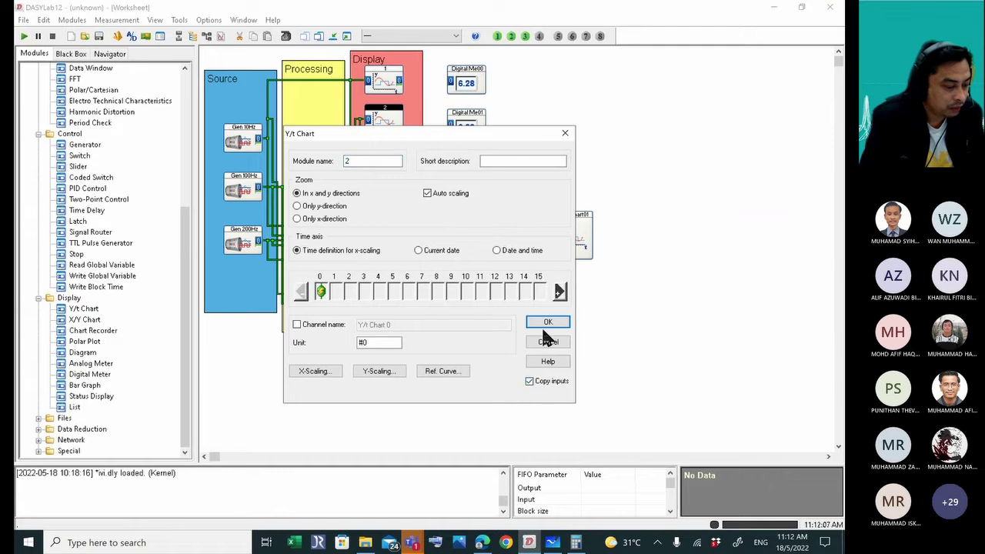
pyautogui.click(544, 324)
pyautogui.doubleClick(390, 162)
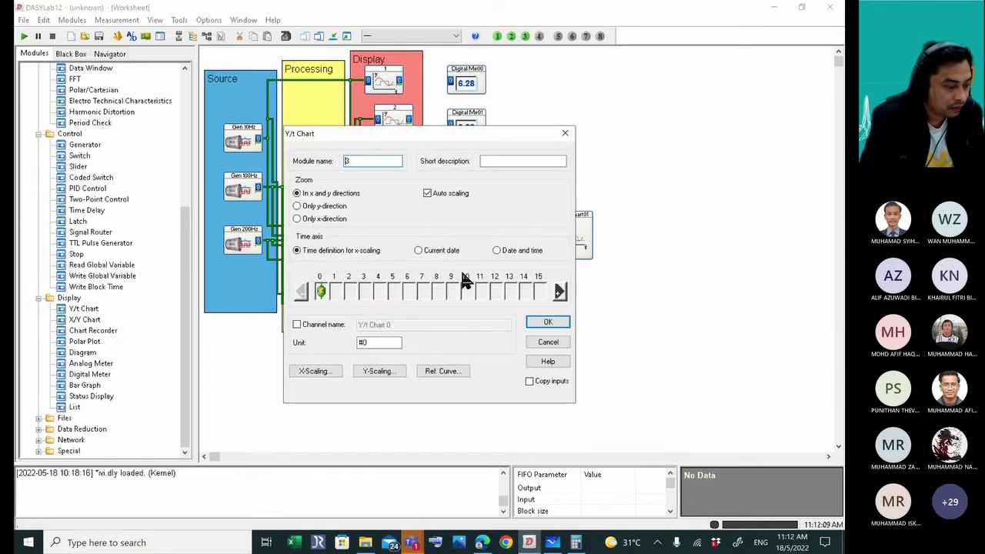
pyautogui.click(545, 323)
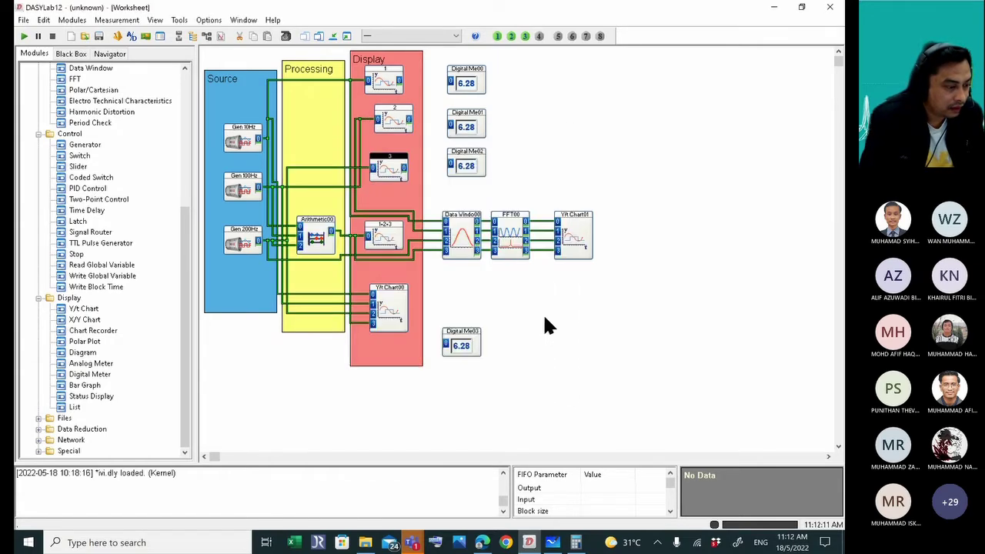
pyautogui.doubleClick(386, 237)
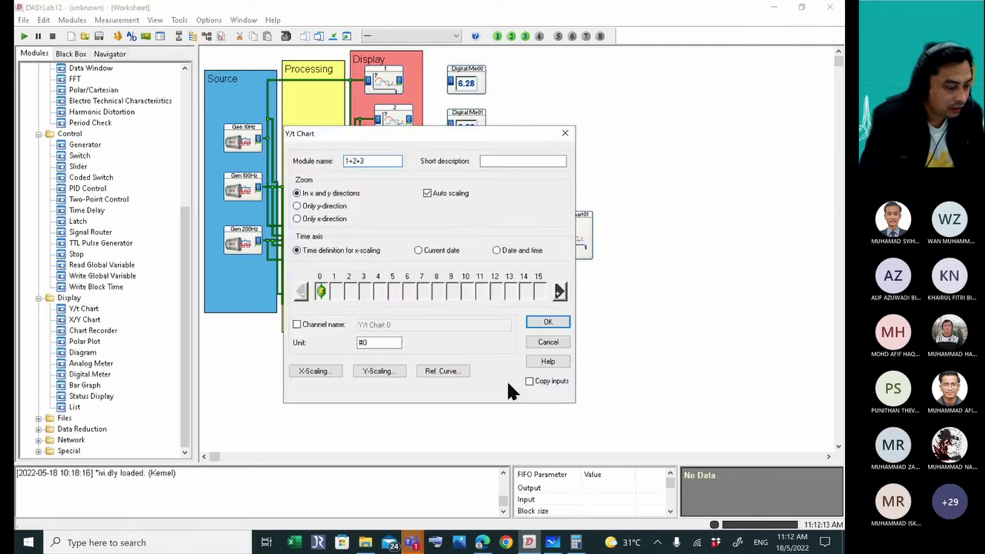
pyautogui.click(531, 321)
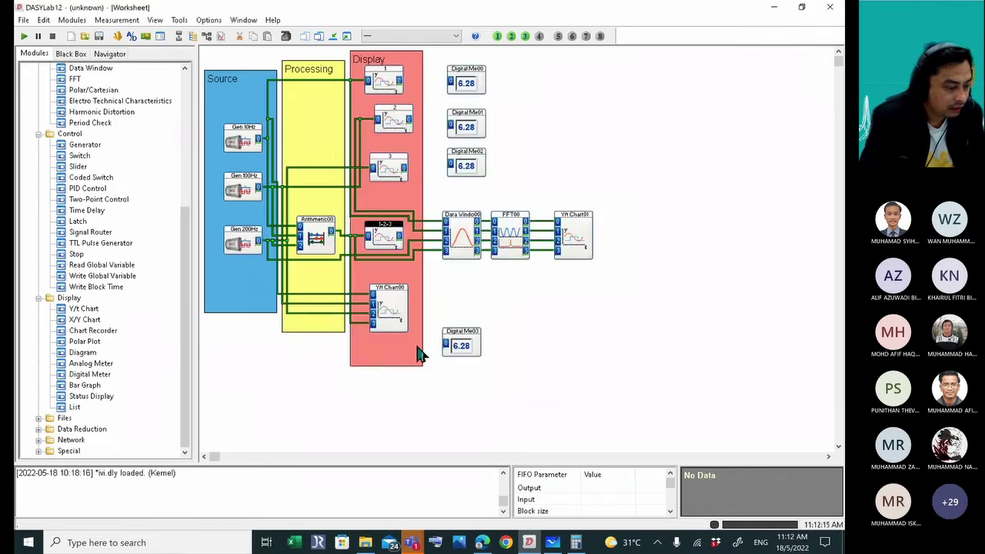
pyautogui.doubleClick(389, 309)
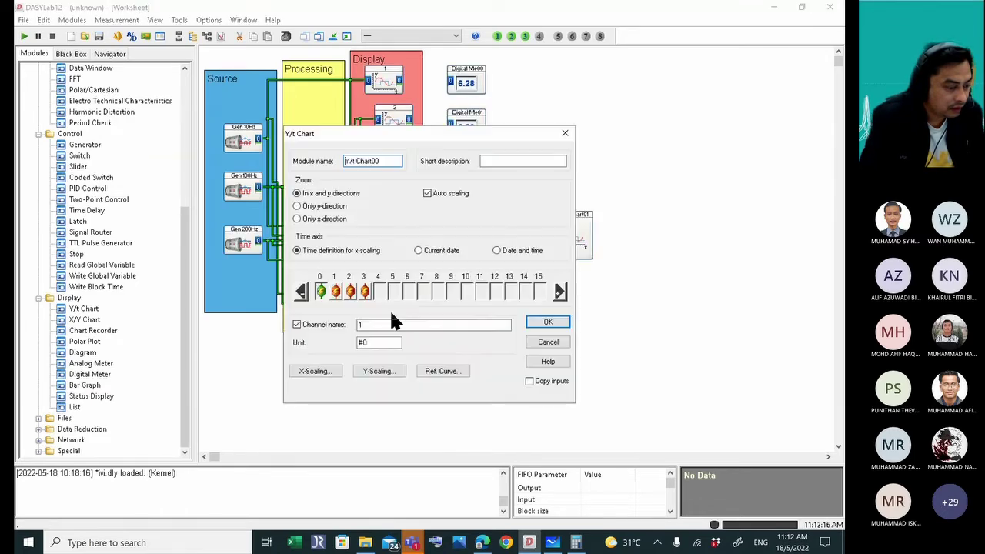
pyautogui.click(544, 322)
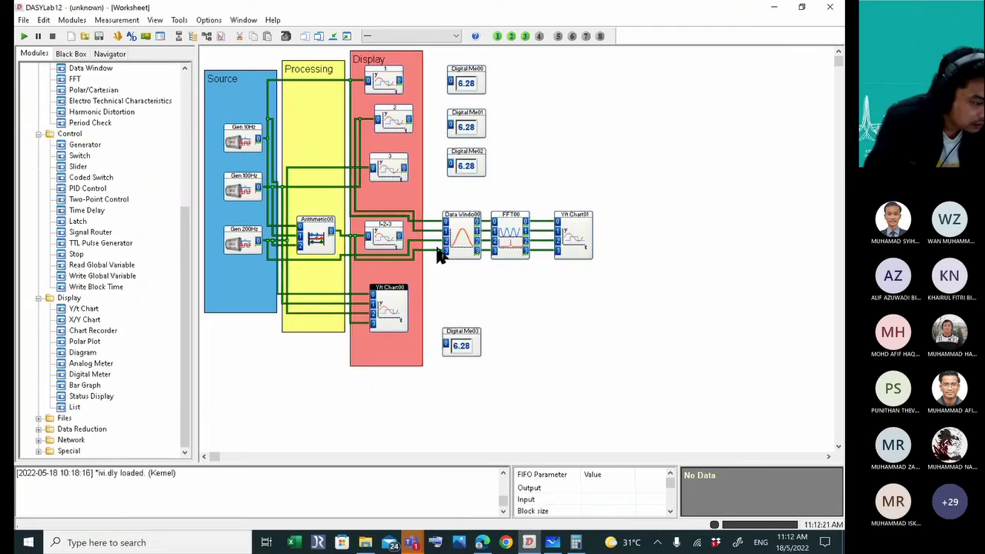
# Move the Data Window module below FFT00 and shift chart 1+2+3 out of the Display block.
pyautogui.moveTo(460, 239); pyautogui.dragTo(467, 294)
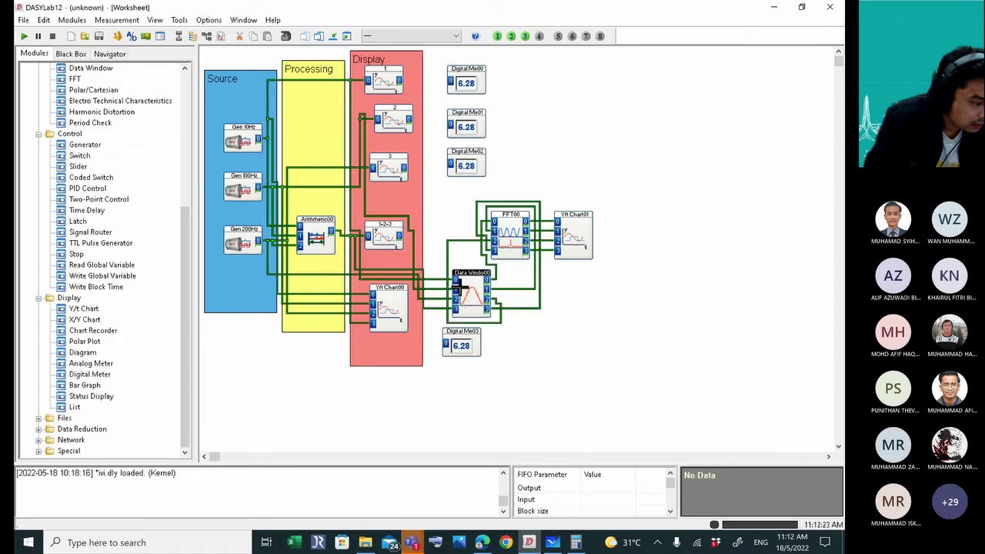
pyautogui.moveTo(385, 235); pyautogui.dragTo(443, 203)
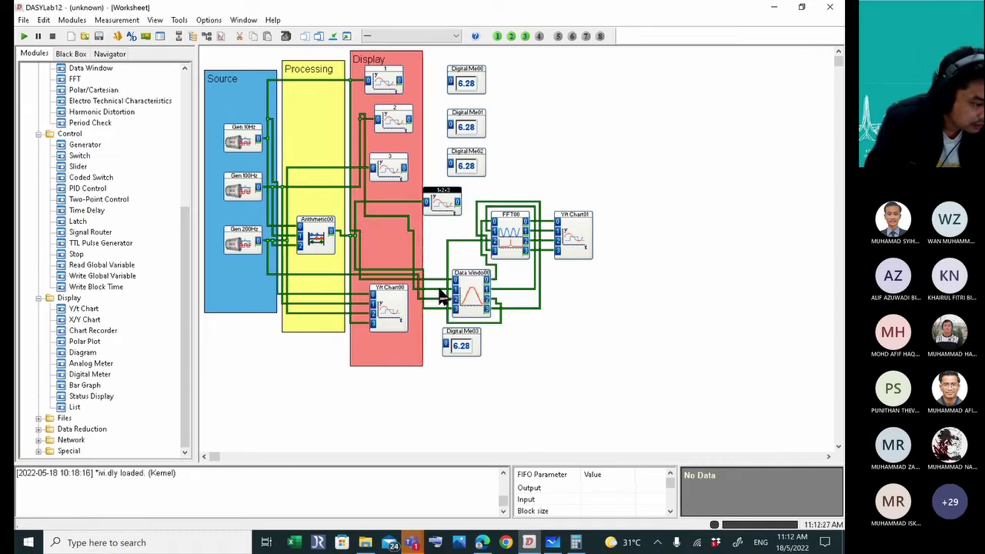
pyautogui.click(388, 217)
pyautogui.doubleClick(388, 218)
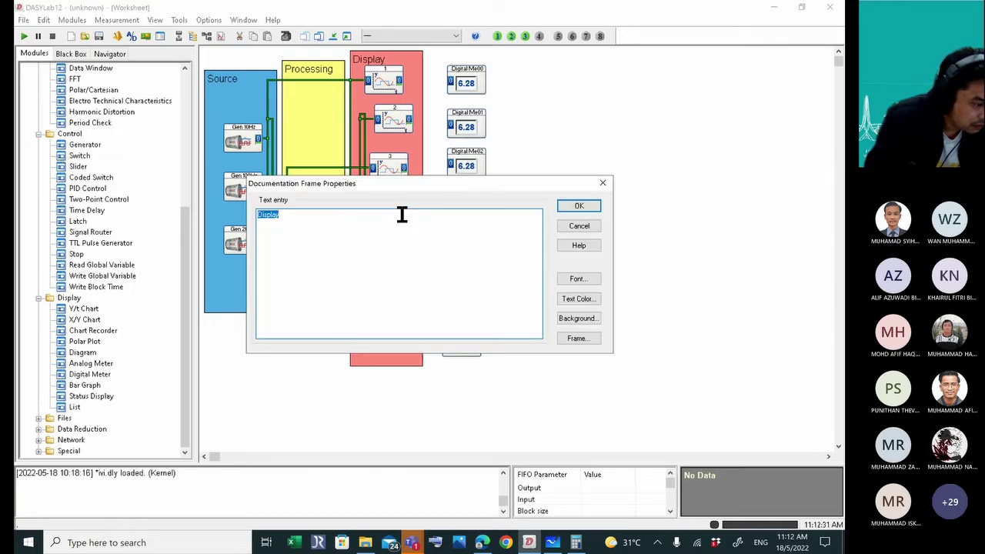
pyautogui.click(600, 182)
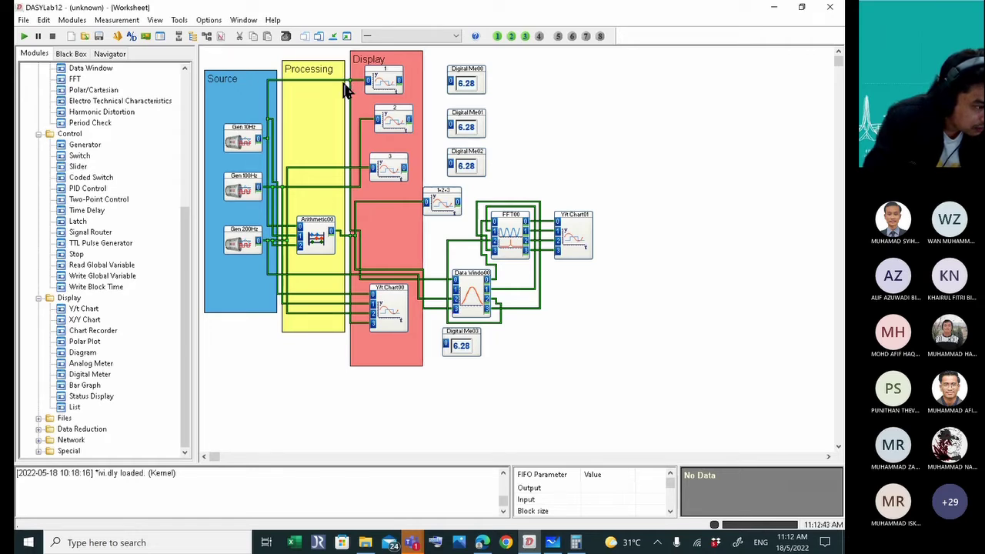
# Branch the line feeding chart 3 to the unconnected input of the Data Window module.
pyautogui.moveTo(345, 90); pyautogui.dragTo(399, 246)
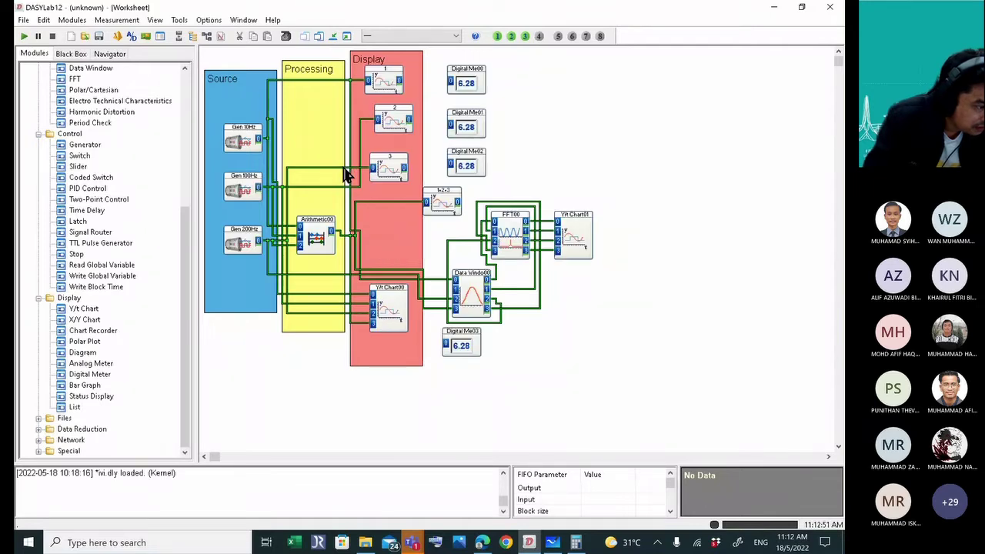
pyautogui.moveTo(339, 170); pyautogui.dragTo(387, 237)
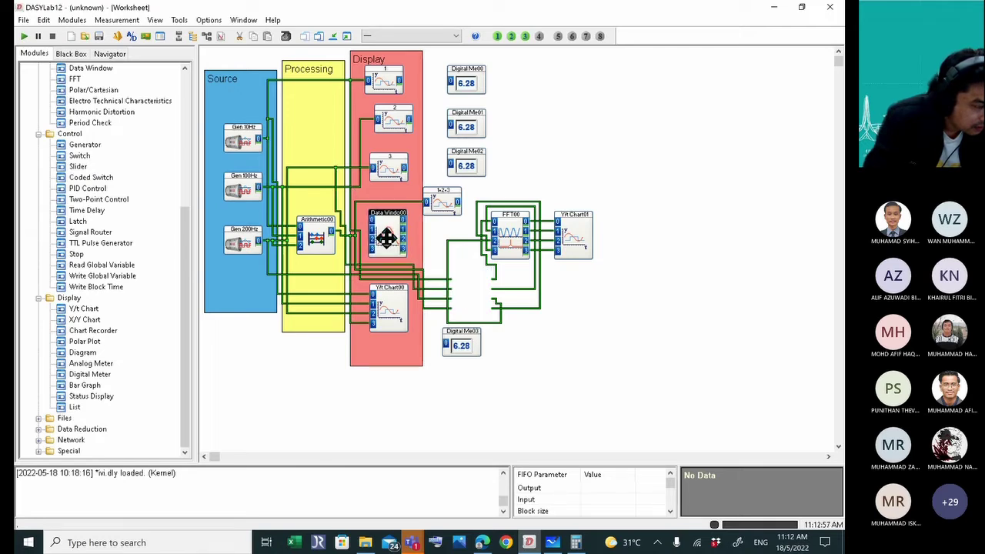
# Place chart 1+2+3 under chart 3 in the Display block and line up the Data Window module directly before FFT00.
pyautogui.moveTo(387, 238); pyautogui.dragTo(630, 293)
pyautogui.moveTo(439, 207); pyautogui.dragTo(391, 222)
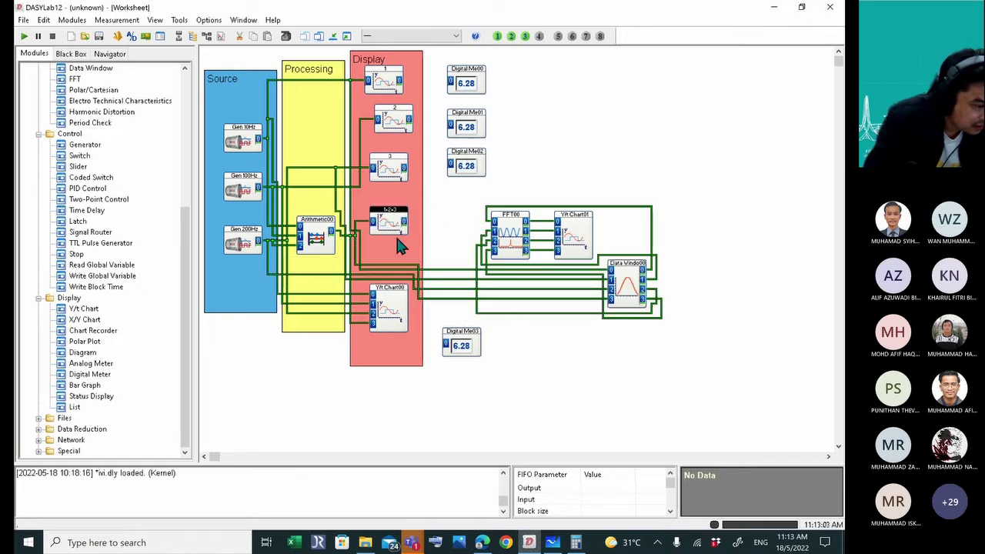
pyautogui.moveTo(617, 283); pyautogui.dragTo(452, 225)
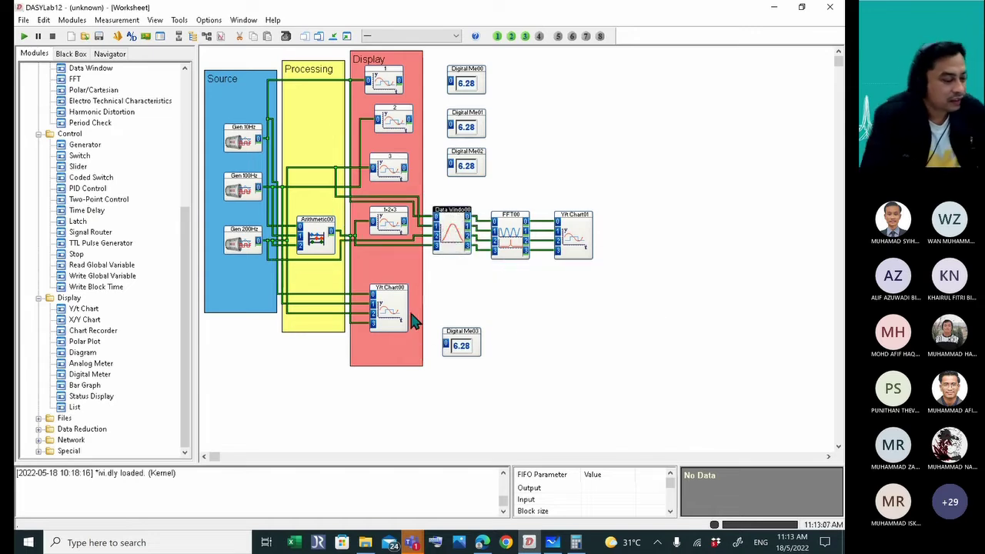
pyautogui.moveTo(451, 223); pyautogui.dragTo(459, 245)
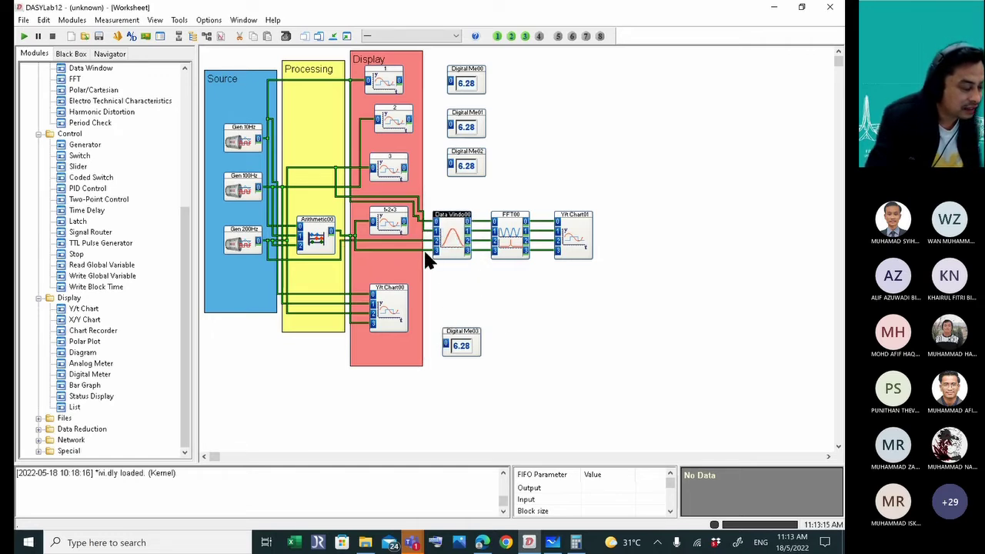
# Move Digital Me03 up beside Y/t Chart00 and enable Copy inputs for that chart.
pyautogui.click(469, 346)
pyautogui.moveTo(469, 346); pyautogui.dragTo(464, 312)
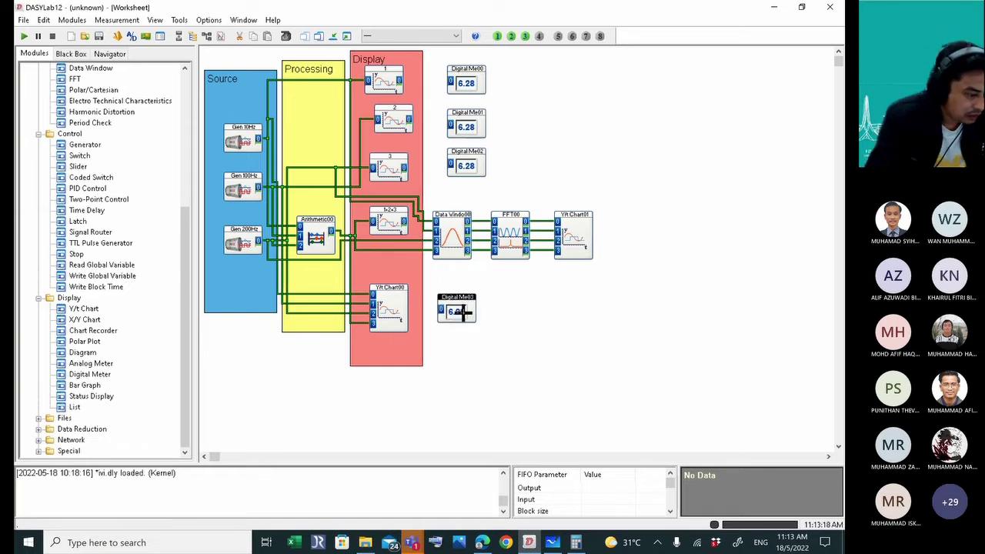
pyautogui.doubleClick(396, 298)
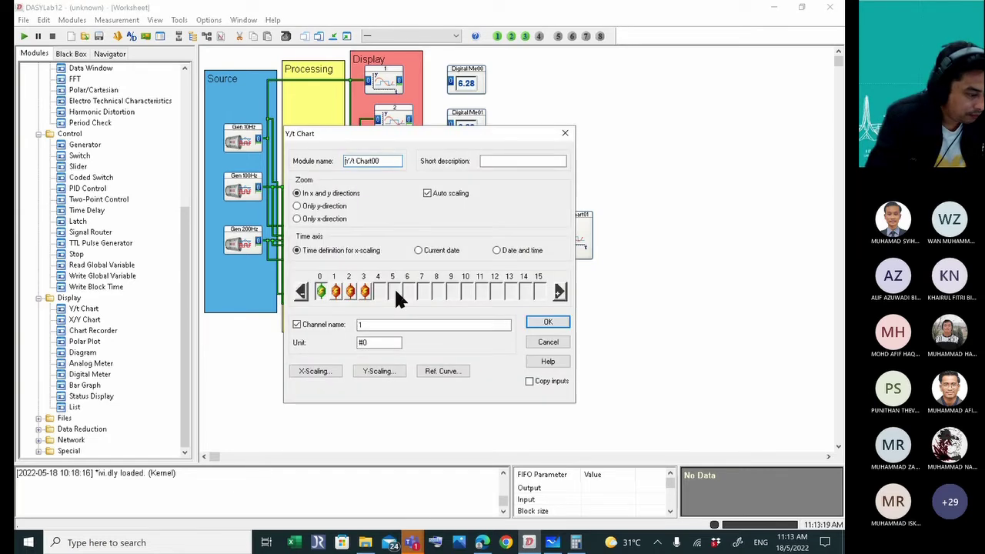
pyautogui.click(542, 324)
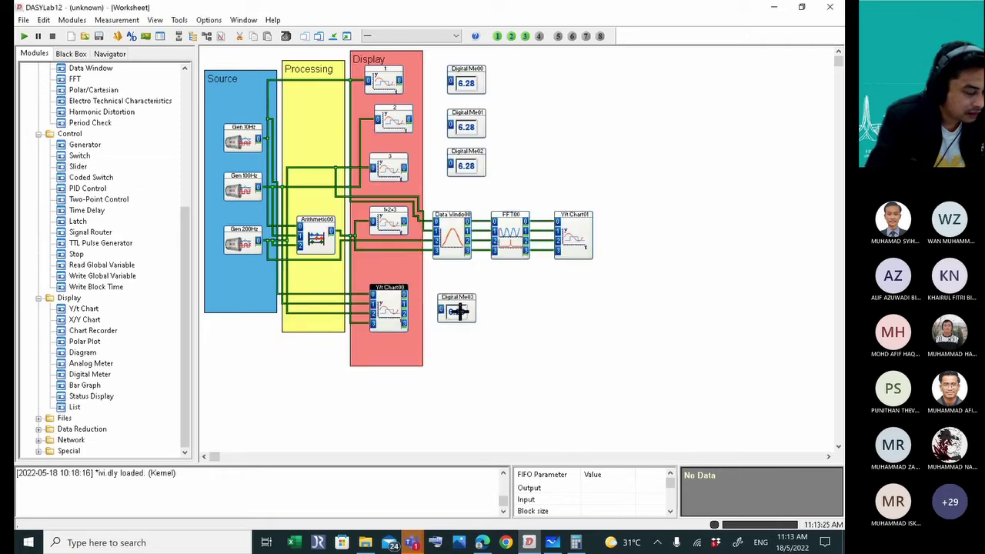
# Configure Digital Me03 with four input channels and RMS evaluation, and attach it to the four outputs of Y/t Chart00.
pyautogui.doubleClick(459, 310)
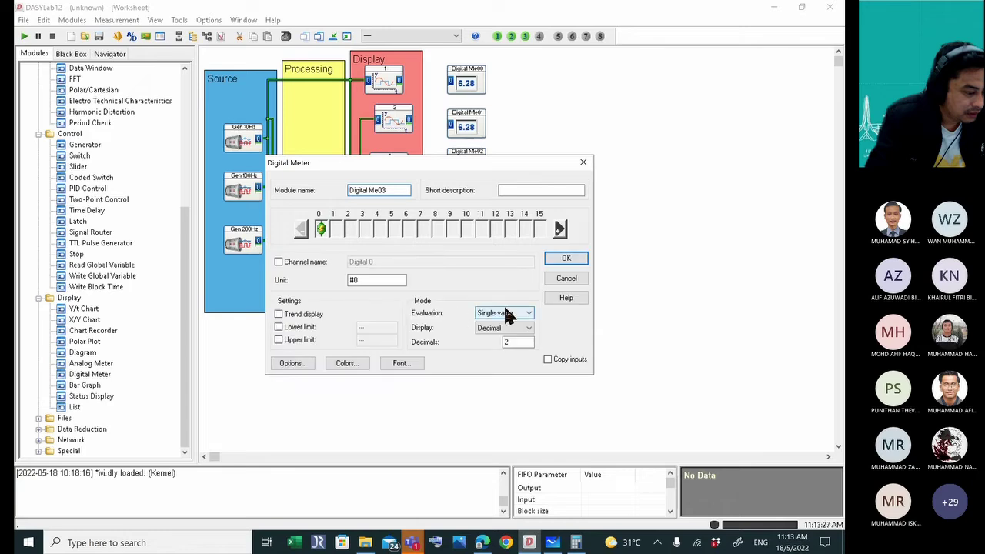
pyautogui.click(560, 231)
pyautogui.click(561, 231)
pyautogui.click(560, 231)
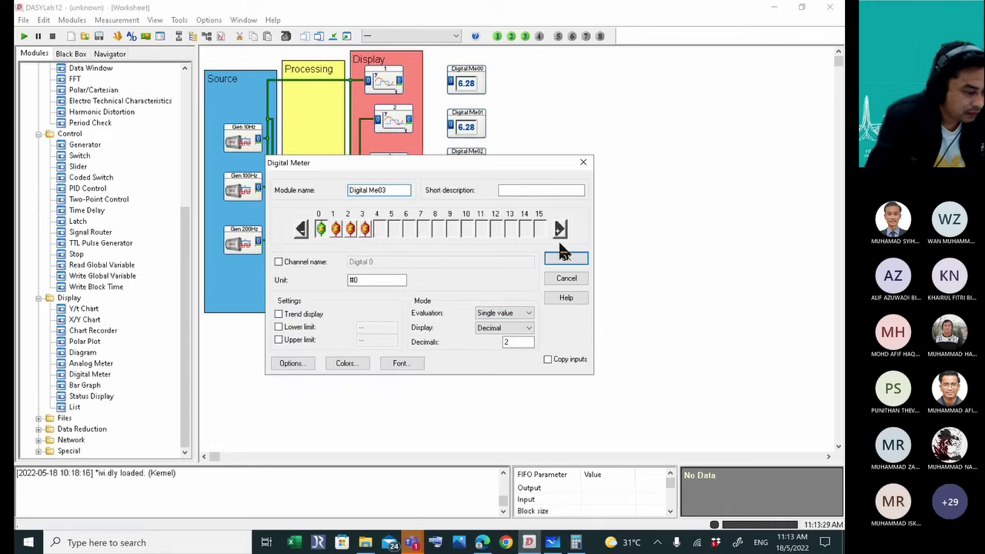
pyautogui.click(528, 316)
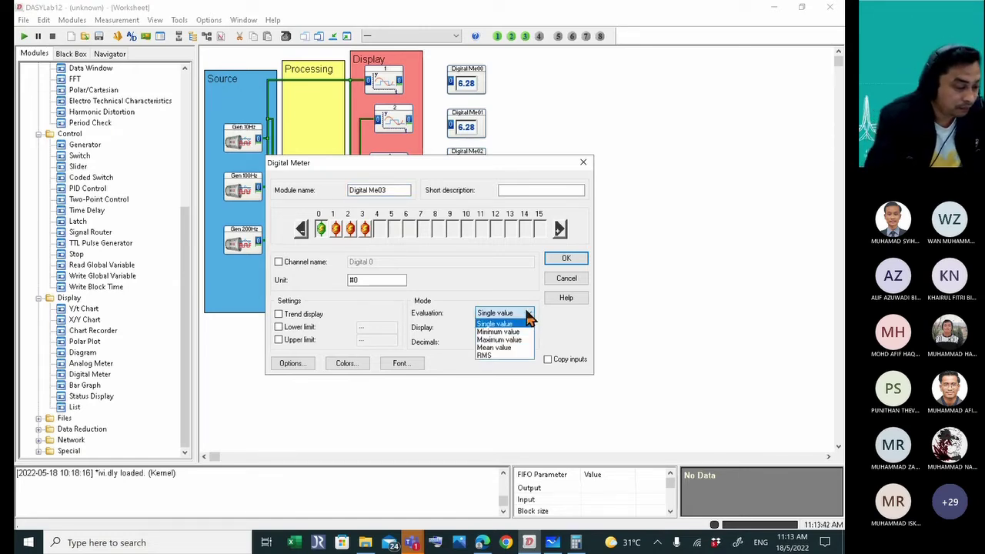
pyautogui.click(520, 356)
pyautogui.click(568, 259)
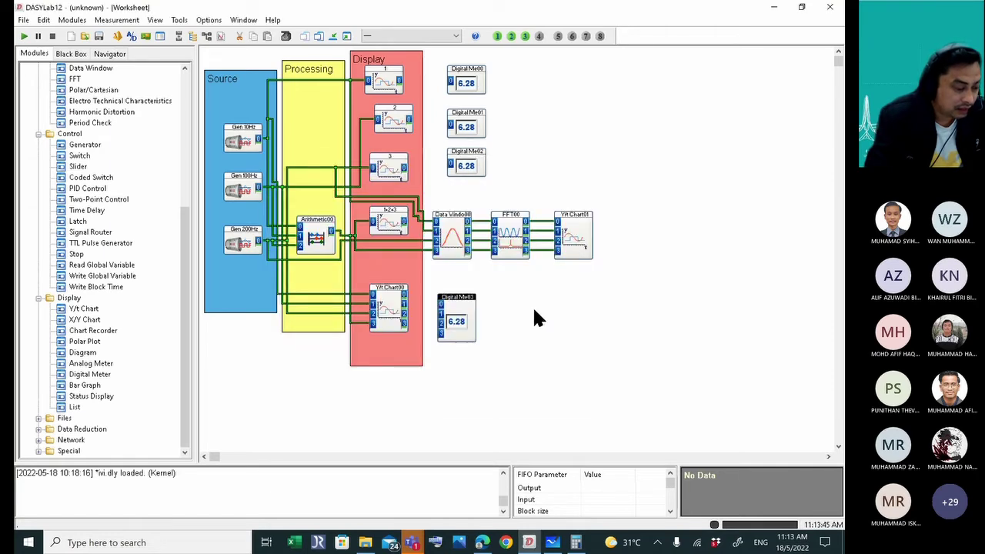
pyautogui.moveTo(459, 319); pyautogui.dragTo(480, 311)
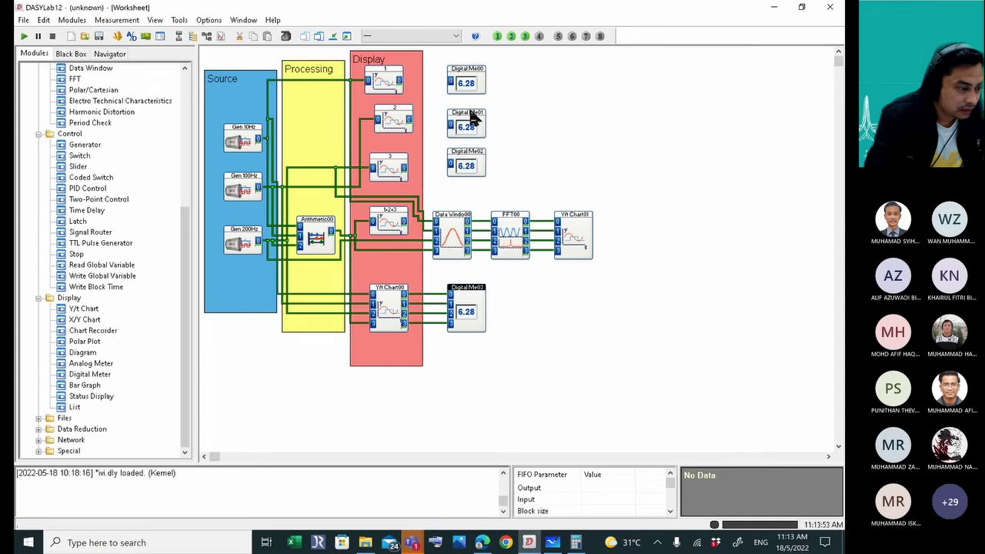
# Rearrange Digital Me00, Digital Me01 and Digital Me02 into an evenly spaced column beside the Display block.
pyautogui.click(461, 122)
pyautogui.moveTo(462, 122); pyautogui.dragTo(511, 116)
pyautogui.moveTo(466, 77); pyautogui.dragTo(467, 72)
pyautogui.moveTo(501, 107); pyautogui.dragTo(507, 103)
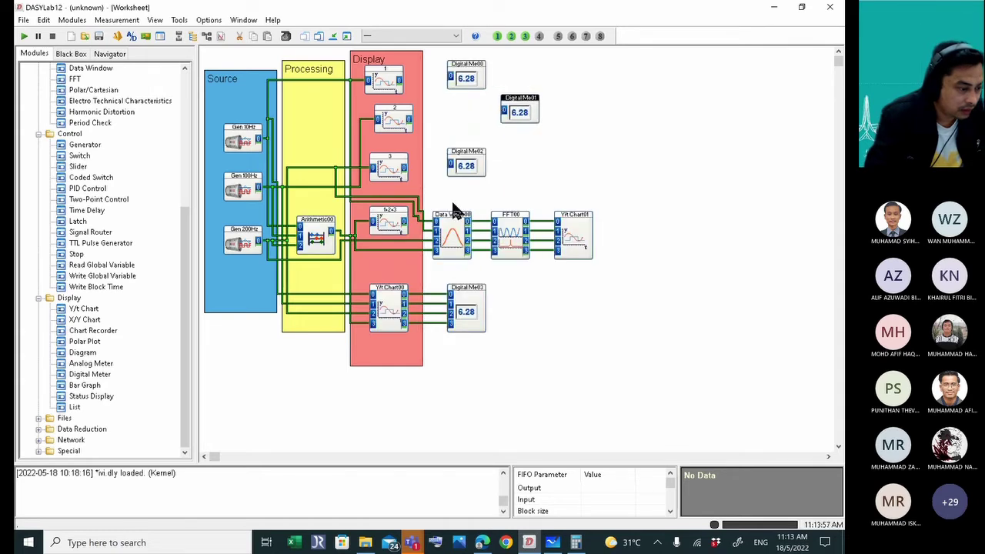
pyautogui.moveTo(446, 240); pyautogui.dragTo(467, 266)
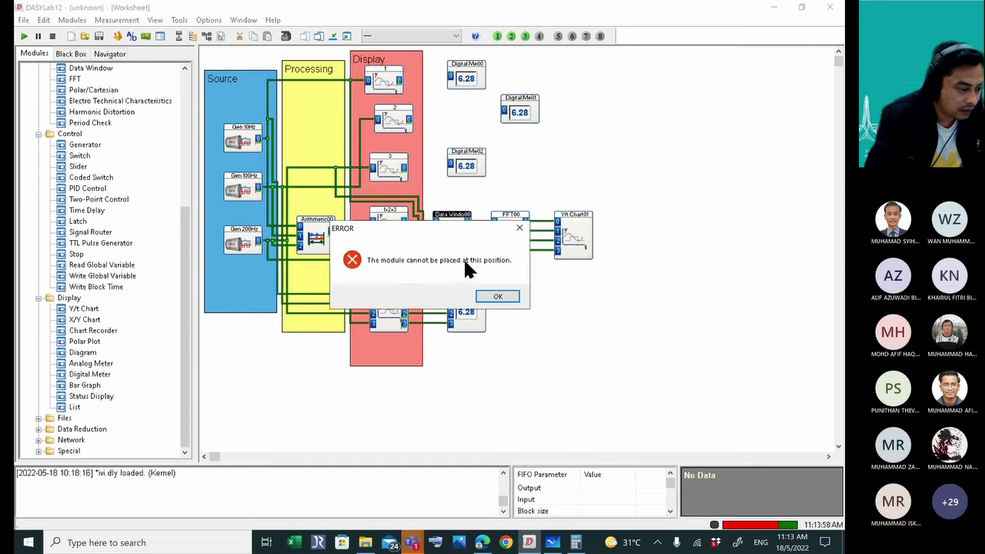
pyautogui.click(497, 296)
pyautogui.moveTo(472, 161); pyautogui.dragTo(470, 158)
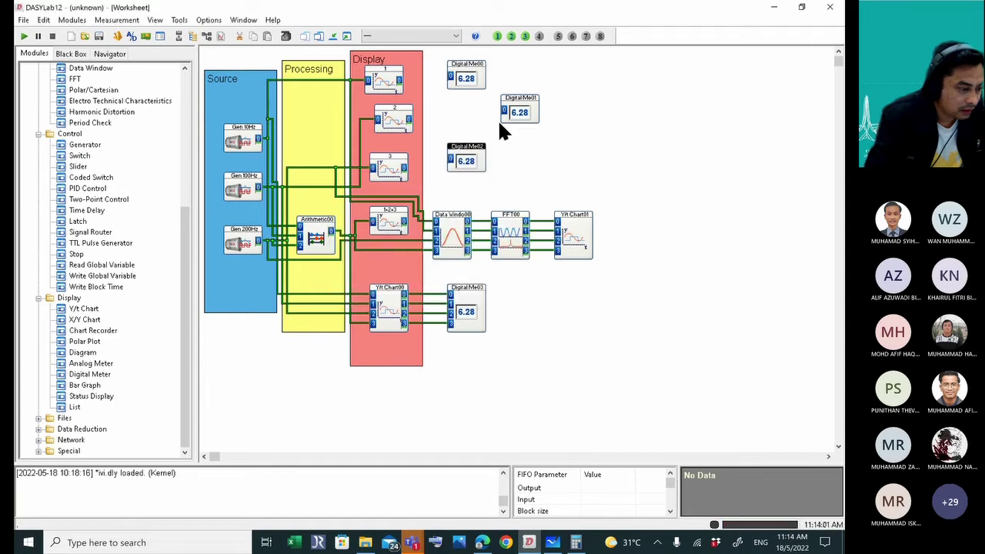
pyautogui.moveTo(504, 116); pyautogui.dragTo(450, 122)
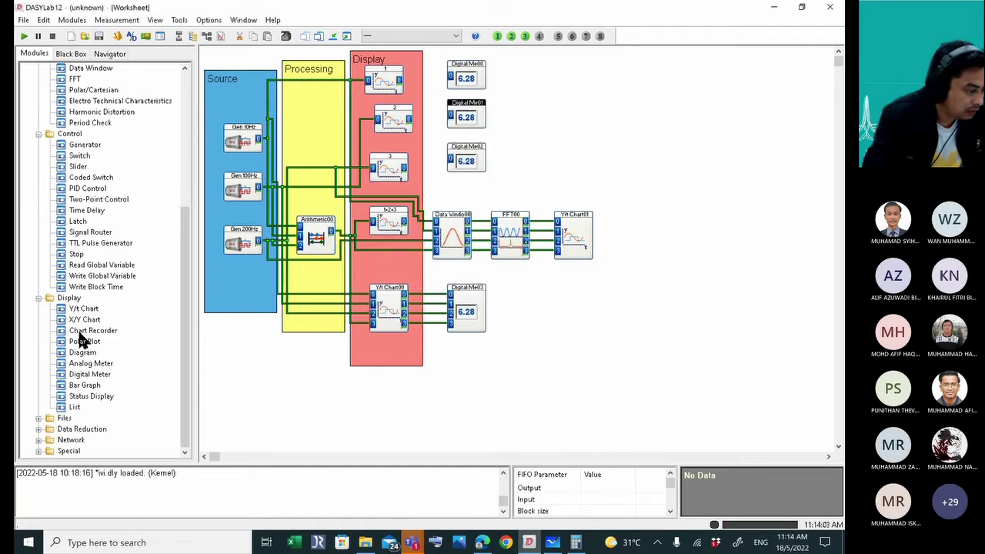
# Add a fourth single-channel Digital Meter and stack the four single meters beside charts 1 to 1+2+3, above the Data Window module.
pyautogui.moveTo(90, 375); pyautogui.dragTo(462, 189)
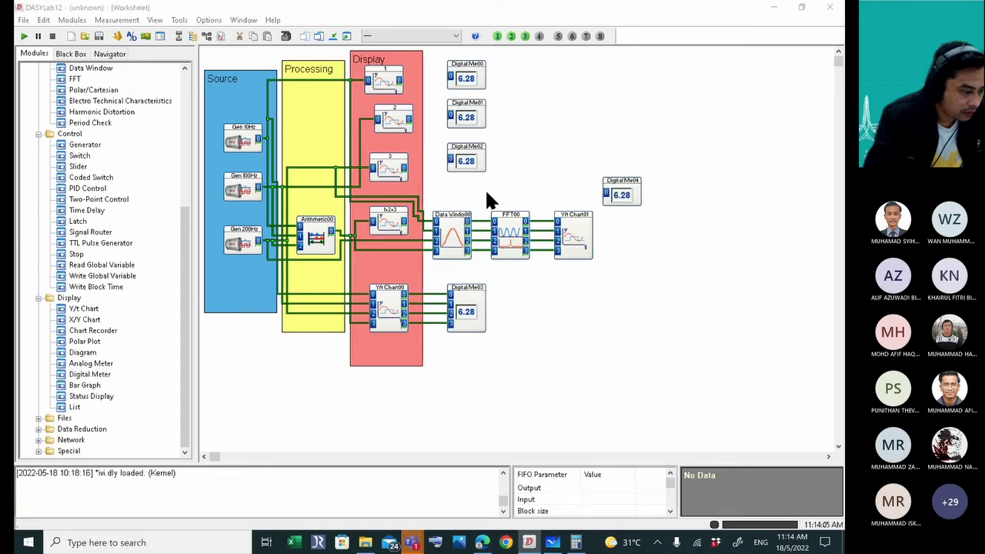
pyautogui.moveTo(622, 191); pyautogui.dragTo(516, 191)
pyautogui.moveTo(466, 161)
pyautogui.mouseDown()
pyautogui.moveTo(515, 151)
pyautogui.moveTo(466, 153)
pyautogui.mouseUp()
pyautogui.moveTo(466, 114); pyautogui.dragTo(465, 66)
pyautogui.moveTo(510, 109); pyautogui.dragTo(453, 105)
pyautogui.moveTo(510, 154)
pyautogui.mouseDown()
pyautogui.moveTo(457, 143)
pyautogui.moveTo(511, 145)
pyautogui.mouseUp()
pyautogui.moveTo(511, 187); pyautogui.dragTo(463, 190)
pyautogui.moveTo(515, 141); pyautogui.dragTo(486, 143)
pyautogui.moveTo(612, 192); pyautogui.dragTo(474, 184)
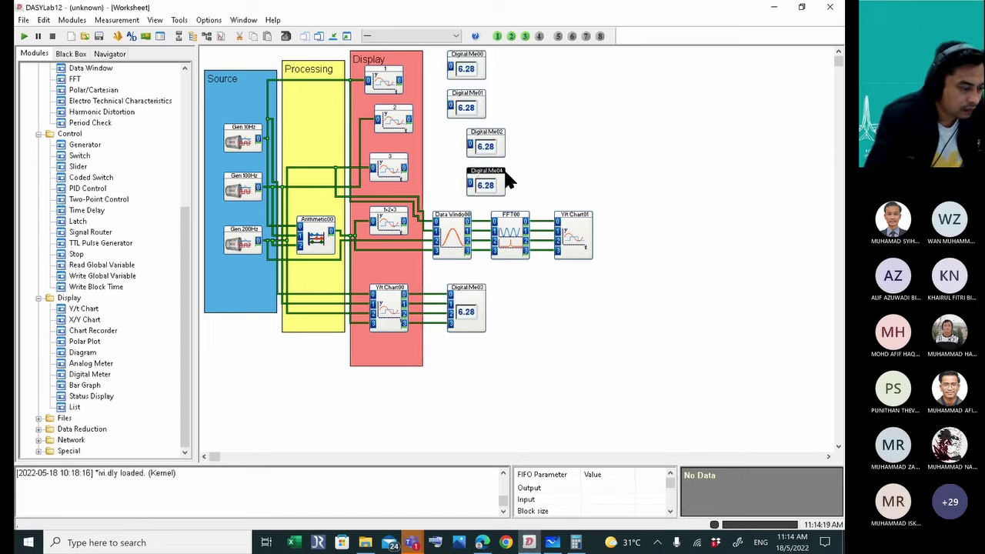
# Wire charts 1, 2, 3 and 1+2+3 to Digital Me00, Digital Me01, Digital Me02 and Digital Me04 respectively.
pyautogui.click(403, 222)
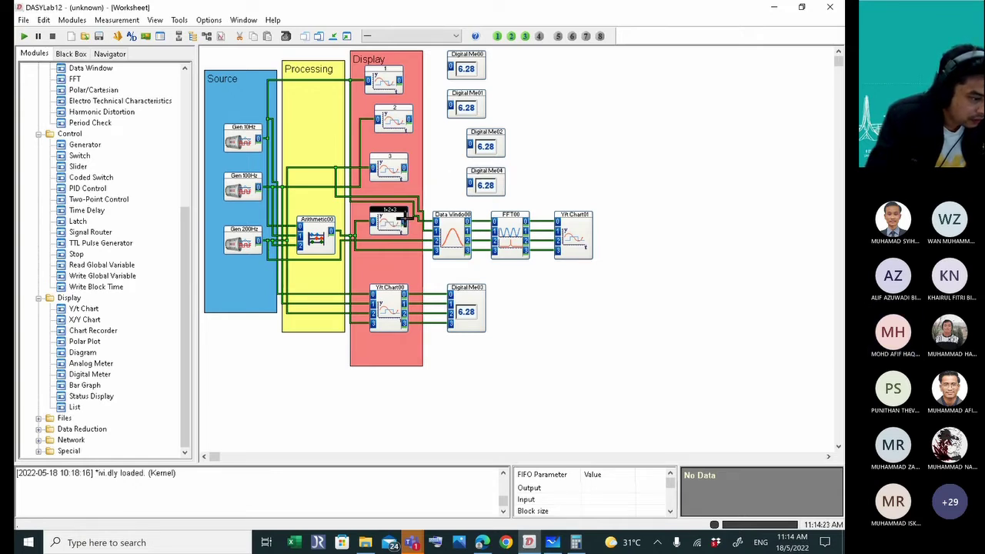
pyautogui.moveTo(406, 221); pyautogui.dragTo(467, 182)
pyautogui.click(404, 167)
pyautogui.moveTo(404, 167); pyautogui.dragTo(469, 143)
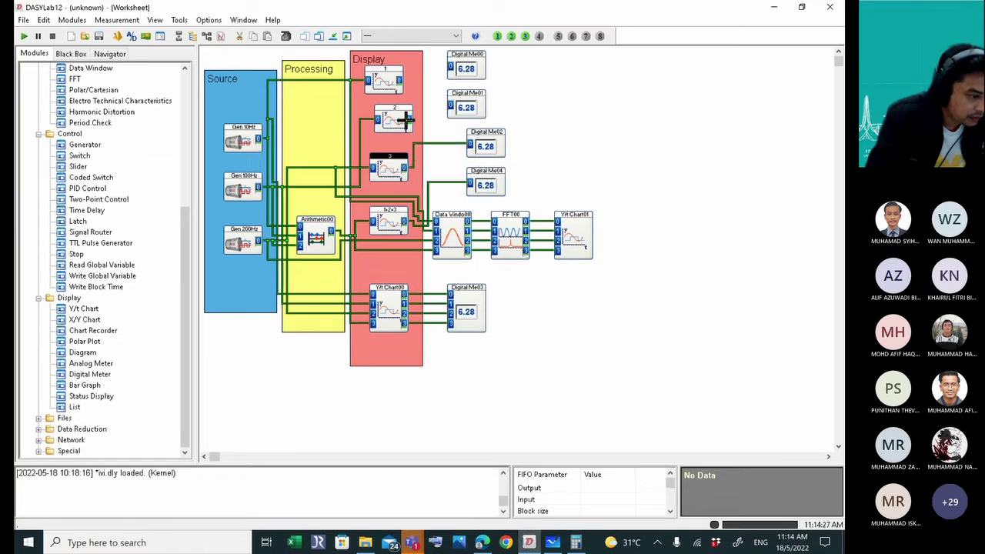
pyautogui.moveTo(408, 119); pyautogui.dragTo(449, 108)
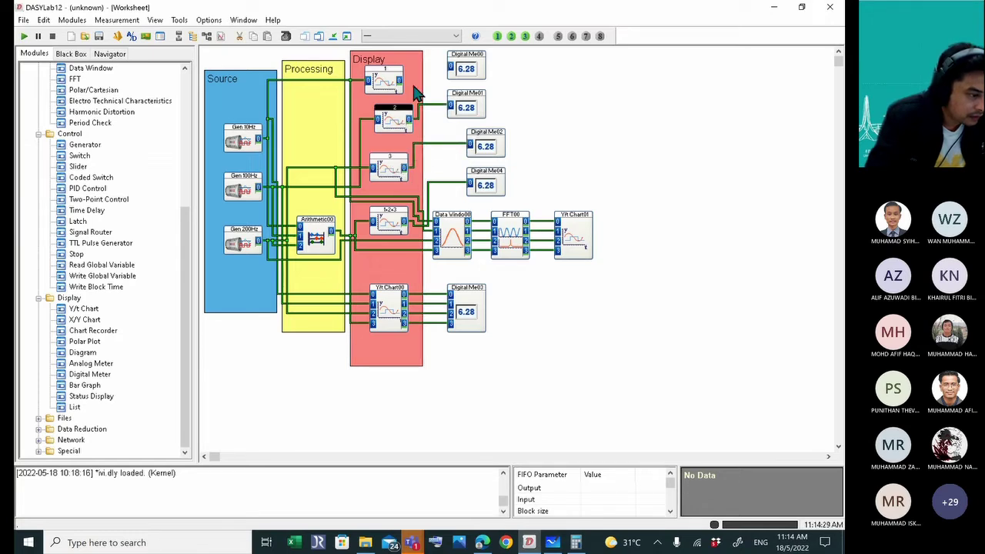
pyautogui.click(383, 86)
pyautogui.moveTo(407, 79); pyautogui.dragTo(451, 68)
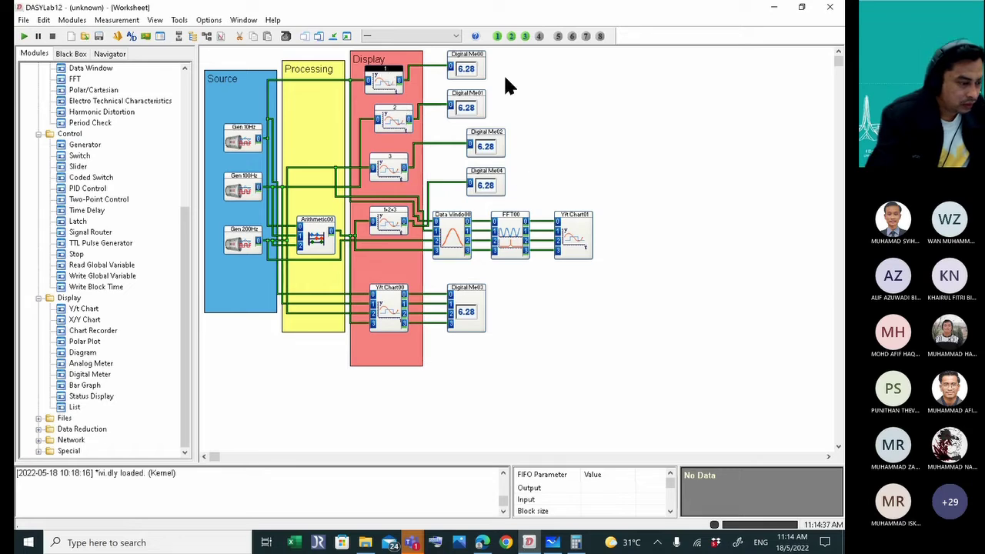
# Set the evaluation mode of Digital Me00 and Digital Me01 to RMS.
pyautogui.click(476, 69)
pyautogui.doubleClick(477, 69)
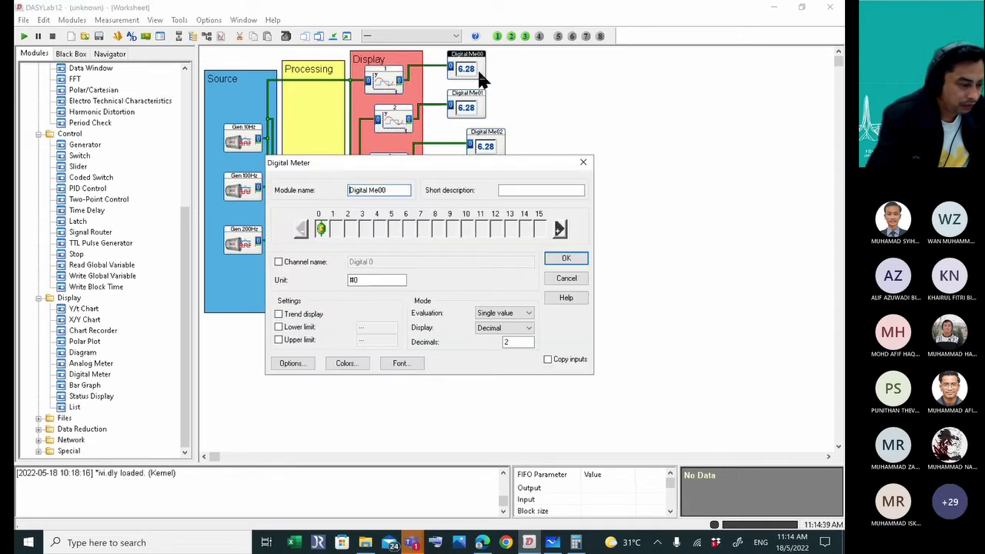
pyautogui.click(512, 314)
pyautogui.click(512, 355)
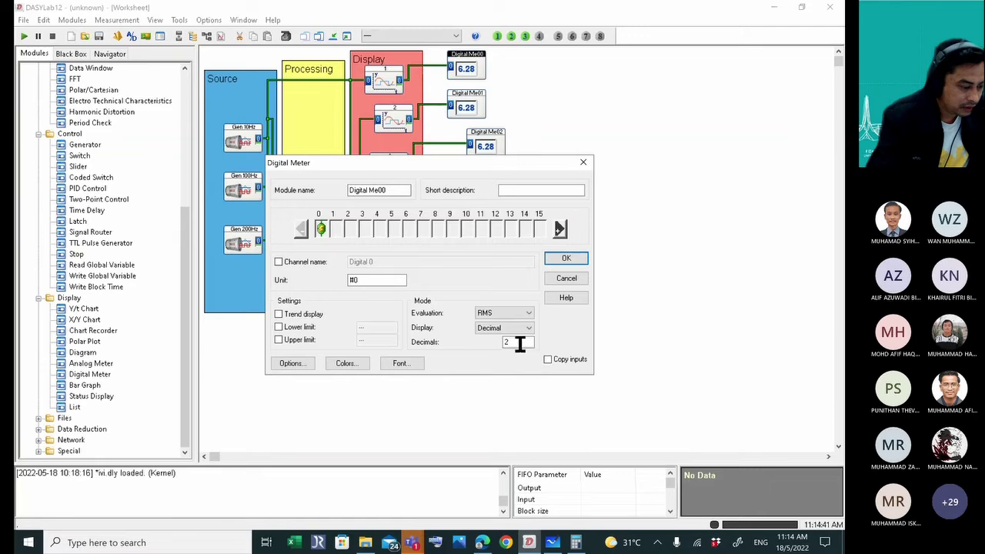
pyautogui.click(565, 257)
pyautogui.doubleClick(466, 104)
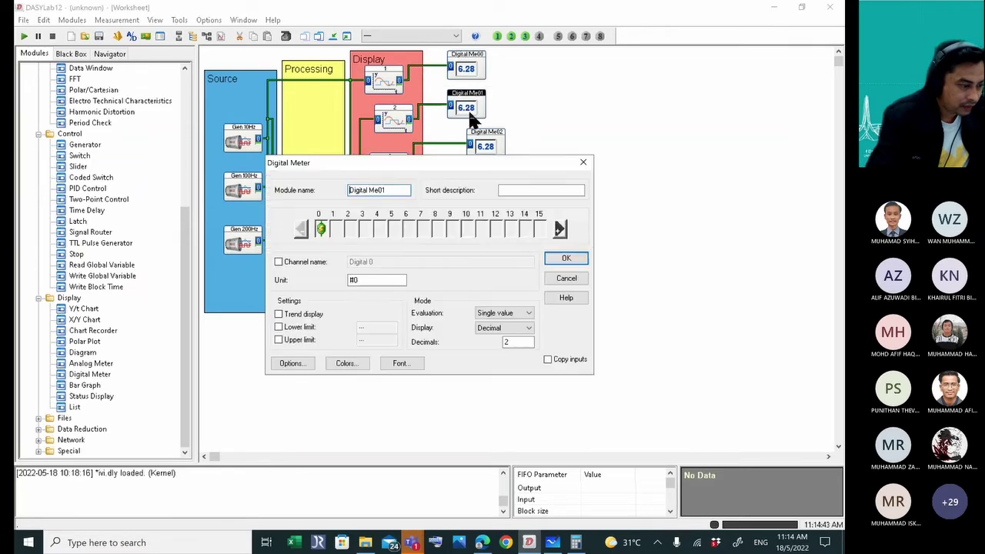
pyautogui.click(529, 312)
pyautogui.click(506, 358)
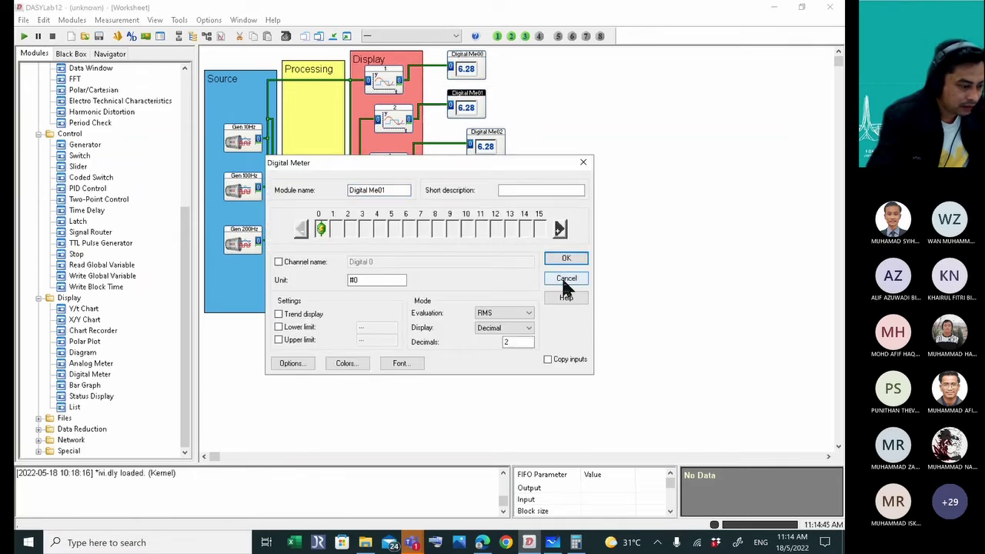
pyautogui.click(565, 257)
# Set the evaluation mode of Digital Me02 and Digital Me04 to RMS.
pyautogui.doubleClick(485, 145)
pyautogui.click(528, 313)
pyautogui.click(506, 357)
pyautogui.click(565, 258)
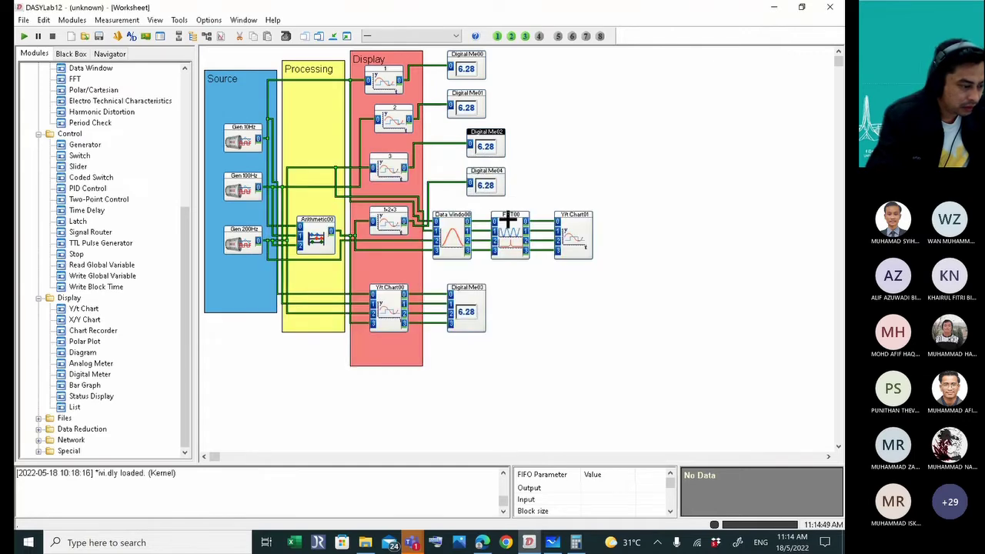
pyautogui.click(485, 182)
pyautogui.doubleClick(485, 183)
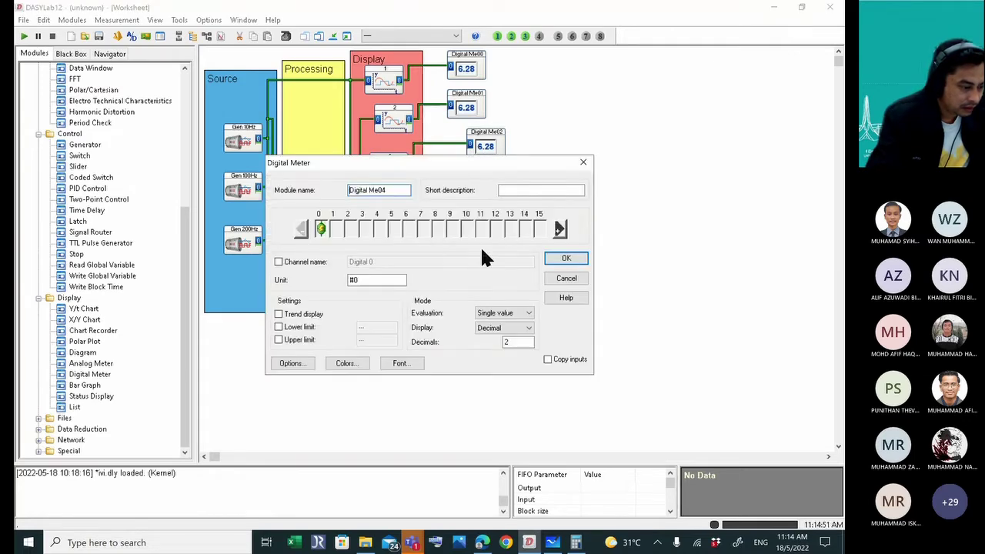
pyautogui.click(493, 314)
pyautogui.click(495, 356)
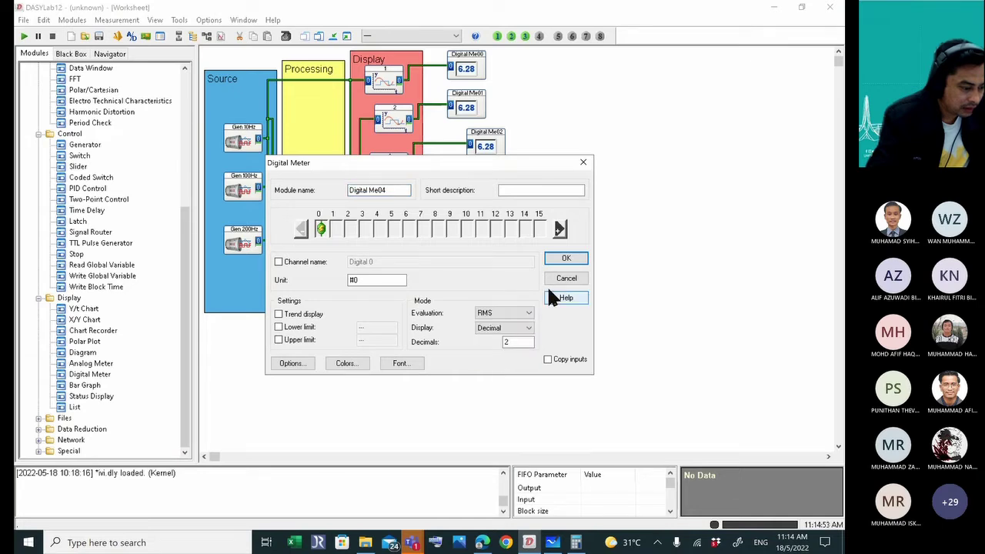
pyautogui.click(556, 257)
# Shift Digital Me00, Me01 and Me03 toward the column of the other meters and set channels 1, 2 and 3 of Digital Me03 to RMS evaluation.
pyautogui.moveTo(452, 103); pyautogui.dragTo(485, 70)
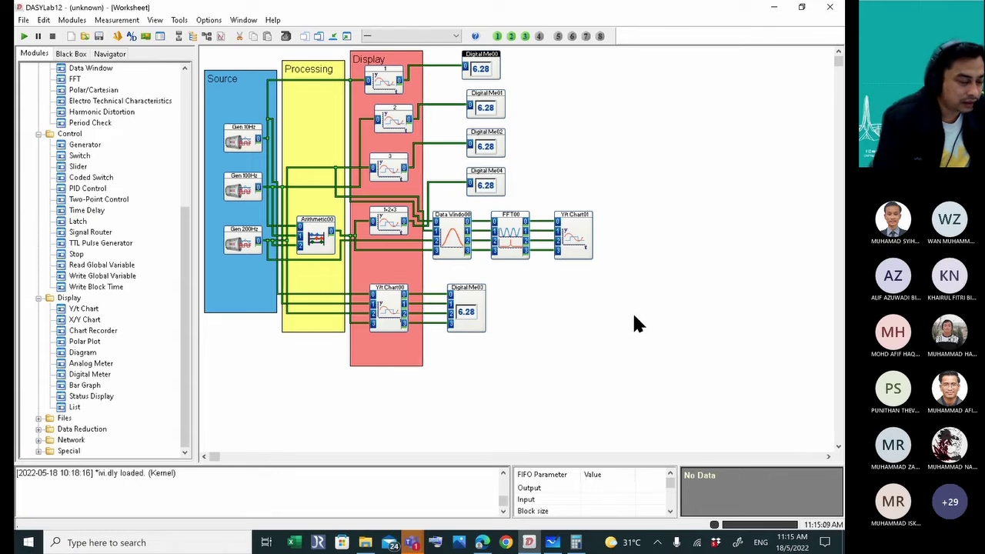
pyautogui.moveTo(474, 307); pyautogui.dragTo(491, 308)
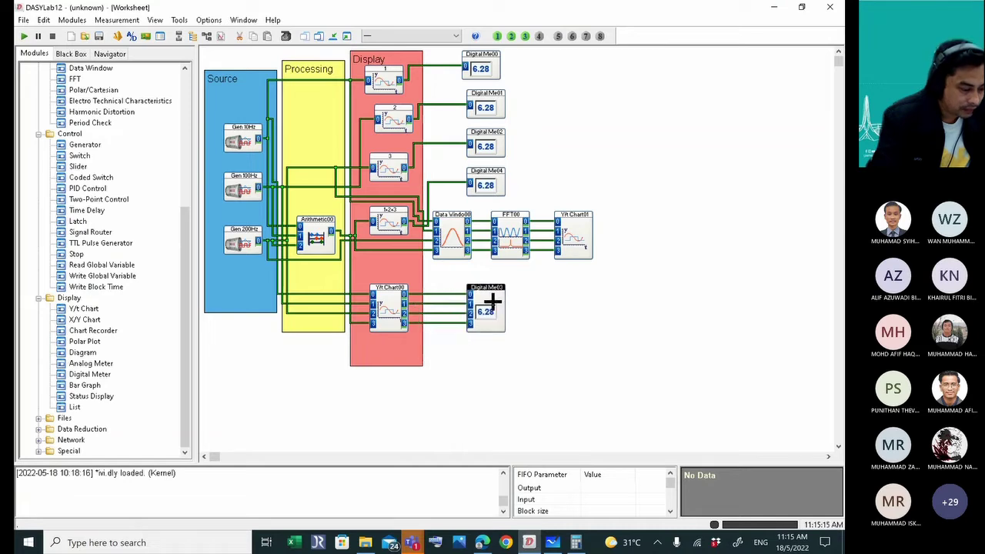
pyautogui.doubleClick(491, 308)
pyautogui.click(335, 229)
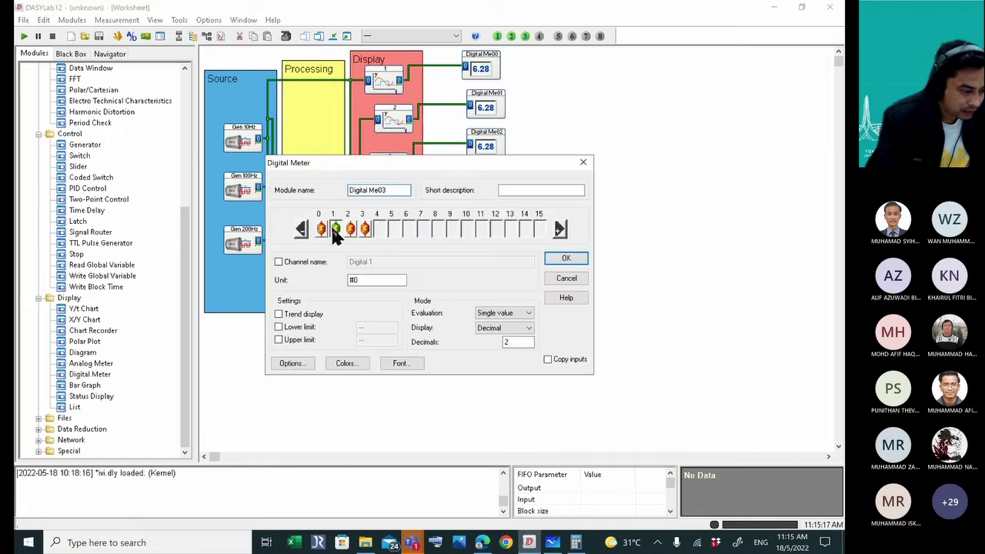
pyautogui.click(319, 228)
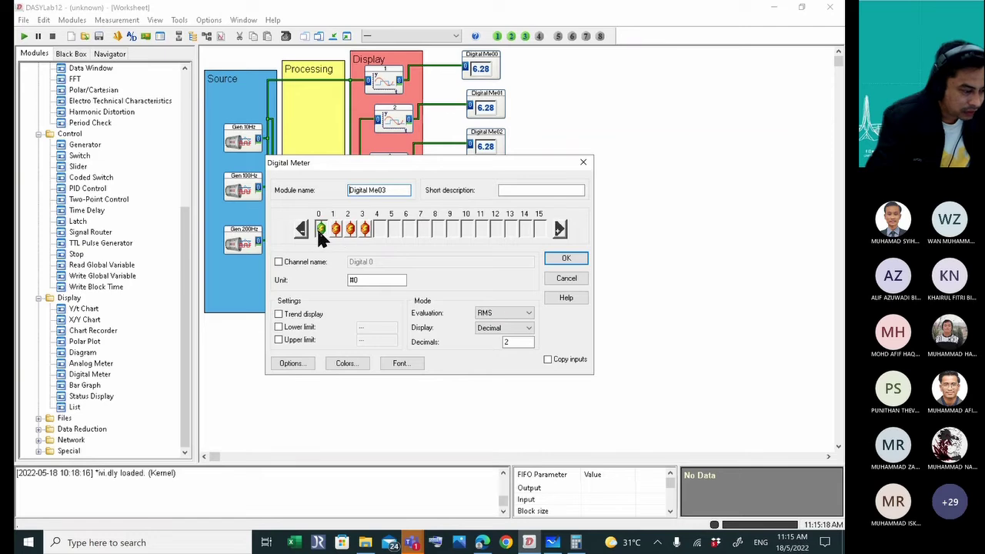
pyautogui.click(336, 228)
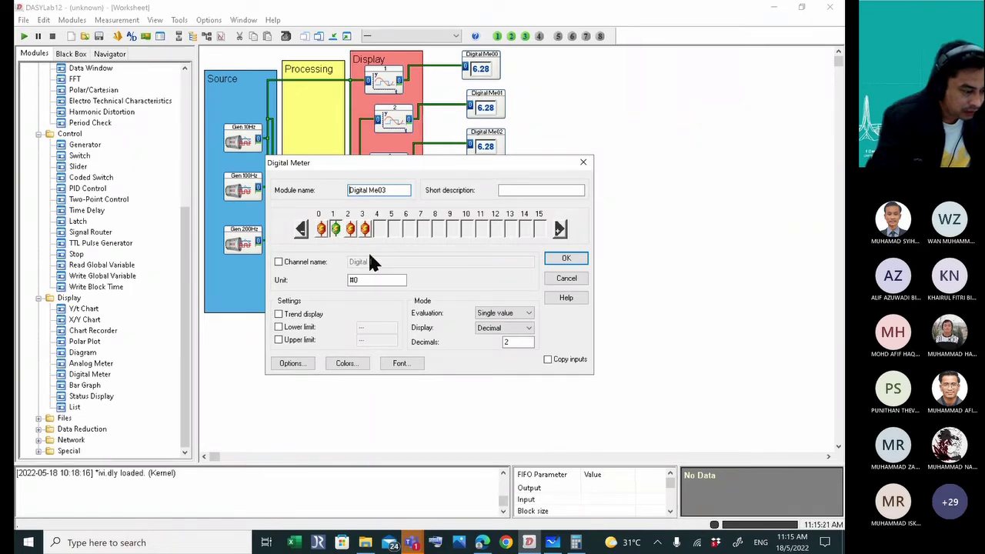
pyautogui.click(500, 314)
pyautogui.click(498, 341)
pyautogui.click(349, 227)
pyautogui.click(484, 312)
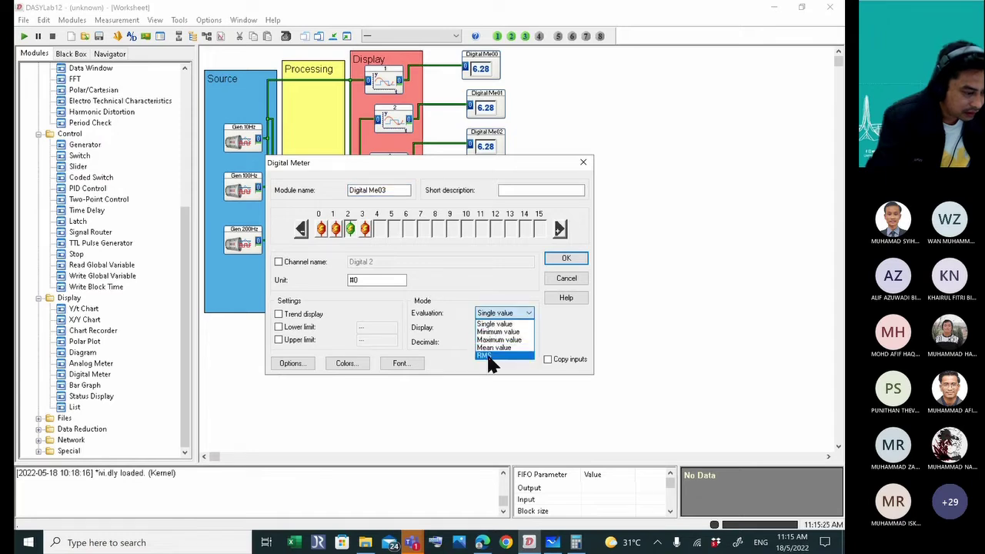
pyautogui.click(488, 354)
pyautogui.click(366, 233)
pyautogui.click(500, 313)
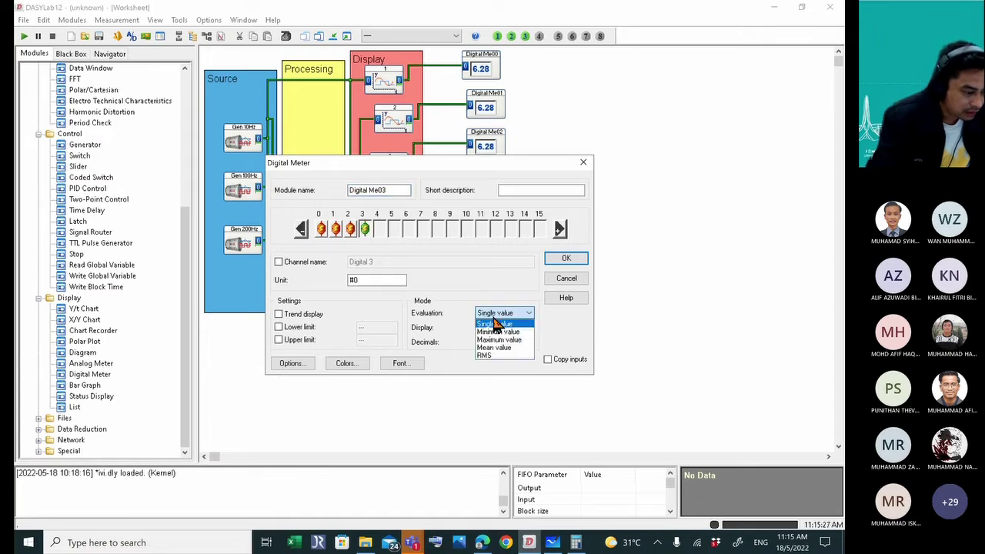
pyautogui.click(489, 354)
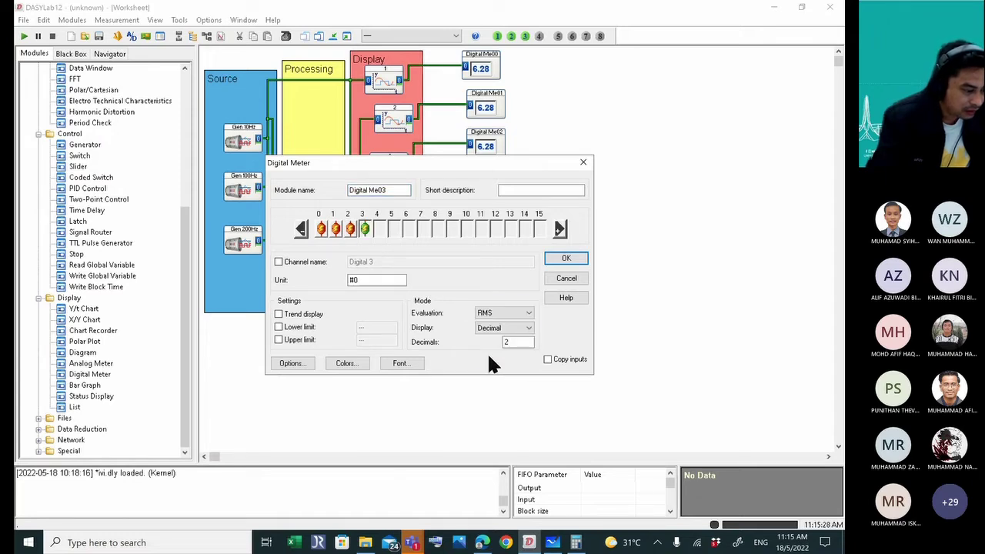
pyautogui.click(567, 258)
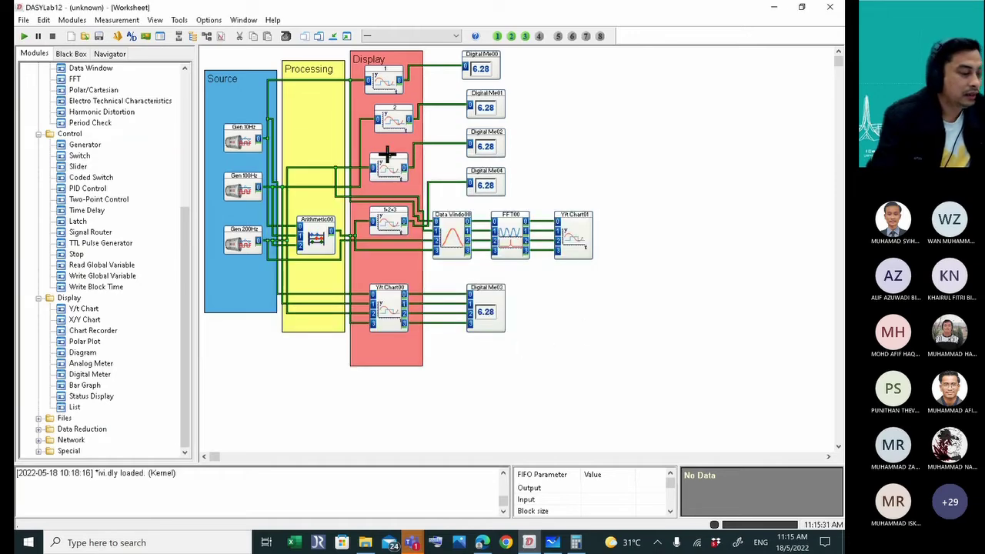
# Show all module display windows and spread the five overlapping digital meter windows apart.
pyautogui.click(348, 45)
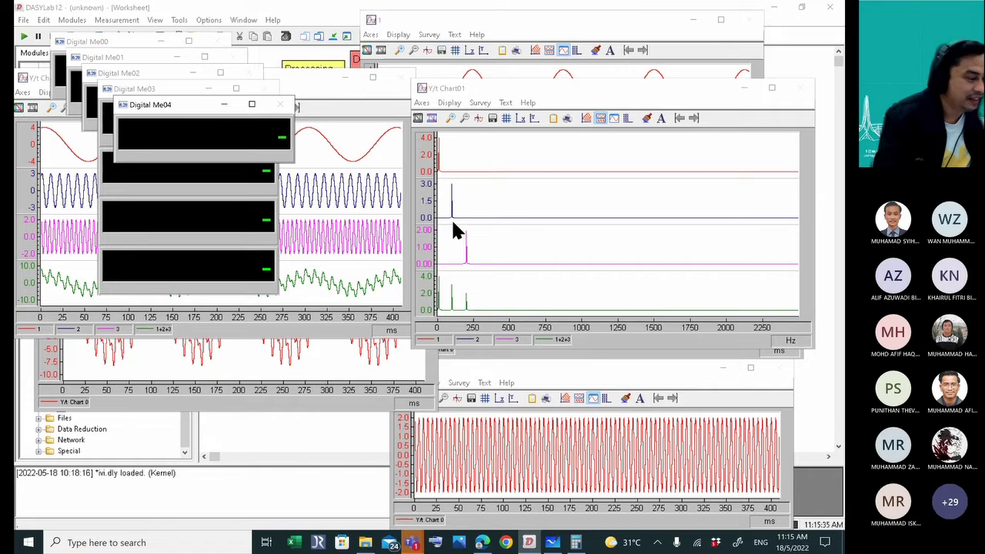
pyautogui.moveTo(198, 108); pyautogui.dragTo(428, 116)
pyautogui.moveTo(175, 90); pyautogui.dragTo(265, 284)
pyautogui.moveTo(170, 70); pyautogui.dragTo(447, 192)
pyautogui.moveTo(273, 285); pyautogui.dragTo(189, 337)
pyautogui.moveTo(154, 62); pyautogui.dragTo(265, 140)
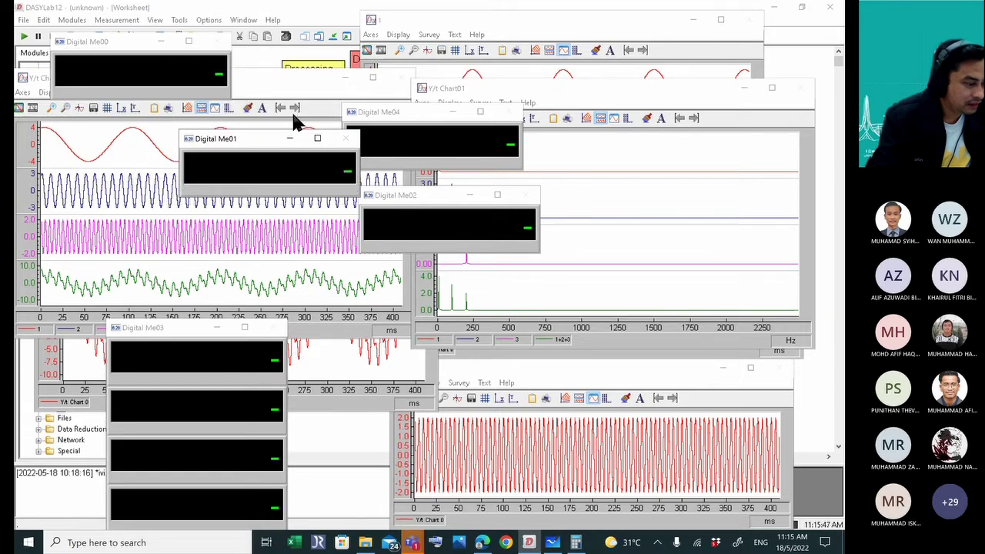
pyautogui.moveTo(416, 113); pyautogui.dragTo(253, 243)
pyautogui.moveTo(119, 47); pyautogui.dragTo(398, 42)
pyautogui.moveTo(416, 191); pyautogui.dragTo(430, 139)
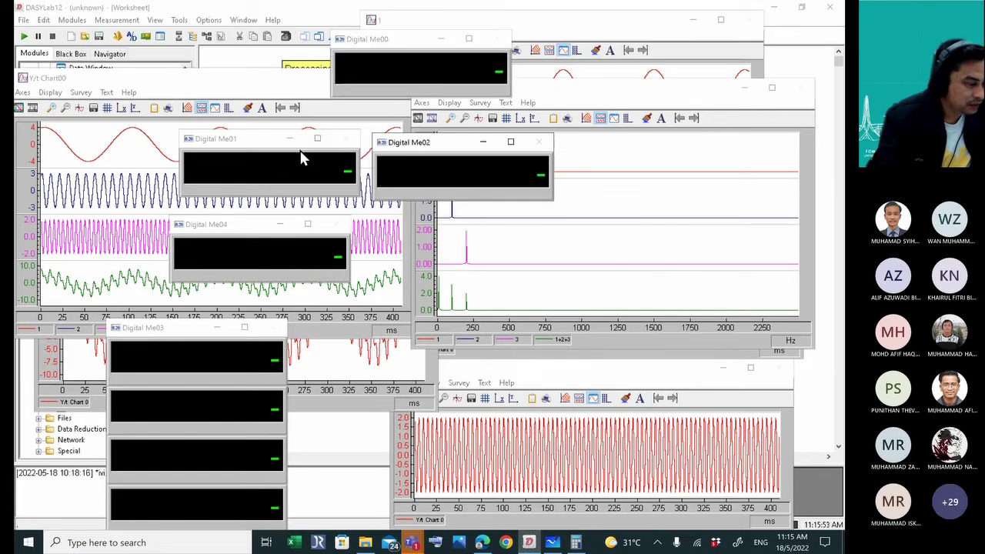
# Start the measurement and stack the Digital Me00, Me01, Me02 and Me04 windows beside the four readouts of Digital Me03.
pyautogui.click(24, 37)
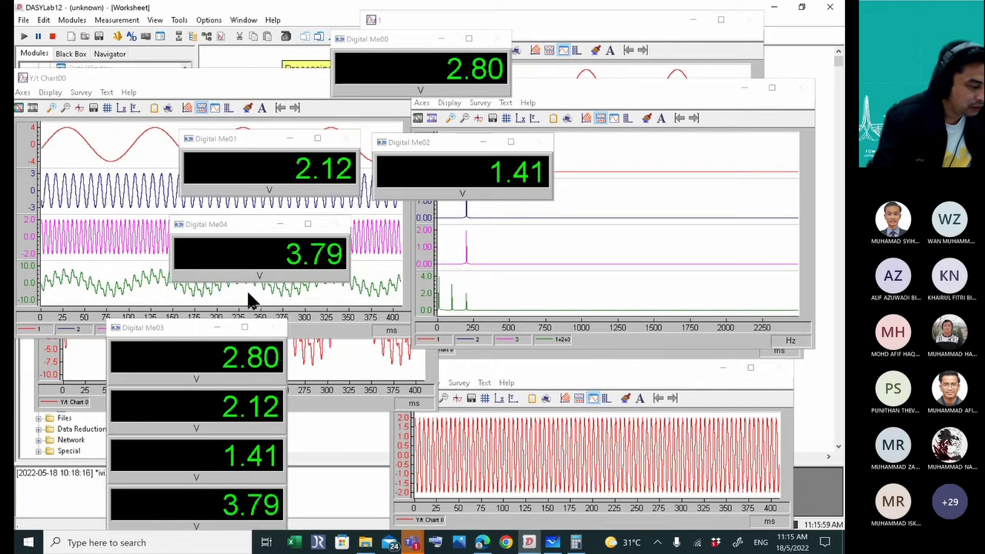
pyautogui.moveTo(231, 227); pyautogui.dragTo(356, 475)
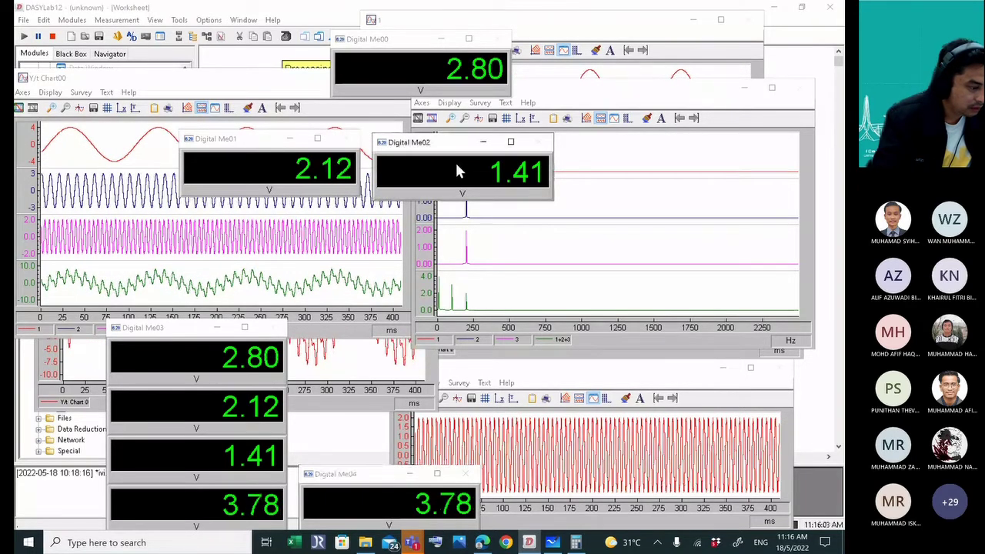
pyautogui.moveTo(454, 143); pyautogui.dragTo(389, 413)
pyautogui.moveTo(272, 138); pyautogui.dragTo(413, 343)
pyautogui.moveTo(397, 45); pyautogui.dragTo(387, 280)
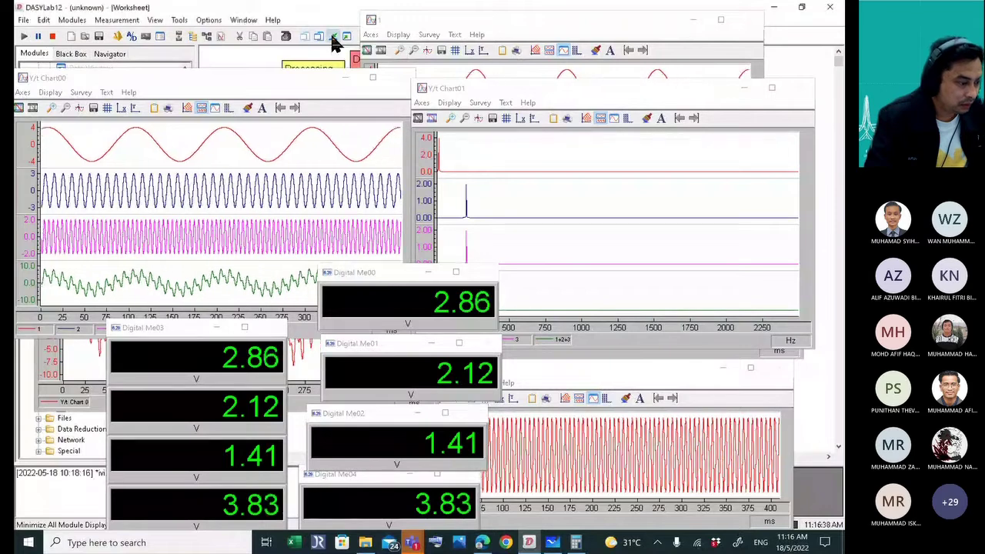
# Minimize all module displays and stop the measurement.
pyautogui.click(332, 37)
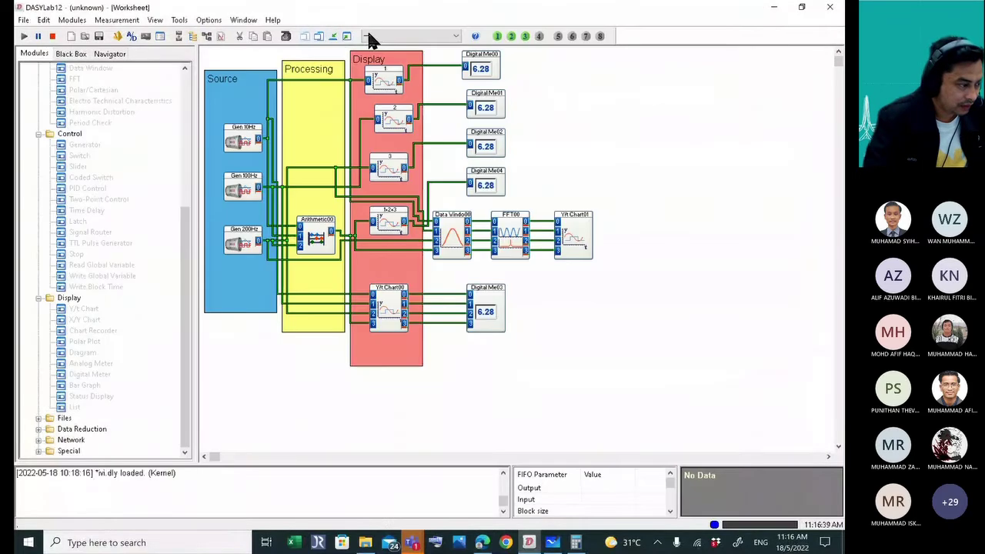
pyautogui.click(53, 36)
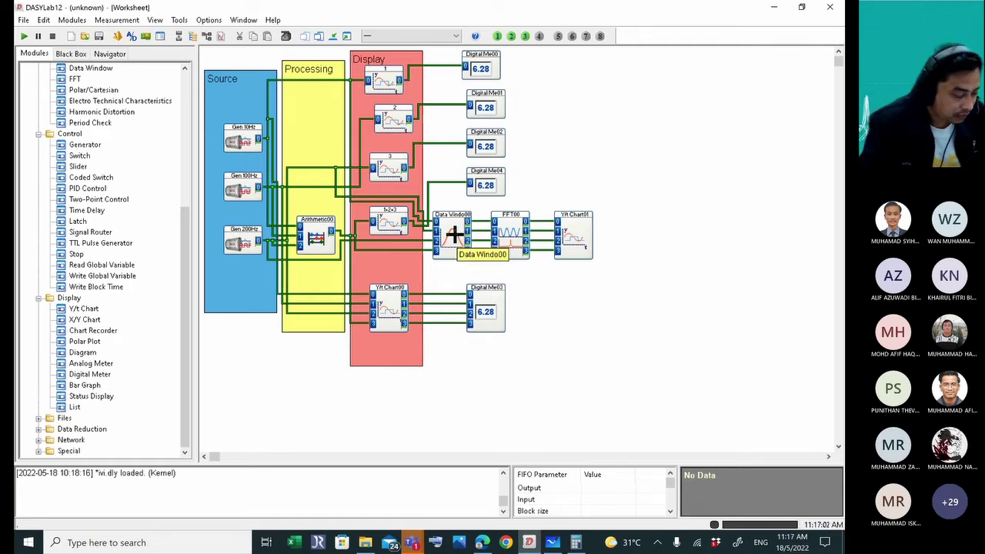
# Move Data Windo00, FFT00 and Y/t Chart01 away from the Display box and spread them farther apart in the worksheet.
pyautogui.doubleClick(454, 234)
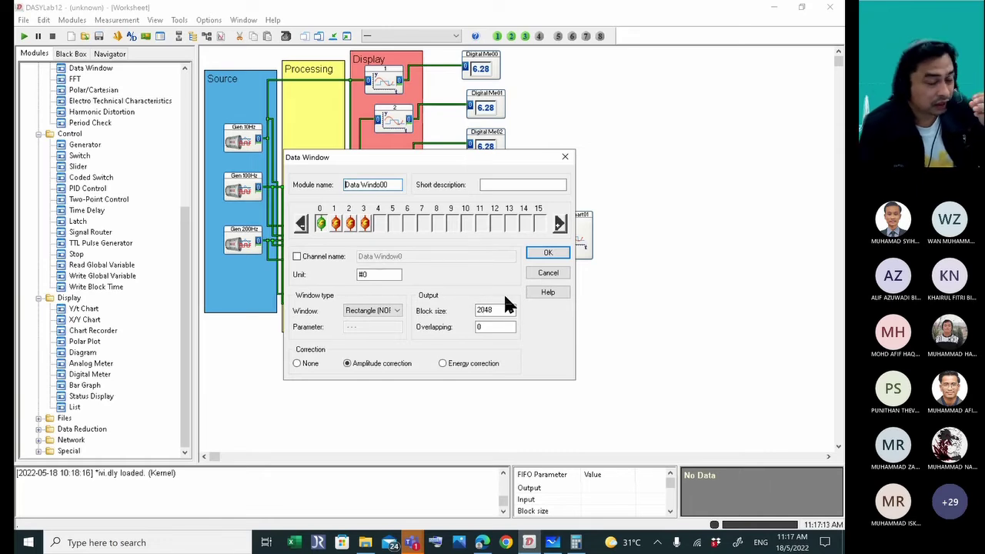
pyautogui.click(537, 250)
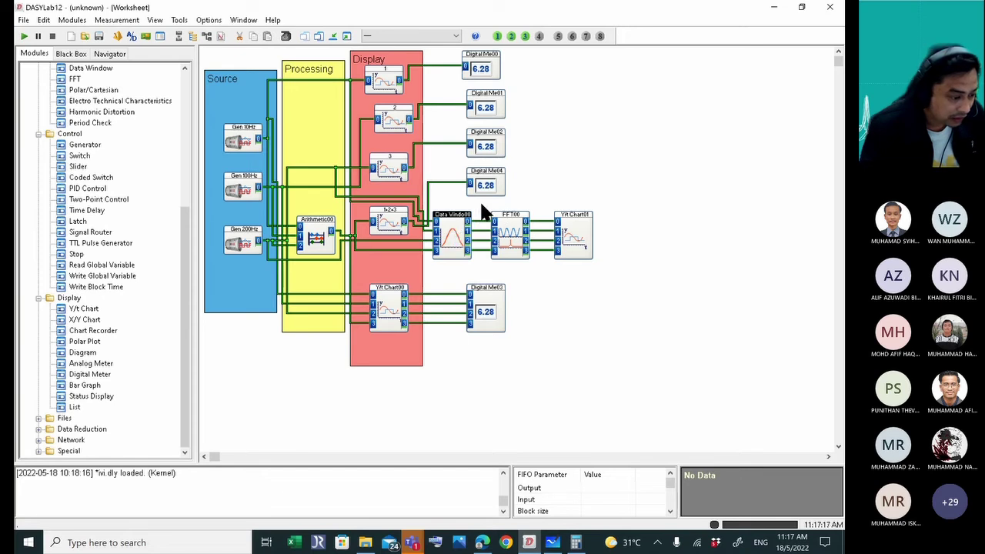
pyautogui.moveTo(581, 239); pyautogui.dragTo(649, 229)
pyautogui.moveTo(507, 237); pyautogui.dragTo(560, 237)
pyautogui.moveTo(645, 224); pyautogui.dragTo(650, 234)
pyautogui.moveTo(452, 234); pyautogui.dragTo(486, 233)
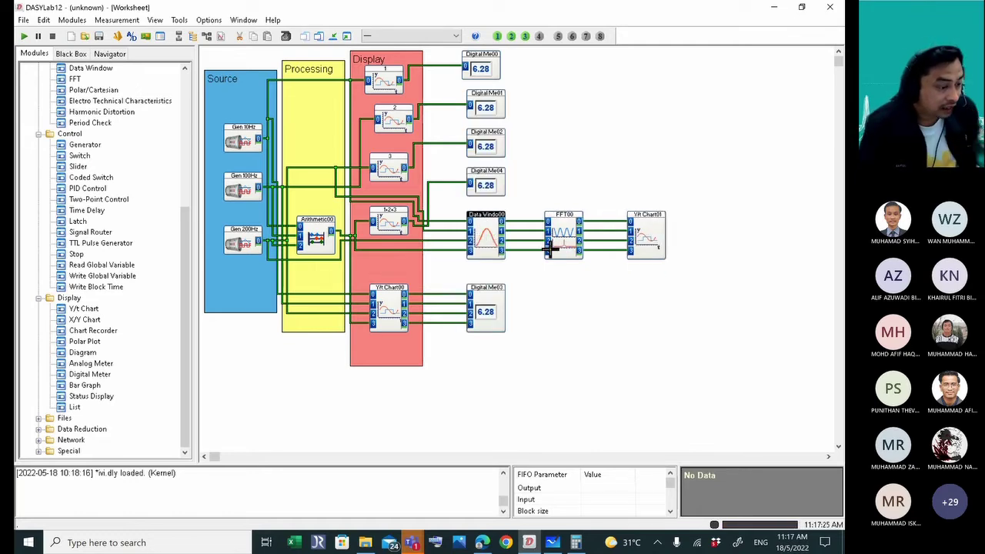
# Set the output block size of channel 0 in Data Windo00 to 8192.
pyautogui.doubleClick(486, 241)
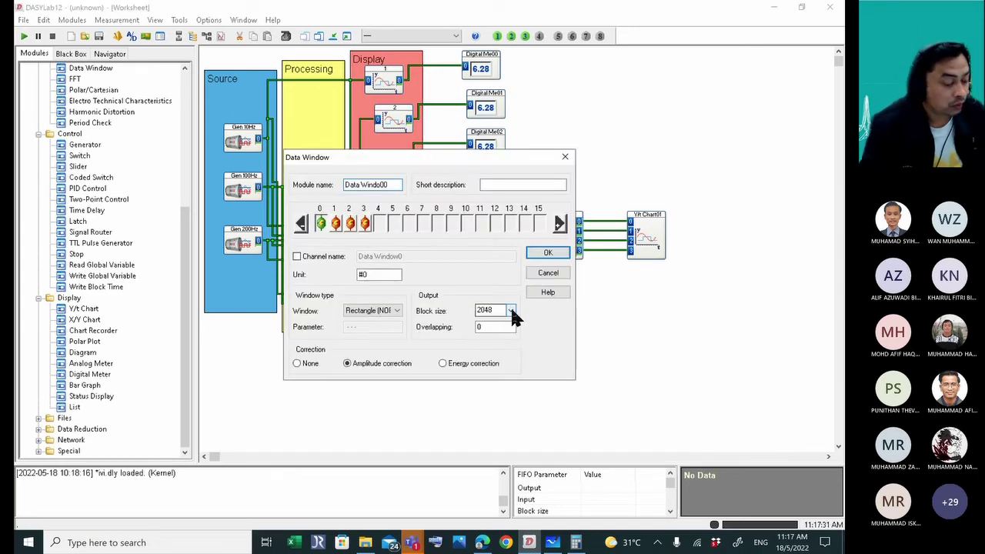
pyautogui.click(479, 310)
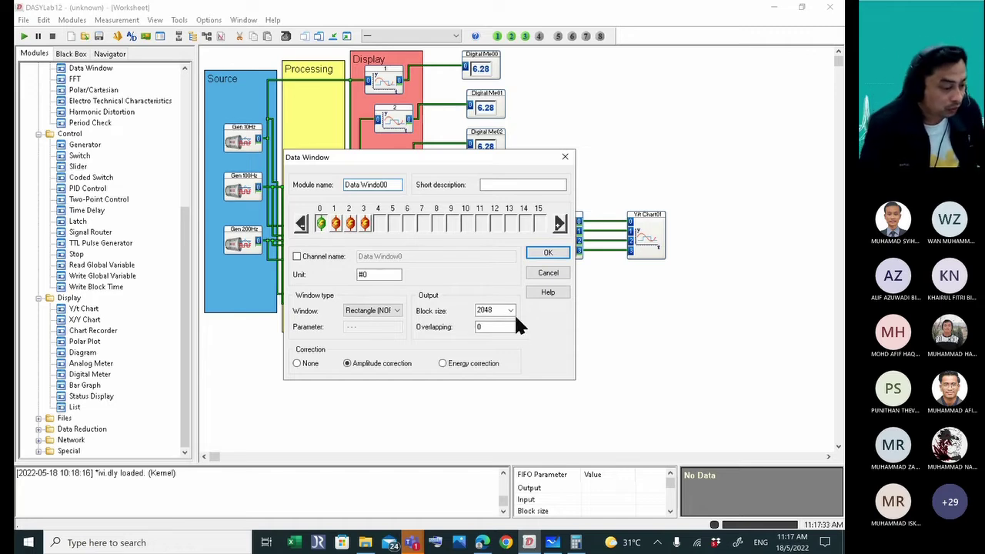
pyautogui.click(510, 310)
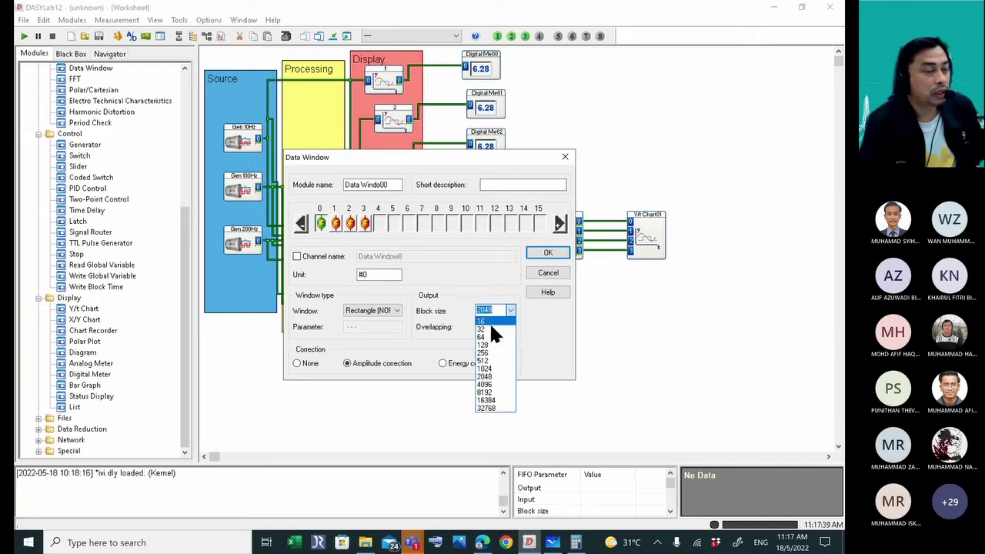
pyautogui.click(492, 392)
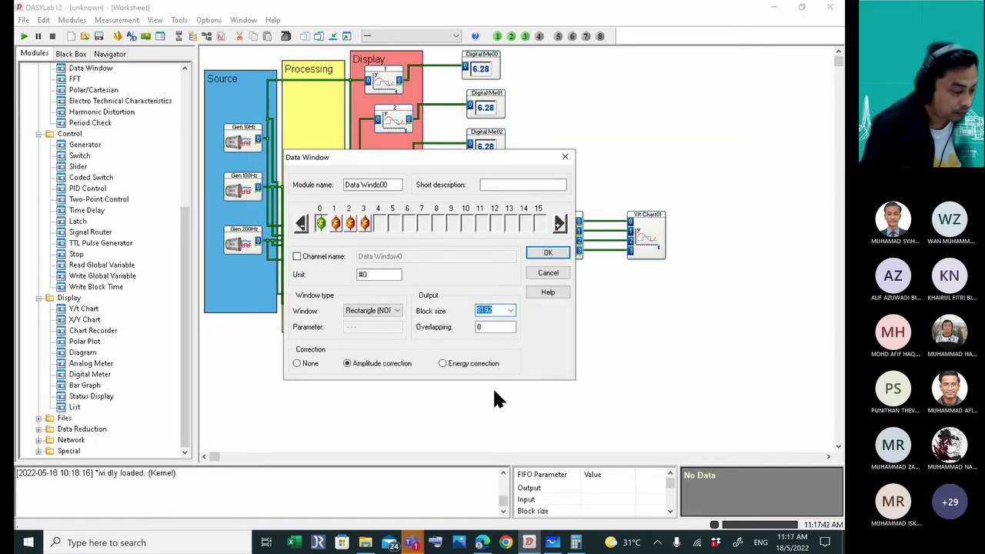
pyautogui.click(500, 309)
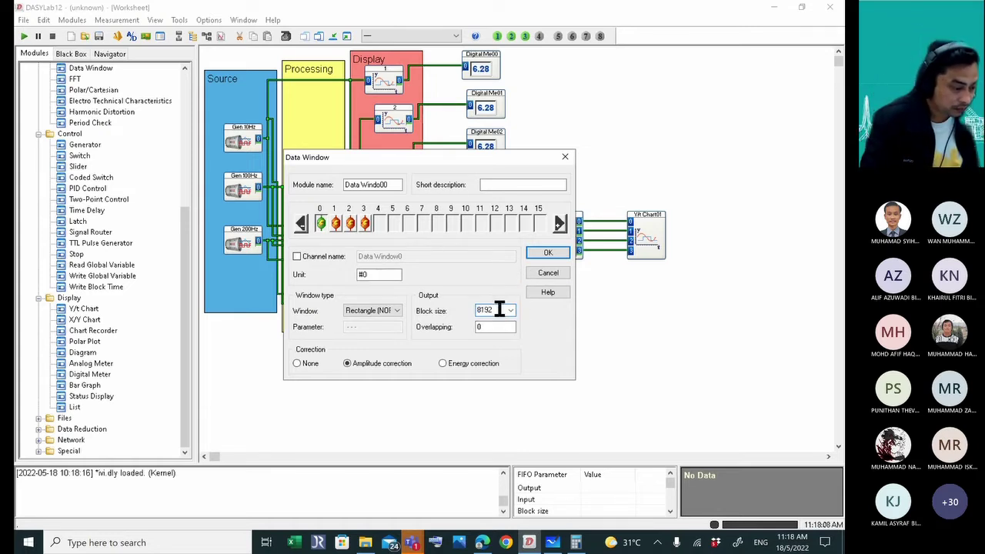
pyautogui.click(548, 252)
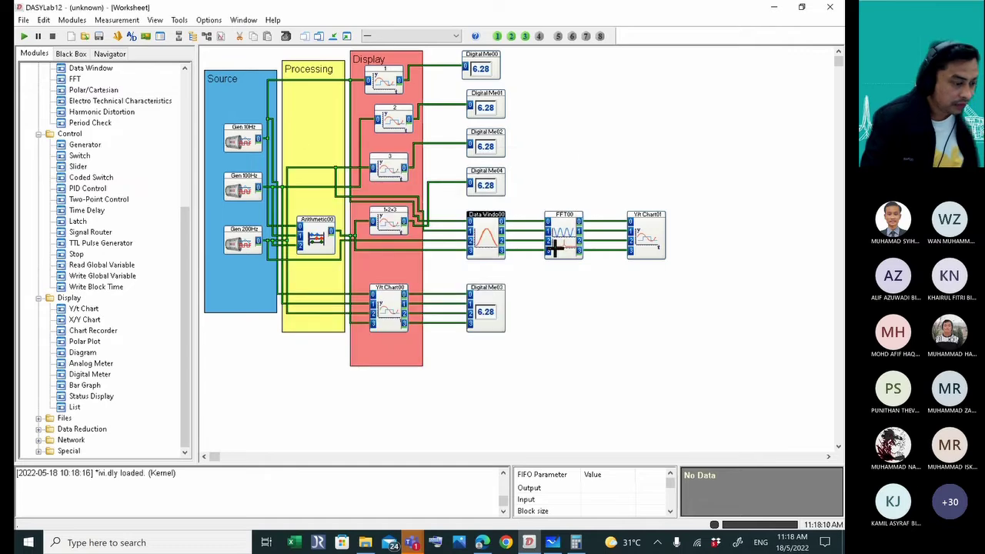
# Show all module display windows and move the Digital Me00 window off the spectra in Y/t Chart01.
pyautogui.click(346, 36)
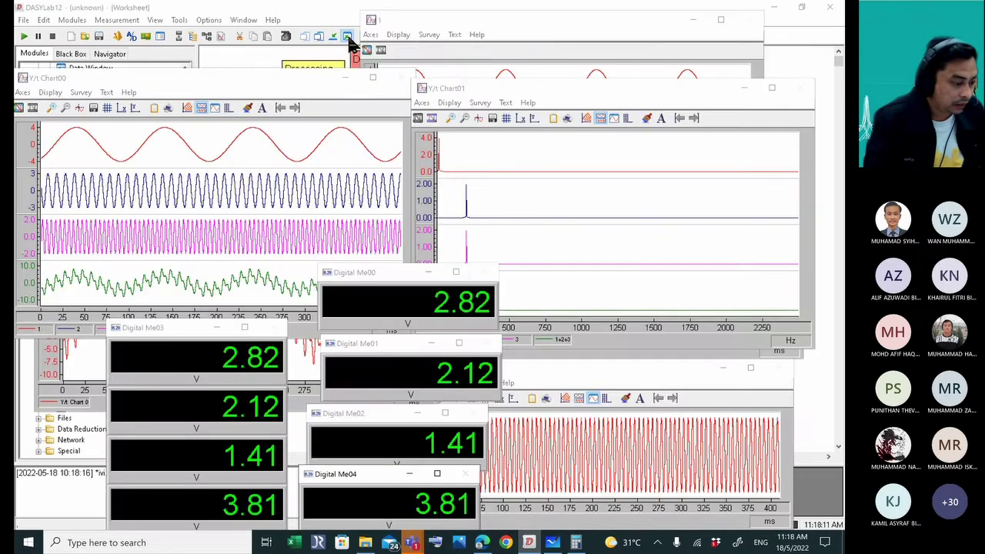
pyautogui.click(428, 273)
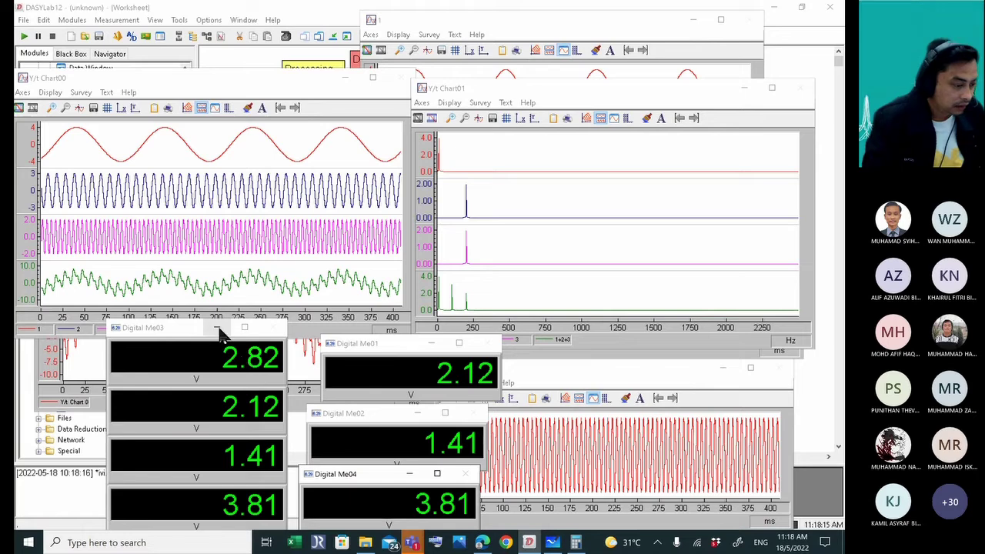
pyautogui.click(341, 60)
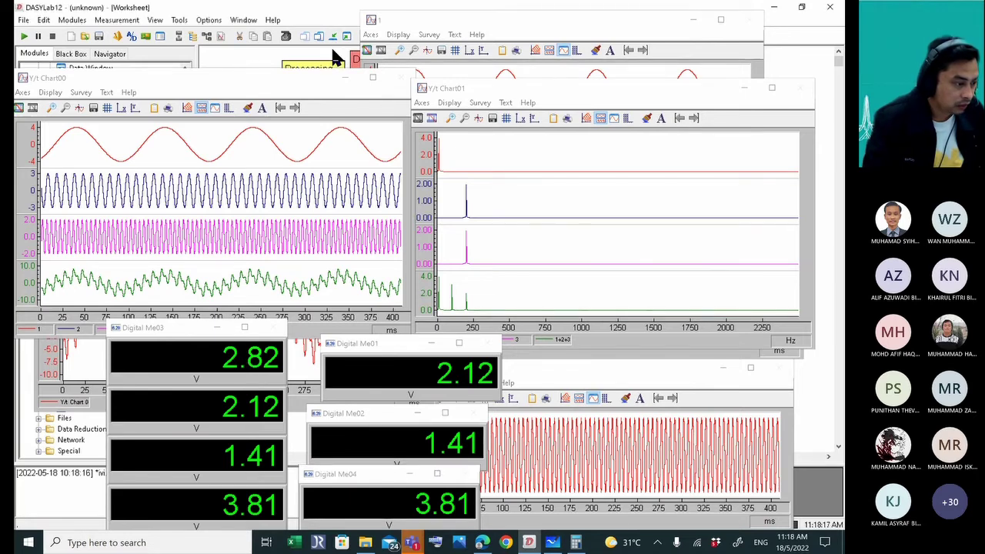
pyautogui.click(332, 37)
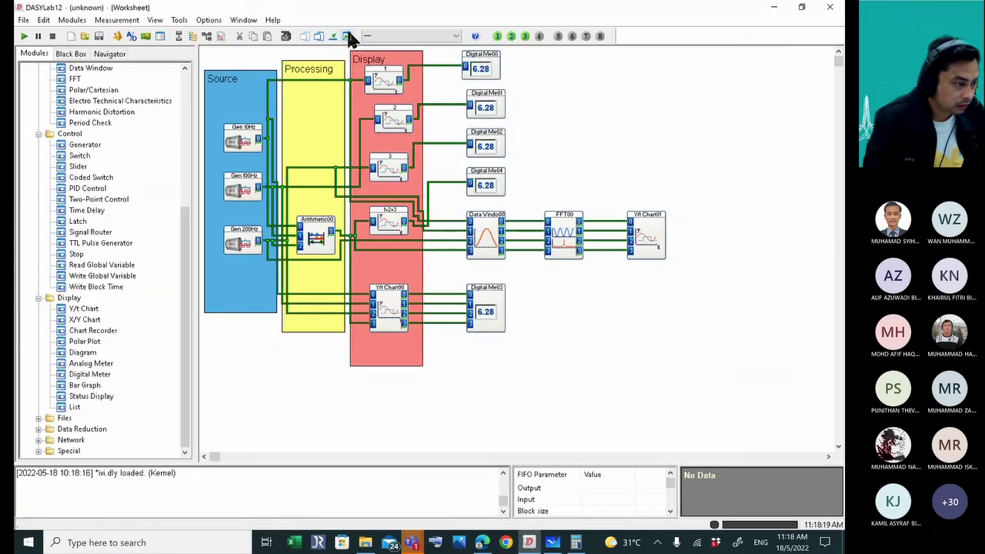
pyautogui.click(349, 37)
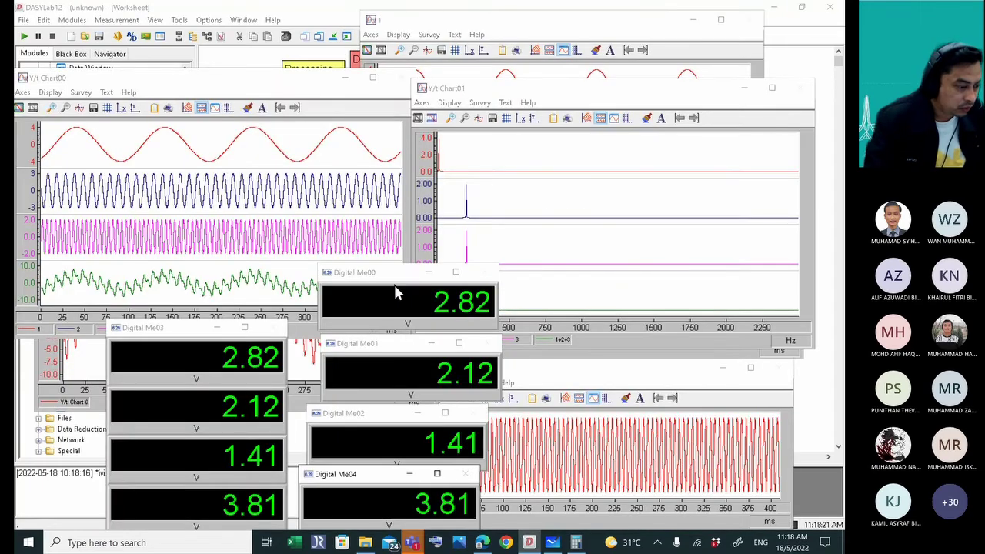
pyautogui.moveTo(394, 285); pyautogui.dragTo(617, 346)
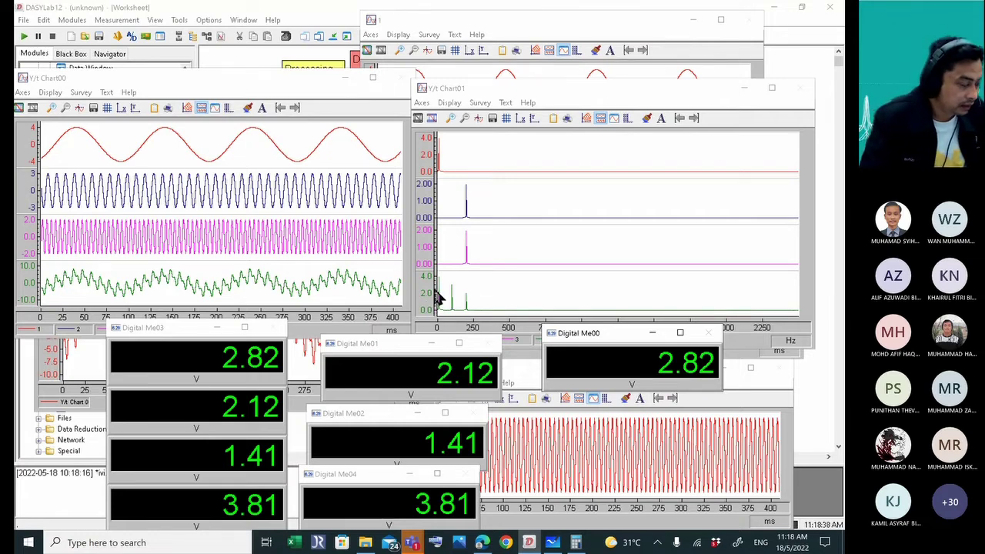
# Try to start the measurement twice with the changed block size and minimize all module displays.
pyautogui.click(24, 39)
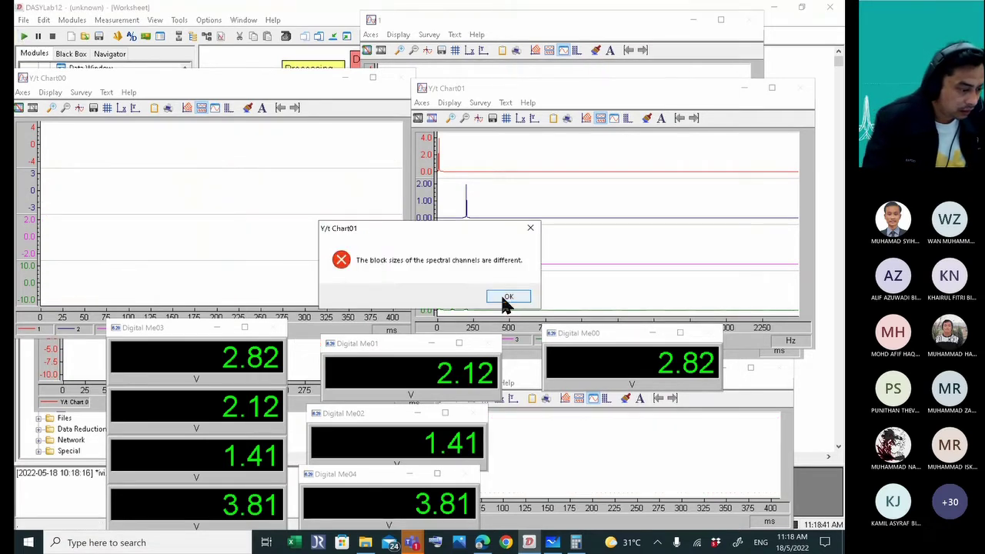
pyautogui.click(500, 302)
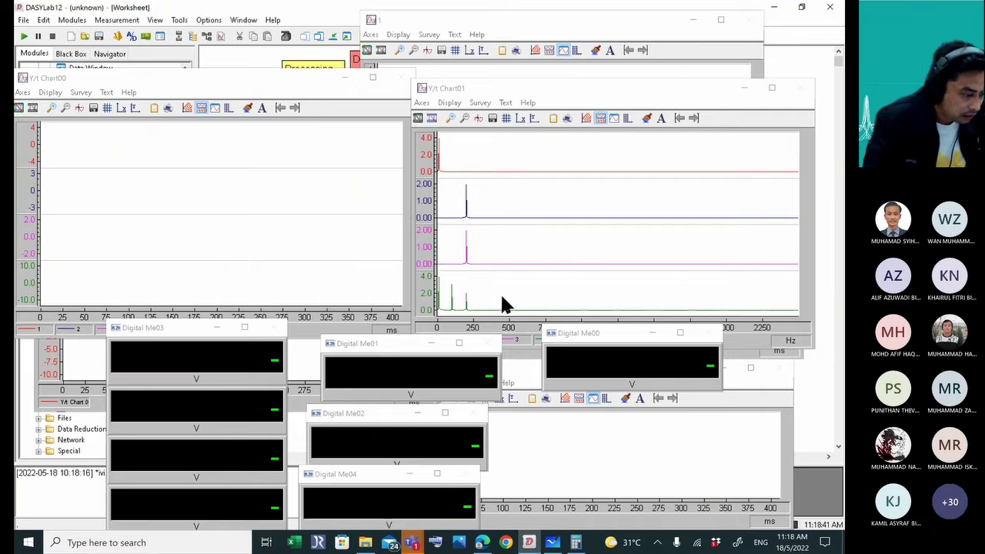
pyautogui.click(23, 38)
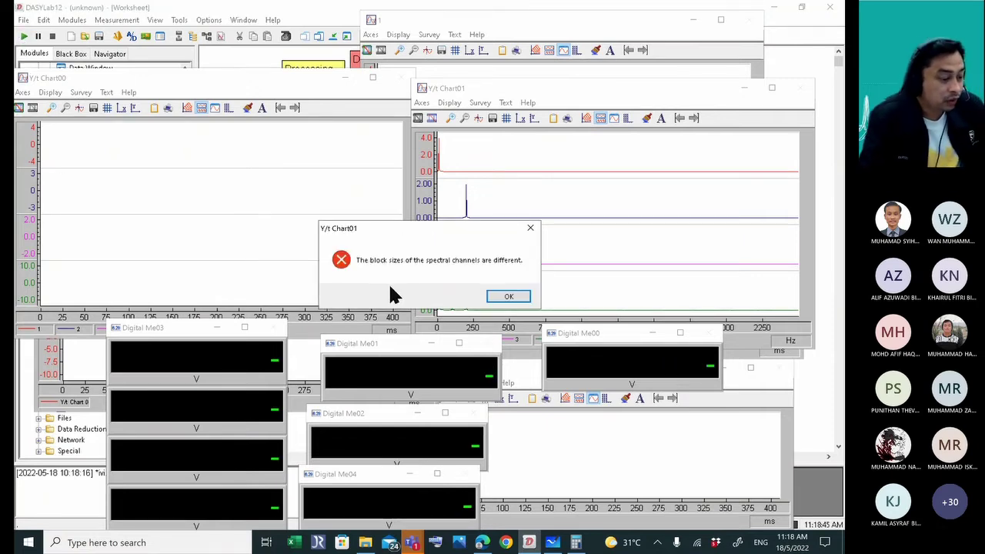
pyautogui.click(511, 297)
pyautogui.click(326, 33)
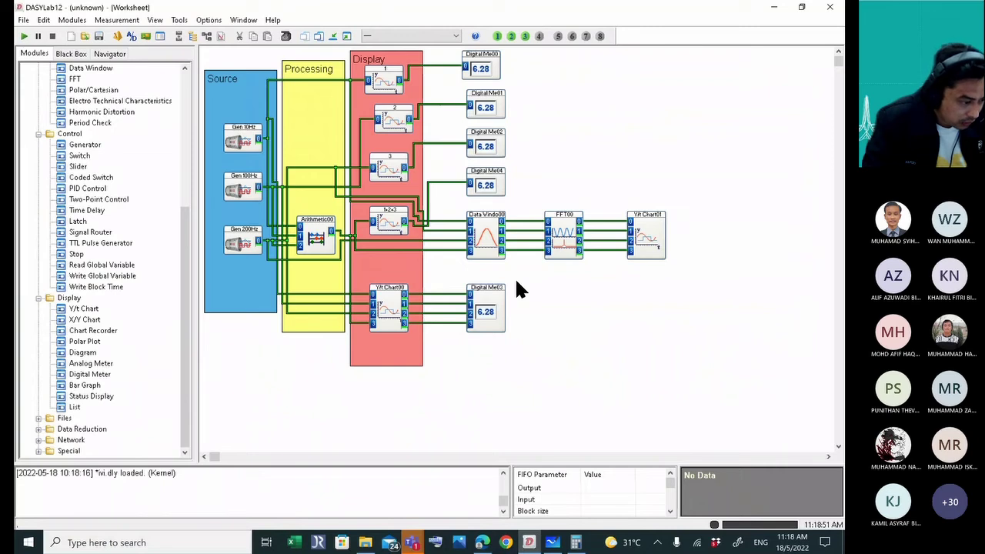
# Set the output block size of channels 1, 2 and 3 in Data Windo00 to 8192.
pyautogui.doubleClick(485, 235)
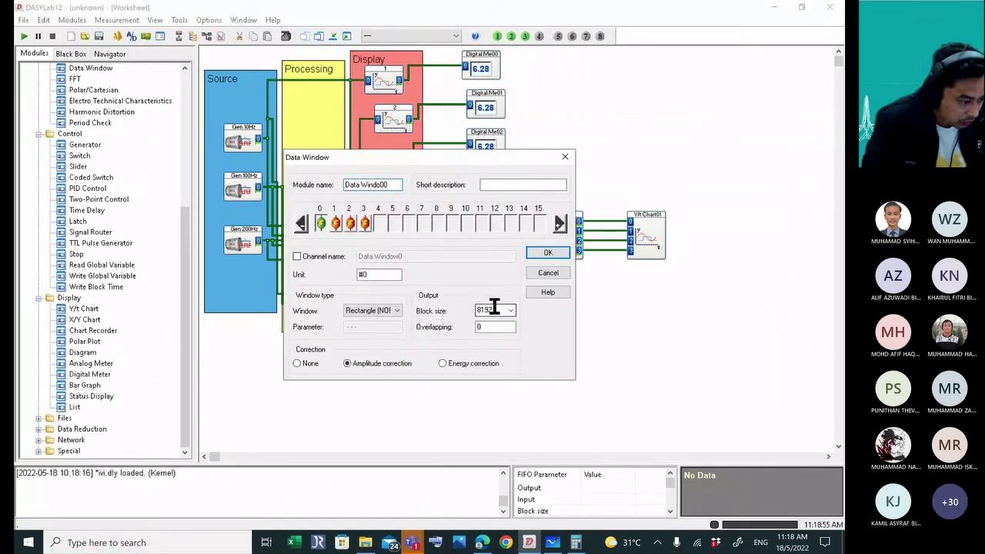
pyautogui.scroll(2, 495, 310)
pyautogui.click(336, 223)
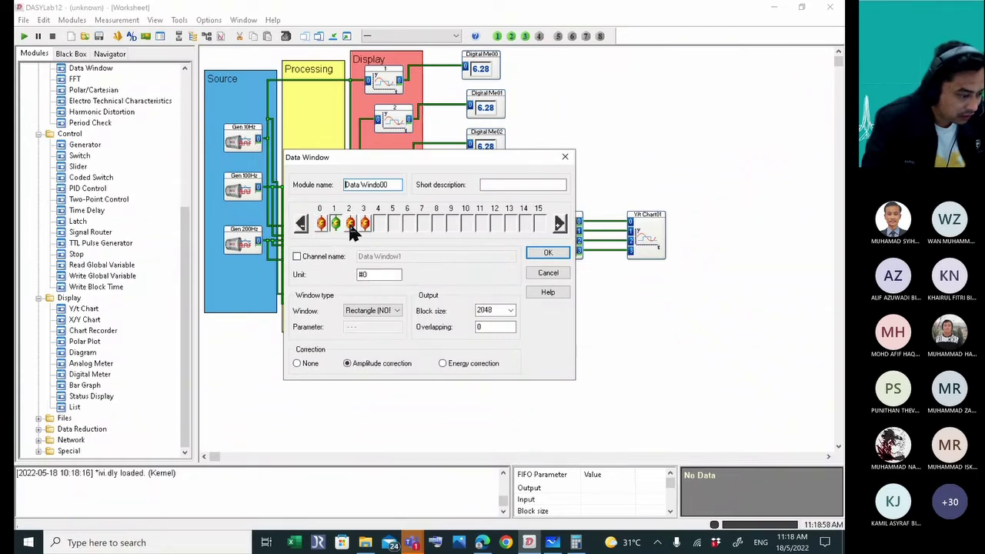
pyautogui.click(509, 310)
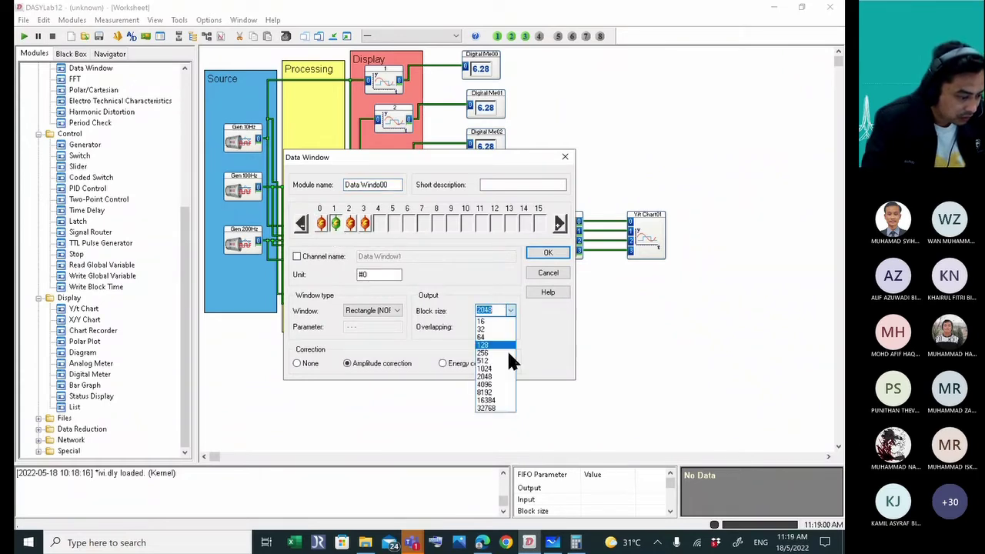
pyautogui.click(504, 393)
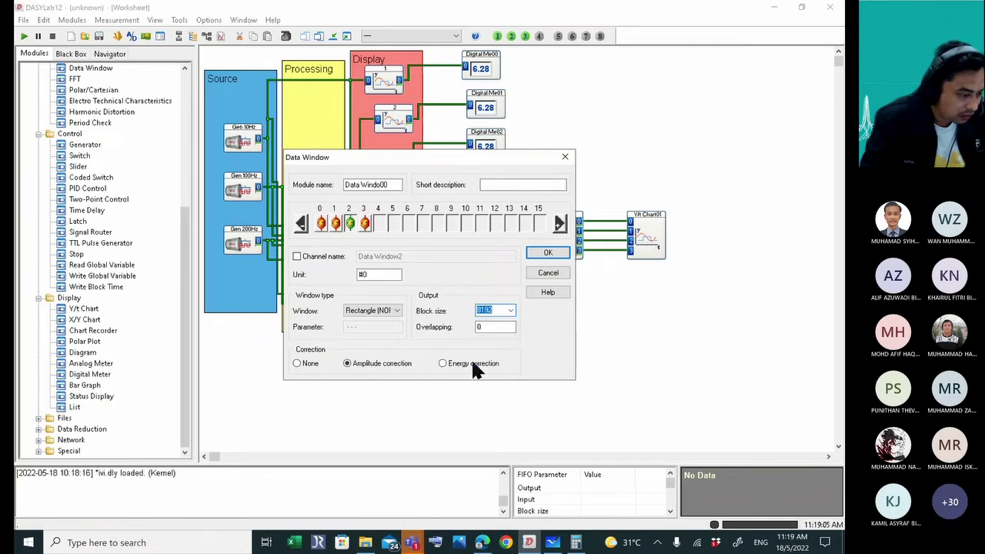
pyautogui.click(365, 223)
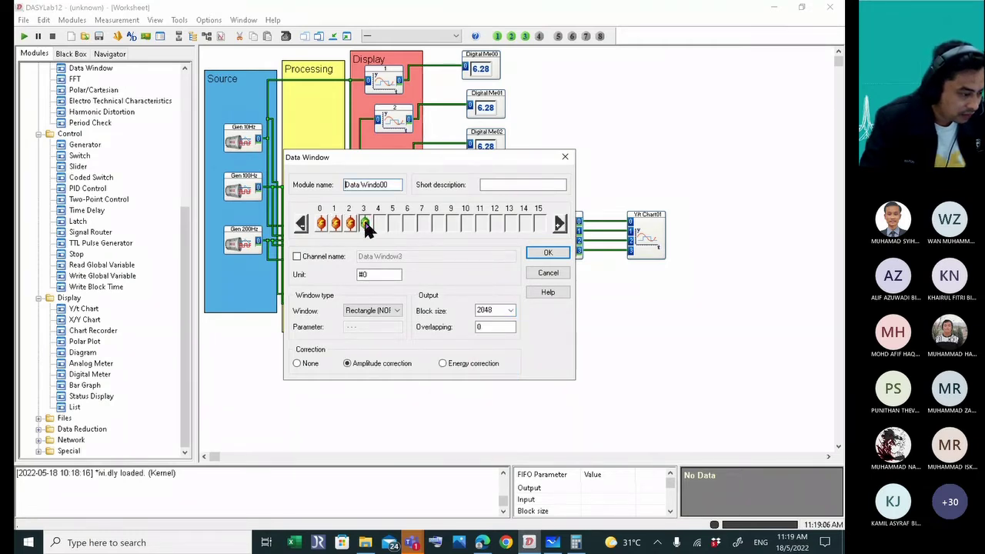
pyautogui.click(510, 310)
pyautogui.click(506, 392)
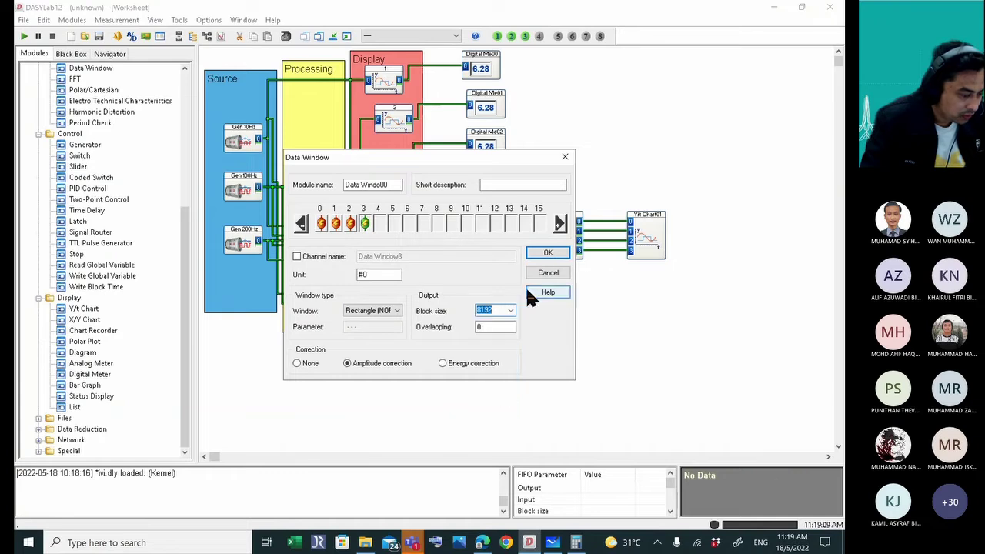
pyautogui.click(545, 254)
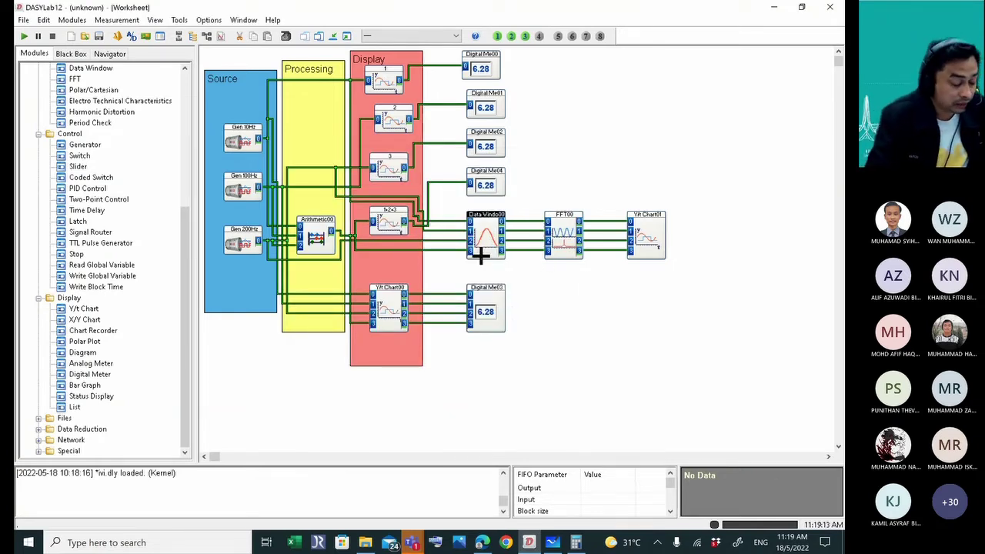
# Show all module displays, run the measurement to view the spectra with the 8192 block size, and stop and minimize the displays.
pyautogui.click(346, 36)
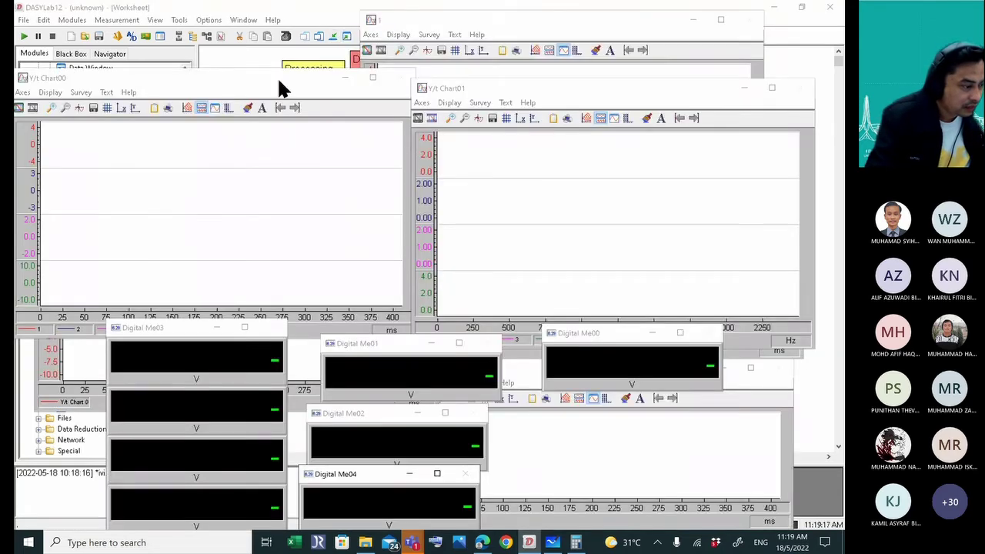
pyautogui.click(24, 37)
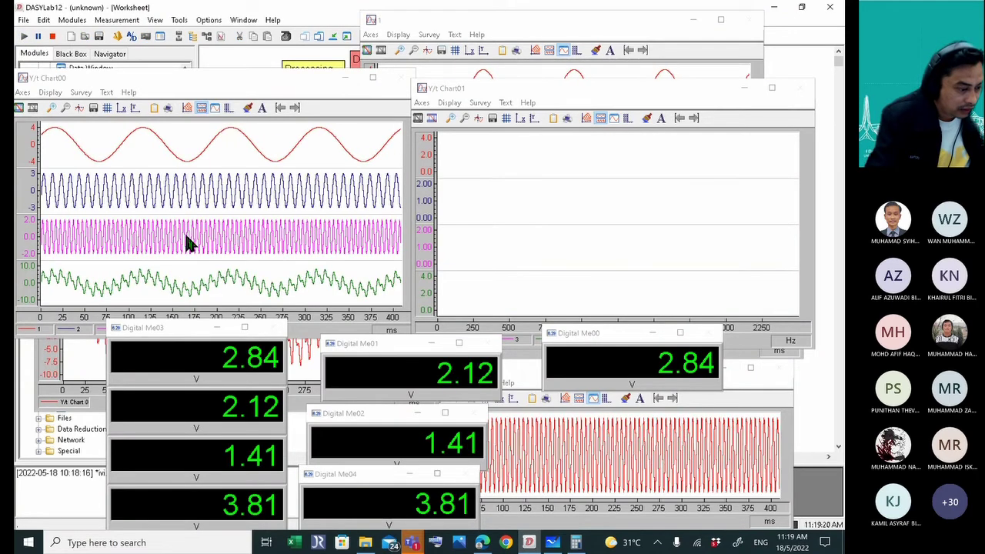
pyautogui.click(52, 36)
pyautogui.click(24, 37)
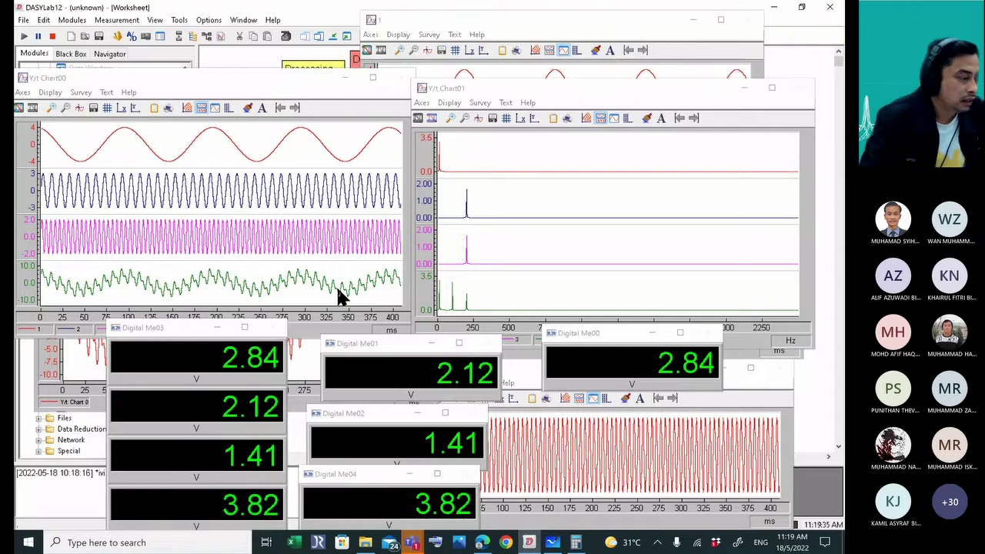
pyautogui.click(52, 36)
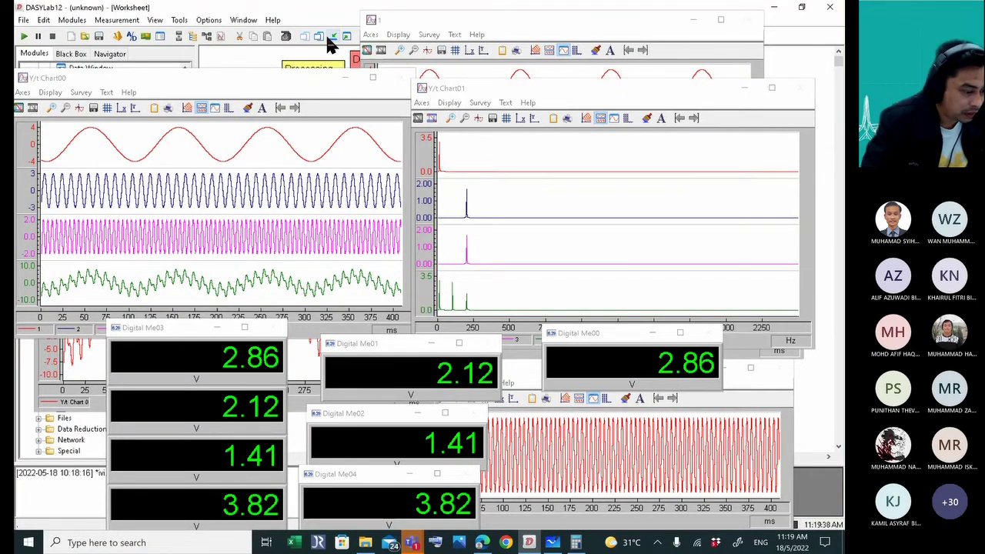
pyautogui.click(326, 33)
# Set the output block size of channels 0, 1, 2 and 3 in Data Windo00 to 32768.
pyautogui.click(510, 310)
pyautogui.click(486, 407)
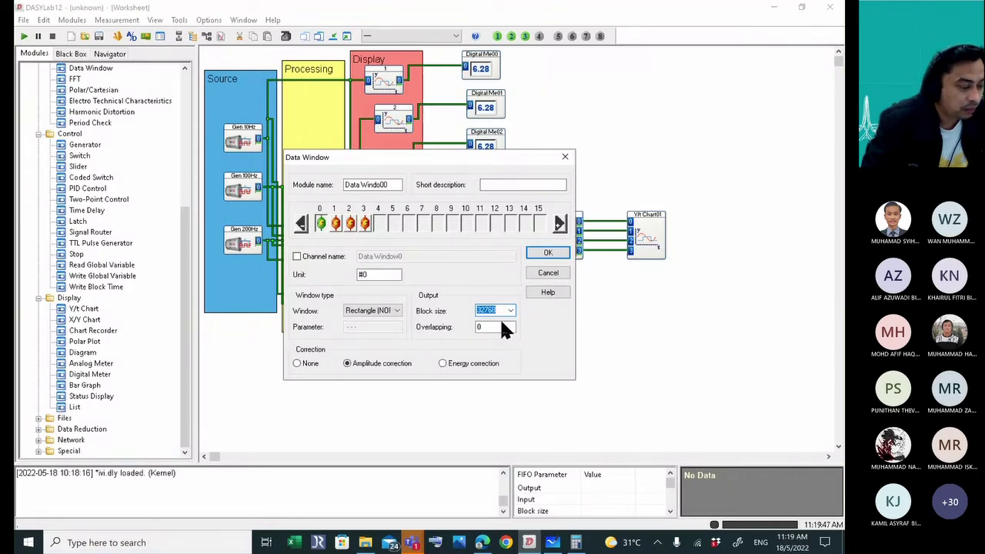
pyautogui.click(336, 224)
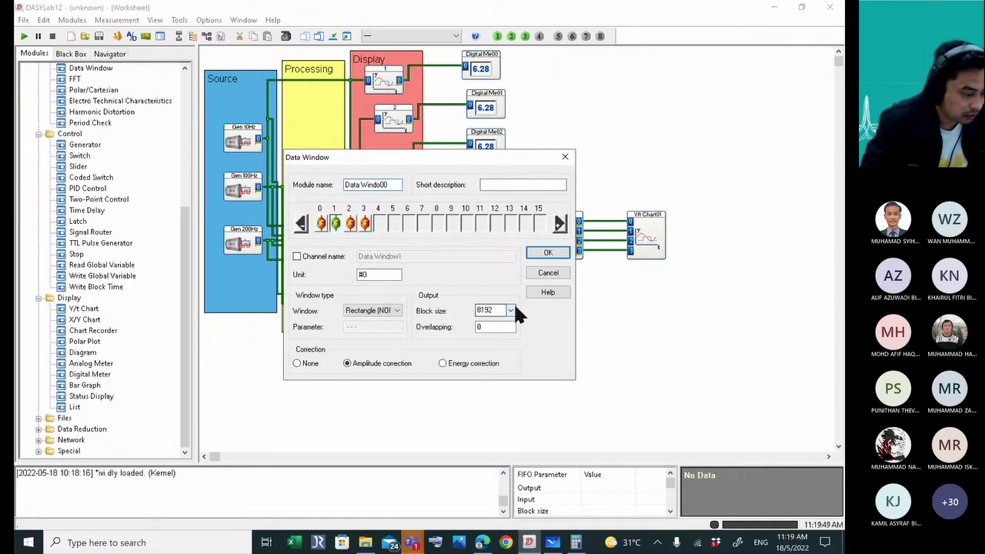
pyautogui.click(510, 310)
pyautogui.click(496, 402)
pyautogui.click(350, 224)
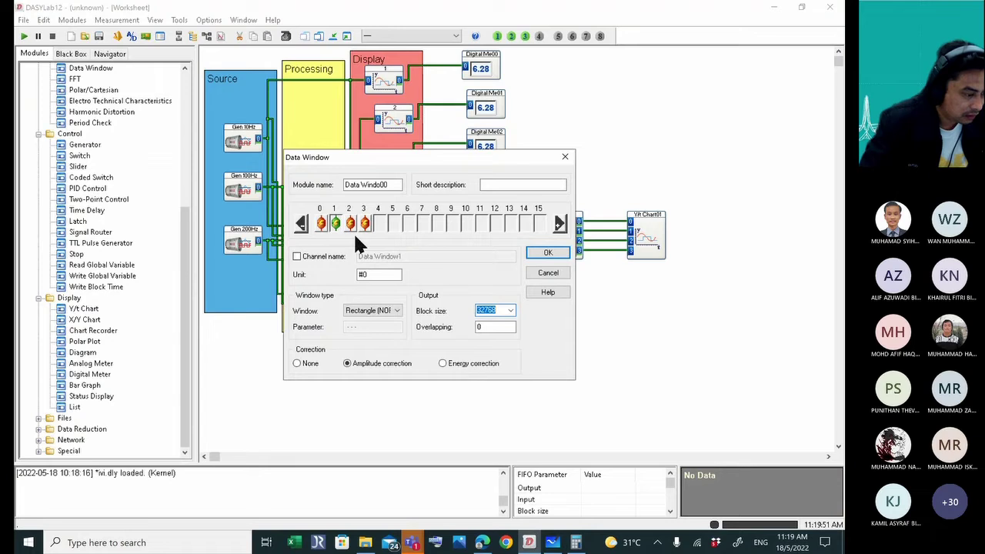
pyautogui.click(510, 311)
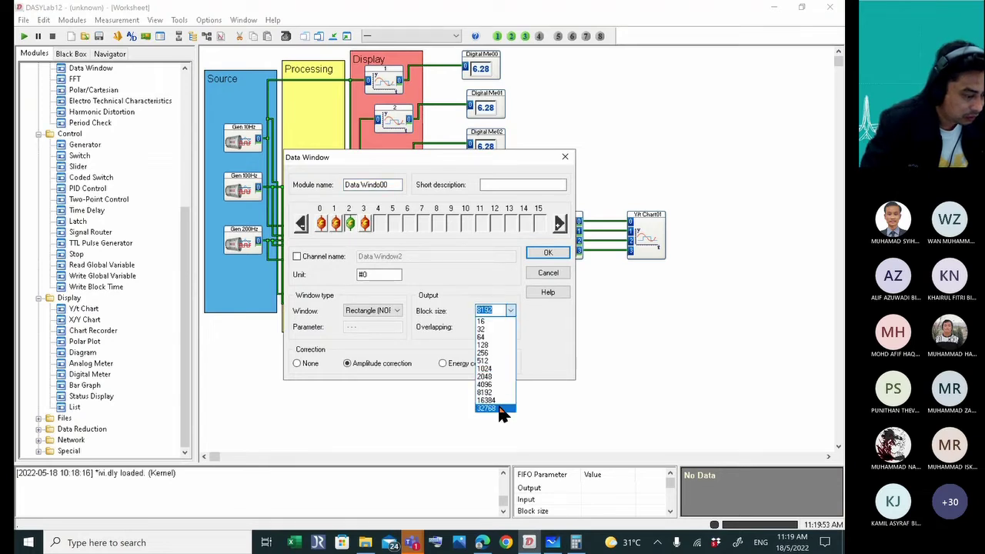
pyautogui.click(500, 408)
pyautogui.click(367, 224)
pyautogui.click(511, 310)
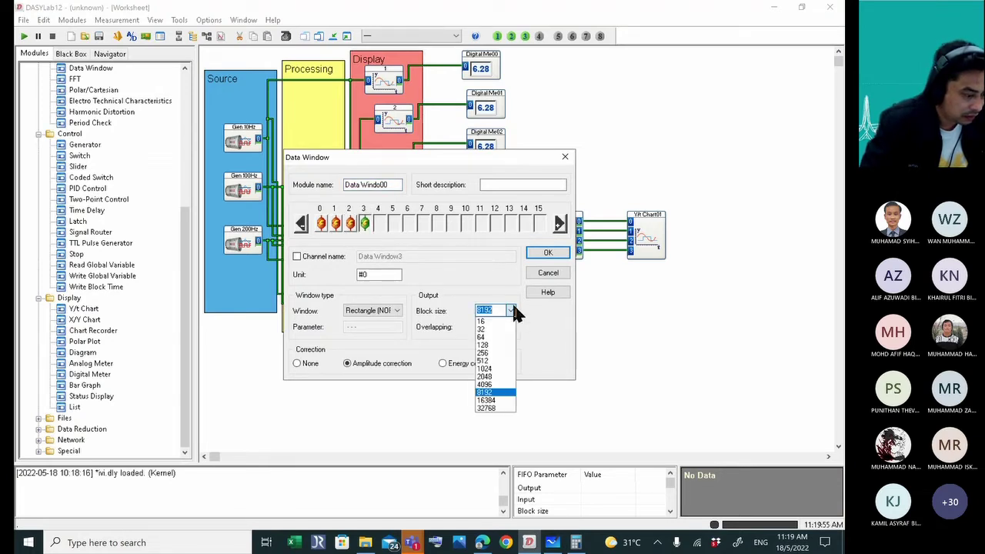
pyautogui.click(496, 407)
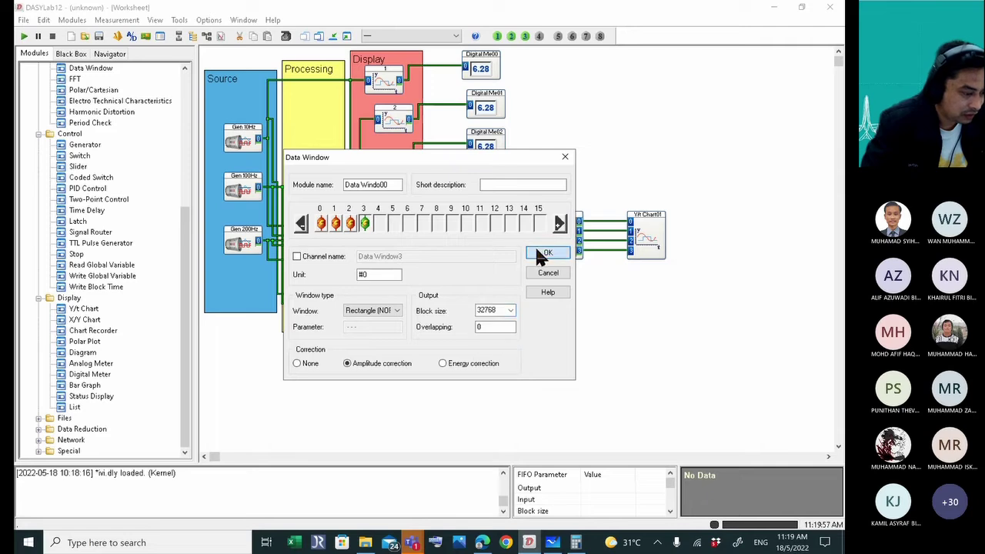
pyautogui.click(545, 254)
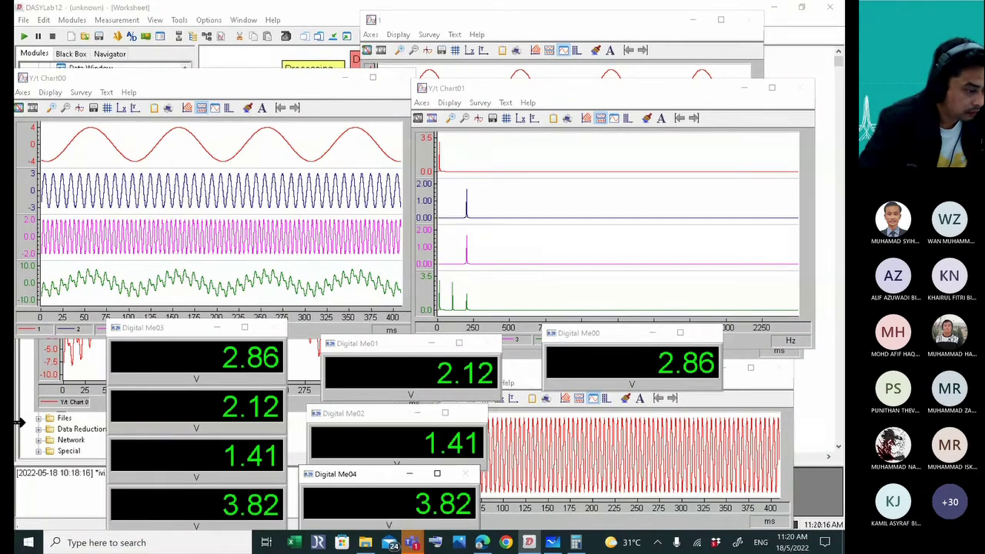
# Run and stop the measurement with the 32768 block size and zoom Y/t Chart01 in on the low-frequency peaks.
pyautogui.click(24, 36)
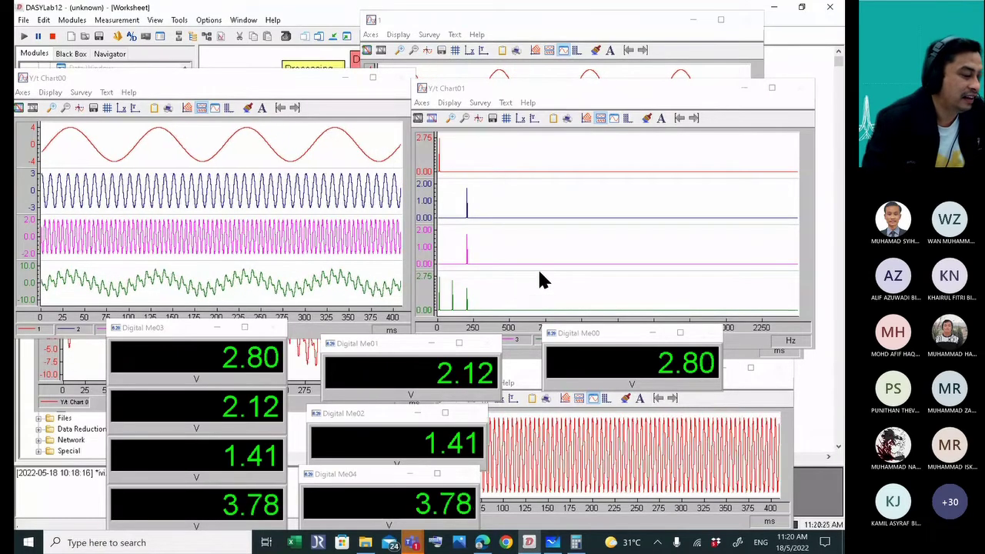
pyautogui.click(51, 37)
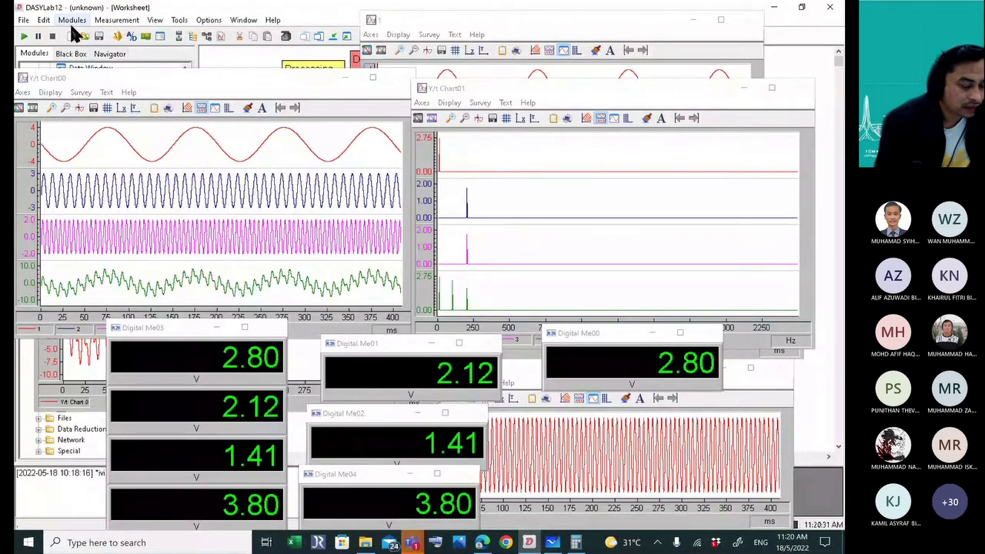
pyautogui.click(453, 120)
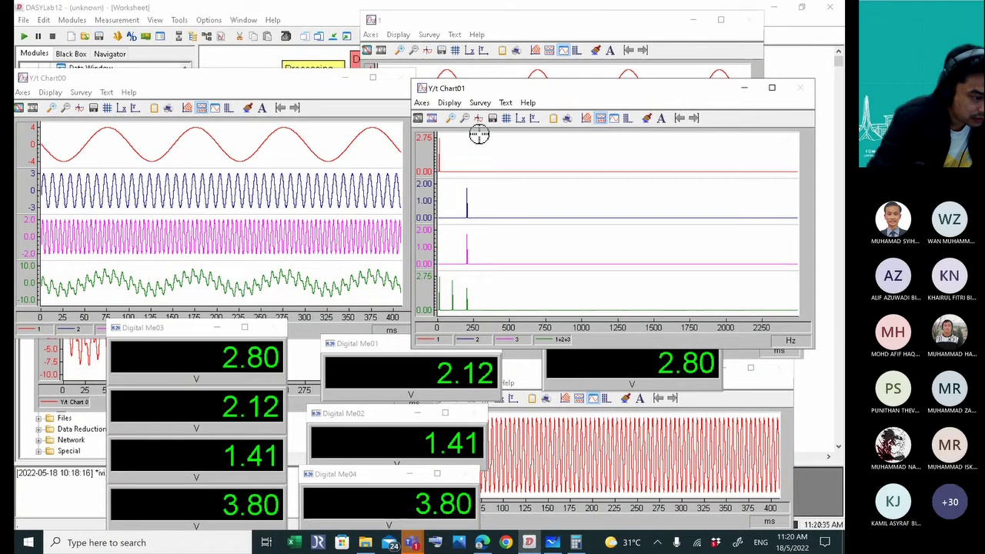
pyautogui.moveTo(479, 134); pyautogui.dragTo(439, 171)
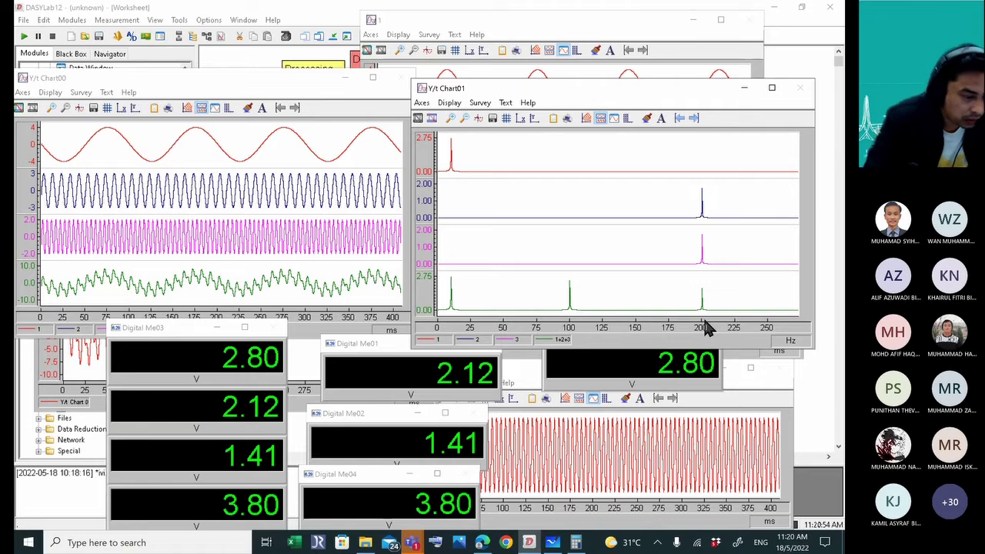
# Read the first peak of channel 1 in Y/t Chart01 with cursor 1 and minimize all module displays.
pyautogui.click(479, 118)
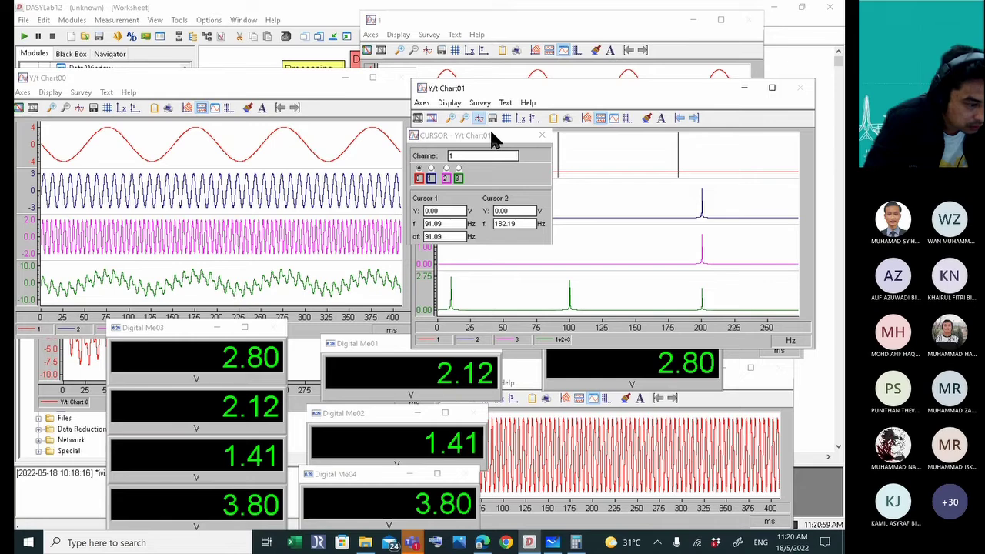
pyautogui.moveTo(492, 139); pyautogui.dragTo(525, 314)
pyautogui.moveTo(510, 150); pyautogui.dragTo(451, 154)
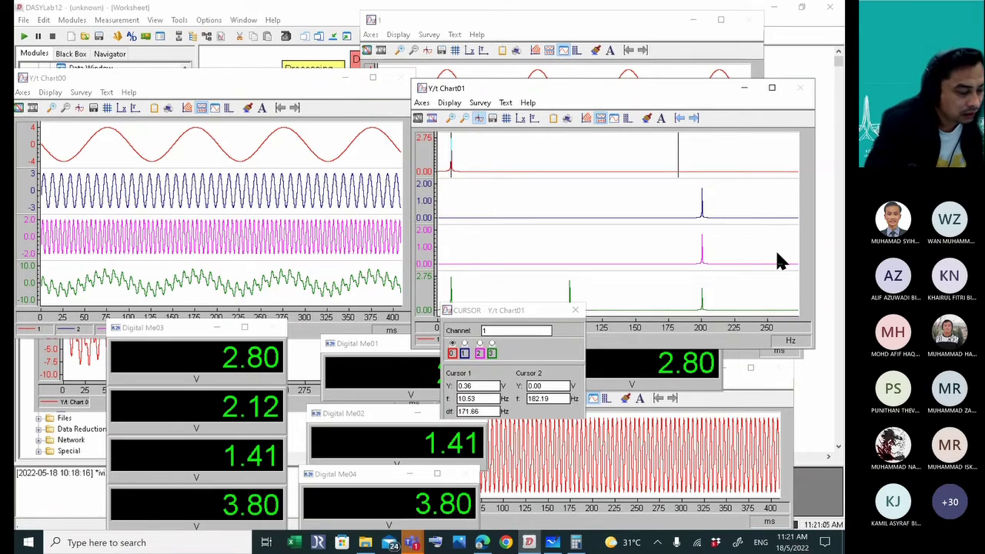
pyautogui.moveTo(532, 303); pyautogui.dragTo(561, 195)
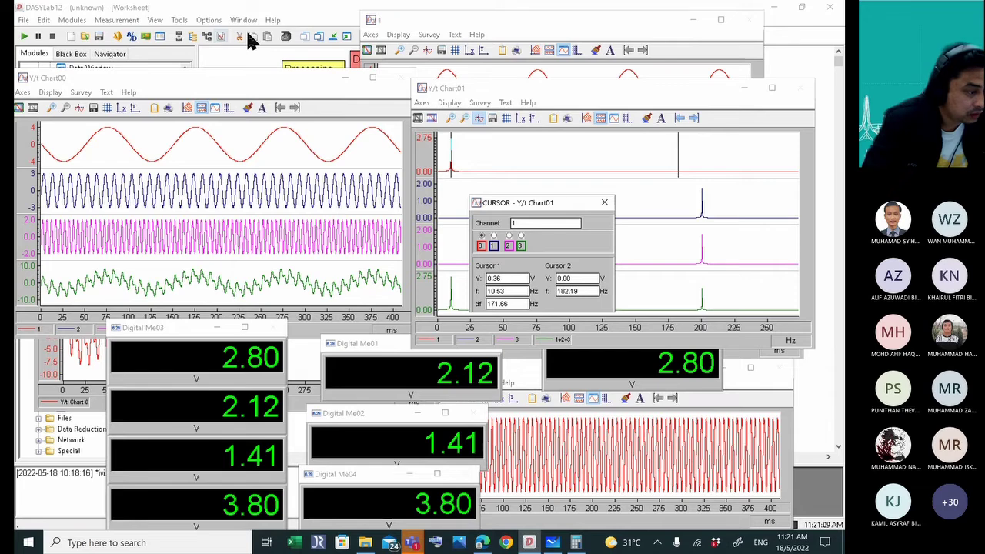
pyautogui.click(332, 36)
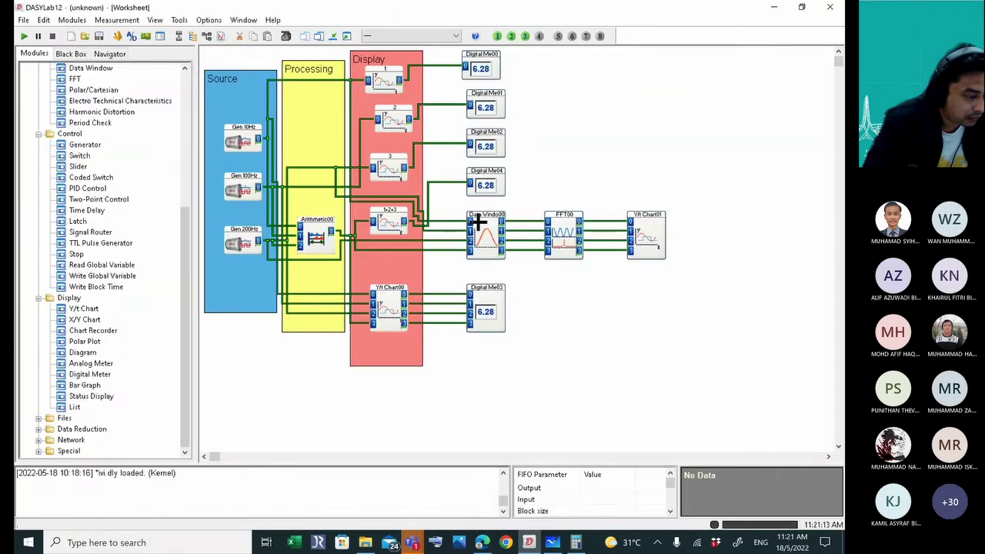
# Set the output block size of channels 0, 1, 2 and 3 in Data Windo00 to 2048.
pyautogui.doubleClick(477, 221)
pyautogui.click(510, 311)
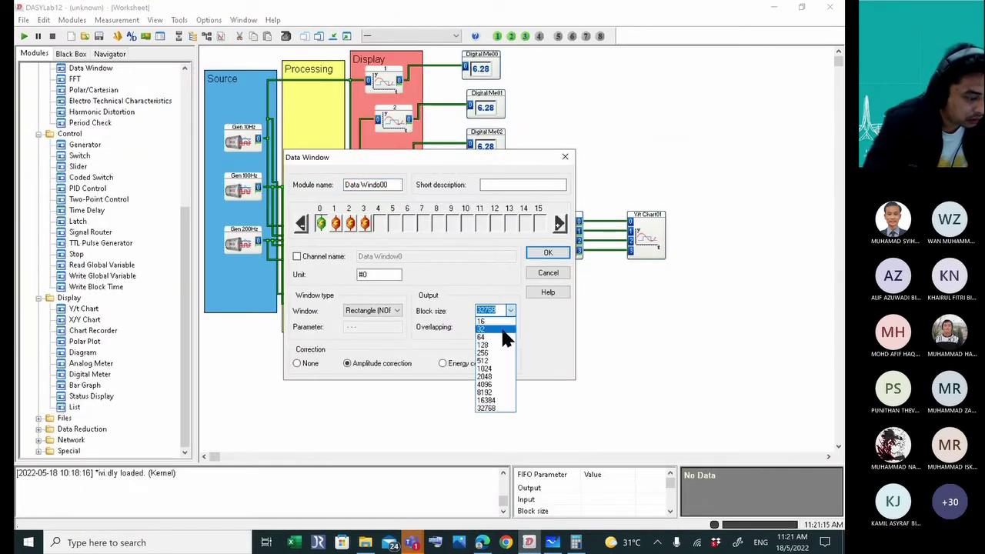
pyautogui.click(497, 377)
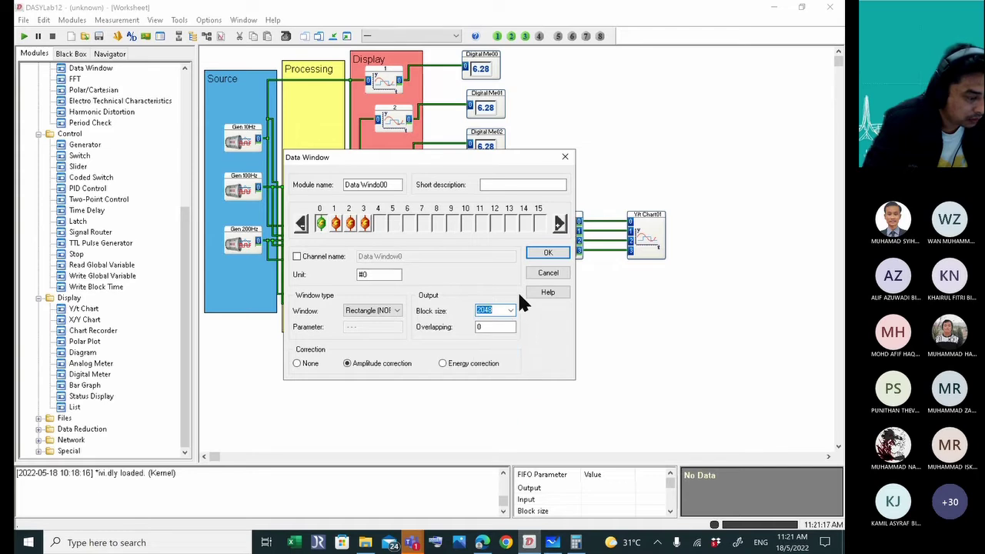
pyautogui.click(336, 224)
pyautogui.click(511, 310)
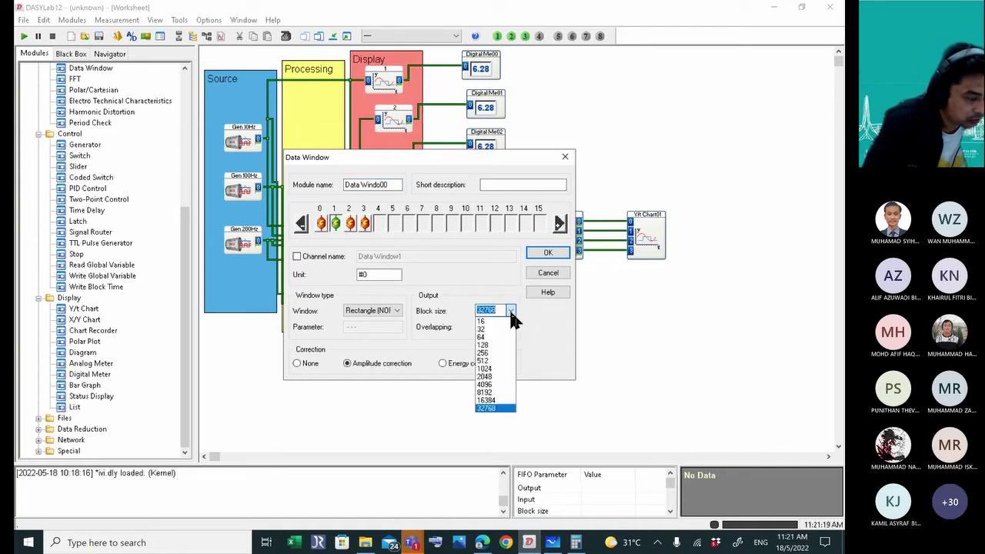
pyautogui.click(492, 377)
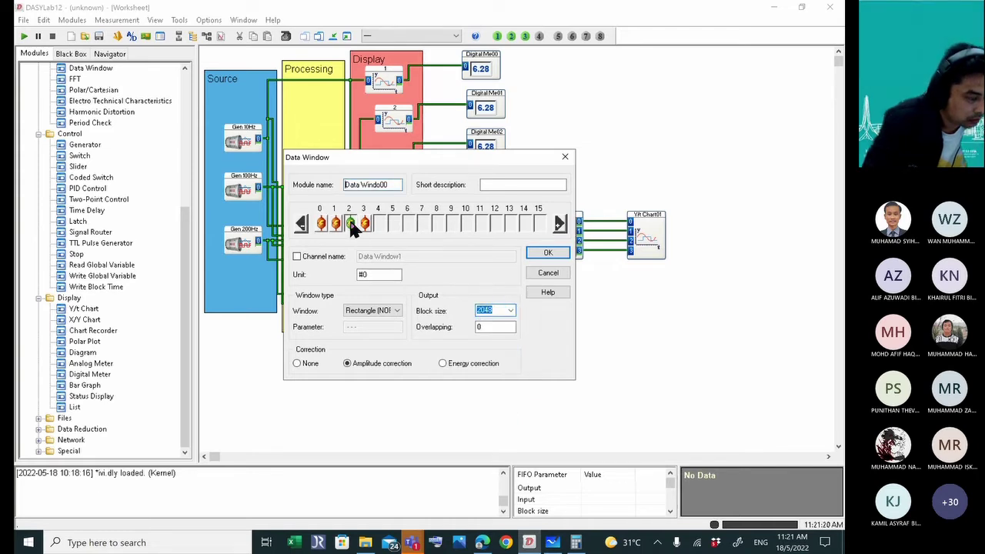
pyautogui.click(510, 311)
pyautogui.click(499, 377)
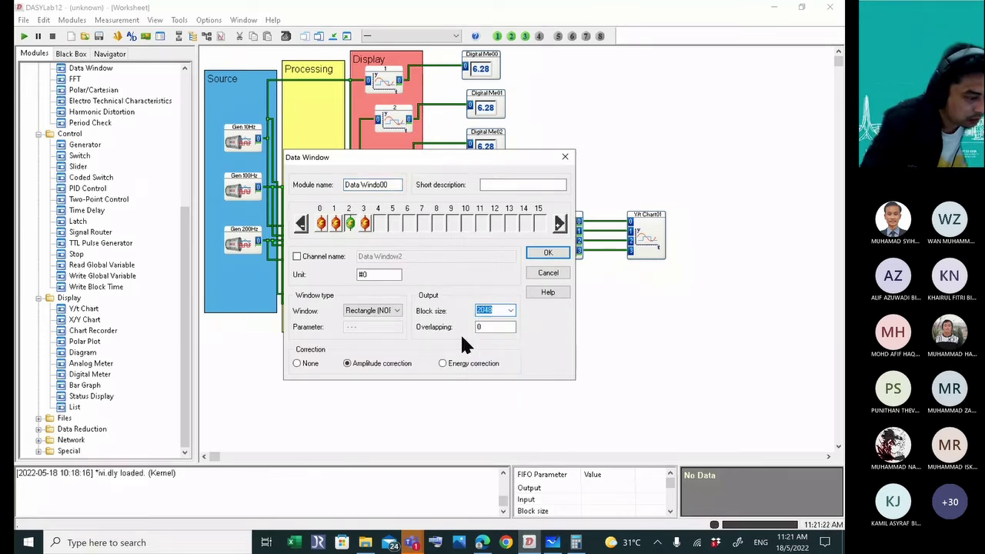
pyautogui.click(511, 310)
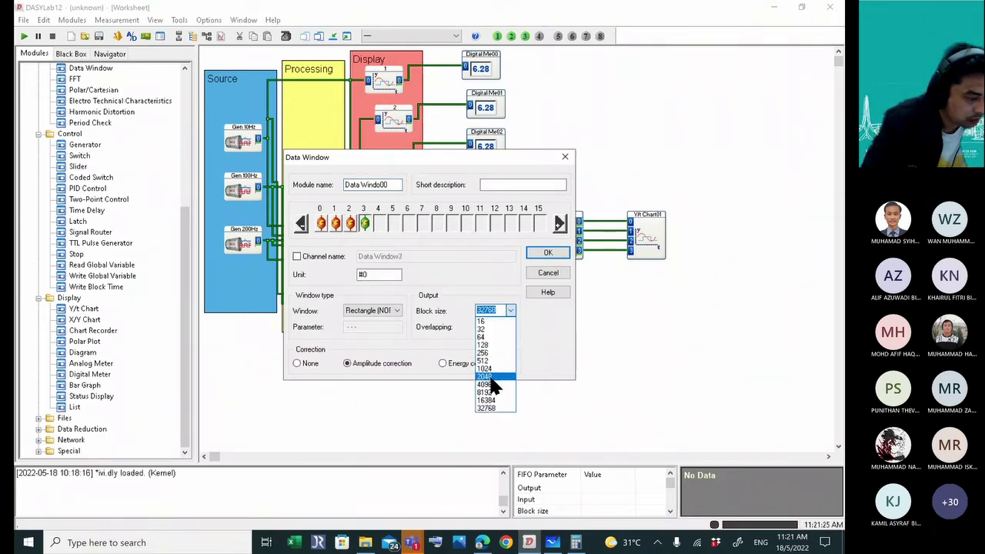
pyautogui.click(491, 377)
pyautogui.click(546, 255)
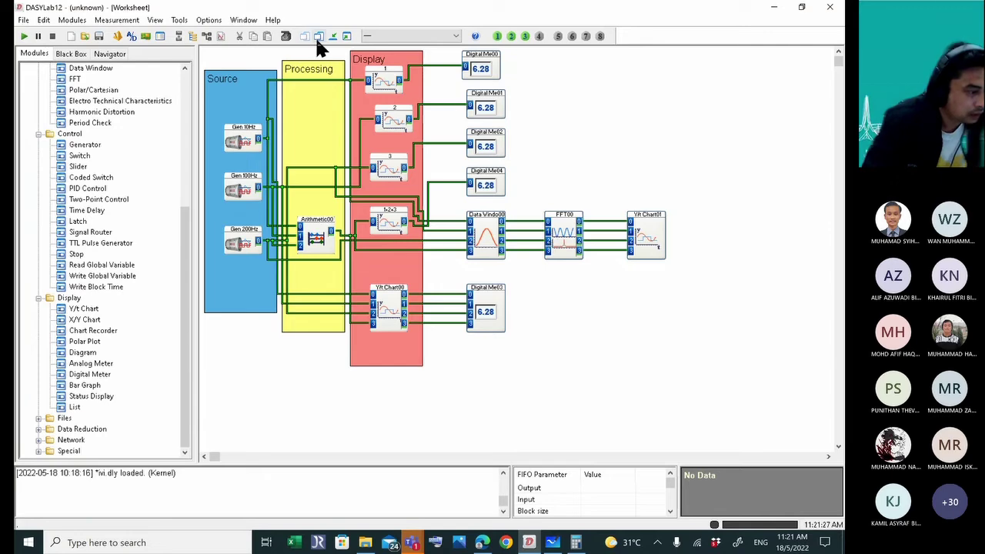
# Run the measurement to examine the low-frequency spectra in Y/t Chart01 with the 2048 block size, and stop and minimize the displays.
pyautogui.click(347, 39)
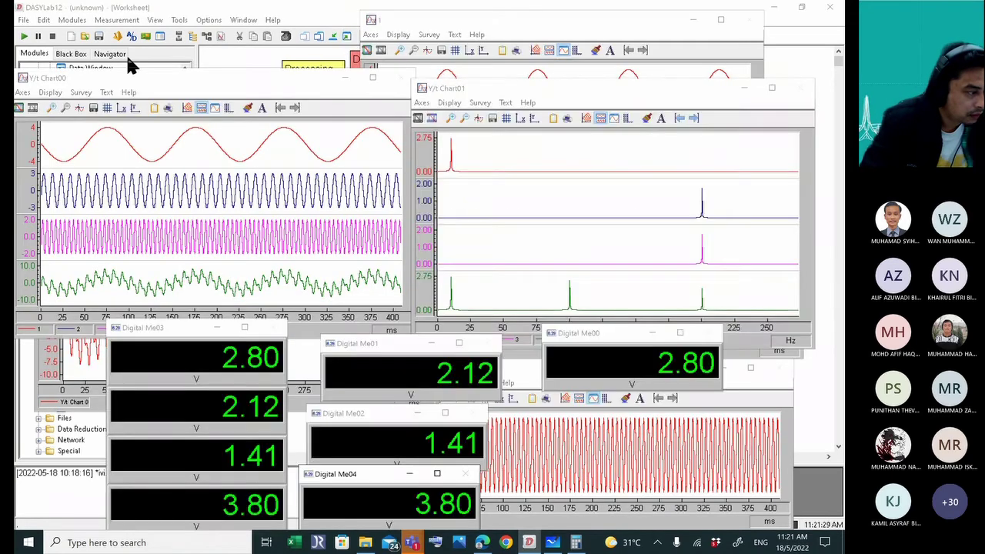
pyautogui.click(24, 37)
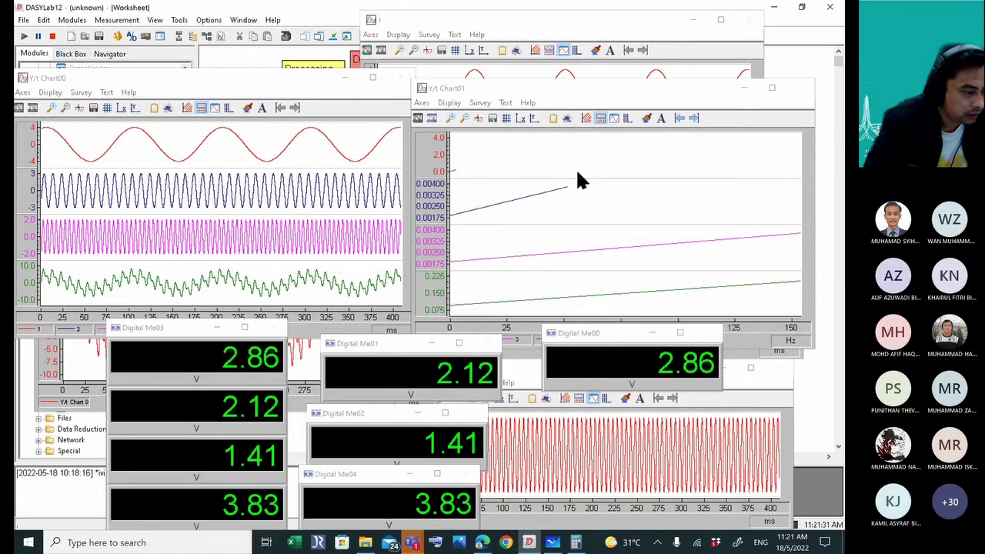
pyautogui.click(471, 116)
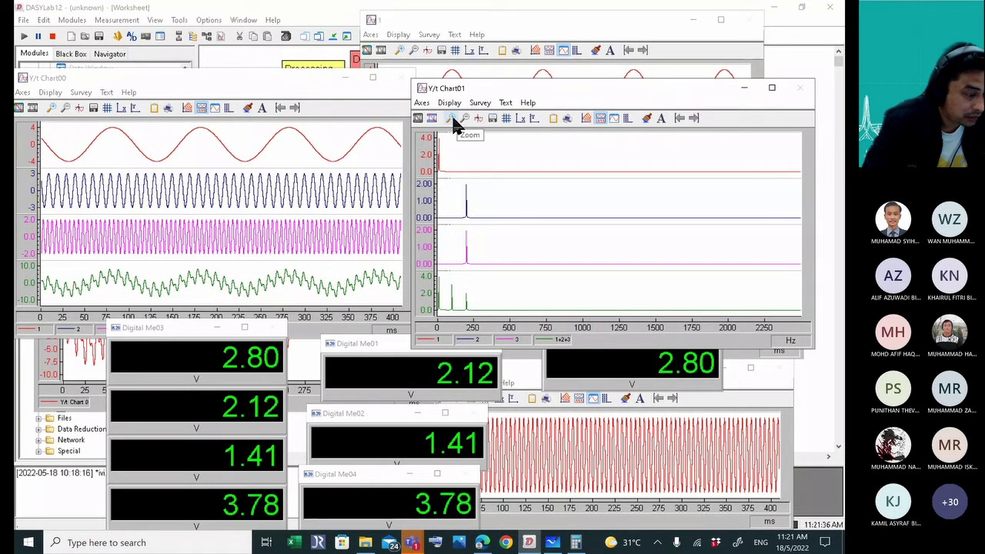
pyautogui.click(451, 113)
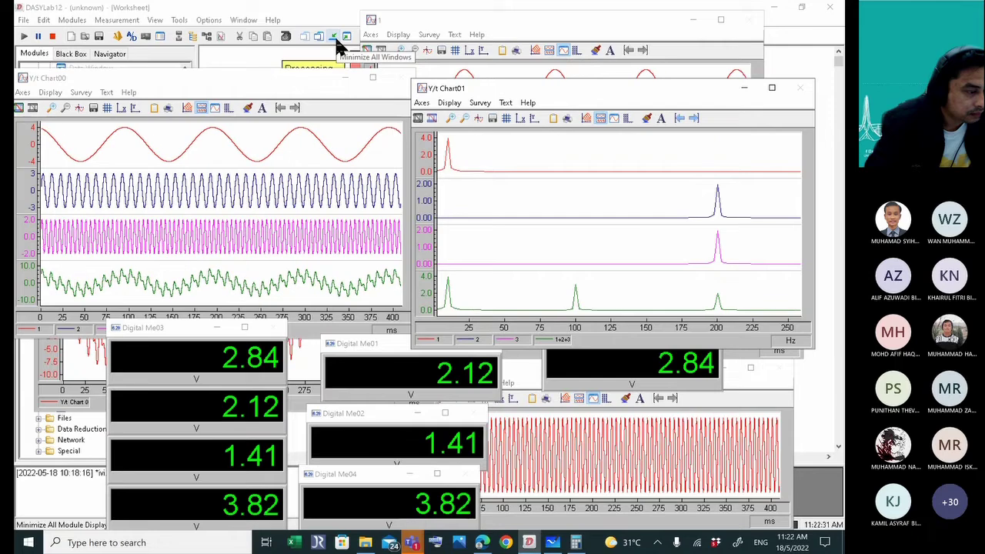
pyautogui.click(53, 36)
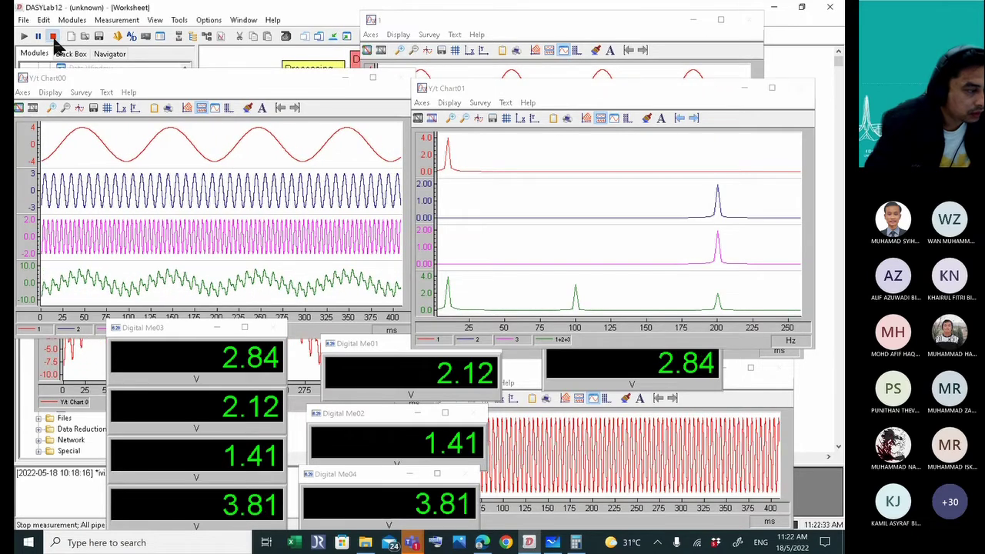
pyautogui.click(377, 65)
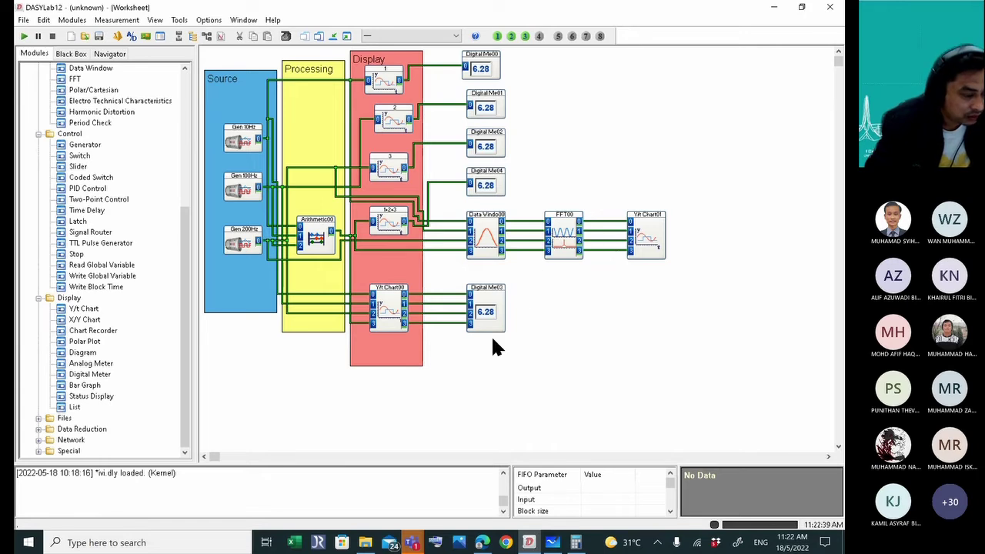
# Move the Digital Me03 module below FFT00 and delete its four connections from Y/t Chart00.
pyautogui.moveTo(492, 315); pyautogui.dragTo(591, 317)
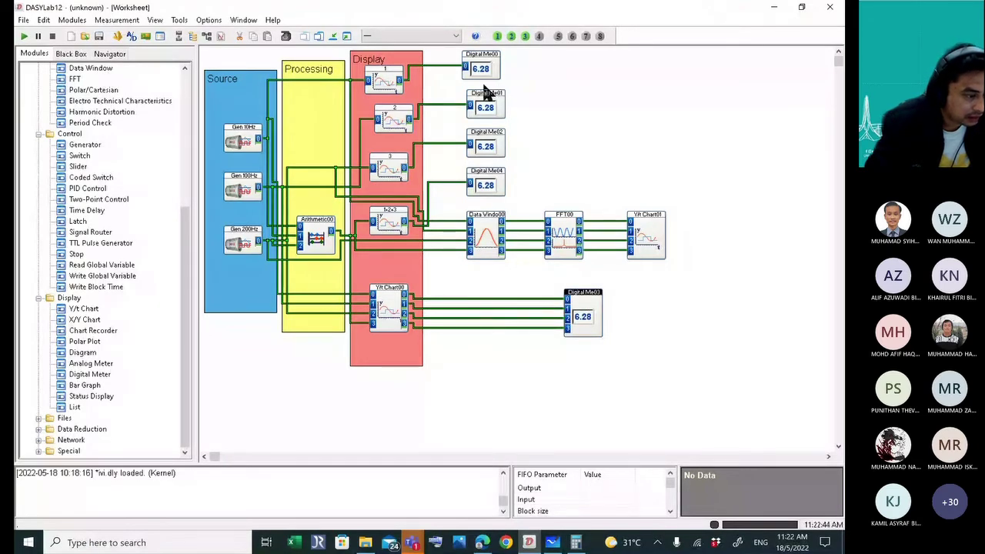
pyautogui.click(489, 300)
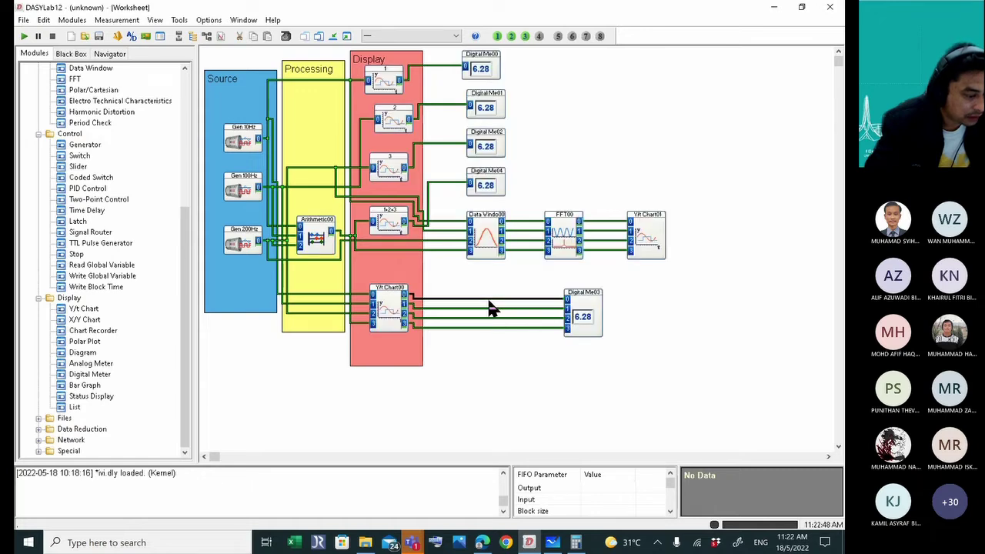
pyautogui.moveTo(489, 303); pyautogui.dragTo(491, 317)
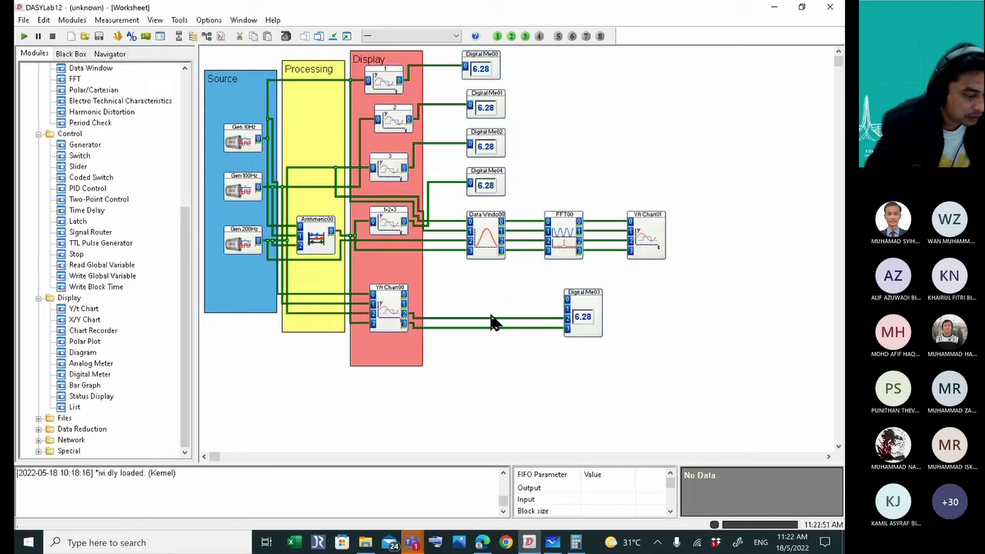
pyautogui.moveTo(490, 319); pyautogui.dragTo(480, 326)
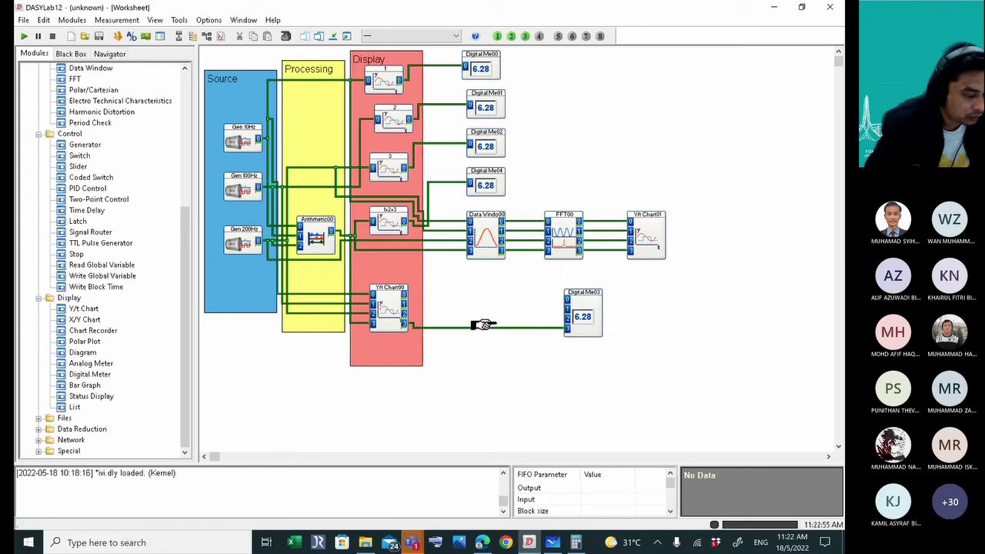
pyautogui.doubleClick(483, 328)
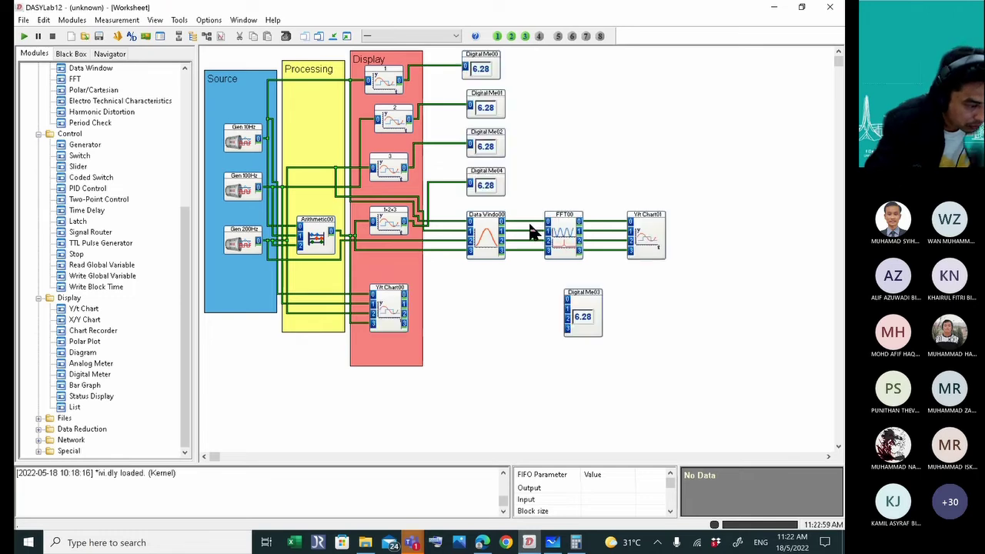
# Connect the four outputs of Data Windo00 to the Digital Me03 inputs, shifting the Data Windo00 module slightly away from FFT00.
pyautogui.moveTo(515, 222); pyautogui.dragTo(554, 304)
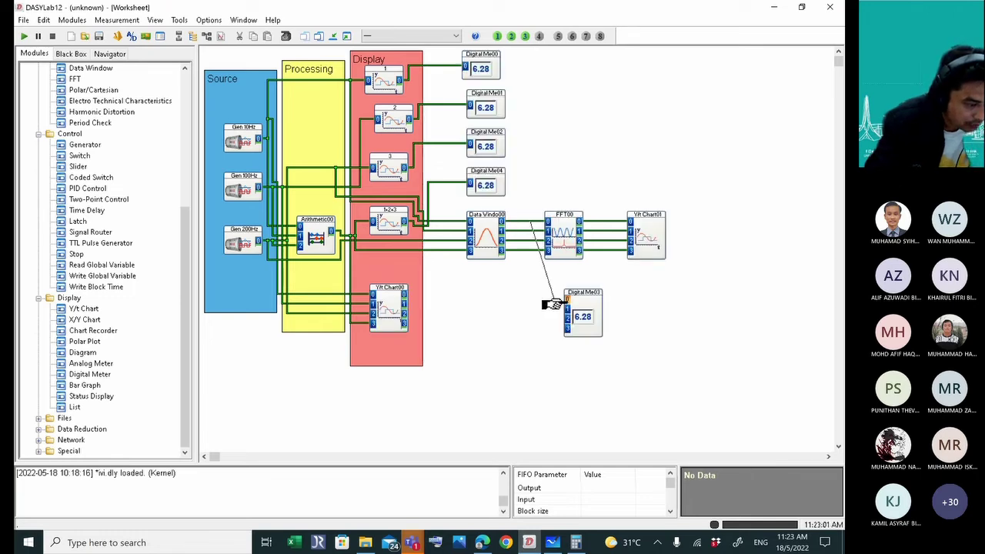
pyautogui.moveTo(520, 234); pyautogui.dragTo(562, 308)
pyautogui.moveTo(509, 241)
pyautogui.mouseDown()
pyautogui.moveTo(545, 327)
pyautogui.moveTo(568, 317)
pyautogui.mouseUp()
pyautogui.moveTo(501, 245); pyautogui.dragTo(492, 244)
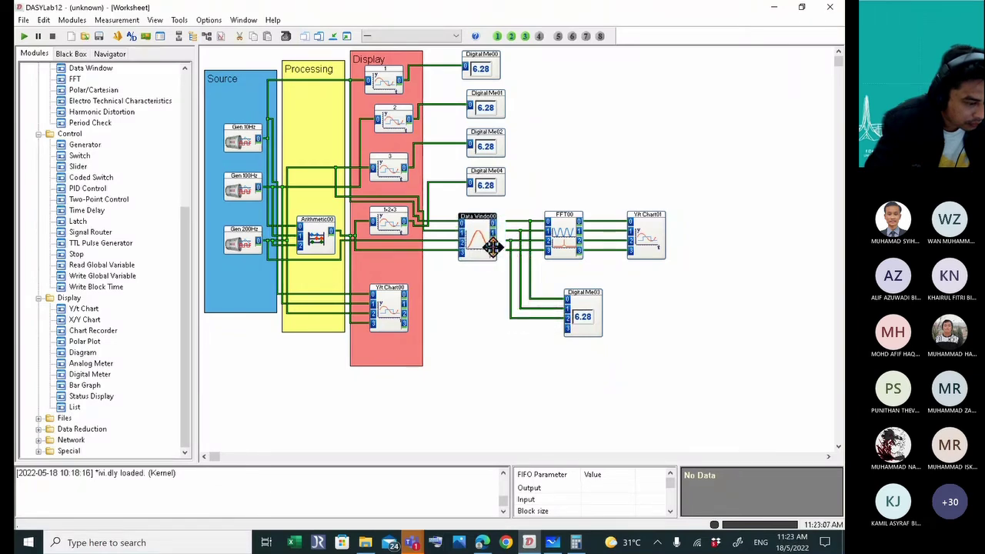
pyautogui.moveTo(492, 283); pyautogui.dragTo(567, 327)
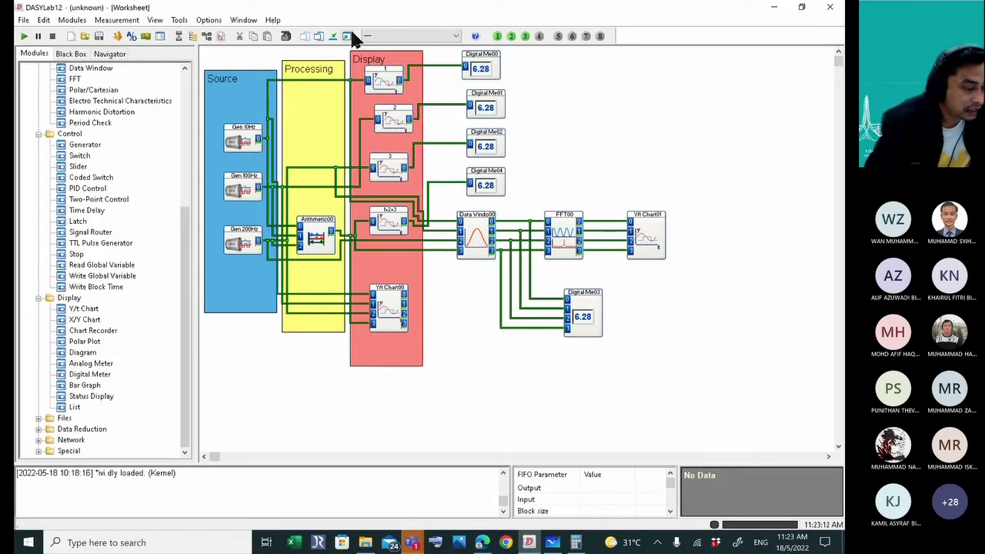
# Set the output block size of channels 0, 1, 2 and 3 in Data Windo00 to 32768.
pyautogui.doubleClick(478, 243)
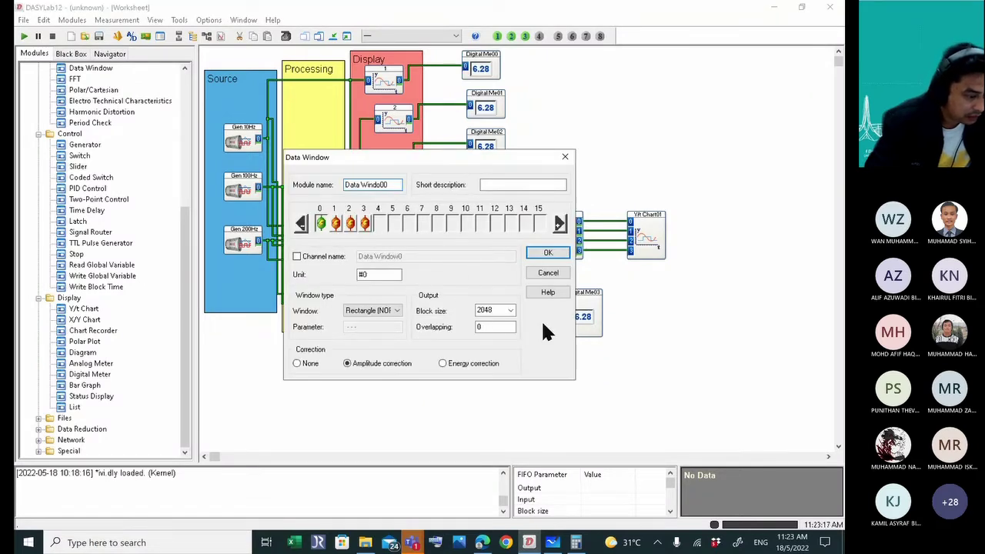
pyautogui.click(512, 310)
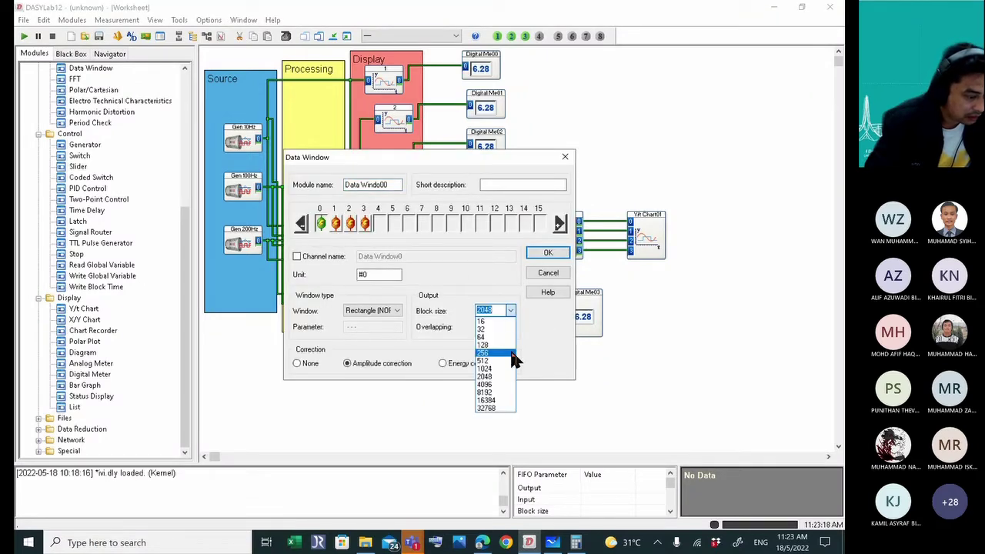
pyautogui.click(501, 393)
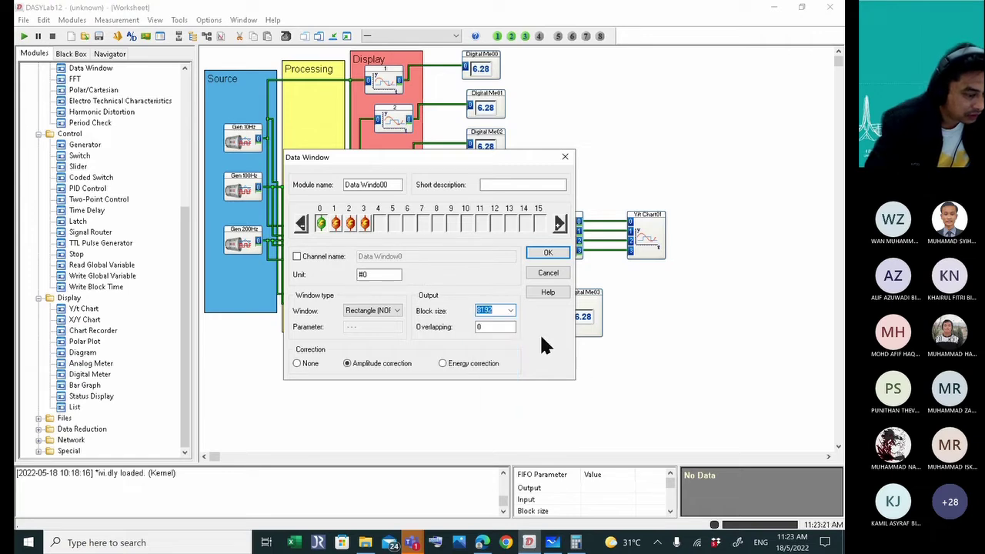
pyautogui.click(510, 310)
pyautogui.click(496, 408)
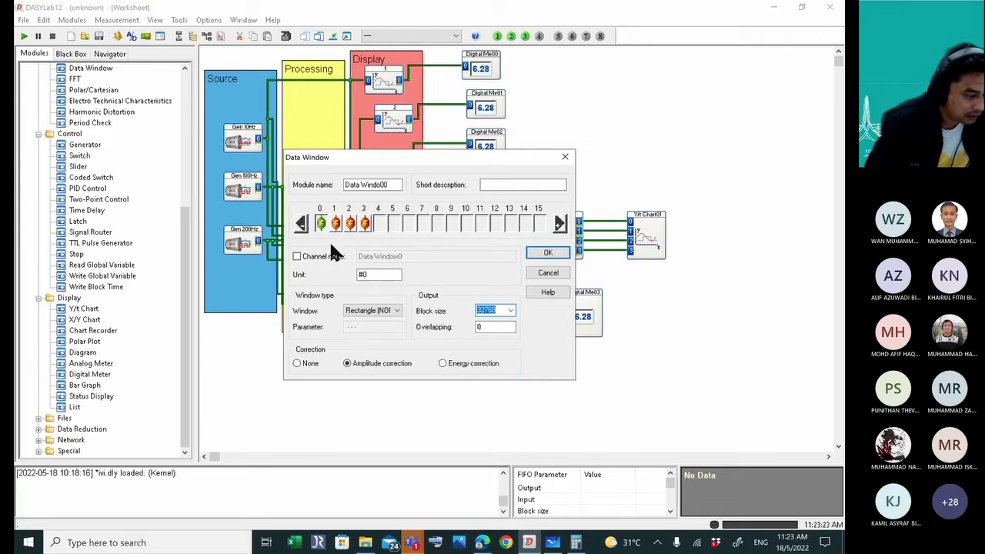
pyautogui.click(335, 223)
pyautogui.click(510, 310)
pyautogui.click(483, 407)
pyautogui.click(350, 224)
pyautogui.click(511, 311)
pyautogui.click(494, 408)
pyautogui.click(365, 223)
pyautogui.click(511, 311)
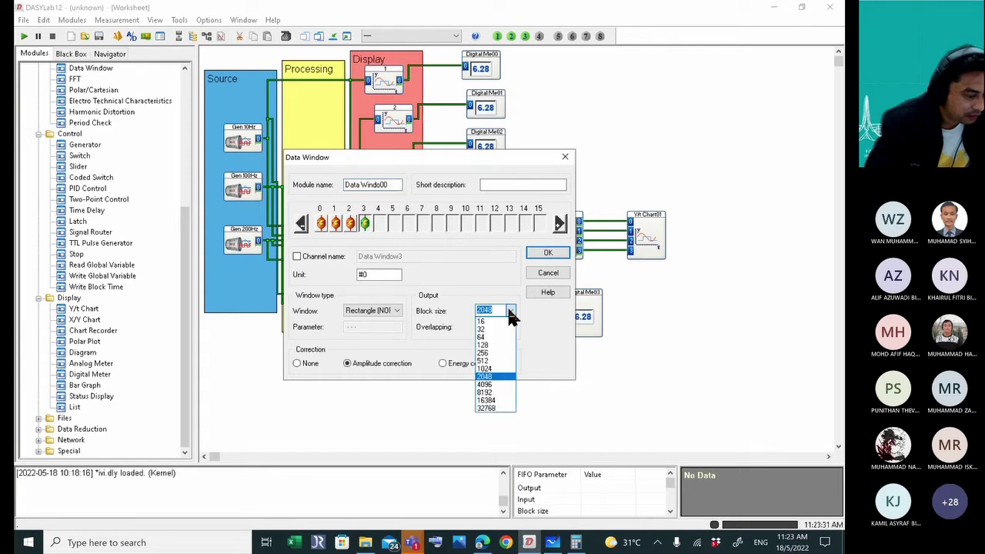
pyautogui.click(502, 406)
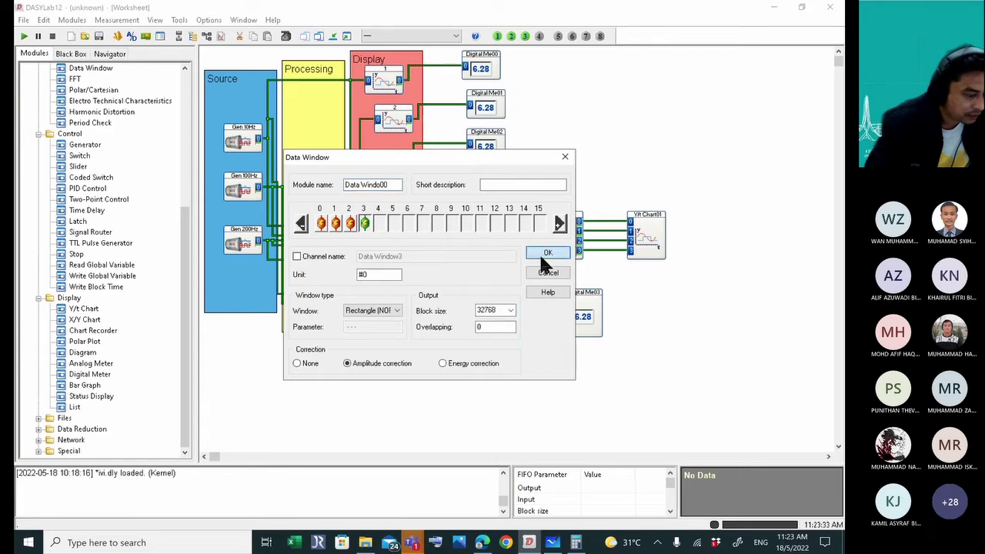
pyautogui.click(543, 252)
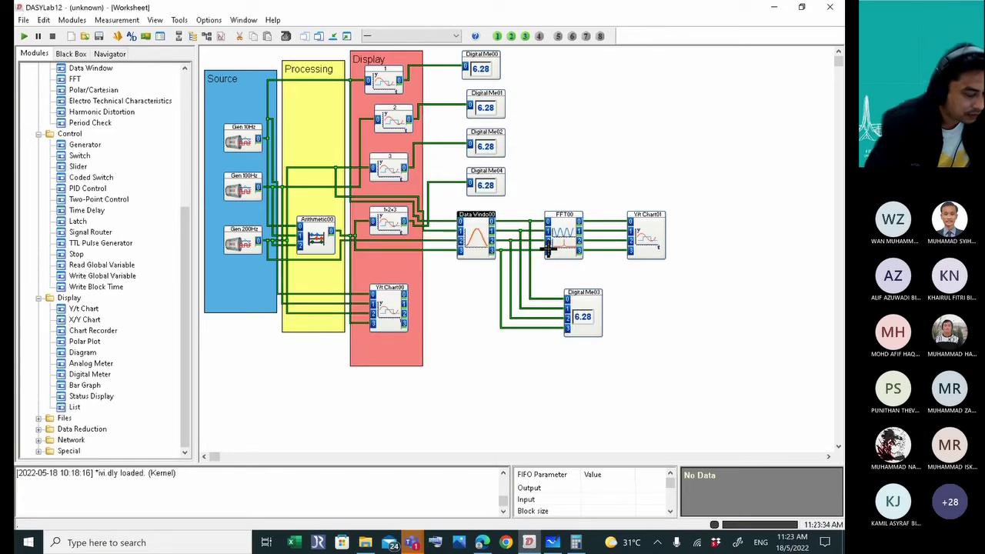
# Run the measurement twice with all displays restored to compare meters and spectra, and move the Y/t Chart00 and Y/t Chart01 windows apart.
pyautogui.click(347, 36)
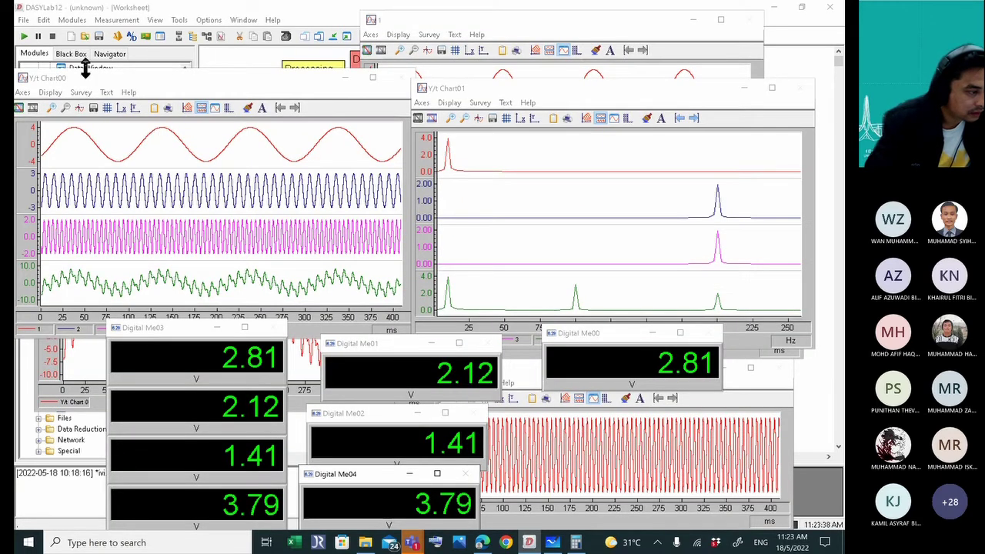
pyautogui.click(24, 36)
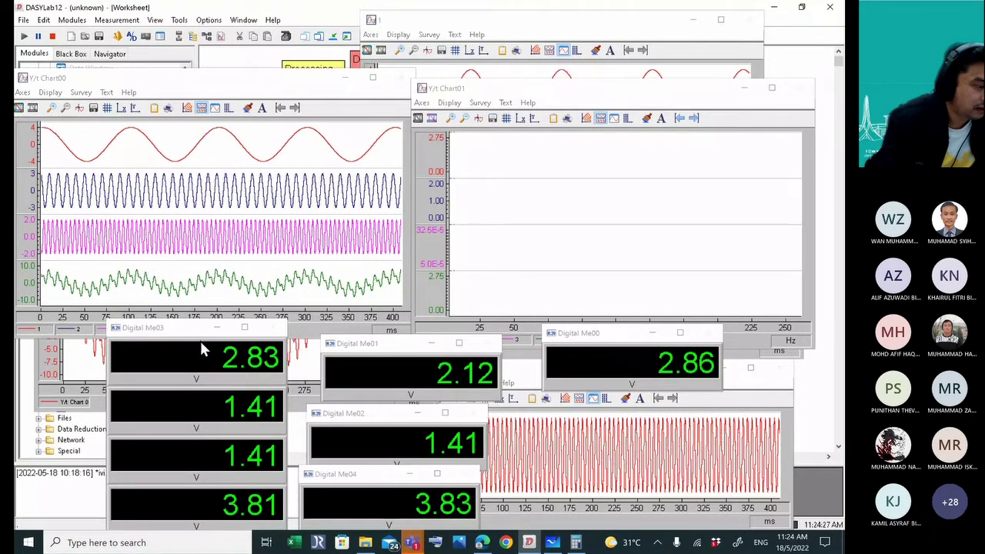
pyautogui.click(53, 37)
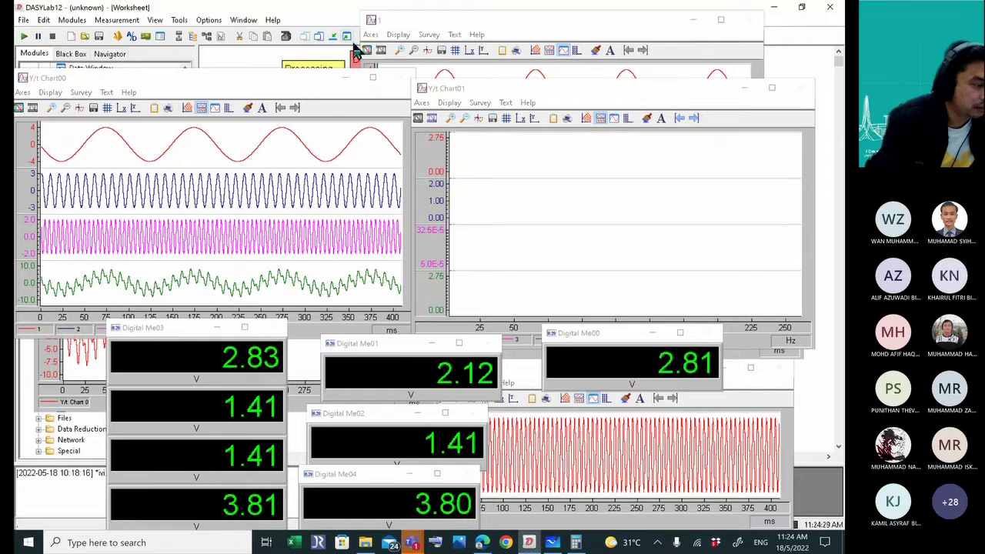
pyautogui.click(23, 37)
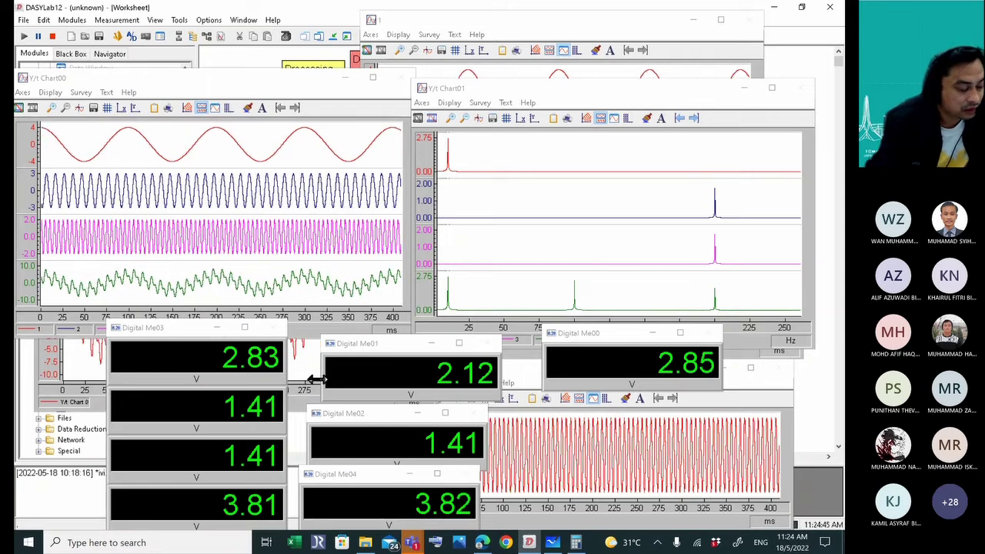
pyautogui.click(54, 36)
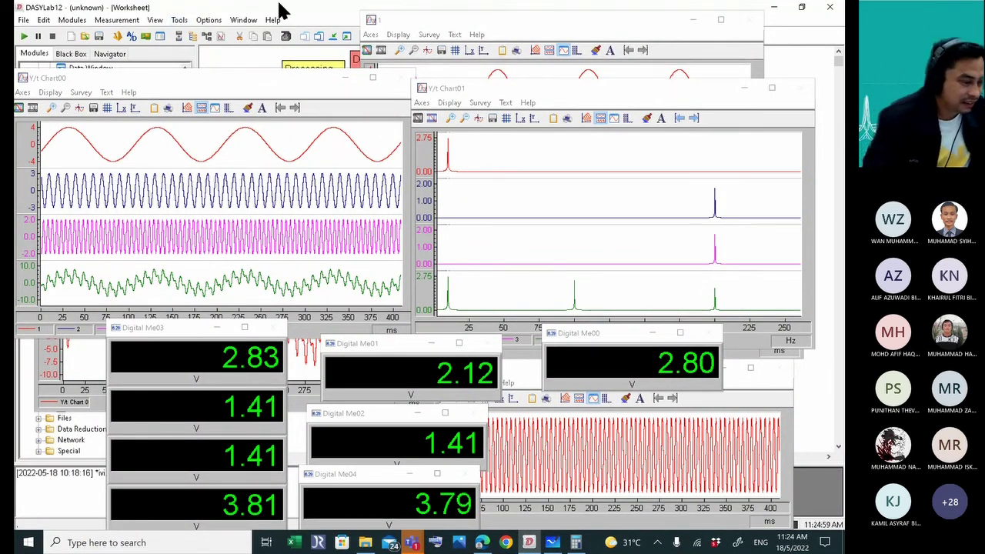
pyautogui.moveTo(636, 84); pyautogui.dragTo(645, 106)
pyautogui.moveTo(294, 78); pyautogui.dragTo(278, 104)
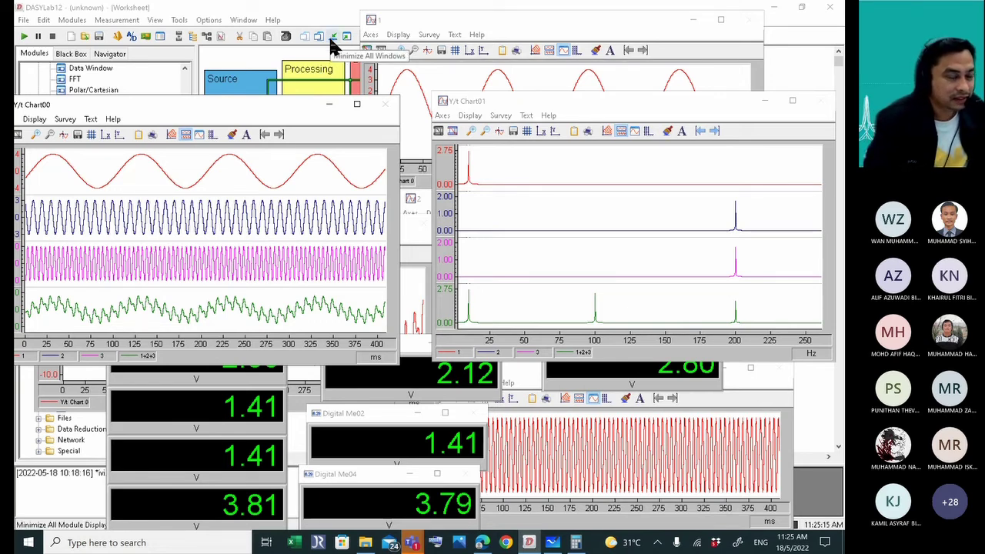
# Switch to the Edge browser and read the Lab 3 sheet's objective, methodology and required results.
pyautogui.click(481, 542)
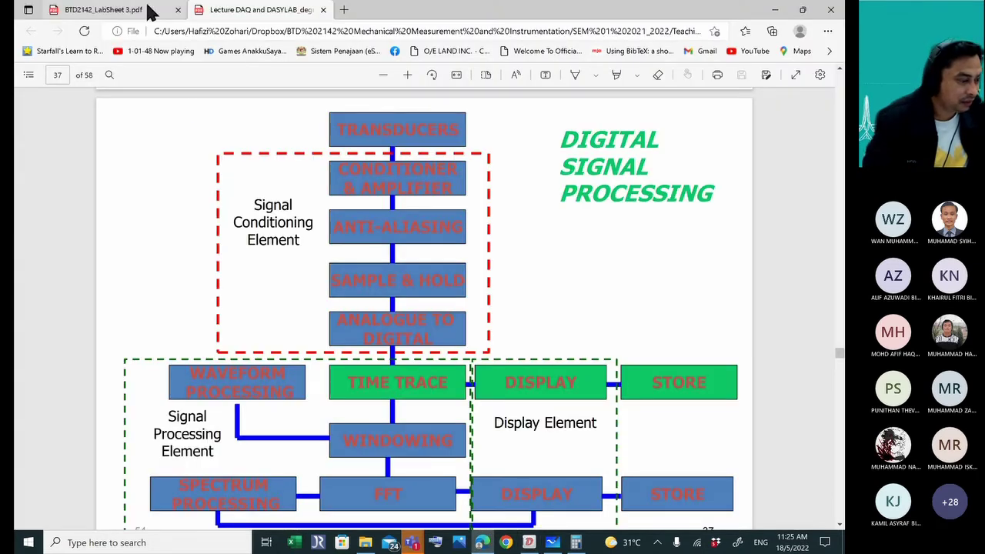
pyautogui.click(142, 10)
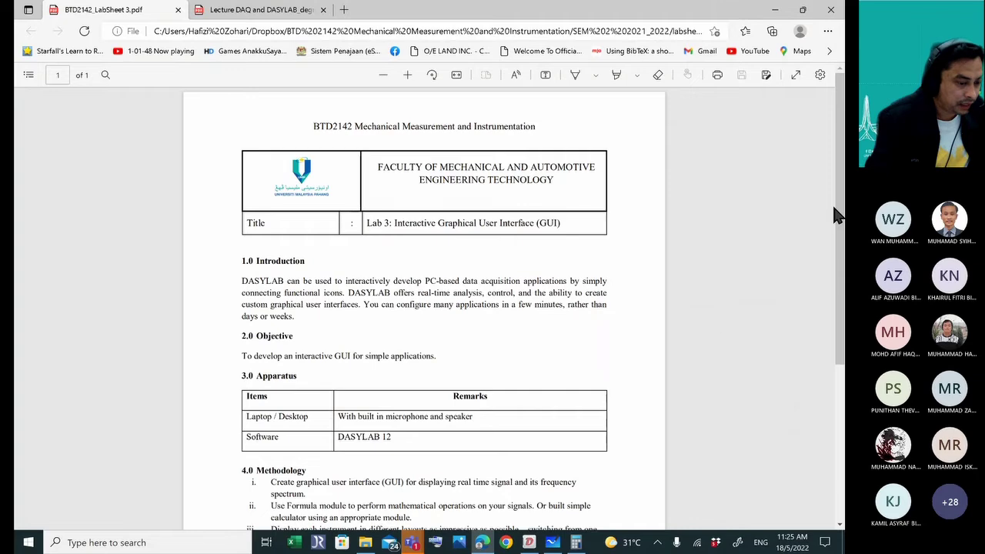
pyautogui.moveTo(837, 214); pyautogui.dragTo(838, 247)
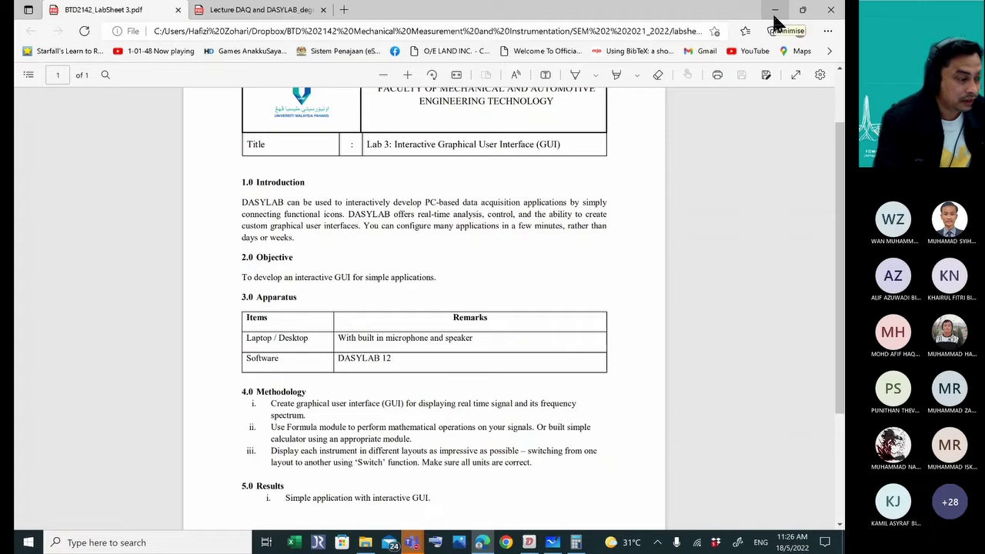
# Review the digital signal processing diagrams on pages 37 to 39 of the DAQ lecture PDF and return to DASYLab.
pyautogui.click(227, 11)
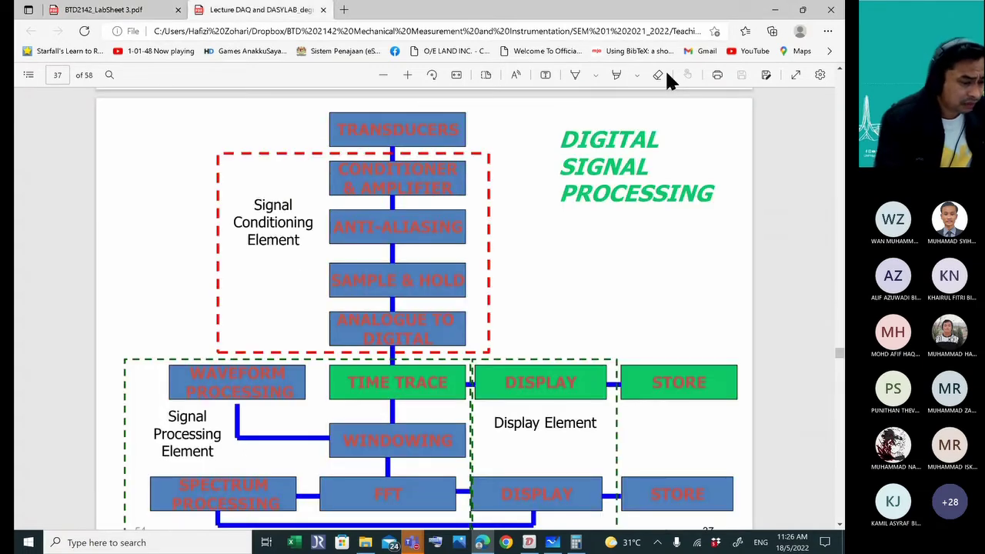
pyautogui.scroll(-3, 662, 223)
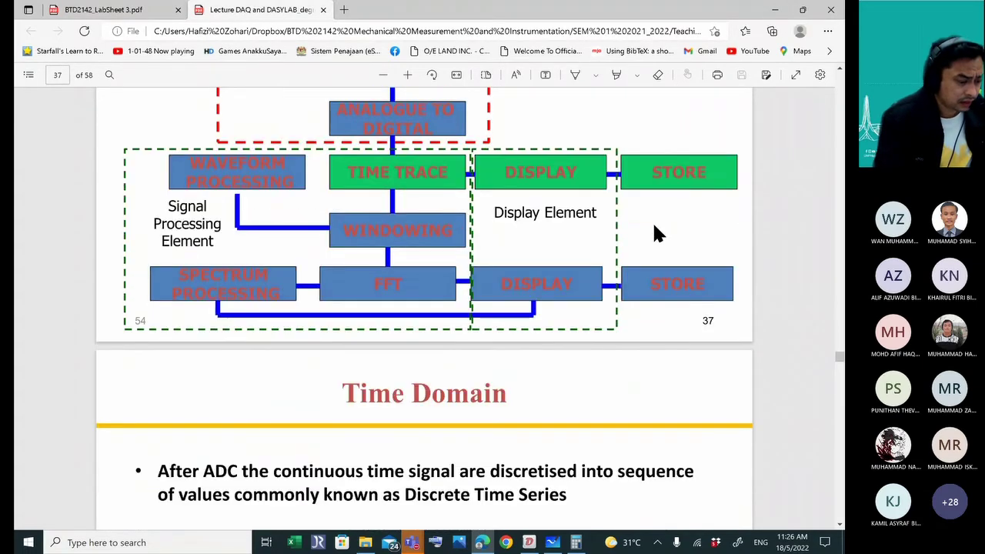
pyautogui.scroll(-10, 657, 234)
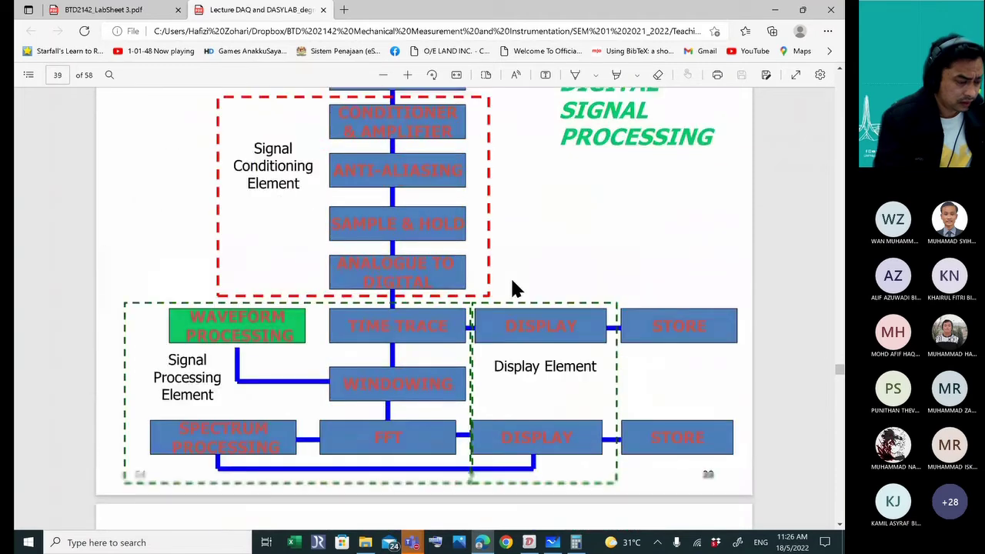
pyautogui.scroll(-1, 513, 282)
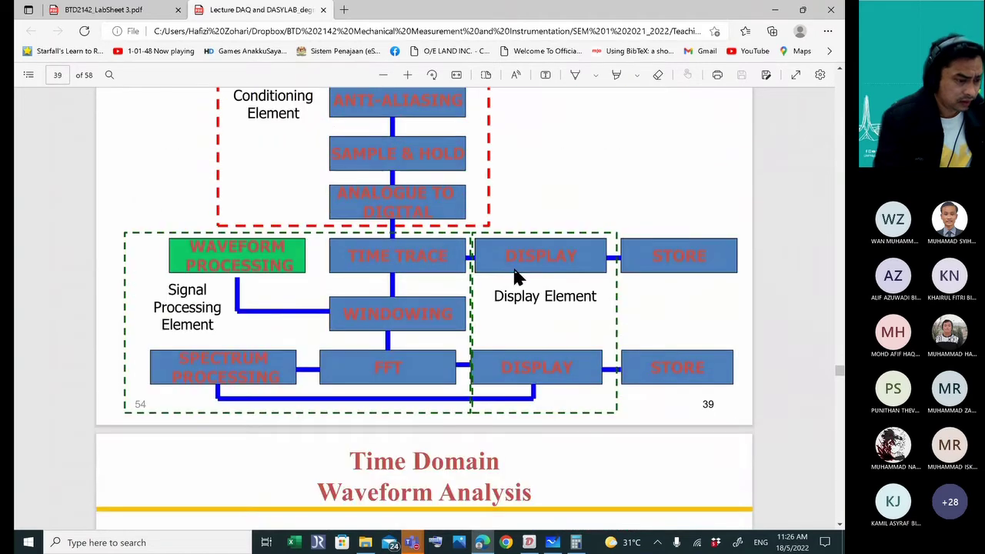
pyautogui.click(776, 12)
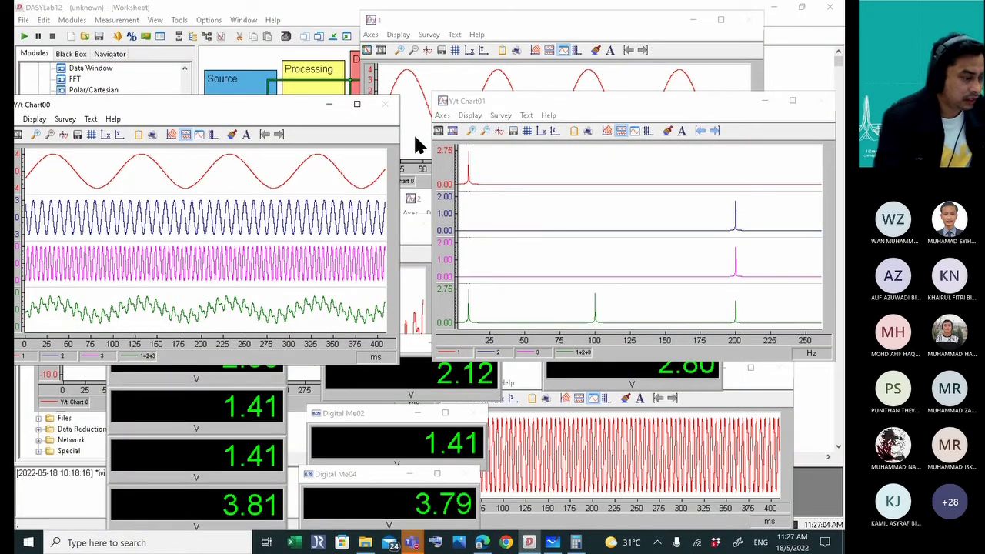
# Minimize all module displays and rename the Digital Me00 module as "rms 1".
pyautogui.click(333, 37)
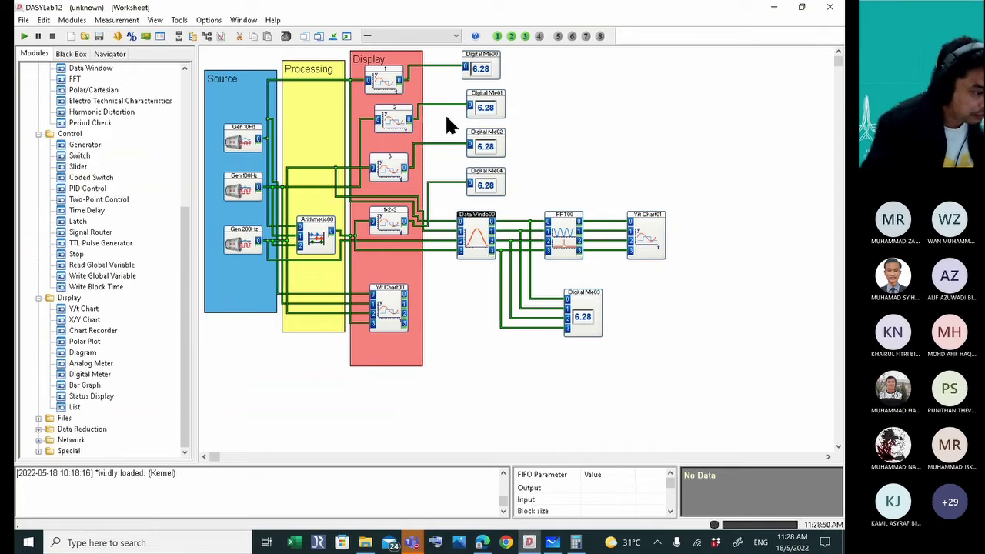
pyautogui.doubleClick(482, 67)
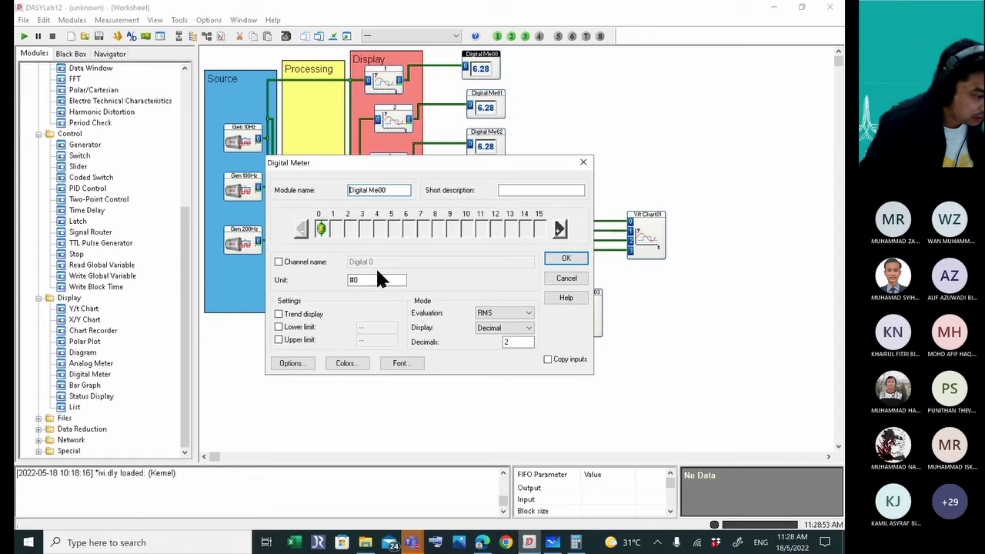
pyautogui.moveTo(396, 190); pyautogui.dragTo(323, 177)
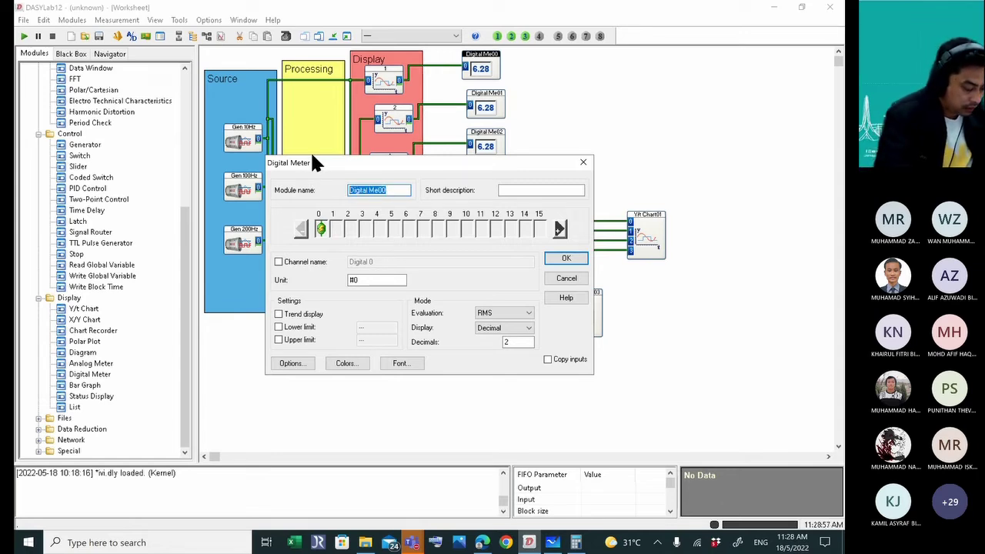
pyautogui.write('rms 1')
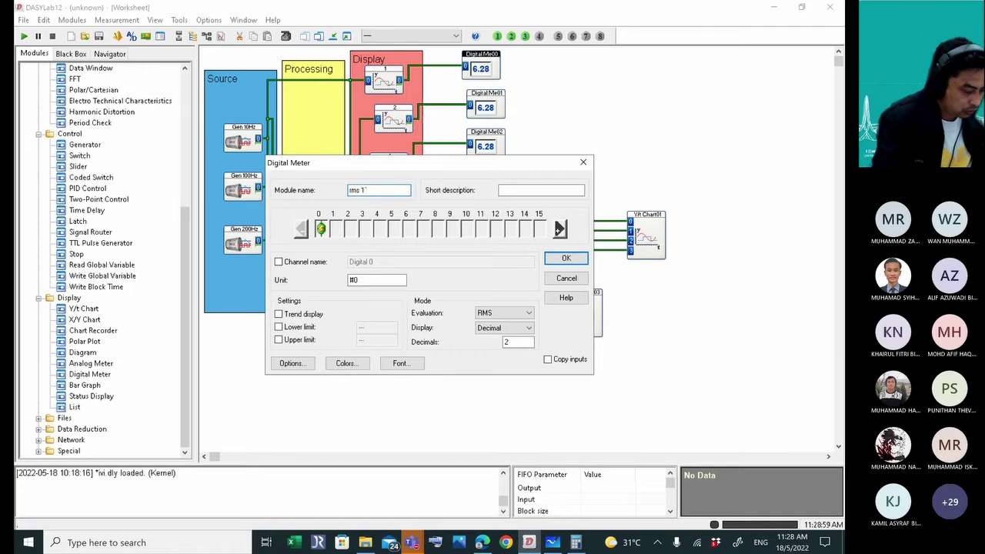
pyautogui.press('Return')
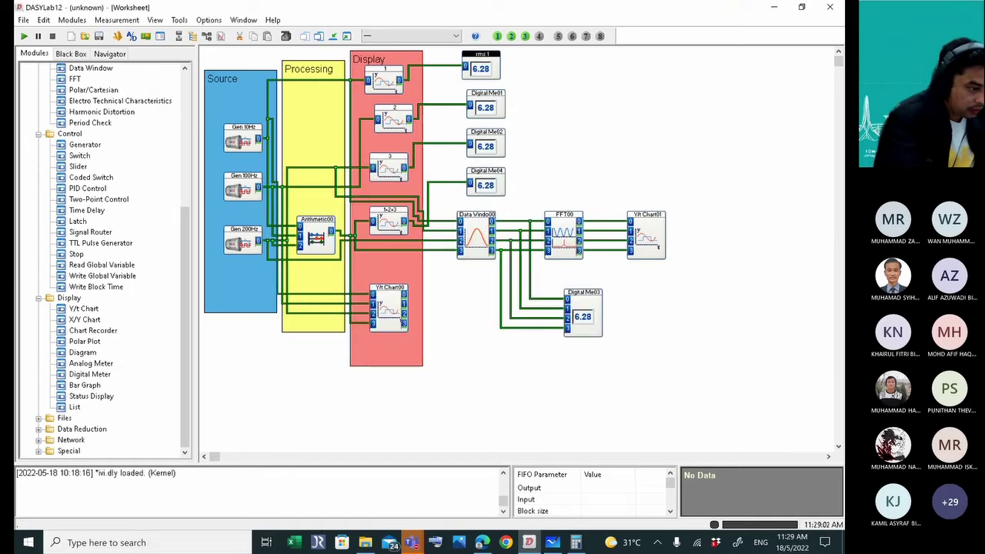
# Rename the Digital Me01 module as "rms 2".
pyautogui.doubleClick(486, 106)
pyautogui.press('BackSpace')
pyautogui.press('BackSpace')
pyautogui.press('BackSpace')
pyautogui.press('BackSpace')
pyautogui.press('BackSpace')
pyautogui.press('BackSpace')
pyautogui.press('BackSpace')
pyautogui.press('BackSpace')
pyautogui.press('BackSpace')
pyautogui.press('BackSpace')
pyautogui.press('BackSpace')
pyautogui.press('BackSpace')
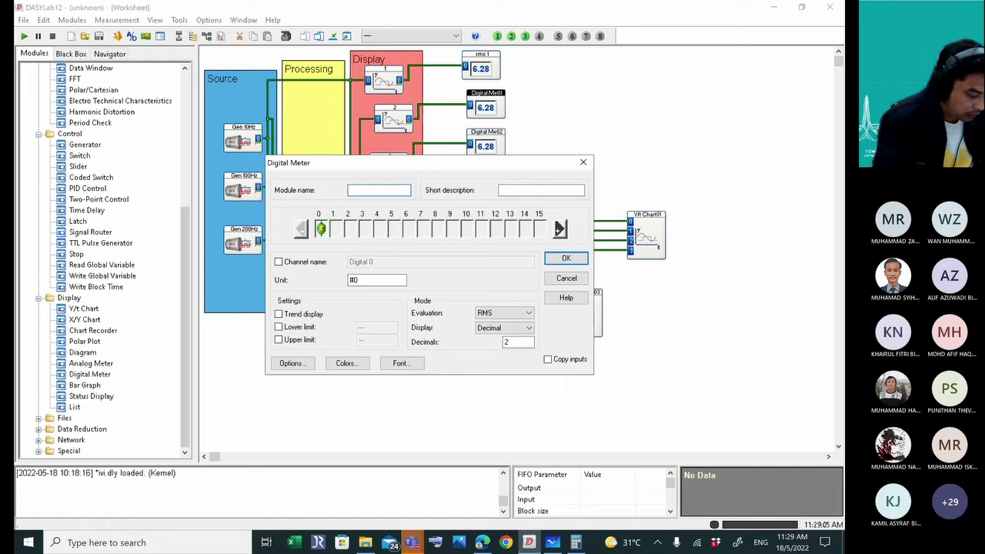
pyautogui.write('rms 2')
pyautogui.press('Return')
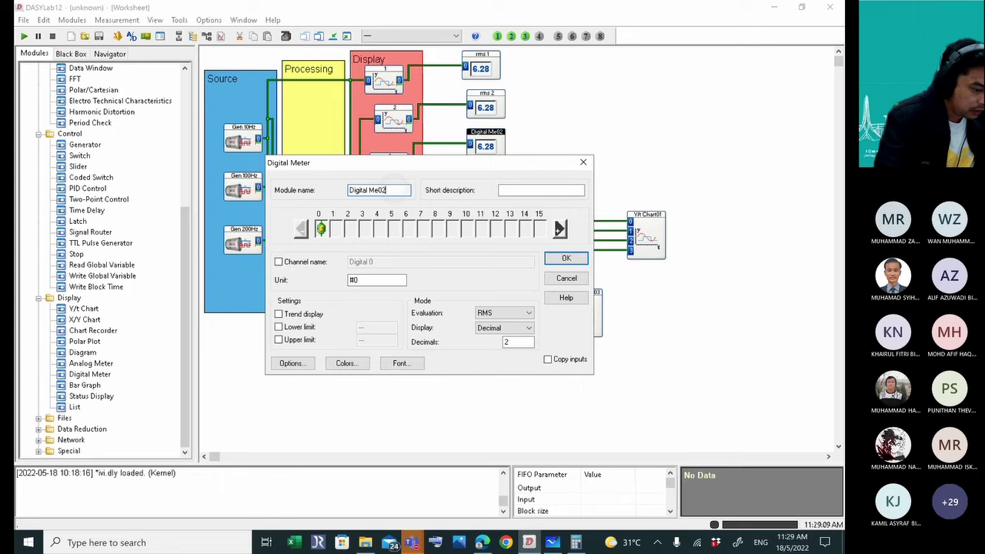
# Rename the Digital Me02 module as "rms 3".
pyautogui.press('BackSpace')
pyautogui.press('BackSpace')
pyautogui.press('BackSpace')
pyautogui.press('BackSpace')
pyautogui.press('BackSpace')
pyautogui.press('BackSpace')
pyautogui.press('BackSpace')
pyautogui.press('BackSpace')
pyautogui.press('BackSpace')
pyautogui.press('BackSpace')
pyautogui.press('BackSpace')
pyautogui.press('BackSpace')
pyautogui.write('rms 3')
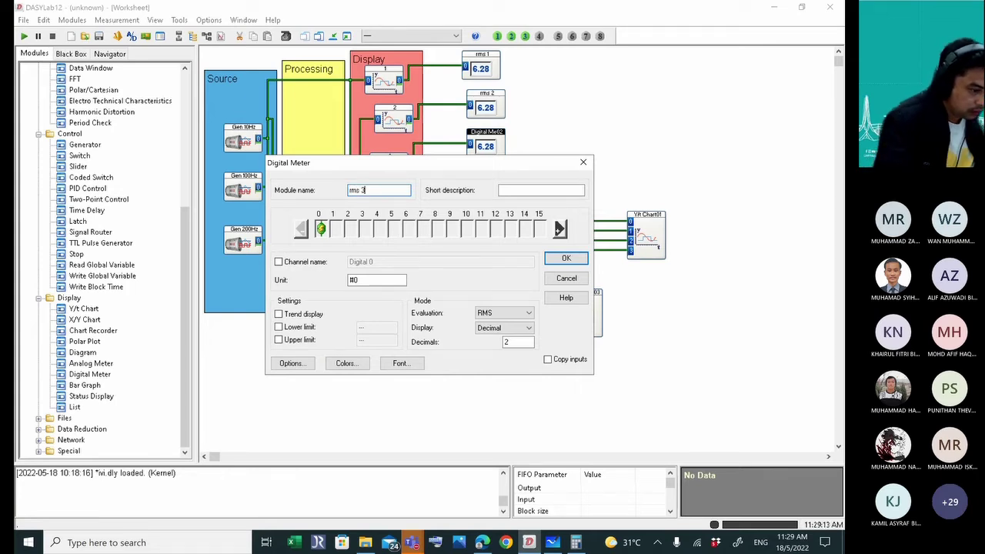
pyautogui.press('Return')
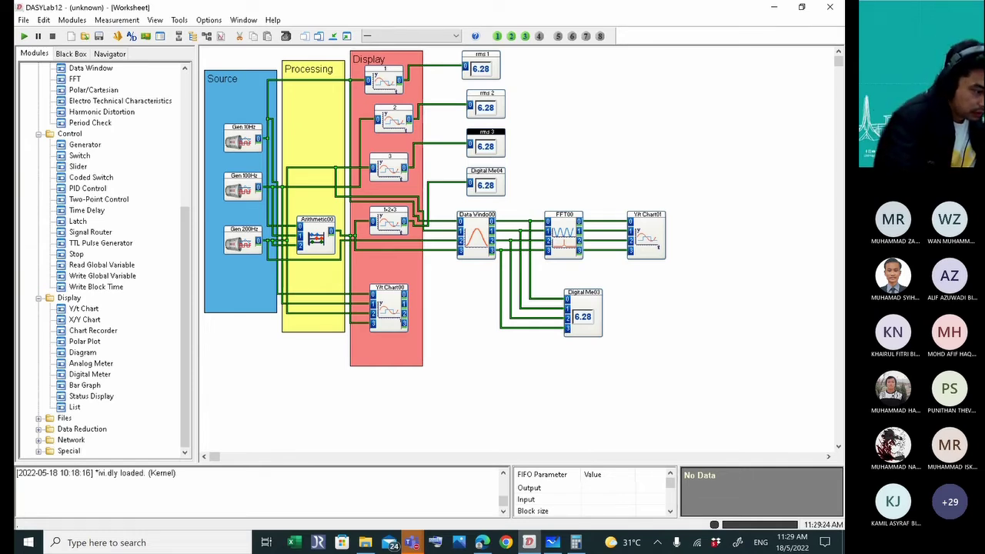
# Rename the Digital Me04 module as "rms 1+2+3".
pyautogui.doubleClick(485, 183)
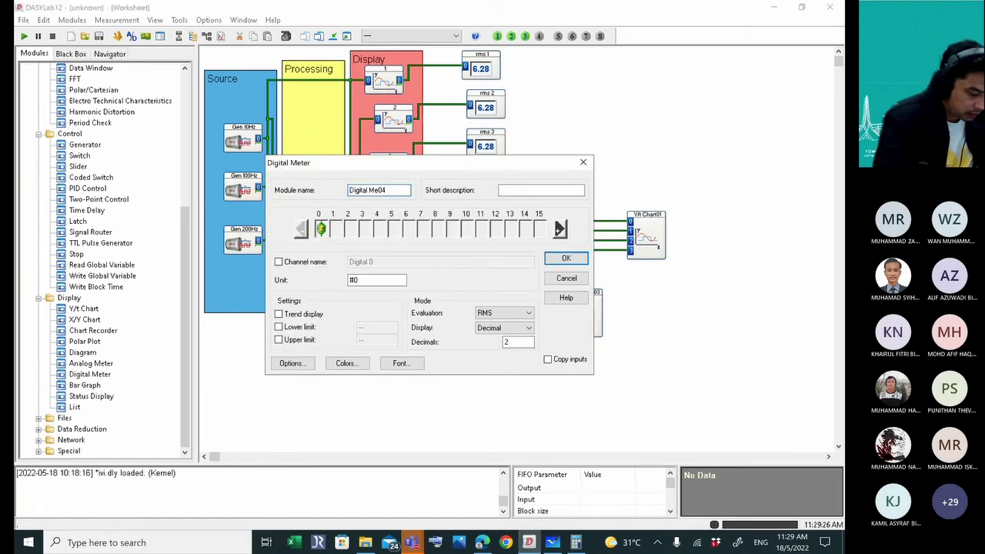
pyautogui.hotkey('ctrl', 'a')
pyautogui.press('BackSpace')
pyautogui.write('rms 1+2+3')
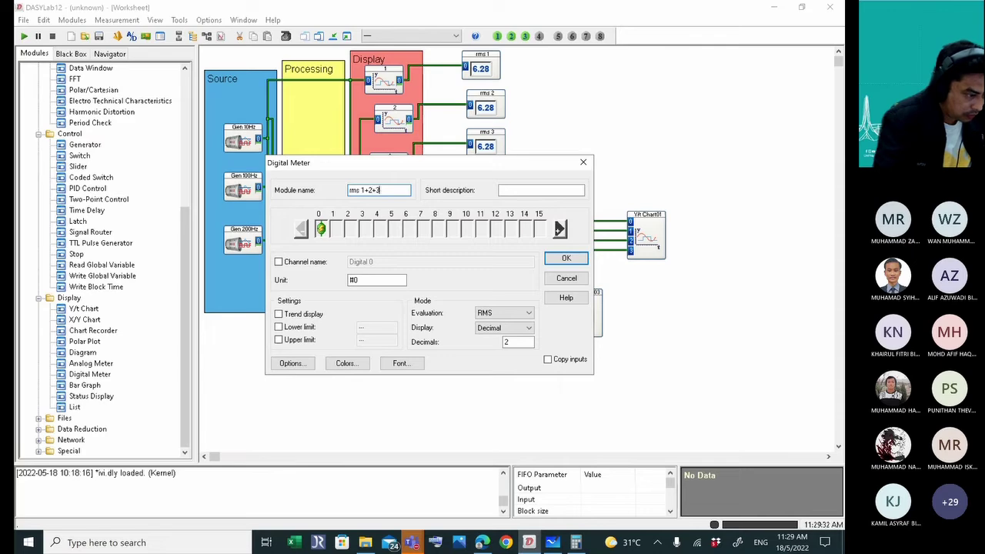
pyautogui.press('Return')
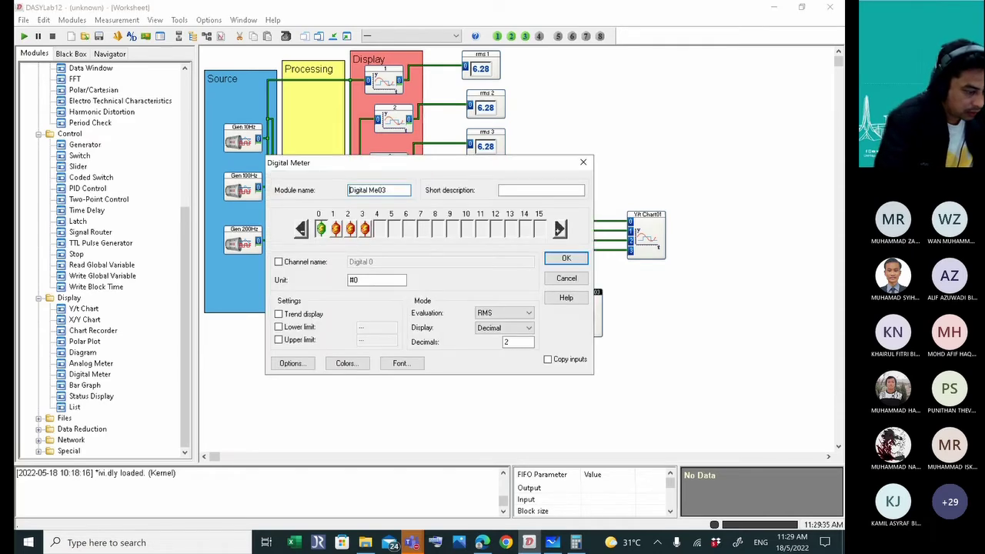
# Rename the four-channel Digital Me03 module as "rms".
pyautogui.press('BackSpace')
pyautogui.press('BackSpace')
pyautogui.press('BackSpace')
pyautogui.press('BackSpace')
pyautogui.press('BackSpace')
pyautogui.press('BackSpace')
pyautogui.press('BackSpace')
pyautogui.press('BackSpace')
pyautogui.press('BackSpace')
pyautogui.press('BackSpace')
pyautogui.press('BackSpace')
pyautogui.press('BackSpace')
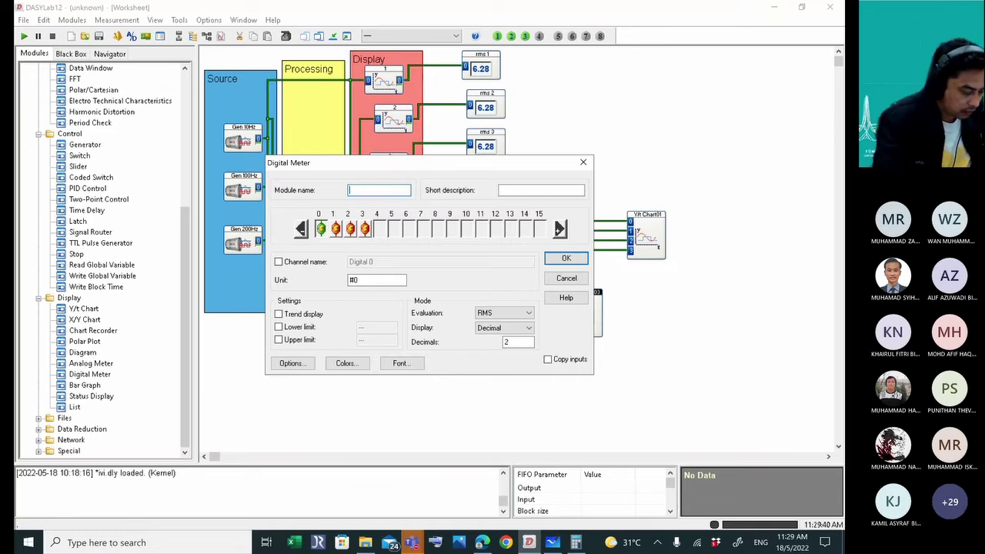
pyautogui.write('rms')
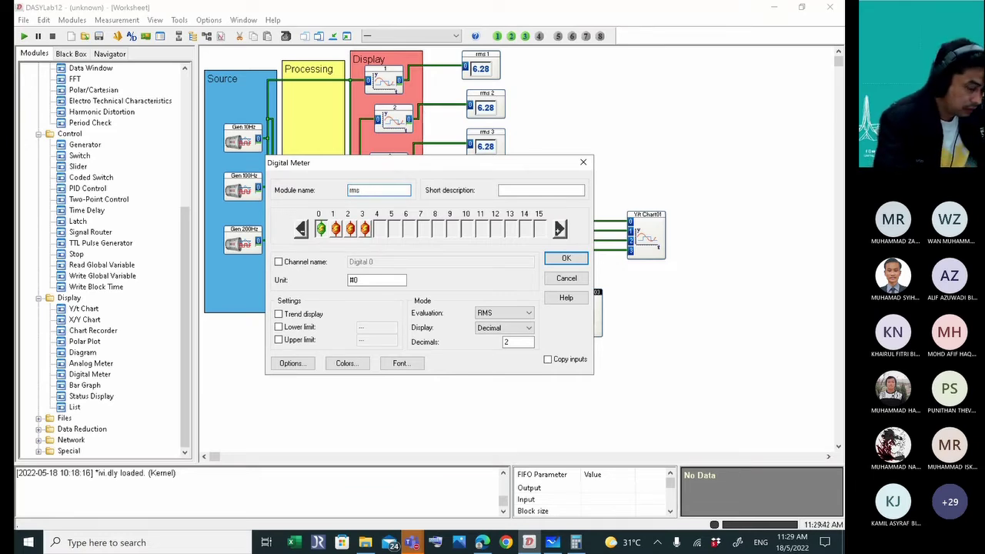
pyautogui.press('Return')
pyautogui.press('Escape')
# Enable a custom channel name for channel 0 of the rms meter and set it to "1".
pyautogui.doubleClick(583, 316)
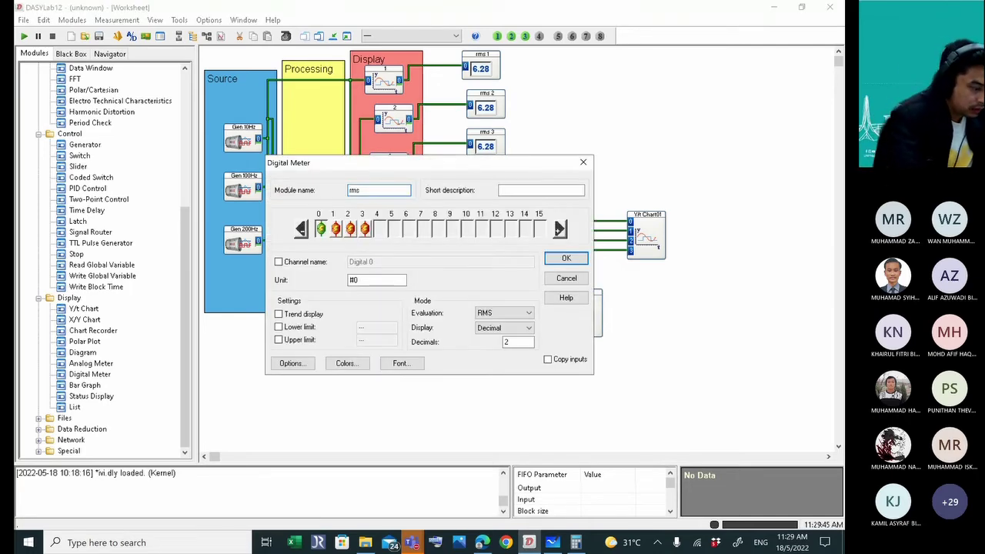
pyautogui.click(279, 262)
pyautogui.press('BackSpace')
pyautogui.press('BackSpace')
pyautogui.press('BackSpace')
pyautogui.press('BackSpace')
pyautogui.press('BackSpace')
pyautogui.press('BackSpace')
pyautogui.press('BackSpace')
pyautogui.press('BackSpace')
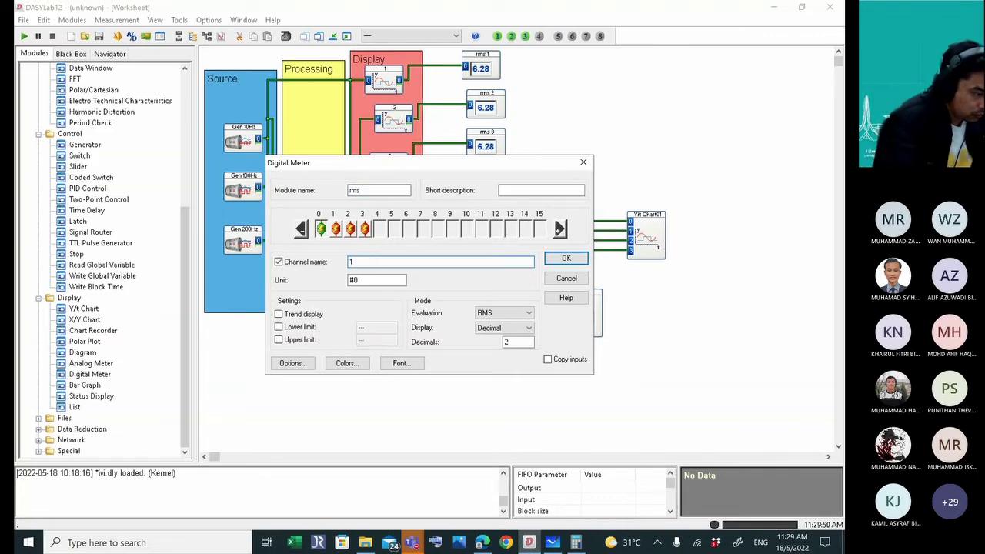
# Enable a custom channel name for channel 1 of the rms meter and set it to "2".
pyautogui.click(336, 229)
pyautogui.click(279, 261)
pyautogui.press('BackSpace')
pyautogui.press('BackSpace')
pyautogui.press('BackSpace')
pyautogui.press('BackSpace')
pyautogui.press('BackSpace')
pyautogui.press('BackSpace')
pyautogui.press('BackSpace')
pyautogui.press('BackSpace')
pyautogui.press('BackSpace')
pyautogui.write('2')
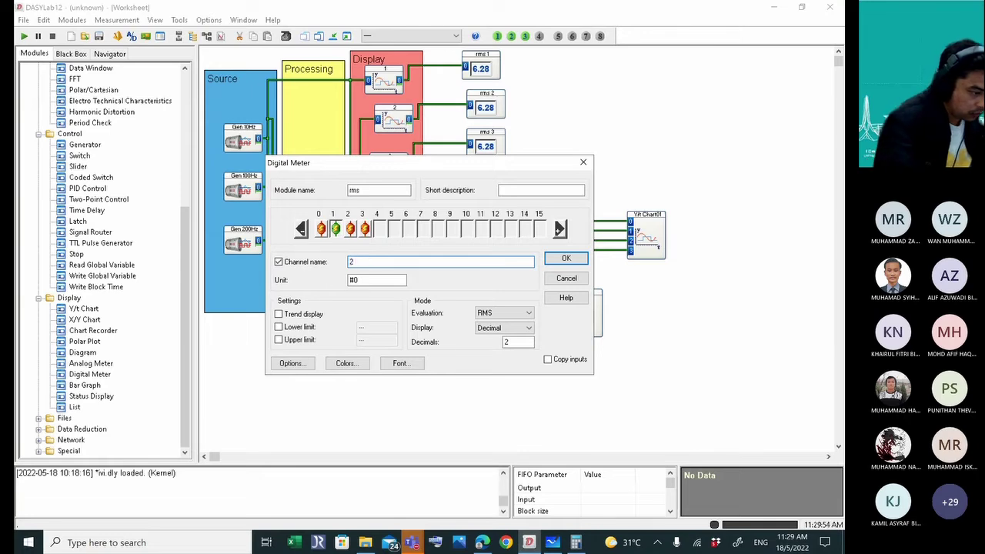
# Enable a custom channel name for channel 2 of the rms meter and set it to "3".
pyautogui.click(350, 228)
pyautogui.click(279, 261)
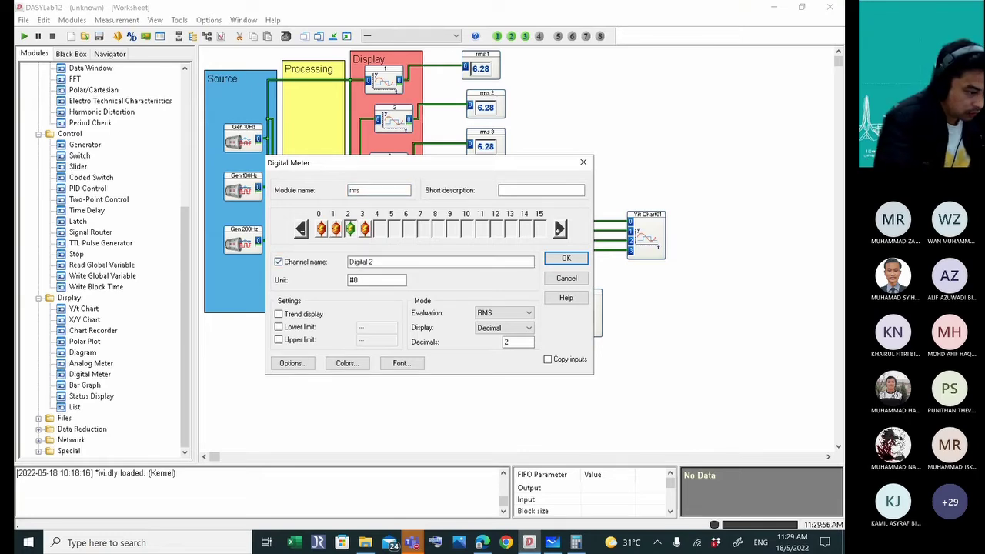
pyautogui.press('BackSpace')
pyautogui.press('BackSpace')
pyautogui.press('BackSpace')
pyautogui.press('BackSpace')
pyautogui.press('BackSpace')
pyautogui.press('BackSpace')
pyautogui.press('BackSpace')
pyautogui.press('BackSpace')
pyautogui.press('BackSpace')
pyautogui.write('3')
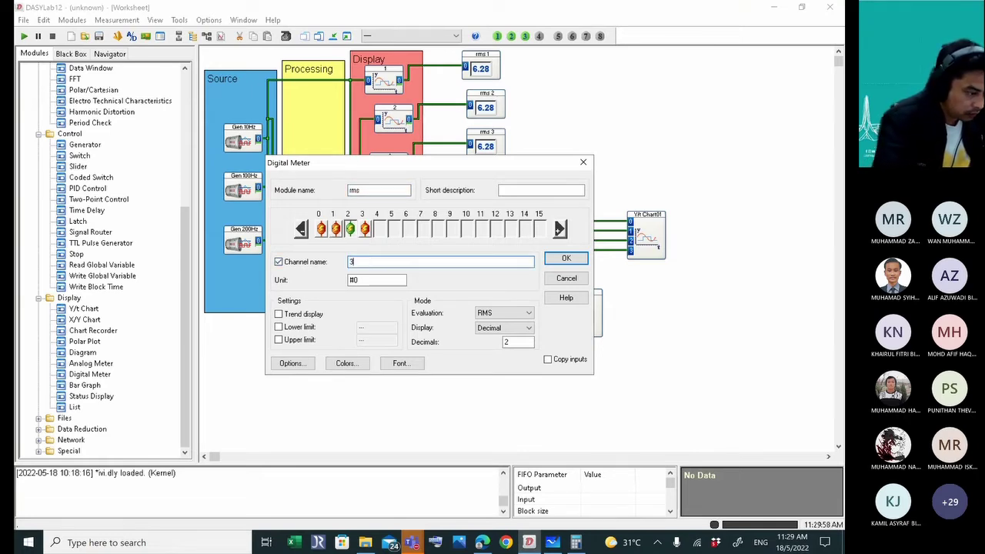
# Name channel 3 of the rms meter "1+2+3" and apply the meter settings.
pyautogui.click(364, 228)
pyautogui.click(279, 261)
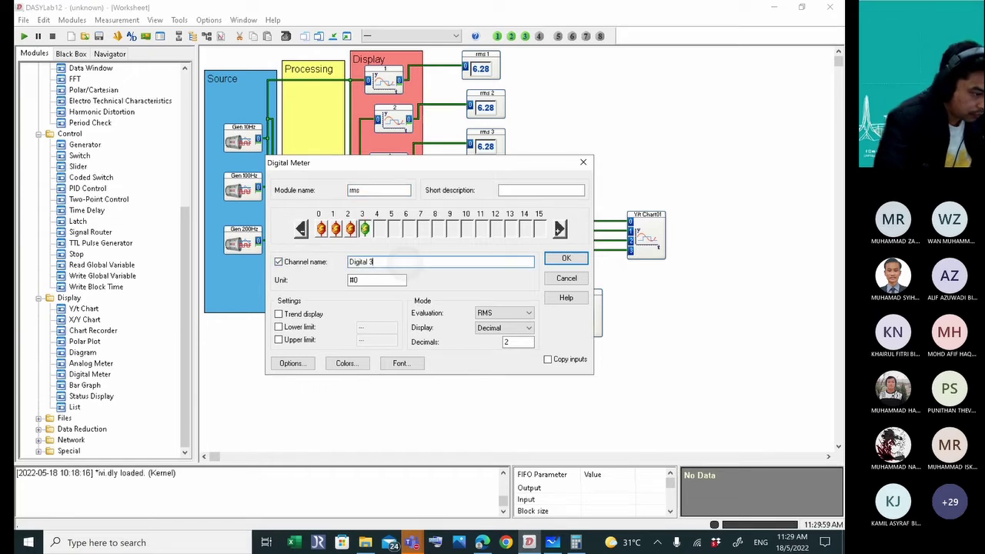
pyautogui.press('BackSpace')
pyautogui.press('BackSpace')
pyautogui.press('BackSpace')
pyautogui.press('BackSpace')
pyautogui.press('BackSpace')
pyautogui.press('BackSpace')
pyautogui.press('BackSpace')
pyautogui.press('BackSpace')
pyautogui.press('BackSpace')
pyautogui.write('1')
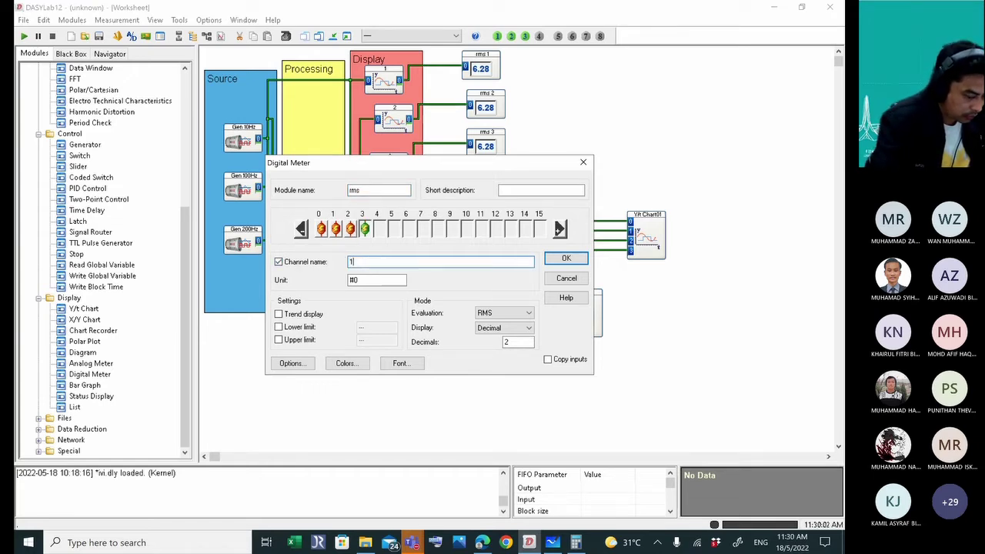
pyautogui.write('+2+3')
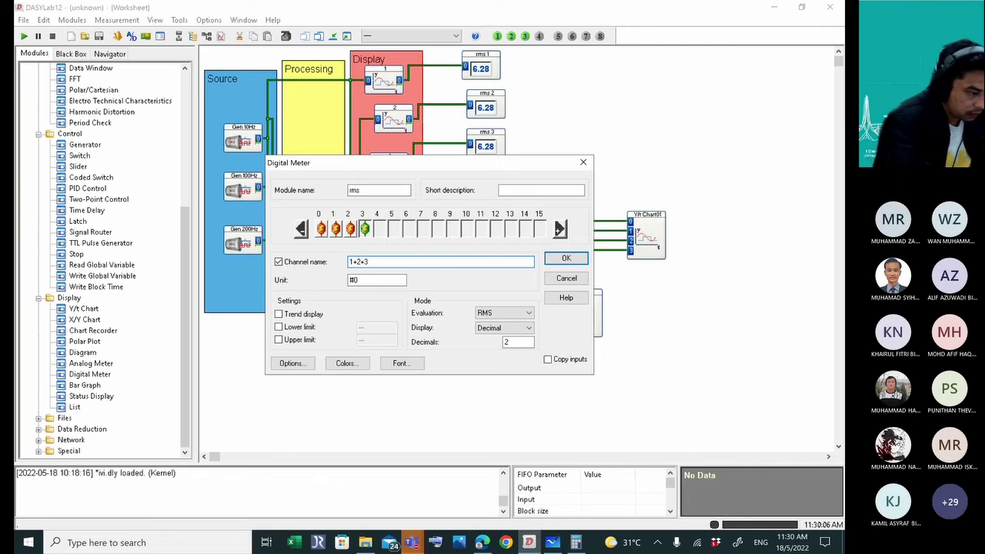
pyautogui.click(349, 229)
pyautogui.press('Return')
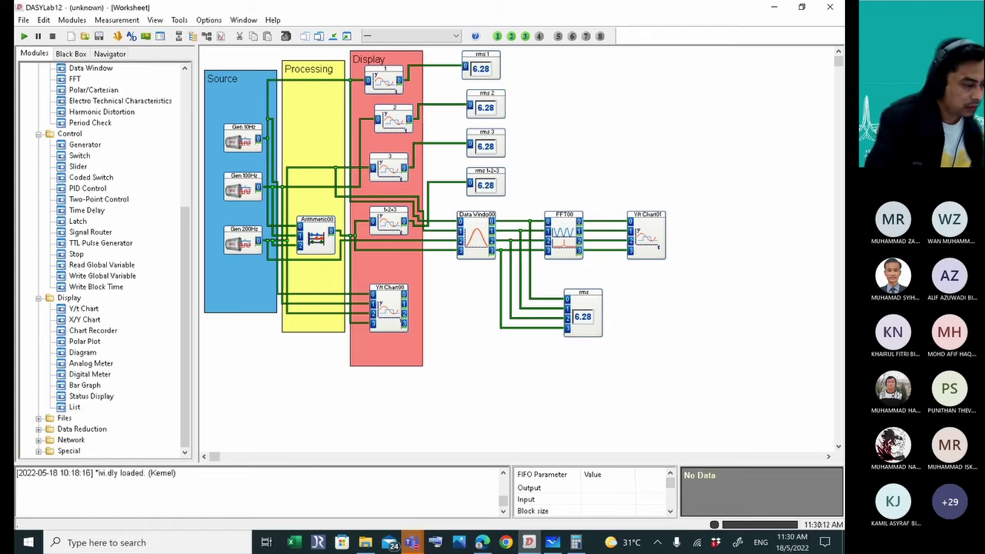
# Rename the four-channel Y/t Chart00 module as "Graph" and check the names of its channels.
pyautogui.doubleClick(388, 287)
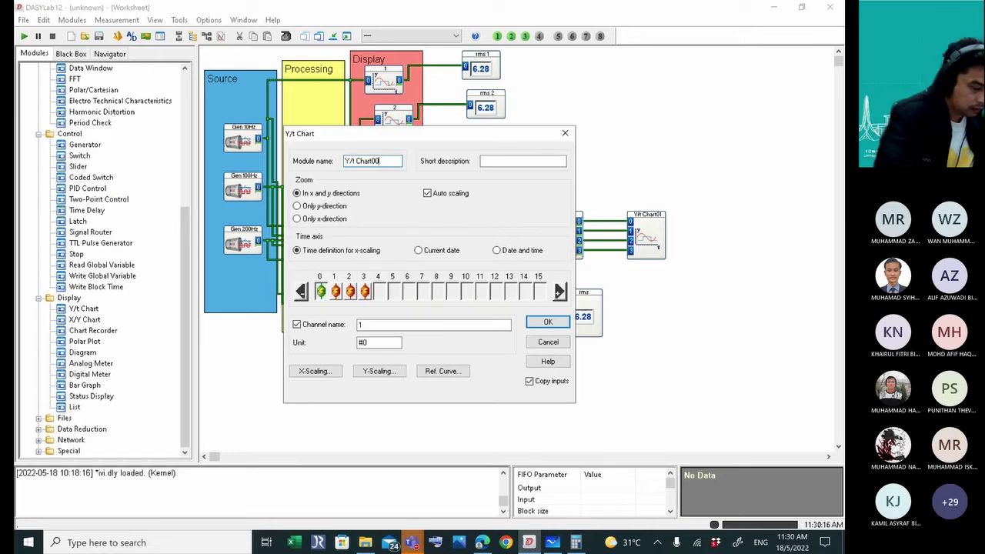
pyautogui.press('BackSpace')
pyautogui.press('BackSpace')
pyautogui.press('BackSpace')
pyautogui.press('BackSpace')
pyautogui.press('BackSpace')
pyautogui.press('BackSpace')
pyautogui.press('BackSpace')
pyautogui.press('BackSpace')
pyautogui.press('BackSpace')
pyautogui.press('BackSpace')
pyautogui.press('BackSpace')
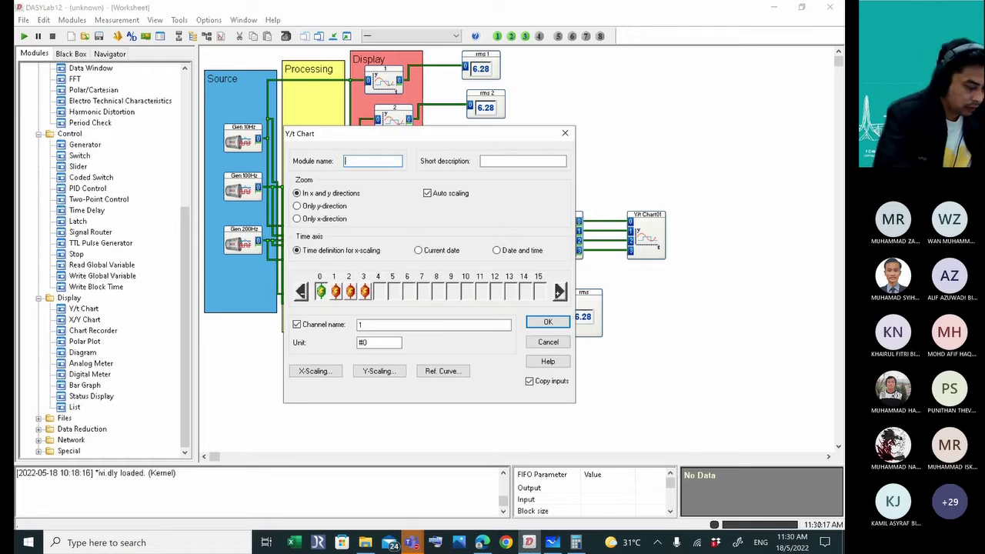
pyautogui.write('Grapgh')
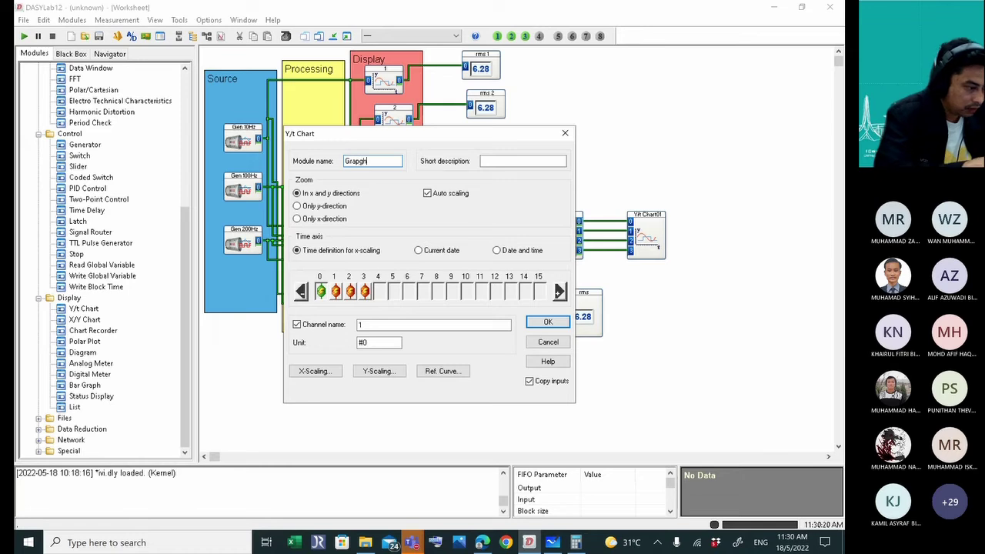
pyautogui.press('BackSpace')
pyautogui.press('BackSpace')
pyautogui.press('BackSpace')
pyautogui.write('ph')
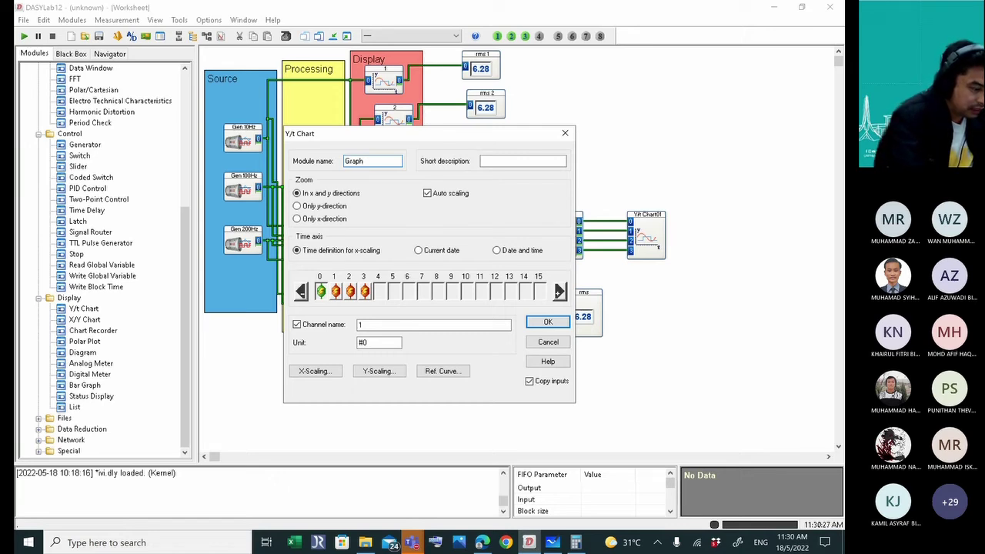
pyautogui.click(336, 291)
pyautogui.click(350, 291)
pyautogui.click(365, 291)
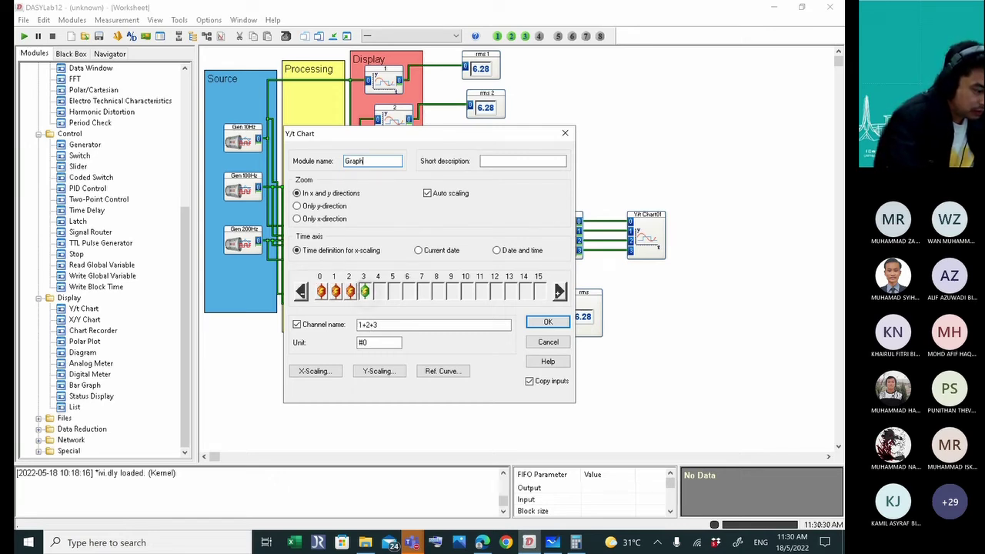
pyautogui.press('Return')
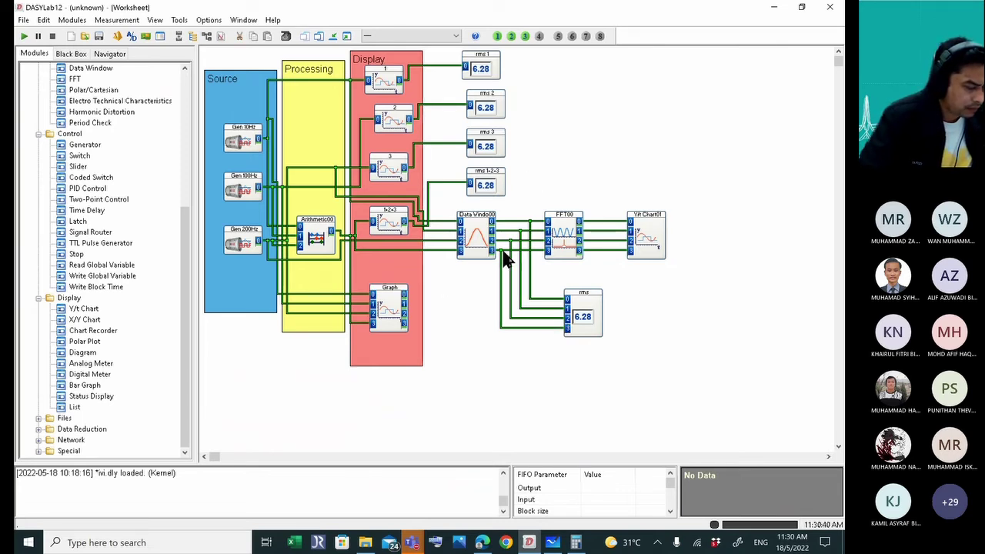
# Create two new layout pages.
pyautogui.click(245, 21)
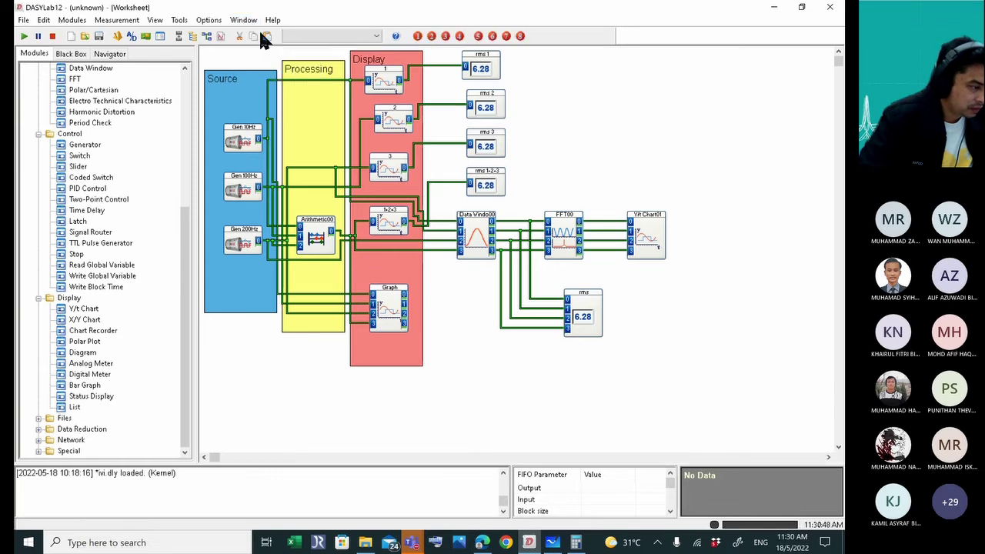
pyautogui.click(262, 35)
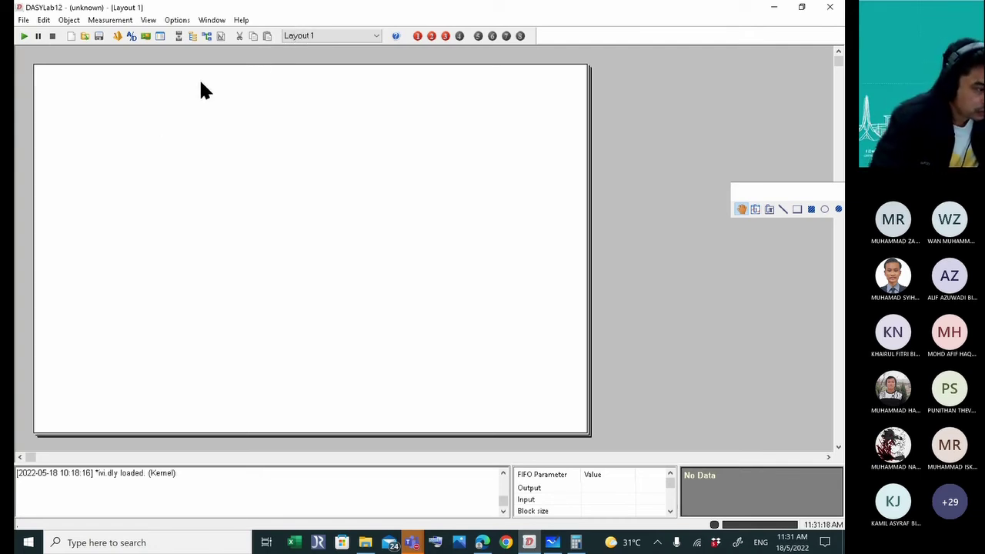
pyautogui.click(313, 35)
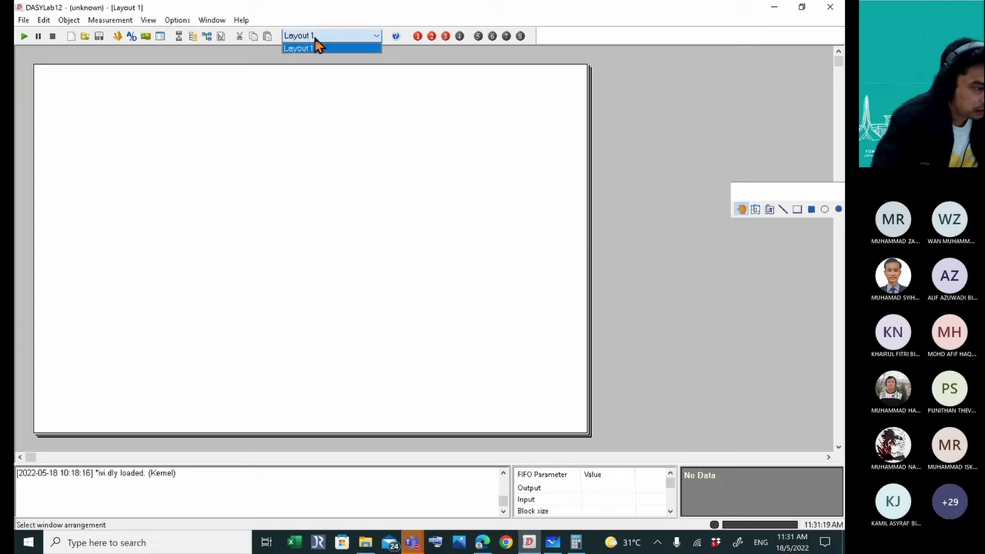
pyautogui.click(216, 23)
pyautogui.click(216, 24)
pyautogui.click(227, 46)
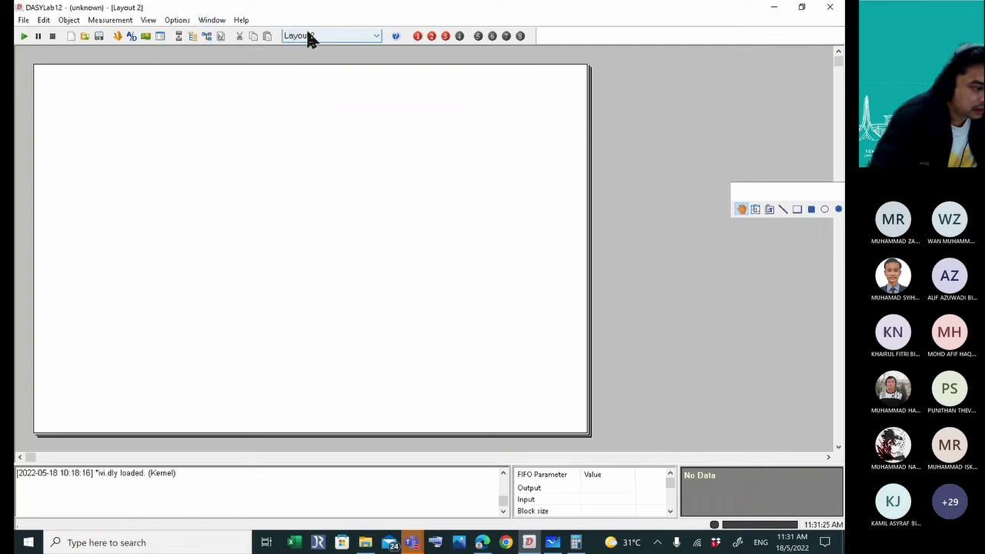
# Switch between the Worksheet, Layout 1 and Layout 2 windows and return to Layout 1.
pyautogui.click(212, 20)
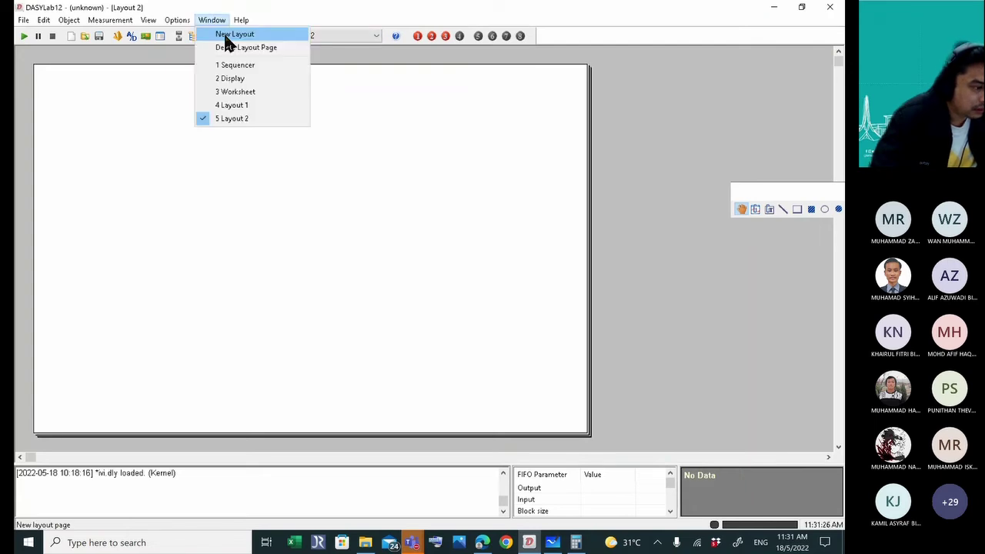
pyautogui.click(260, 96)
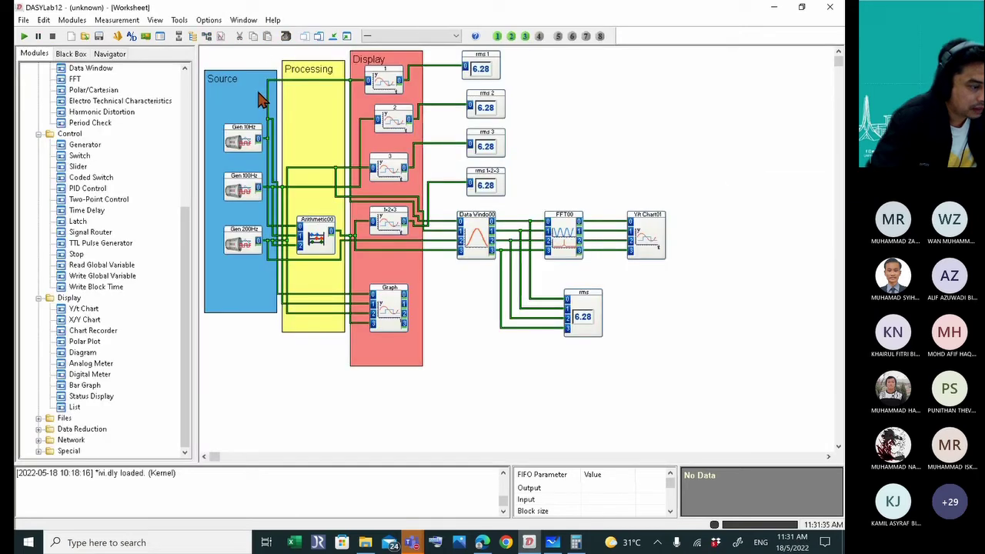
pyautogui.click(246, 21)
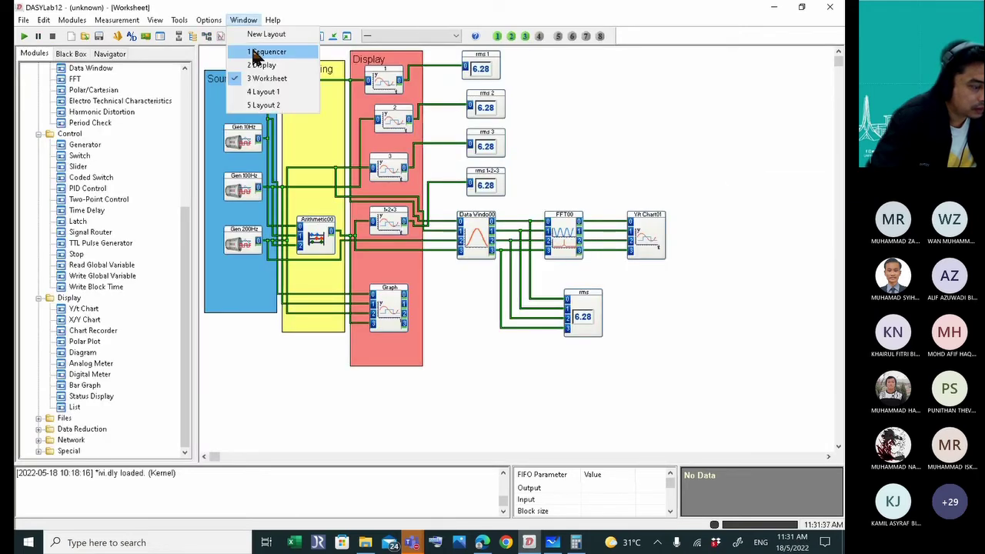
pyautogui.click(297, 90)
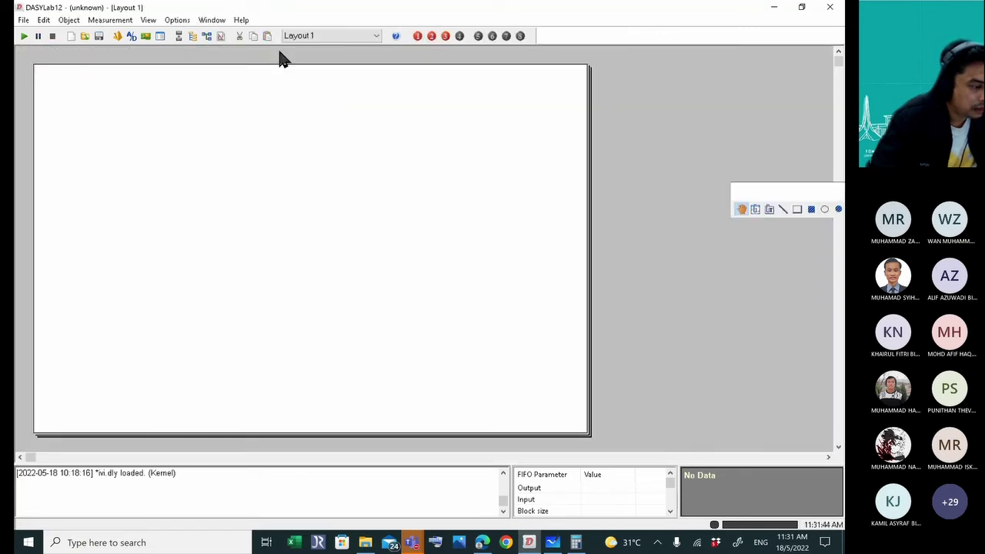
pyautogui.click(332, 37)
pyautogui.click(331, 60)
pyautogui.click(331, 36)
pyautogui.click(331, 48)
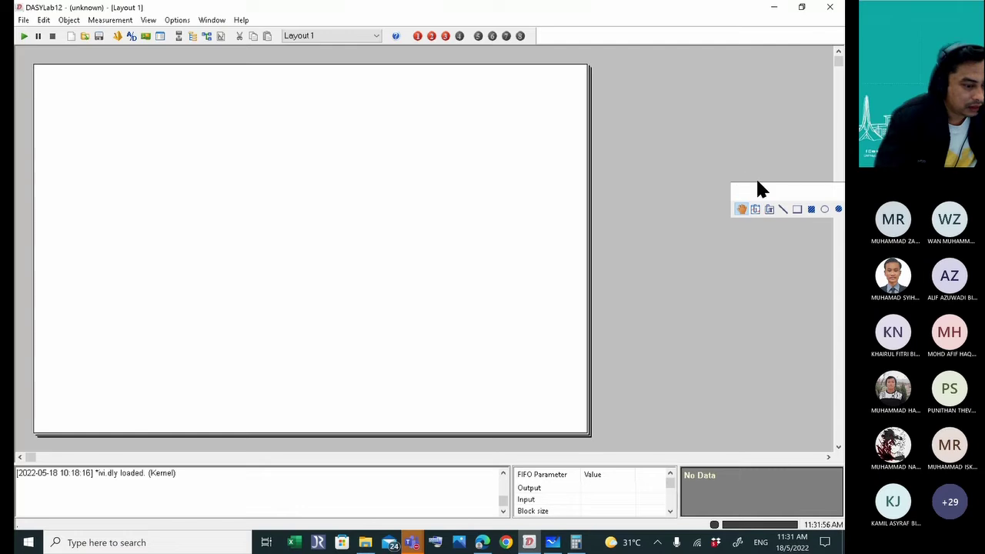
# Dock the floating drawing toolbar beside the main toolbar.
pyautogui.moveTo(837, 192)
pyautogui.mouseDown()
pyautogui.moveTo(700, 175)
pyautogui.moveTo(702, 112)
pyautogui.mouseUp()
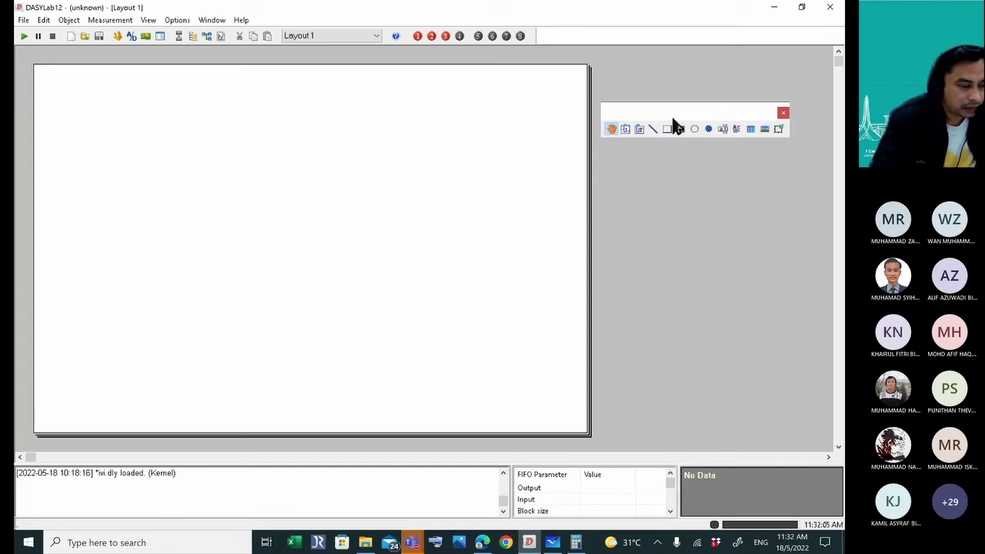
pyautogui.moveTo(611, 25); pyautogui.dragTo(611, 27)
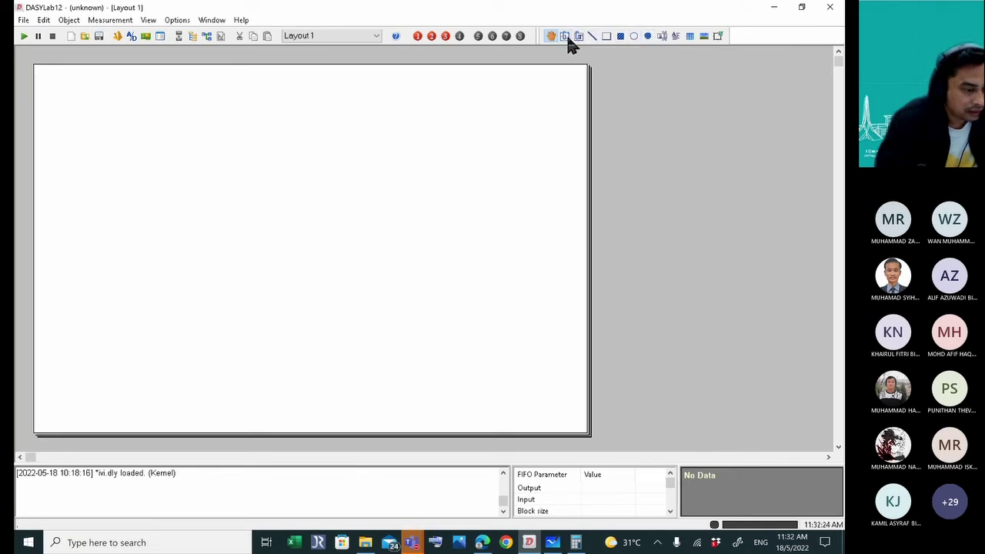
# Place a text line object near the top centre of the Layout 1 page, about 150 mm from the left and 25 mm from the top.
pyautogui.click(661, 35)
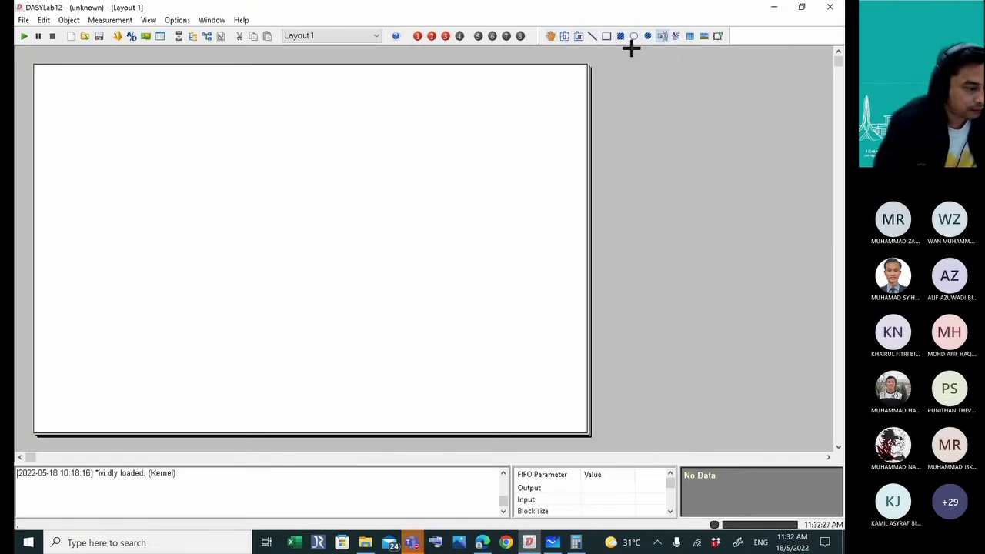
pyautogui.click(264, 93)
pyautogui.moveTo(266, 94); pyautogui.dragTo(264, 104)
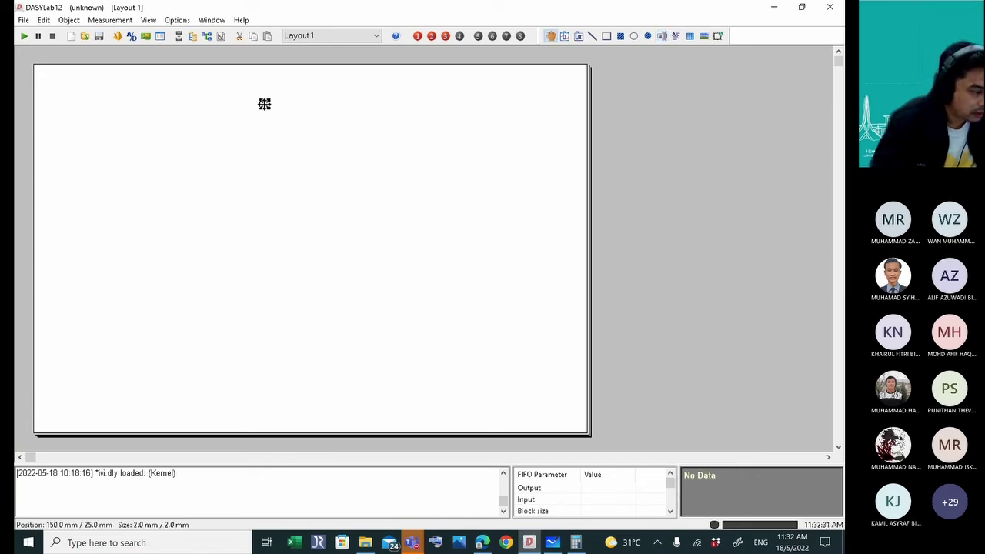
# Set the text line's wording to "Mechanical Measurement & Instrumentation".
pyautogui.doubleClick(263, 104)
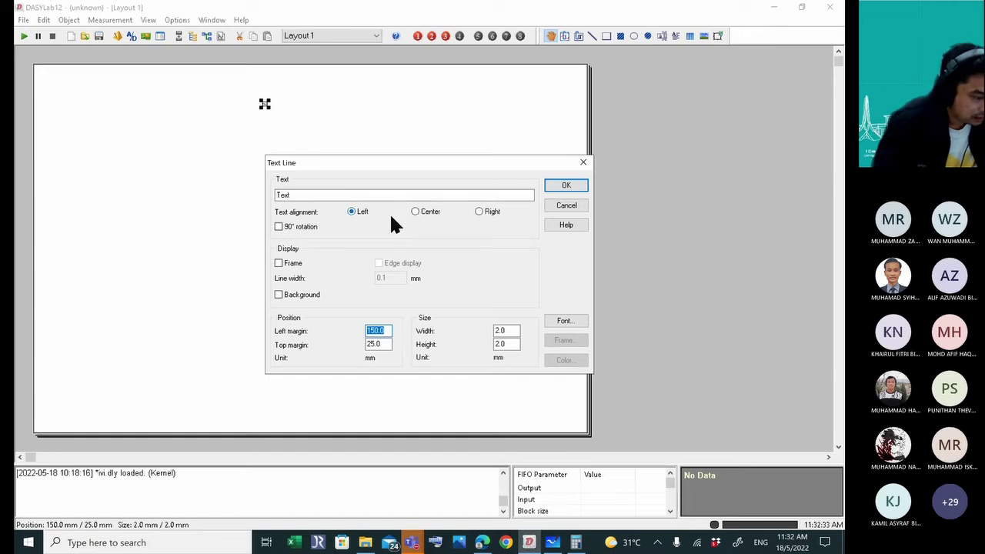
pyautogui.doubleClick(307, 197)
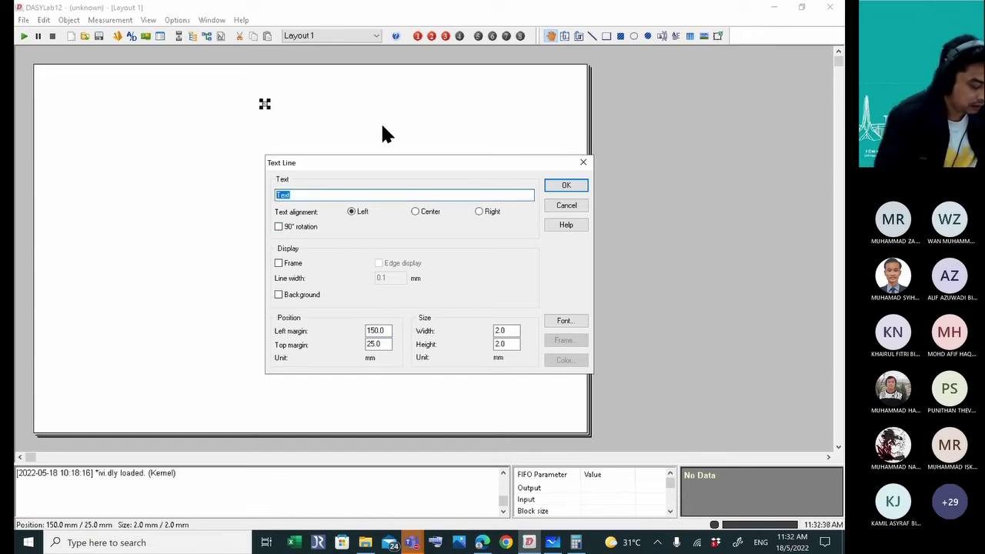
pyautogui.write('M')
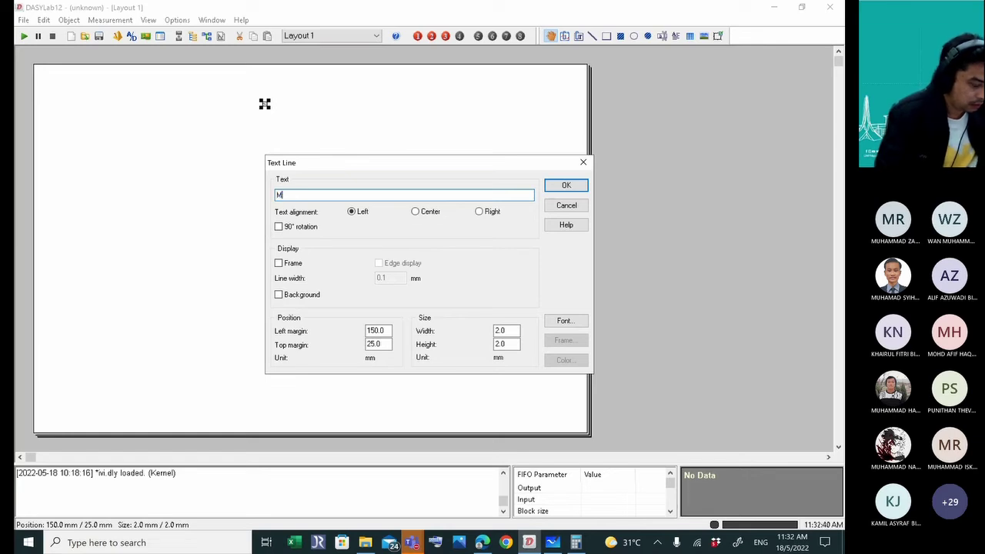
pyautogui.write('echanical')
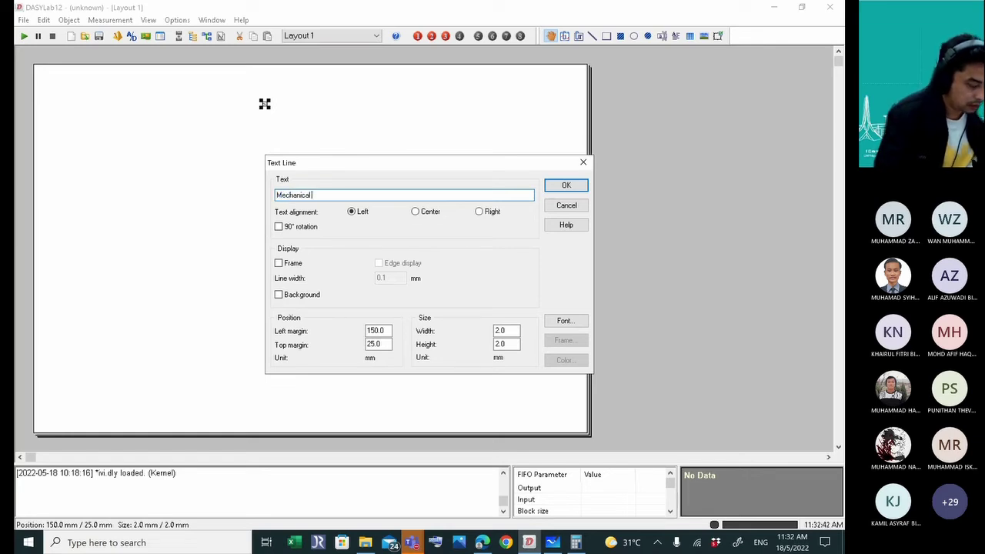
pyautogui.write(' Measur e')
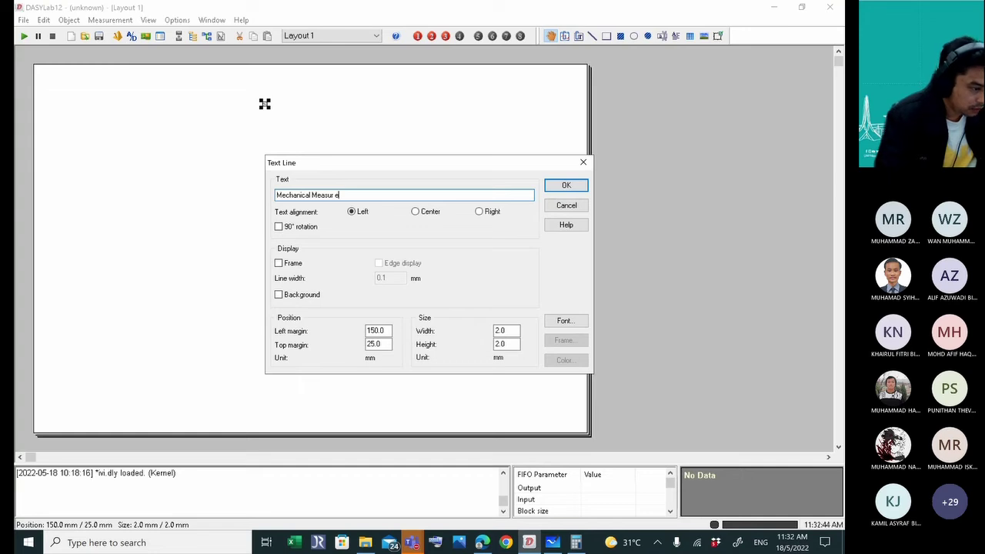
pyautogui.write('ment')
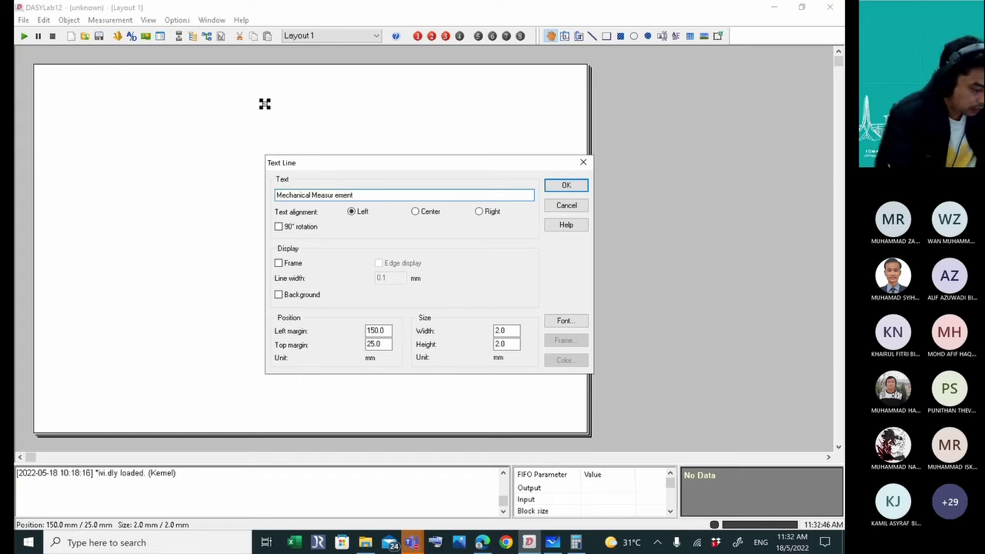
pyautogui.write(' & I')
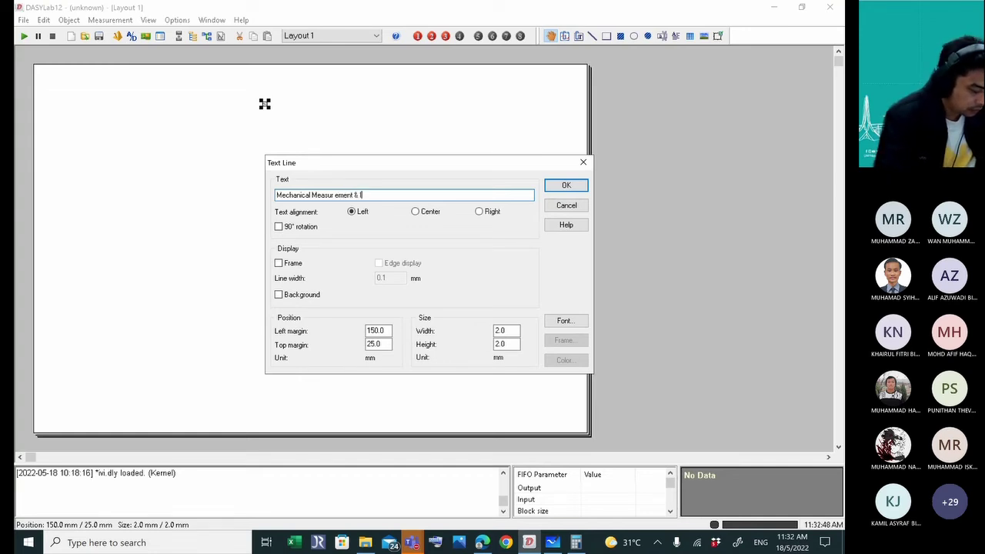
pyautogui.write('nstrumentation')
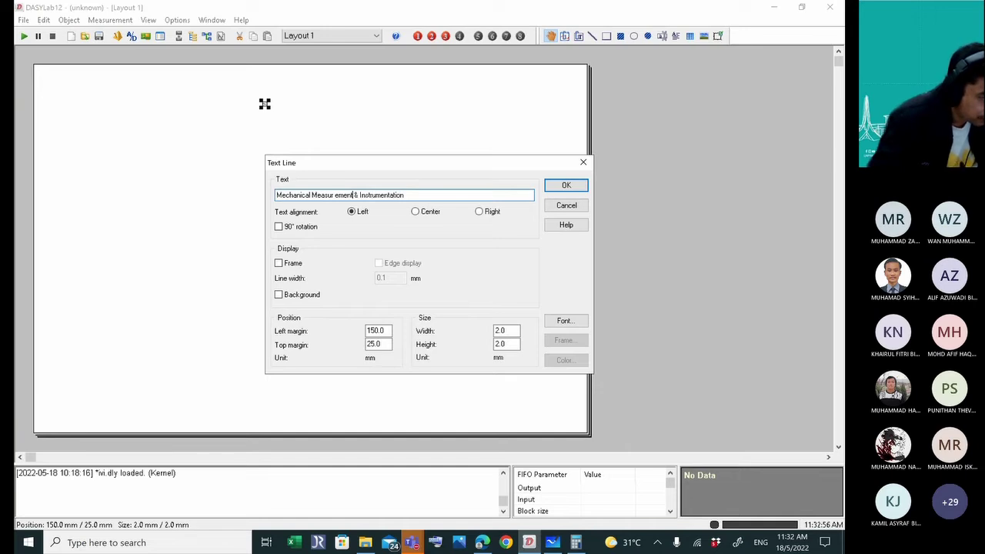
pyautogui.press('BackSpace')
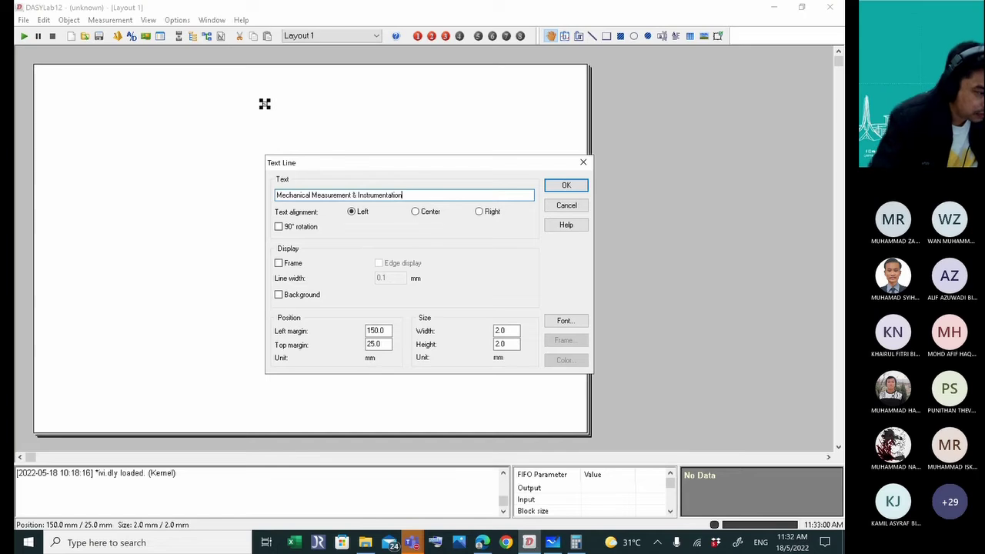
# Centre the title line's text and stretch its frame to about 315 × 15 mm across the upper part of the page.
pyautogui.click(416, 208)
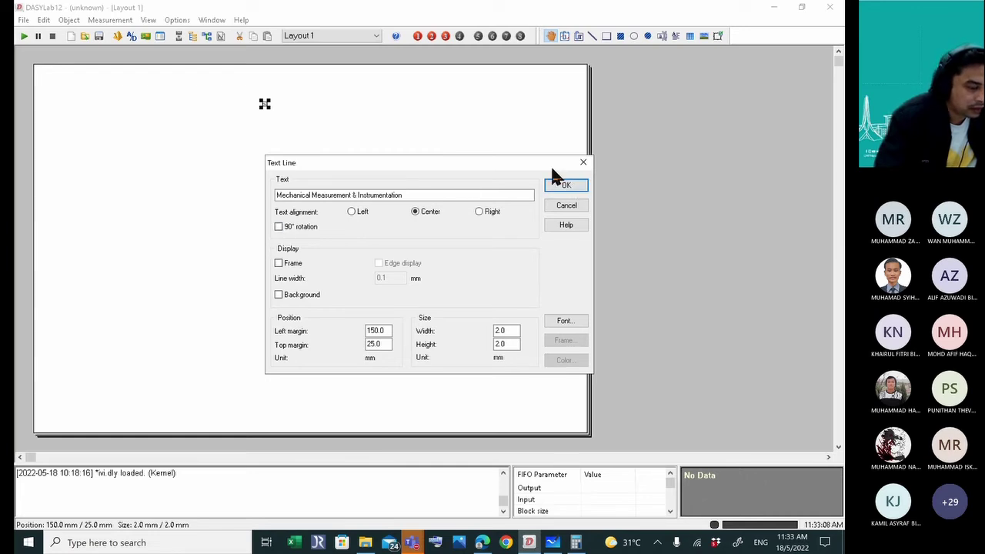
pyautogui.click(567, 187)
pyautogui.moveTo(264, 104); pyautogui.dragTo(389, 151)
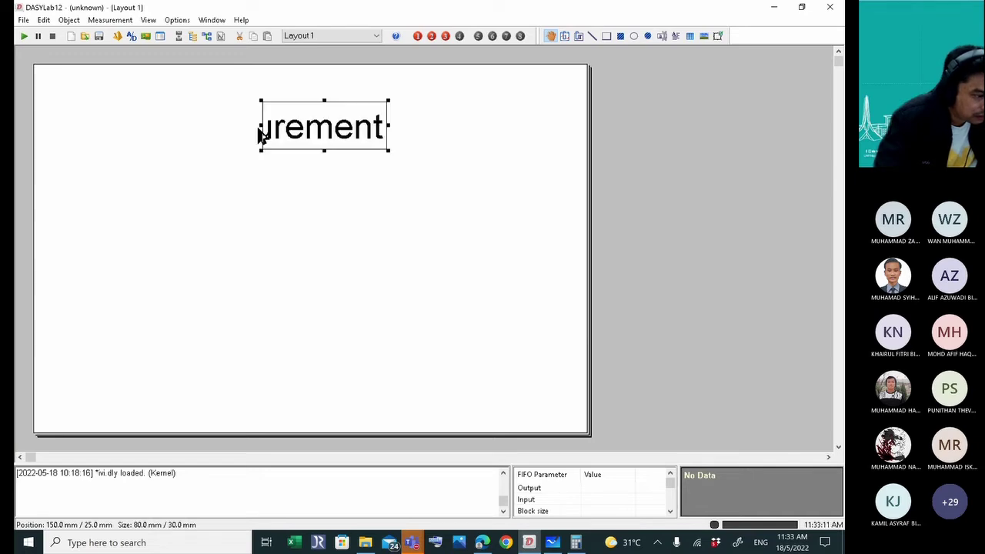
pyautogui.moveTo(258, 125); pyautogui.dragTo(123, 125)
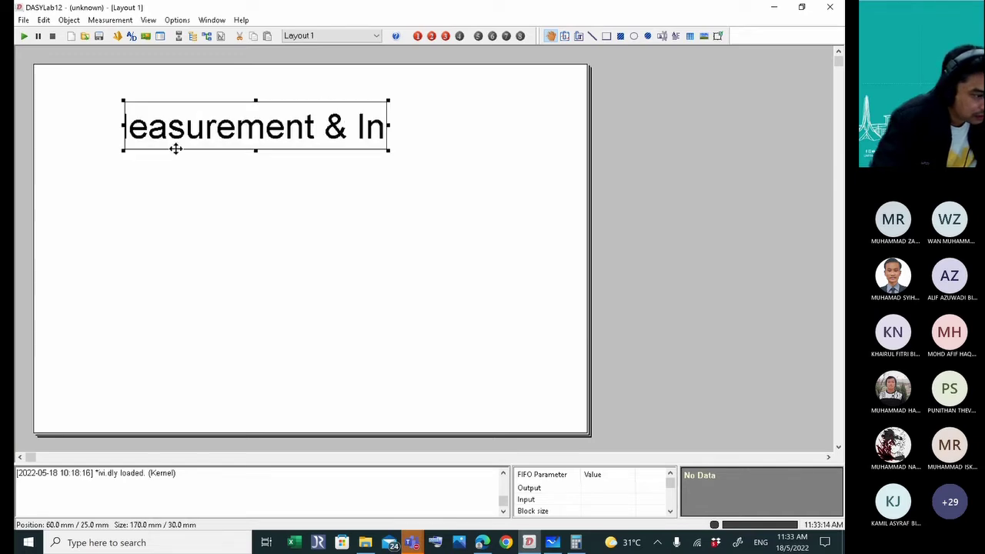
pyautogui.moveTo(389, 125); pyautogui.dragTo(572, 126)
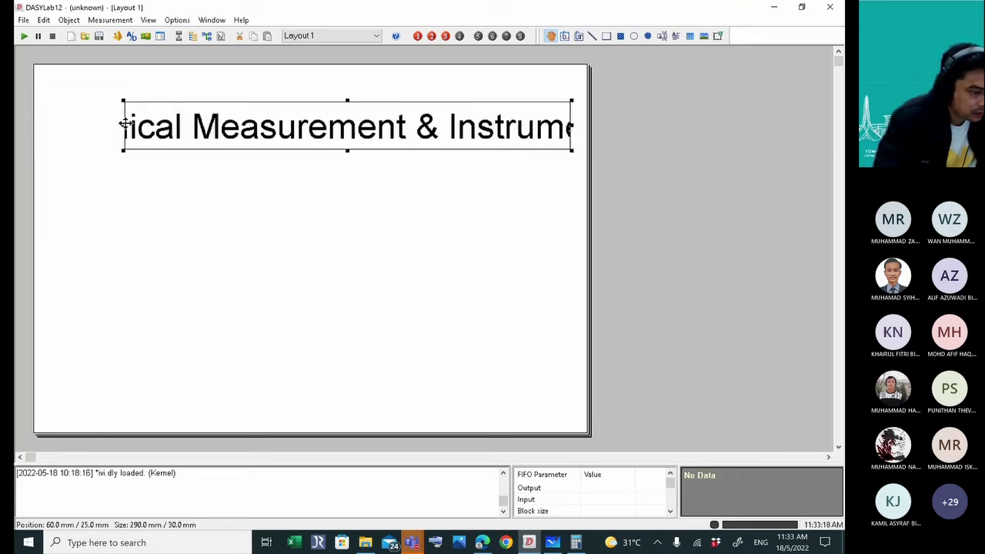
pyautogui.moveTo(123, 123); pyautogui.dragTo(54, 123)
pyautogui.moveTo(572, 151); pyautogui.dragTo(540, 127)
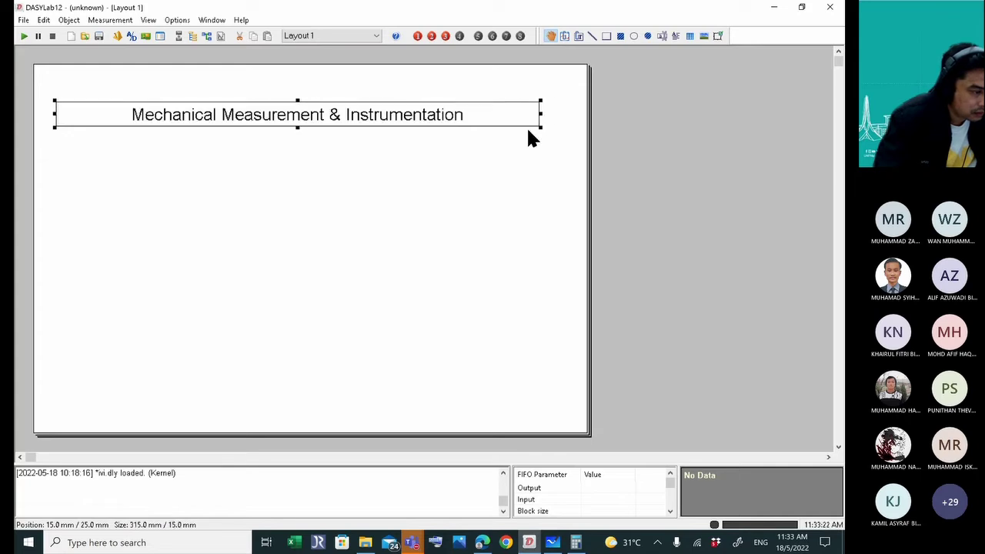
# Enlarge the title's frame to about 320 × 20 mm and move it to the page's upper-left corner.
pyautogui.moveTo(377, 114); pyautogui.dragTo(400, 98)
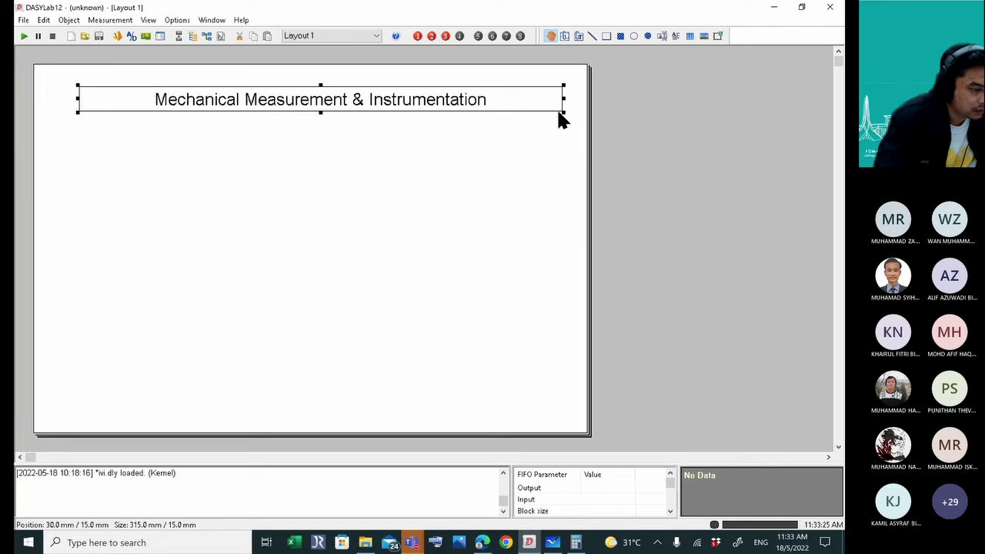
pyautogui.moveTo(561, 112); pyautogui.dragTo(576, 134)
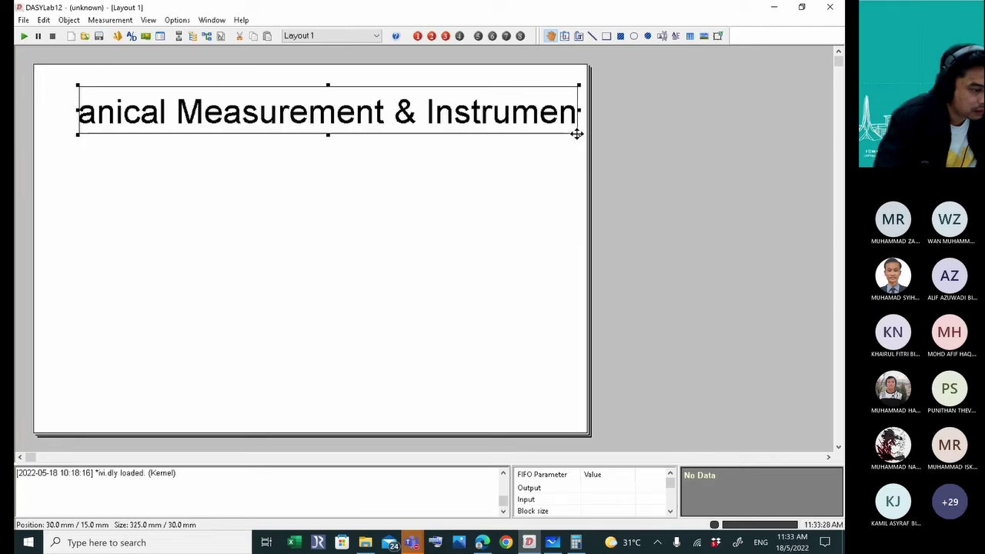
pyautogui.moveTo(577, 134); pyautogui.dragTo(573, 121)
pyautogui.moveTo(479, 107)
pyautogui.mouseDown()
pyautogui.moveTo(462, 105)
pyautogui.moveTo(506, 101)
pyautogui.moveTo(501, 116)
pyautogui.moveTo(498, 97)
pyautogui.moveTo(492, 122)
pyautogui.mouseUp()
pyautogui.click(484, 238)
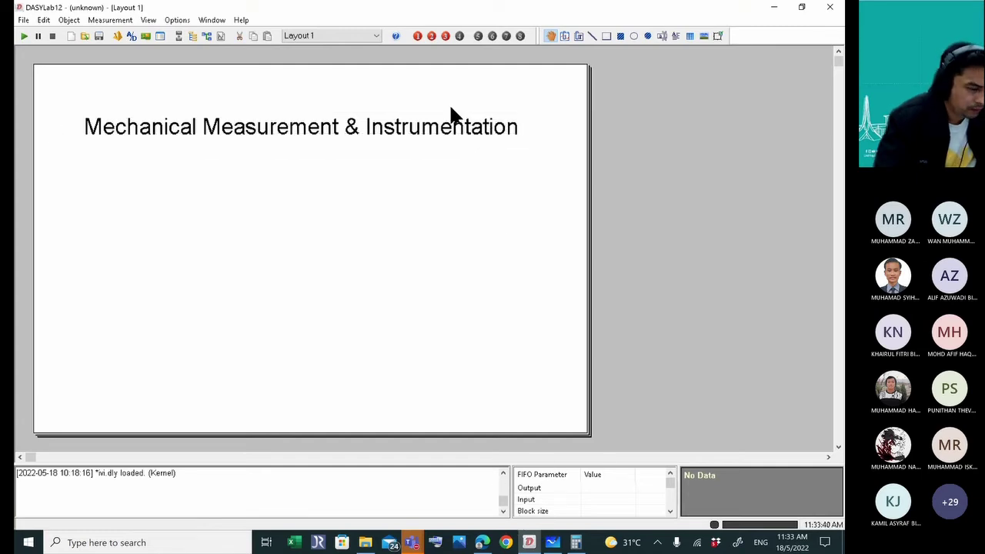
pyautogui.click(413, 122)
pyautogui.moveTo(413, 121); pyautogui.dragTo(382, 91)
pyautogui.click(440, 197)
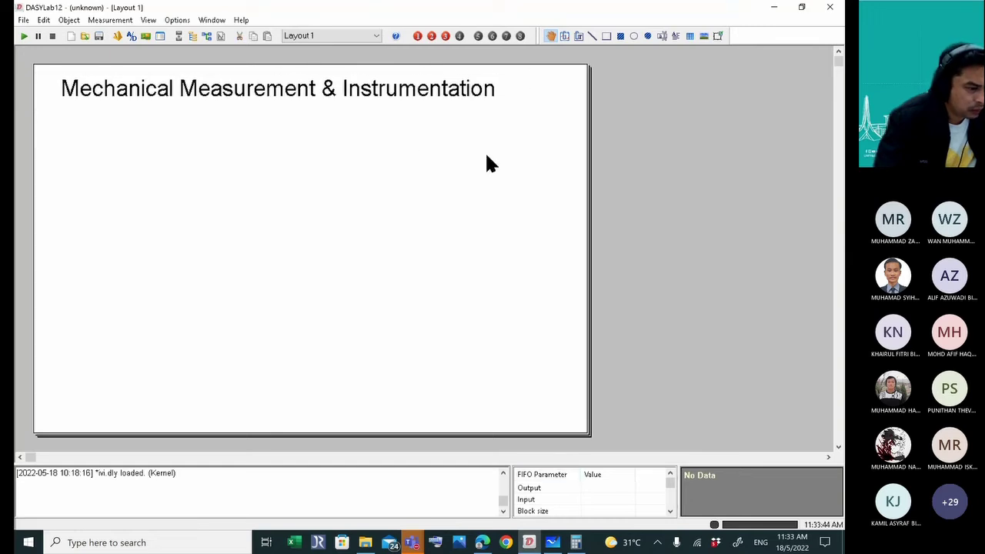
# Draw a bitmap frame about 40 × 40 mm in the page's upper-right corner beside the title, and open its settings.
pyautogui.click(706, 37)
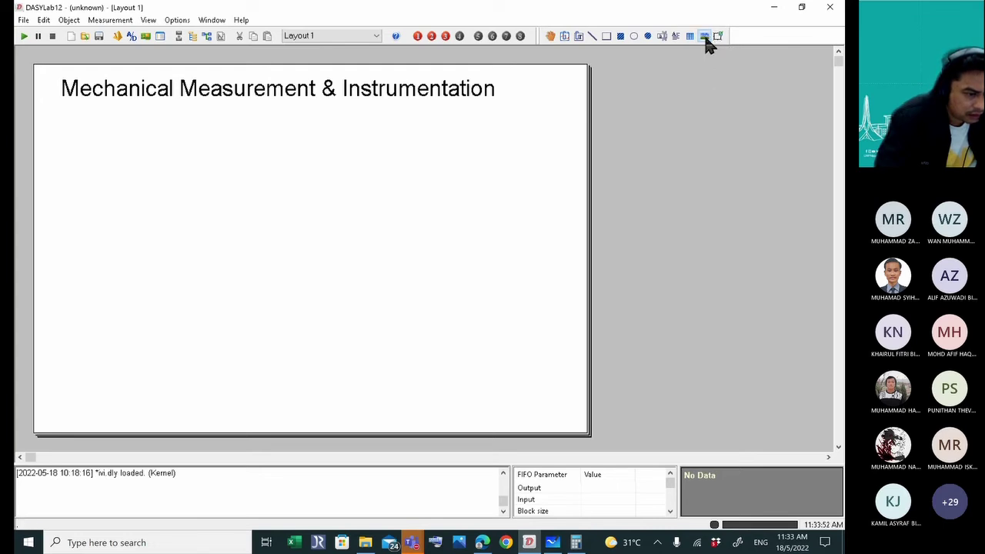
pyautogui.click(703, 35)
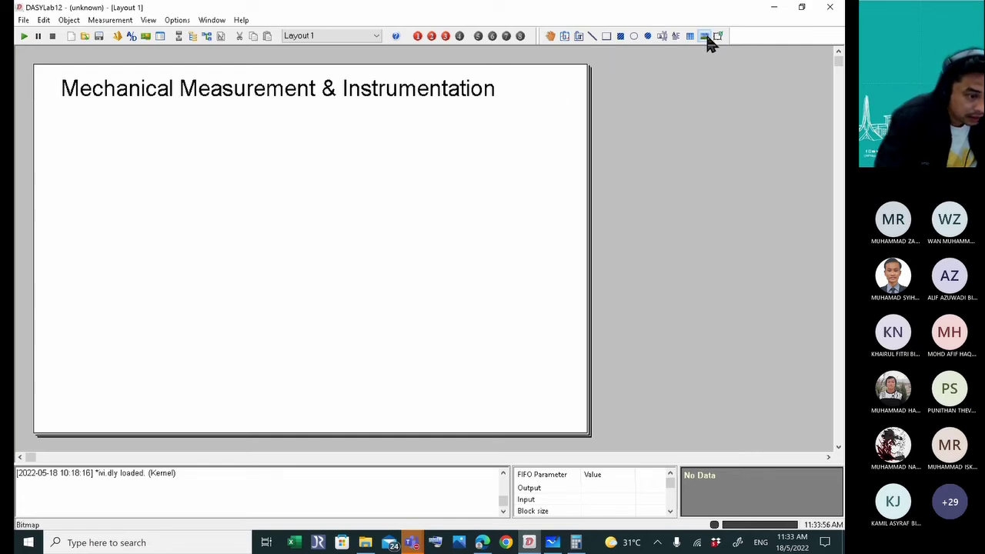
pyautogui.moveTo(509, 80); pyautogui.dragTo(577, 141)
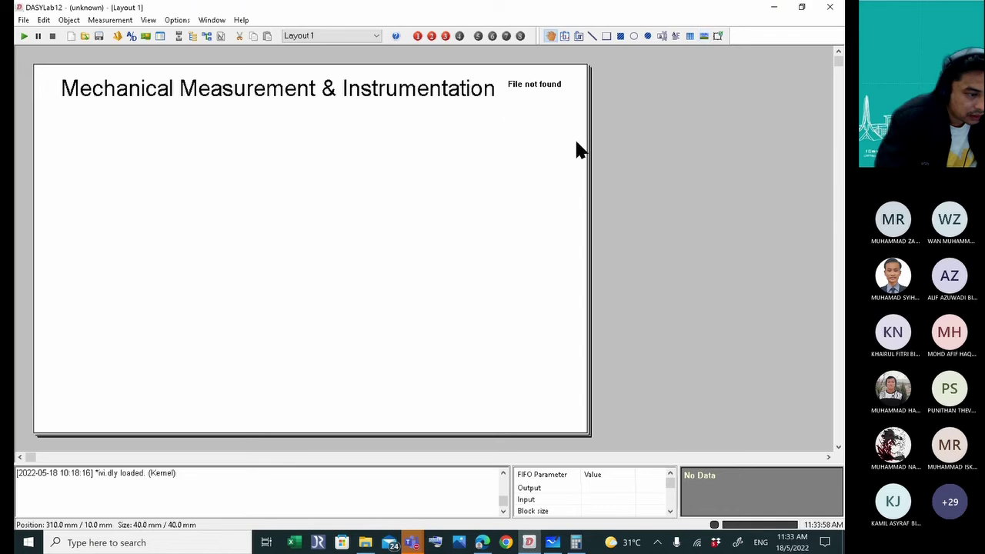
pyautogui.click(536, 88)
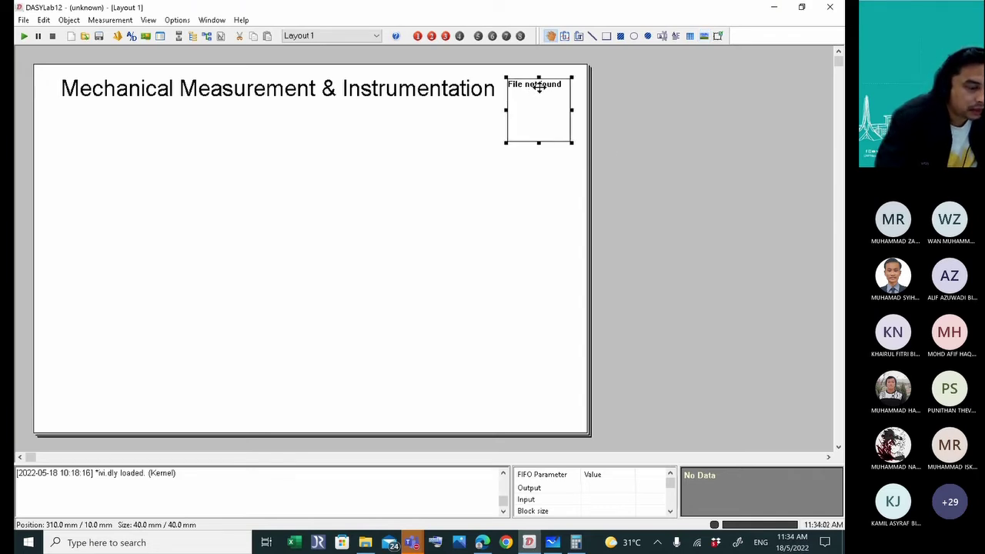
pyautogui.doubleClick(540, 88)
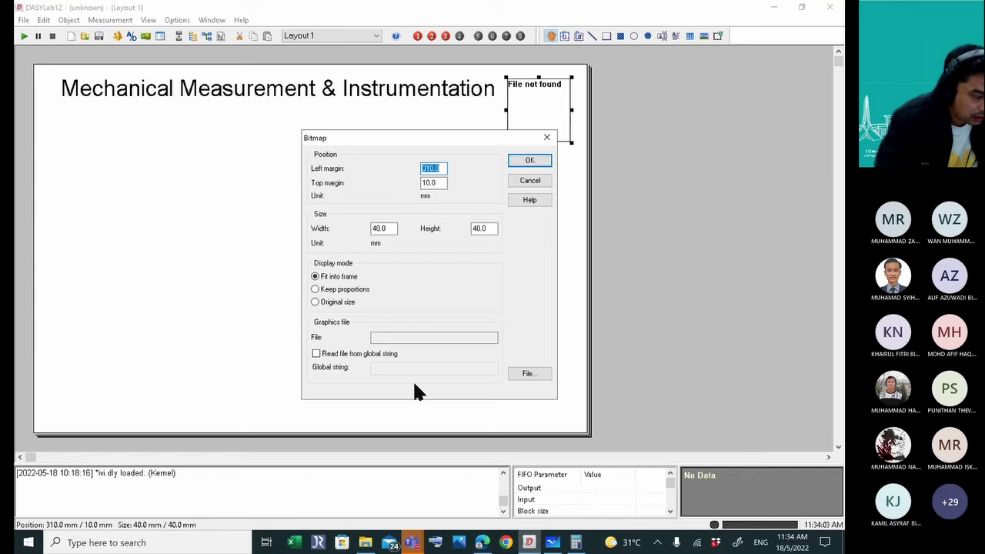
pyautogui.click(534, 372)
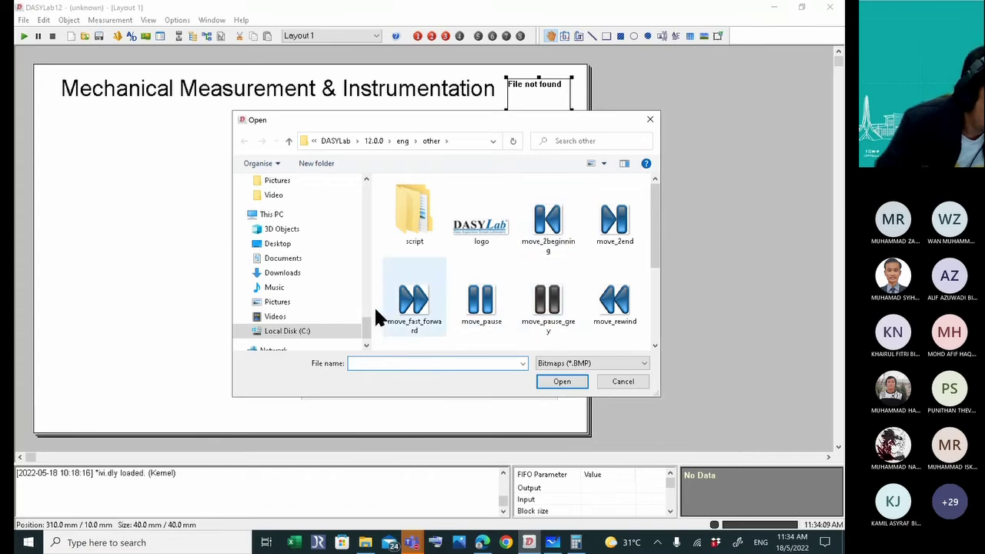
pyautogui.click(309, 304)
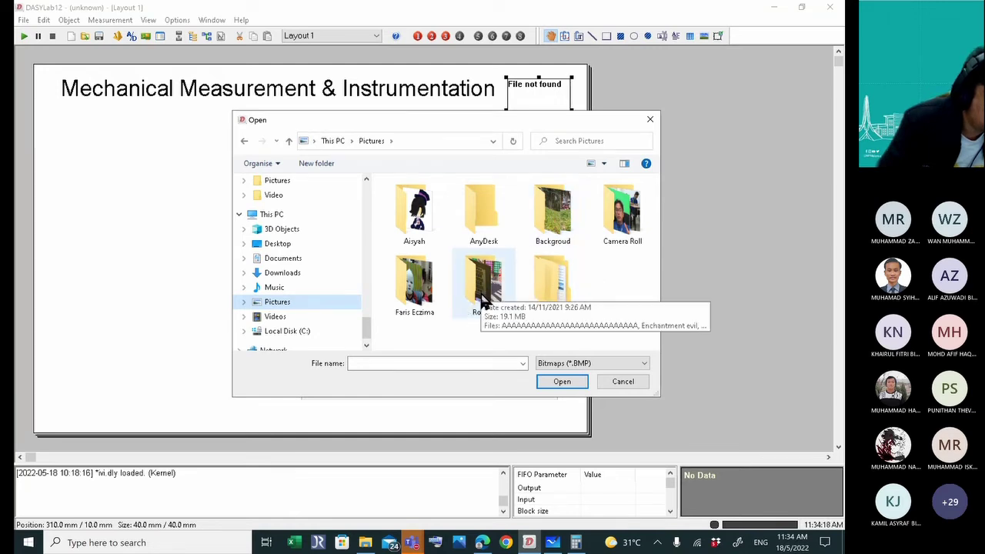
pyautogui.doubleClick(608, 208)
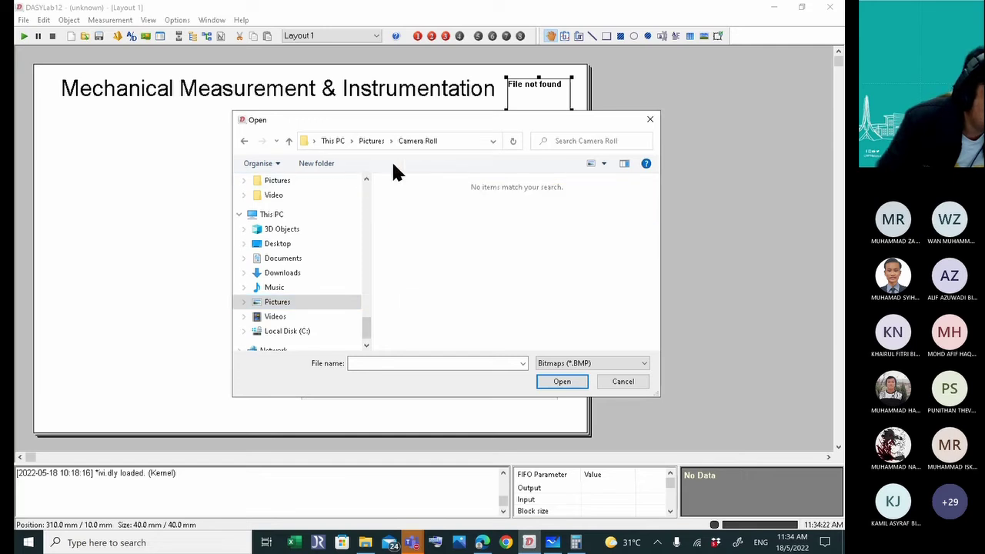
pyautogui.click(372, 142)
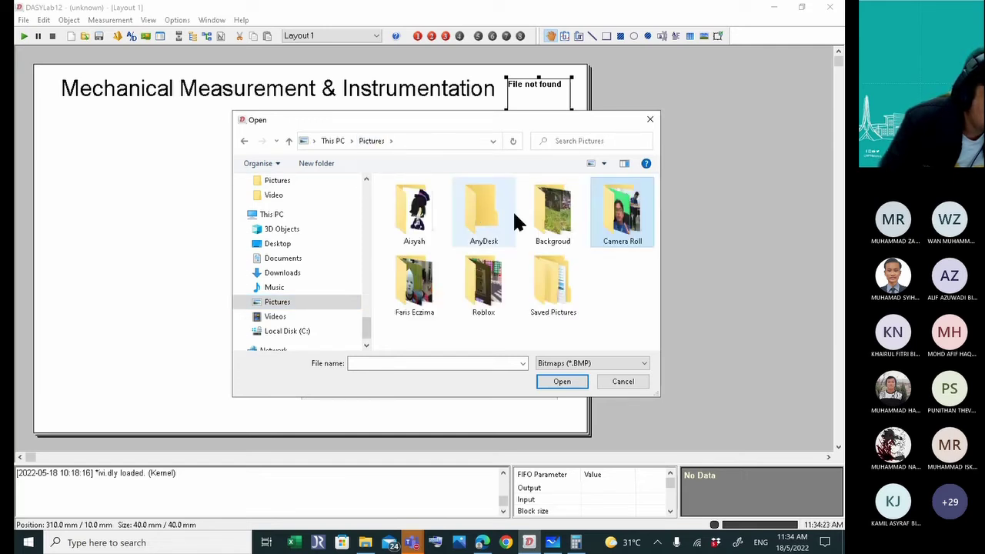
pyautogui.doubleClick(557, 223)
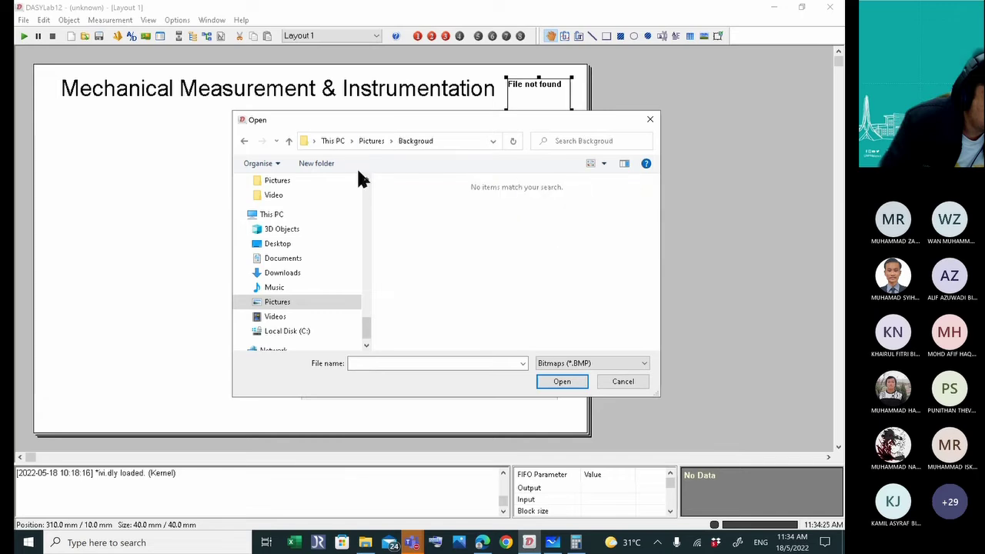
pyautogui.click(367, 142)
pyautogui.doubleClick(546, 273)
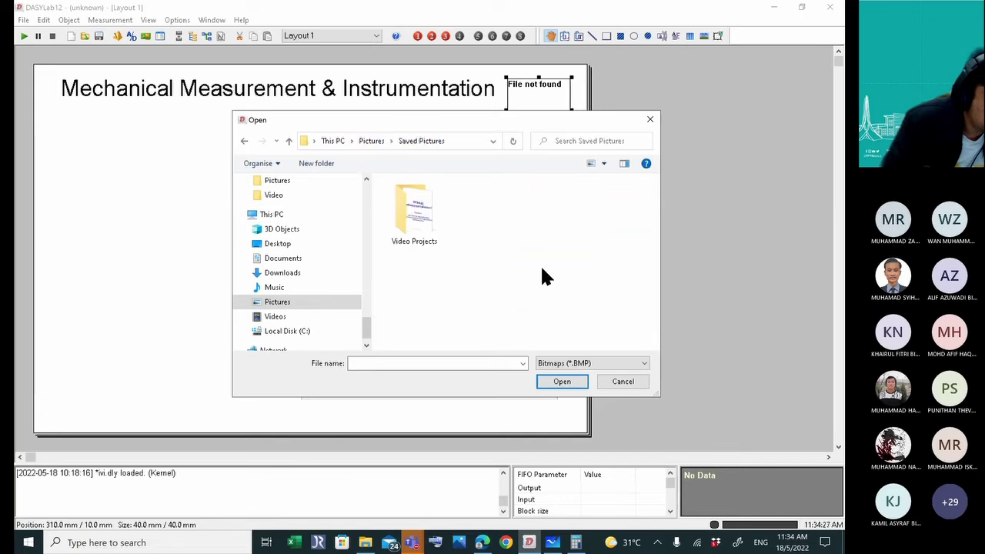
pyautogui.click(391, 142)
pyautogui.click(620, 383)
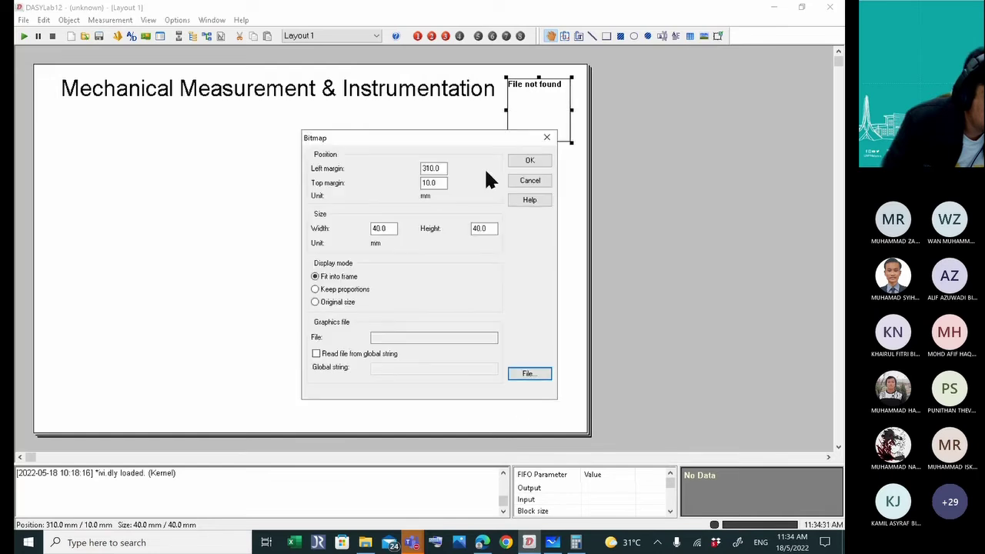
# Load logo.bmp from the DASYLab "other" folder into the bitmap frame, fitted into the frame.
pyautogui.click(523, 377)
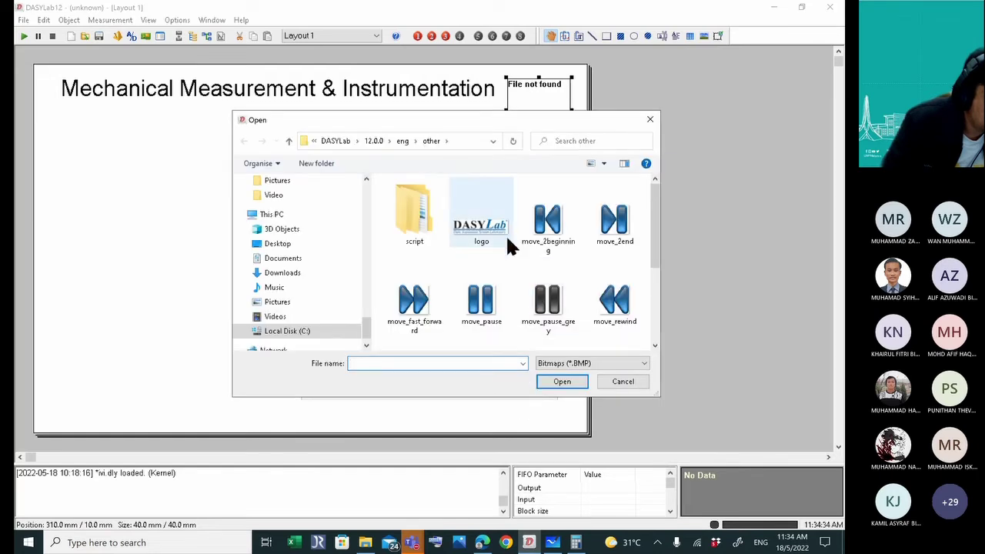
pyautogui.click(502, 235)
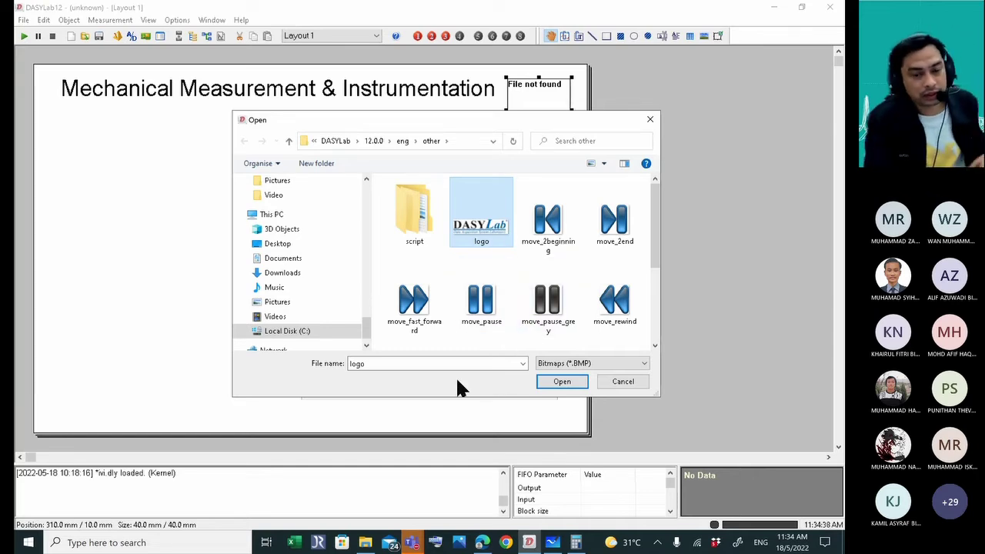
pyautogui.click(548, 378)
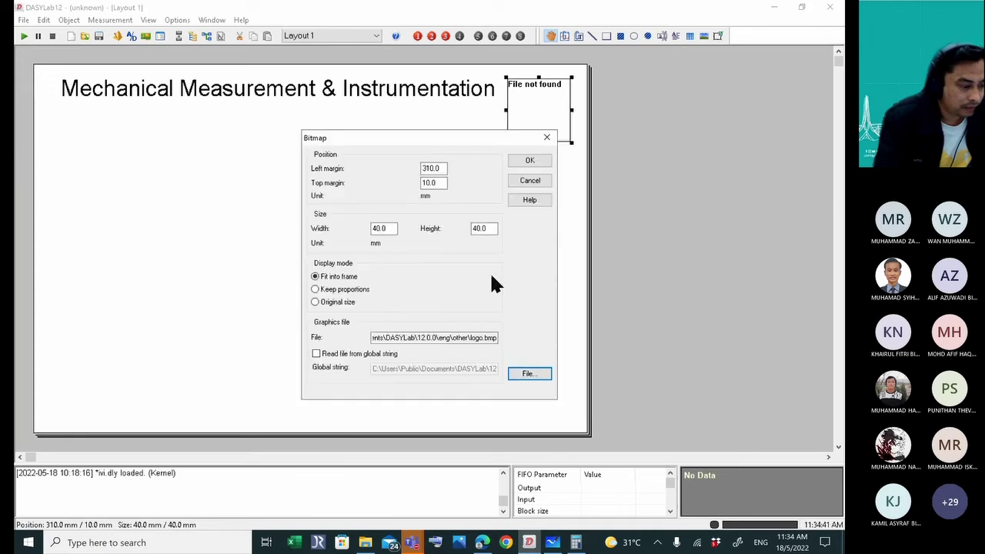
pyautogui.click(530, 160)
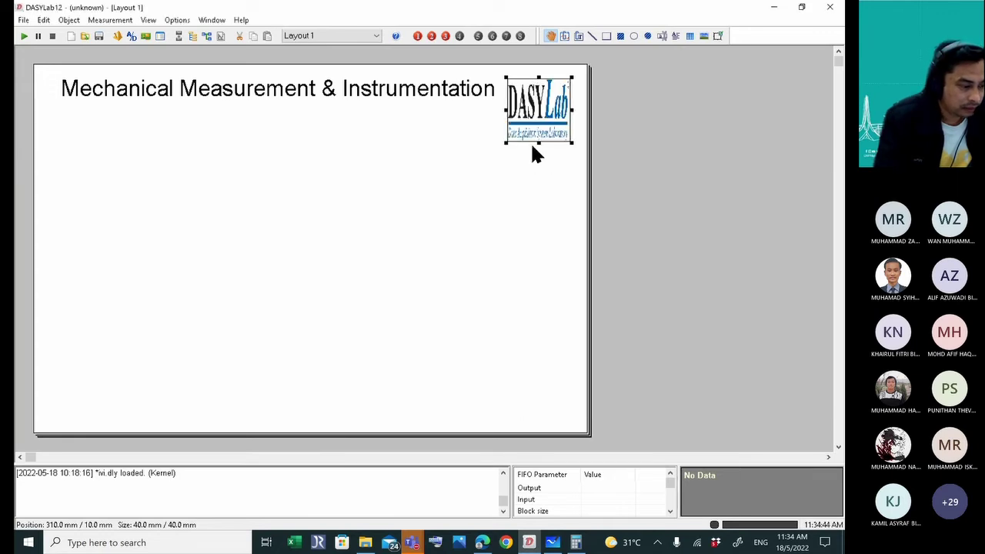
# Shrink the title's frame and reposition it so the whole text fits in the space beside the logo.
pyautogui.click(478, 94)
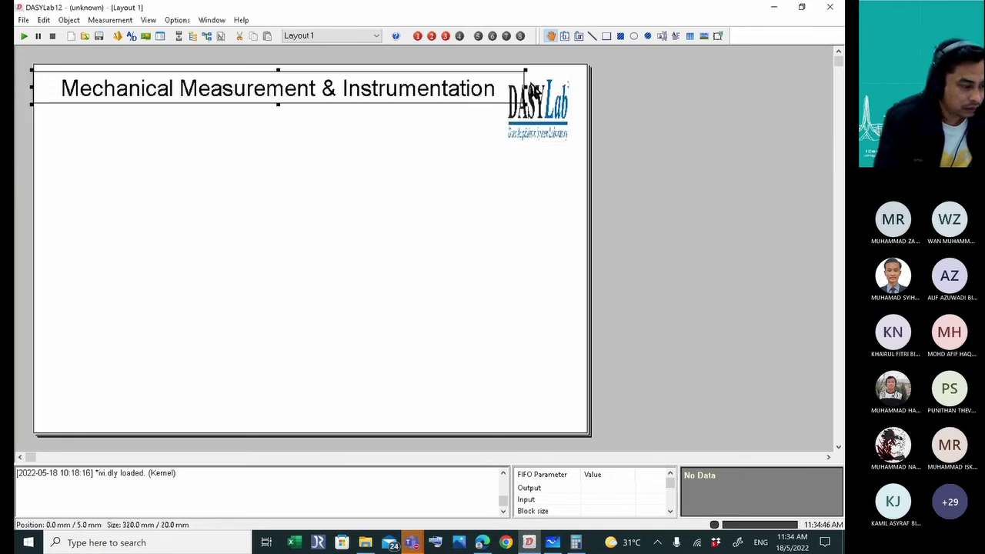
pyautogui.moveTo(526, 104); pyautogui.dragTo(466, 103)
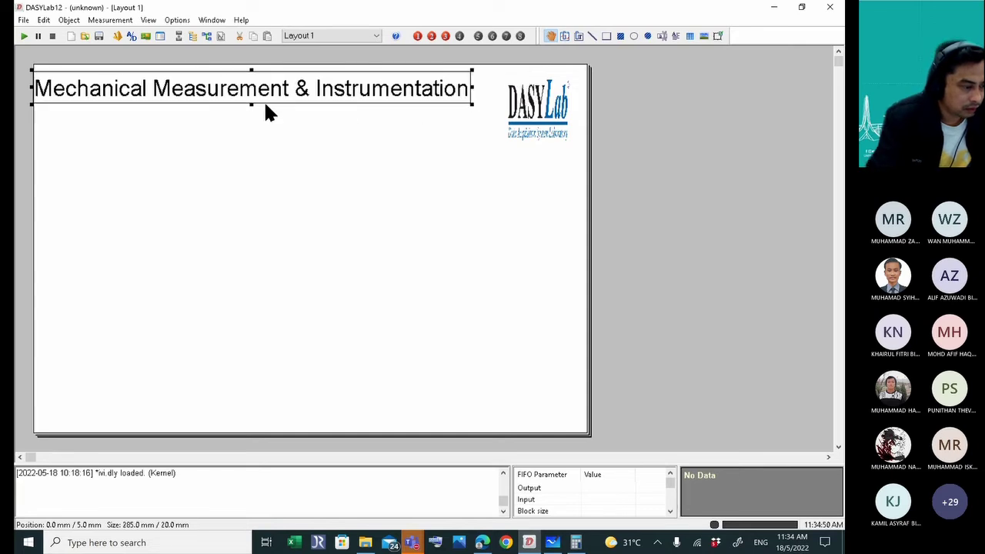
pyautogui.moveTo(250, 107); pyautogui.dragTo(250, 142)
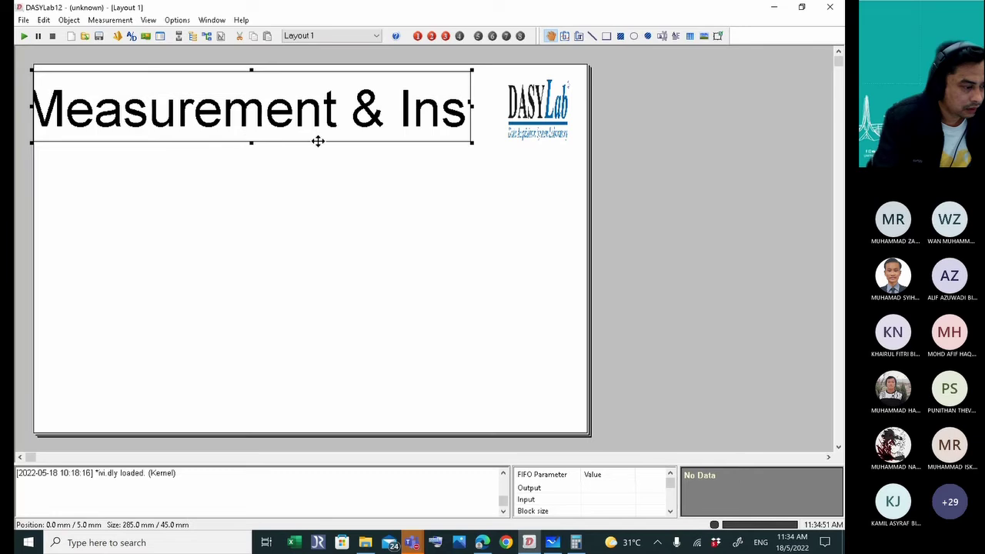
pyautogui.moveTo(472, 143); pyautogui.dragTo(388, 113)
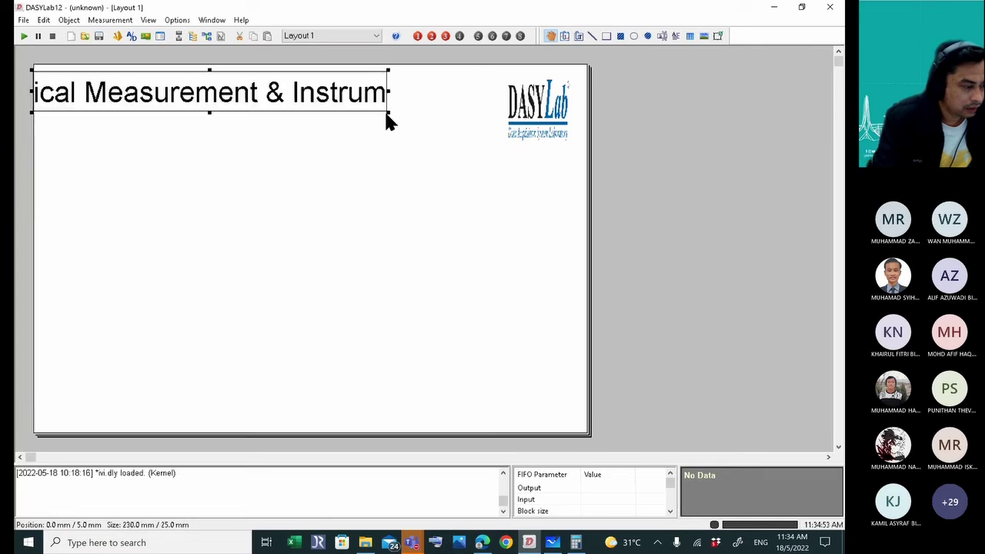
pyautogui.moveTo(392, 108); pyautogui.dragTo(415, 111)
# Widen the logo towards the title to about 90 × 40 mm and place it in the page's upper-right corner.
pyautogui.click(565, 105)
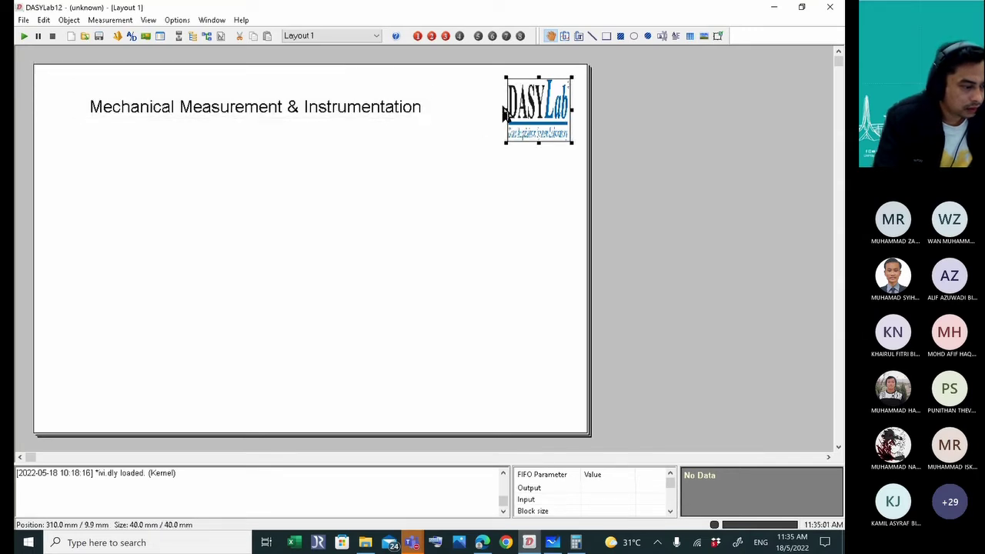
pyautogui.moveTo(503, 112); pyautogui.dragTo(444, 110)
pyautogui.moveTo(506, 105); pyautogui.dragTo(521, 96)
pyautogui.moveTo(452, 103); pyautogui.dragTo(438, 109)
pyautogui.click(467, 164)
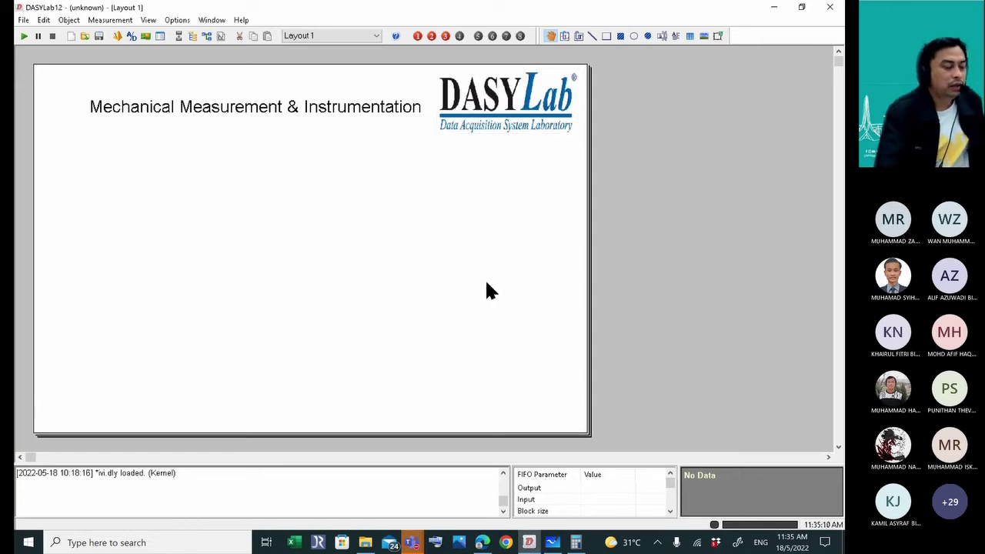
# Move the title closer to the page's upper-left corner and widen the logo to about 100 × 40 mm against the right edge.
pyautogui.moveTo(331, 105); pyautogui.dragTo(305, 88)
pyautogui.click(471, 102)
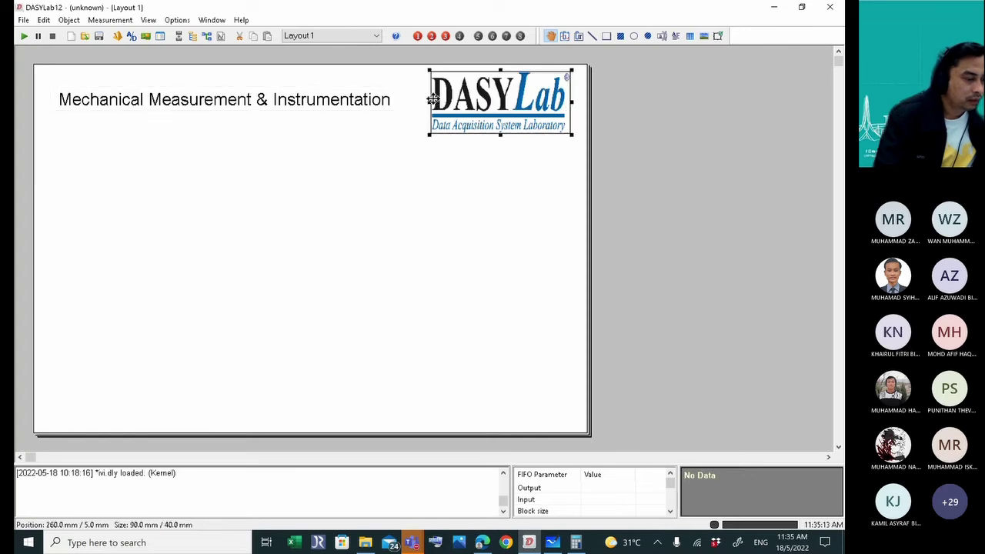
pyautogui.moveTo(428, 101); pyautogui.dragTo(413, 103)
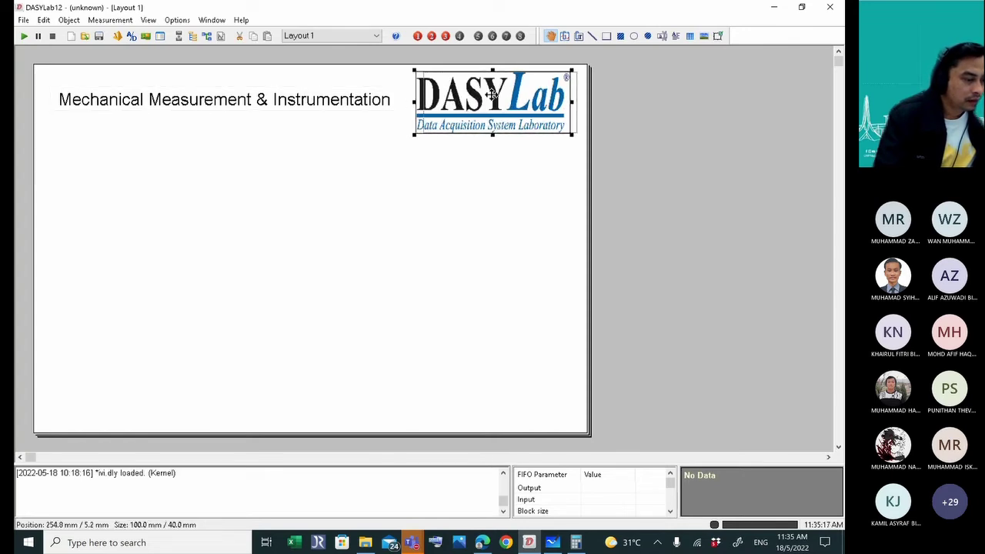
pyautogui.moveTo(482, 94); pyautogui.dragTo(496, 95)
pyautogui.click(351, 105)
pyautogui.moveTo(350, 105); pyautogui.dragTo(351, 98)
pyautogui.click(356, 123)
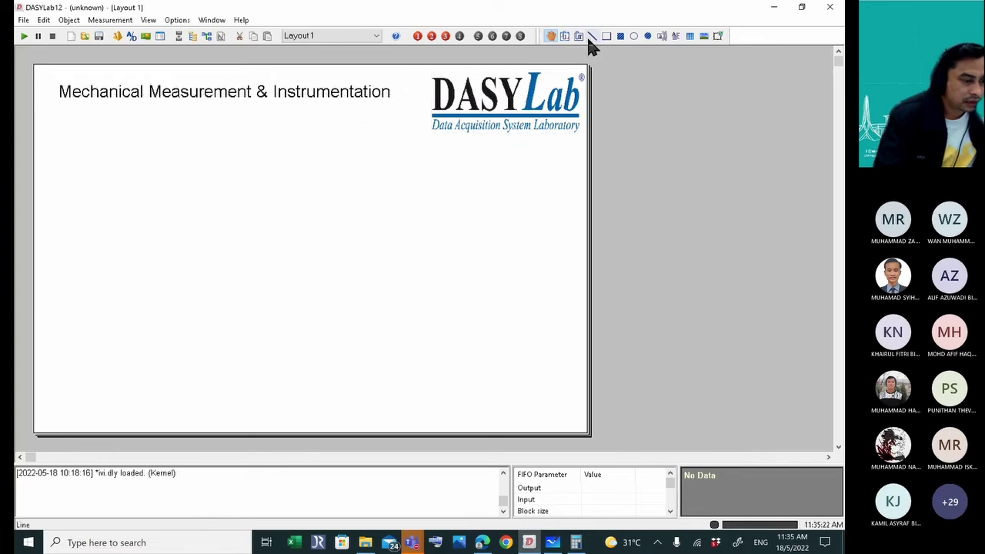
# Add a text line below the title reading "Powered by" followed by the author's name.
pyautogui.click(664, 37)
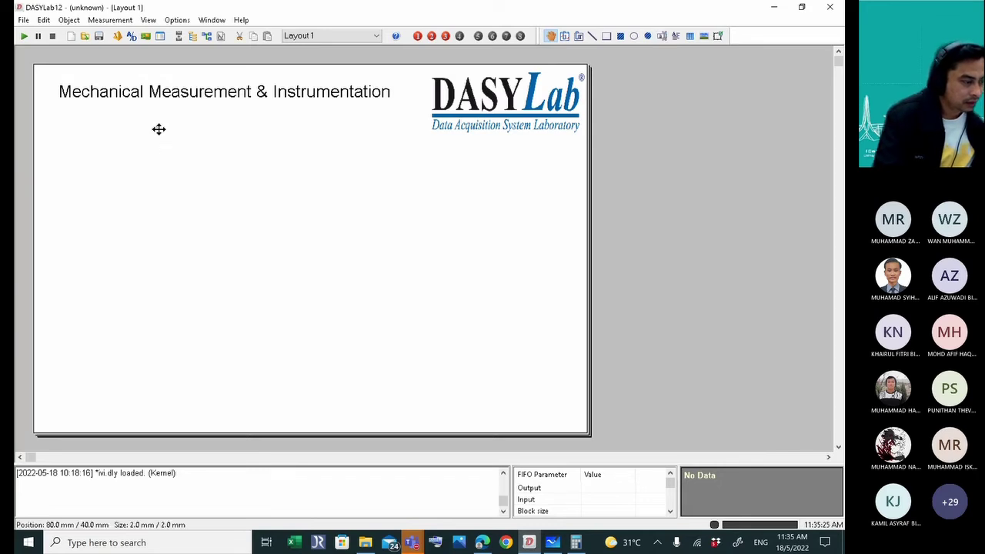
pyautogui.moveTo(159, 129); pyautogui.dragTo(244, 173)
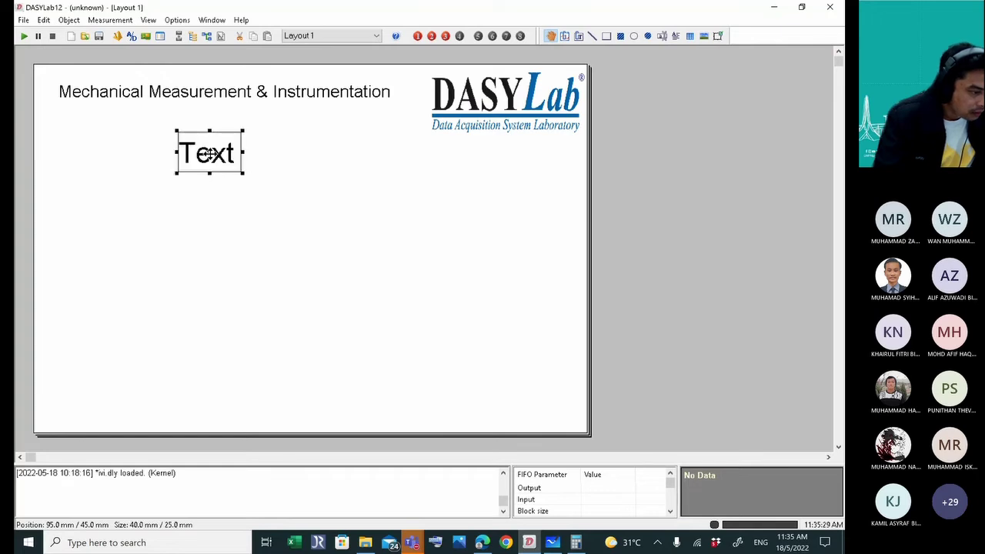
pyautogui.doubleClick(219, 149)
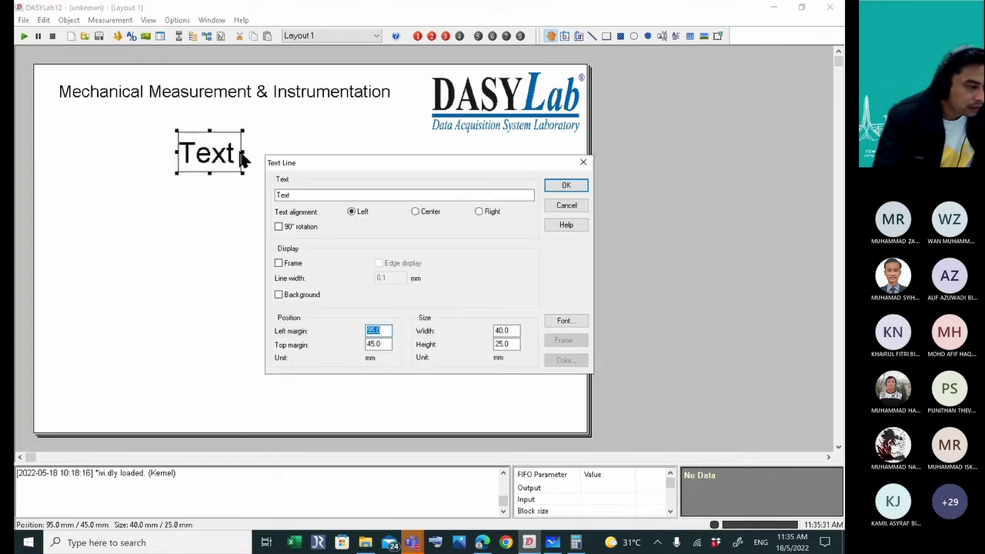
pyautogui.doubleClick(306, 195)
pyautogui.write('Po')
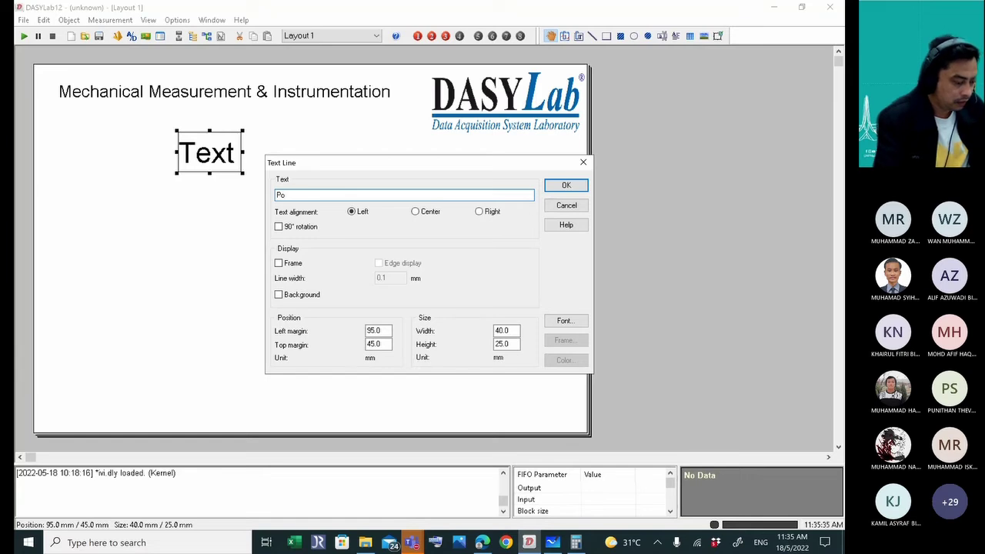
pyautogui.write('wered by Z')
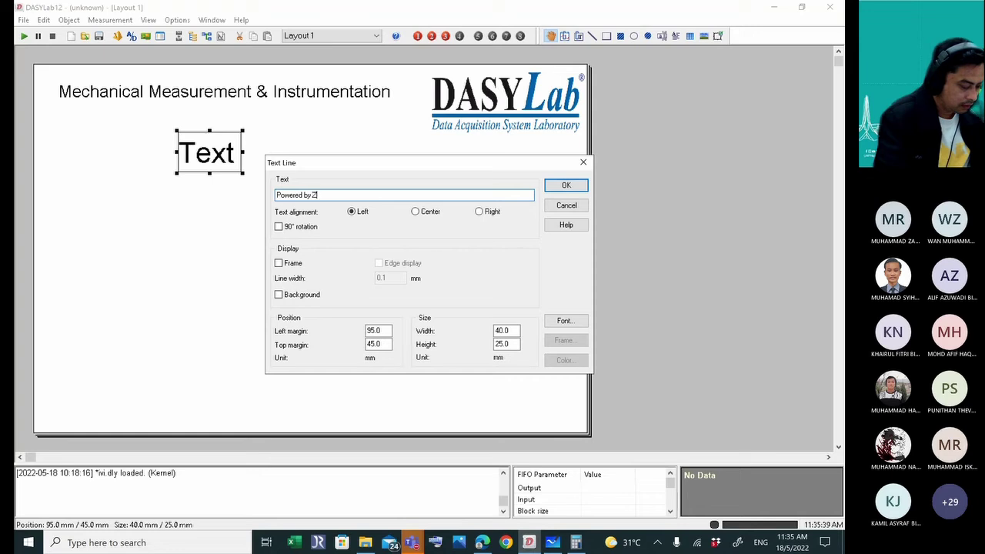
pyautogui.write('MHafizi')
pyautogui.click(575, 186)
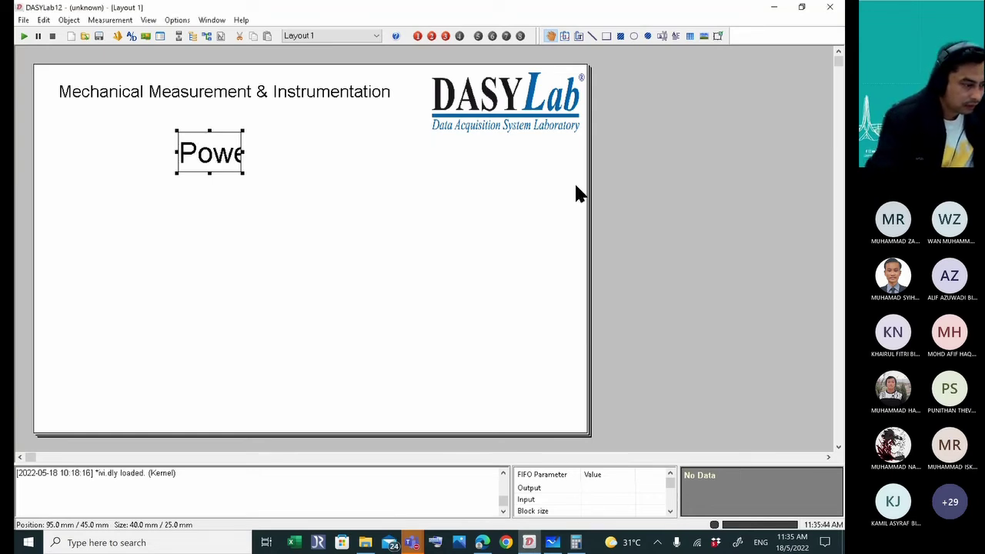
# Give the "Powered by" line a smaller bold font, resize its frame to about 140 × 10 mm and place it directly beneath the title.
pyautogui.moveTo(243, 174); pyautogui.dragTo(335, 196)
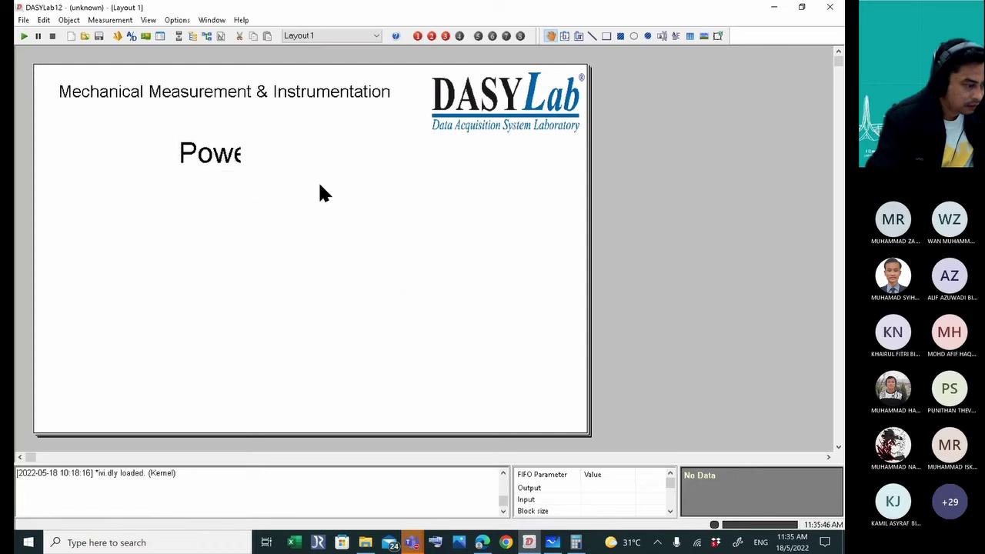
pyautogui.click(235, 161)
pyautogui.moveTo(243, 175); pyautogui.dragTo(395, 150)
pyautogui.moveTo(331, 140); pyautogui.dragTo(208, 115)
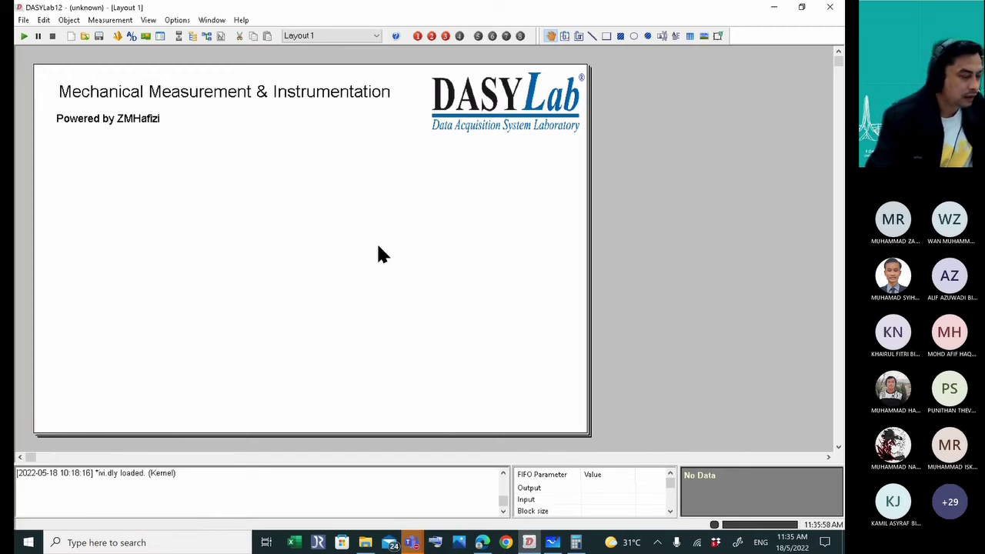
pyautogui.click(138, 123)
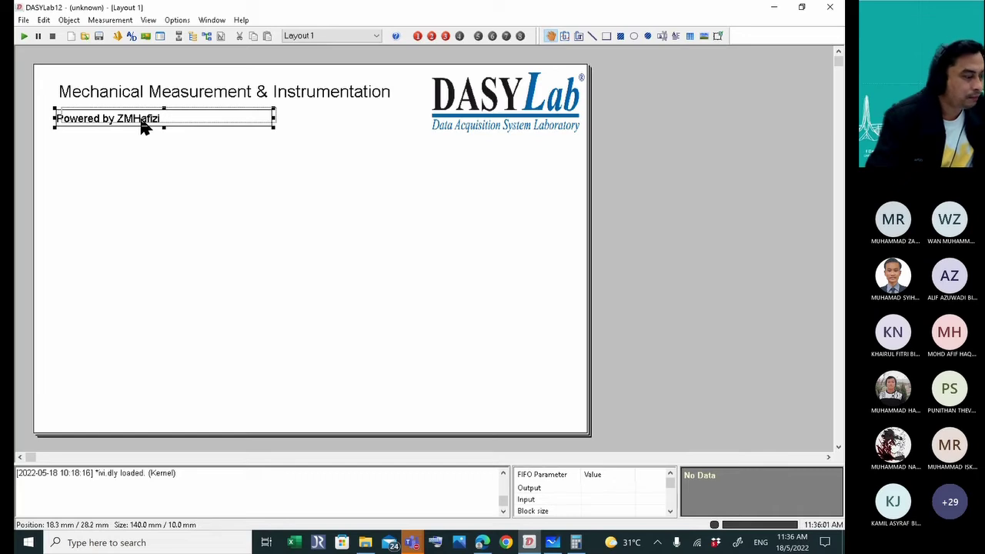
pyautogui.click(416, 154)
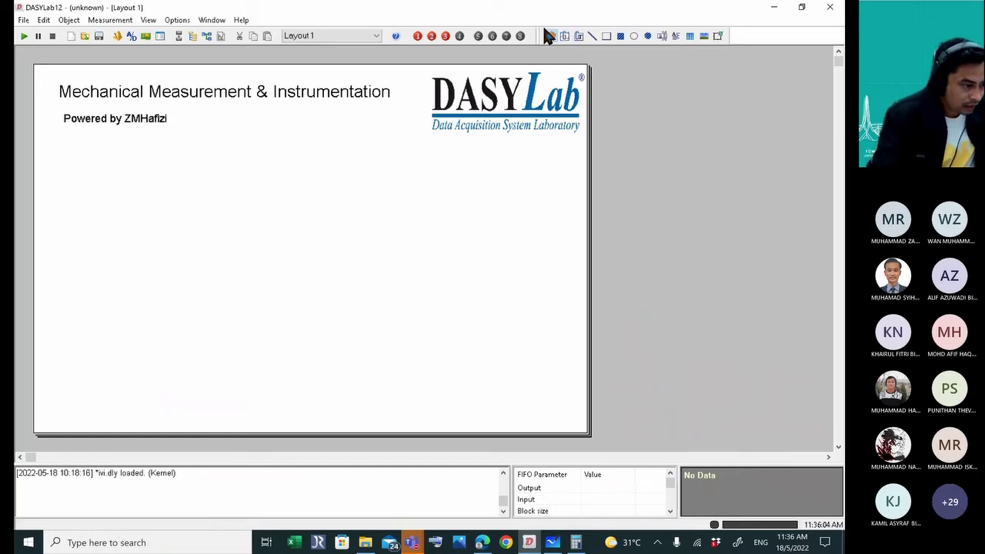
# Draw an unfilled rectangle around the title, text and logo, starting at the page's upper-left corner and sized about 360 × 50 mm.
pyautogui.click(610, 36)
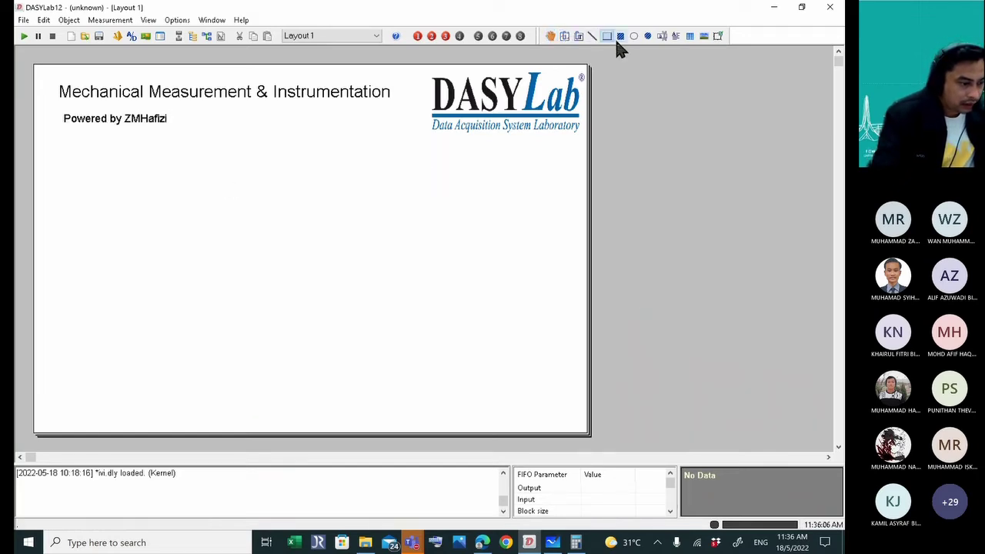
pyautogui.moveTo(40, 72); pyautogui.dragTo(590, 146)
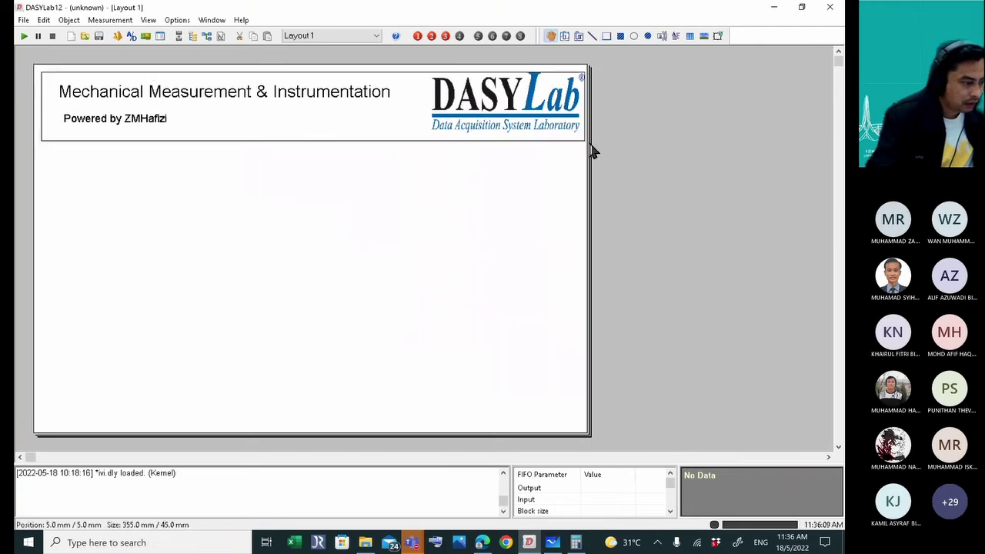
pyautogui.moveTo(224, 136); pyautogui.dragTo(227, 131)
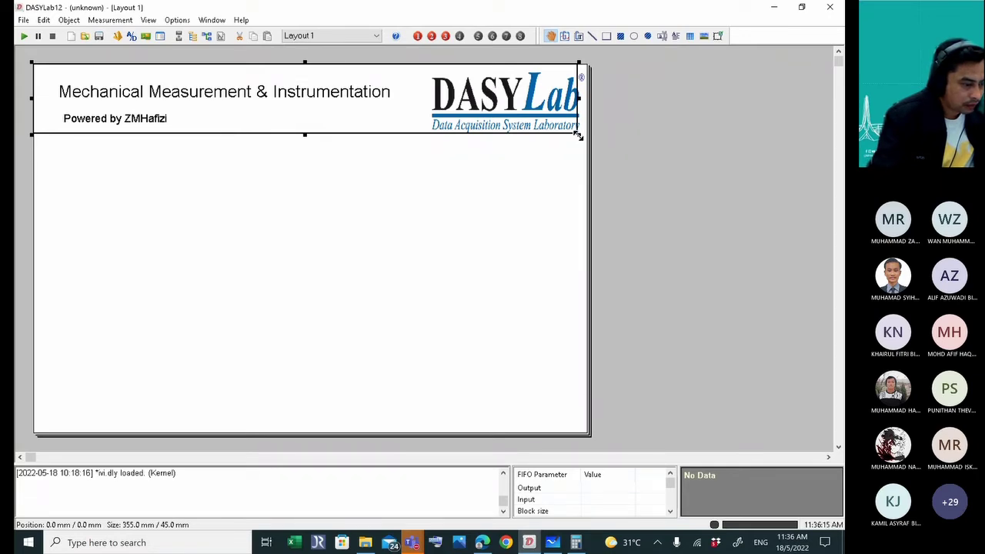
pyautogui.moveTo(578, 136); pyautogui.dragTo(586, 143)
pyautogui.click(643, 114)
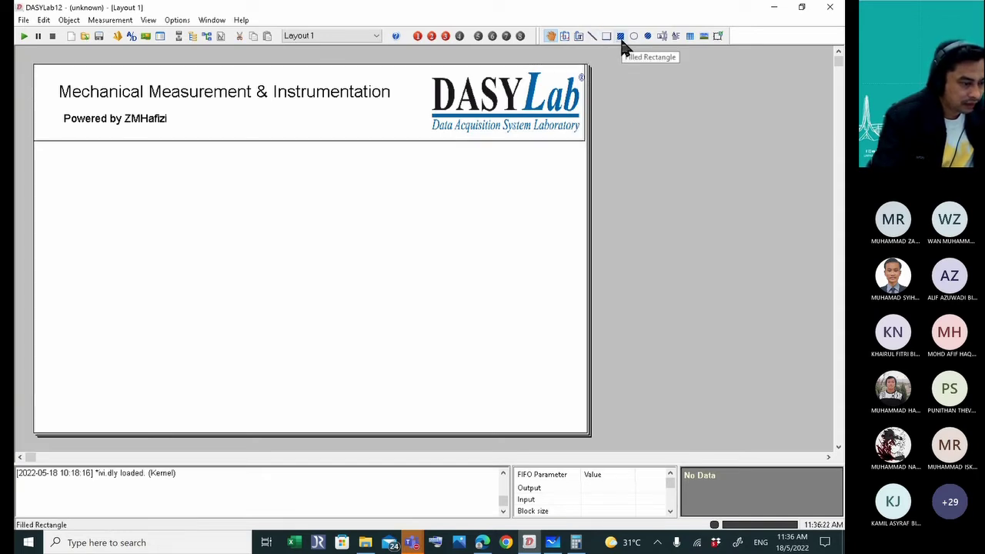
# Set the header rectangle's line width to 1 mm.
pyautogui.click(308, 107)
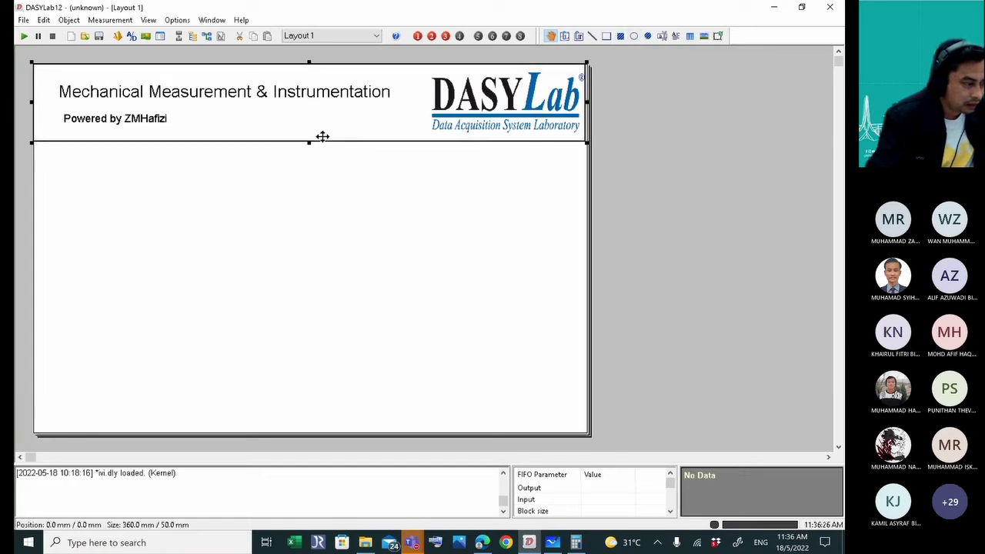
pyautogui.doubleClick(320, 135)
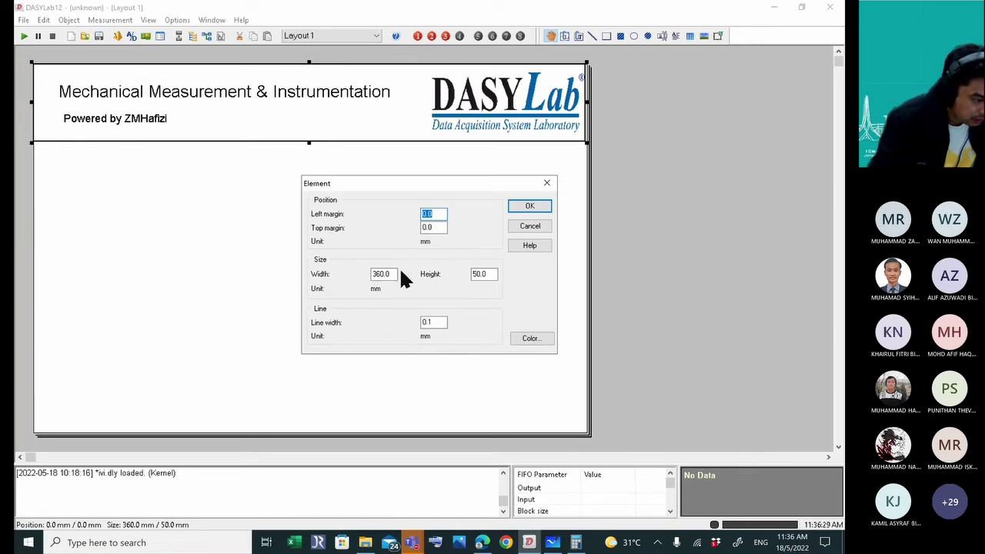
pyautogui.doubleClick(434, 322)
pyautogui.write('1')
pyautogui.click(529, 208)
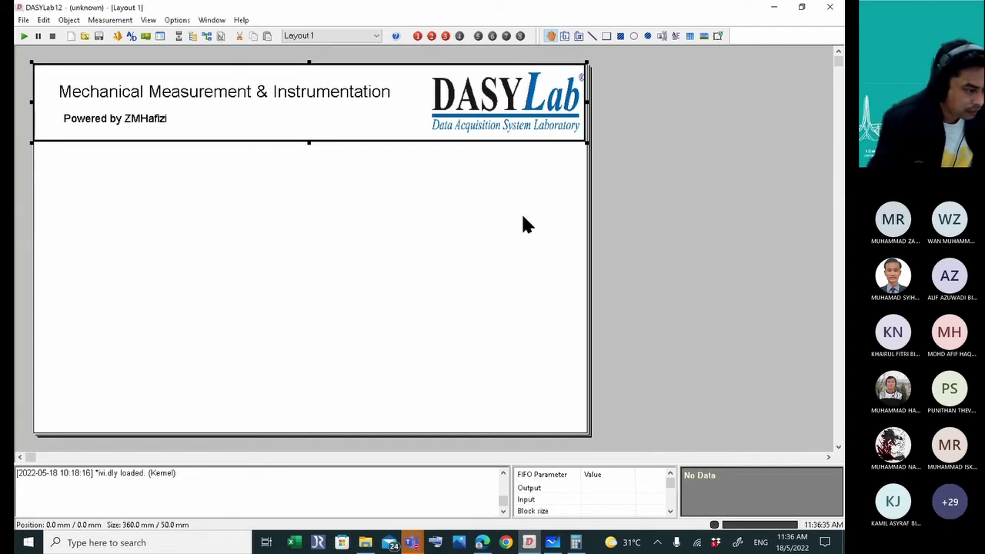
pyautogui.click(362, 162)
# Try to shift the header rectangle 1 mm to the right.
pyautogui.press('Right')
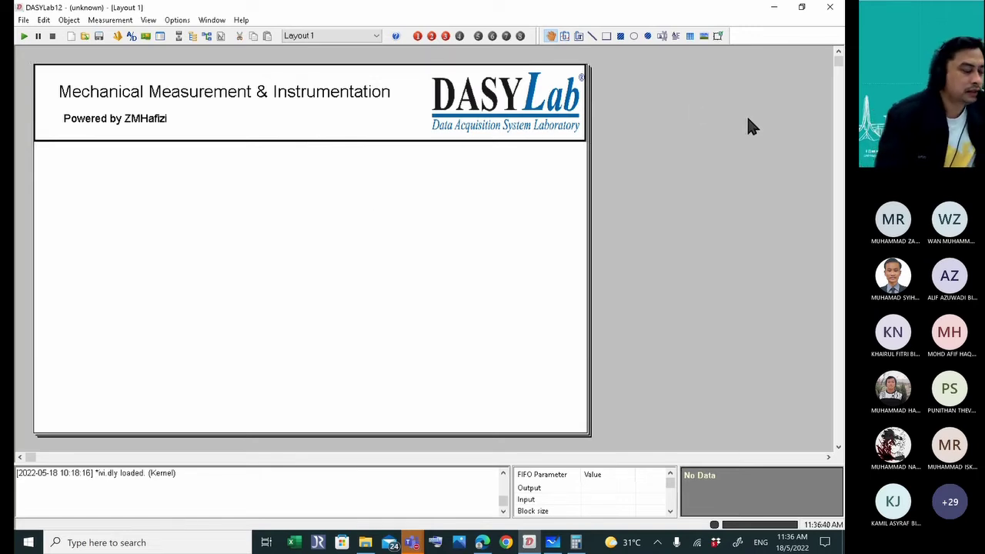
pyautogui.press('Left')
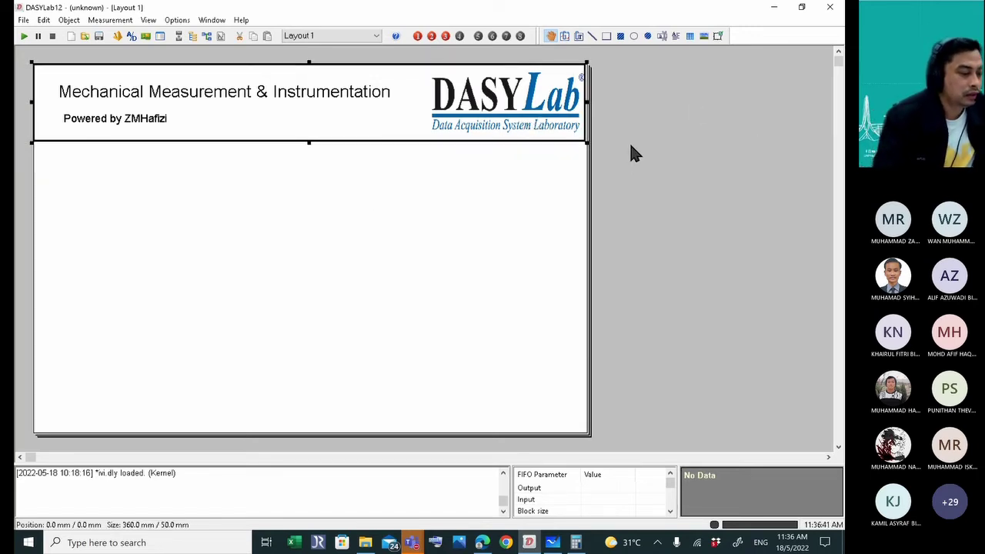
pyautogui.press('Right')
pyautogui.press('Right')
pyautogui.press('Right')
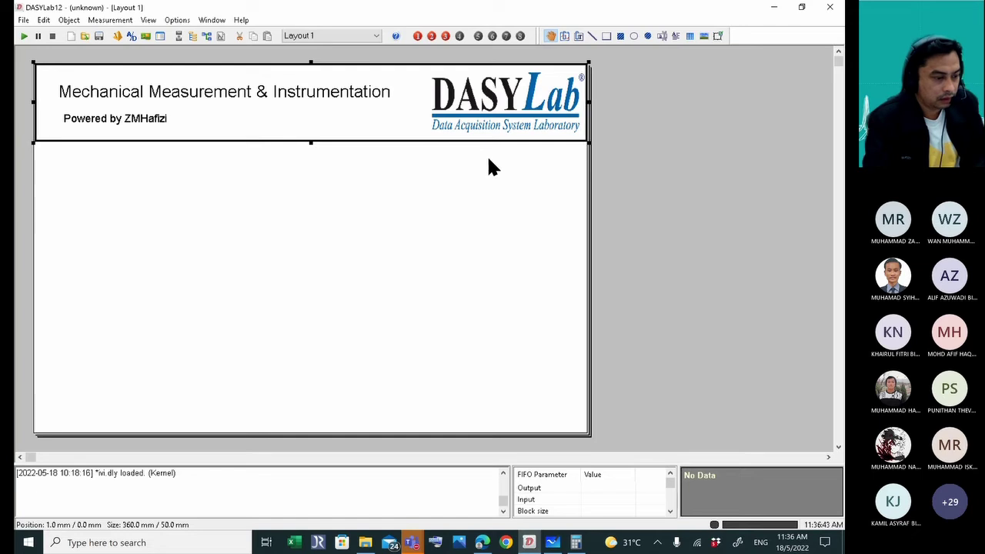
pyautogui.click(440, 202)
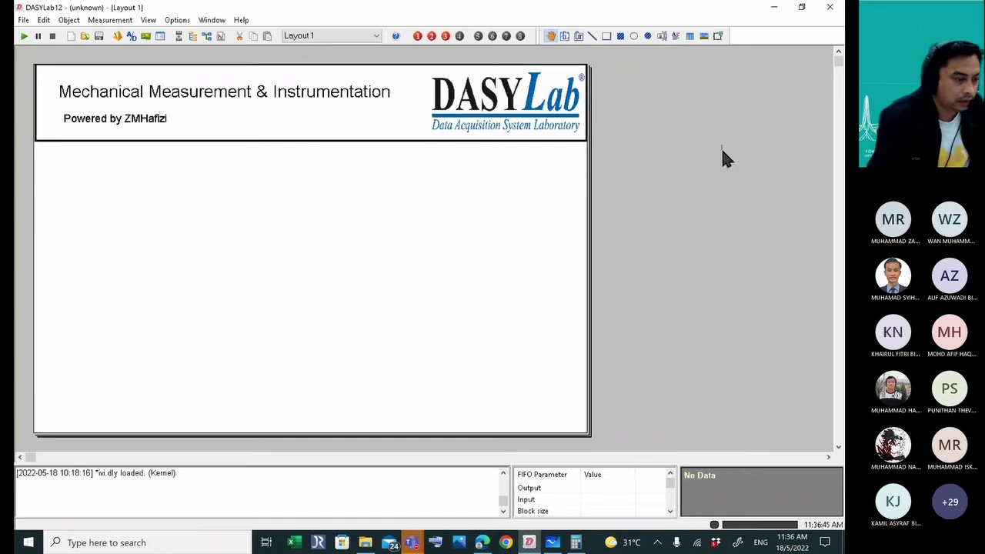
pyautogui.click(391, 129)
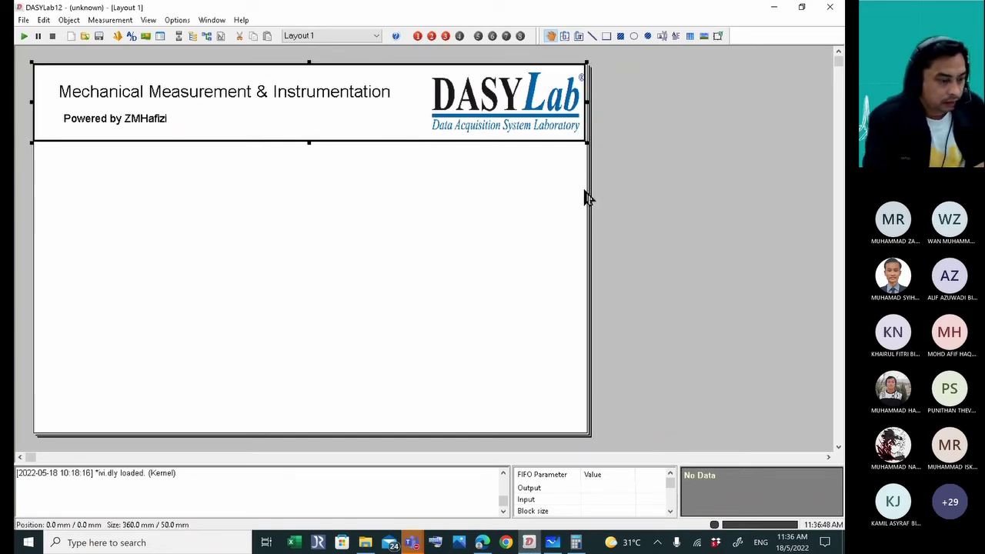
pyautogui.click(658, 190)
# Nudge the header rectangle down to 0.5 mm from the page's top edge.
pyautogui.click(377, 133)
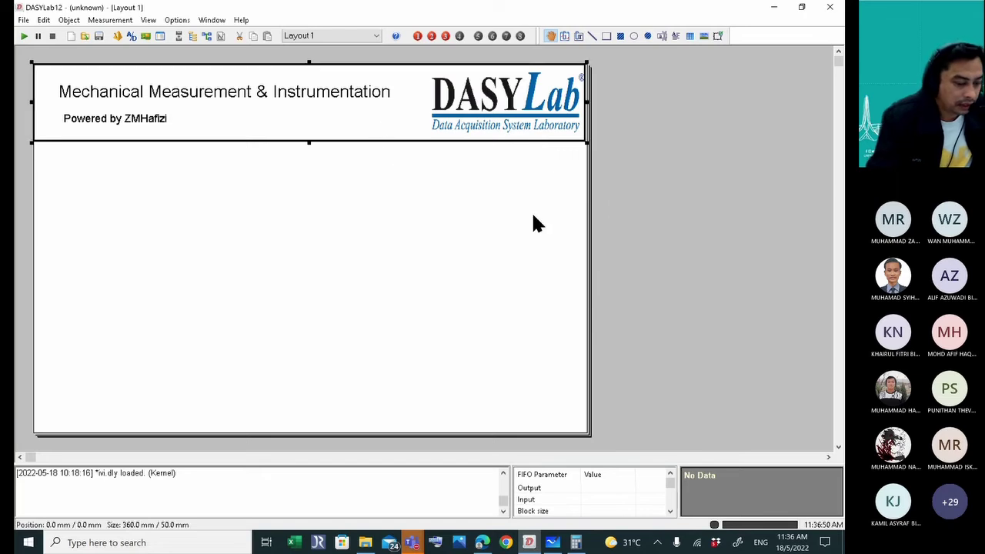
pyautogui.press('Down')
pyautogui.press('Down')
pyautogui.press('Down')
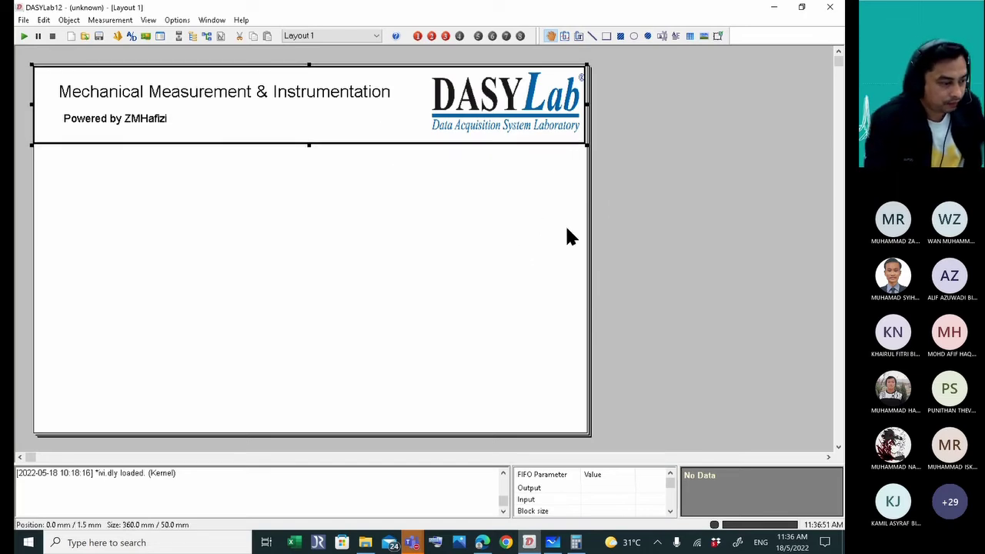
pyautogui.press('Up')
pyautogui.press('Up')
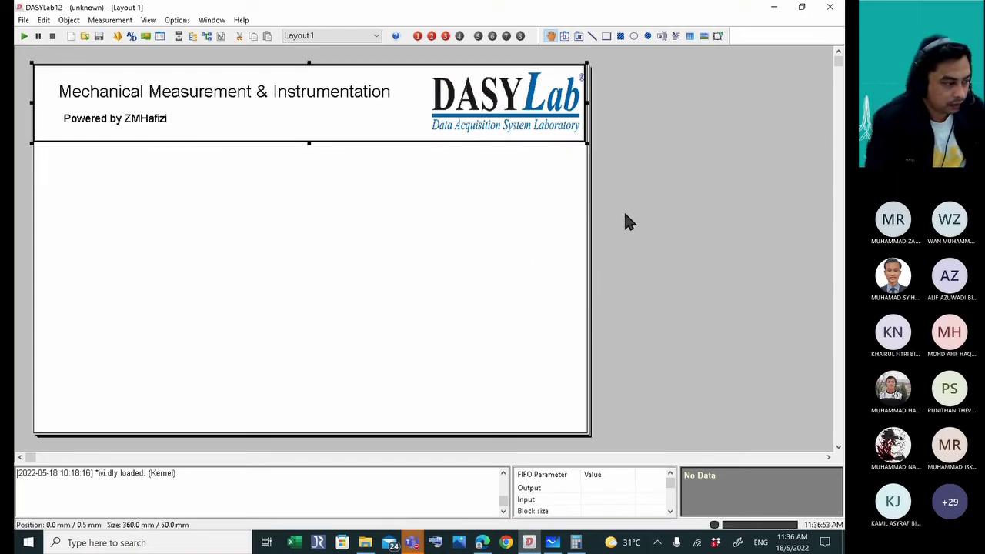
pyautogui.click(626, 223)
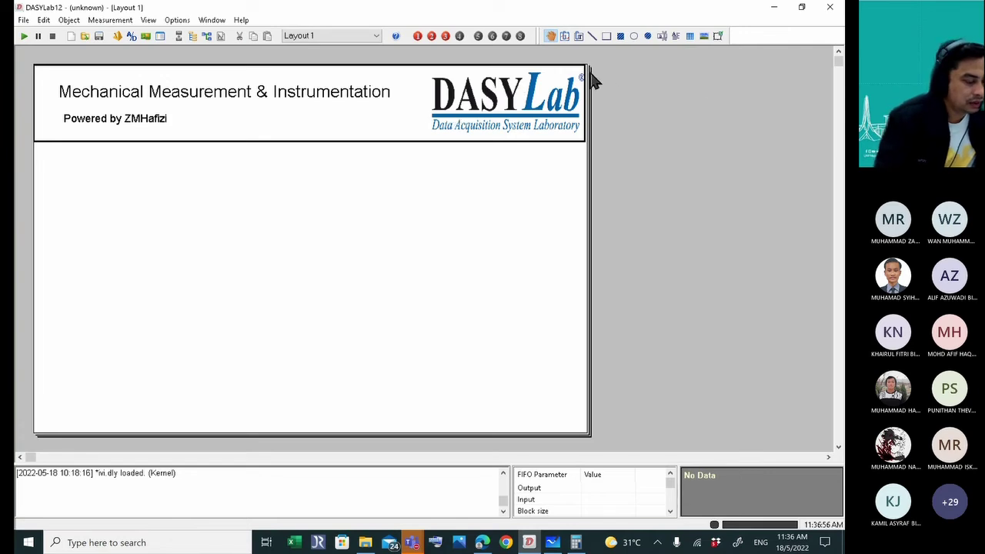
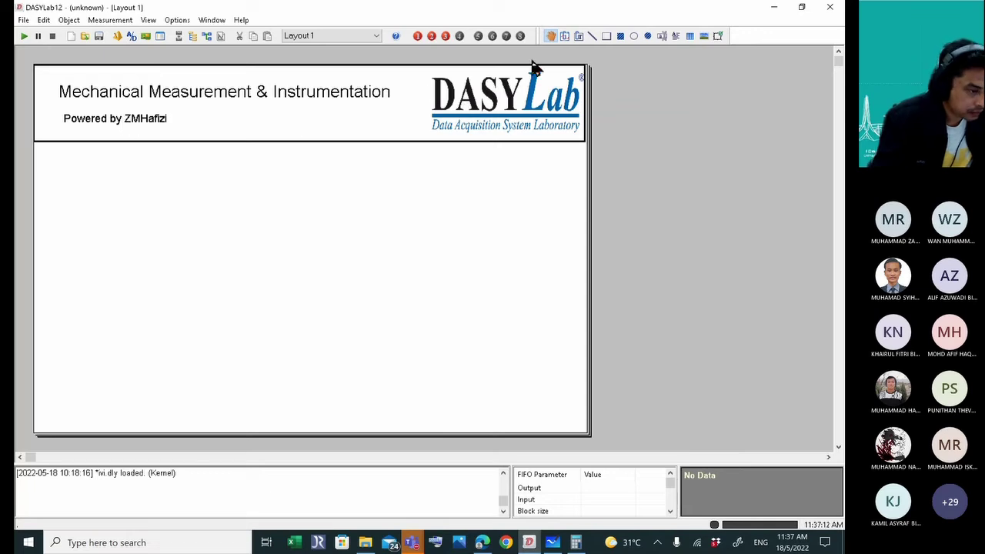
# Insert a display placeholder of about 110 × 50 mm below the header, 15 mm from the page's left edge and 70 mm from its top.
pyautogui.click(564, 36)
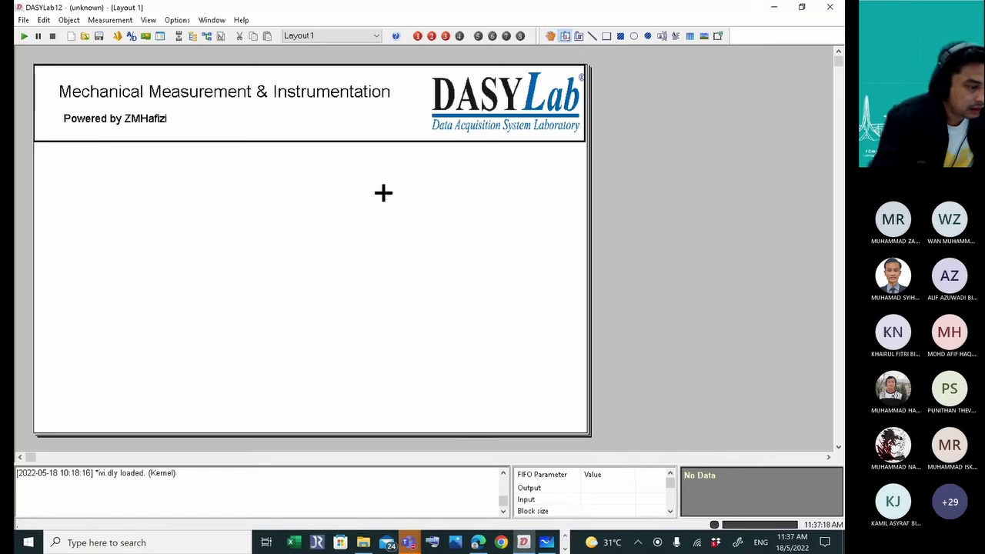
pyautogui.moveTo(56, 187); pyautogui.dragTo(217, 270)
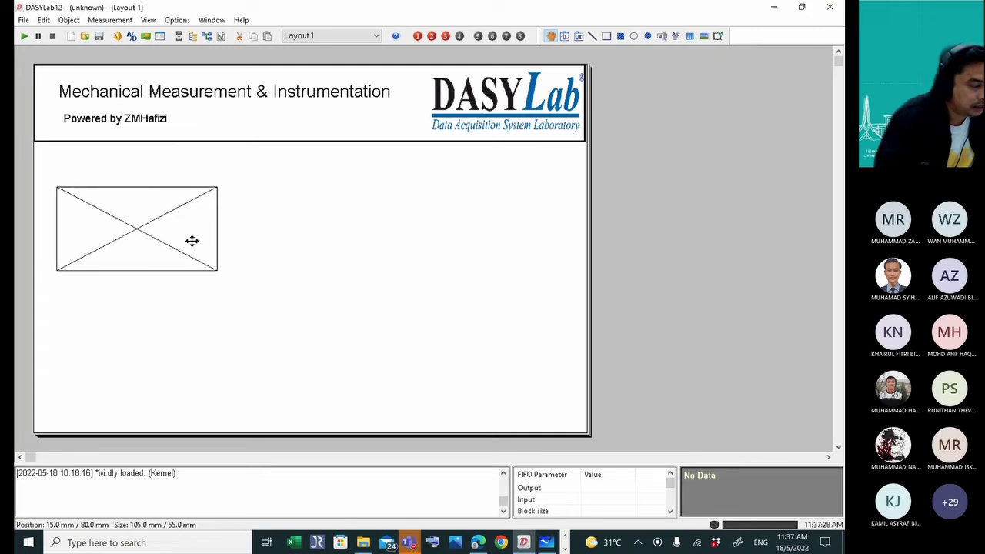
pyautogui.moveTo(191, 240)
pyautogui.mouseDown()
pyautogui.moveTo(151, 232)
pyautogui.moveTo(184, 224)
pyautogui.mouseUp()
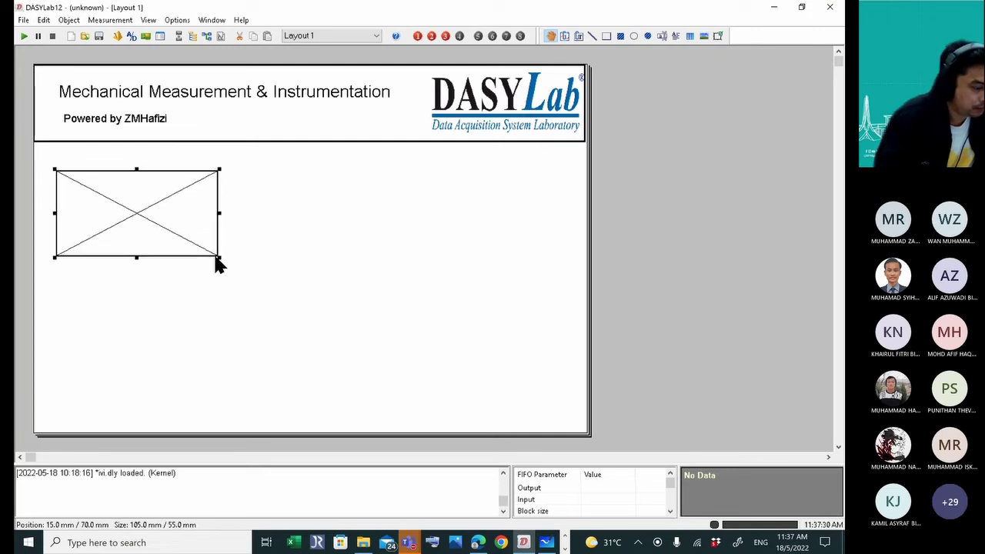
pyautogui.moveTo(218, 259)
pyautogui.mouseDown()
pyautogui.moveTo(214, 351)
pyautogui.moveTo(227, 249)
pyautogui.mouseUp()
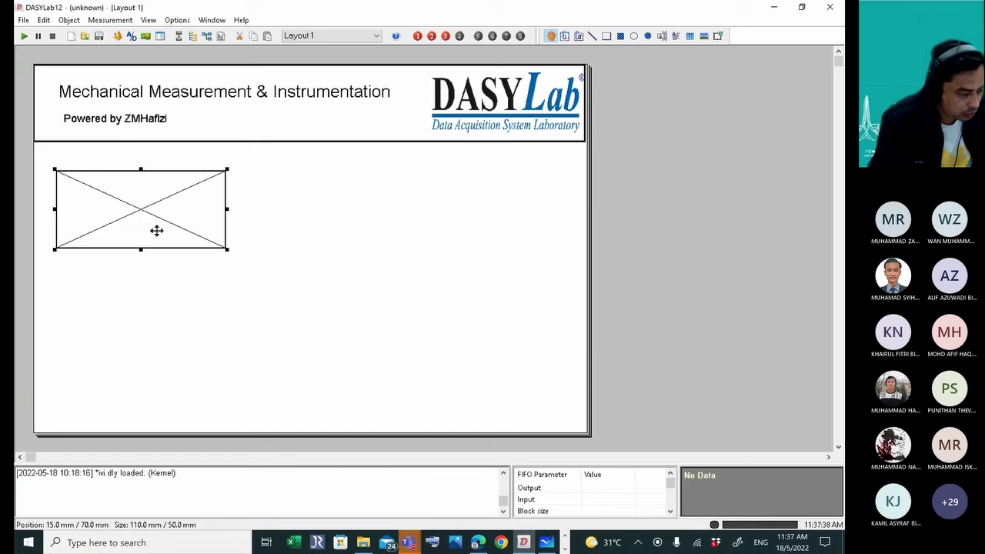
# Duplicate the placeholder three times and spread the copies below the header in a rough two-by-two arrangement.
pyautogui.moveTo(156, 233); pyautogui.dragTo(341, 217)
pyautogui.hotkey('ctrl', 'v')
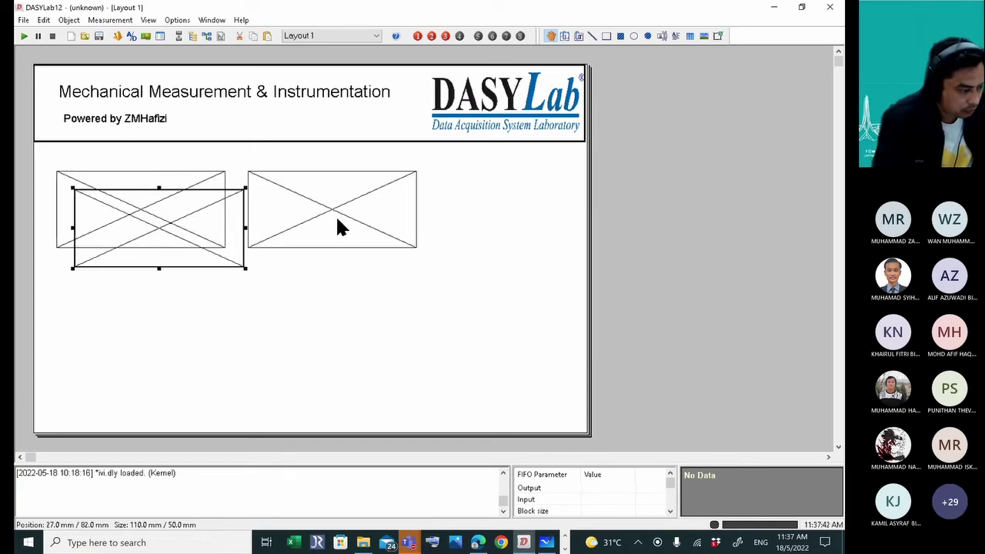
pyautogui.moveTo(193, 237); pyautogui.dragTo(183, 335)
pyautogui.hotkey('ctrl', 'v')
pyautogui.moveTo(207, 243); pyautogui.dragTo(466, 324)
pyautogui.moveTo(389, 193); pyautogui.dragTo(533, 170)
# Position the two left placeholders 10 mm from the page's left edge, 60 and 140 mm from its top, and enlarge both to equal size.
pyautogui.moveTo(150, 227); pyautogui.dragTo(142, 210)
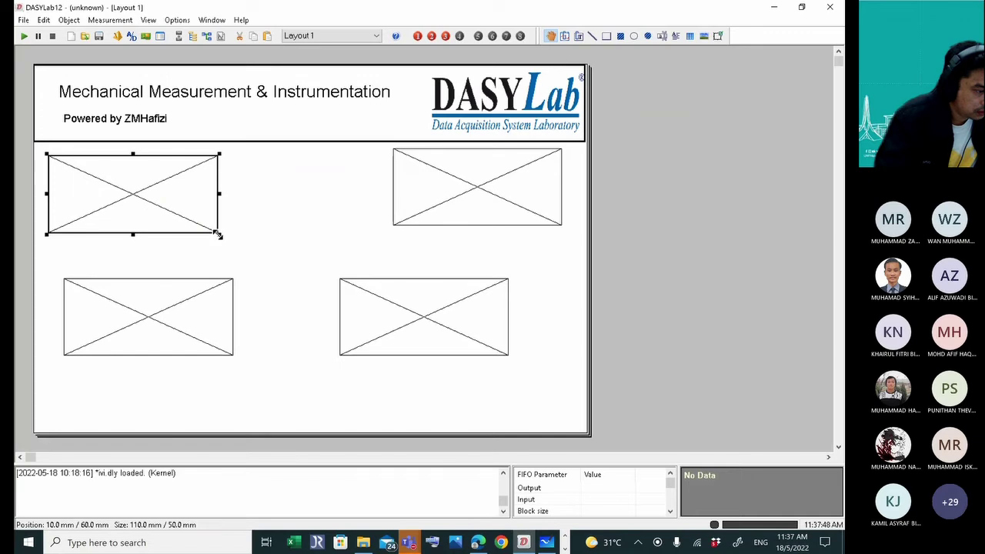
pyautogui.moveTo(217, 234); pyautogui.dragTo(279, 271)
pyautogui.moveTo(180, 337); pyautogui.dragTo(155, 315)
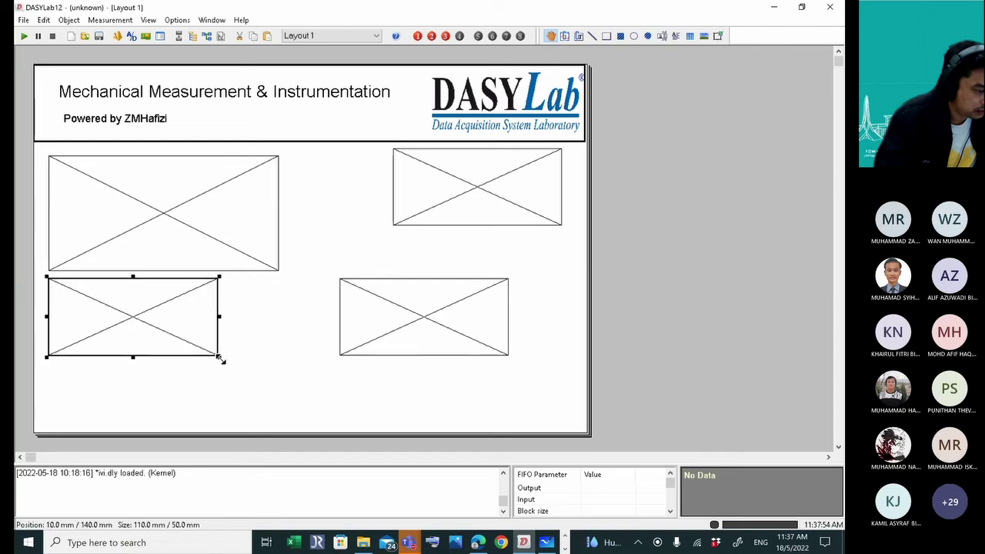
pyautogui.moveTo(218, 357); pyautogui.dragTo(278, 393)
# Position the two right placeholders 165 mm from the page's left edge, 60 and 140 mm from its top, and enlarge both to 135 × 75 mm.
pyautogui.moveTo(434, 180); pyautogui.dragTo(326, 183)
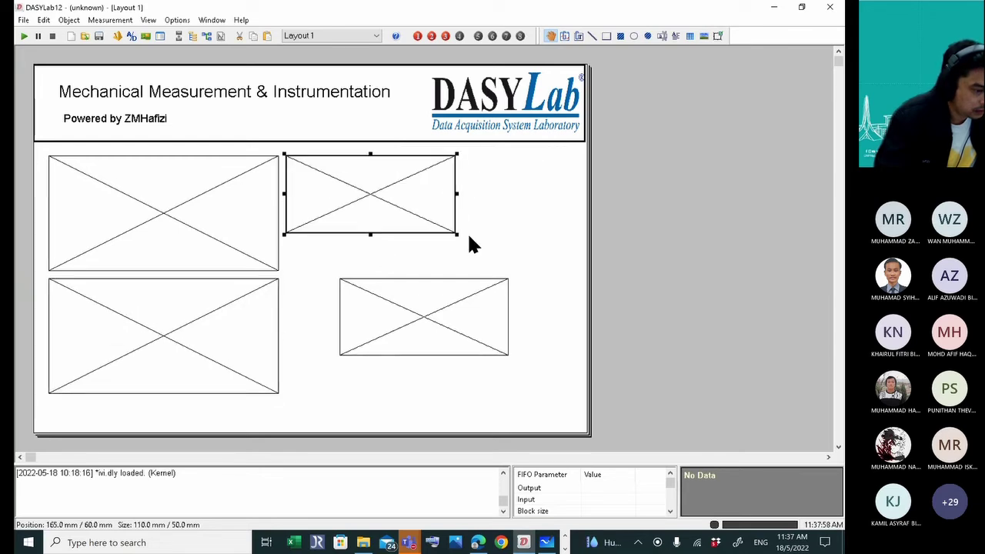
pyautogui.moveTo(456, 234); pyautogui.dragTo(495, 272)
pyautogui.moveTo(497, 336); pyautogui.dragTo(495, 395)
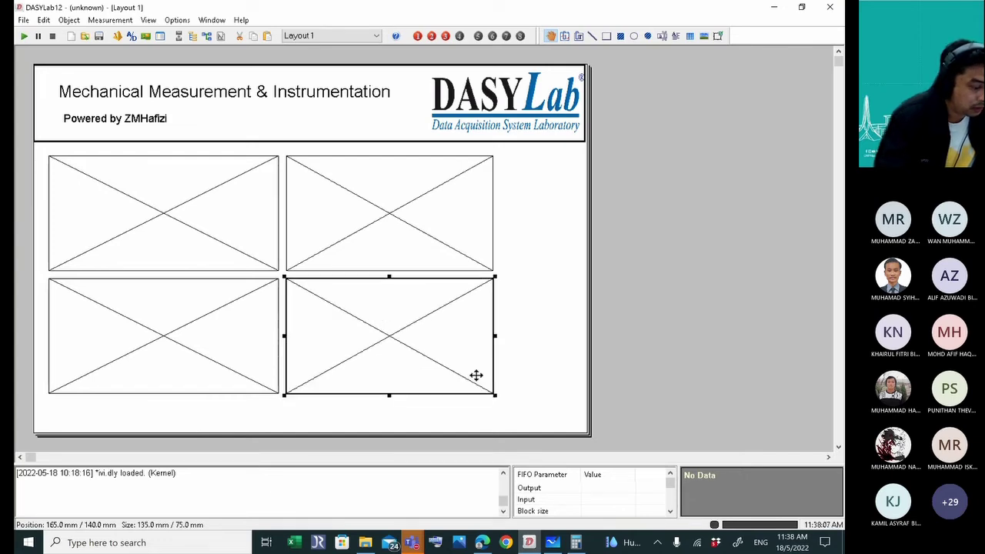
# Link the upper-left placeholder on the page to chart module 1.
pyautogui.doubleClick(160, 230)
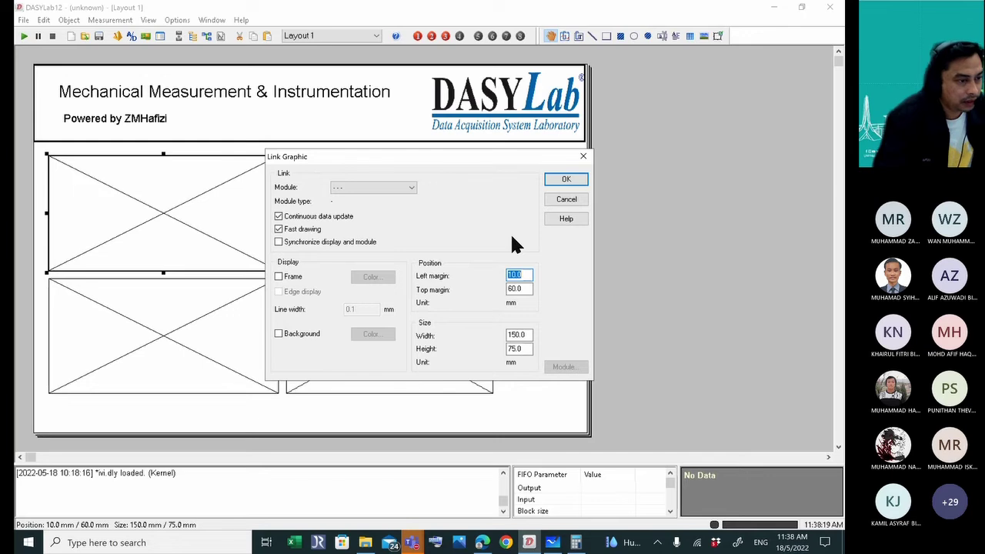
pyautogui.click(577, 179)
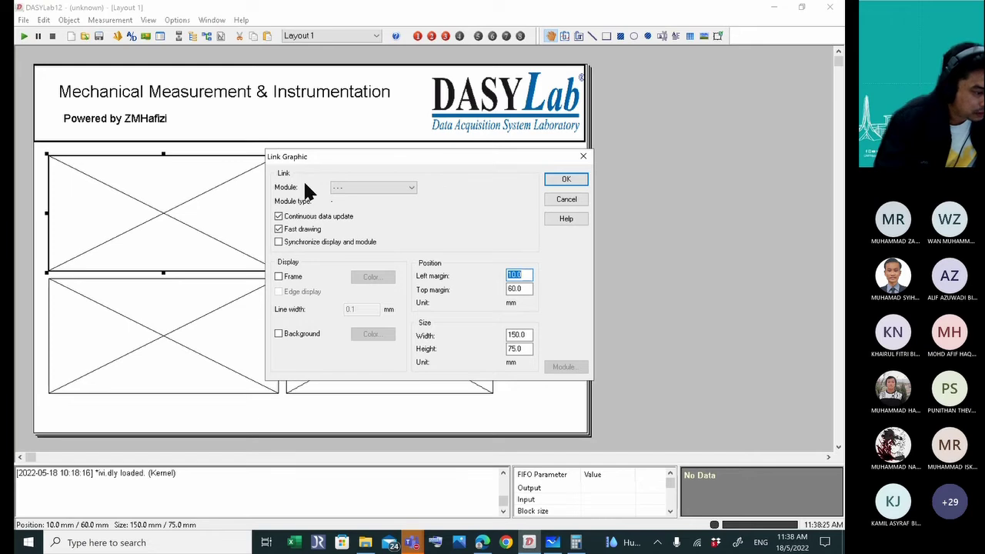
pyautogui.click(368, 188)
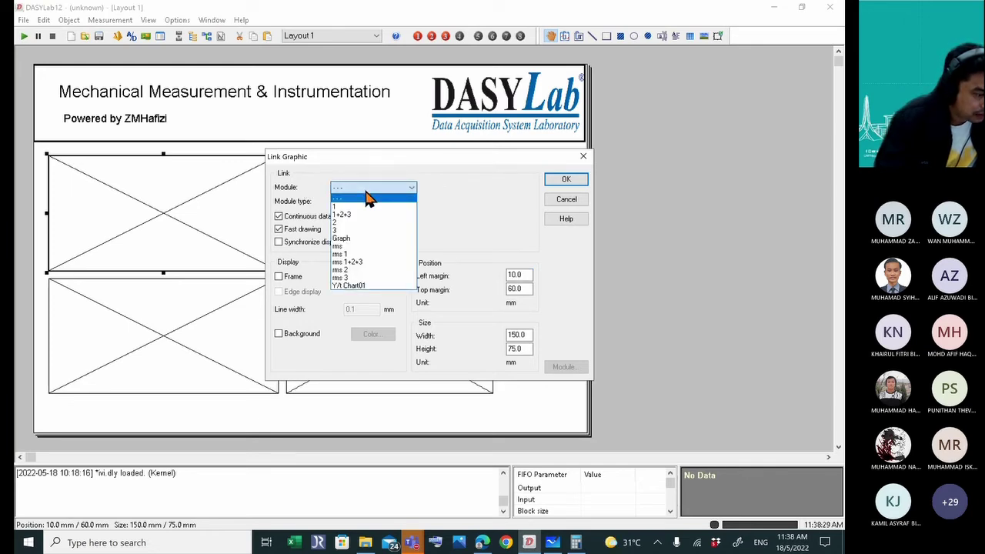
pyautogui.click(369, 207)
pyautogui.click(571, 178)
# Link the upper-right placeholder on the page to the Y/t chart module 2.
pyautogui.click(389, 215)
pyautogui.doubleClick(391, 214)
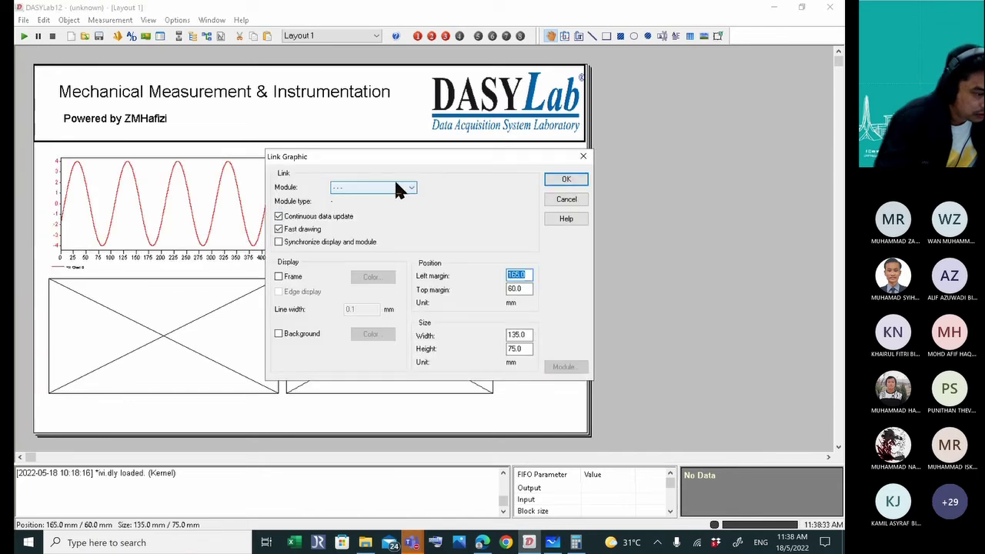
pyautogui.click(394, 187)
pyautogui.click(384, 223)
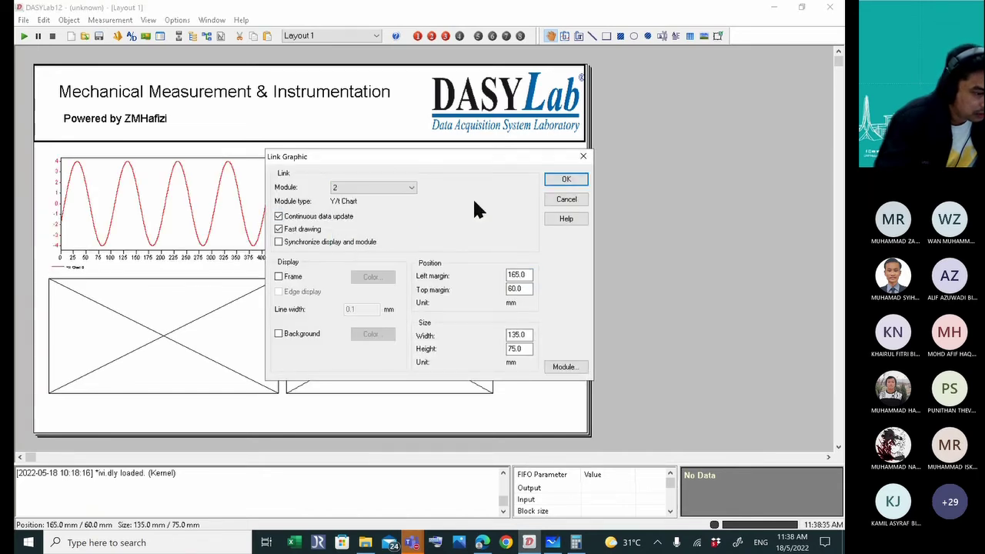
pyautogui.click(566, 178)
# Link the lower-left placeholder on the page to the Y/t chart module 3.
pyautogui.click(145, 357)
pyautogui.doubleClick(145, 356)
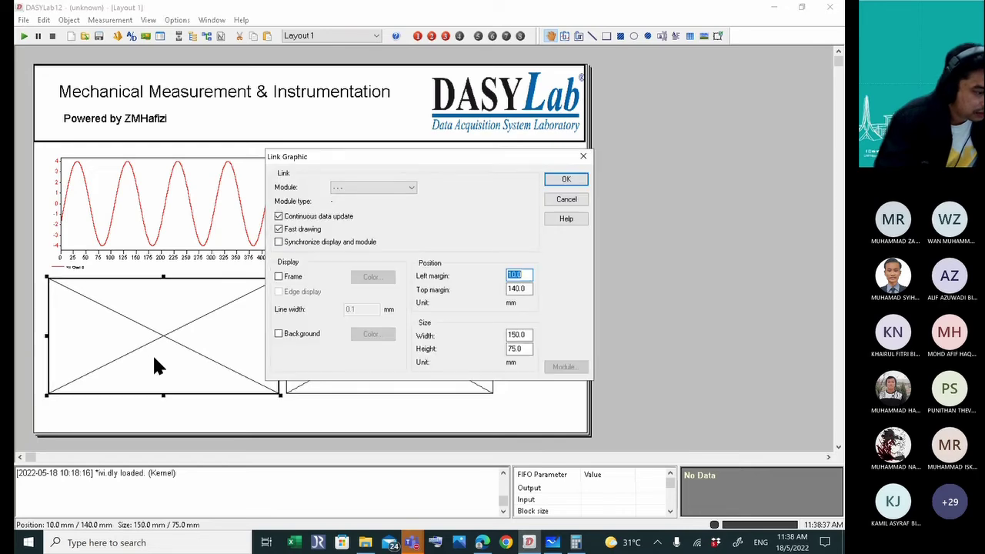
pyautogui.click(350, 189)
pyautogui.click(363, 231)
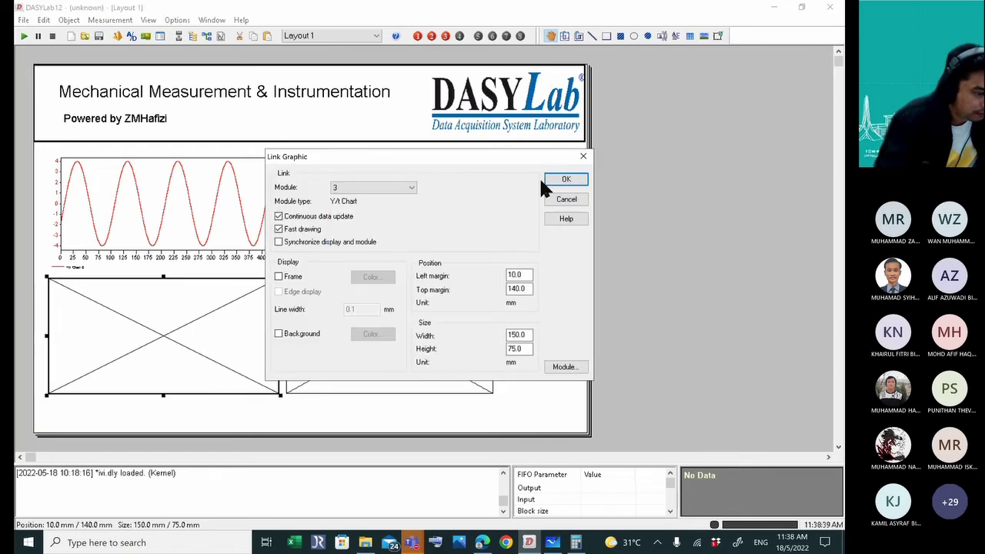
pyautogui.click(559, 178)
# Link the lower-right placeholder on the page to the Y/t chart module 1+2+3.
pyautogui.click(343, 362)
pyautogui.doubleClick(343, 362)
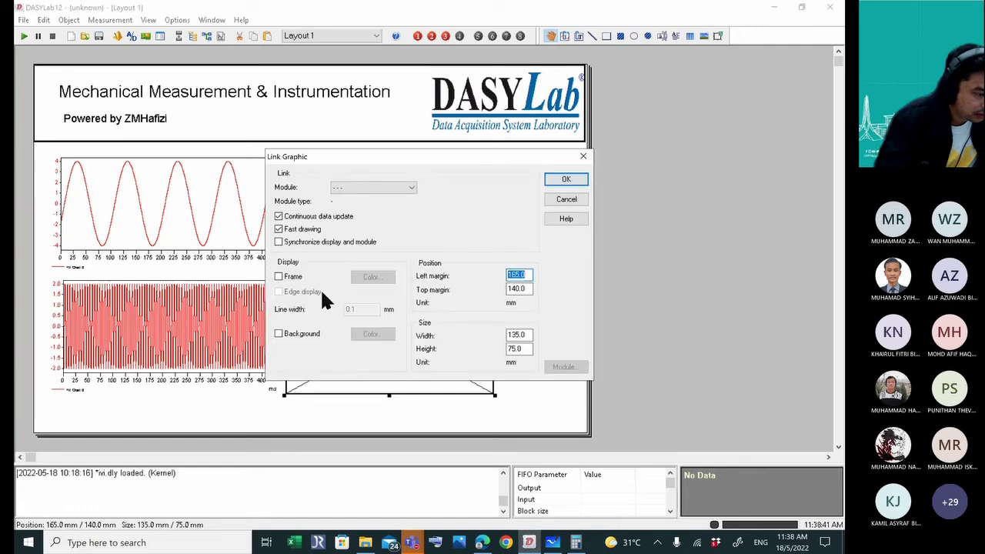
pyautogui.click(354, 187)
pyautogui.click(362, 216)
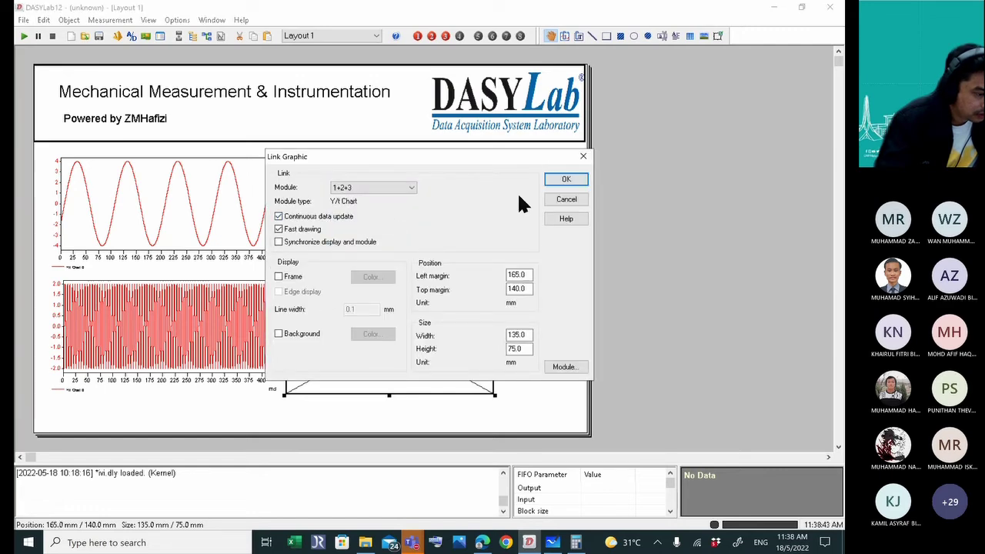
pyautogui.click(560, 179)
pyautogui.click(562, 164)
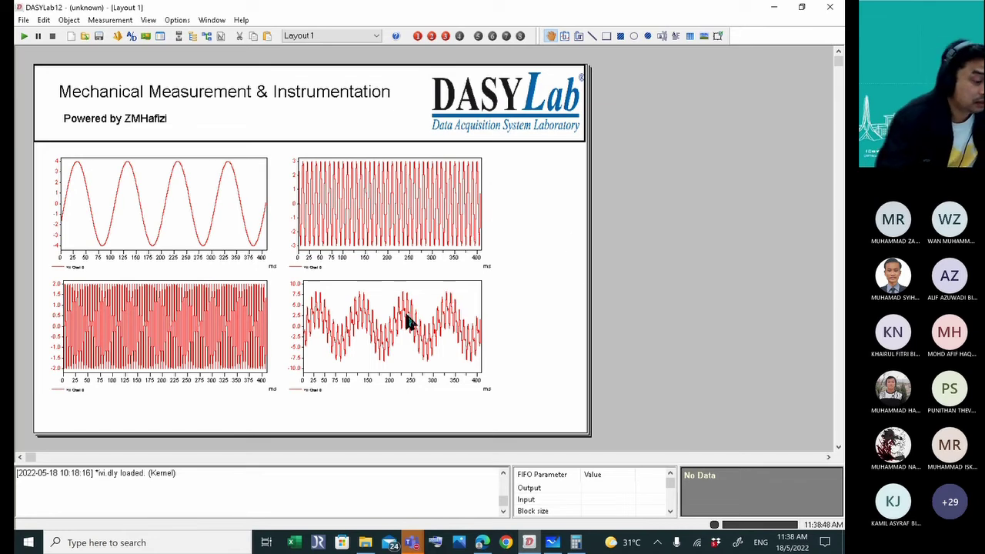
# Start the measurement to watch the four linked charts update, and stop it.
pyautogui.click(24, 38)
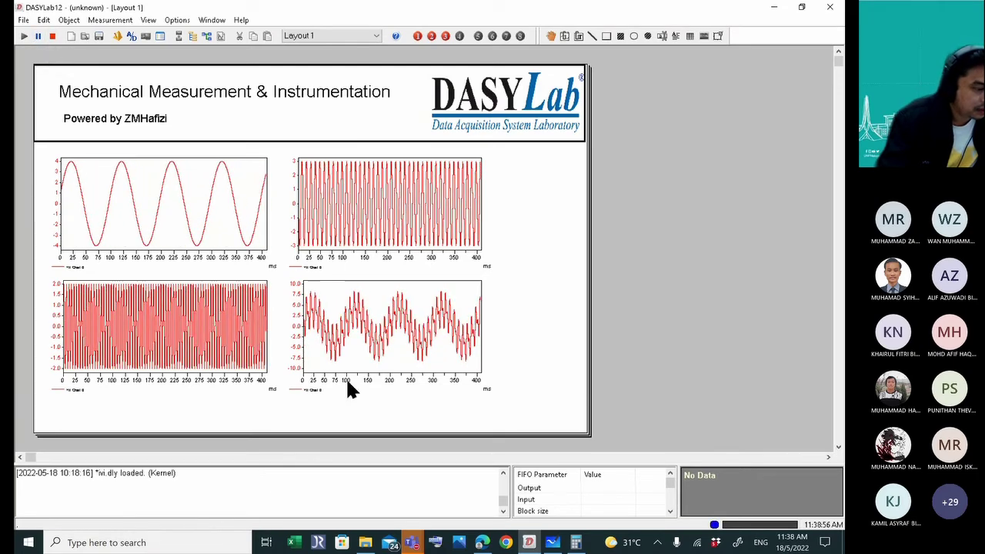
pyautogui.click(52, 37)
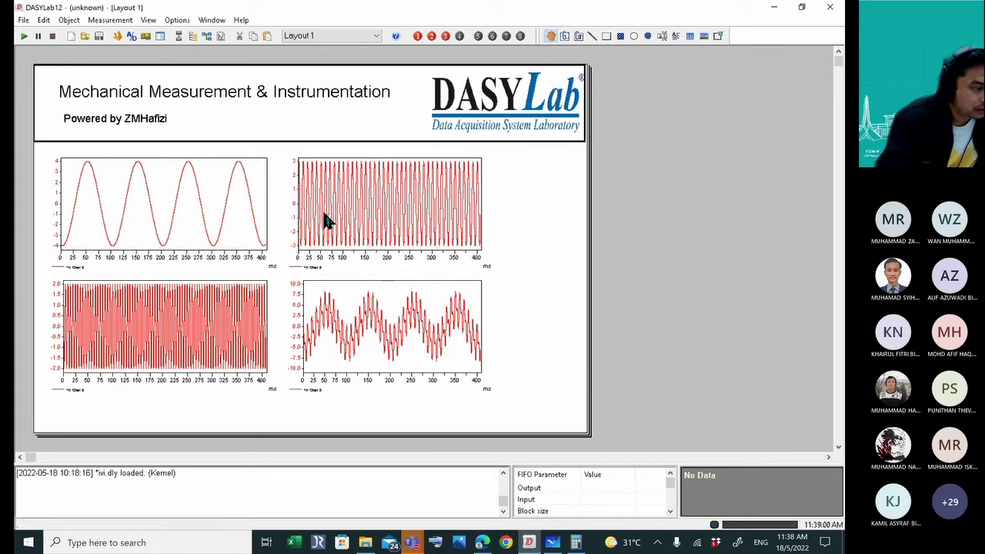
# View the Layout 1 page in full screen and return to the normal view.
pyautogui.click(213, 20)
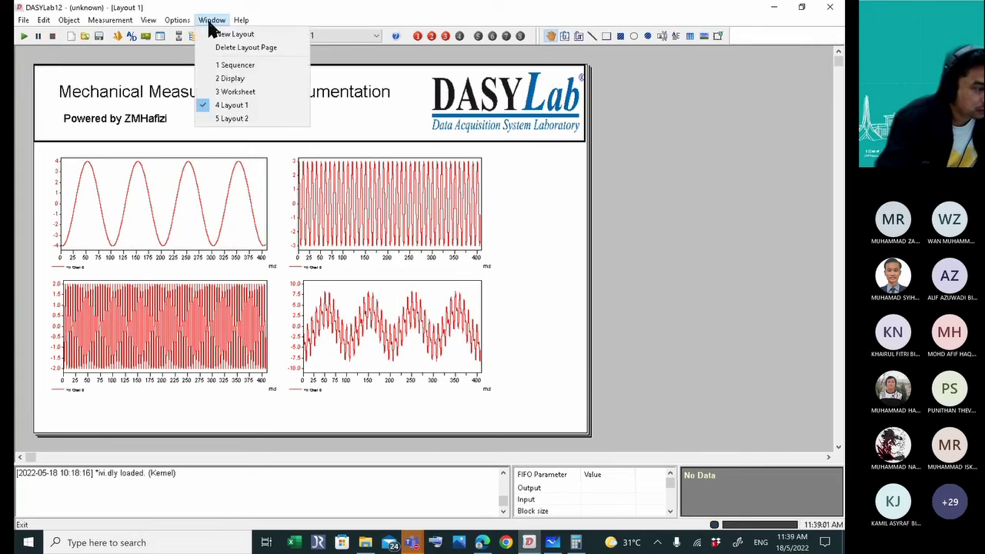
pyautogui.moveTo(148, 23)
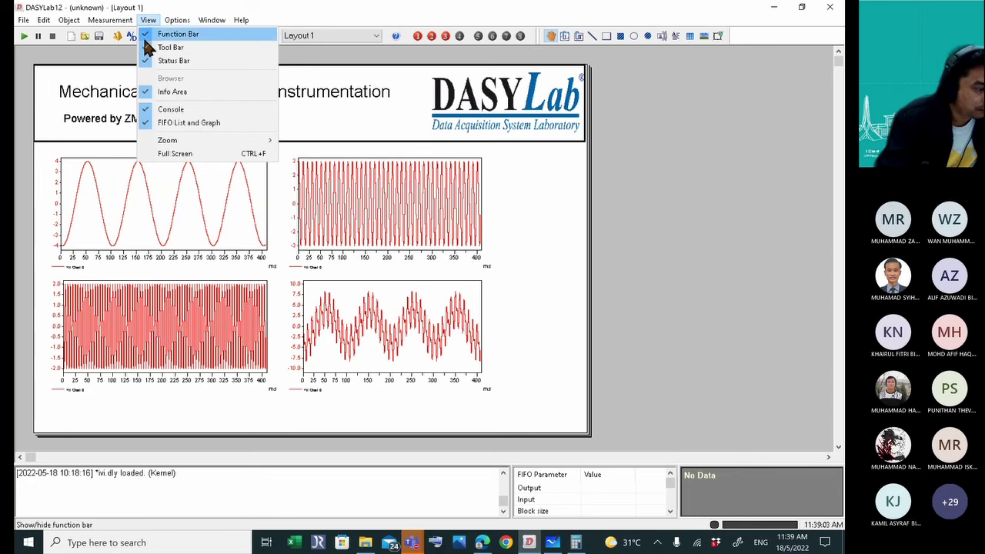
pyautogui.click(163, 153)
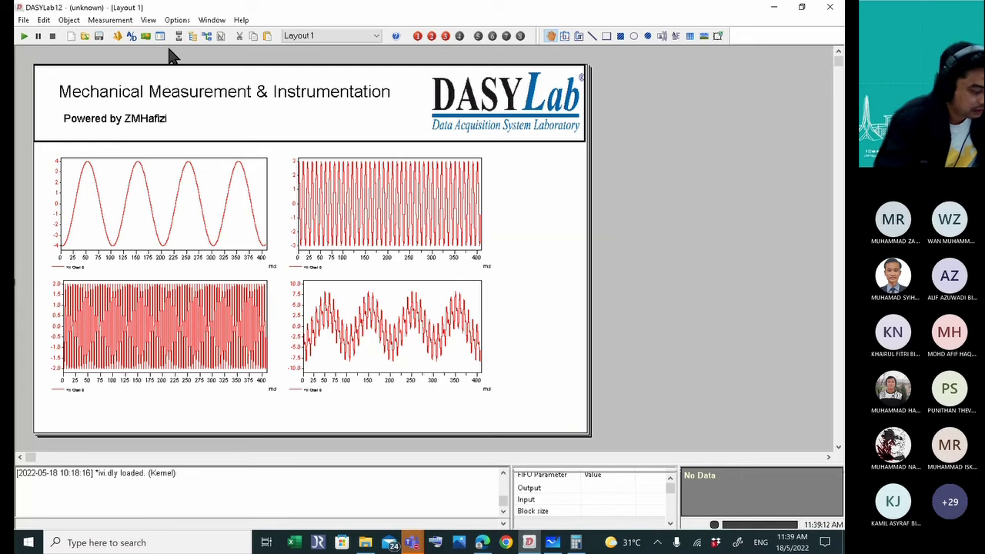
pyautogui.click(110, 20)
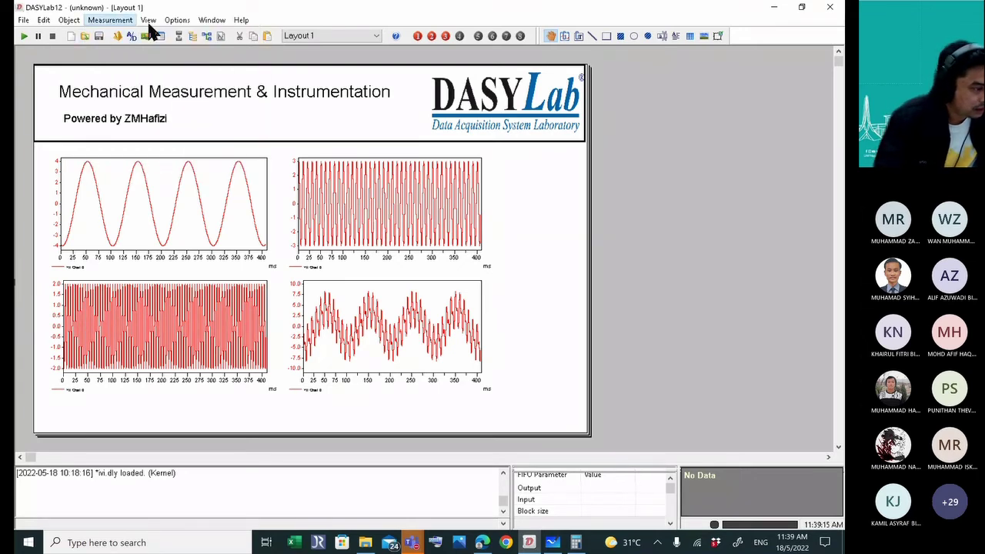
pyautogui.click(147, 21)
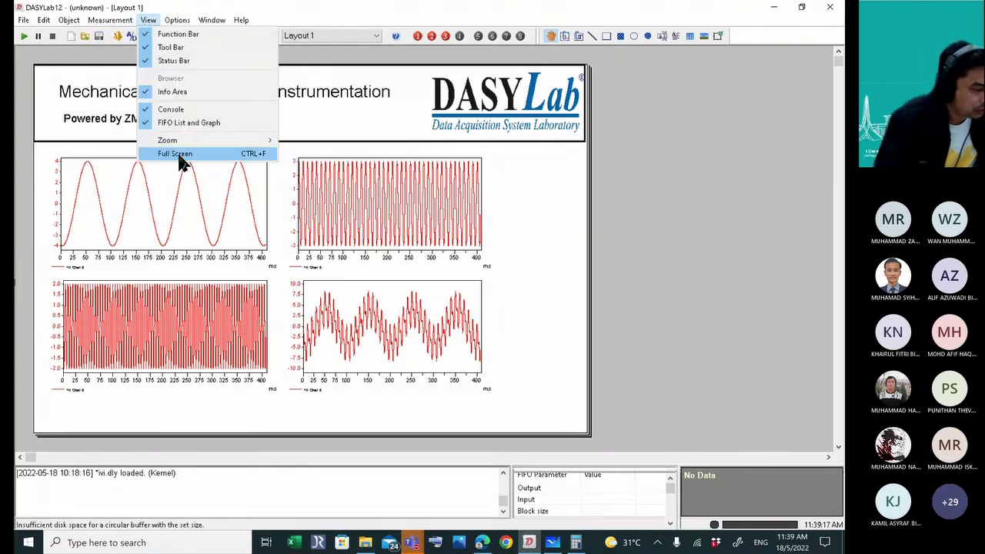
pyautogui.click(677, 196)
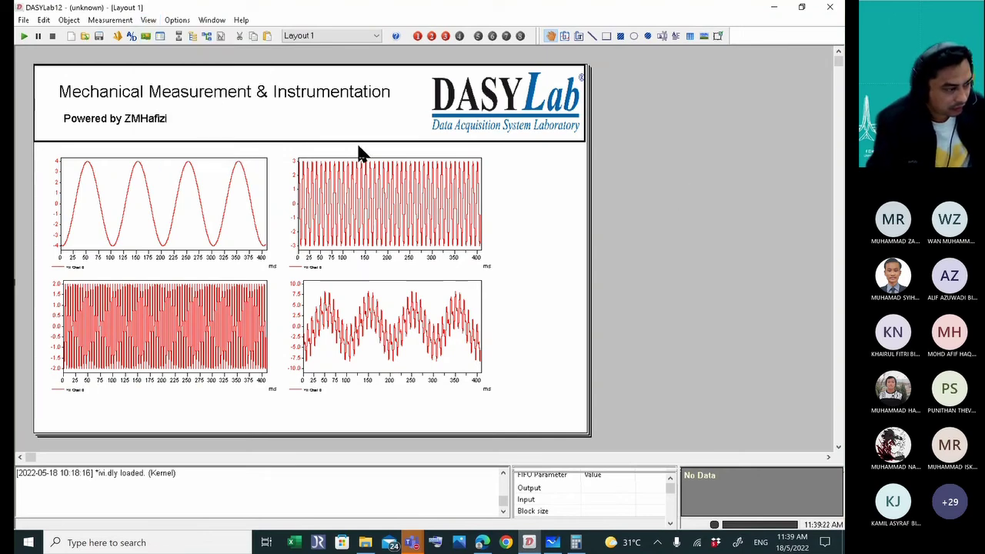
# Run the measurement once more with Layout 1 in view and stop it.
pyautogui.click(25, 36)
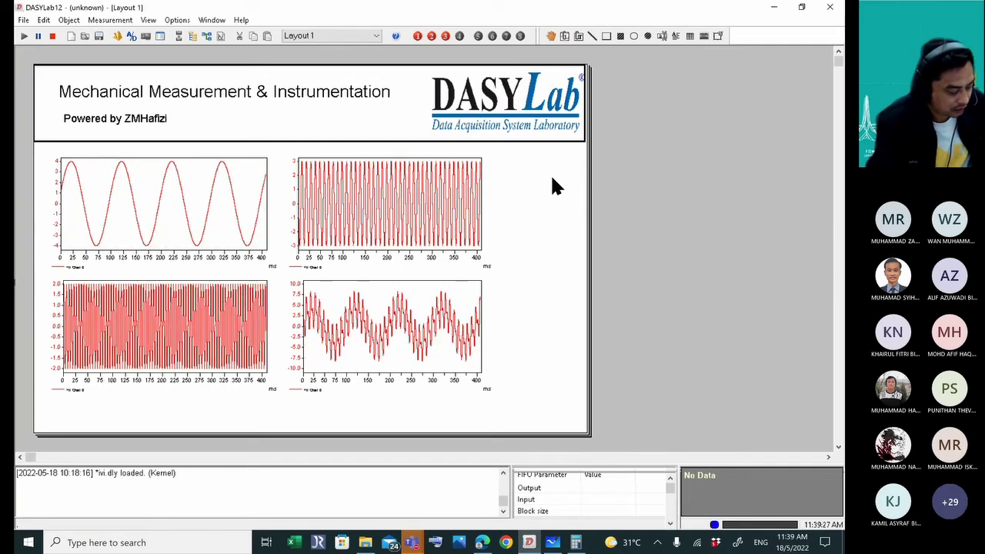
pyautogui.click(56, 35)
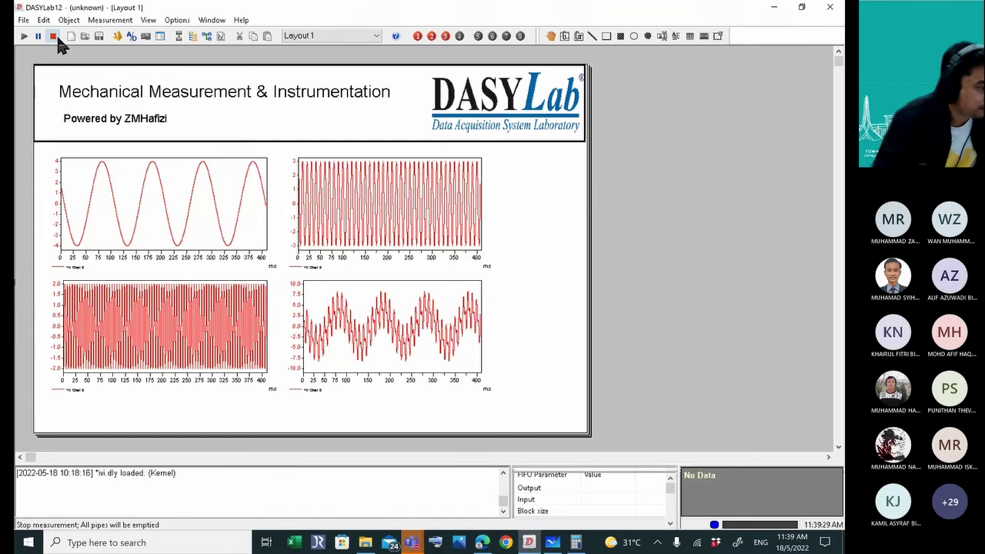
# Copy the header frame, title, credit line and logo from Layout 1 and paste them onto the Layout 2 page.
pyautogui.click(318, 35)
pyautogui.click(341, 59)
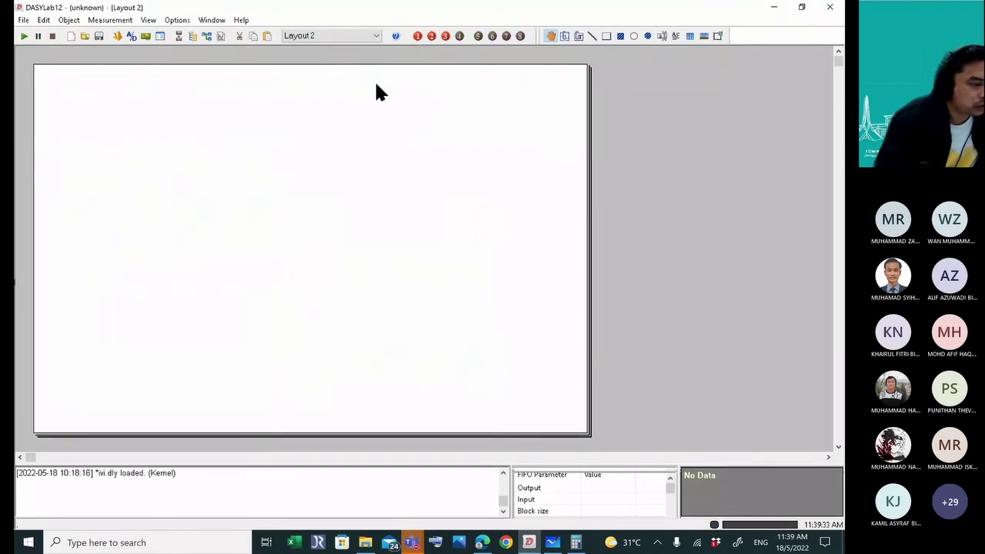
pyautogui.click(333, 36)
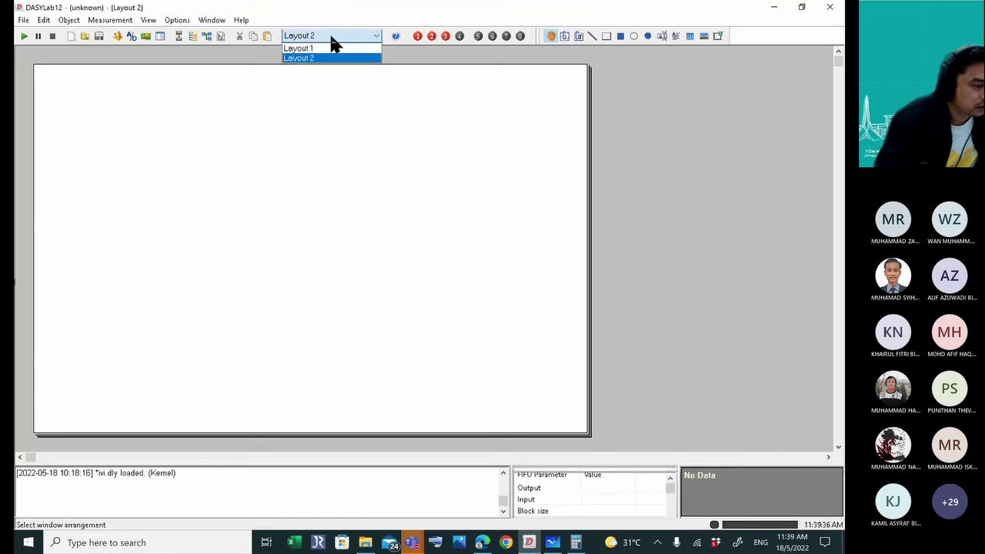
pyautogui.click(335, 49)
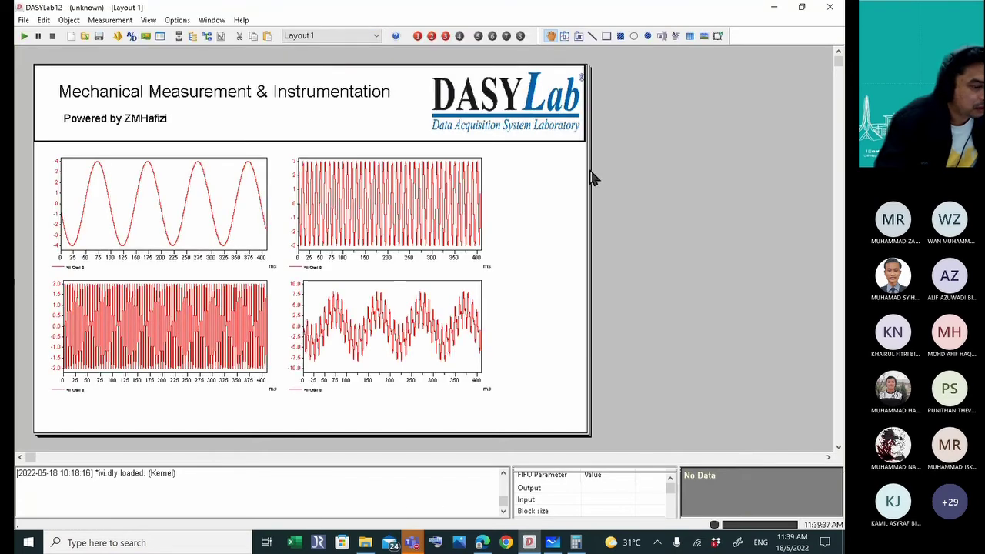
pyautogui.moveTo(668, 160); pyautogui.dragTo(17, 49)
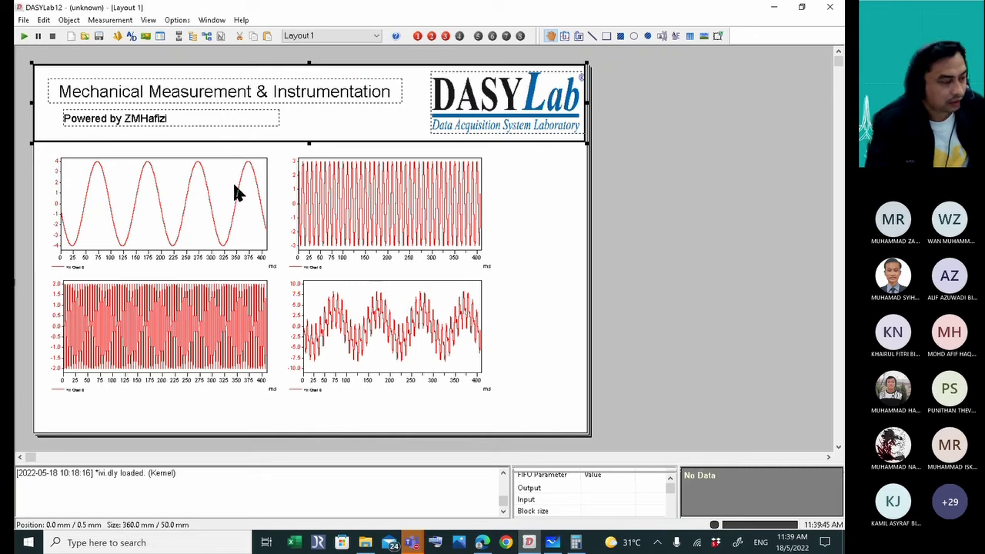
pyautogui.click(323, 36)
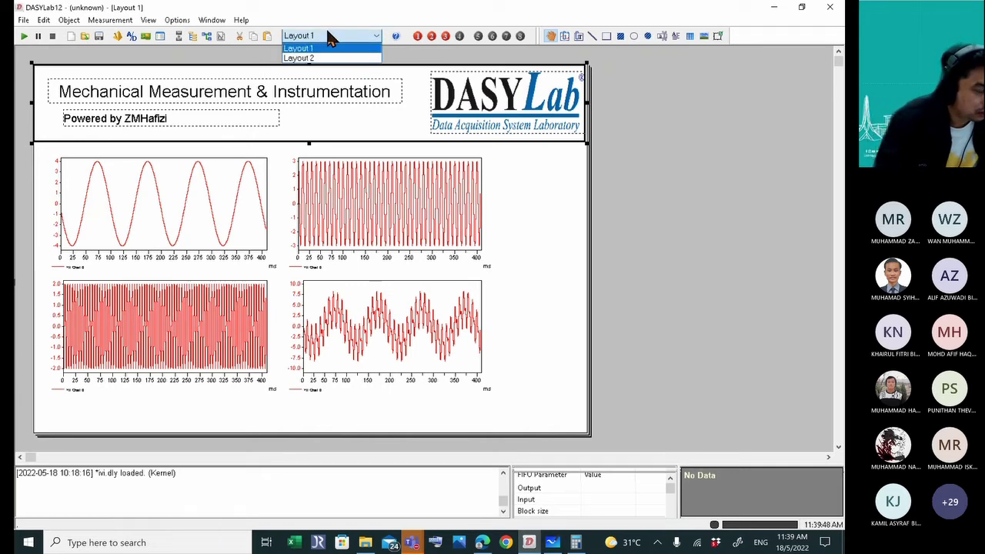
pyautogui.click(327, 36)
pyautogui.click(327, 35)
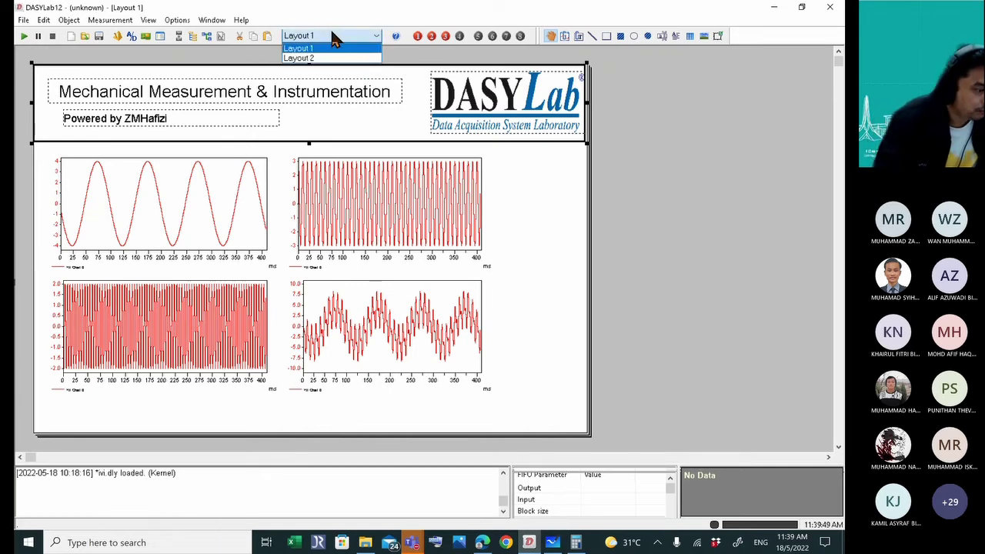
pyautogui.click(333, 58)
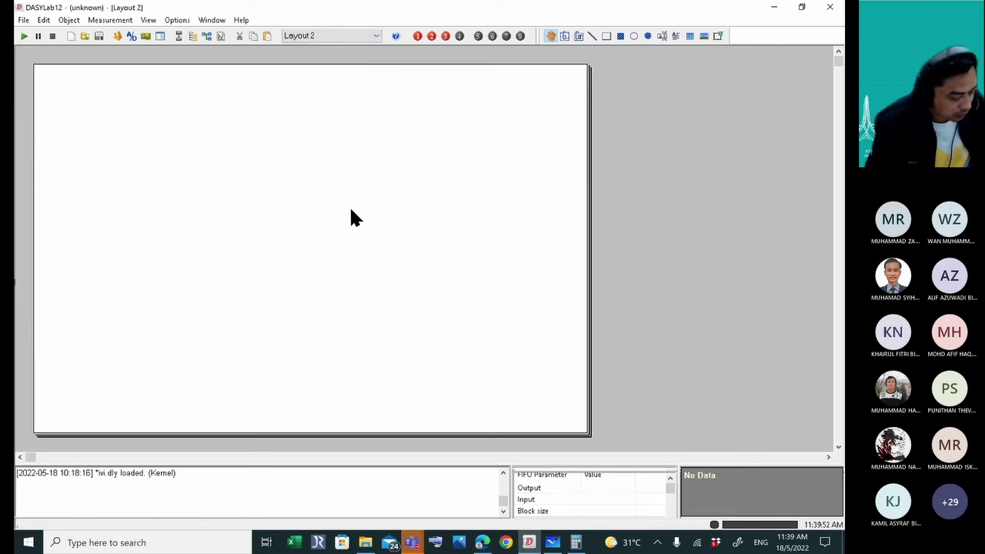
pyautogui.hotkey('ctrl', 'v')
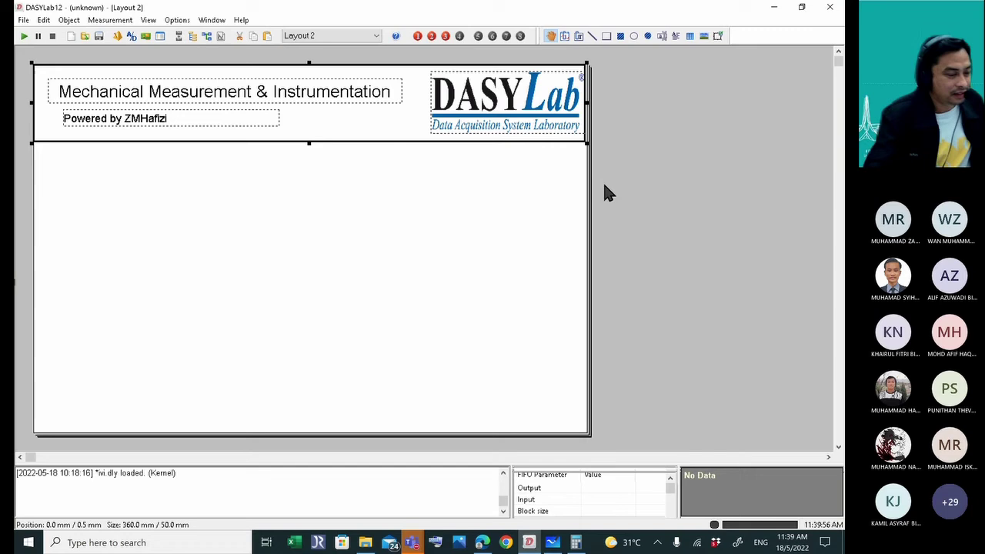
pyautogui.click(744, 178)
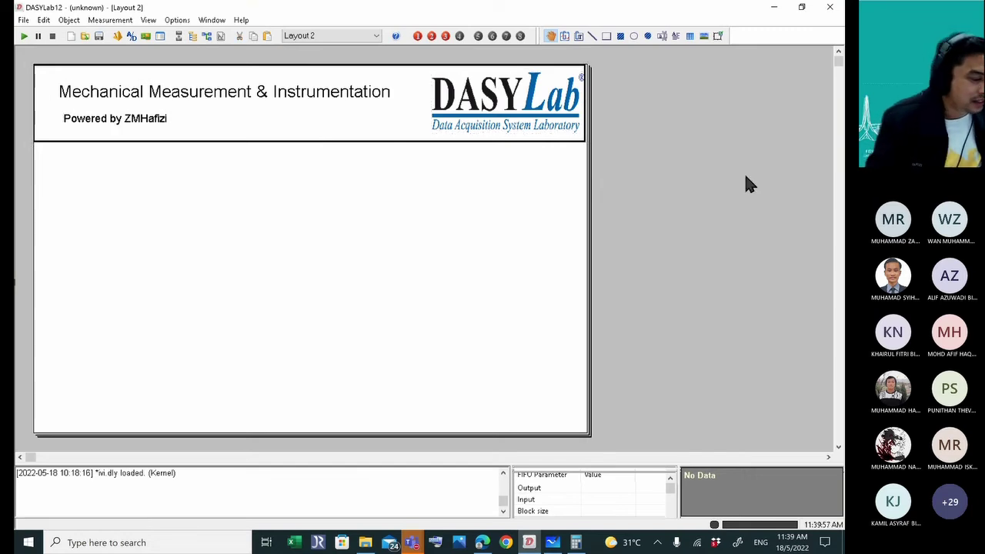
# Compare the Layout 1 and Layout 2 pages by switching back and forth between them.
pyautogui.click(350, 36)
pyautogui.click(353, 49)
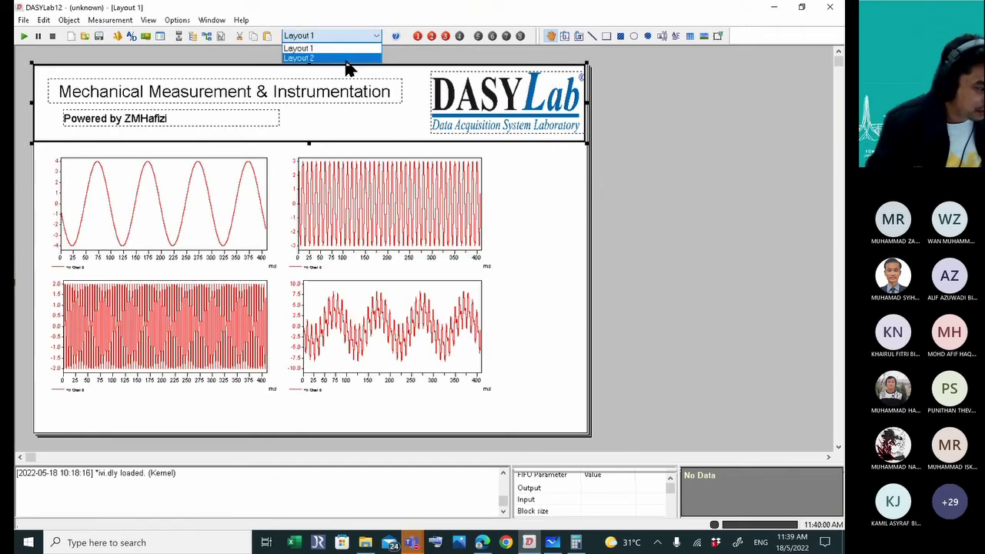
pyautogui.click(346, 59)
pyautogui.click(351, 36)
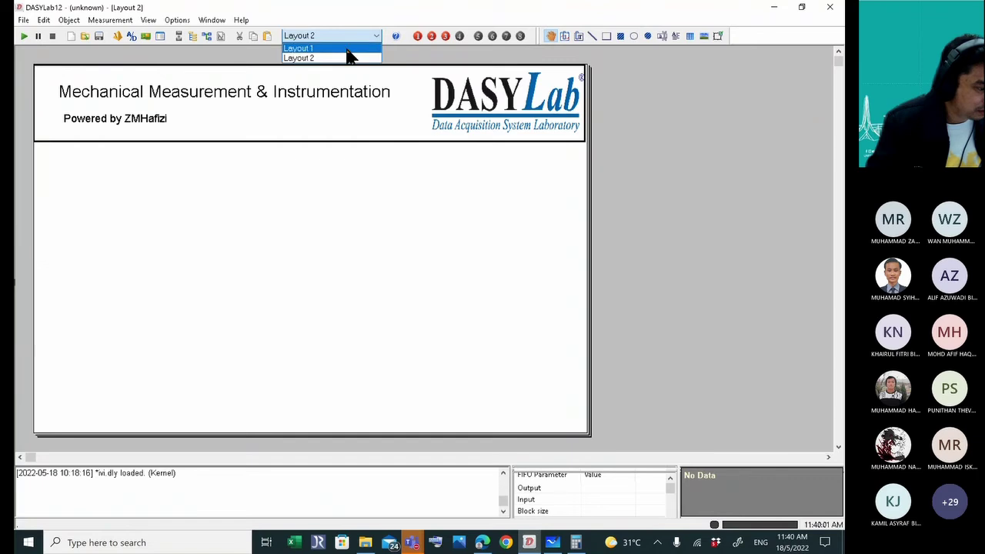
pyautogui.click(347, 49)
pyautogui.click(369, 37)
pyautogui.click(371, 61)
pyautogui.click(374, 37)
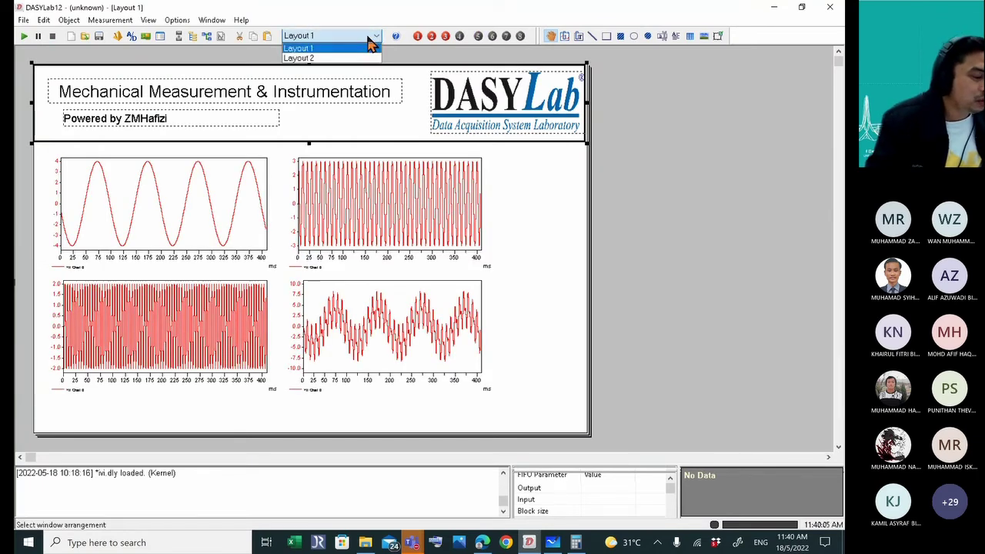
pyautogui.click(375, 74)
pyautogui.click(367, 38)
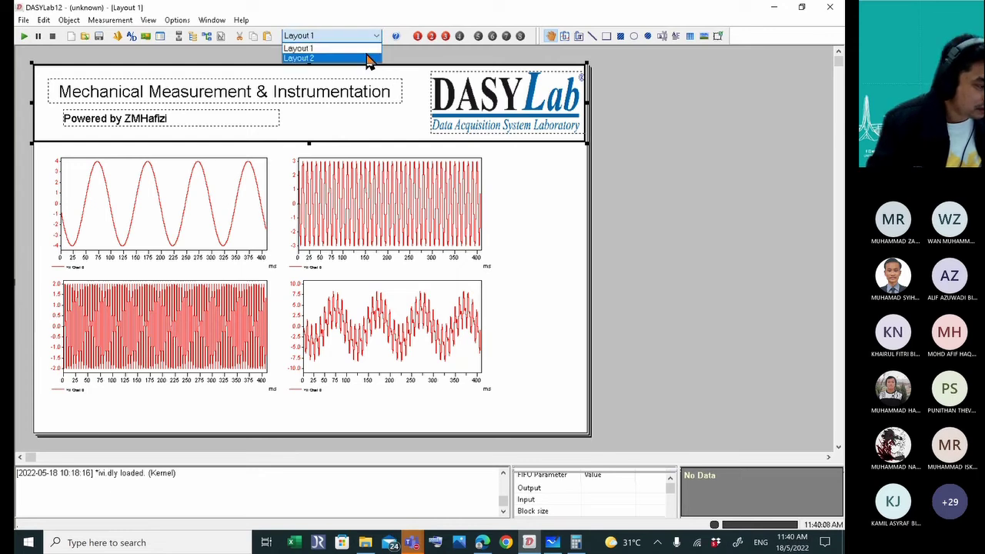
pyautogui.click(368, 59)
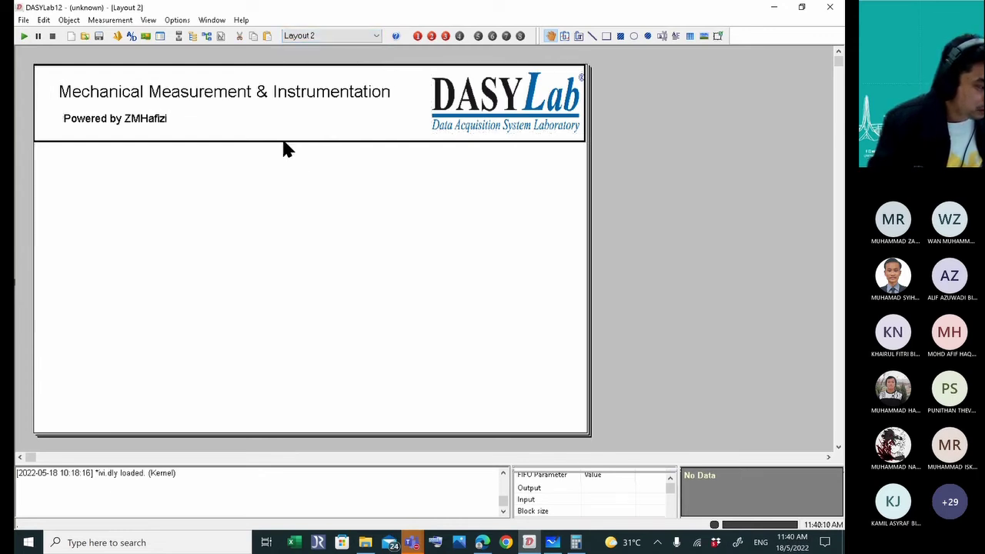
# Copy the four linked charts from Layout 1 and paste them below the header on Layout 2.
pyautogui.click(324, 36)
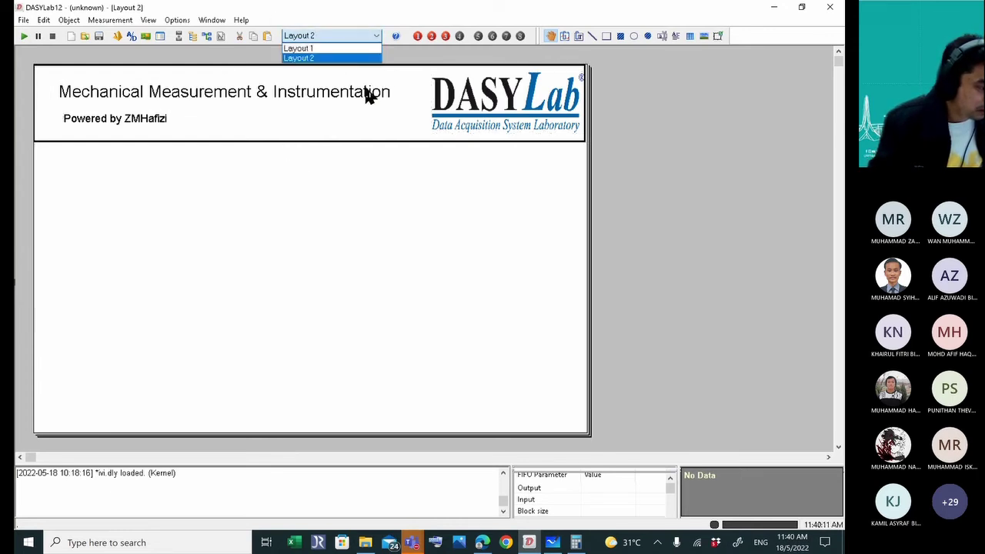
pyautogui.click(326, 49)
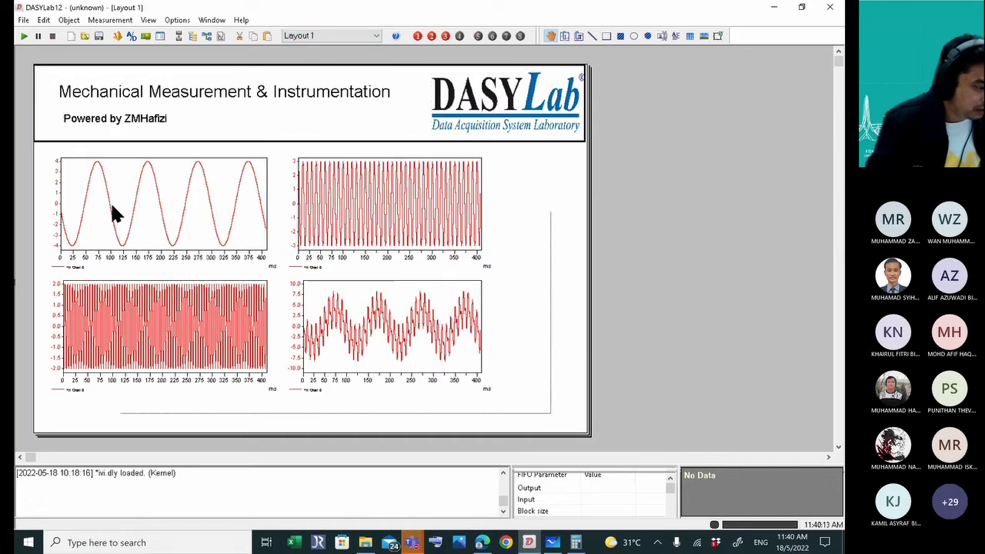
pyautogui.moveTo(33, 146); pyautogui.dragTo(551, 414)
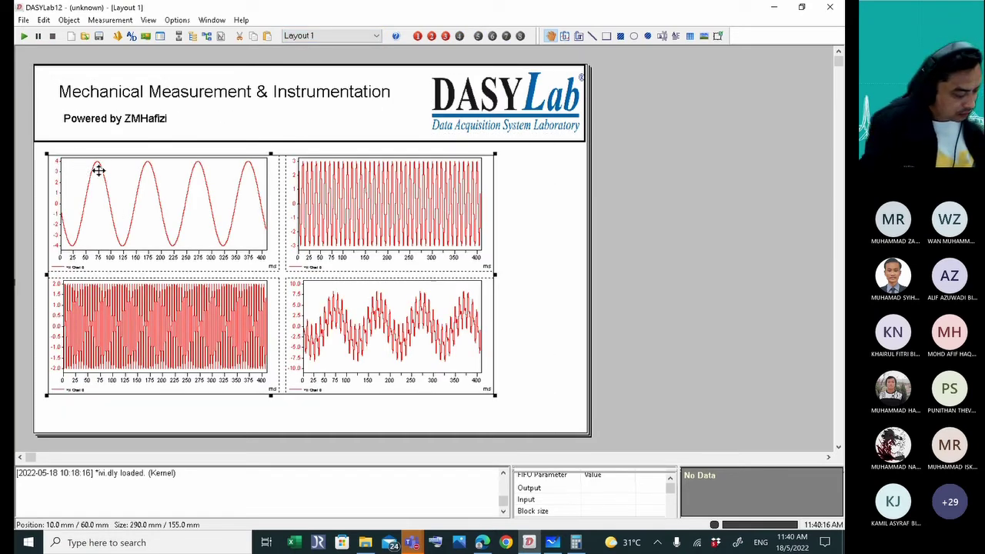
pyautogui.click(344, 35)
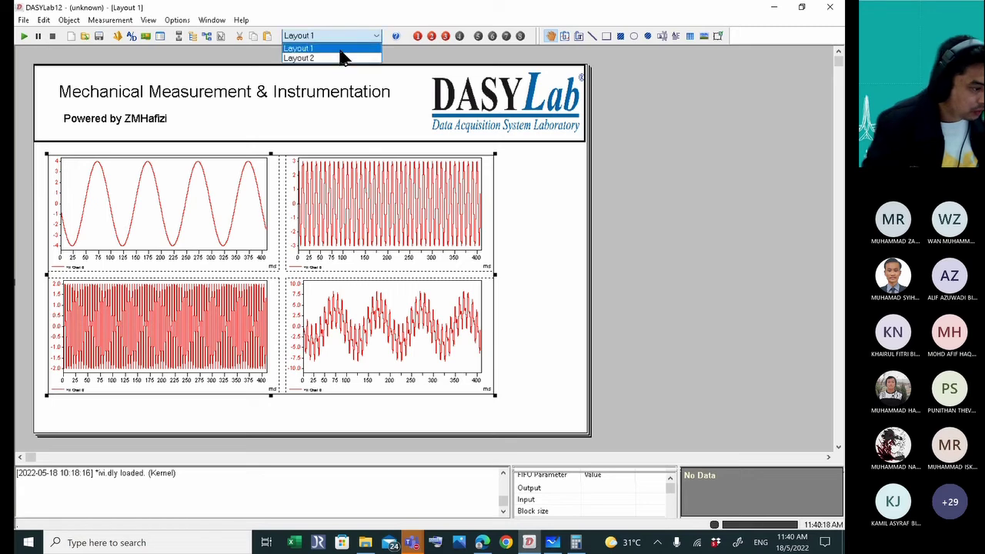
pyautogui.click(342, 61)
pyautogui.hotkey('ctrl', 'v')
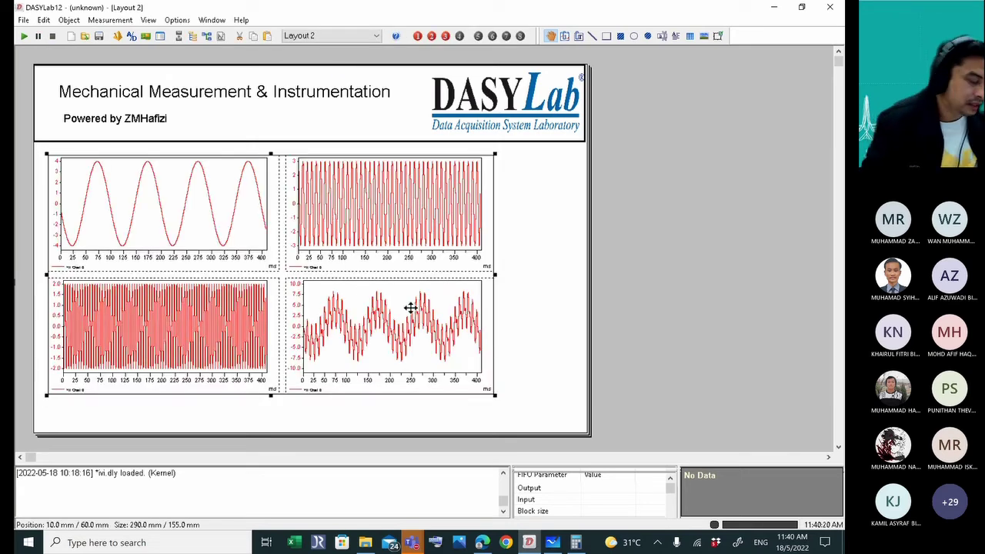
pyautogui.click(777, 282)
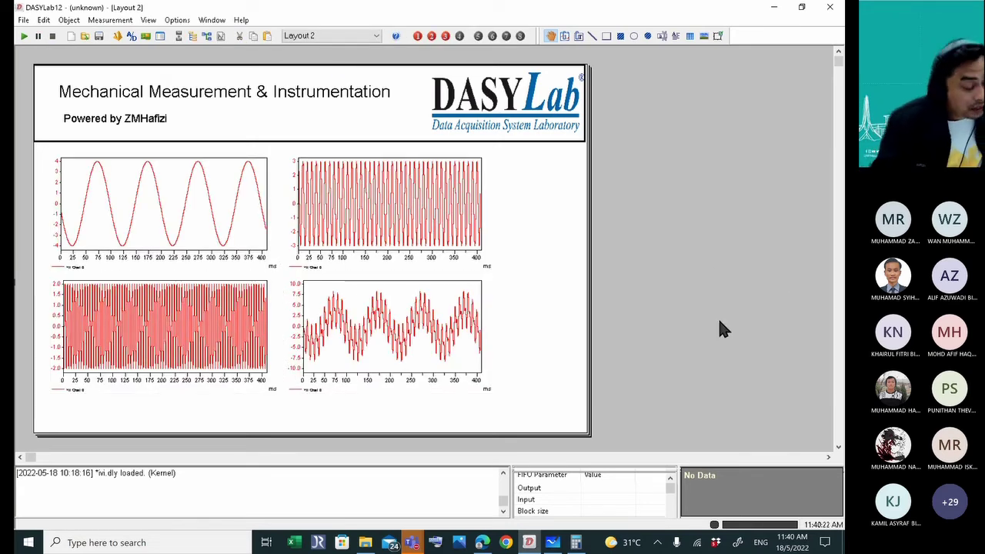
# Link the upper-left chart on Layout 2 to the Graph module.
pyautogui.doubleClick(192, 217)
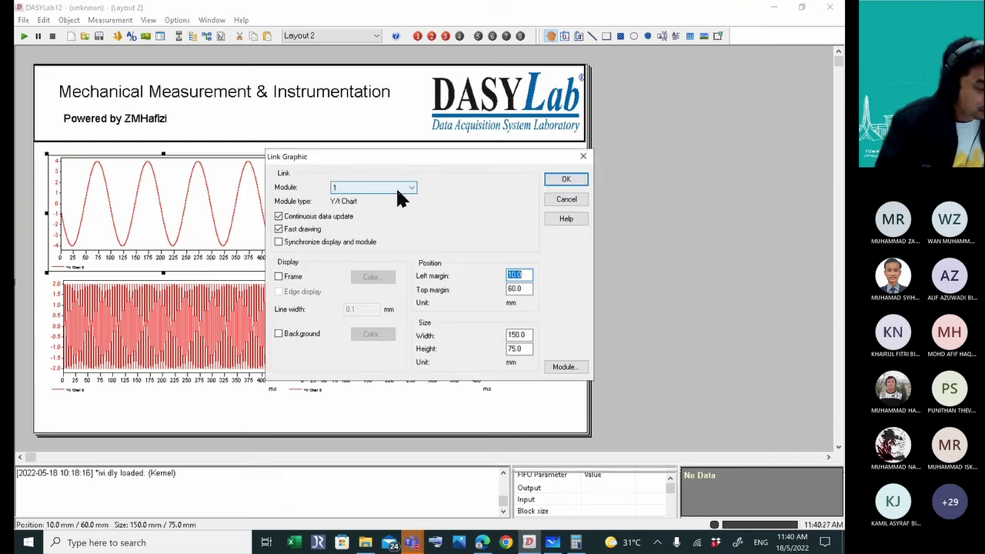
pyautogui.click(399, 188)
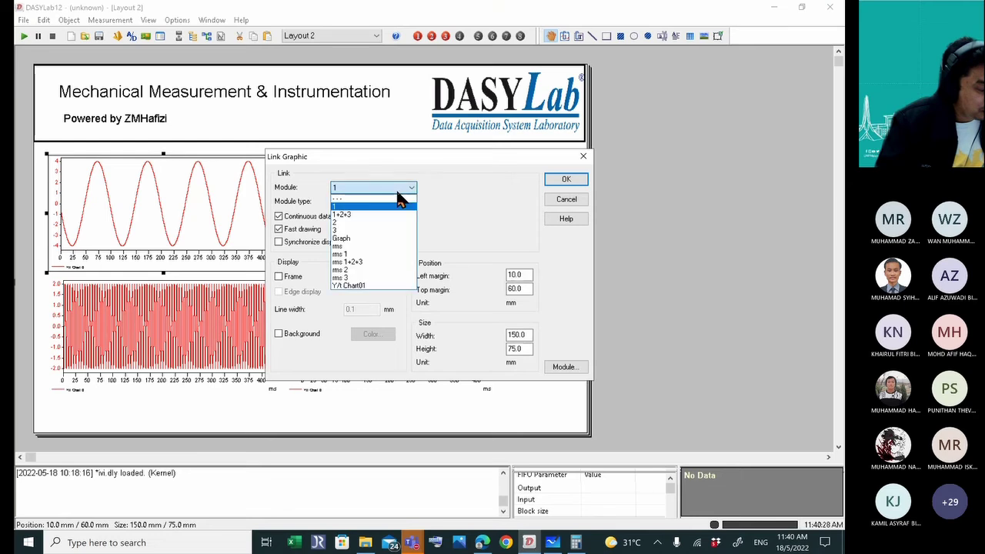
pyautogui.click(378, 239)
pyautogui.click(567, 179)
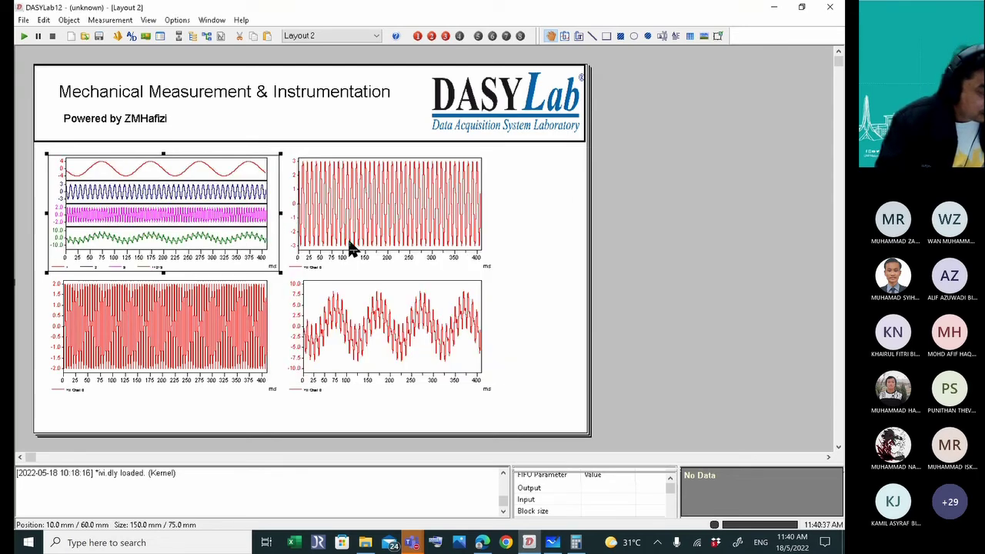
# Link the upper-right chart on Layout 2 to the Y/t Chart01 module.
pyautogui.doubleClick(350, 248)
pyautogui.click(412, 186)
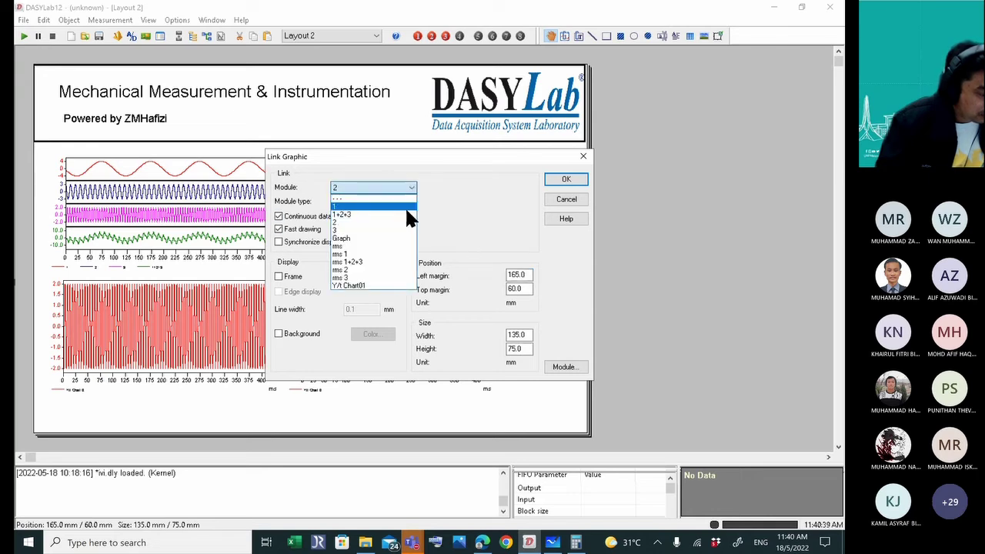
pyautogui.click(377, 289)
pyautogui.click(566, 179)
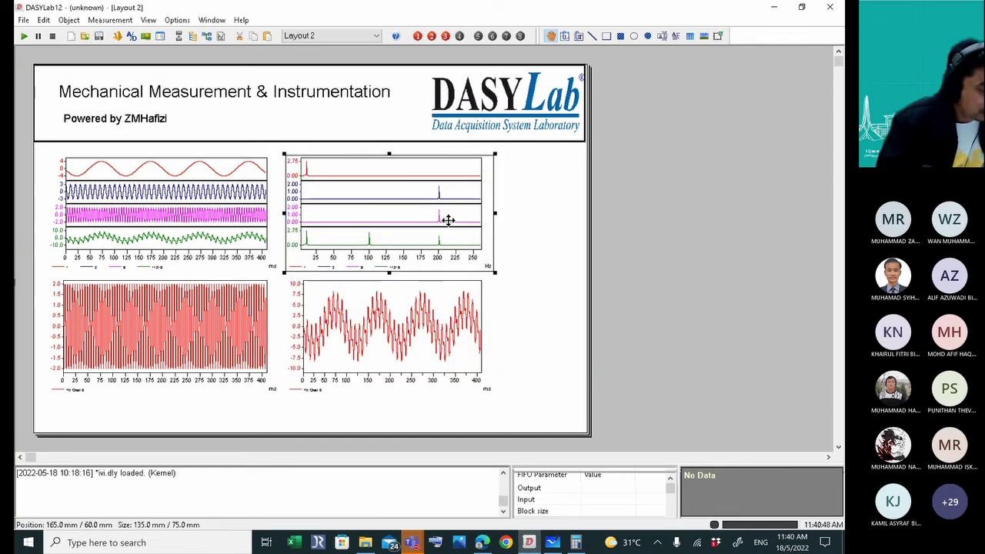
# Delete the two lower charts on Layout 2 and resize the Graph chart to 135 mm wide by 165 mm high.
pyautogui.click(231, 345)
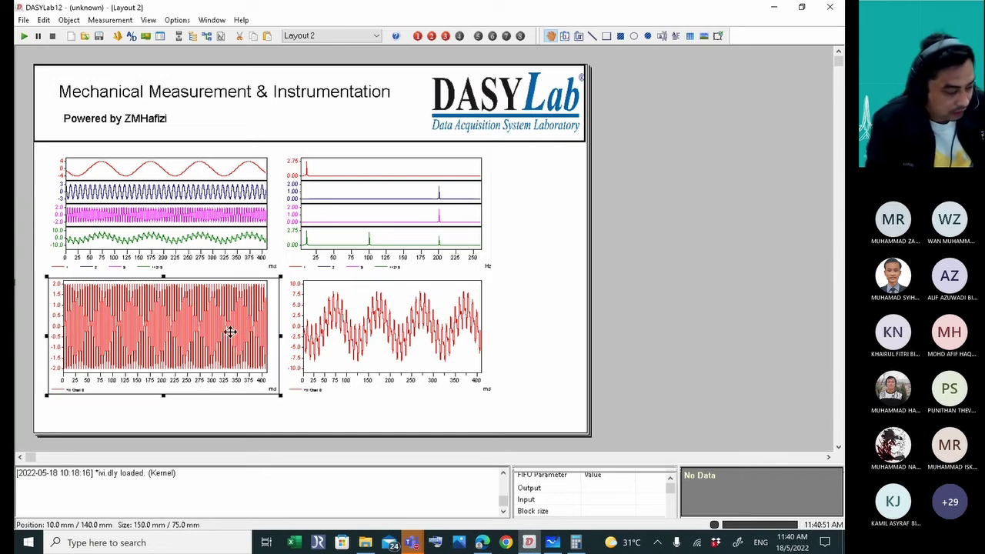
pyautogui.press('Delete')
pyautogui.click(266, 266)
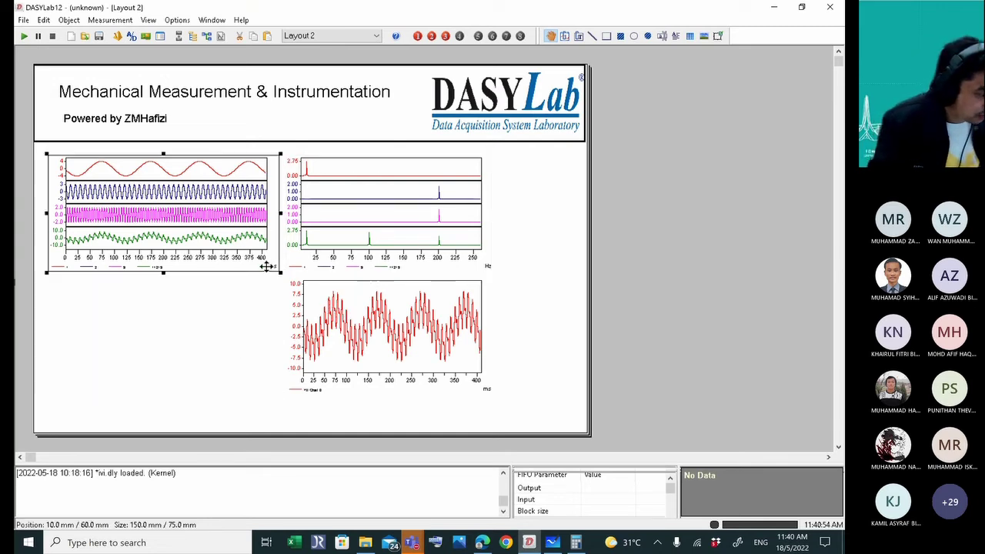
pyautogui.moveTo(164, 272); pyautogui.dragTo(164, 409)
pyautogui.moveTo(280, 281); pyautogui.dragTo(258, 282)
pyautogui.click(323, 319)
pyautogui.press('Delete')
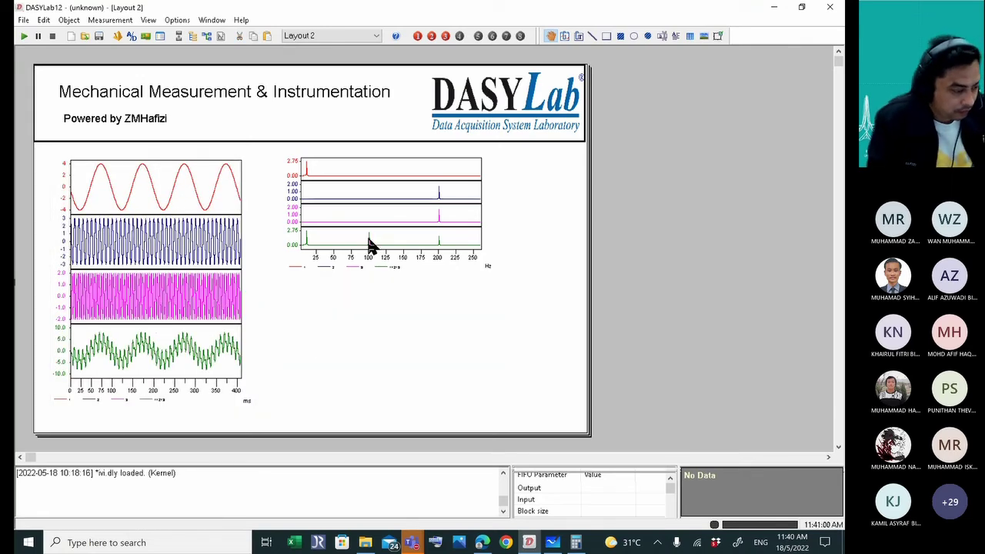
# Move the spectrum chart to a 145 mm left margin beside the Graph chart and stretch it to 165 mm high.
pyautogui.click(368, 240)
pyautogui.moveTo(368, 240); pyautogui.dragTo(347, 224)
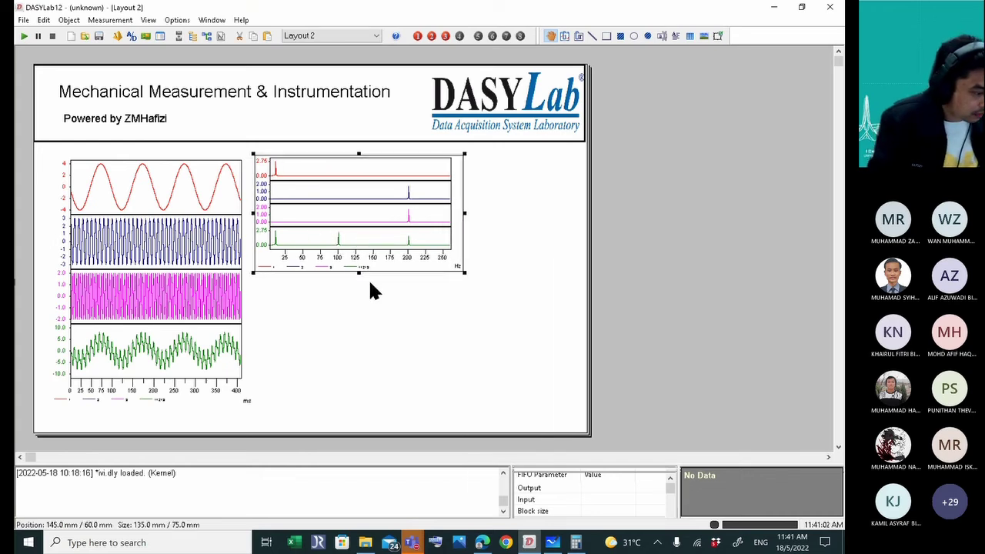
pyautogui.moveTo(357, 276); pyautogui.dragTo(358, 395)
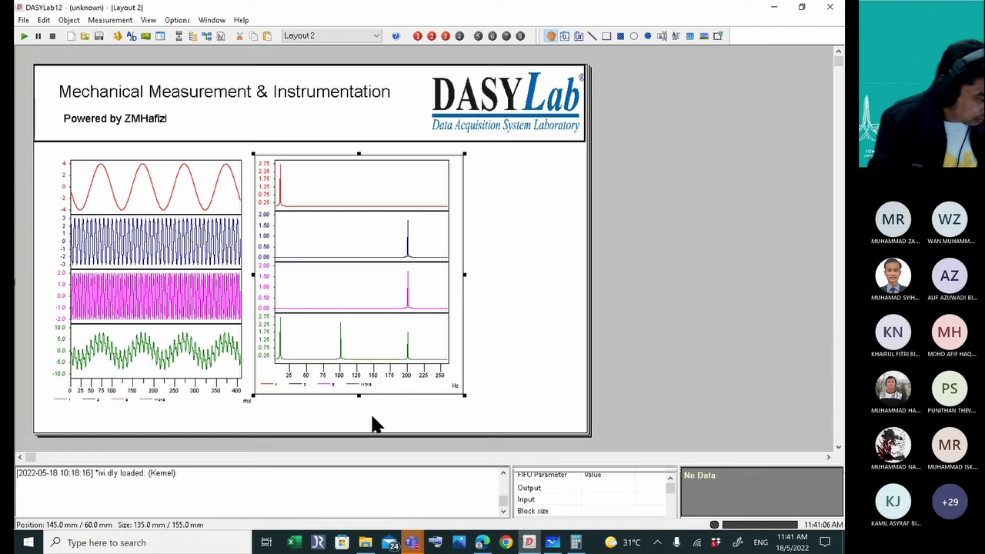
pyautogui.moveTo(357, 394); pyautogui.dragTo(358, 397)
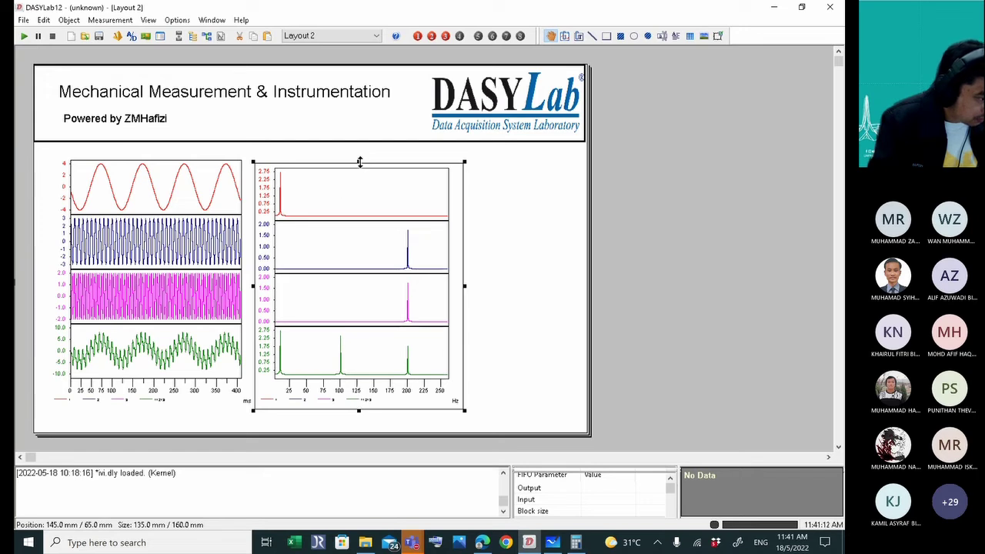
pyautogui.moveTo(358, 162); pyautogui.dragTo(359, 154)
pyautogui.click(504, 304)
pyautogui.click(418, 330)
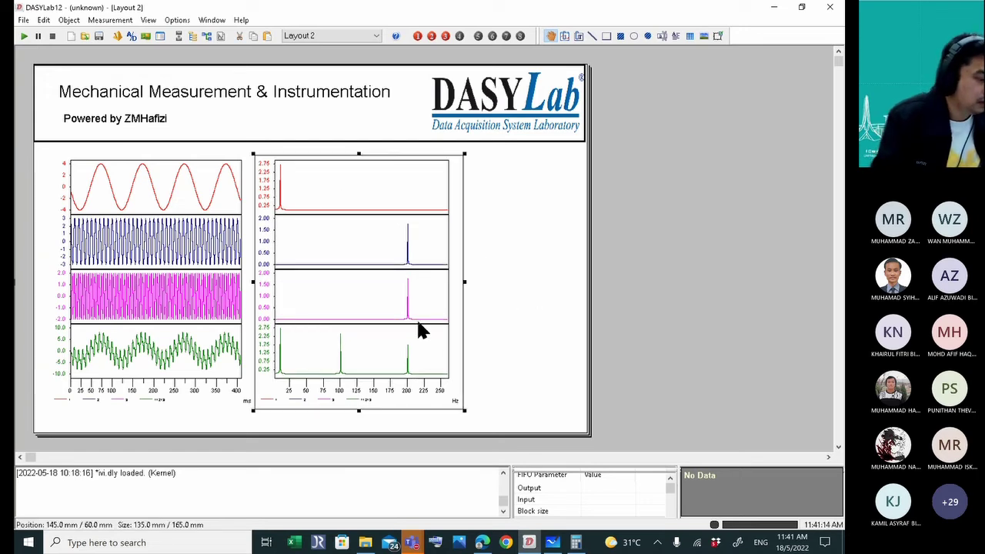
# Compare the position and size settings of the Graph chart and the spectrum chart on Layout 2.
pyautogui.doubleClick(146, 263)
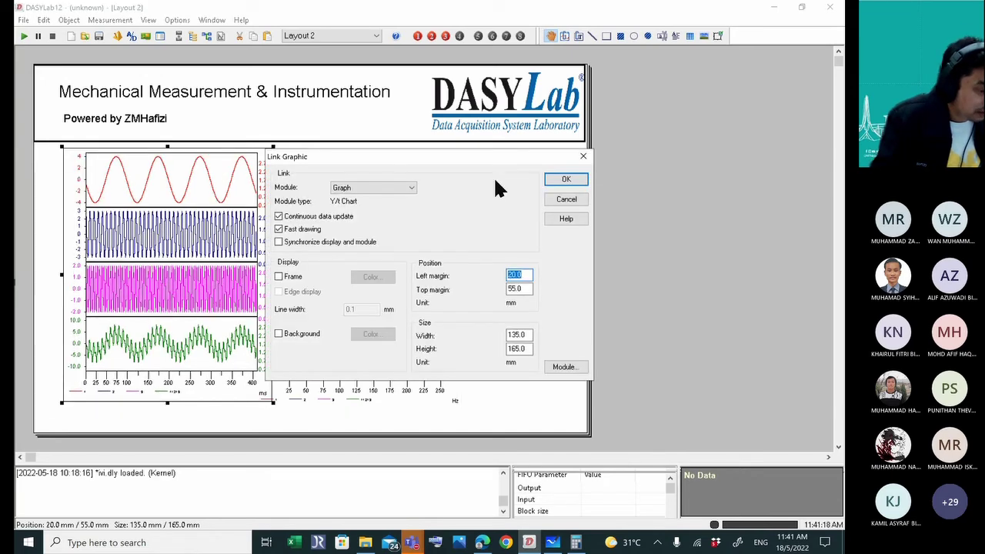
pyautogui.click(583, 157)
pyautogui.moveTo(203, 255); pyautogui.dragTo(183, 261)
pyautogui.doubleClick(176, 260)
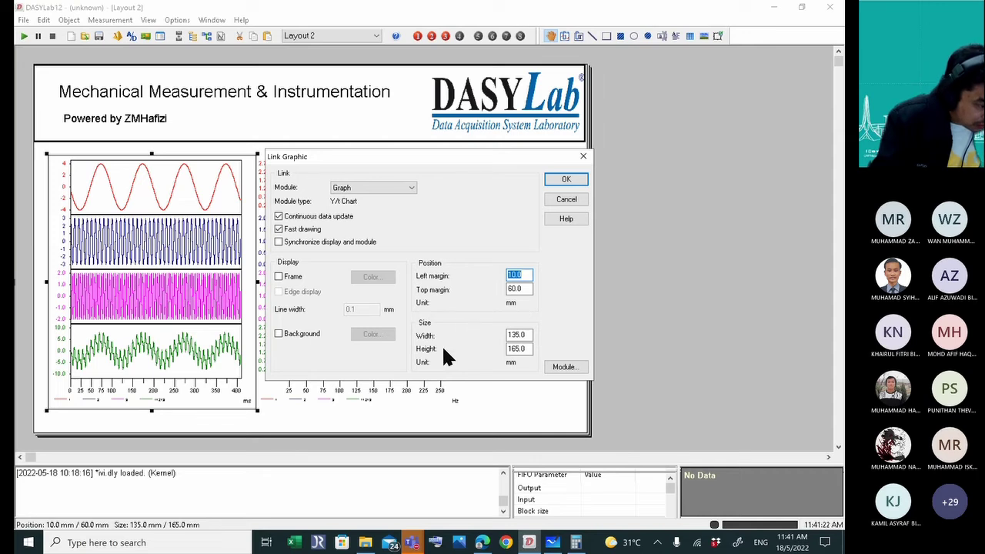
pyautogui.click(565, 200)
pyautogui.doubleClick(299, 266)
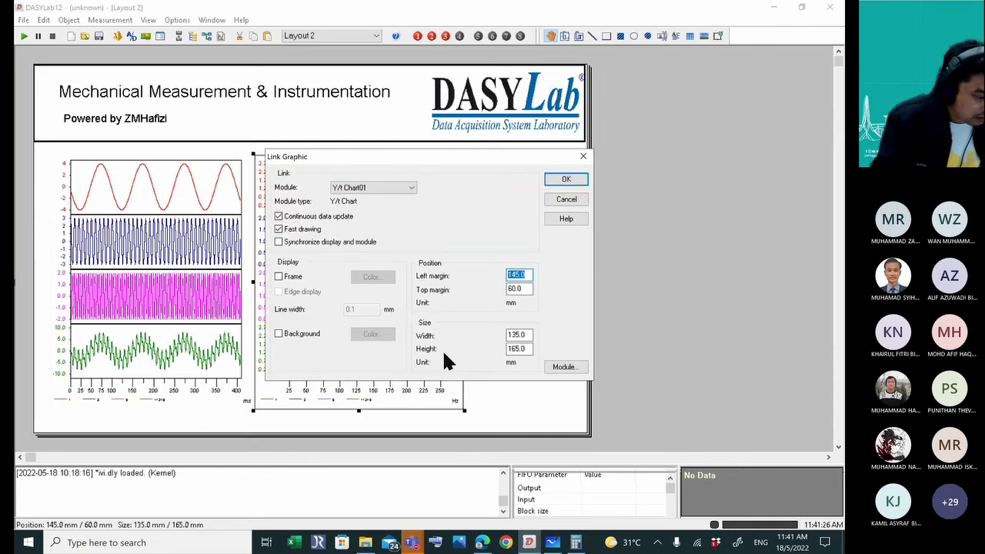
pyautogui.click(566, 180)
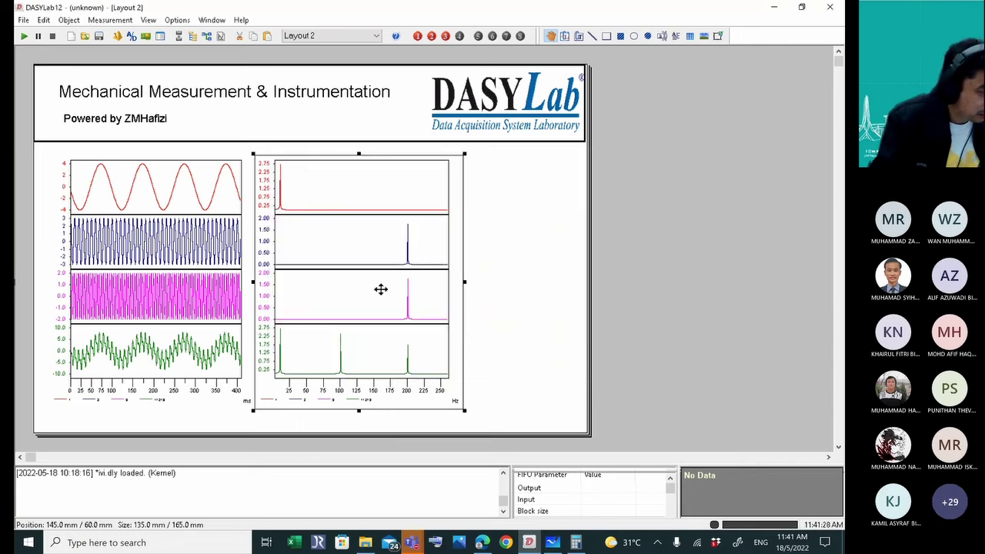
pyautogui.click(555, 268)
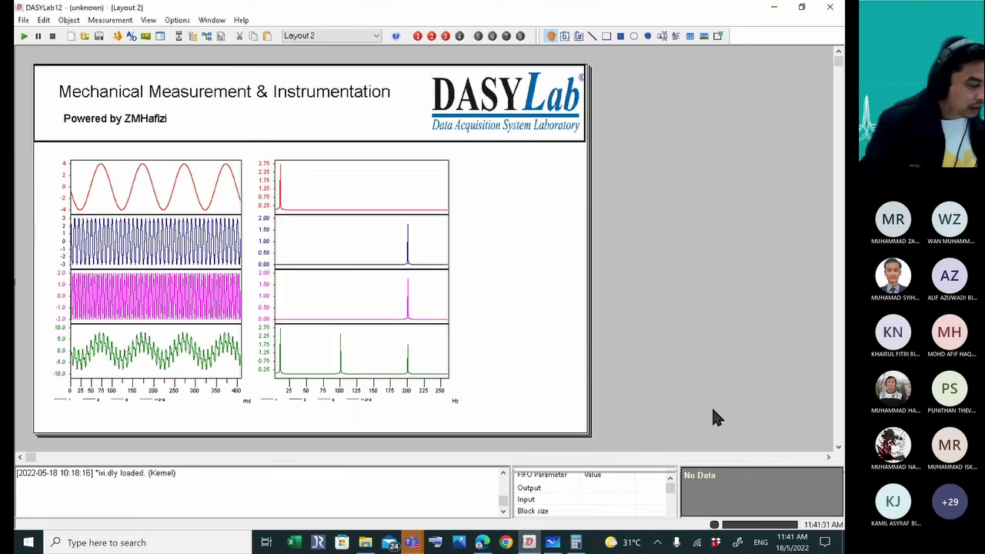
# Add a link graphic about 40 mm by 55 mm beside the spectrum chart and link it to the rms digital meter.
pyautogui.click(567, 39)
pyautogui.click(390, 189)
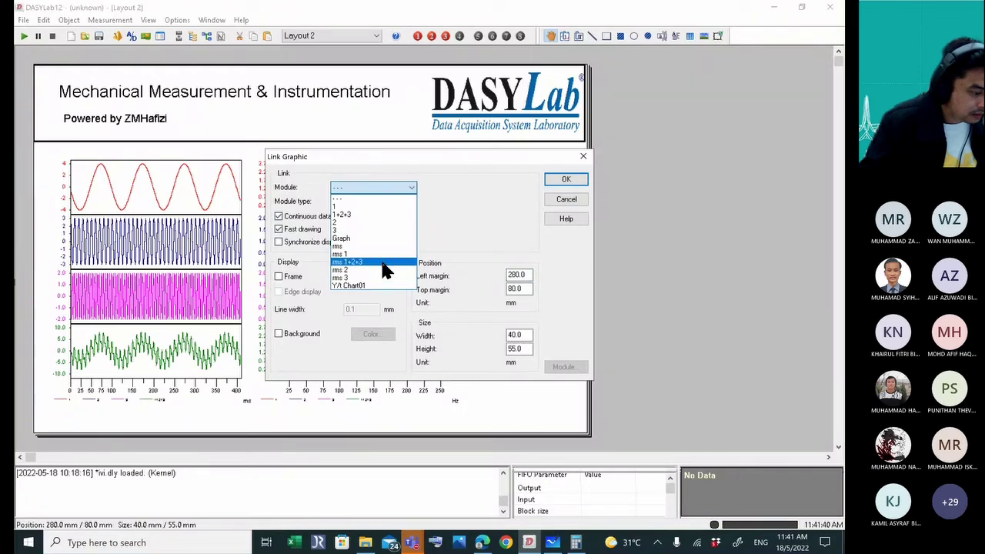
pyautogui.click(390, 246)
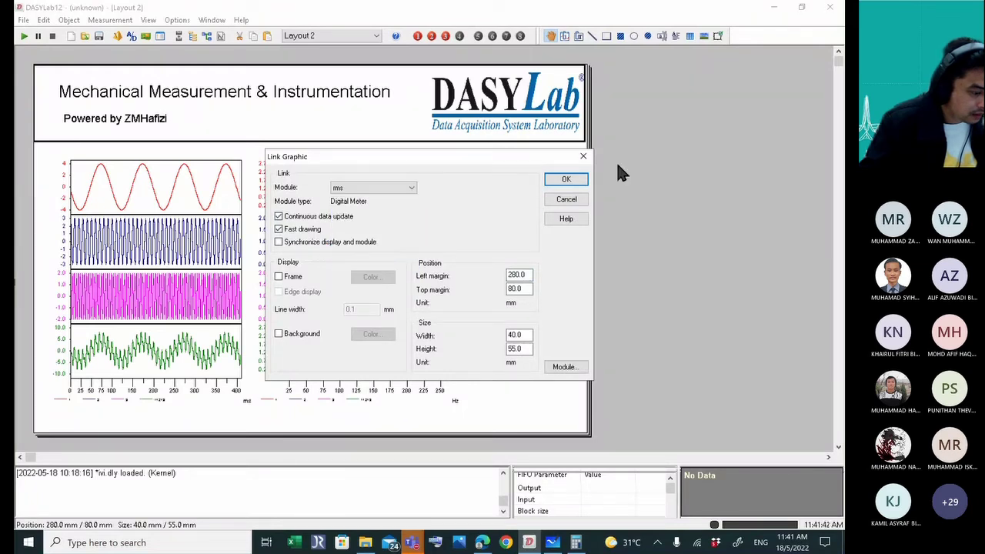
pyautogui.click(565, 178)
# Reposition the rms meter at a 275 mm left margin, widen it to 55 mm and stretch it so its readings line up with the chart rows.
pyautogui.moveTo(505, 223); pyautogui.dragTo(508, 189)
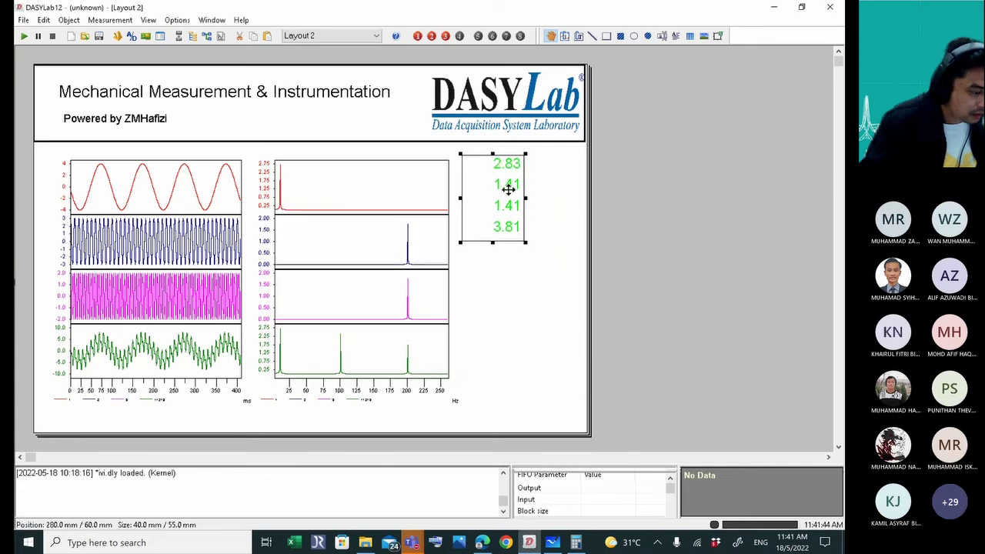
pyautogui.moveTo(494, 243); pyautogui.dragTo(493, 380)
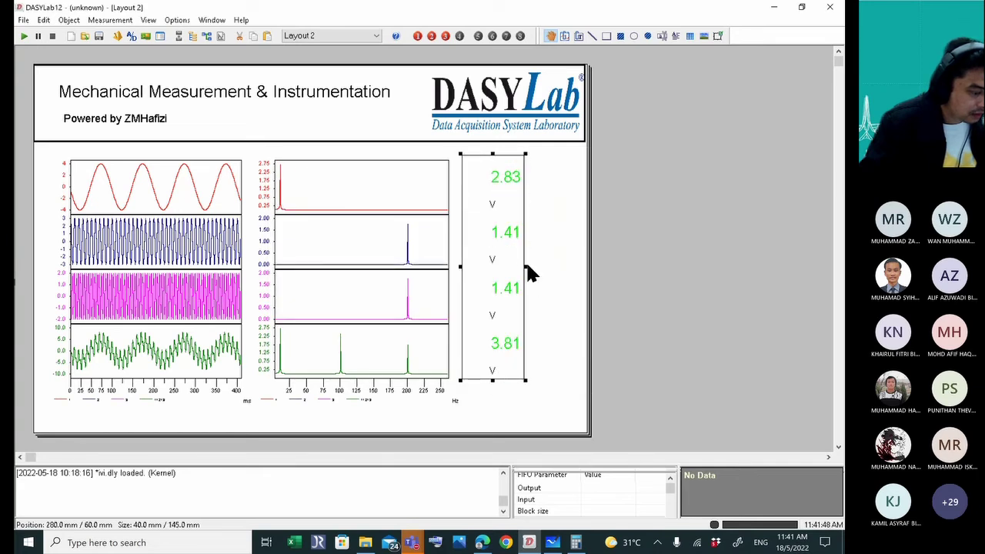
pyautogui.moveTo(526, 266); pyautogui.dragTo(508, 279)
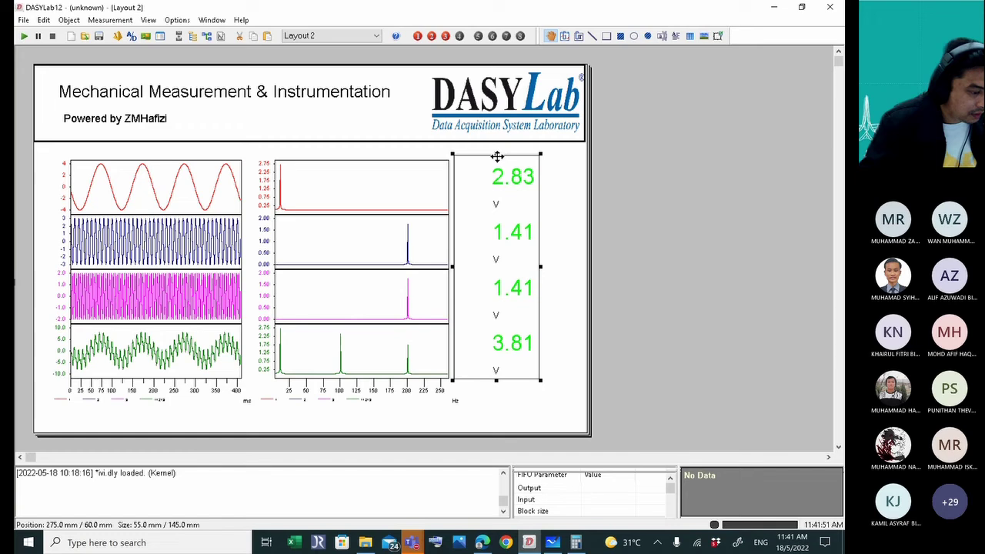
pyautogui.moveTo(497, 155); pyautogui.dragTo(497, 164)
pyautogui.click(712, 315)
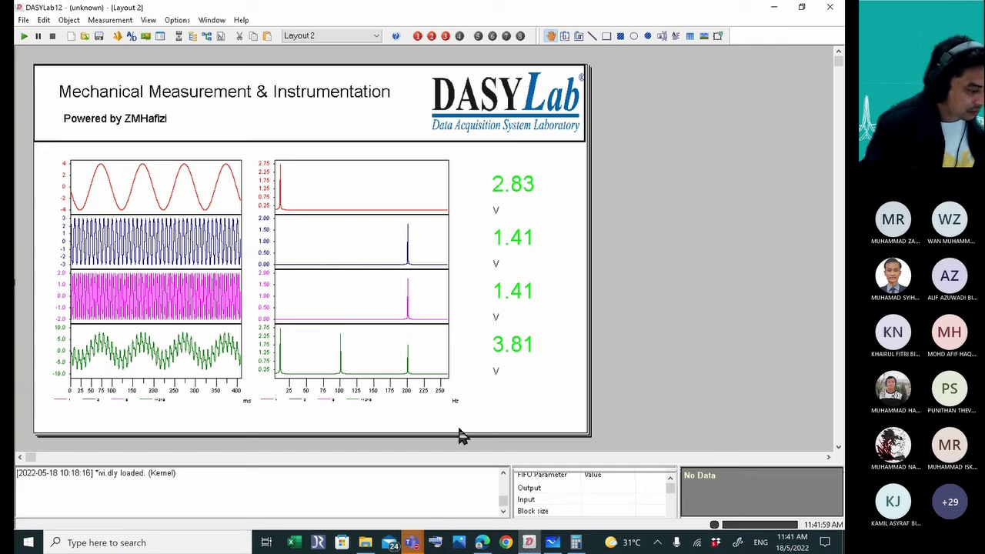
# Start the measurement to watch the charts and rms meter on Layout 2 update.
pyautogui.click(23, 36)
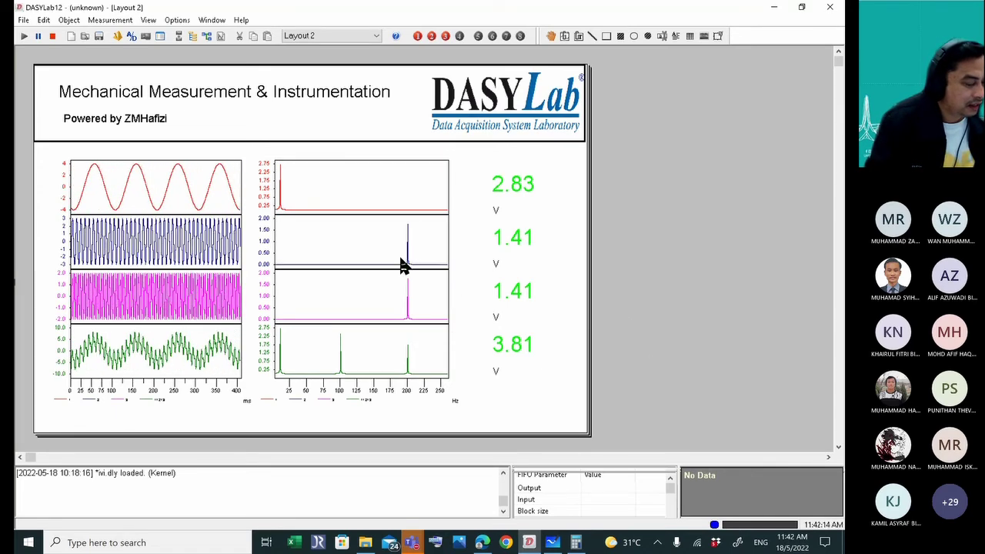
# Switch between Layout 1 and Layout 2 to view their live displays, and stop the measurement.
pyautogui.click(367, 33)
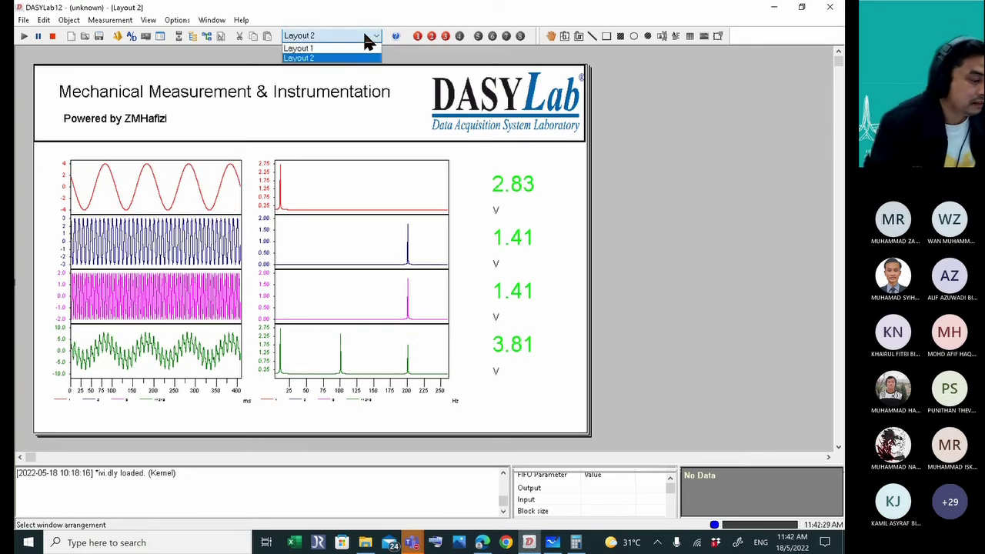
pyautogui.click(376, 47)
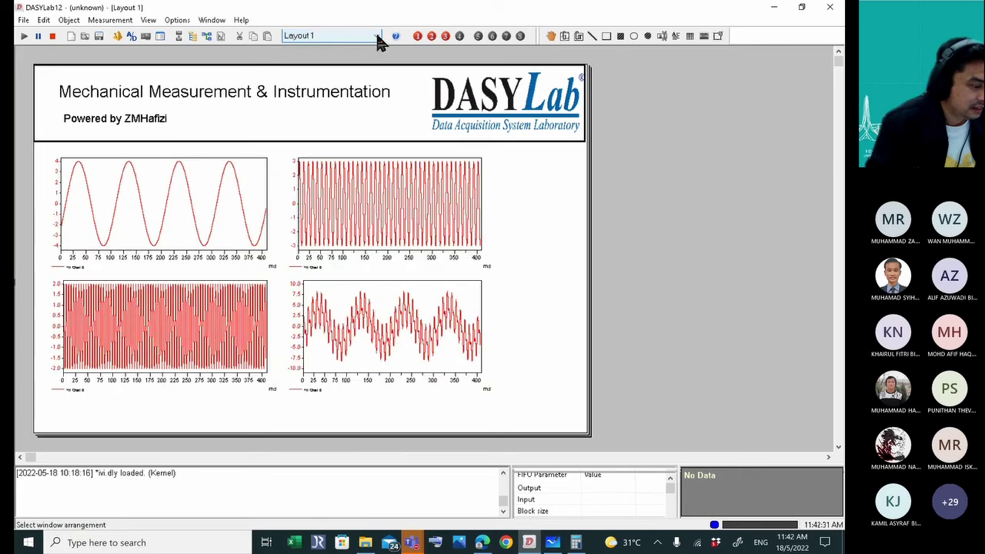
pyautogui.click(377, 38)
pyautogui.click(372, 55)
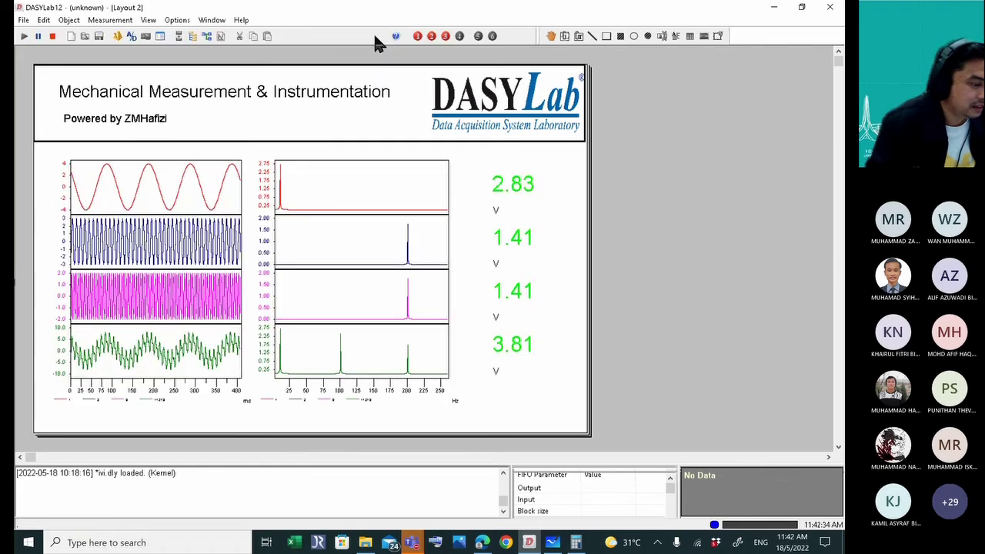
pyautogui.click(372, 37)
pyautogui.click(371, 46)
pyautogui.click(373, 36)
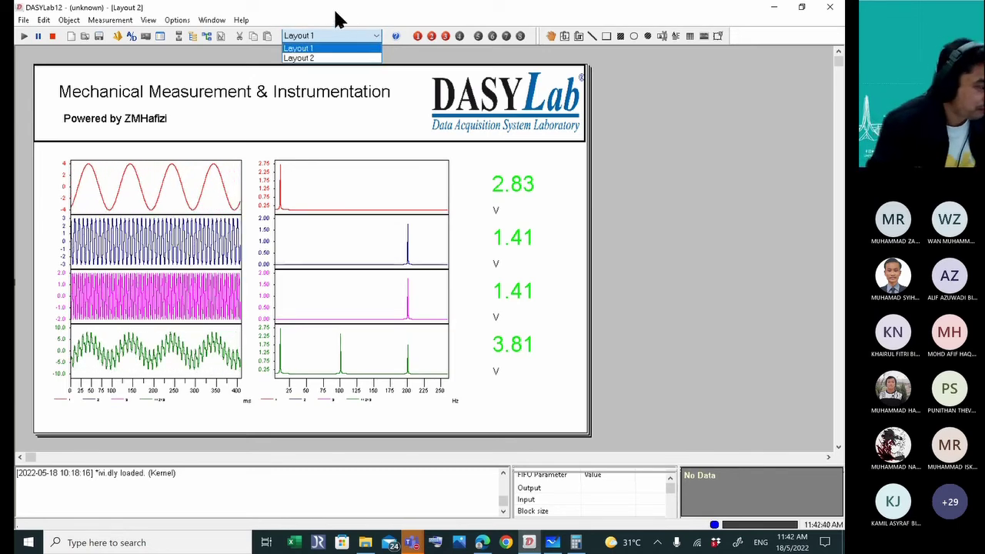
pyautogui.click(54, 30)
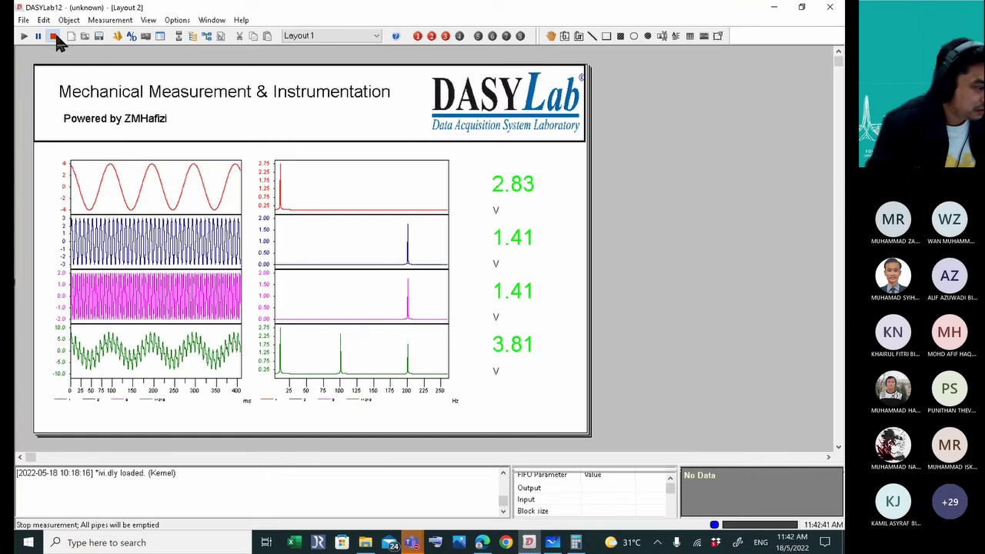
pyautogui.click(55, 31)
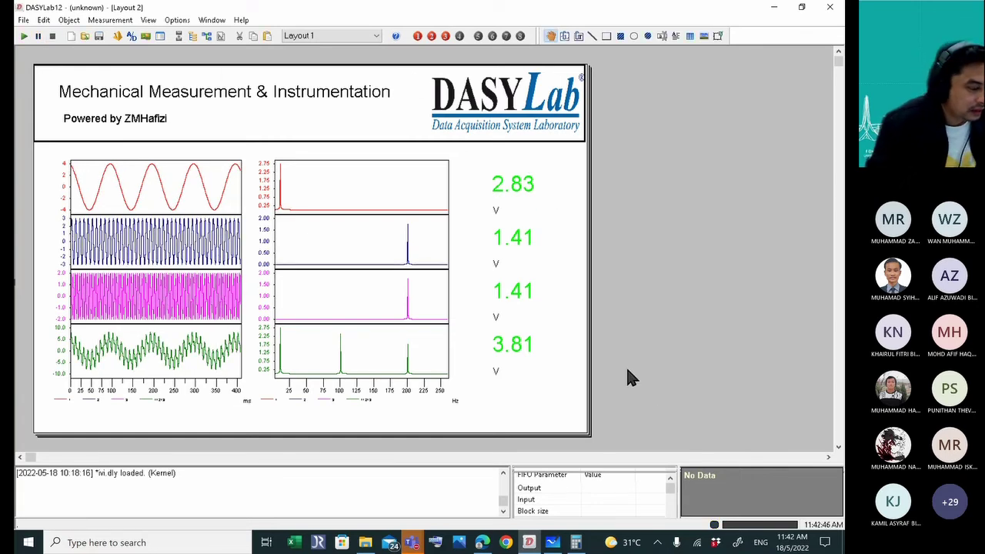
# Shift the time chart slightly left on Layout 2, and the spectrum chart and rms meter slightly left and down.
pyautogui.click(519, 308)
pyautogui.moveTo(185, 286); pyautogui.dragTo(161, 285)
pyautogui.click(366, 282)
pyautogui.moveTo(366, 283)
pyautogui.mouseDown()
pyautogui.moveTo(352, 281)
pyautogui.moveTo(359, 290)
pyautogui.mouseUp()
pyautogui.moveTo(508, 285); pyautogui.dragTo(500, 293)
pyautogui.click(573, 289)
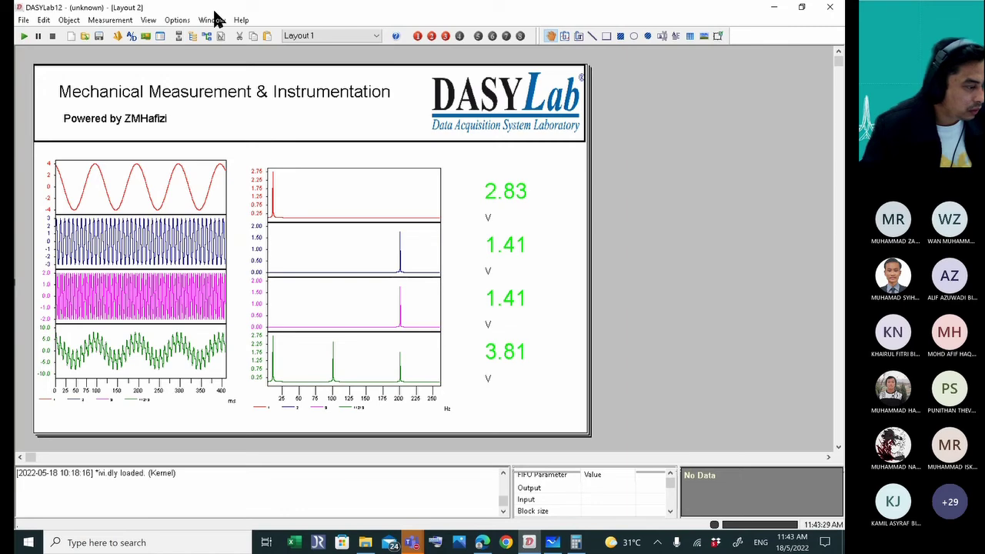
# Return to the worksheet and add three Switch modules from the Control group in the empty area above the FFT chain.
pyautogui.click(213, 20)
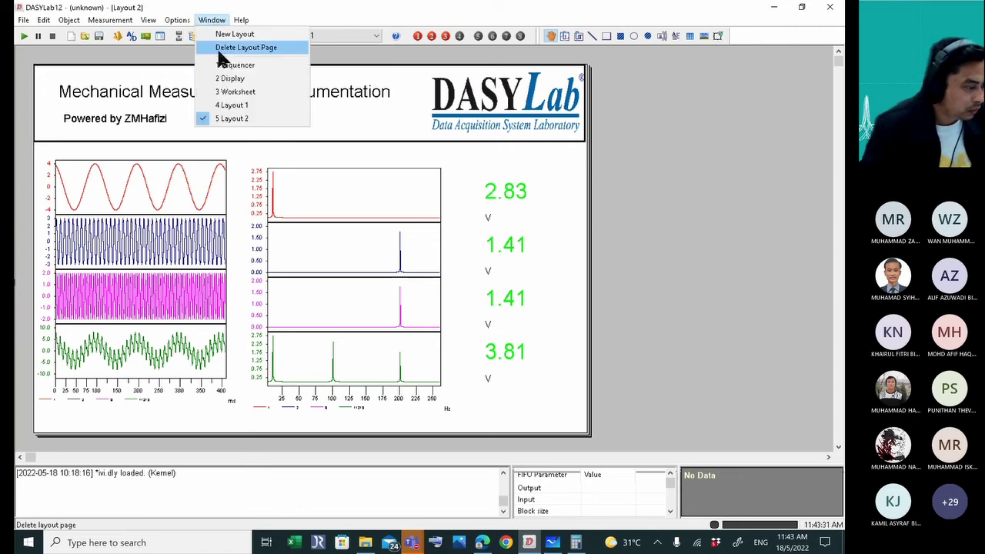
pyautogui.click(234, 93)
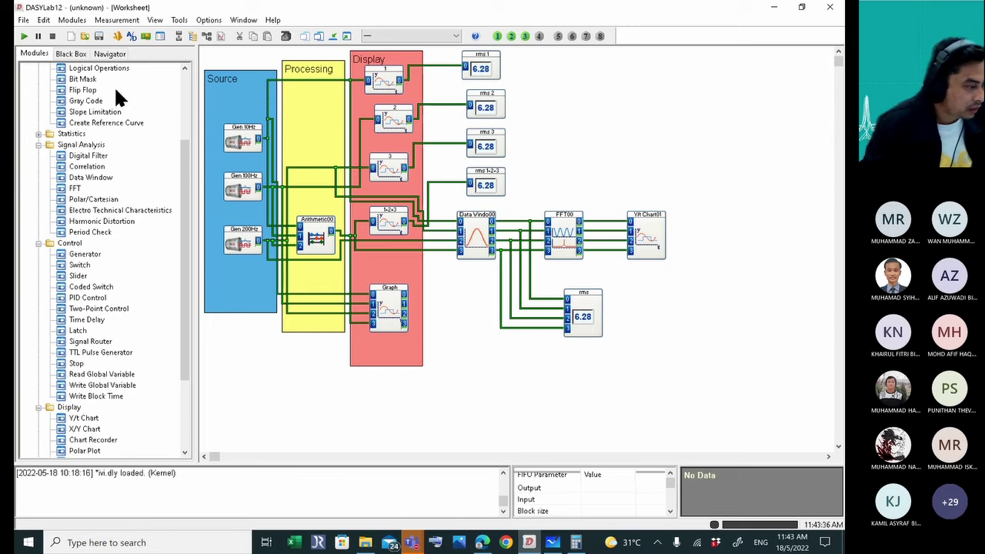
pyautogui.scroll(-3, 166, 401)
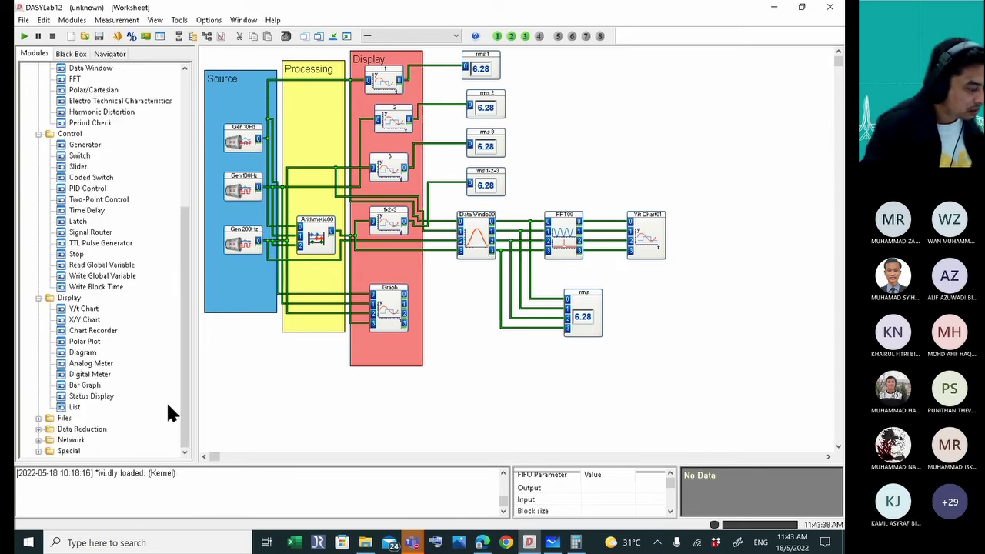
pyautogui.click(39, 451)
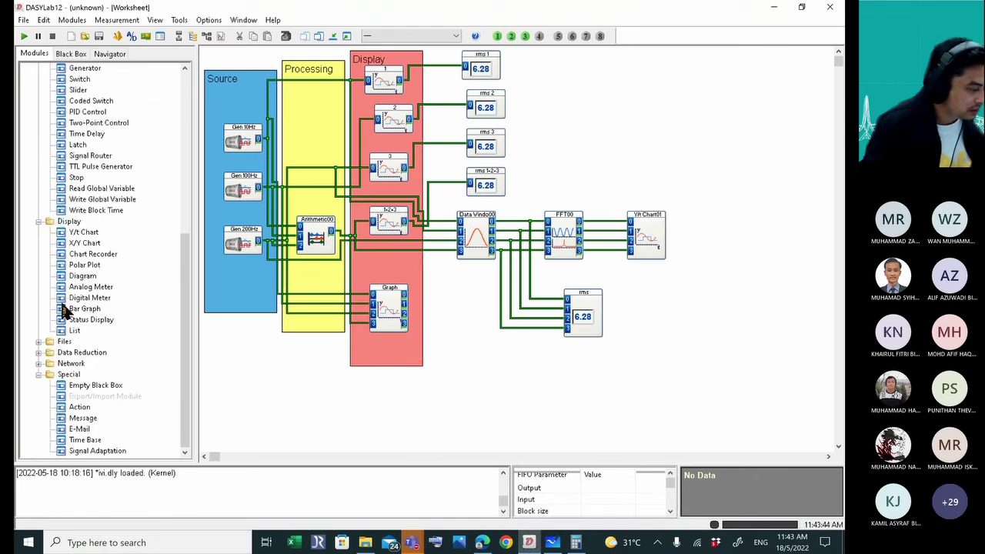
pyautogui.scroll(7, 187, 265)
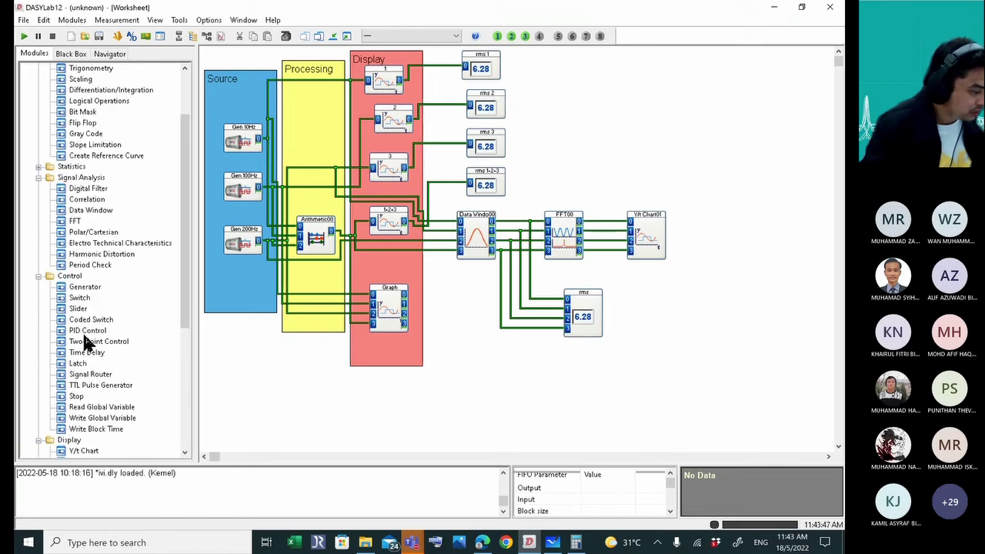
pyautogui.moveTo(80, 298); pyautogui.dragTo(692, 112)
pyautogui.moveTo(81, 302); pyautogui.dragTo(735, 147)
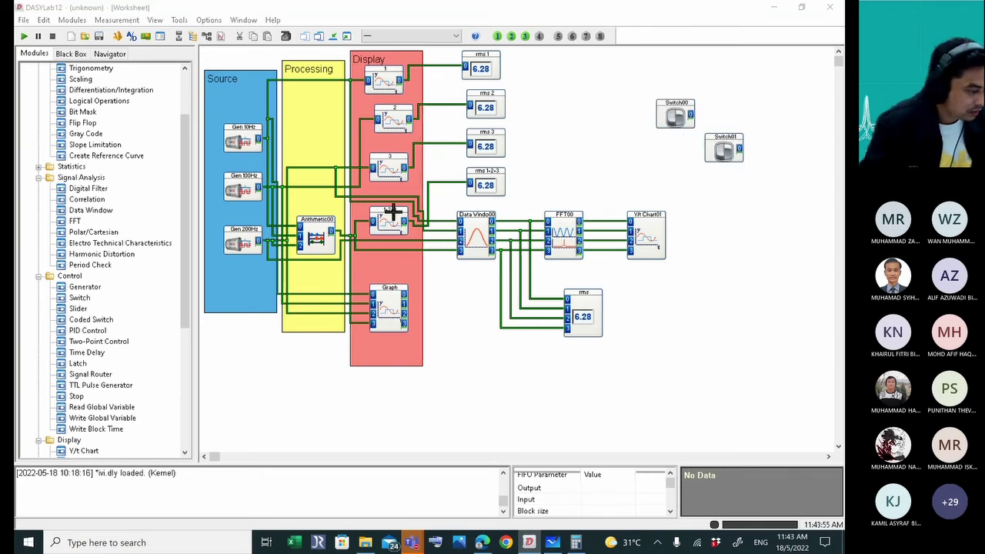
pyautogui.moveTo(80, 298); pyautogui.dragTo(725, 197)
# Stack the three switch modules in a column beside the rms meters, with the first one raised slightly.
pyautogui.moveTo(675, 109); pyautogui.dragTo(630, 75)
pyautogui.moveTo(717, 148); pyautogui.dragTo(625, 125)
pyautogui.moveTo(741, 198); pyautogui.dragTo(631, 167)
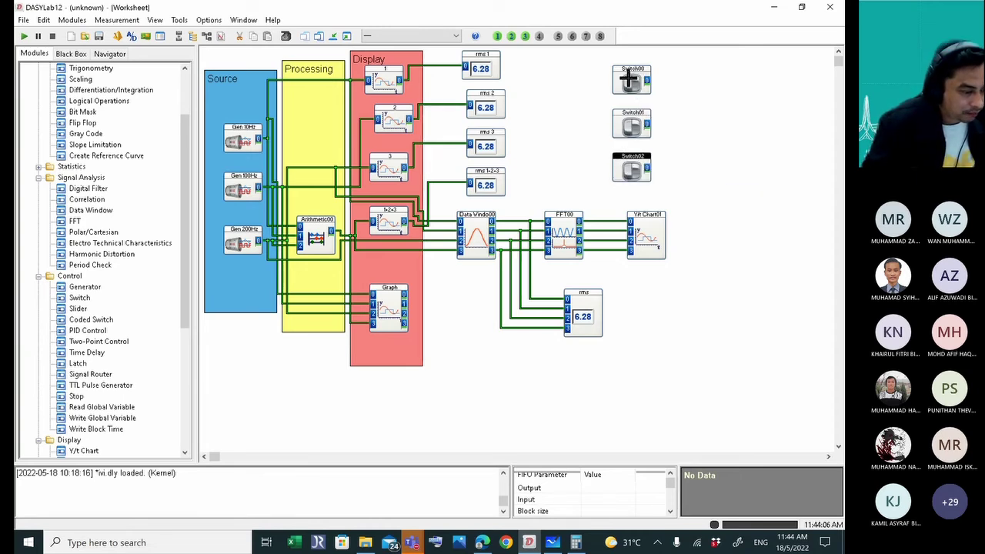
pyautogui.click(631, 78)
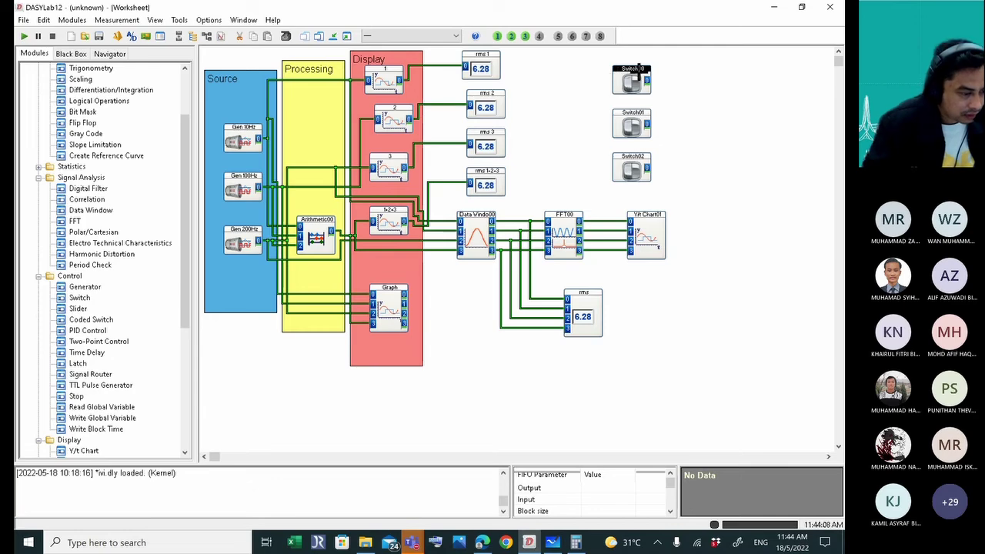
pyautogui.moveTo(636, 77); pyautogui.dragTo(636, 62)
# Name the first switch module "start stop" and set its switch type to Start/Stop.
pyautogui.doubleClick(635, 62)
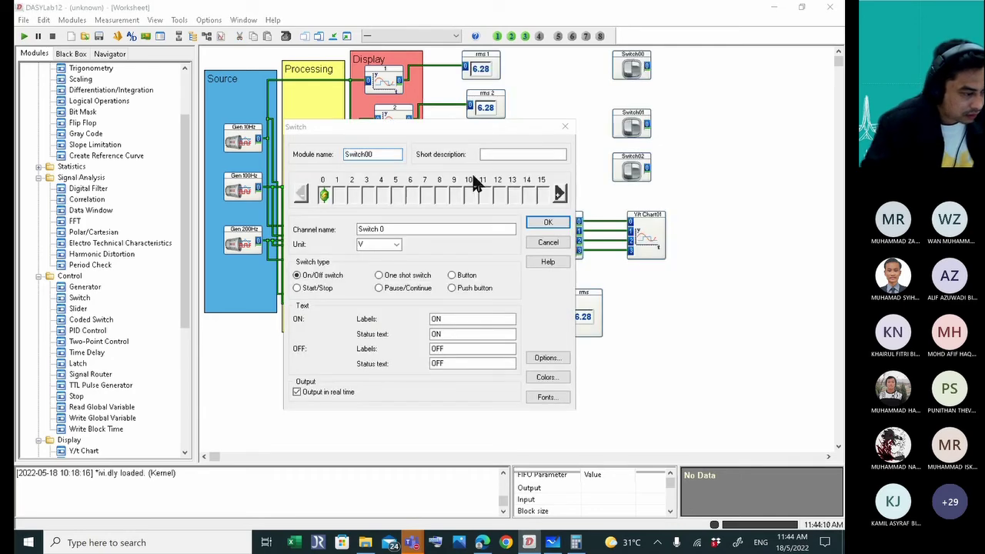
pyautogui.write('start stop')
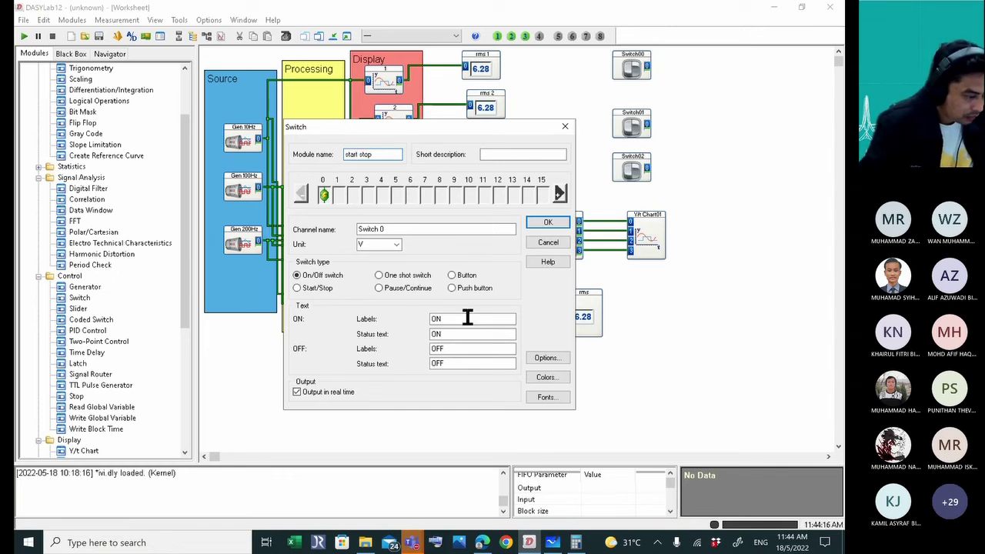
pyautogui.click(303, 289)
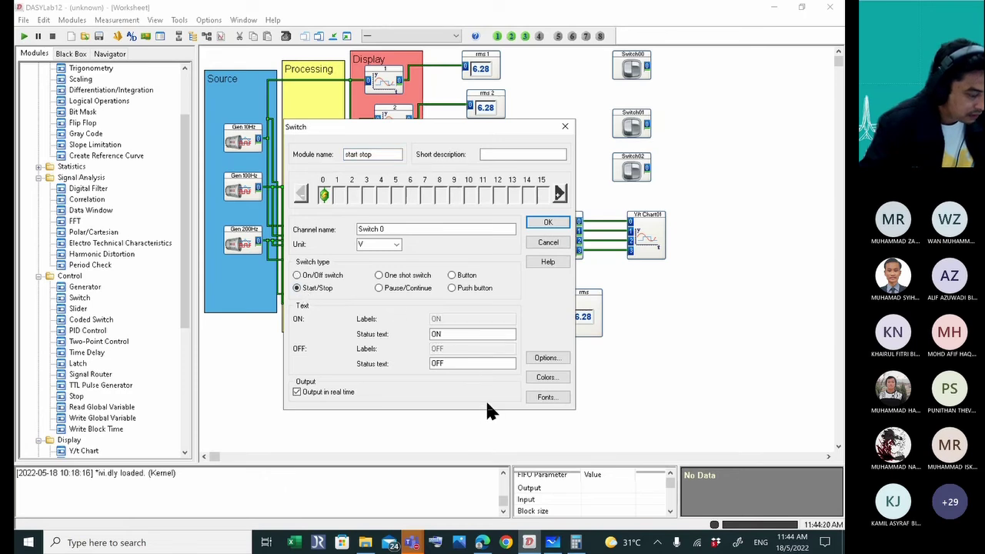
pyautogui.click(548, 223)
# Move the start stop switch and the second switch slightly left so they line up in a column.
pyautogui.moveTo(629, 63); pyautogui.dragTo(620, 73)
pyautogui.click(639, 125)
pyautogui.moveTo(639, 124); pyautogui.dragTo(631, 118)
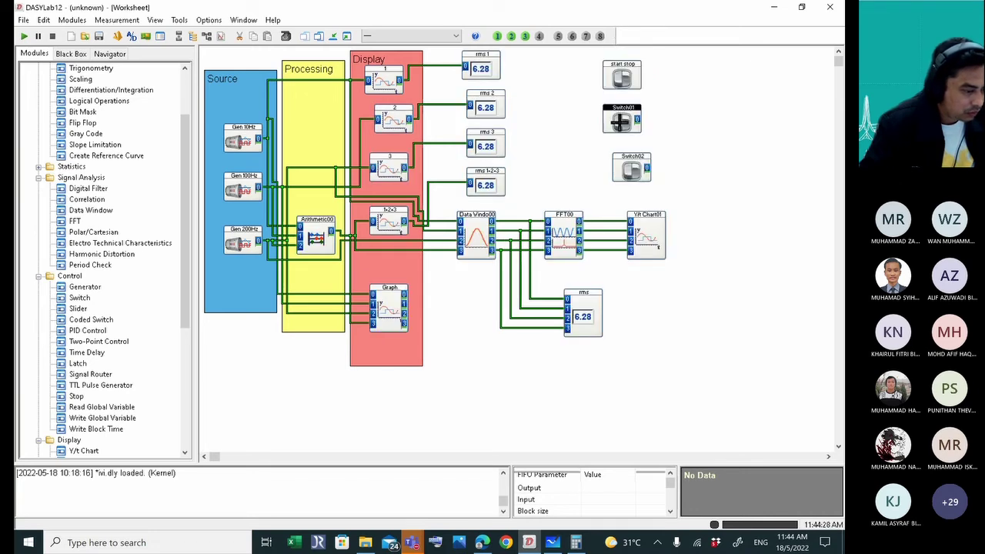
# Name the second switch module "Layout 2" and set its switch type to Push button.
pyautogui.doubleClick(620, 120)
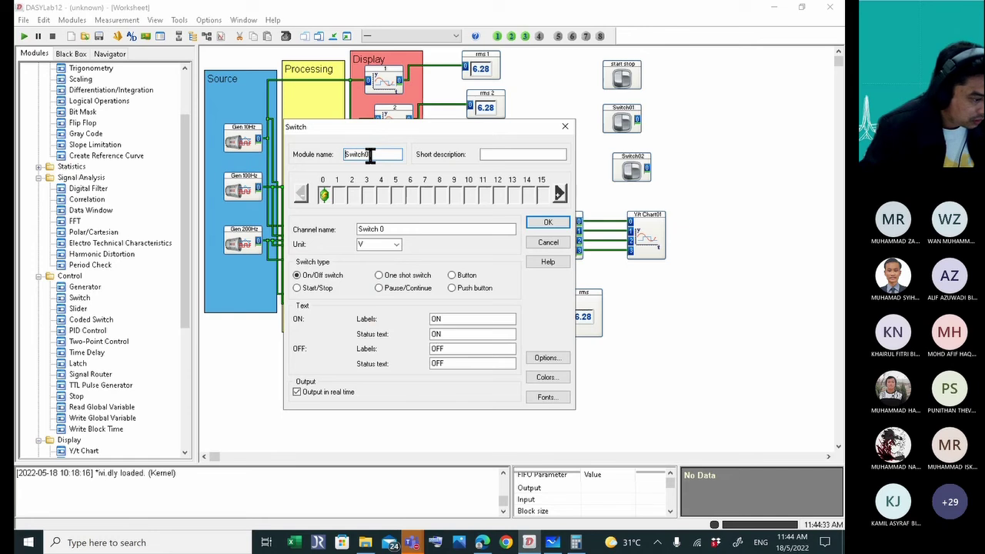
pyautogui.moveTo(370, 155); pyautogui.dragTo(296, 172)
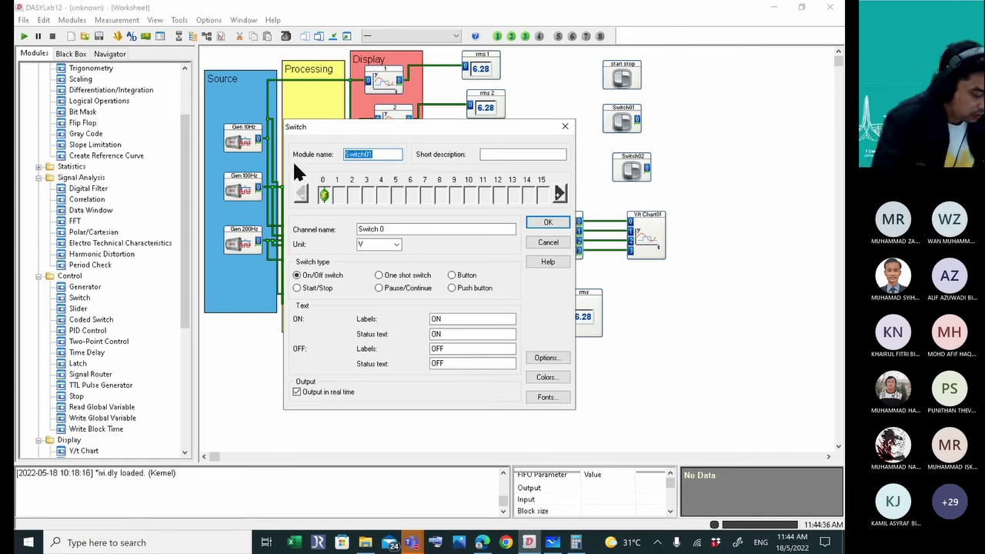
pyautogui.write('La')
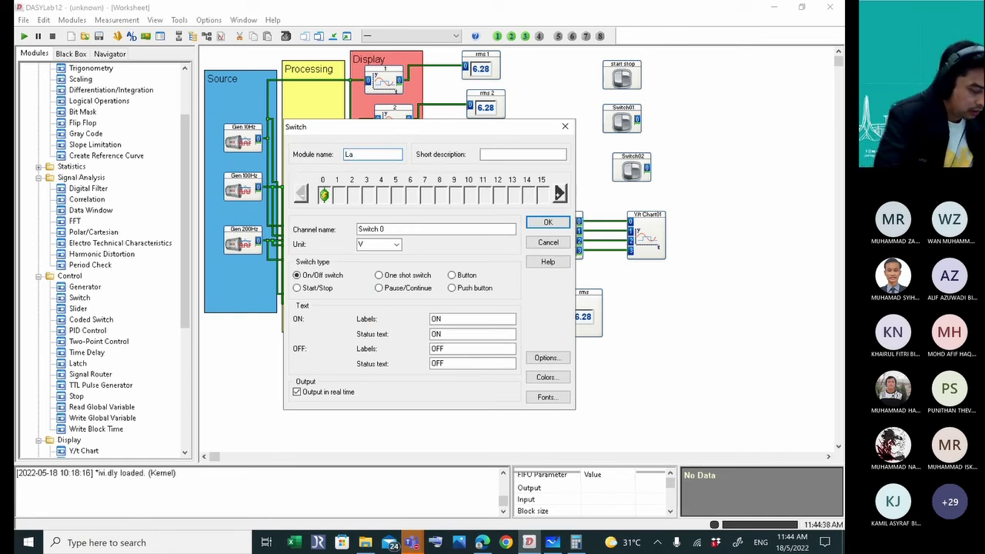
pyautogui.write('yout 2')
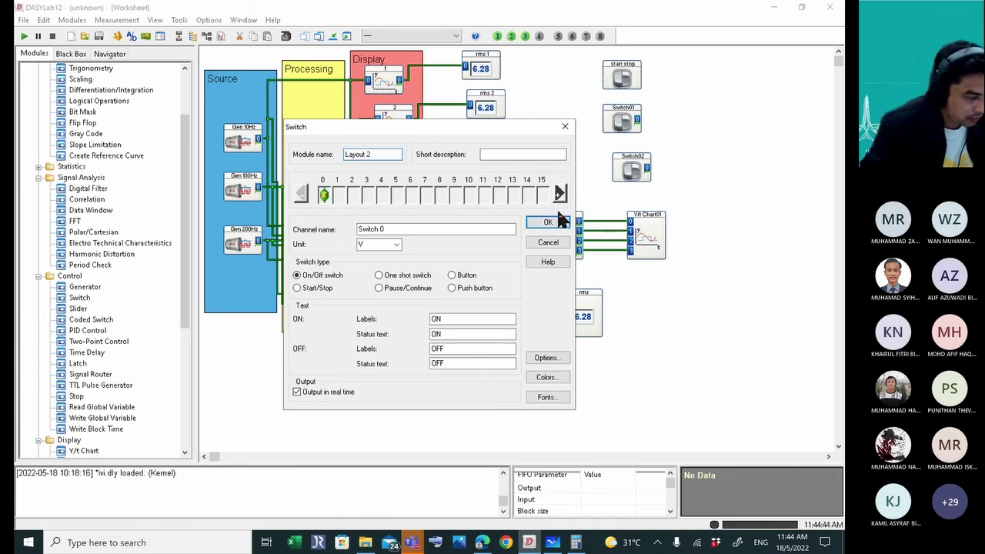
pyautogui.click(458, 292)
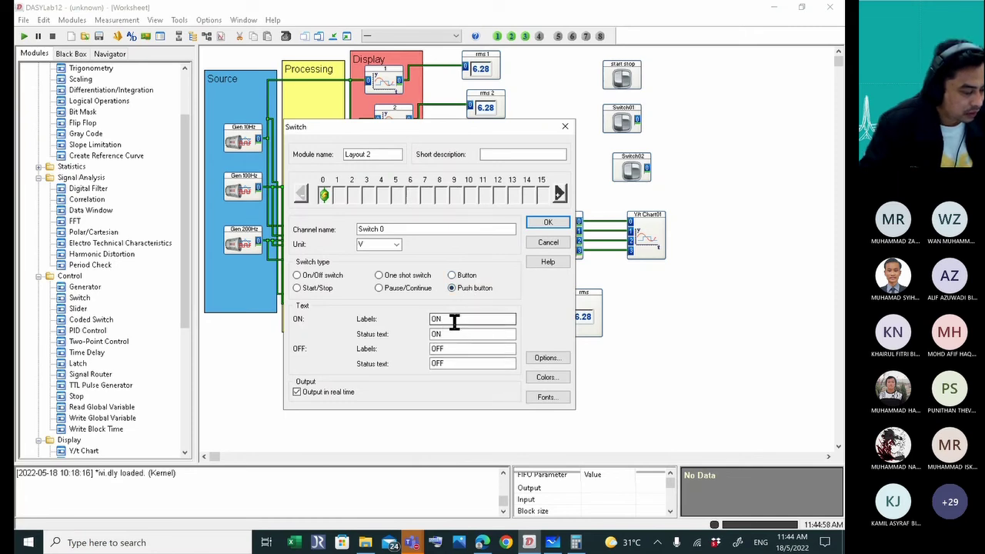
# Set both the ON and OFF status texts of the Layout 2 switch to LAYOUT 2 and accept the settings.
pyautogui.doubleClick(453, 319)
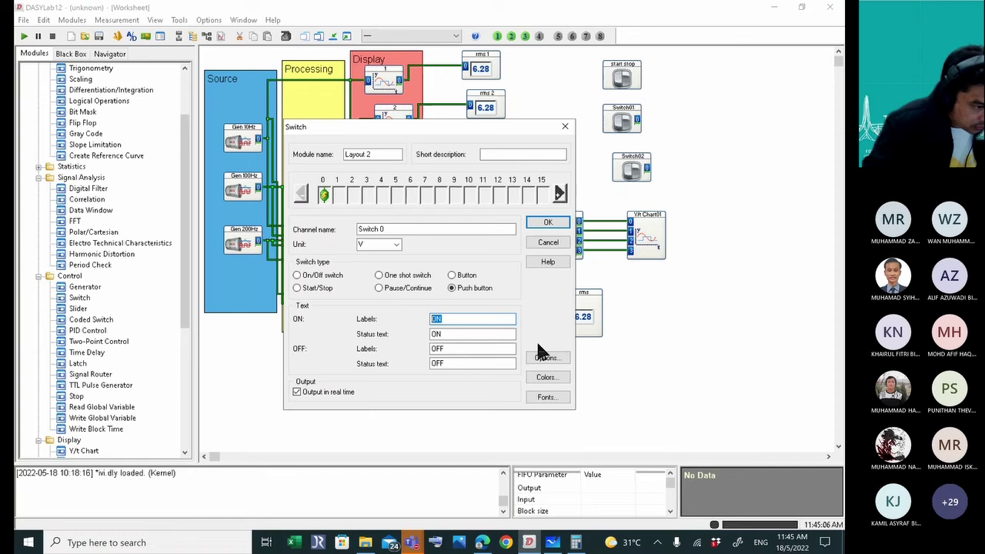
pyautogui.click(453, 318)
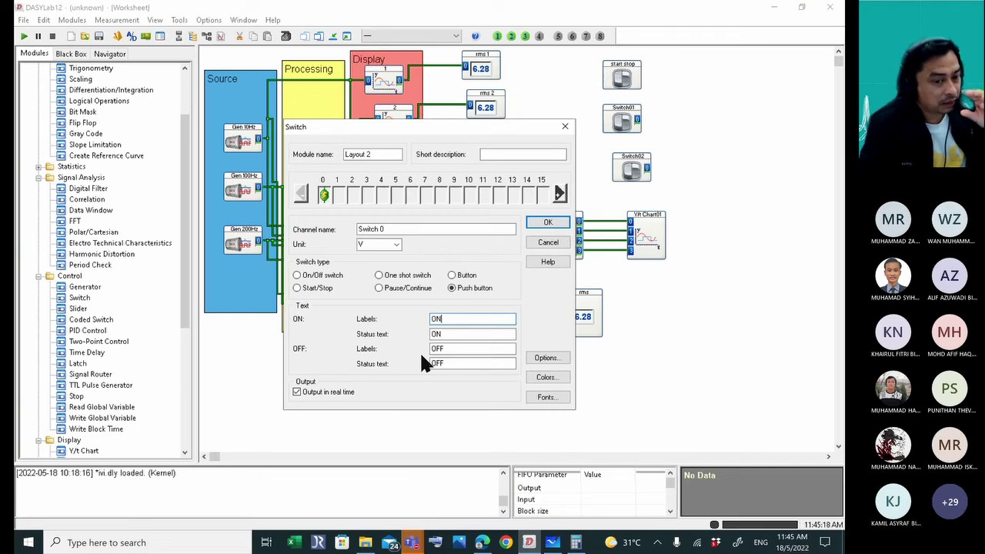
pyautogui.press('Tab')
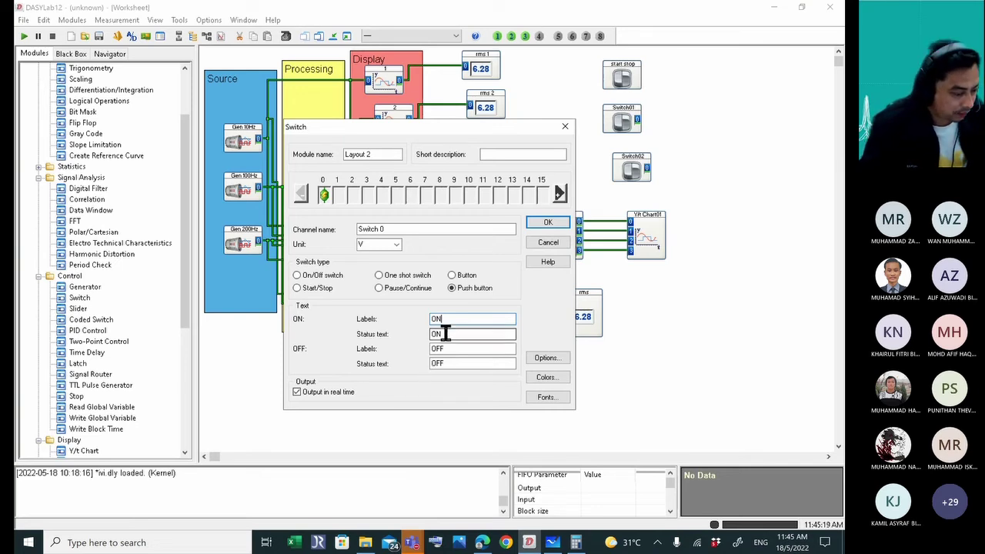
pyautogui.write('LAYOUT 2')
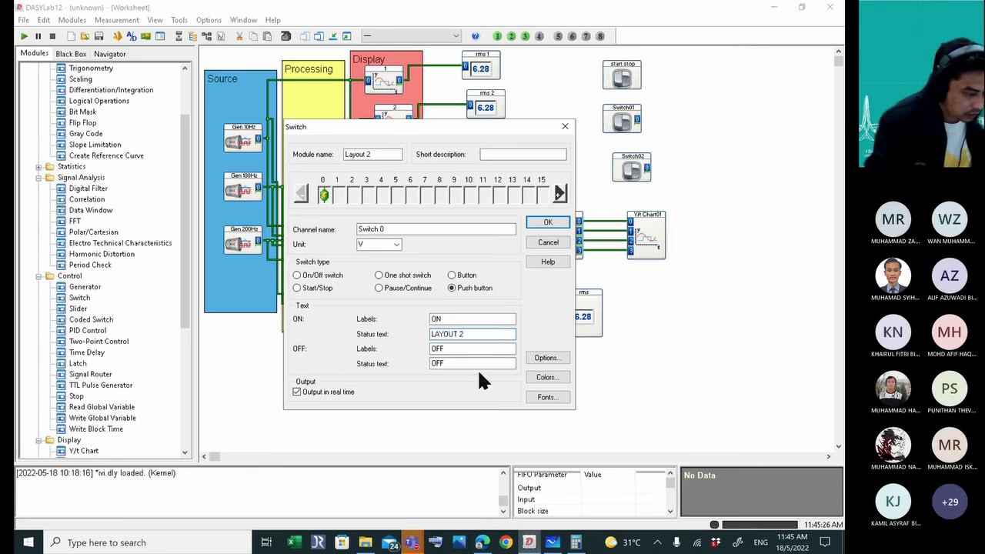
pyautogui.moveTo(482, 331); pyautogui.dragTo(401, 339)
pyautogui.hotkey('ctrl', 'c')
pyautogui.moveTo(505, 364); pyautogui.dragTo(451, 363)
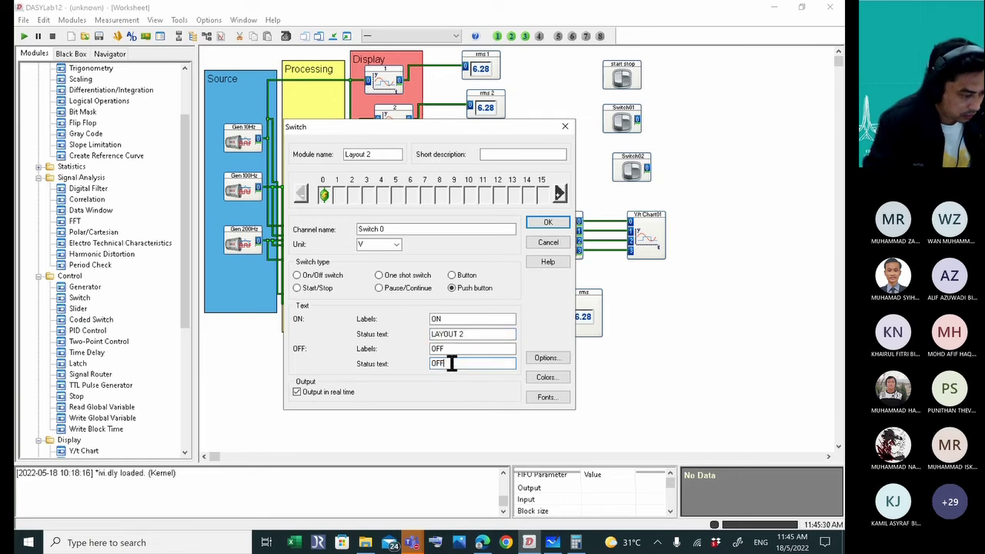
pyautogui.hotkey('ctrl', 'v')
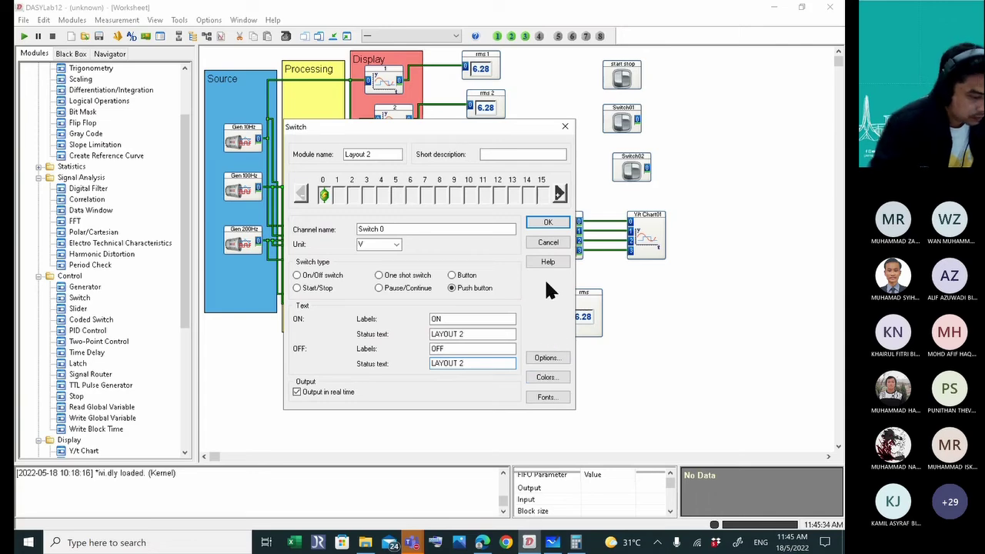
pyautogui.click(548, 224)
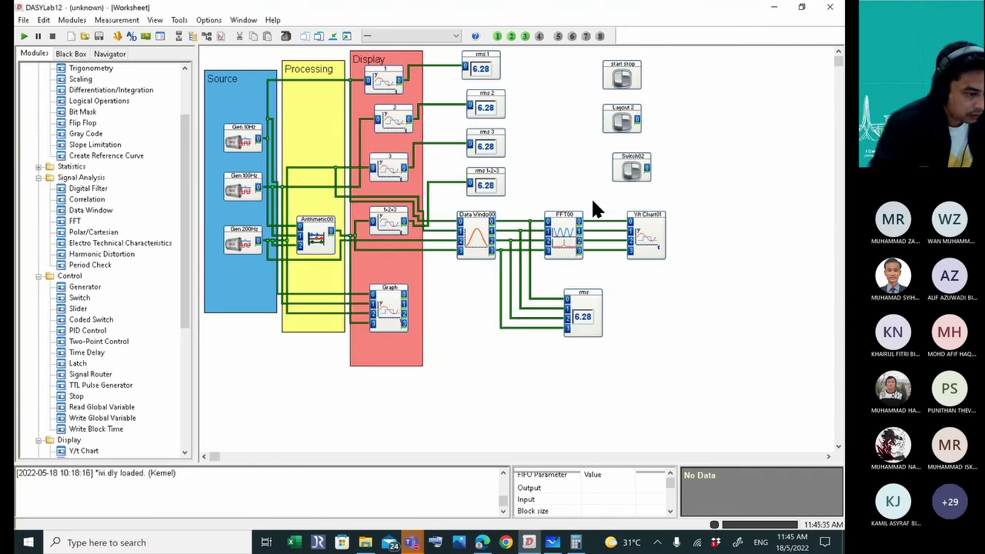
# Name the third switch module "Layout 1" and set its switch type to Push button.
pyautogui.doubleClick(619, 163)
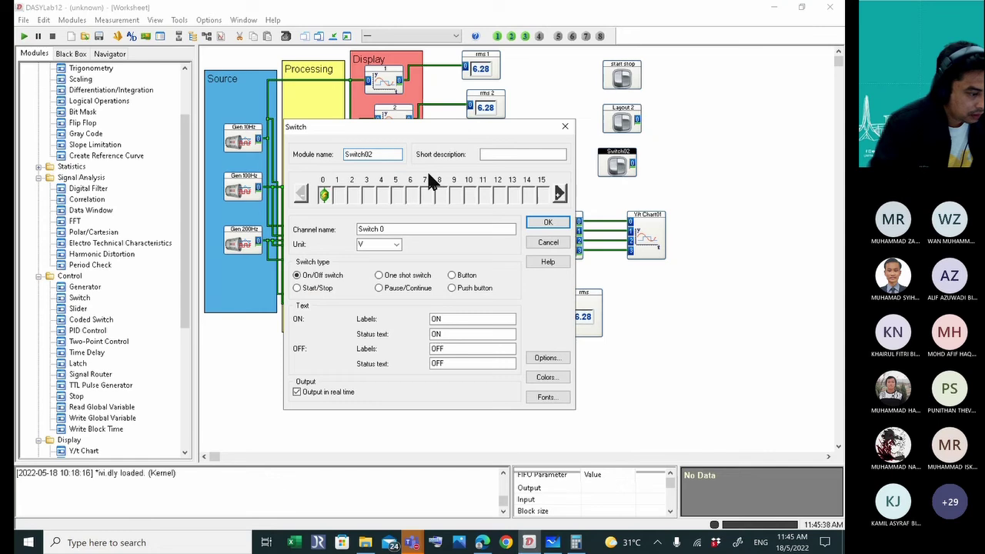
pyautogui.write('Lao')
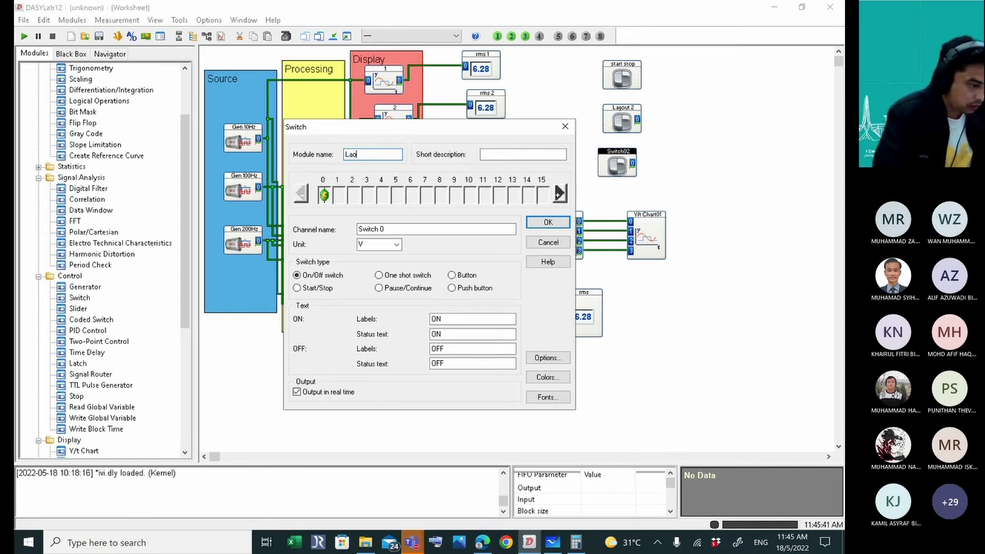
pyautogui.press('BackSpace')
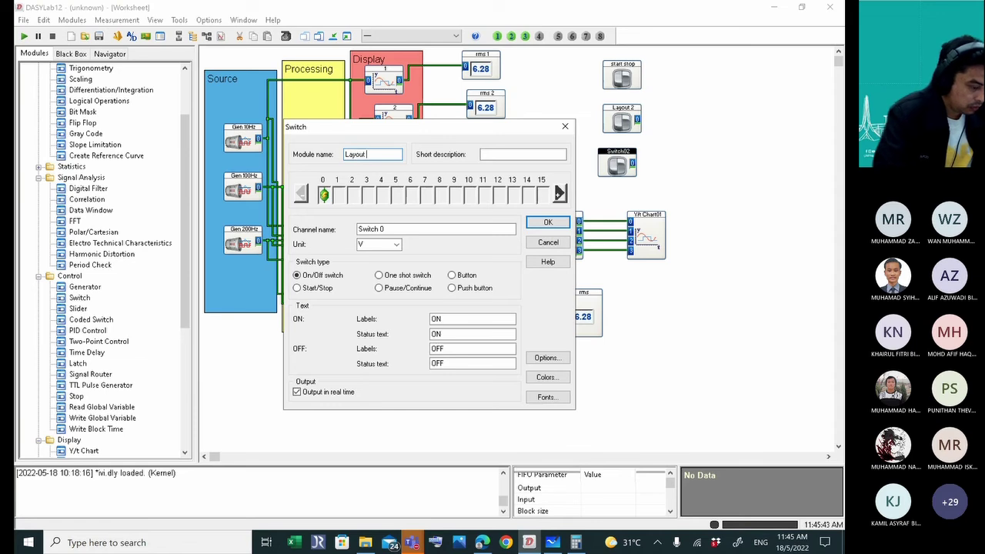
pyautogui.write('yout 1')
pyautogui.moveTo(386, 158); pyautogui.dragTo(332, 154)
pyautogui.hotkey('ctrl', 'c')
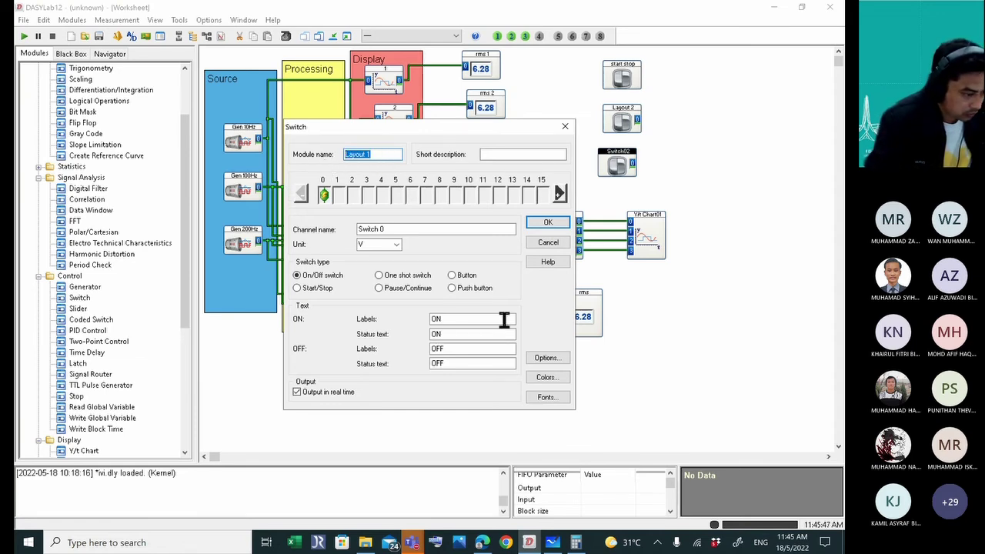
pyautogui.click(453, 288)
# Set the Layout 1 switch's ON and OFF status texts to Layout 1, clear both labels and accept the settings.
pyautogui.doubleClick(461, 331)
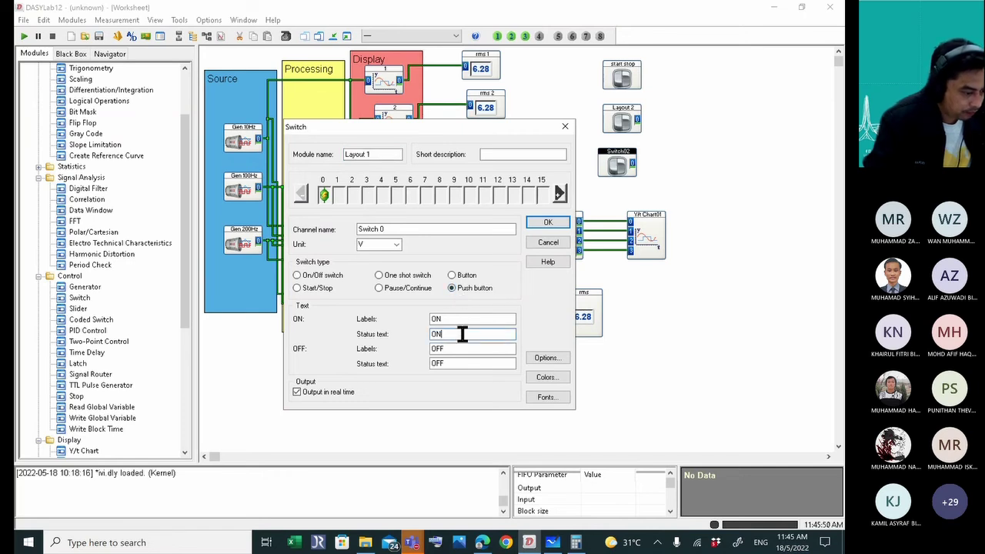
pyautogui.hotkey('ctrl', 'v')
pyautogui.doubleClick(443, 363)
pyautogui.hotkey('ctrl', 'v')
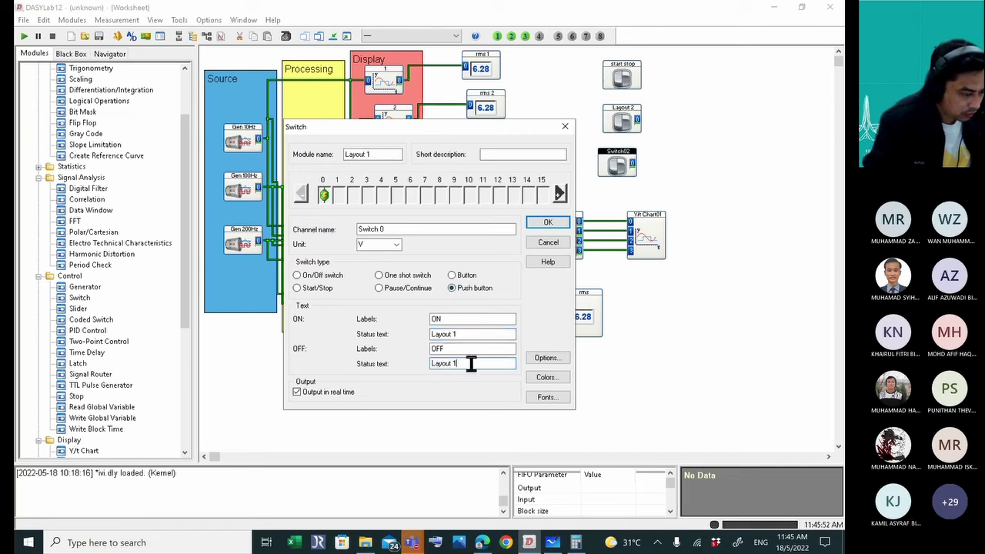
pyautogui.doubleClick(450, 319)
pyautogui.press('BackSpace')
pyautogui.doubleClick(440, 348)
pyautogui.press('BackSpace')
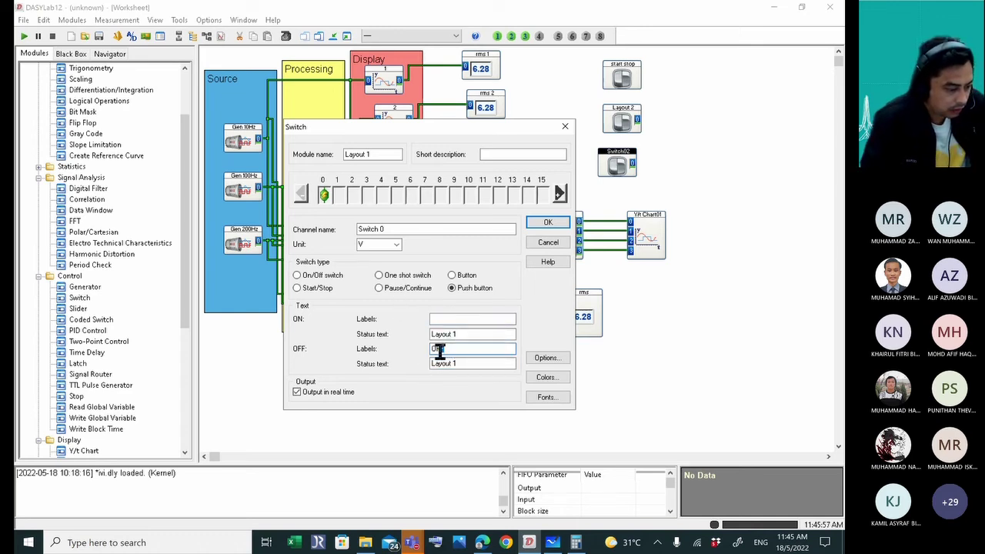
pyautogui.click(544, 223)
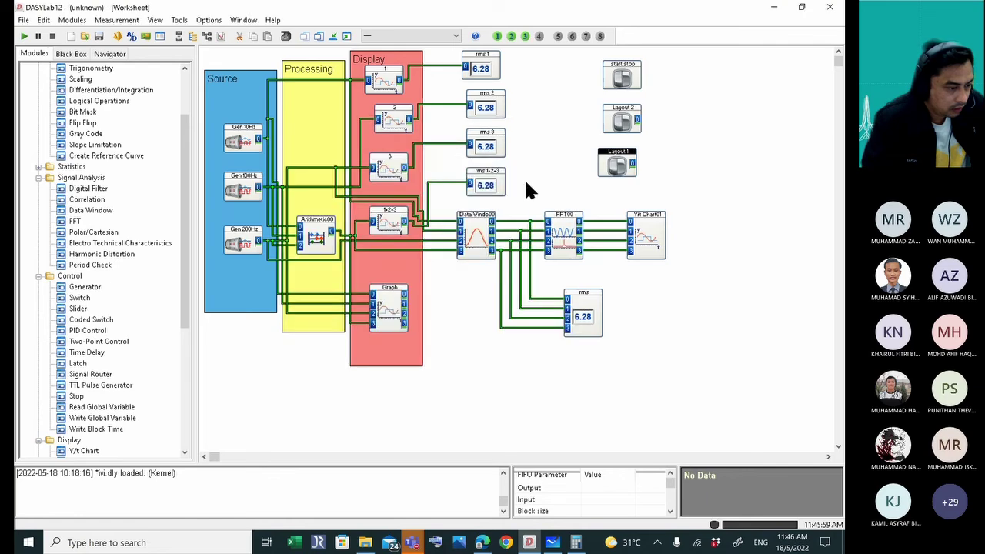
# Clear the ON and OFF labels of the Layout 2 switch and align the Layout 1 switch module directly beneath it.
pyautogui.doubleClick(630, 115)
pyautogui.doubleClick(446, 319)
pyautogui.press('BackSpace')
pyautogui.doubleClick(440, 349)
pyautogui.press('BackSpace')
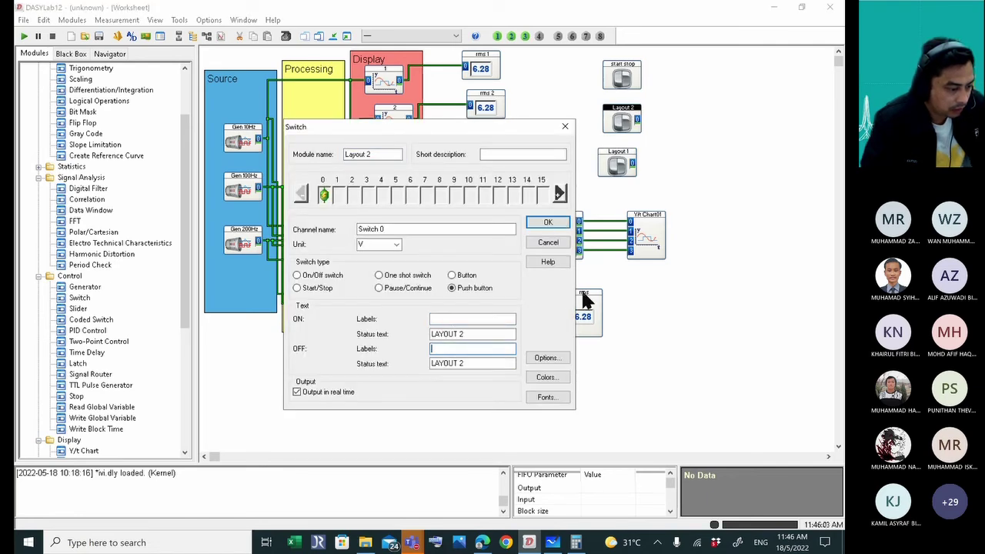
pyautogui.click(542, 221)
pyautogui.moveTo(624, 165); pyautogui.dragTo(628, 160)
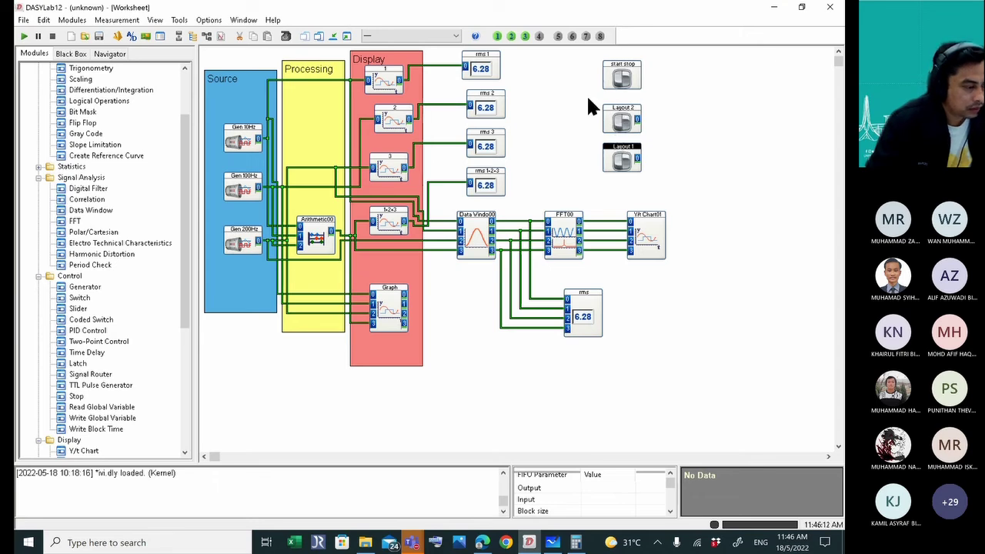
# Open the Layout 1 page and draw two link graphic placeholders, about 45 by 20 mm each, one above the other beside the charts.
pyautogui.click(243, 20)
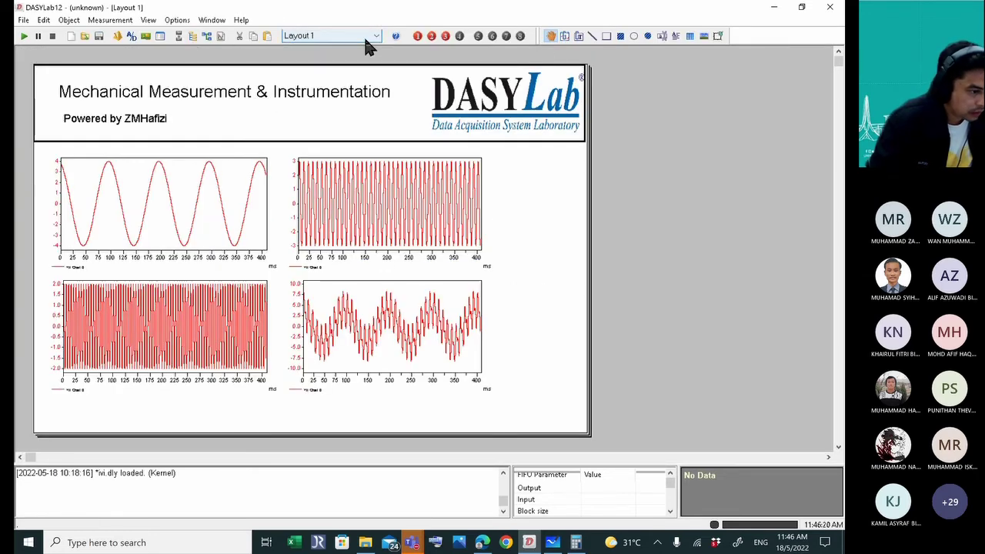
pyautogui.click(564, 36)
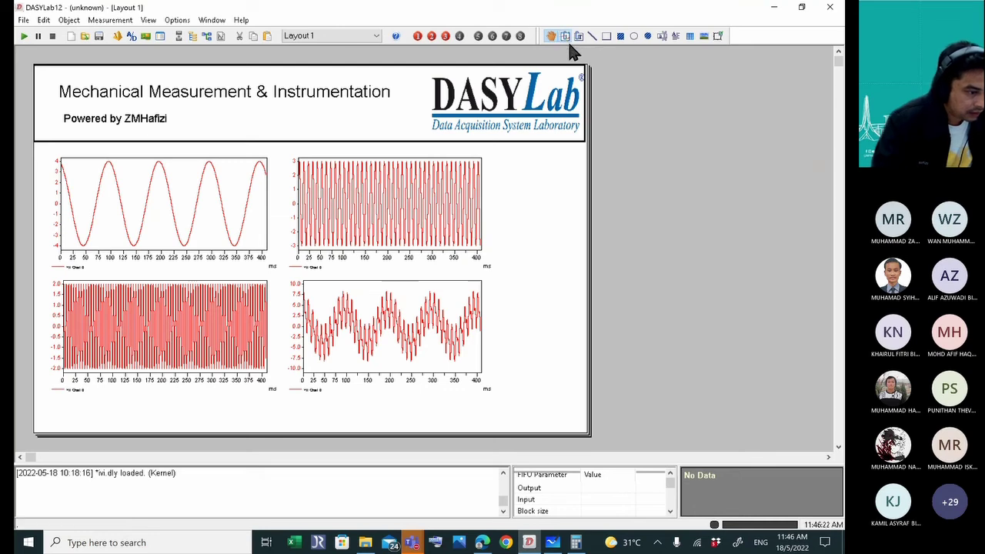
pyautogui.moveTo(508, 171); pyautogui.dragTo(577, 202)
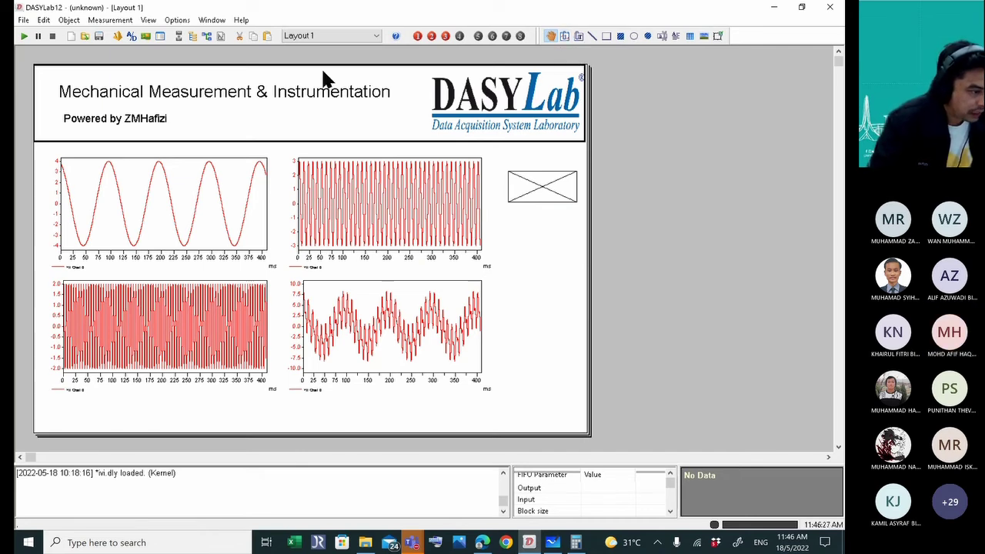
pyautogui.click(565, 36)
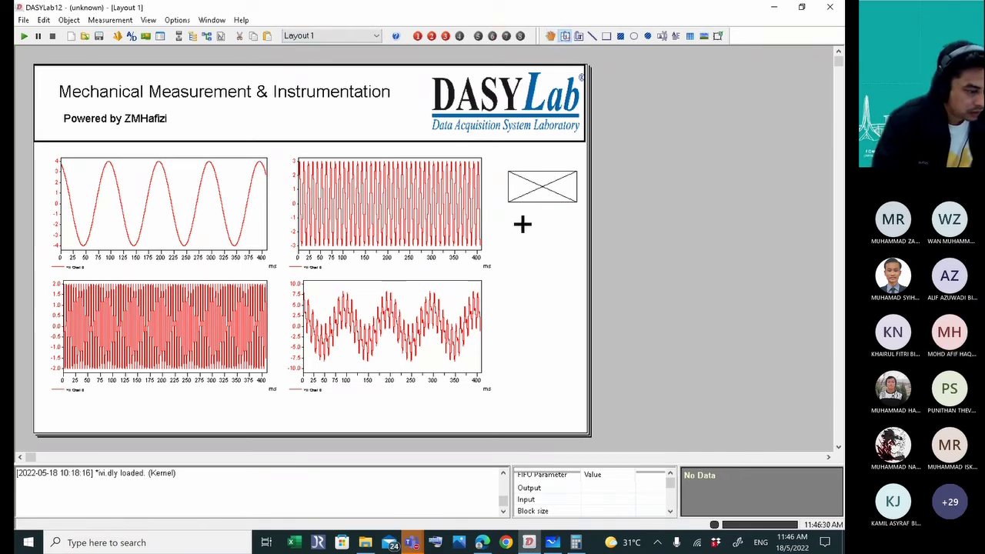
pyautogui.moveTo(520, 230); pyautogui.dragTo(579, 251)
# Move the two placeholders to the page's lower right corner, at about 310/180 mm and 310/210 mm.
pyautogui.moveTo(497, 152); pyautogui.dragTo(589, 282)
pyautogui.moveTo(549, 185); pyautogui.dragTo(549, 362)
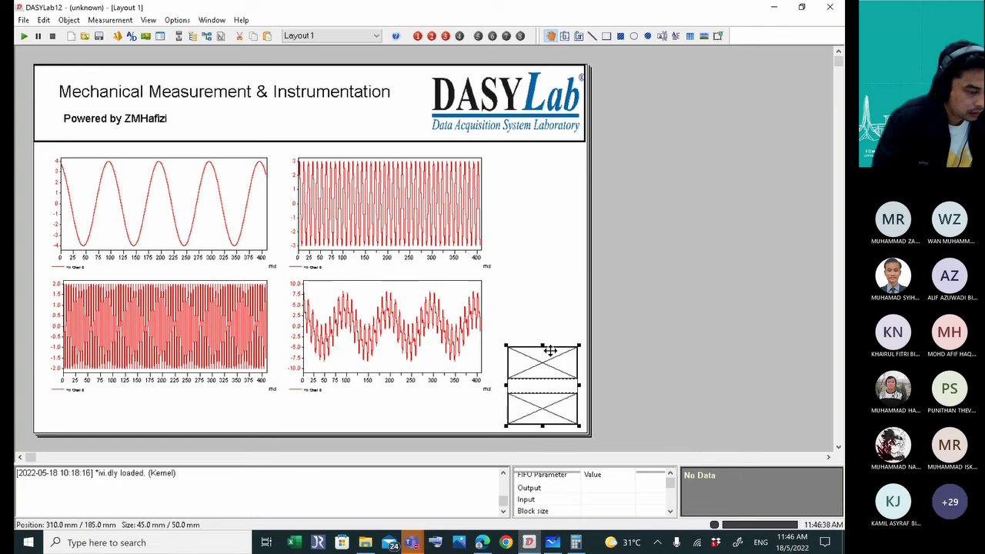
pyautogui.click(629, 329)
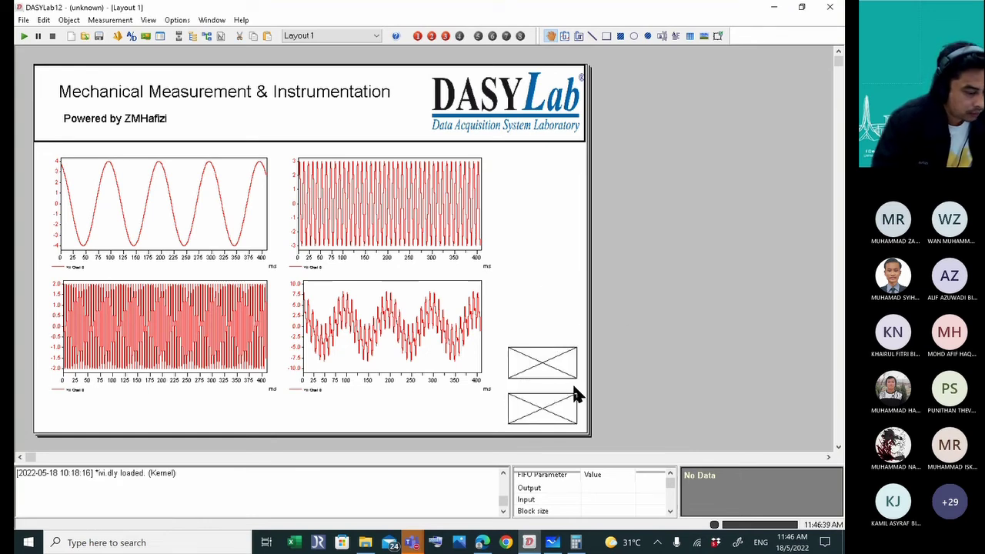
pyautogui.moveTo(548, 411); pyautogui.dragTo(548, 395)
pyautogui.click(547, 356)
pyautogui.moveTo(548, 354); pyautogui.dragTo(538, 358)
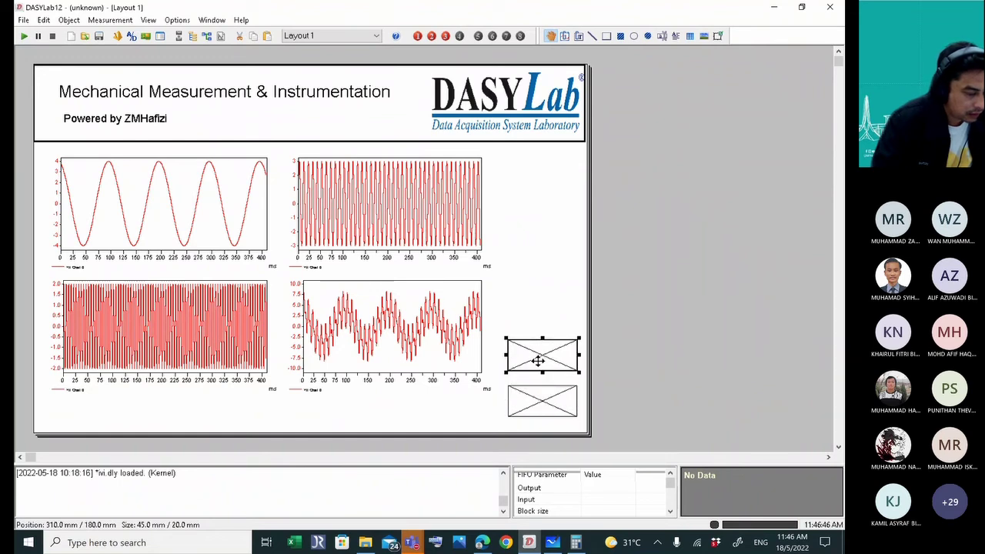
# Link the upper placeholder to the start stop switch module.
pyautogui.doubleClick(537, 361)
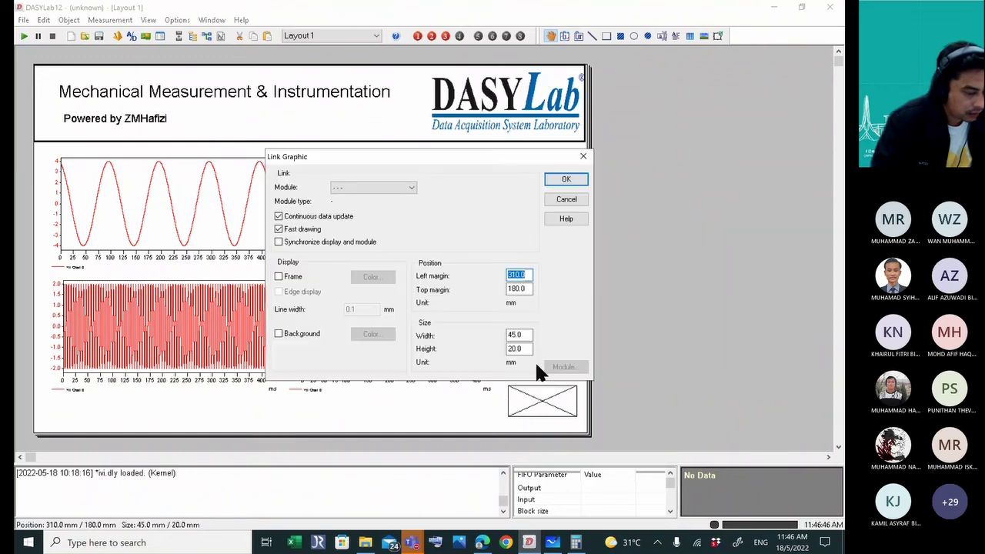
pyautogui.click(391, 187)
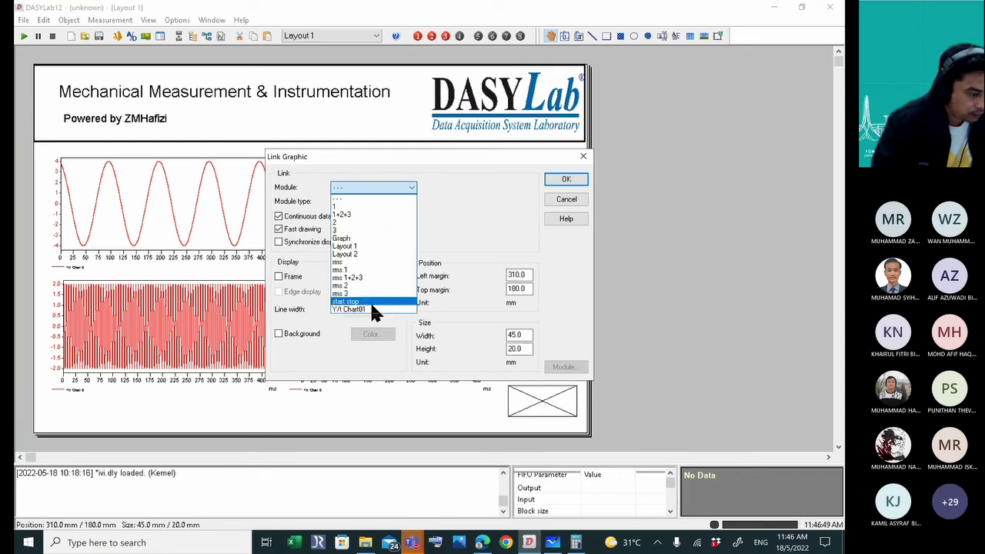
pyautogui.click(370, 301)
pyautogui.click(557, 179)
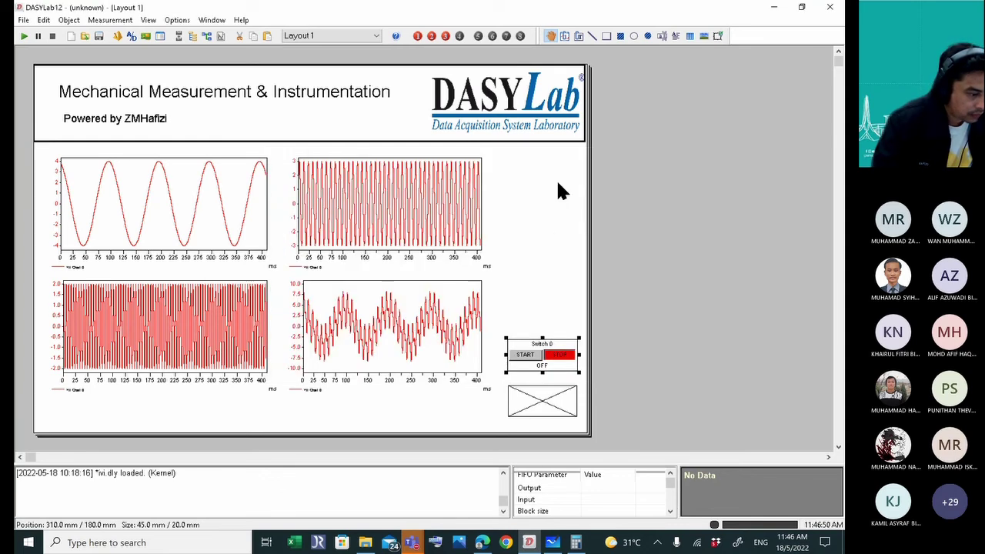
# Link the lower placeholder to the Layout 2 switch module.
pyautogui.doubleClick(540, 406)
pyautogui.click(392, 187)
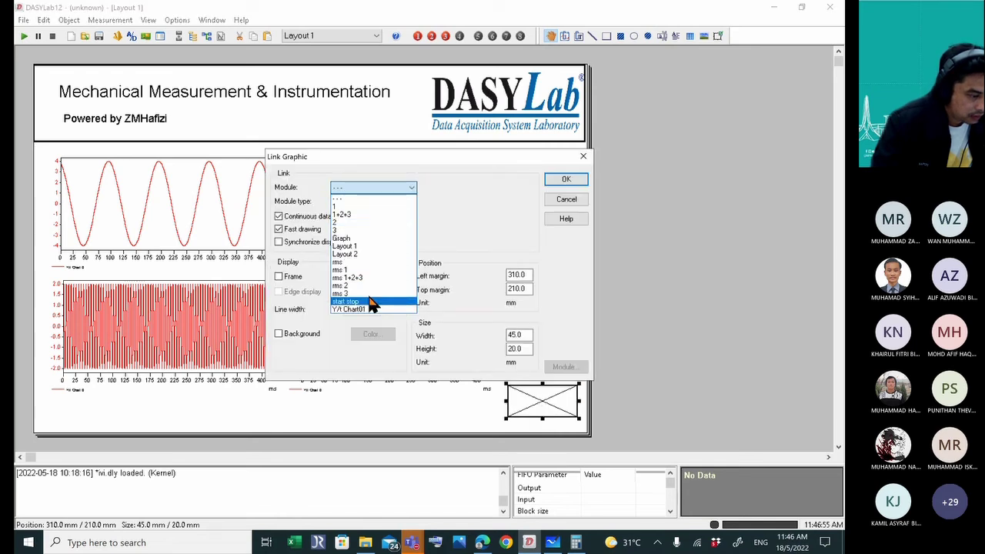
pyautogui.click(380, 255)
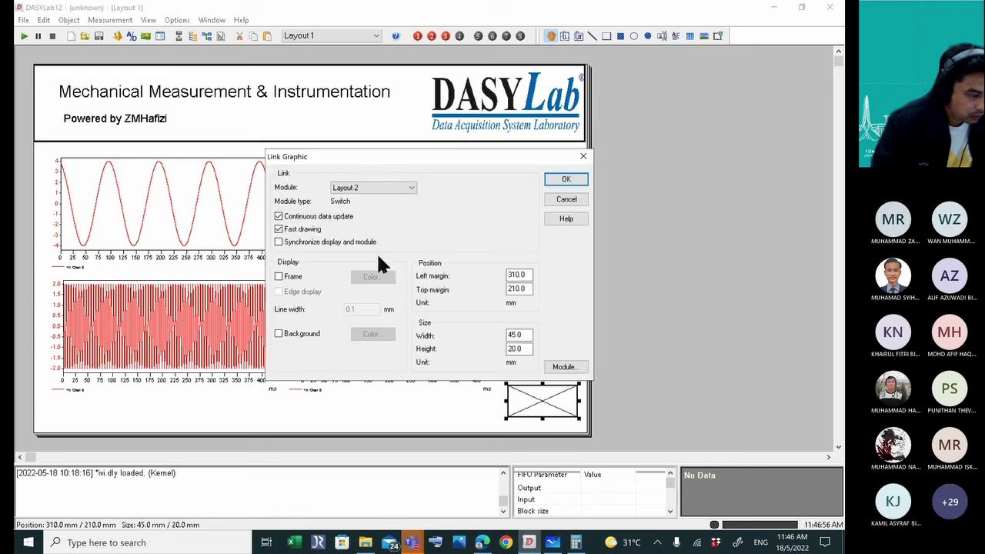
pyautogui.click(564, 180)
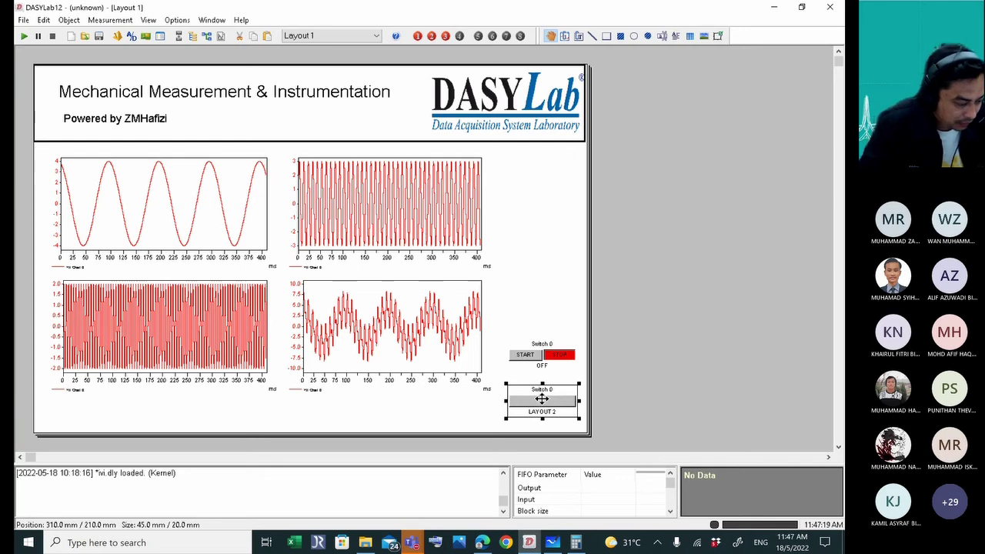
# In the Layout 2 switch's module settings, clear the ON status text and set the ON label to LAYOUT 2.
pyautogui.doubleClick(551, 401)
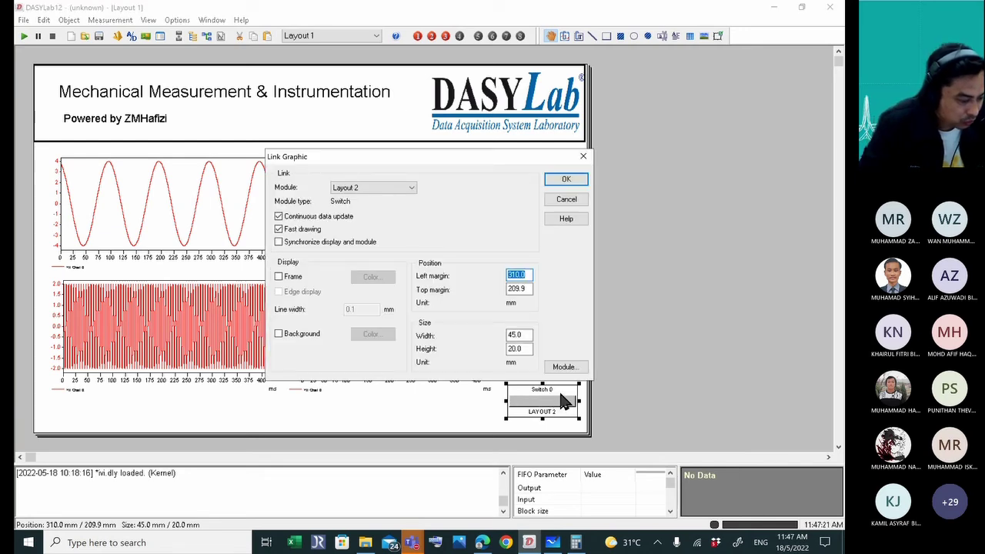
pyautogui.click(565, 368)
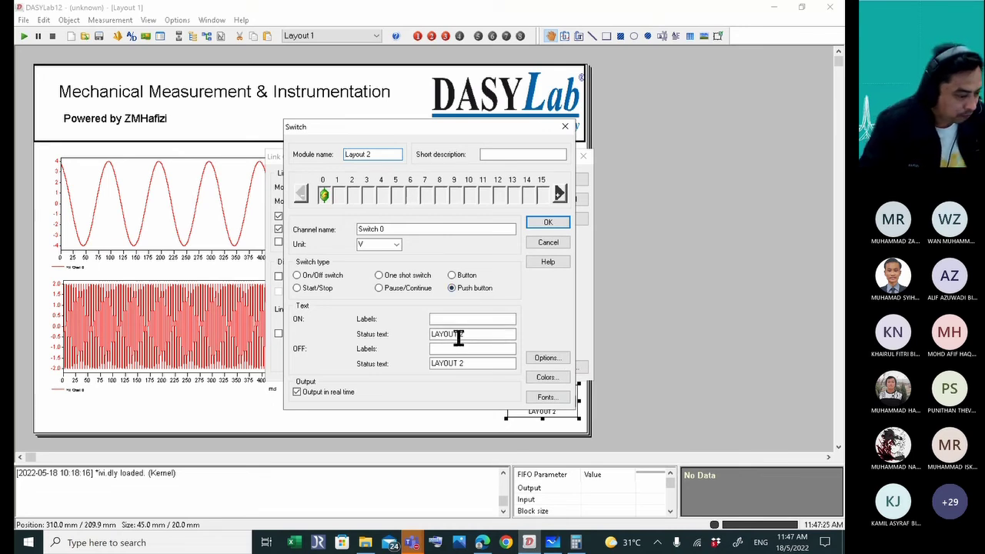
pyautogui.moveTo(477, 331); pyautogui.dragTo(433, 332)
pyautogui.hotkey('ctrl', 'c')
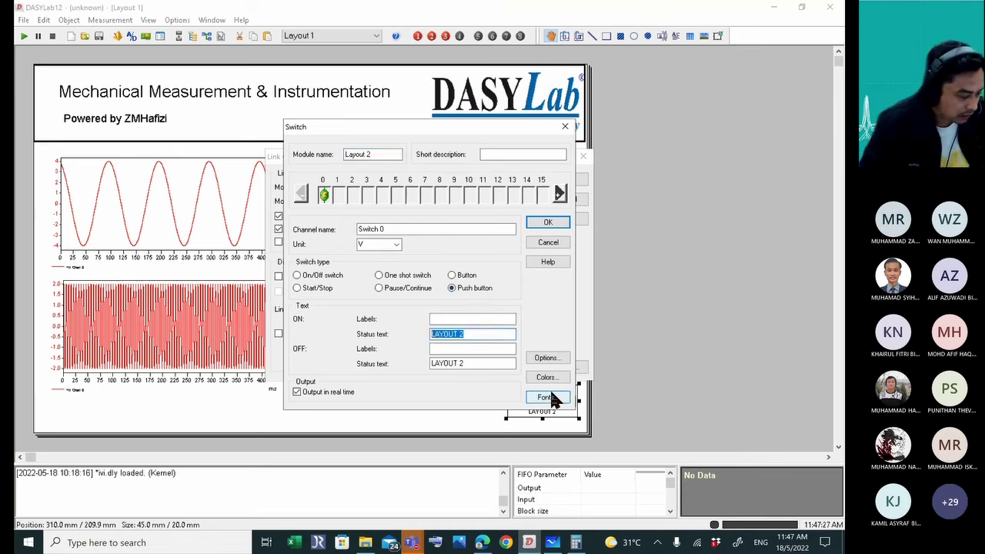
pyautogui.press('BackSpace')
pyautogui.click(481, 319)
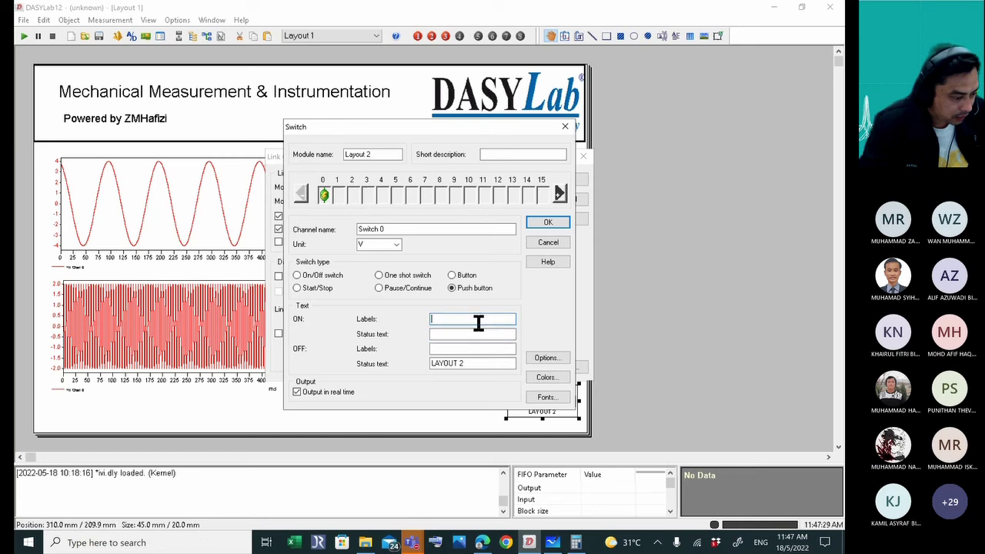
pyautogui.hotkey('ctrl', 'v')
# Clear the Layout 2 switch's OFF status text, set its OFF label to LAYOUT 2 and accept the settings.
pyautogui.moveTo(469, 363); pyautogui.dragTo(377, 365)
pyautogui.hotkey('ctrl', 'c')
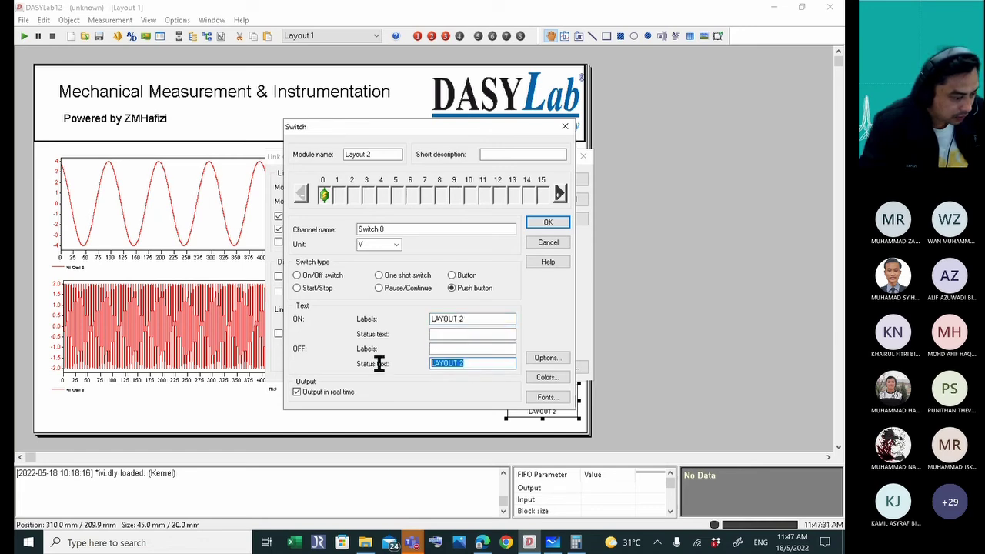
pyautogui.press('BackSpace')
pyautogui.click(467, 349)
pyautogui.hotkey('ctrl', 'v')
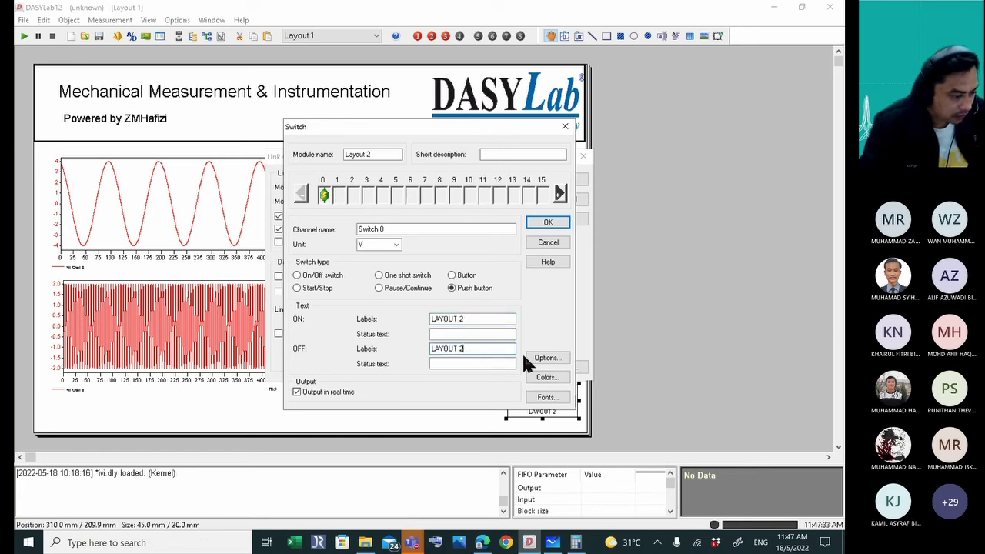
pyautogui.click(546, 224)
pyautogui.click(565, 179)
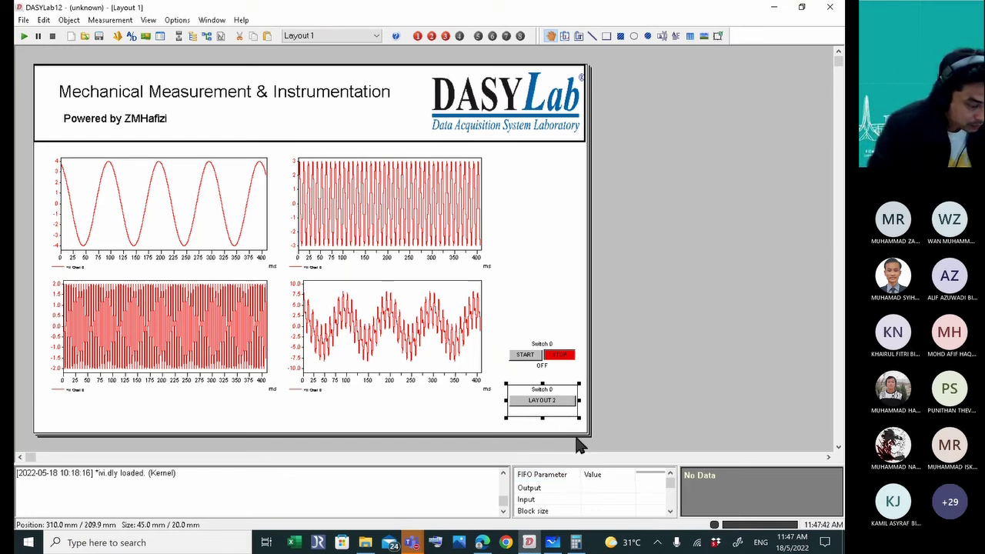
# Remove the channel name from the start stop switch linked on the page and accept the settings.
pyautogui.moveTo(541, 350); pyautogui.dragTo(541, 348)
pyautogui.doubleClick(541, 348)
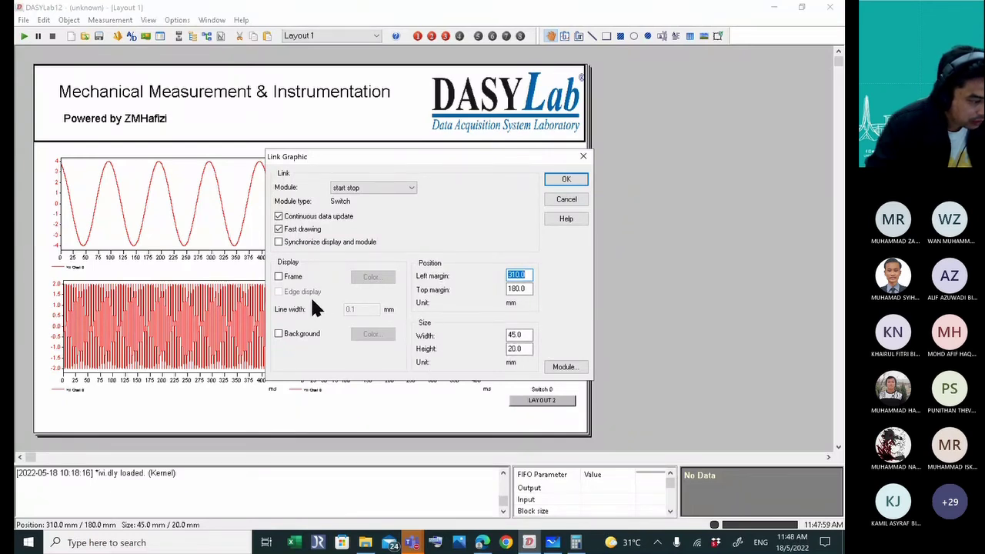
pyautogui.click(562, 367)
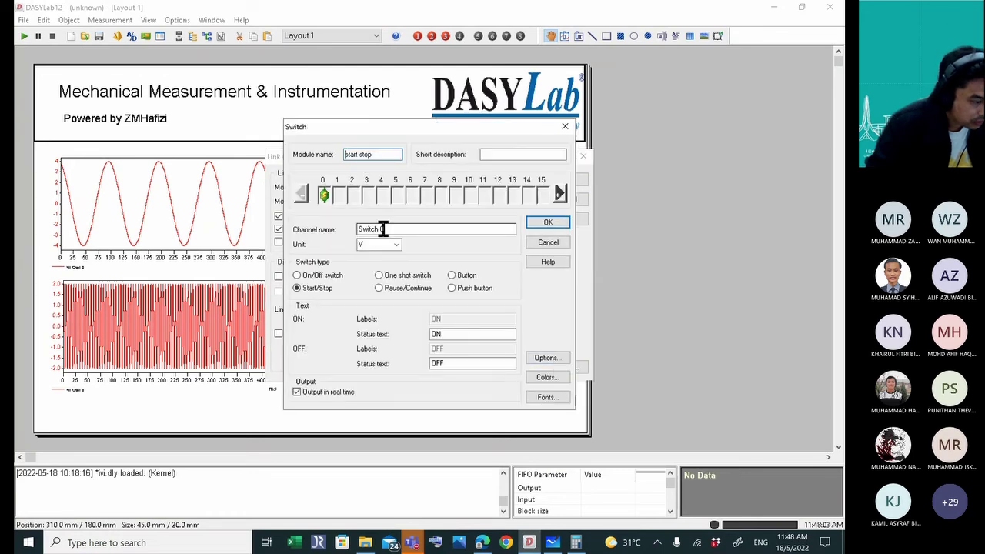
pyautogui.moveTo(387, 228); pyautogui.dragTo(293, 259)
pyautogui.press('BackSpace')
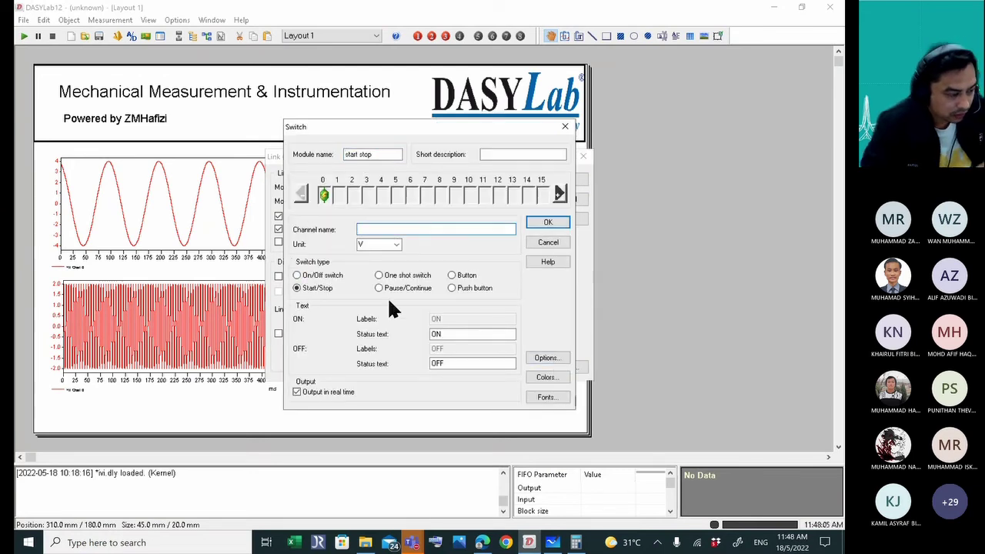
pyautogui.click(543, 223)
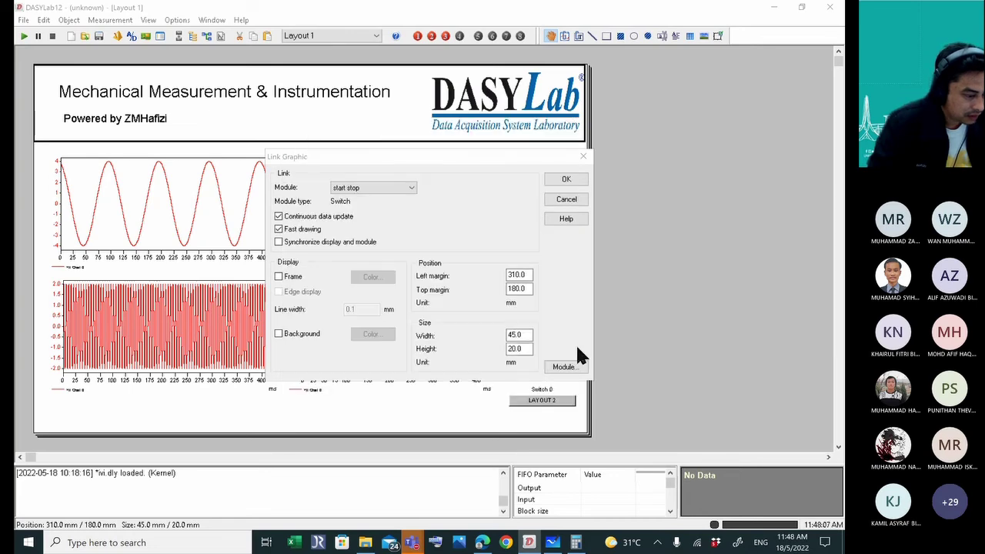
pyautogui.click(560, 184)
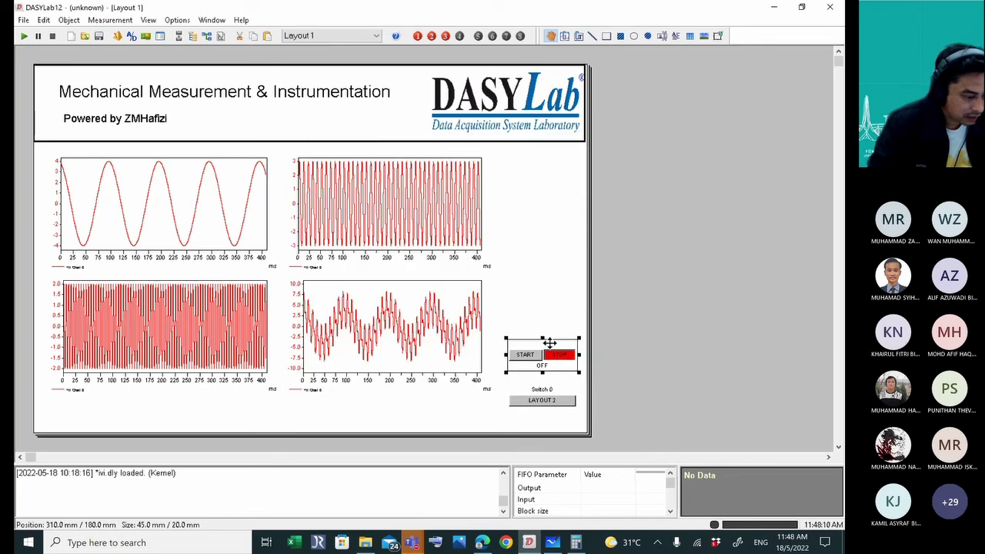
# Remove the channel name from the Layout 2 switch linked on the page, accept the settings and adjust the vertical positions of the switches.
pyautogui.click(548, 393)
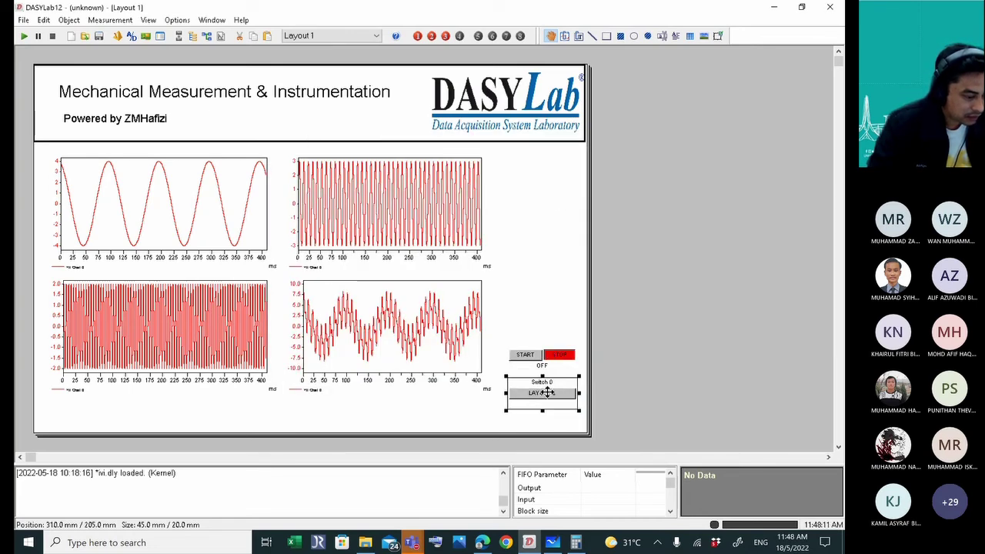
pyautogui.doubleClick(548, 392)
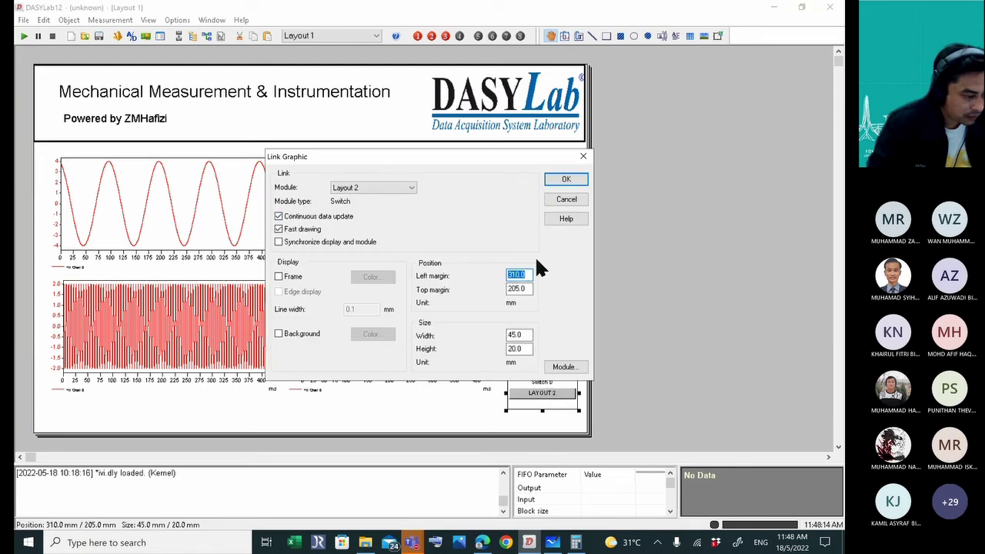
pyautogui.click(564, 367)
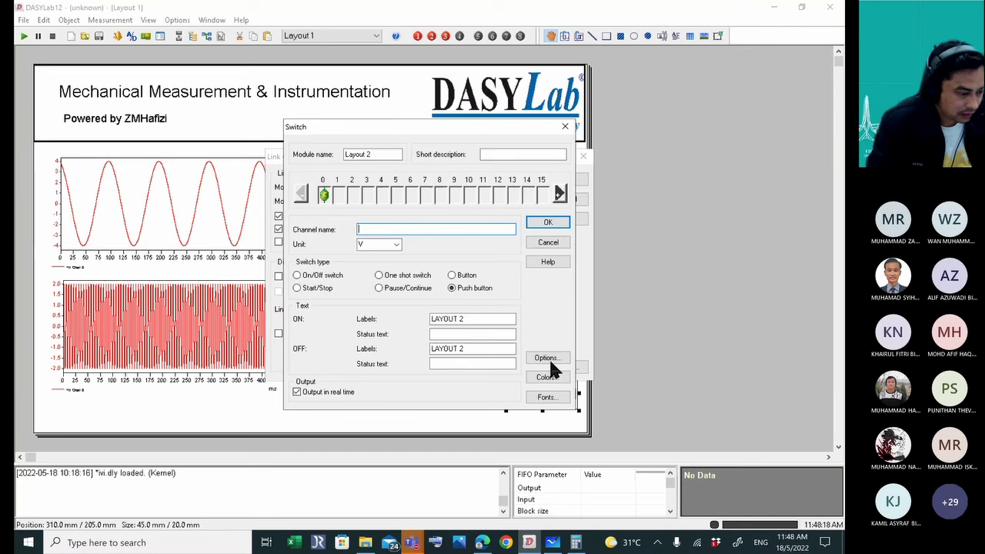
pyautogui.click(546, 222)
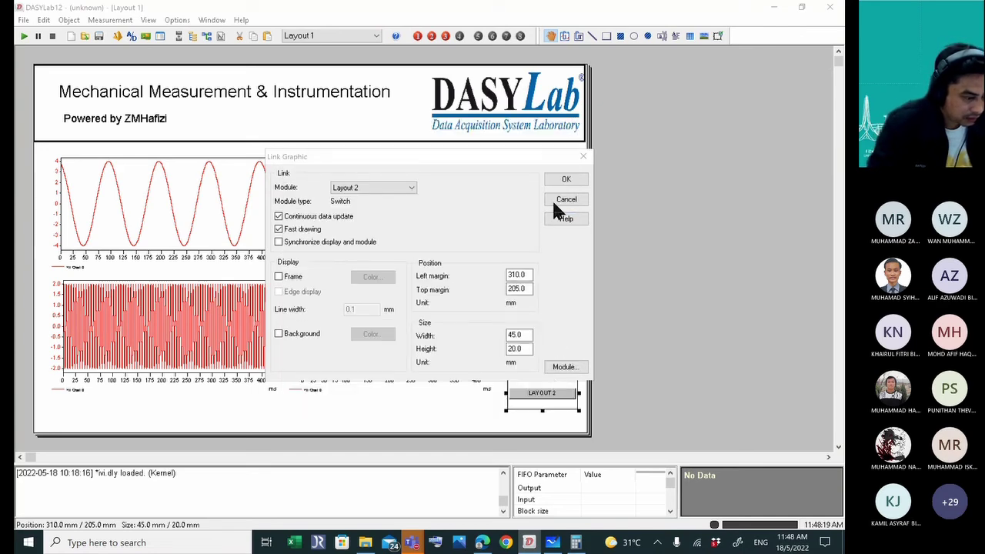
pyautogui.click(566, 179)
pyautogui.moveTo(548, 391)
pyautogui.mouseDown()
pyautogui.moveTo(551, 398)
pyautogui.moveTo(550, 374)
pyautogui.mouseUp()
pyautogui.click(608, 367)
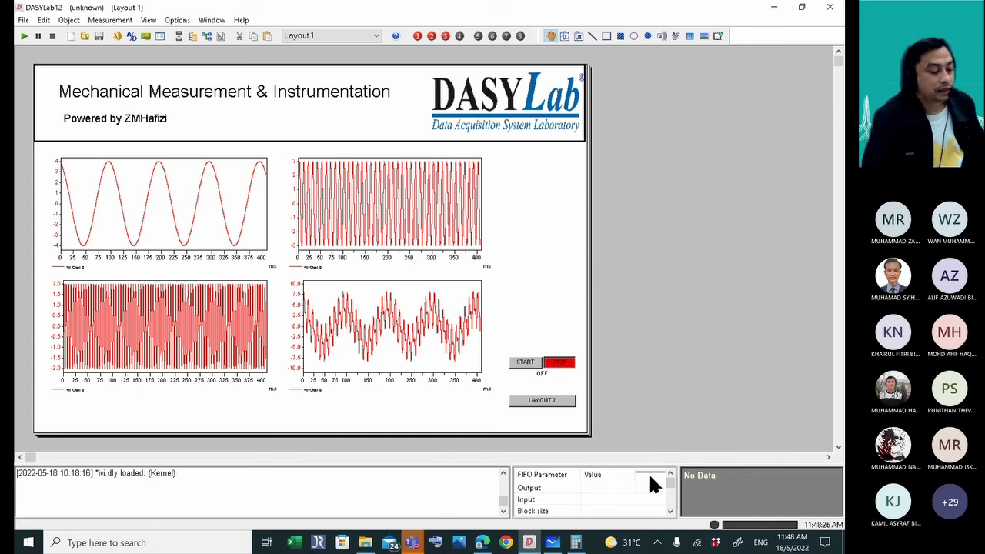
# Copy the start/stop and Layout 2 switches from the Layout 1 page onto the Layout 2 page, placing them in its lower-right corner.
pyautogui.moveTo(495, 317); pyautogui.dragTo(599, 433)
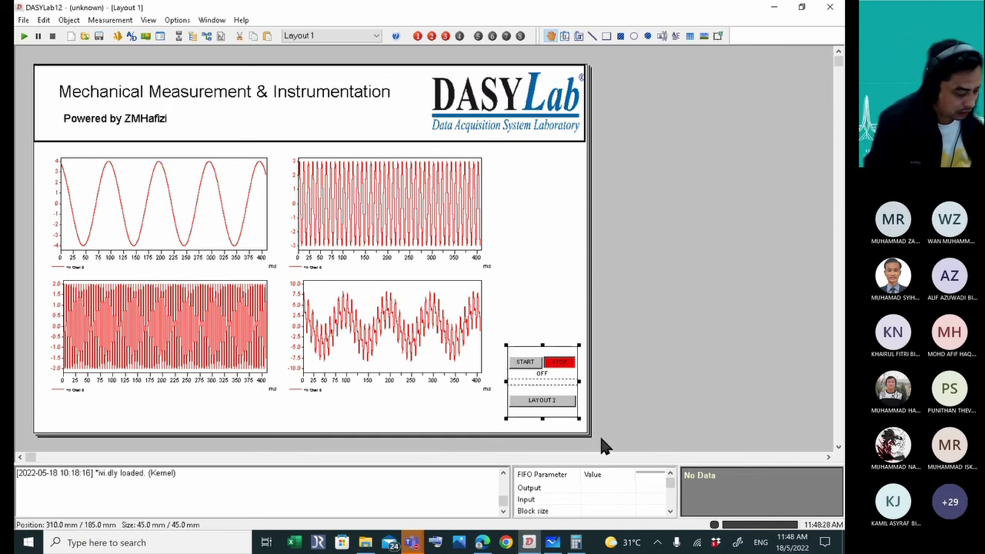
pyautogui.click(323, 44)
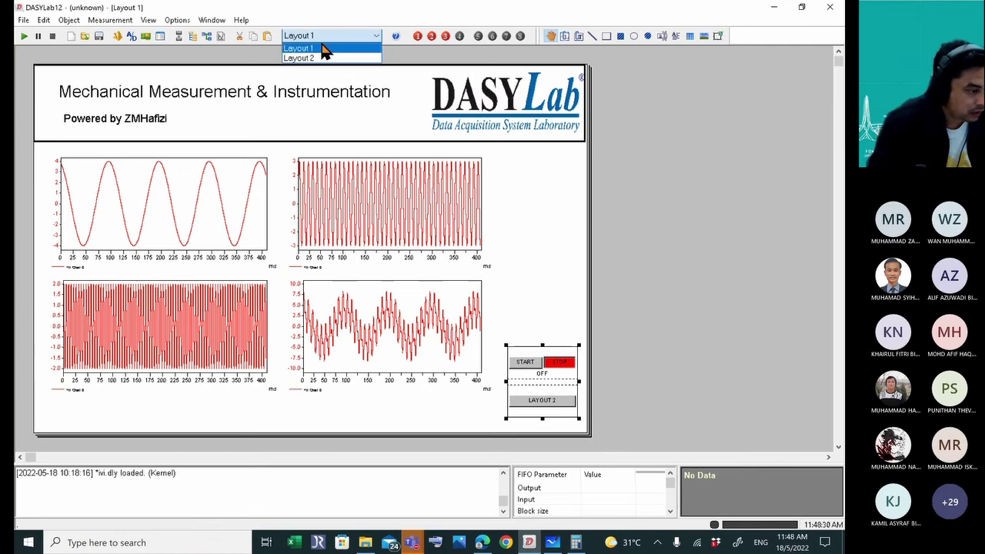
pyautogui.click(328, 65)
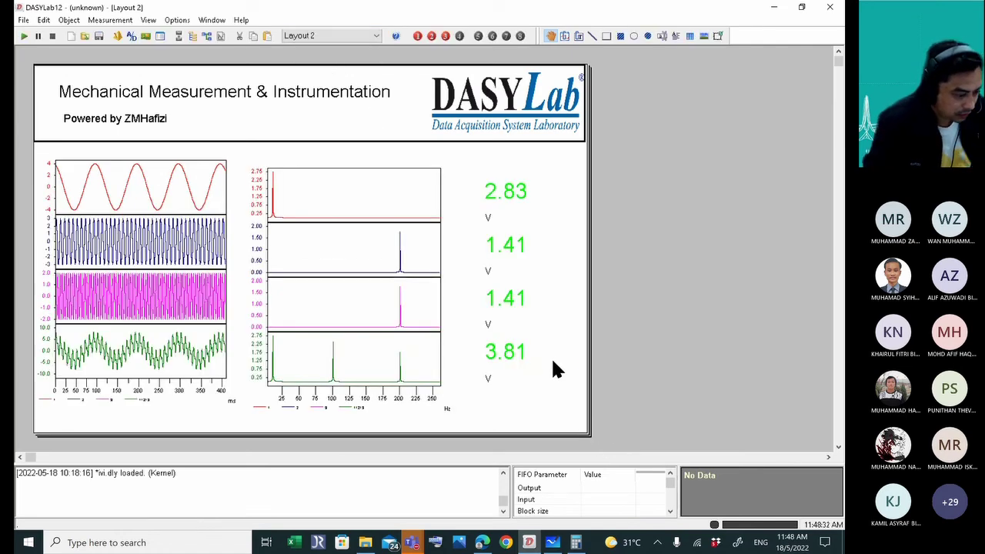
pyautogui.hotkey('ctrl', 'v')
pyautogui.moveTo(554, 349); pyautogui.dragTo(563, 364)
# Move the column of rms displays slightly left on the Layout 2 page, clear of the pasted switches.
pyautogui.click(532, 317)
pyautogui.moveTo(533, 278)
pyautogui.mouseDown()
pyautogui.moveTo(495, 281)
pyautogui.moveTo(517, 286)
pyautogui.mouseUp()
pyautogui.click(601, 323)
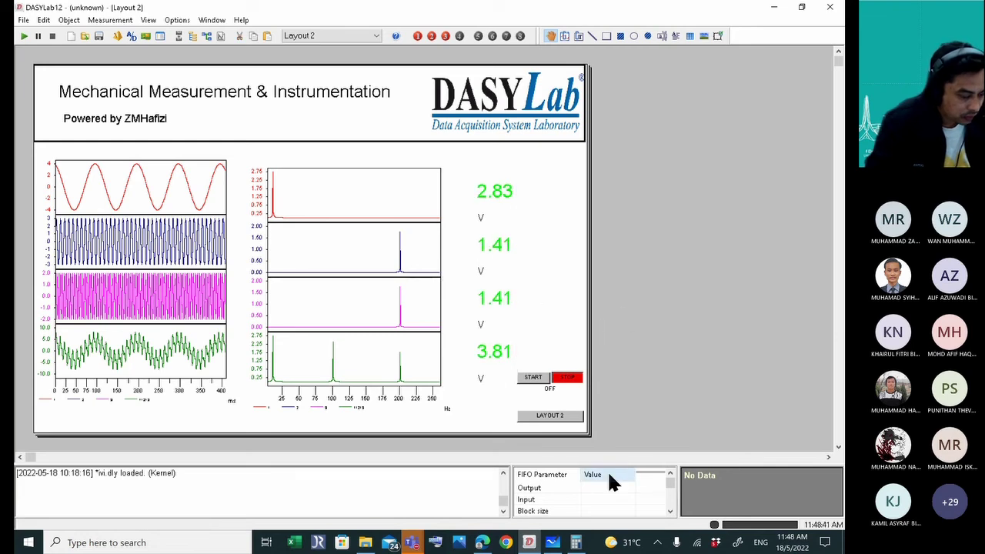
pyautogui.click(554, 418)
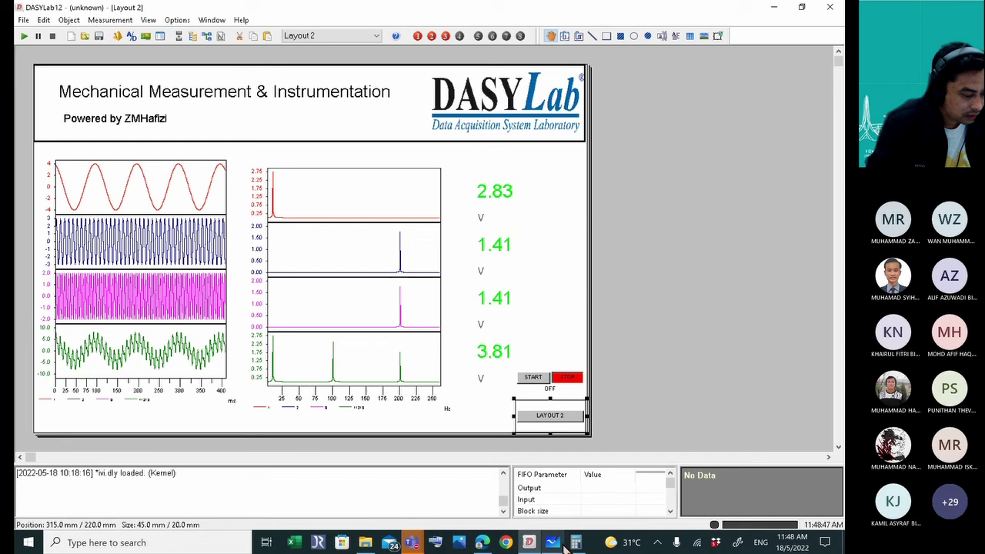
pyautogui.doubleClick(554, 411)
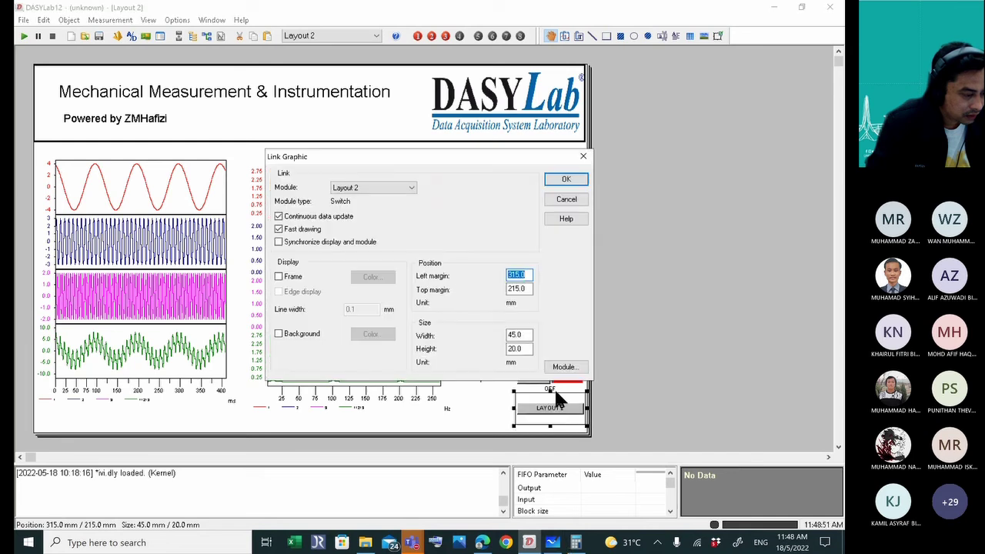
pyautogui.click(393, 187)
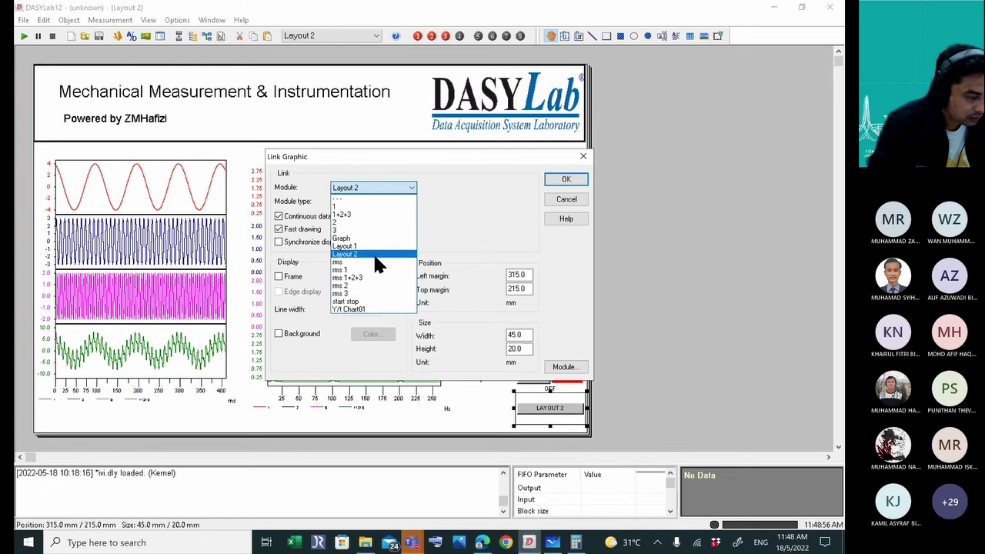
pyautogui.click(377, 255)
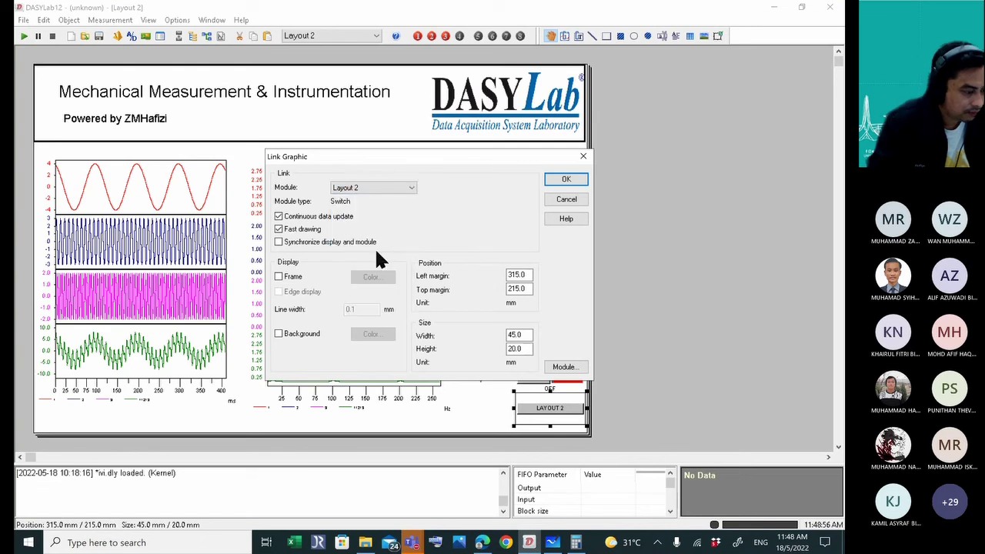
pyautogui.click(567, 199)
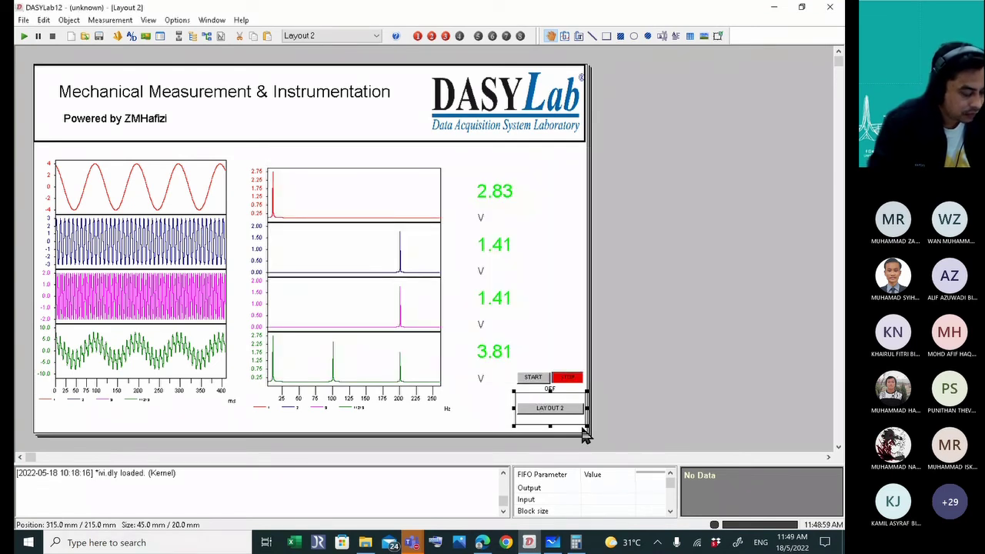
pyautogui.moveTo(554, 413); pyautogui.dragTo(554, 421)
pyautogui.click(637, 415)
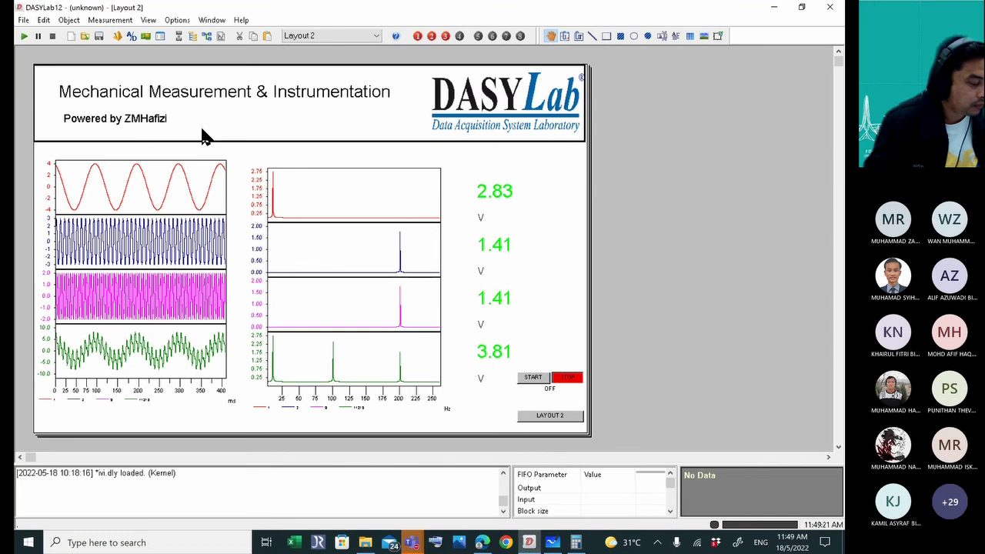
# On the worksheet, add two Action modules and connect one to the Layout 2 switch and the other to the Layout 1 switch.
pyautogui.click(211, 21)
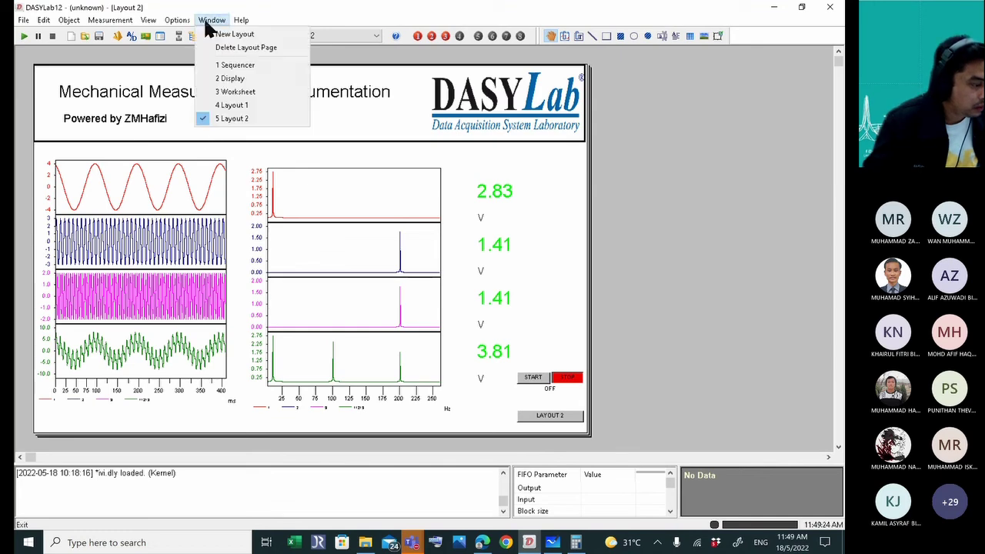
pyautogui.click(230, 91)
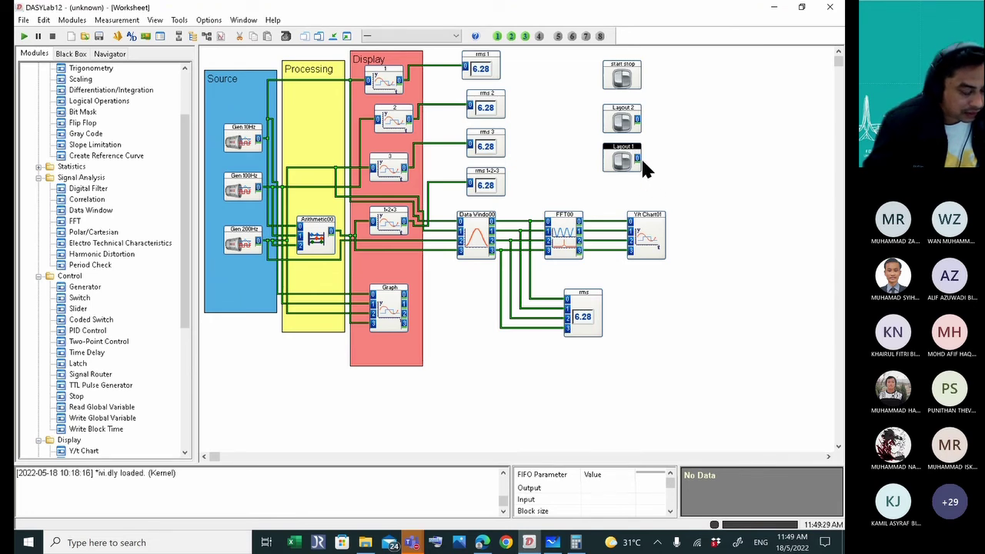
pyautogui.click(27, 37)
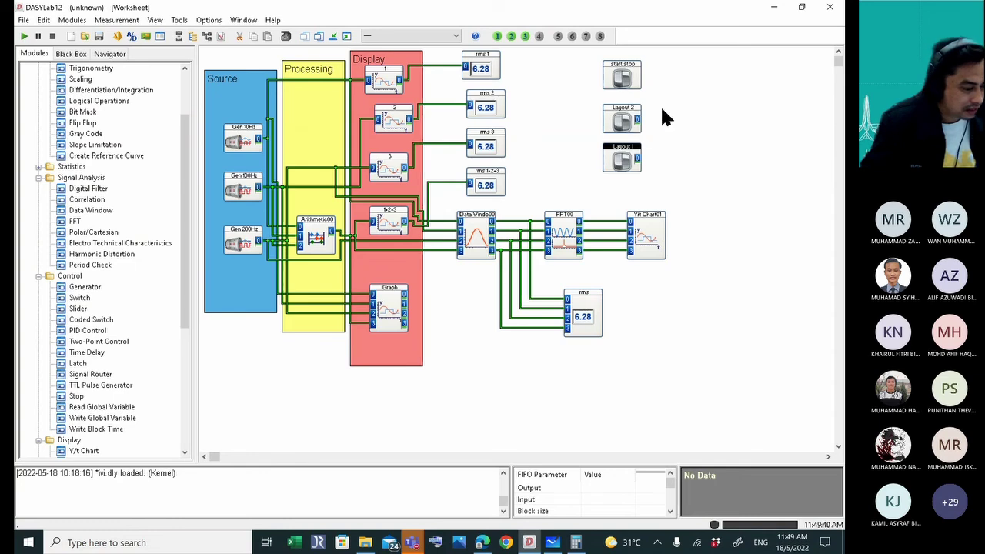
pyautogui.scroll(-7, 190, 327)
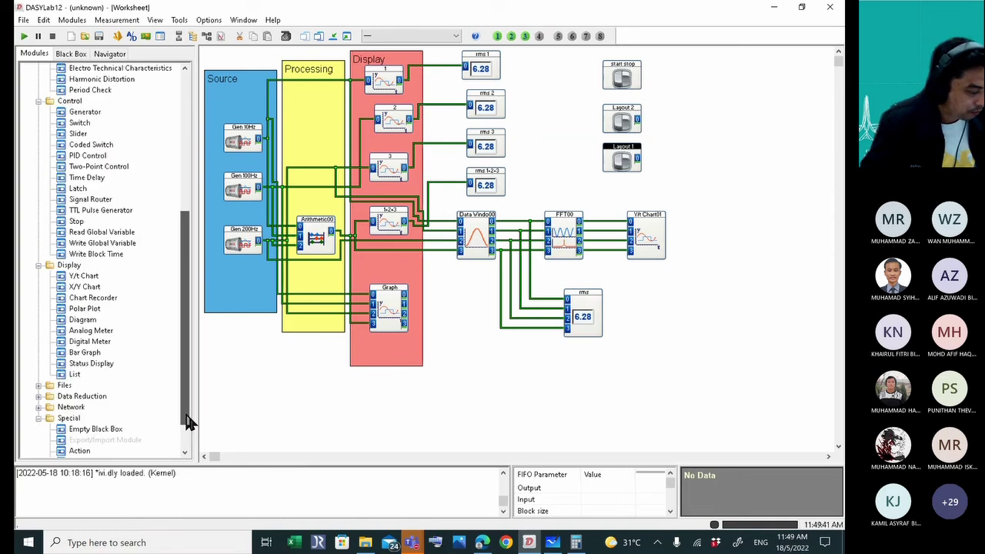
pyautogui.moveTo(77, 408); pyautogui.dragTo(666, 114)
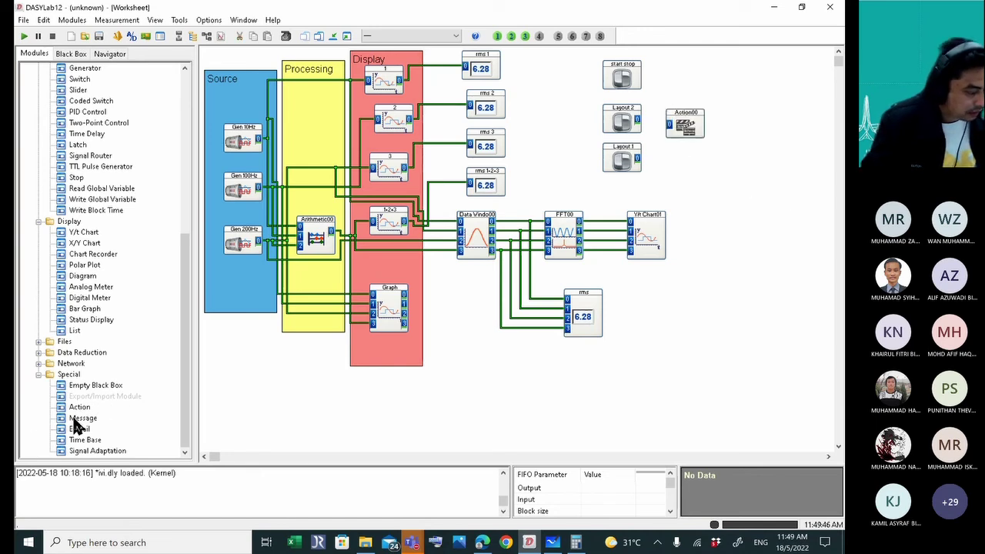
pyautogui.moveTo(82, 417); pyautogui.dragTo(671, 123)
pyautogui.moveTo(689, 160)
pyautogui.mouseDown()
pyautogui.moveTo(659, 158)
pyautogui.moveTo(671, 159)
pyautogui.mouseUp()
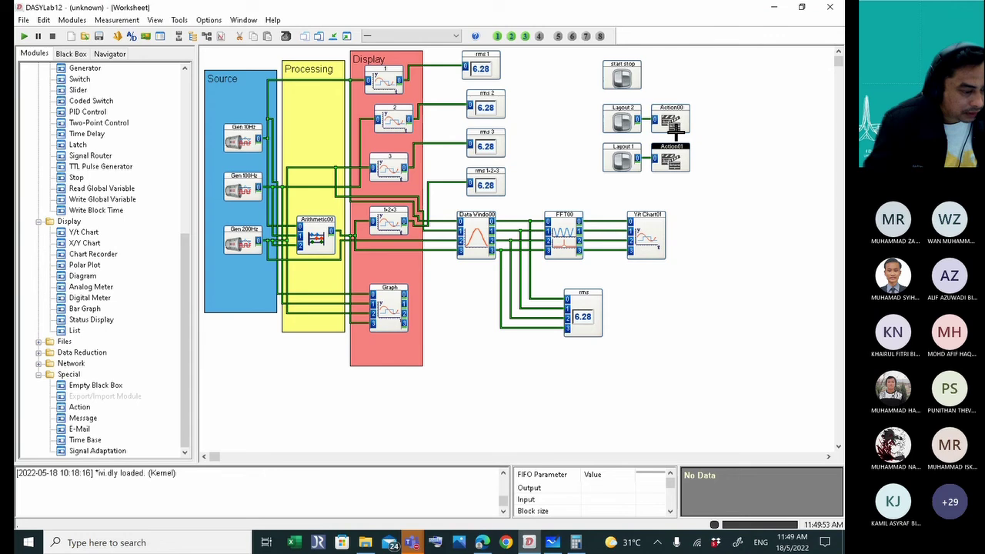
# Set the action of the Action module connected to the Layout 2 switch to Display in full screen mode.
pyautogui.click(673, 107)
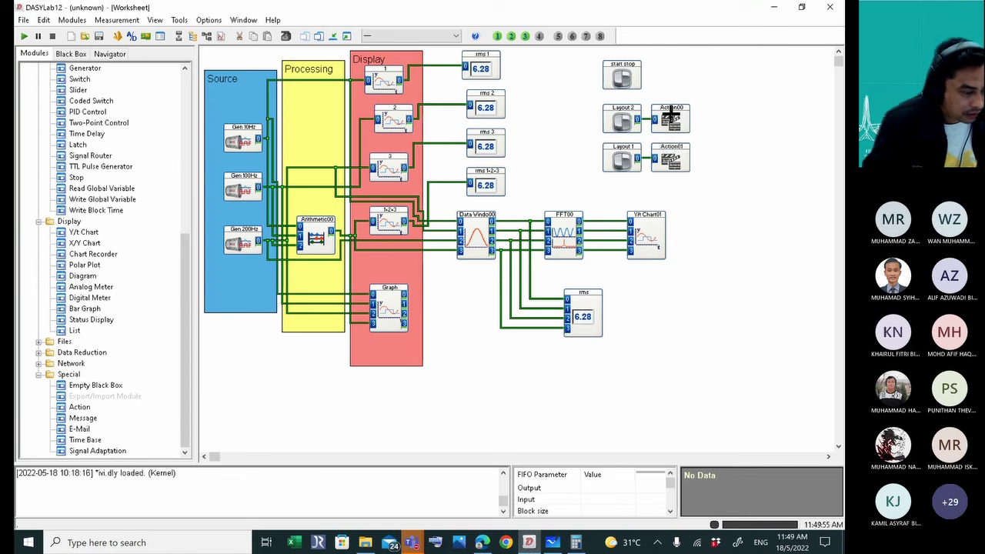
pyautogui.doubleClick(670, 121)
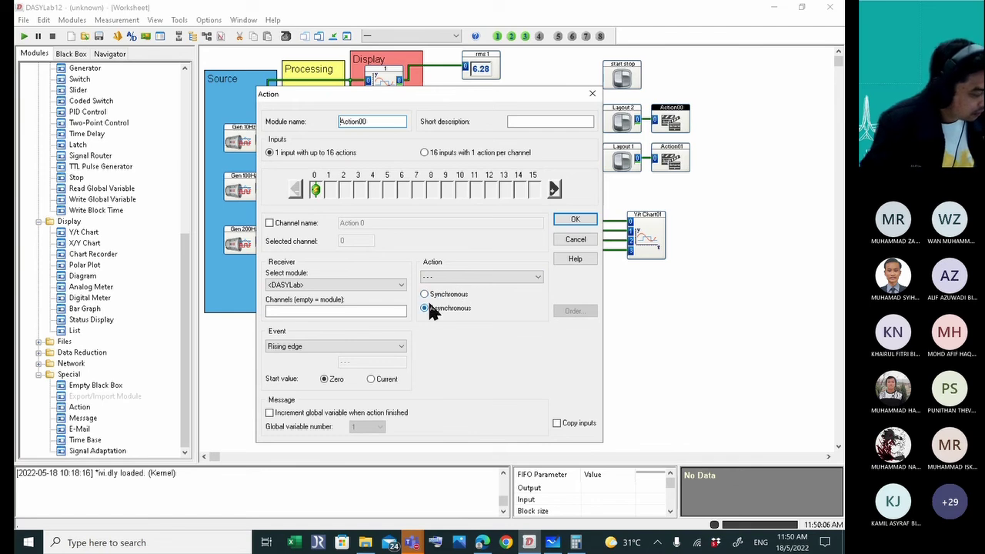
pyautogui.click(477, 281)
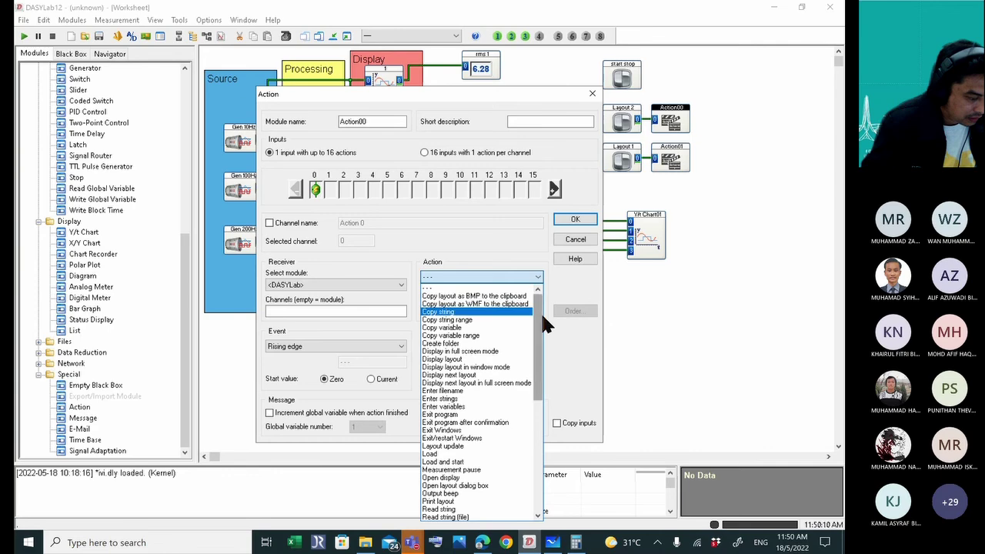
pyautogui.moveTo(541, 320)
pyautogui.mouseDown()
pyautogui.moveTo(544, 435)
pyautogui.moveTo(548, 301)
pyautogui.mouseUp()
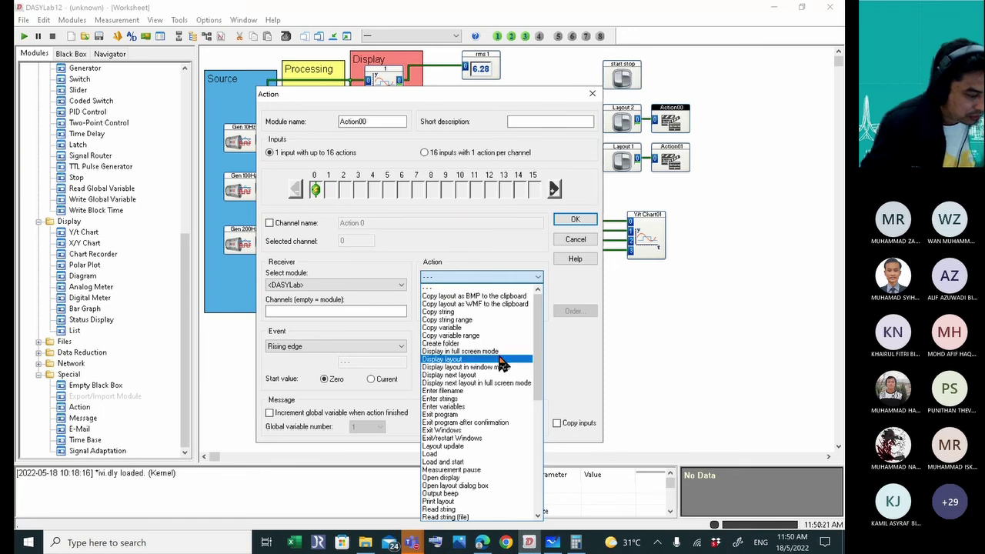
pyautogui.click(500, 359)
pyautogui.click(521, 278)
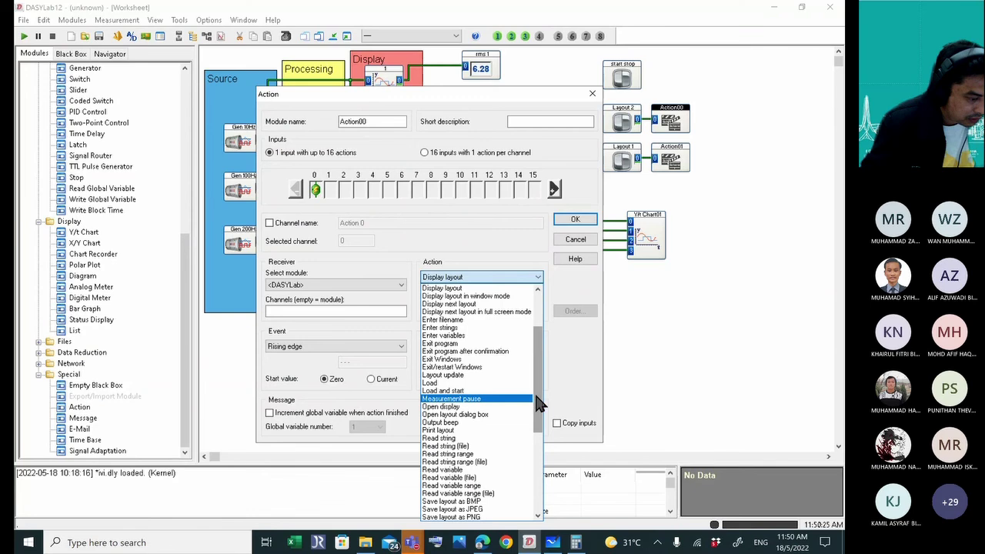
pyautogui.scroll(1, 539, 393)
pyautogui.scroll(1, 538, 392)
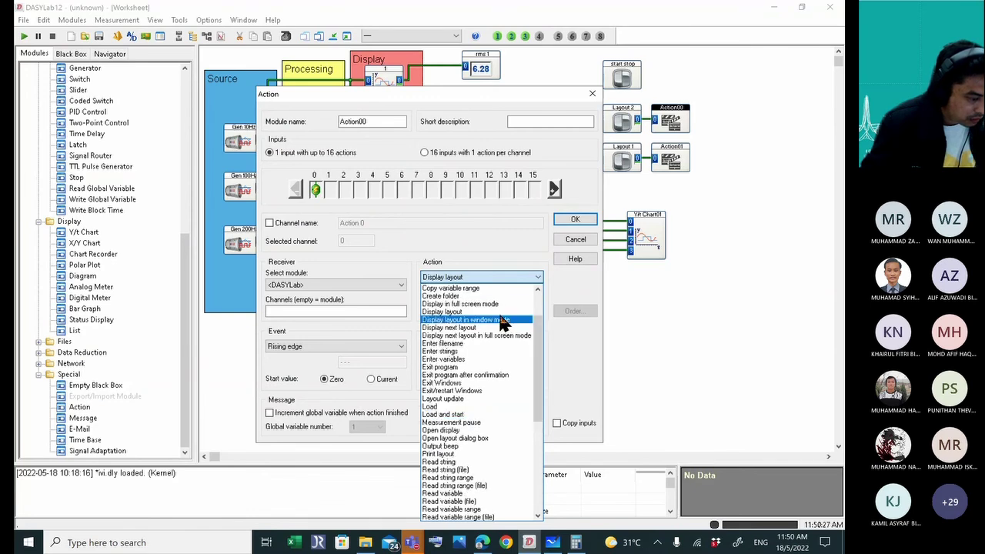
pyautogui.click(461, 303)
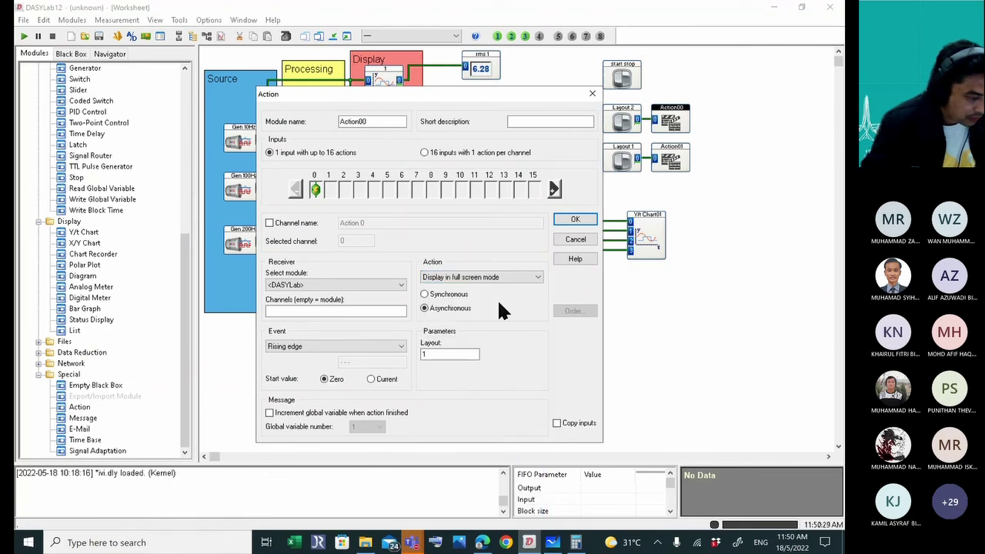
# Set this Action module's layout parameter to 2 and accept the settings.
pyautogui.doubleClick(450, 353)
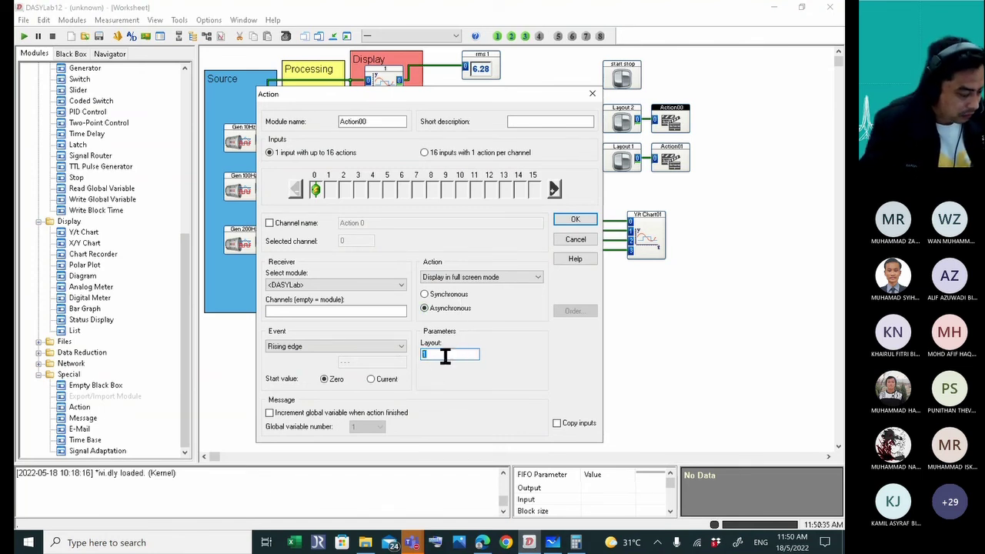
pyautogui.write('2')
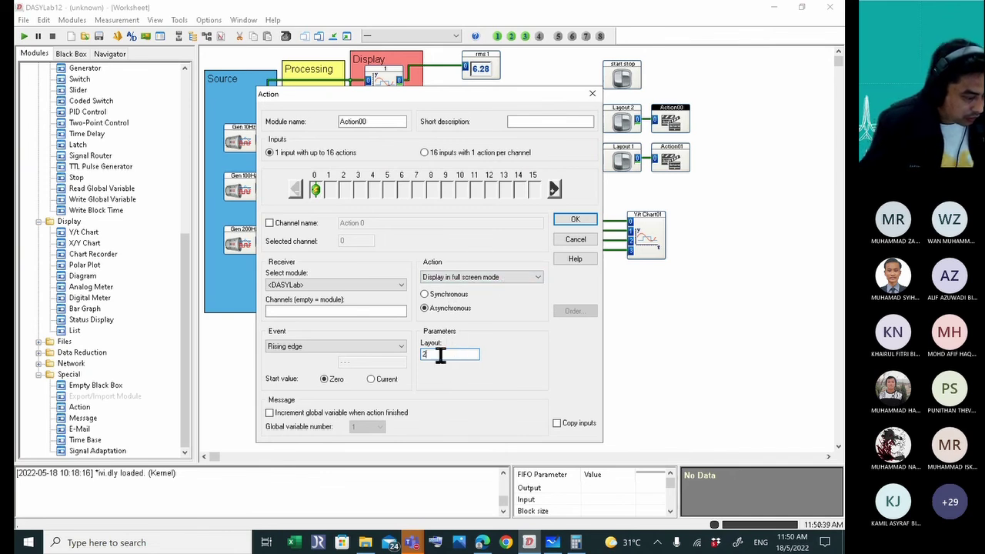
pyautogui.click(574, 223)
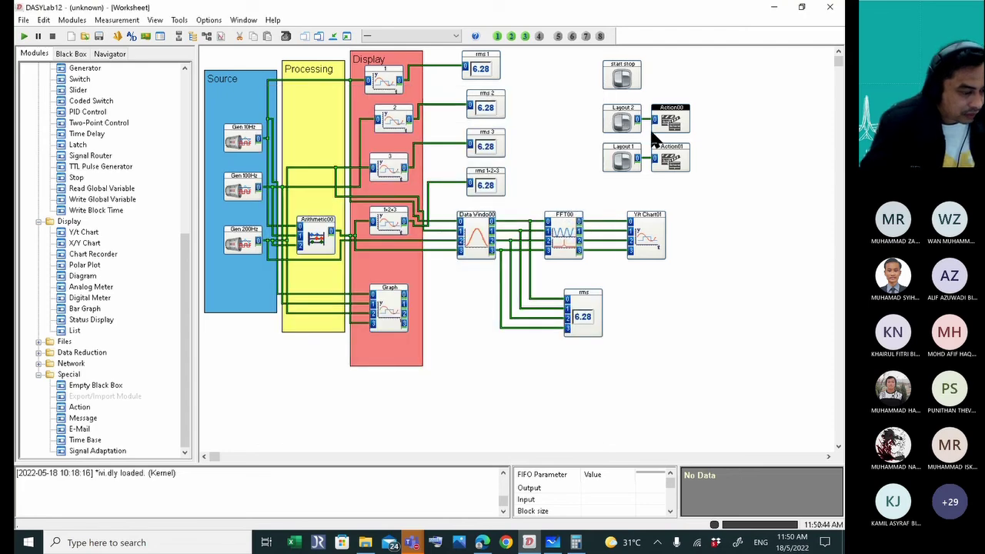
# Set the action of the Action module connected to the Layout 1 switch to Display in full screen mode.
pyautogui.click(666, 159)
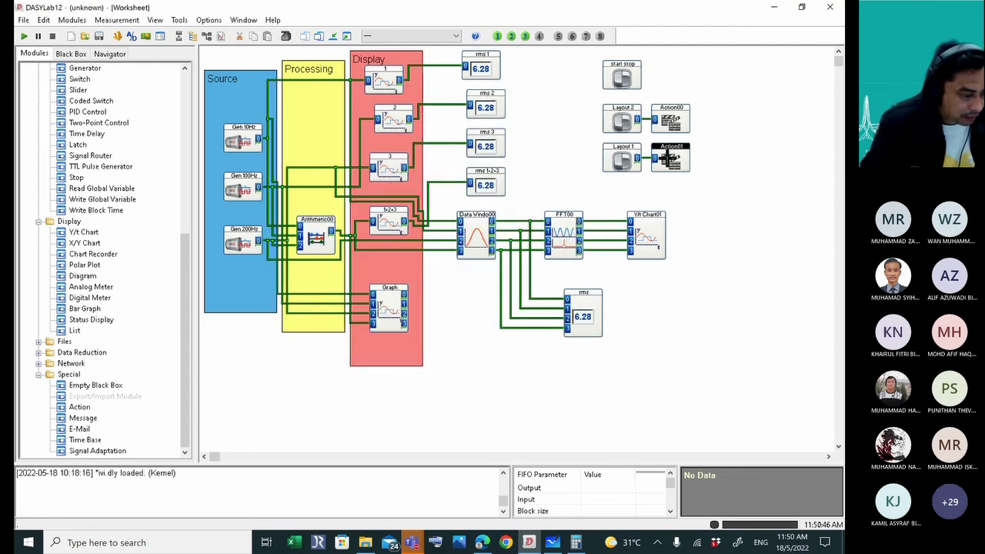
pyautogui.doubleClick(666, 158)
pyautogui.click(440, 278)
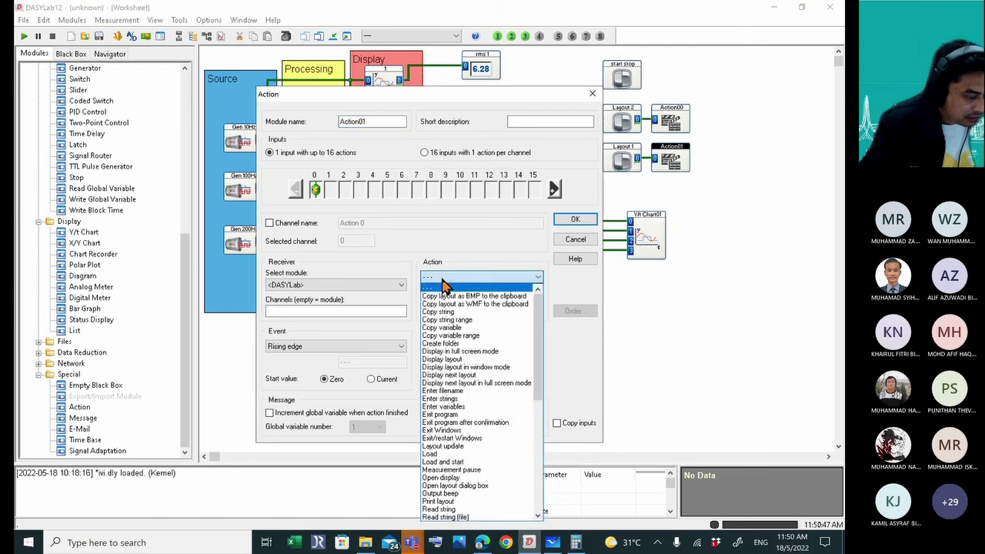
pyautogui.moveTo(537, 354); pyautogui.dragTo(523, 333)
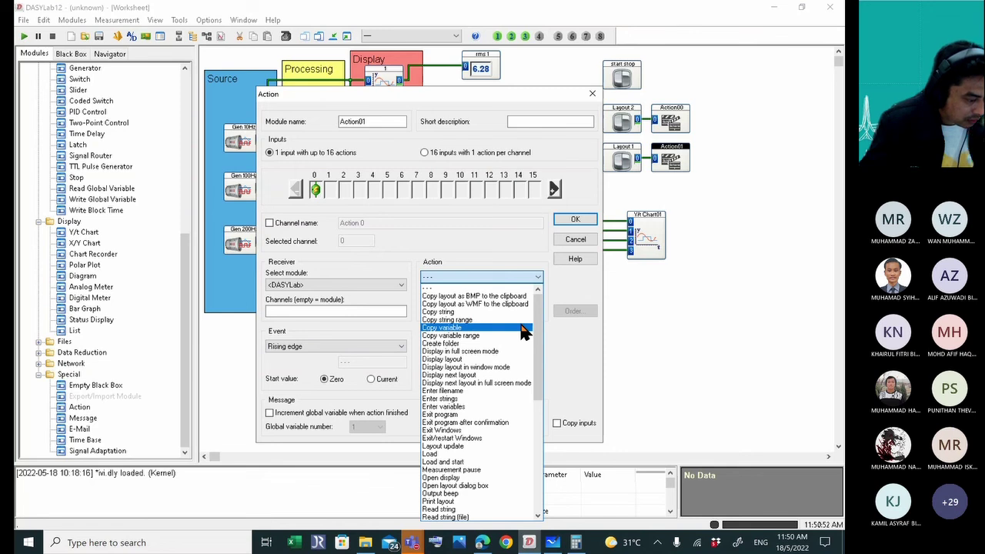
pyautogui.click(489, 351)
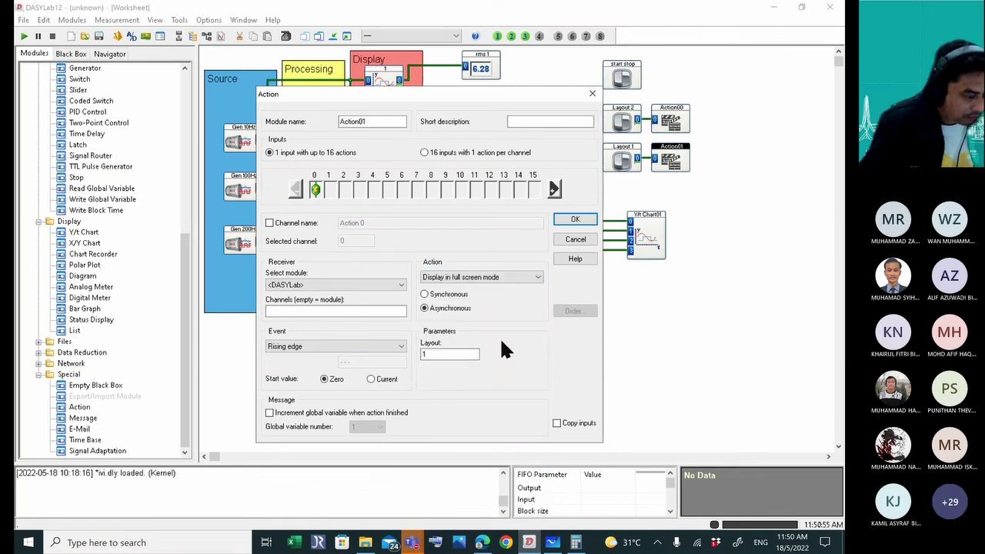
# Keep 1 as this Action module's layout parameter, accept the settings, and open the Layout 1 page.
pyautogui.click(457, 354)
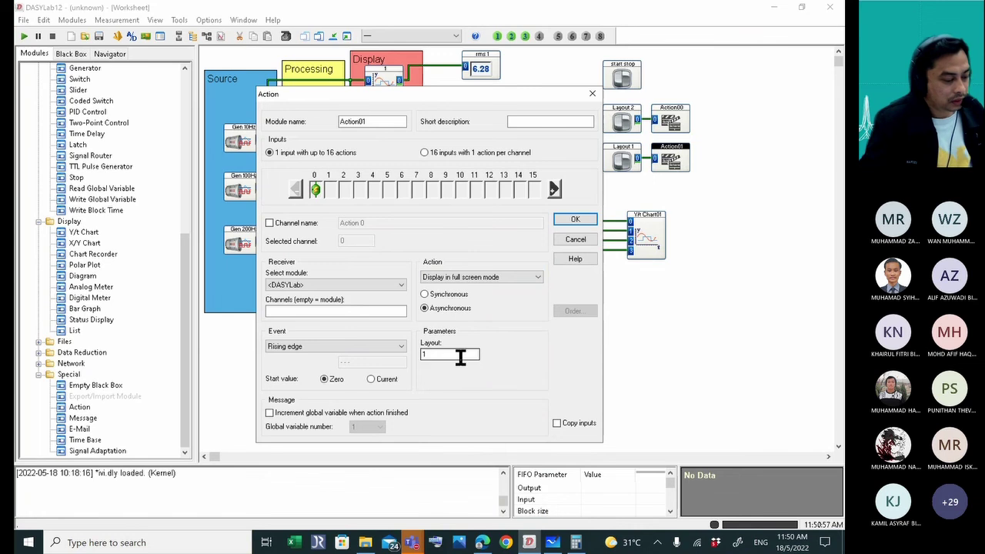
pyautogui.click(577, 220)
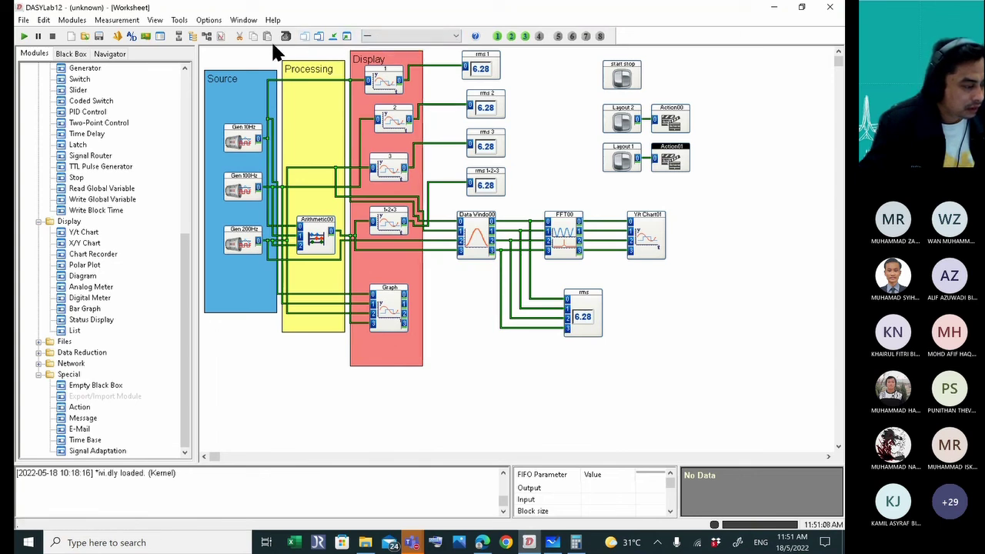
pyautogui.click(378, 36)
pyautogui.click(378, 38)
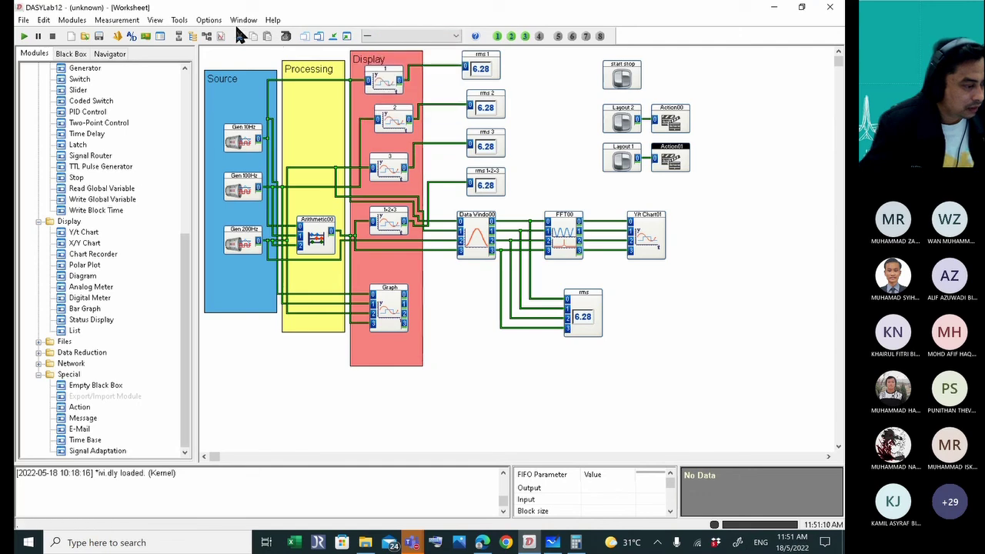
pyautogui.click(239, 21)
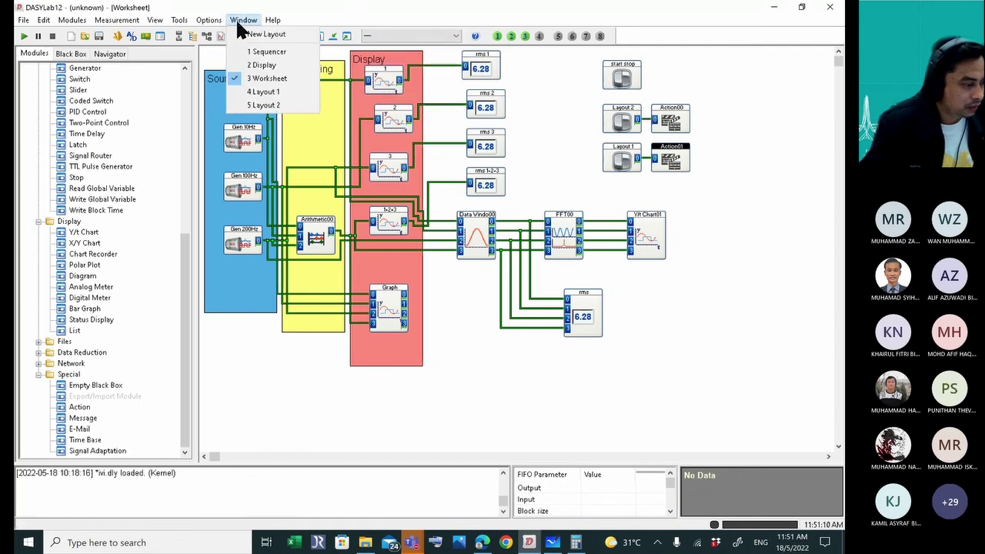
pyautogui.click(262, 92)
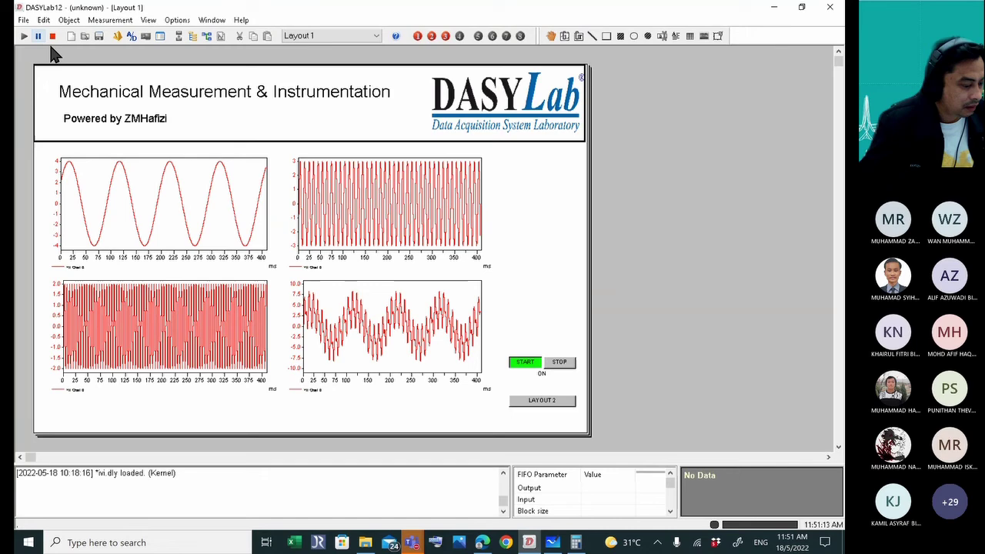
# Start the measurement from Layout 1, test the LAYOUT 2 button, and leave the full screen display.
pyautogui.click(531, 362)
pyautogui.click(553, 401)
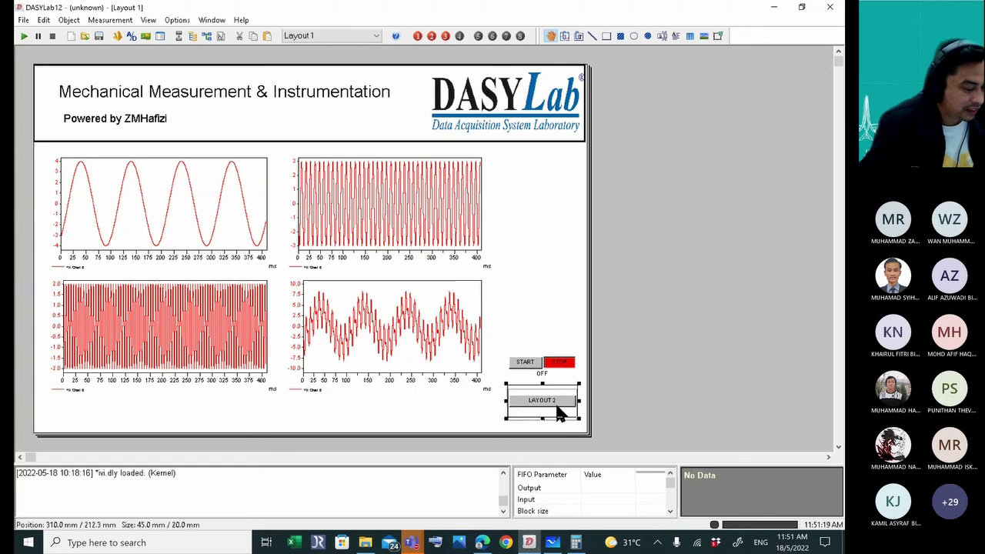
pyautogui.click(24, 35)
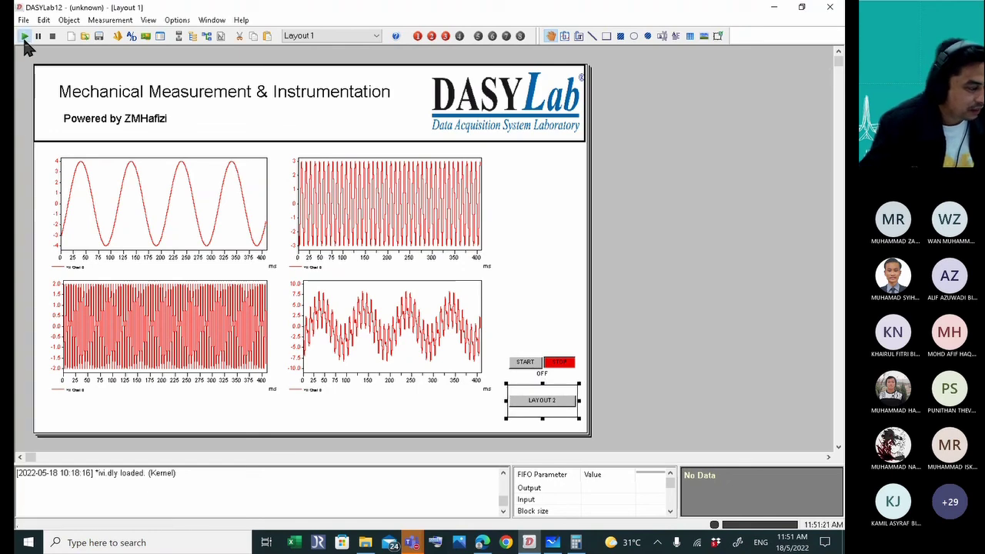
pyautogui.click(548, 402)
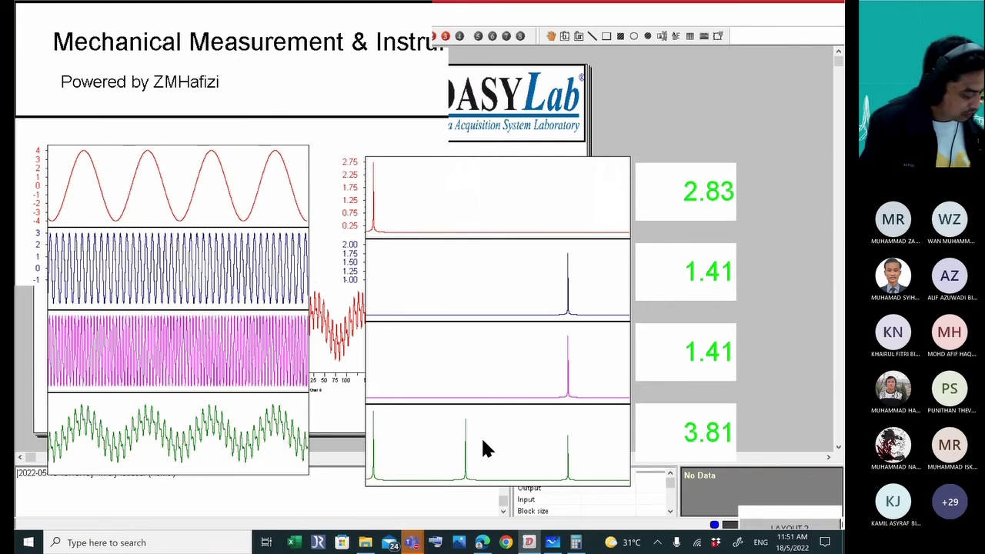
pyautogui.press('super')
pyautogui.press('super')
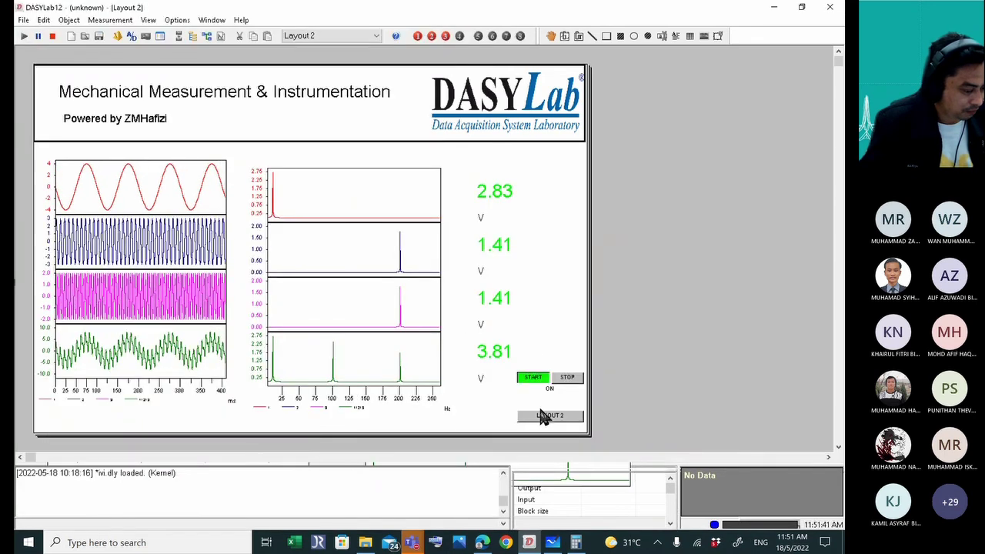
# Test the LAYOUT 2 button on both layout pages, and stop the measurement on Layout 2.
pyautogui.click(544, 423)
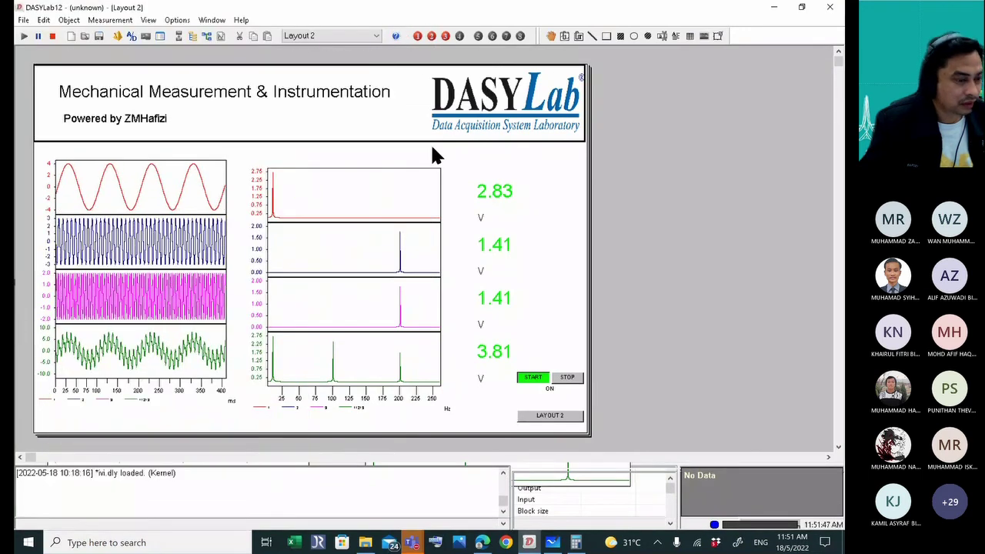
pyautogui.click(332, 36)
pyautogui.click(336, 51)
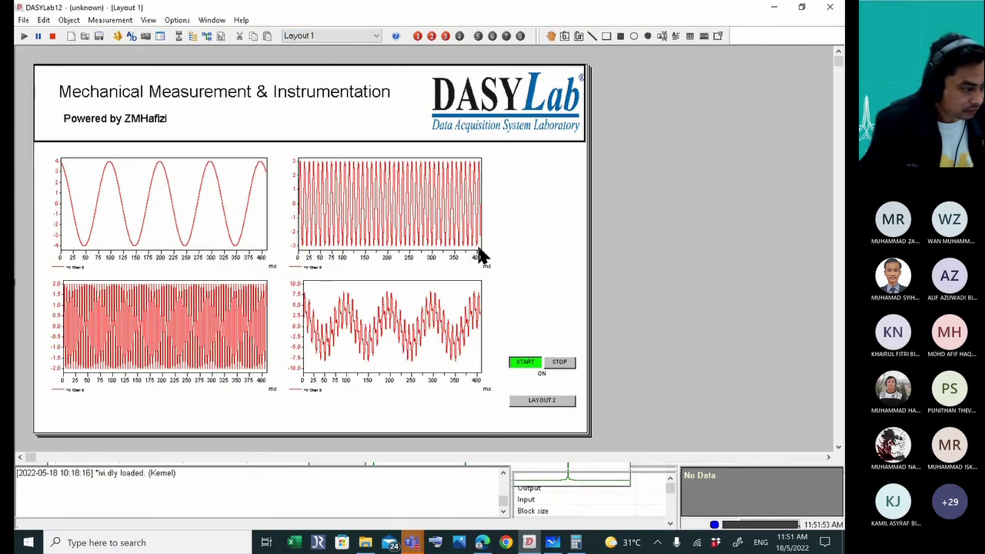
pyautogui.click(537, 404)
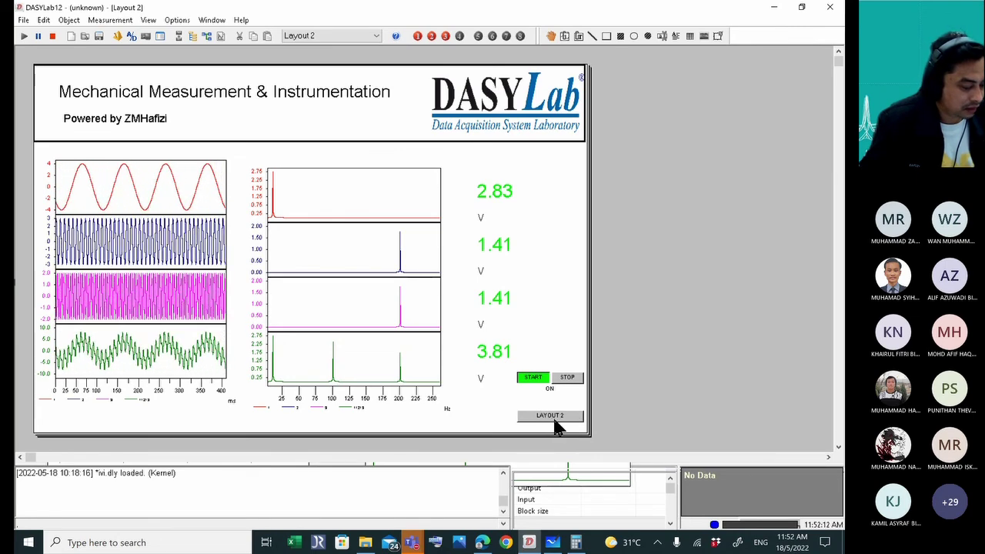
pyautogui.click(52, 35)
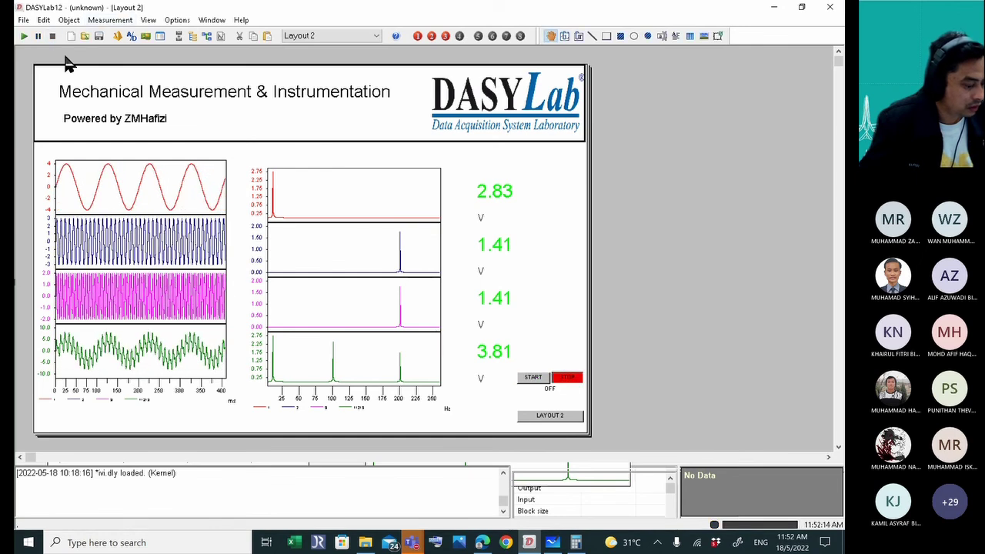
pyautogui.click(550, 416)
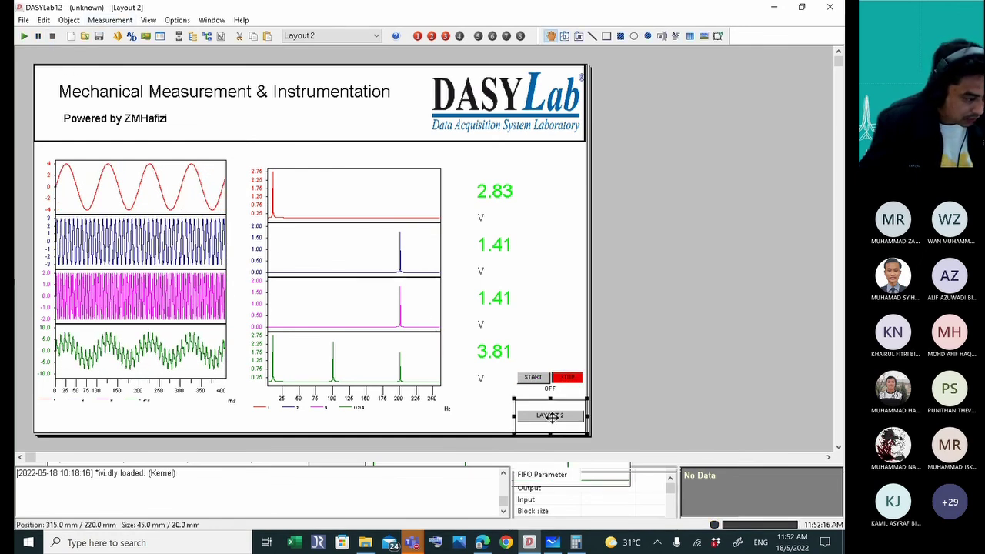
pyautogui.doubleClick(550, 416)
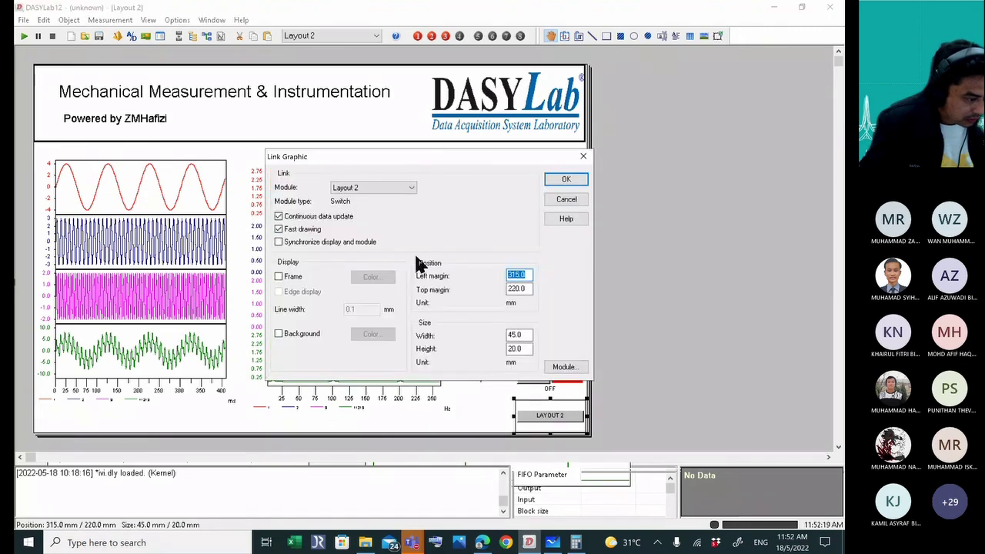
pyautogui.click(565, 368)
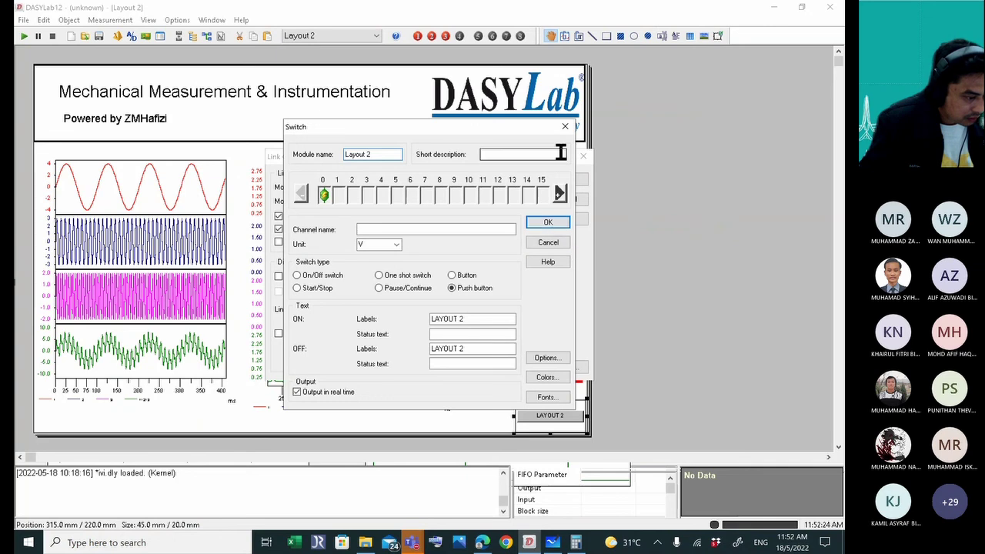
pyautogui.click(564, 126)
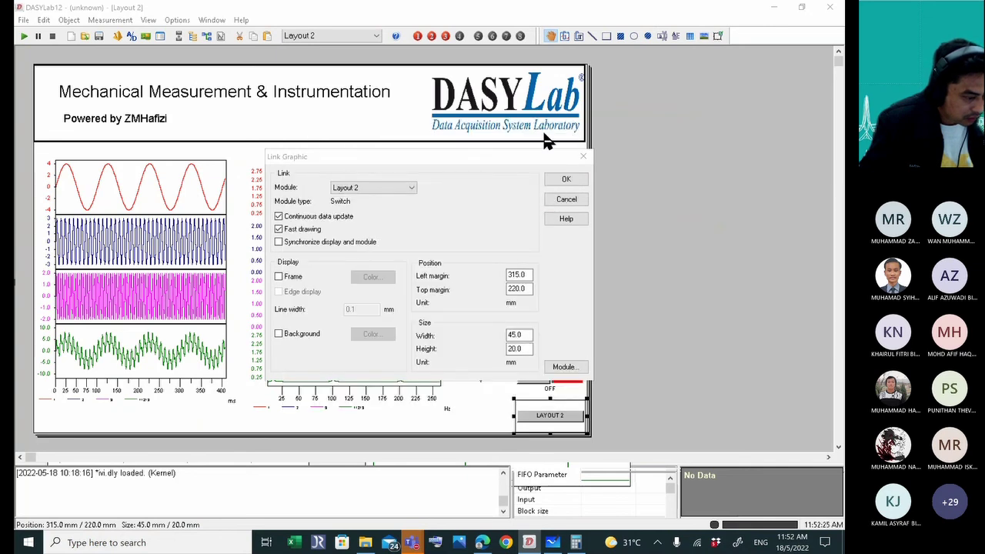
pyautogui.click(582, 157)
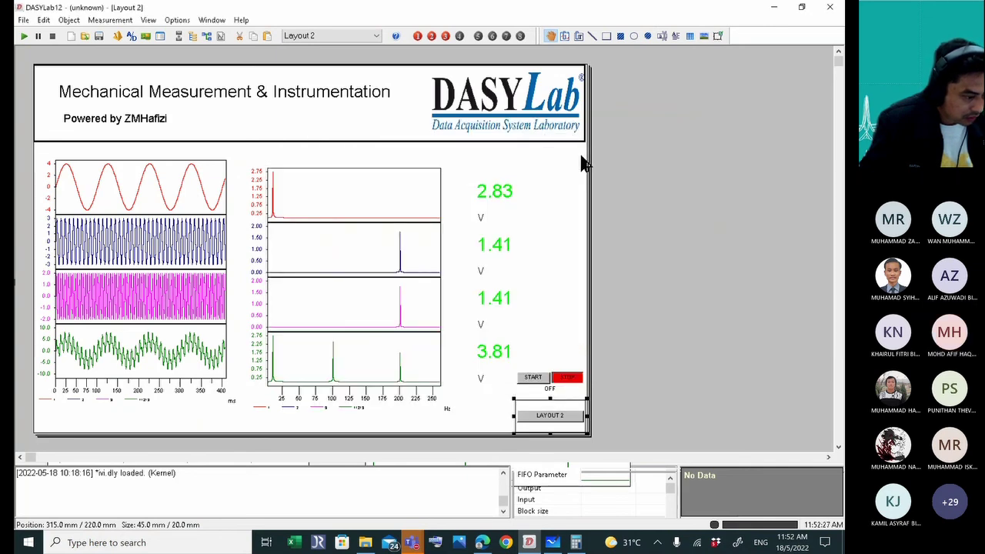
# Relink the LAYOUT 2 button on the Layout 2 page to the Layout 1 switch module and nudge it slightly upward.
pyautogui.doubleClick(542, 410)
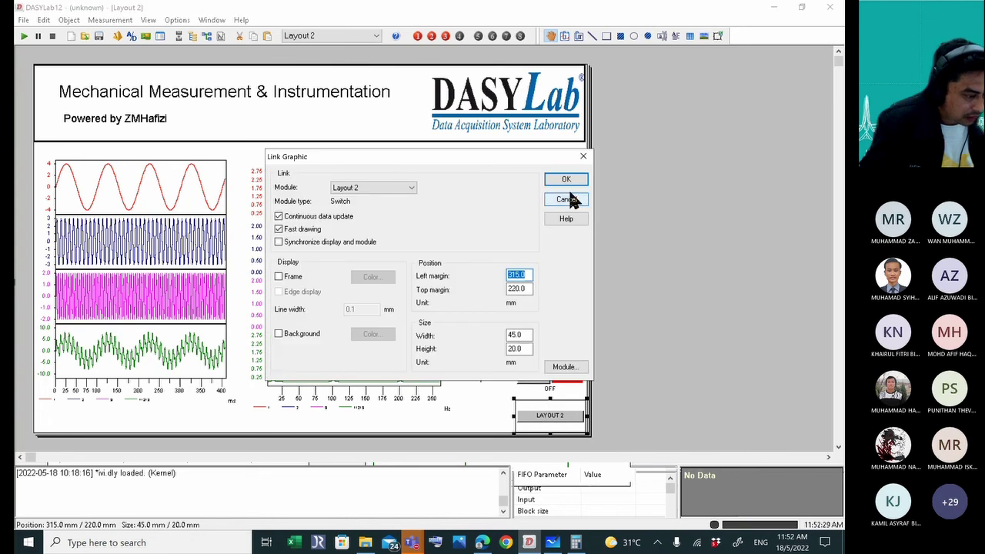
pyautogui.click(367, 189)
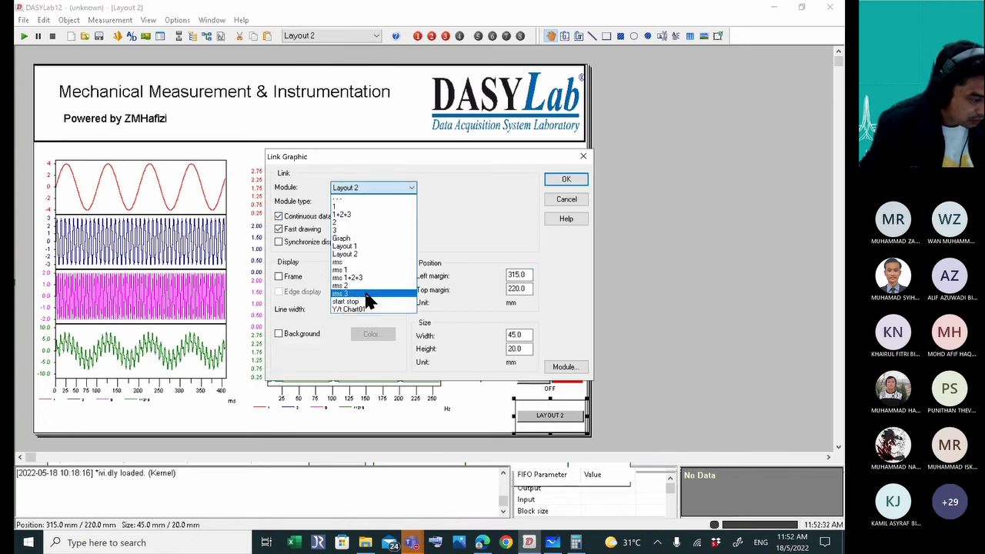
pyautogui.click(368, 246)
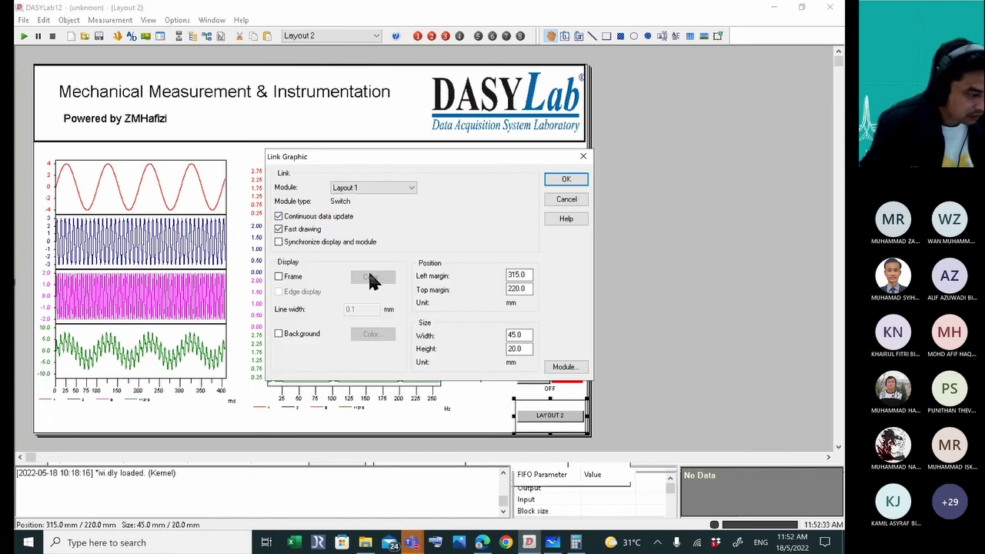
pyautogui.click(566, 179)
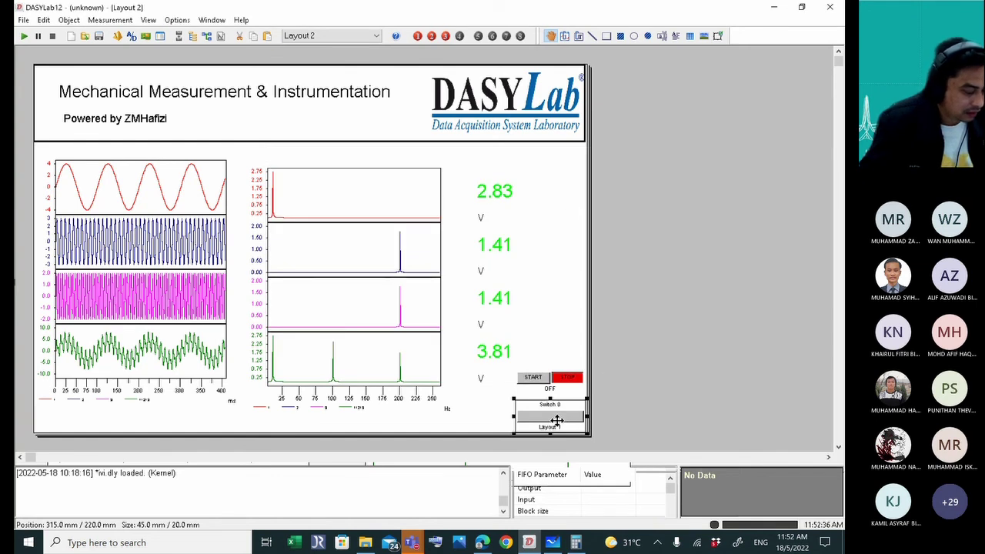
pyautogui.moveTo(556, 417); pyautogui.dragTo(561, 411)
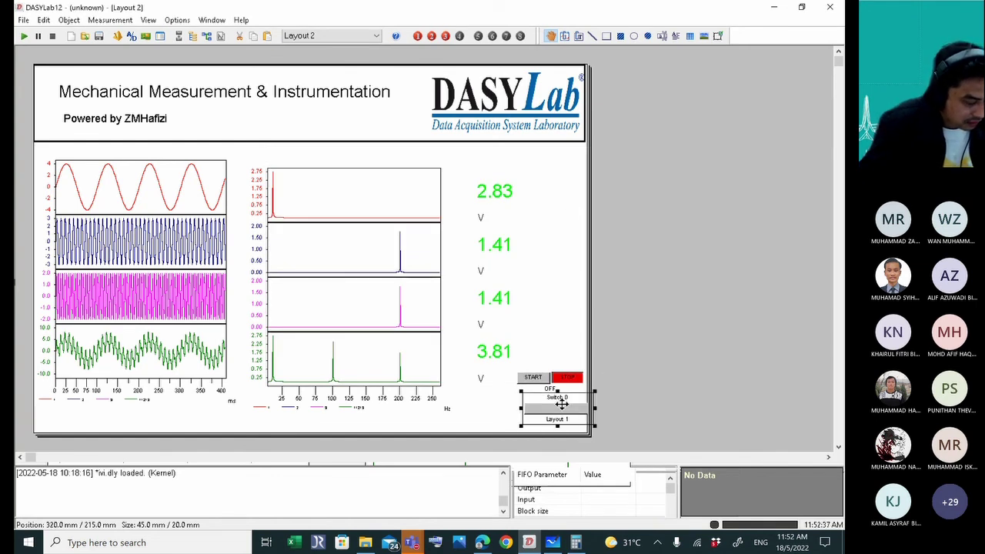
# Set the Layout 1 switch's ON and OFF labels to Layout 1 and clear both status texts.
pyautogui.doubleClick(561, 404)
pyautogui.click(559, 368)
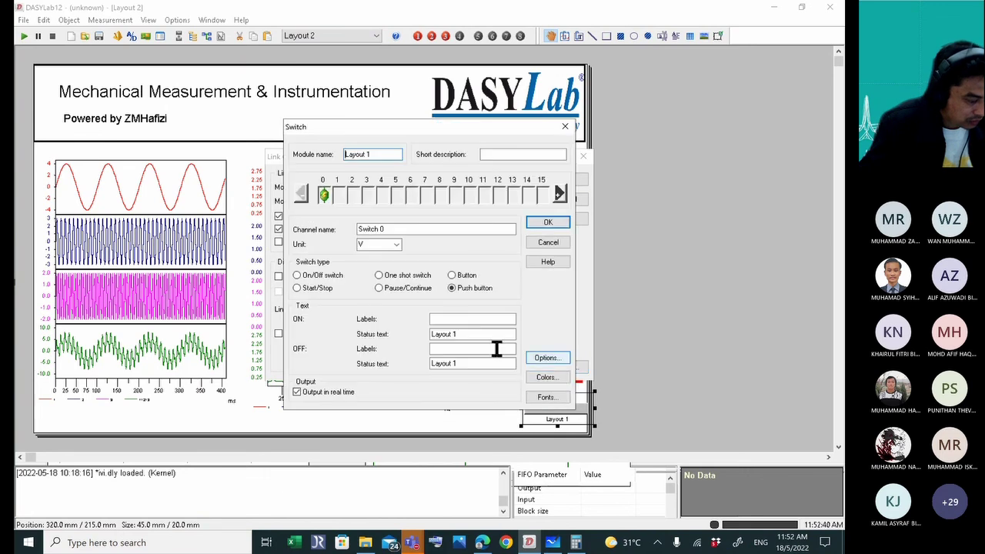
pyautogui.moveTo(496, 339); pyautogui.dragTo(404, 339)
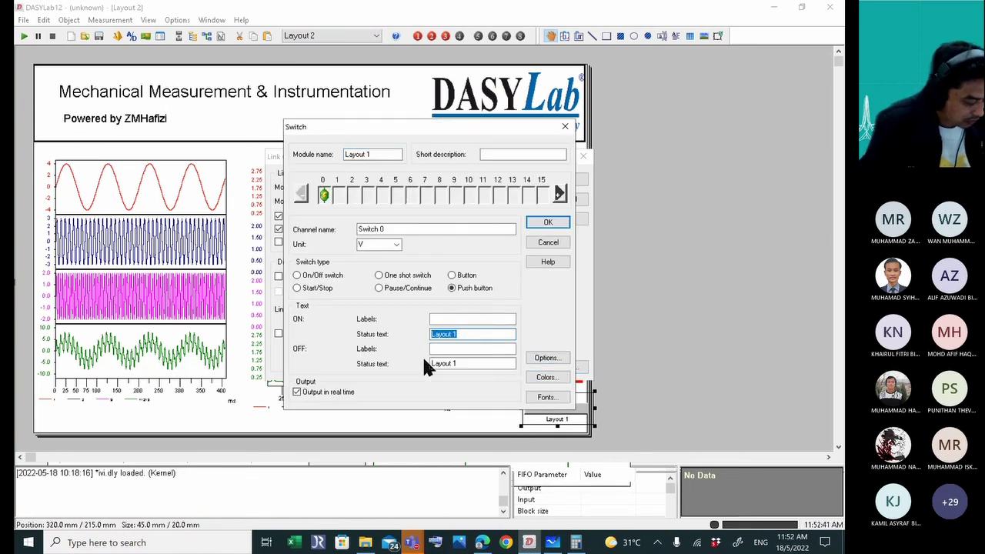
pyautogui.hotkey('ctrl', 'x')
pyautogui.click(461, 320)
pyautogui.hotkey('ctrl', 'v')
pyautogui.click(461, 350)
pyautogui.hotkey('ctrl', 'v')
pyautogui.moveTo(467, 367); pyautogui.dragTo(384, 372)
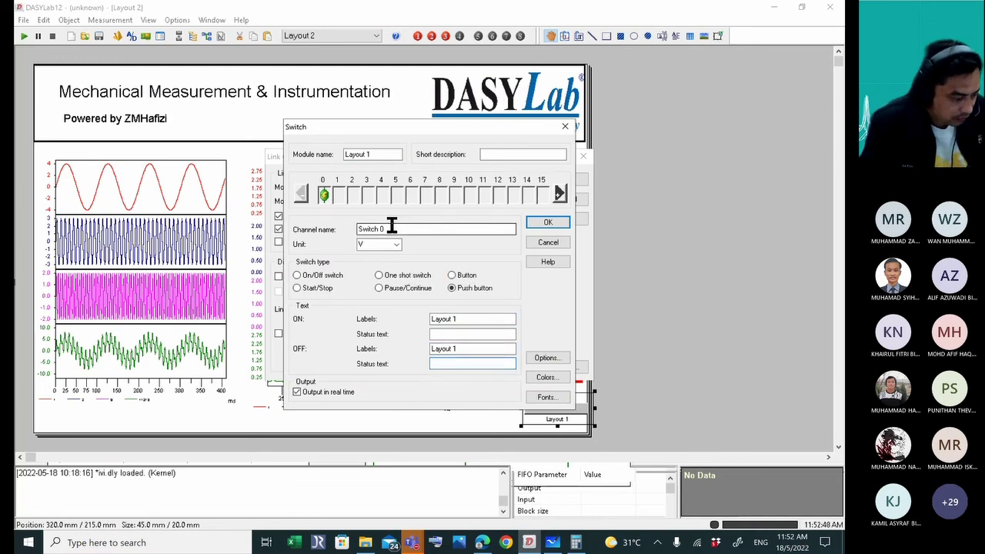
# Clear the Layout 1 switch's channel name, accept the settings, and align its button beneath the START/STOP switch.
pyautogui.moveTo(404, 226); pyautogui.dragTo(324, 248)
pyautogui.press('BackSpace')
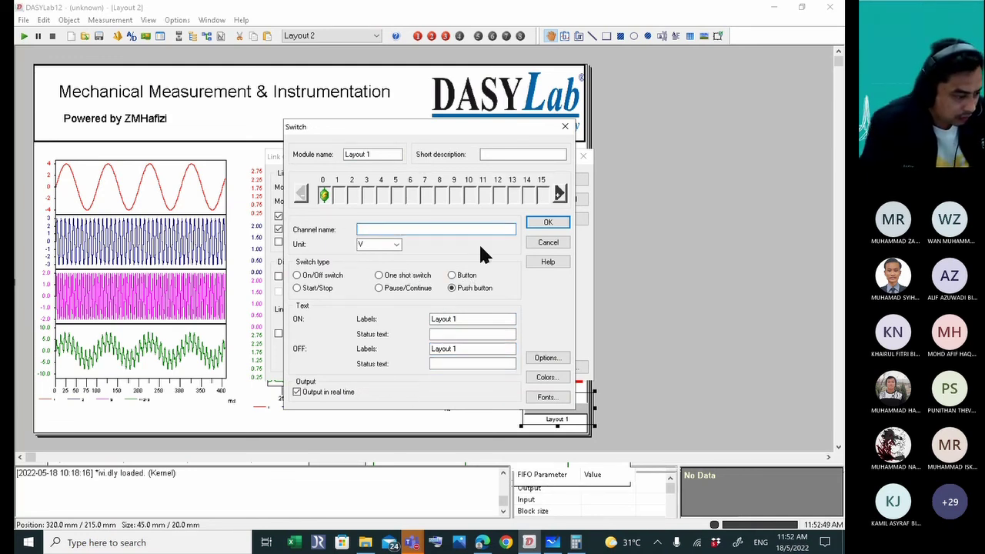
pyautogui.click(544, 223)
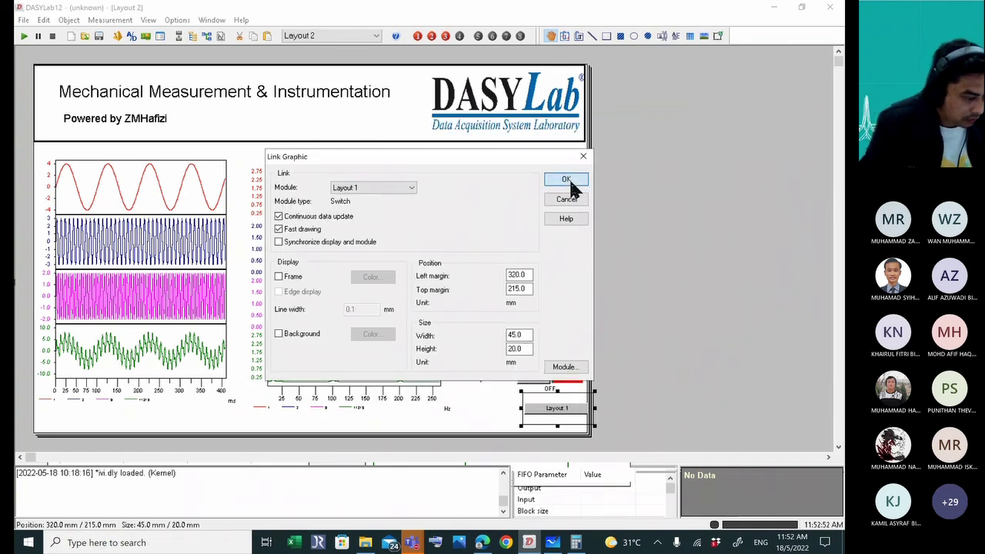
pyautogui.click(565, 180)
pyautogui.click(658, 385)
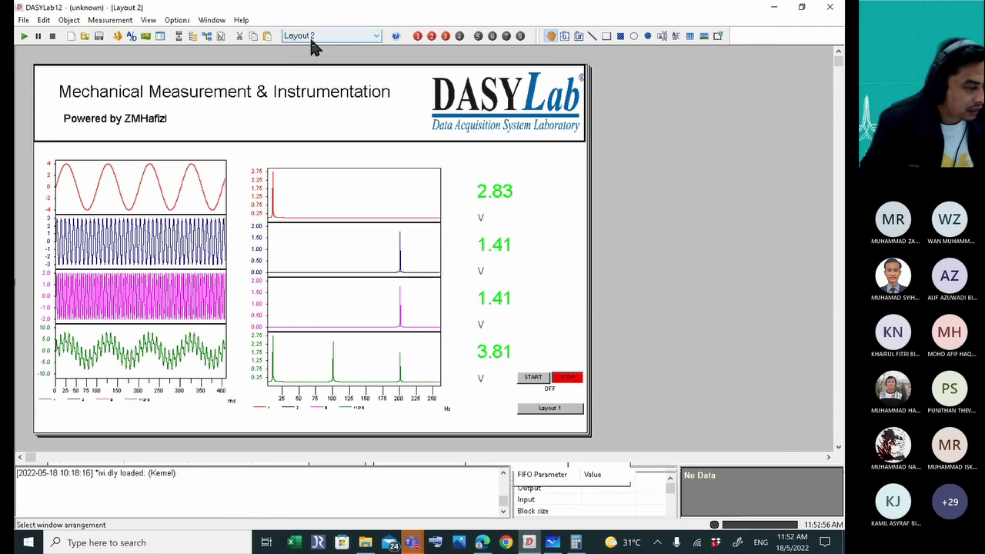
# Run the measurement on Layout 2, test the Layout 1 button, and stop the measurement.
pyautogui.click(24, 36)
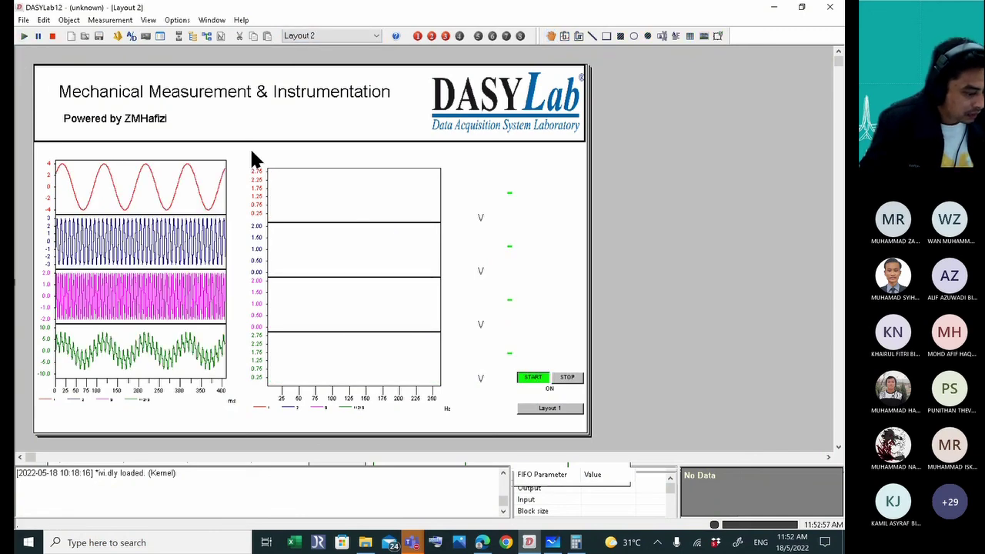
pyautogui.click(551, 411)
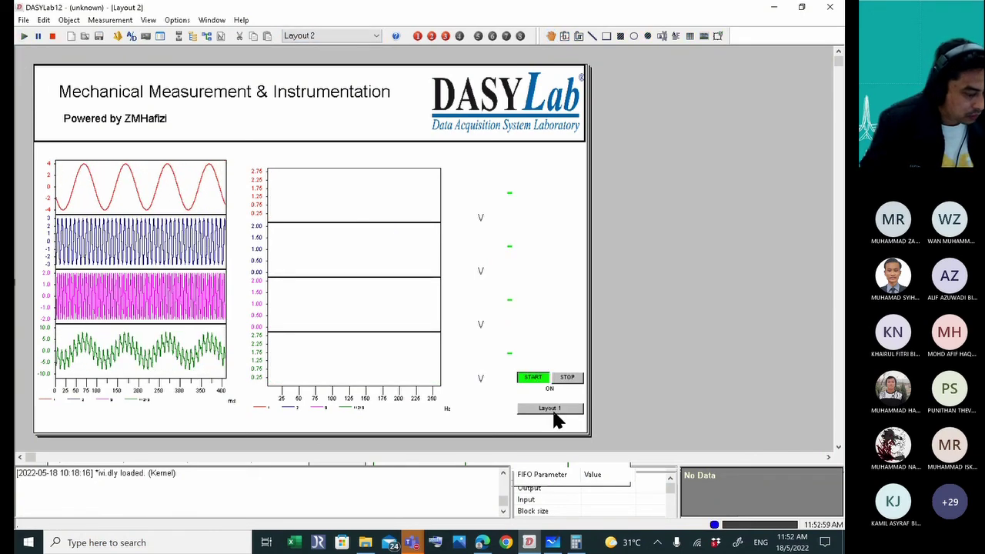
pyautogui.click(551, 412)
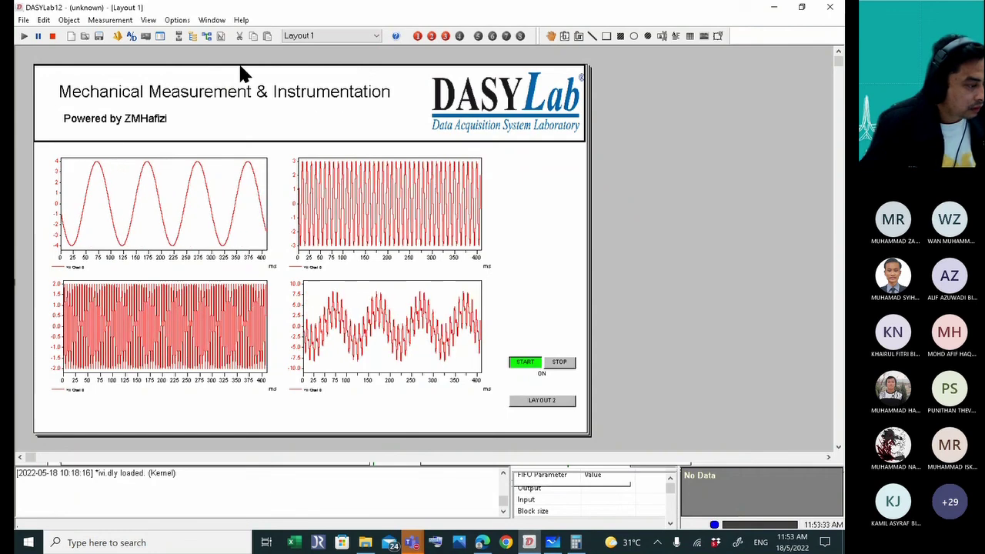
pyautogui.click(53, 36)
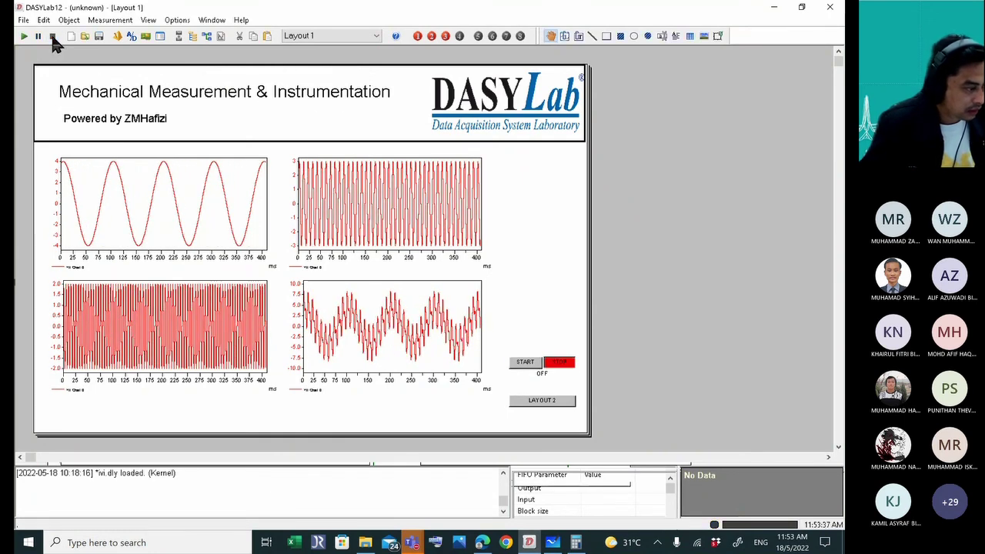
# View Layout 1 in full screen mode, exit it, and switch to BTD2142_LabSheet 3.pdf in the browser.
pyautogui.click(147, 20)
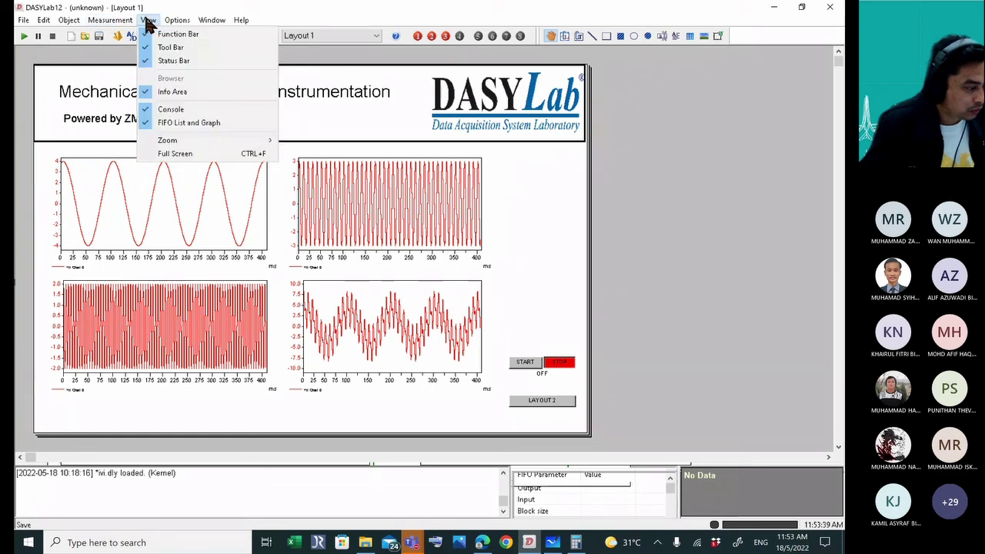
pyautogui.click(183, 153)
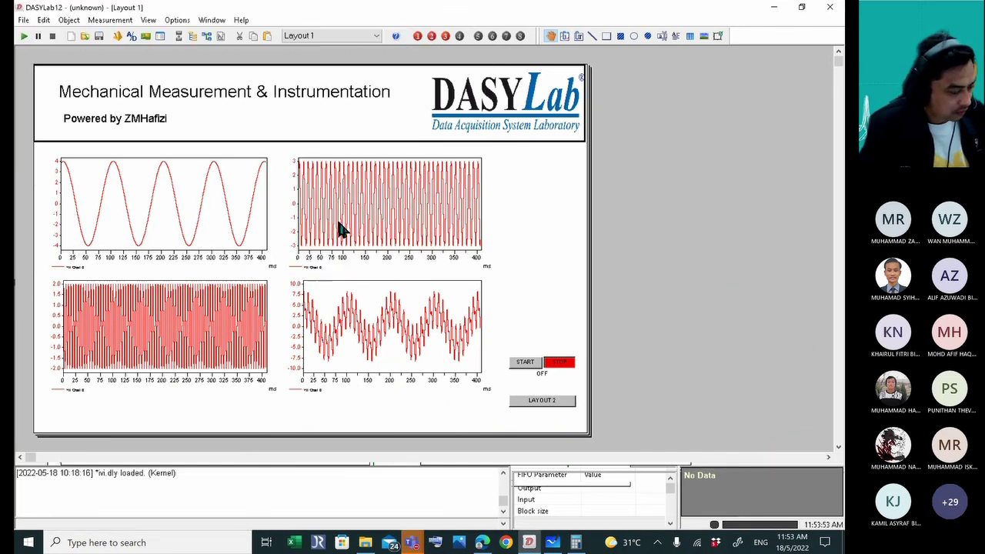
pyautogui.click(212, 20)
pyautogui.moveTo(148, 21)
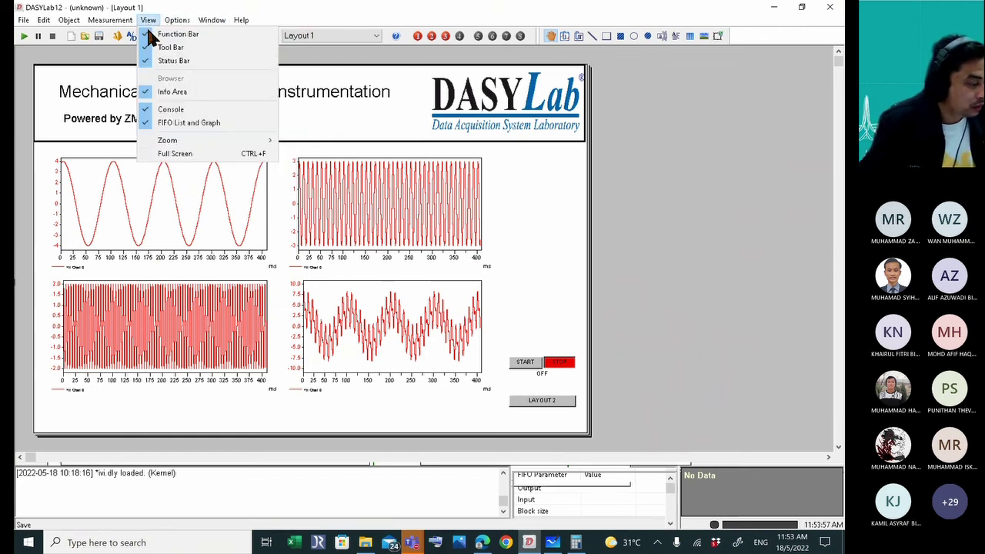
pyautogui.click(198, 155)
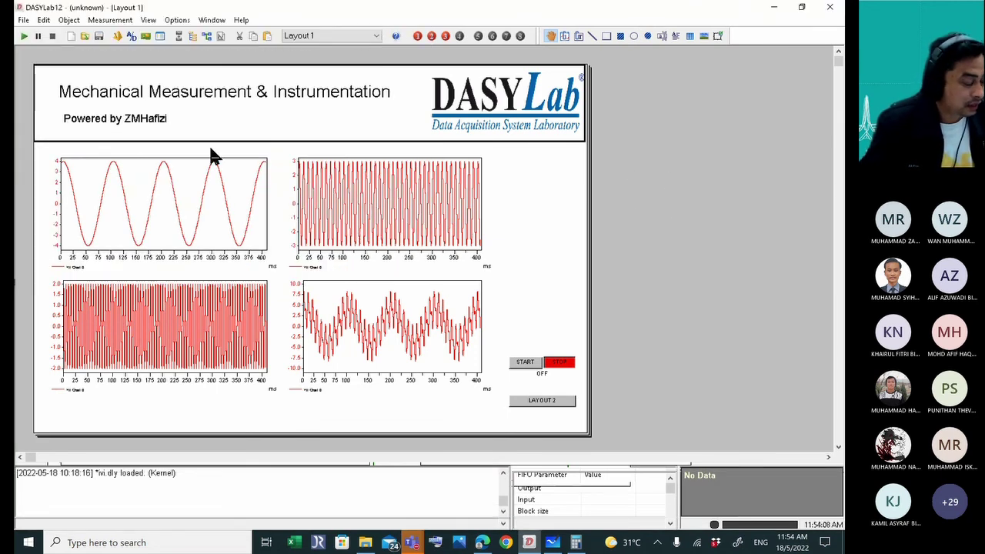
pyautogui.click(147, 21)
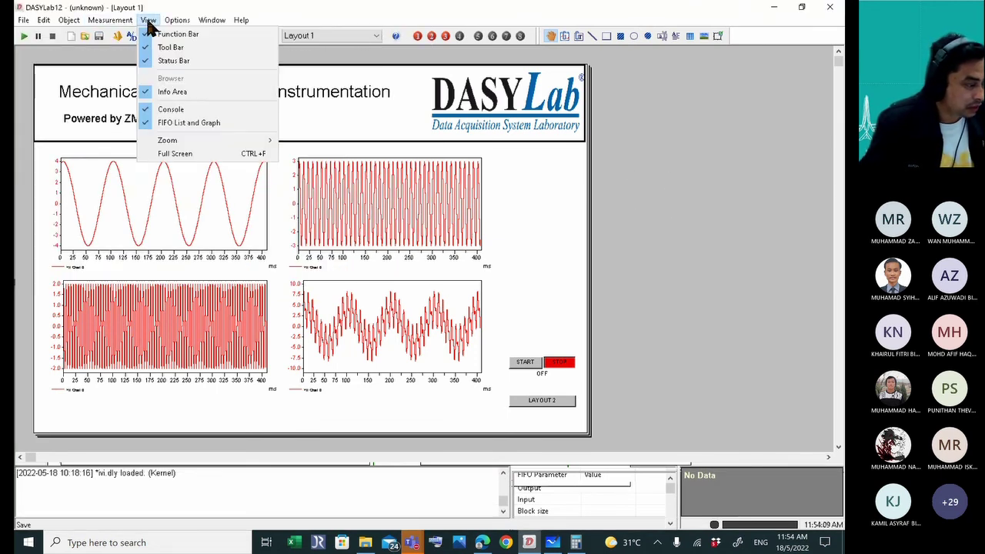
pyautogui.click(187, 153)
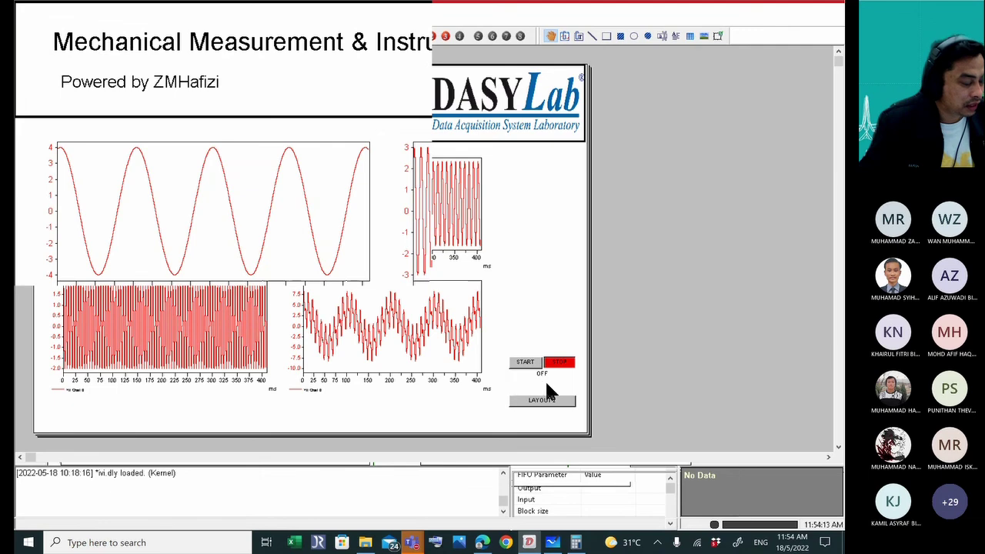
pyautogui.press('Escape')
pyautogui.hotkey('alt', 'Tab')
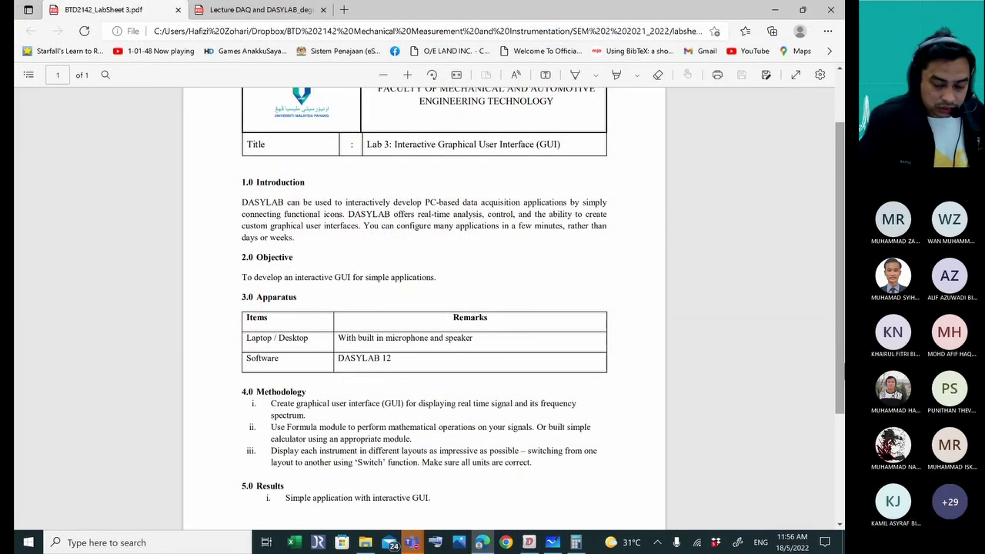